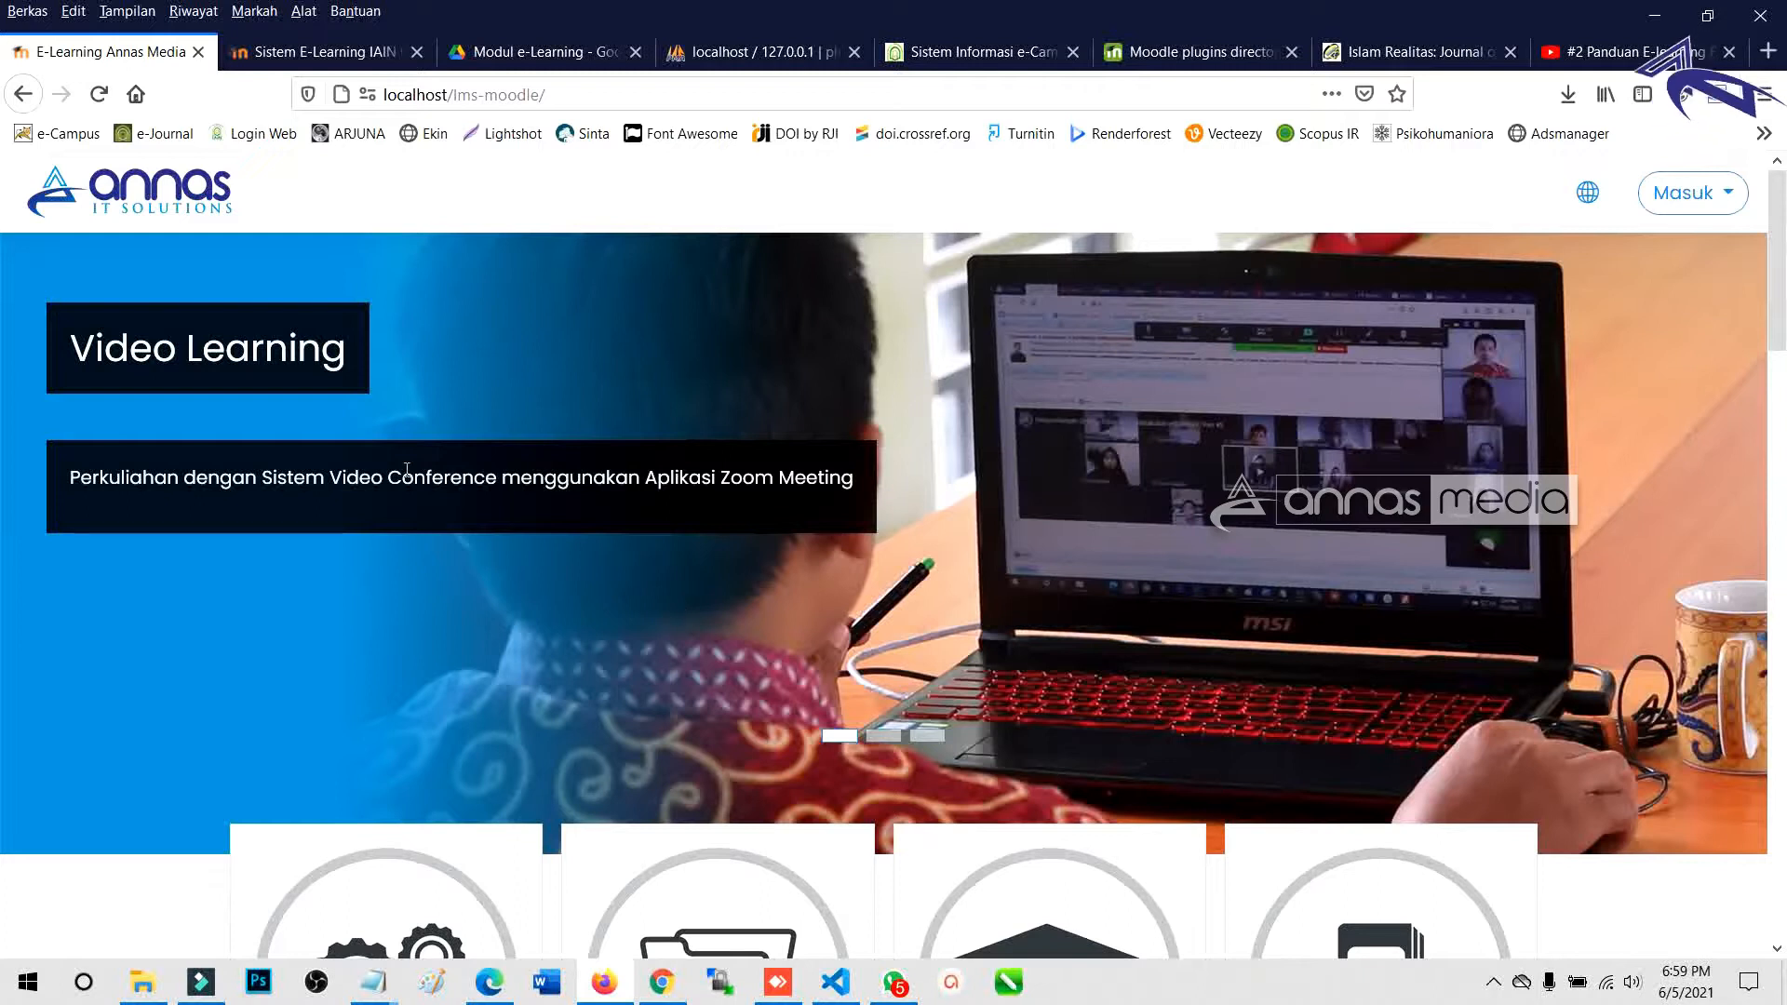
Download the Enlightlite theme from its Moodle plugins directory page.
scroll(686, 605, down, 10)
scroll(540, 566, down, 1)
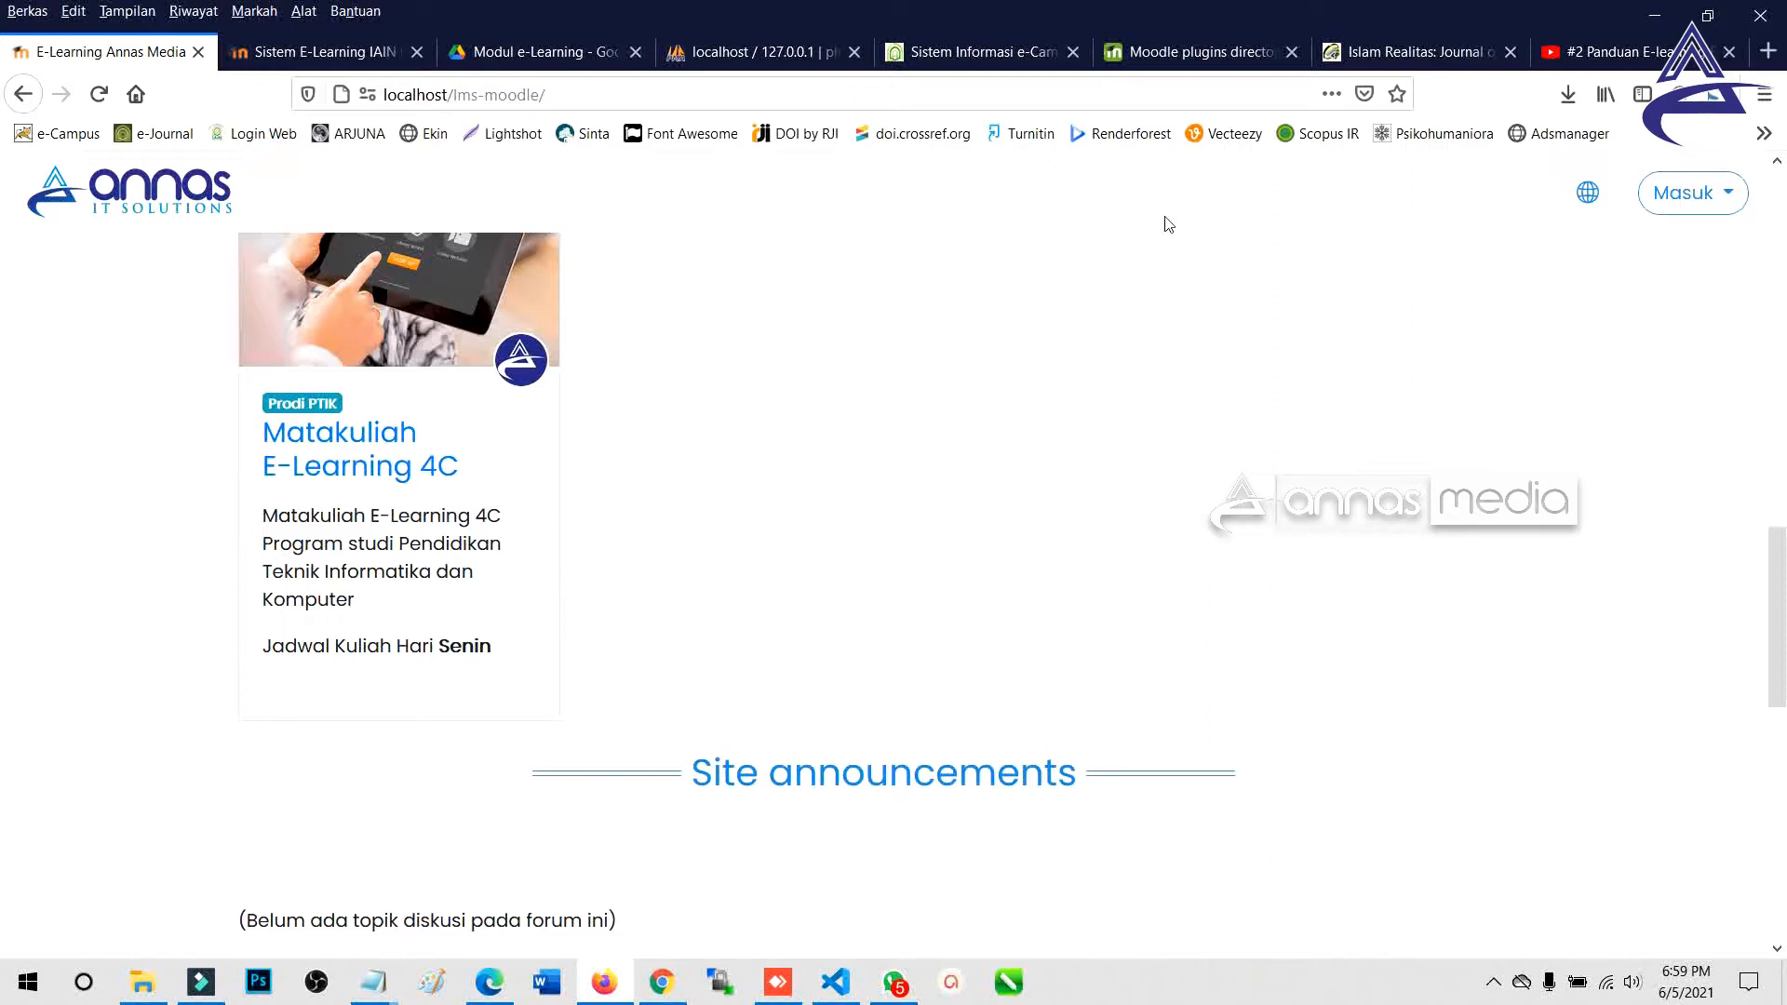
click(1177, 49)
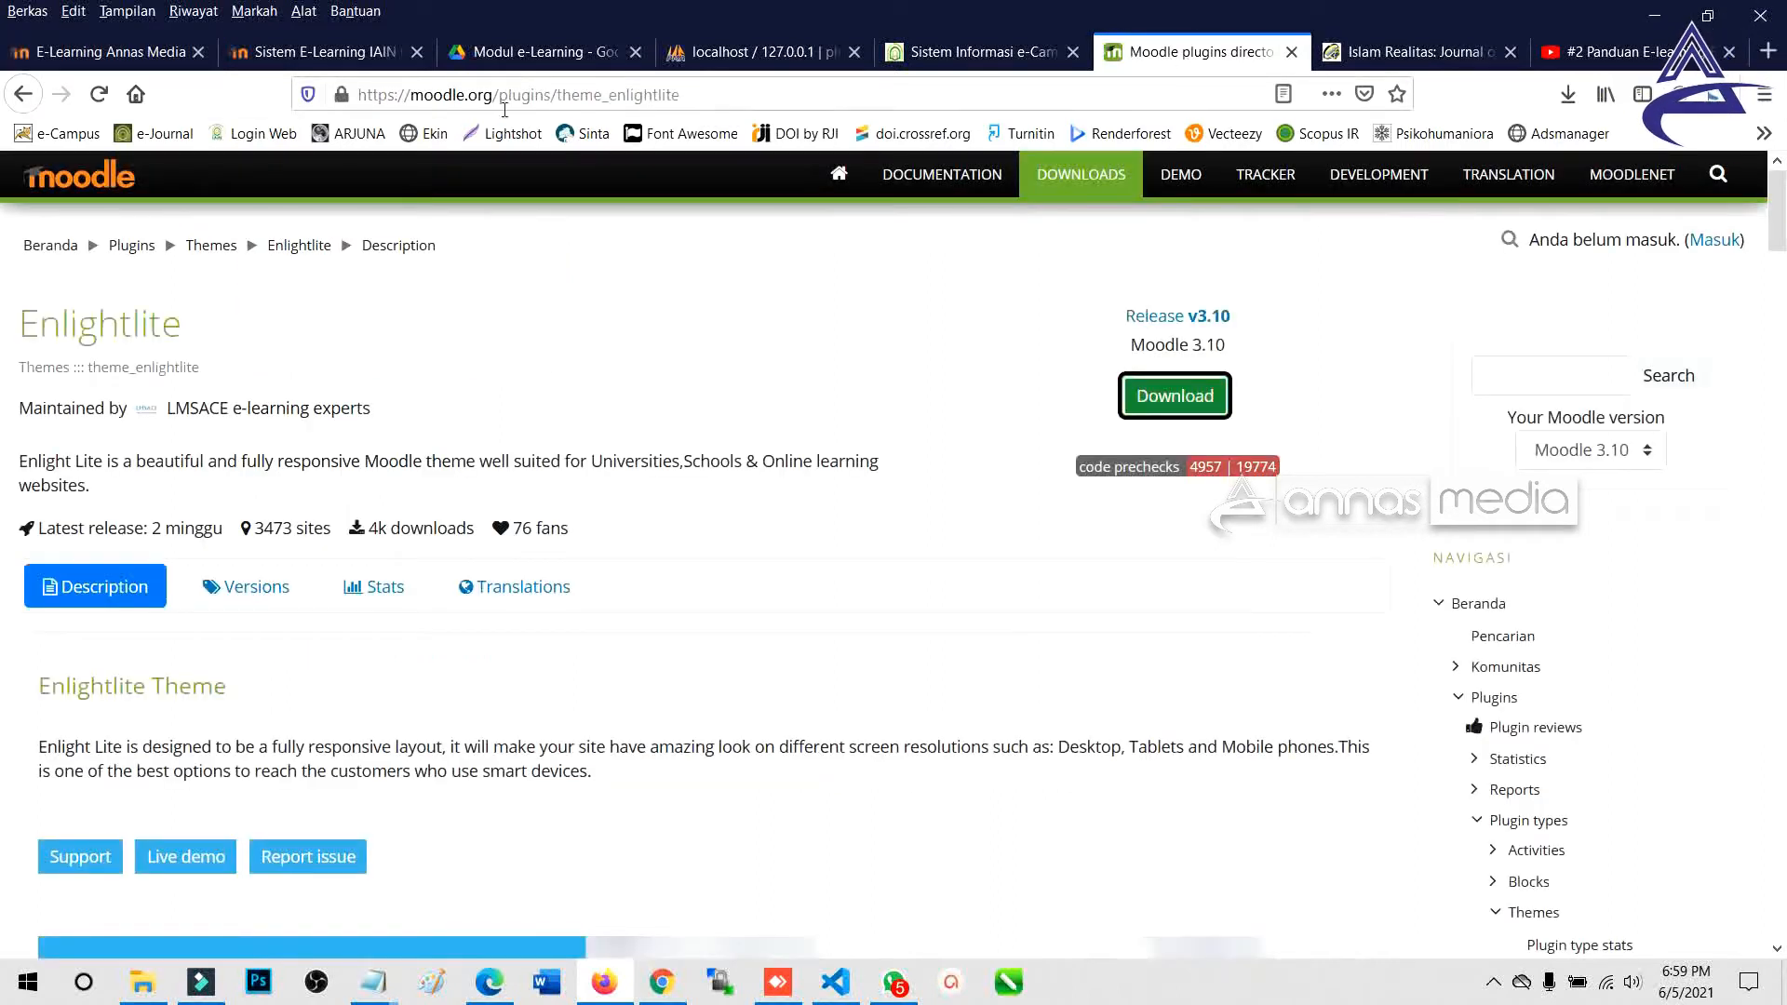
click(1115, 178)
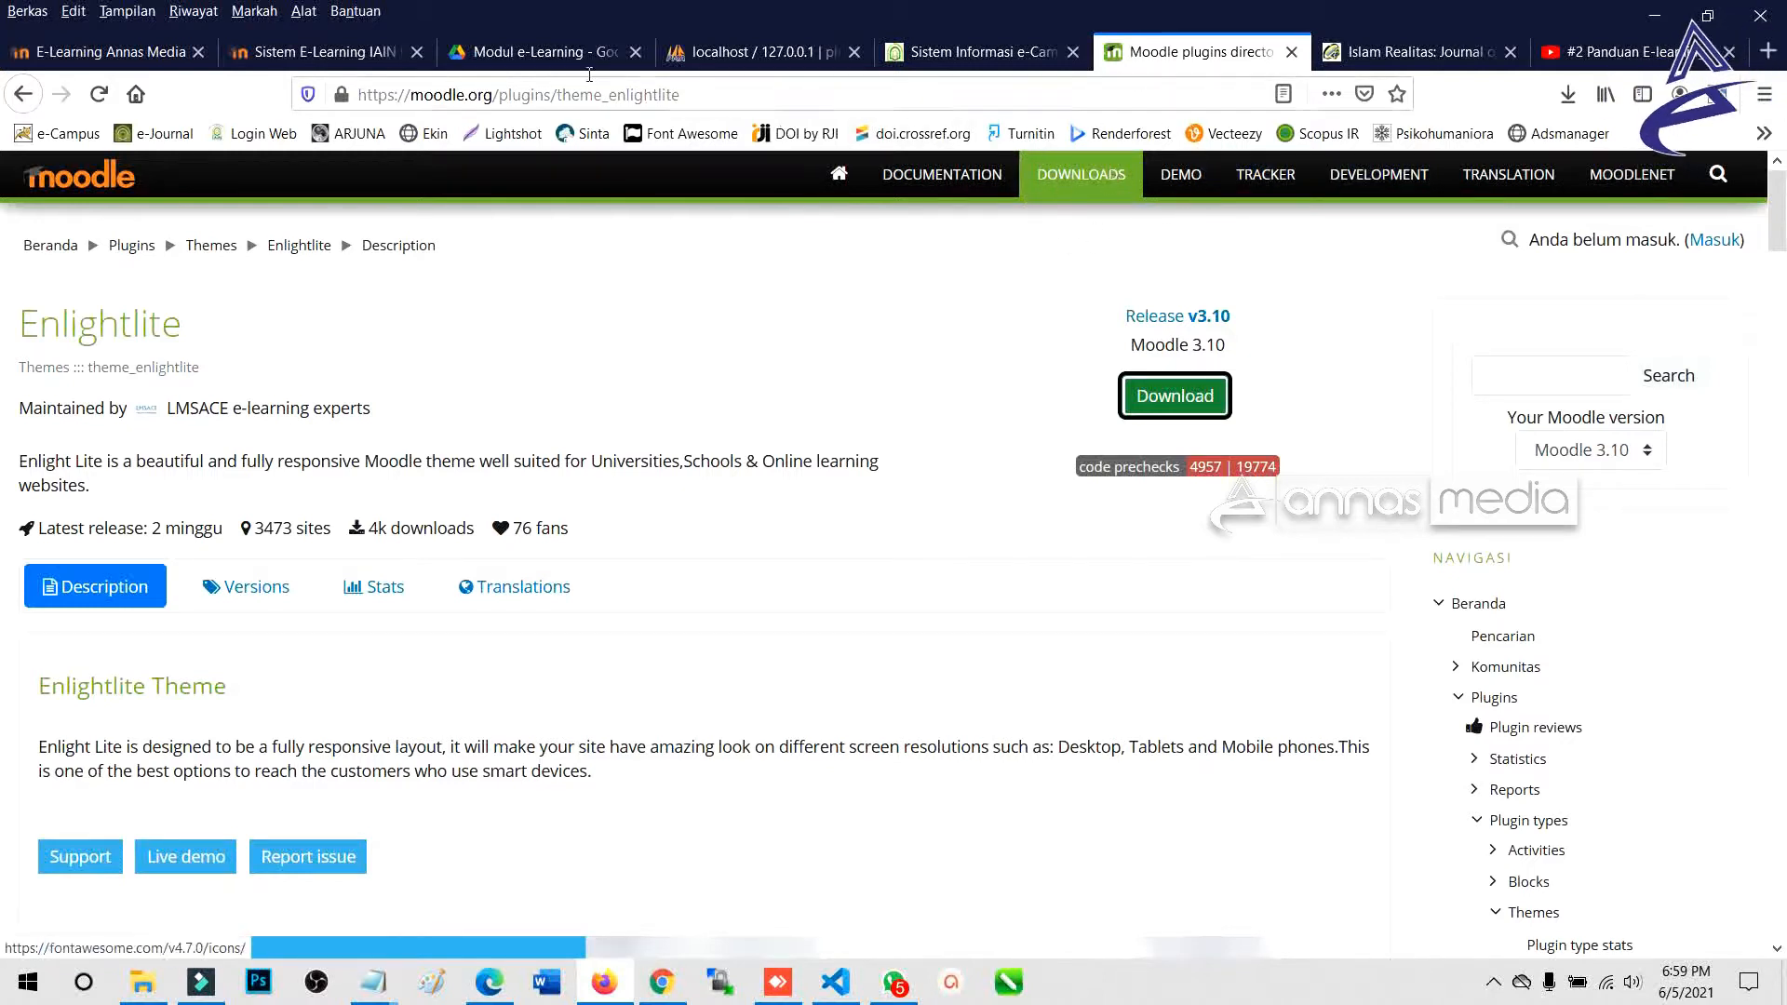
Visit download.moodle.org showing MOODLE 3.11+, check the local site, and return to the downloads page.
click(1080, 178)
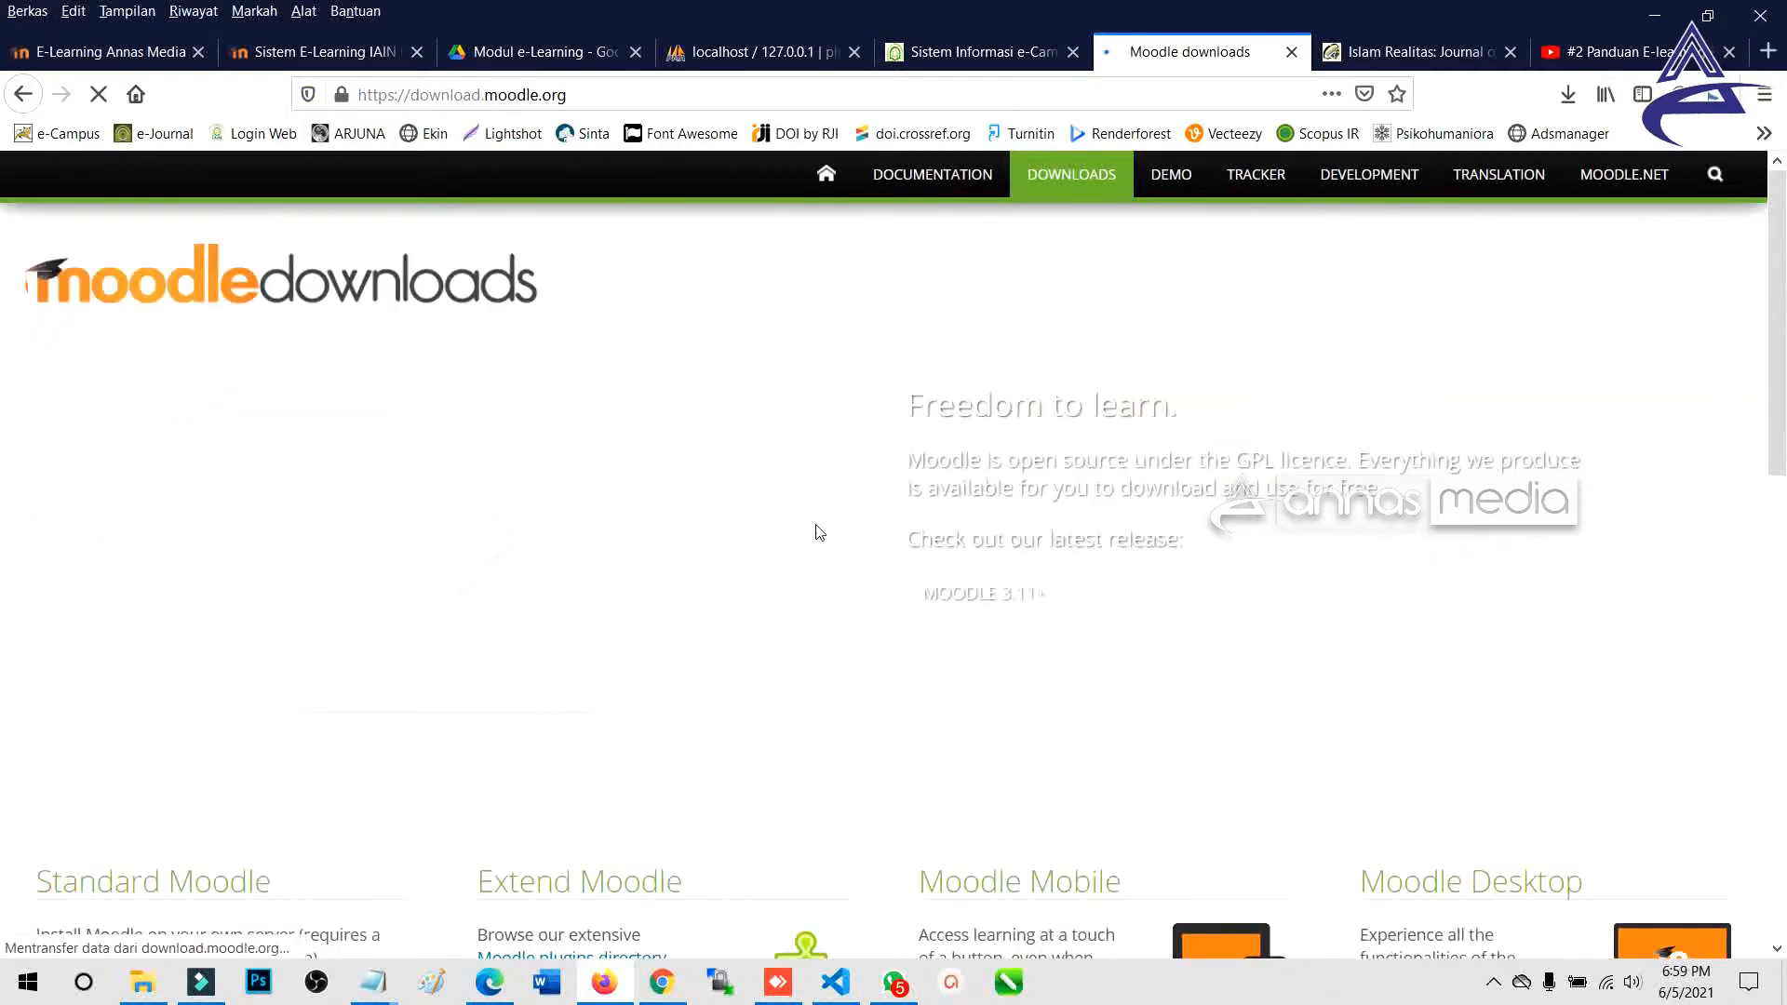
scroll(819, 531, down, 3)
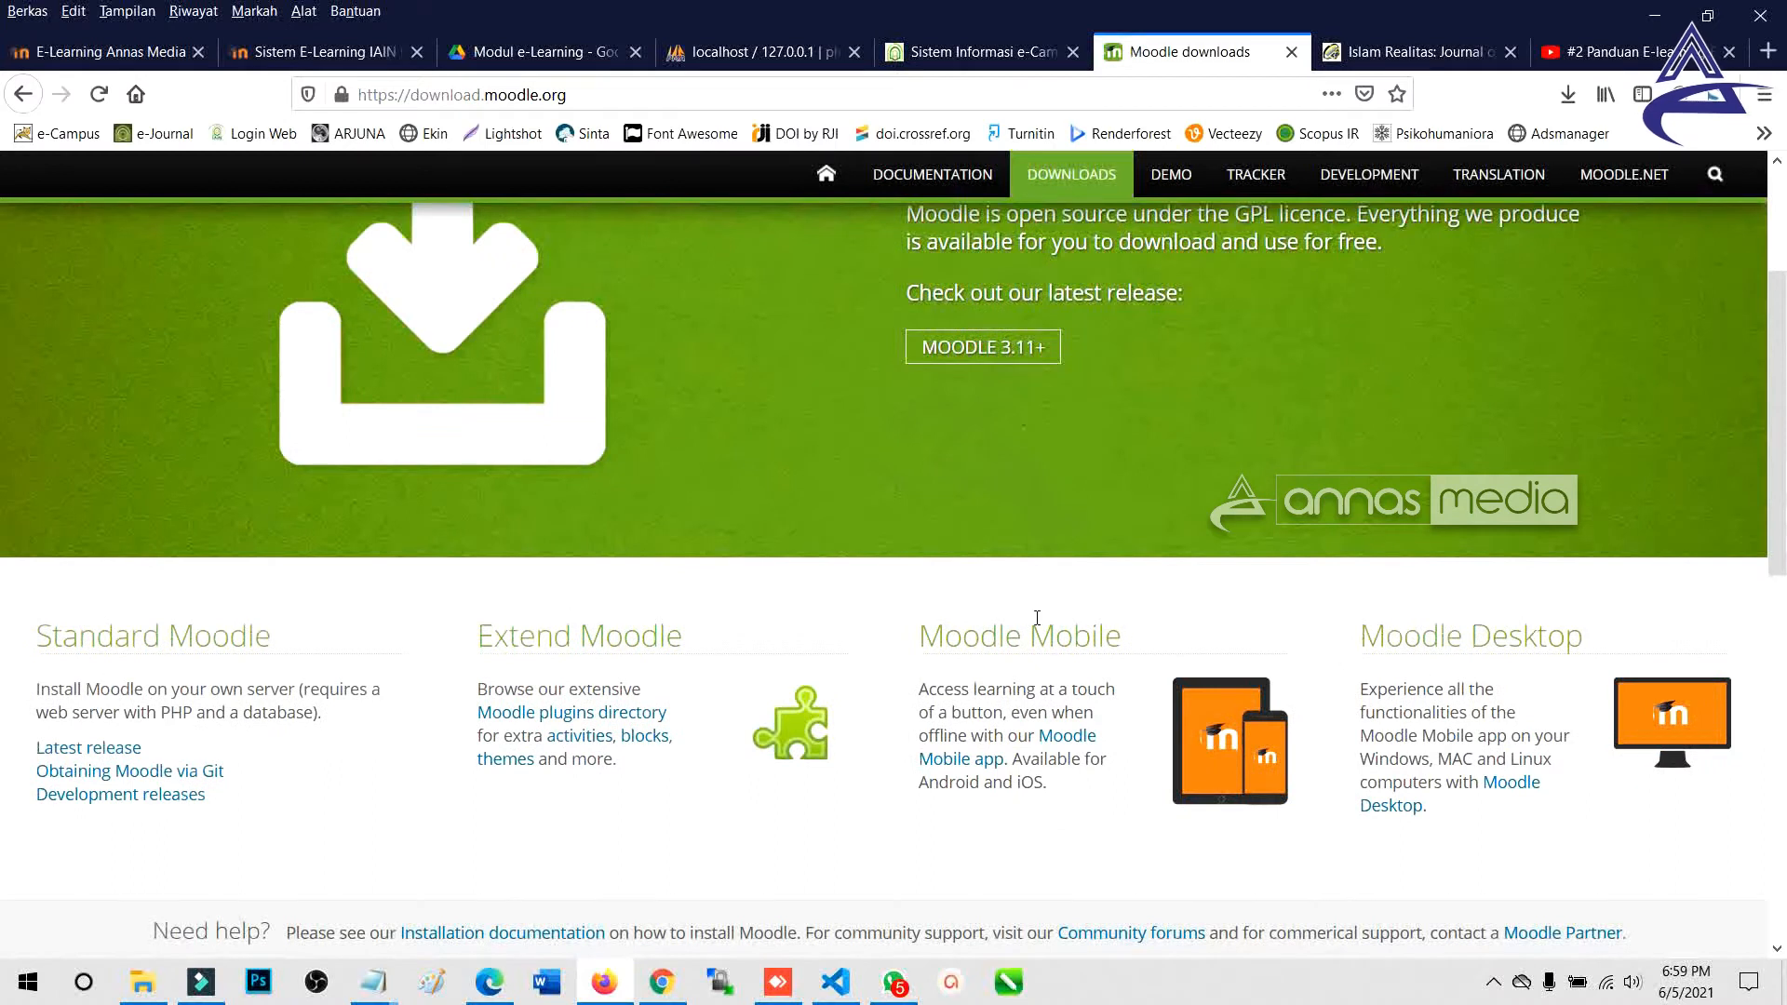
scroll(1033, 622, up, 3)
scroll(1019, 616, up, 1)
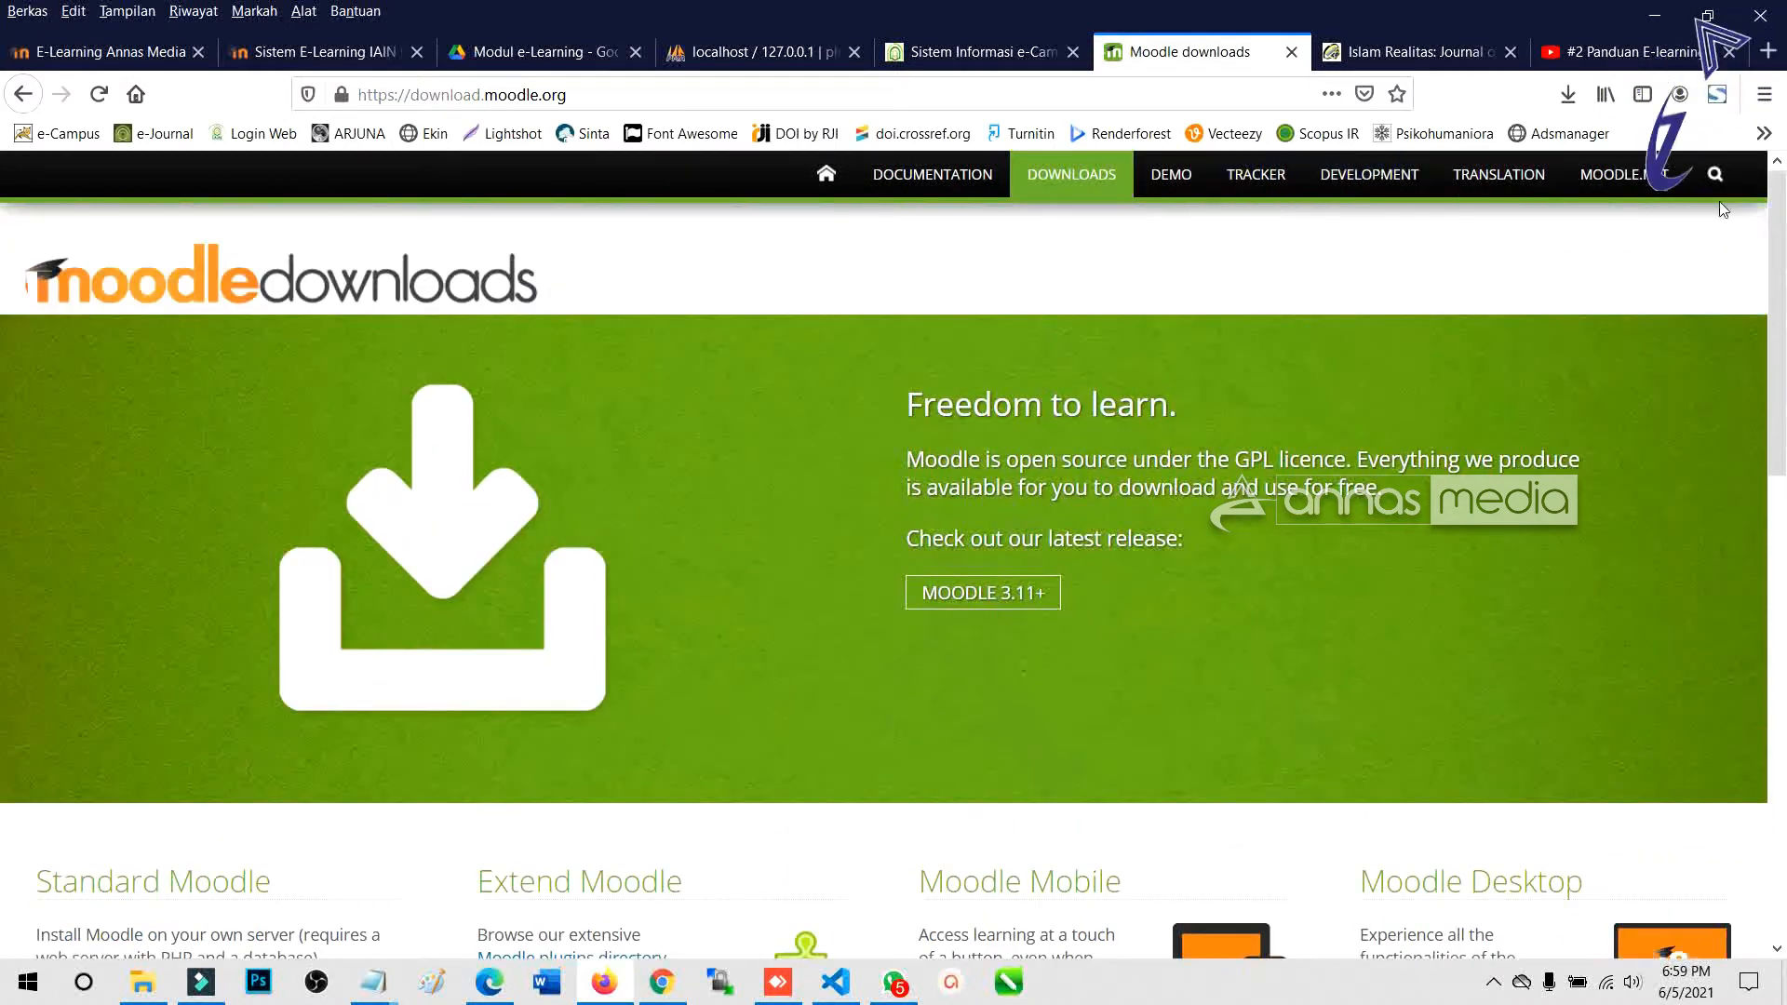
click(104, 53)
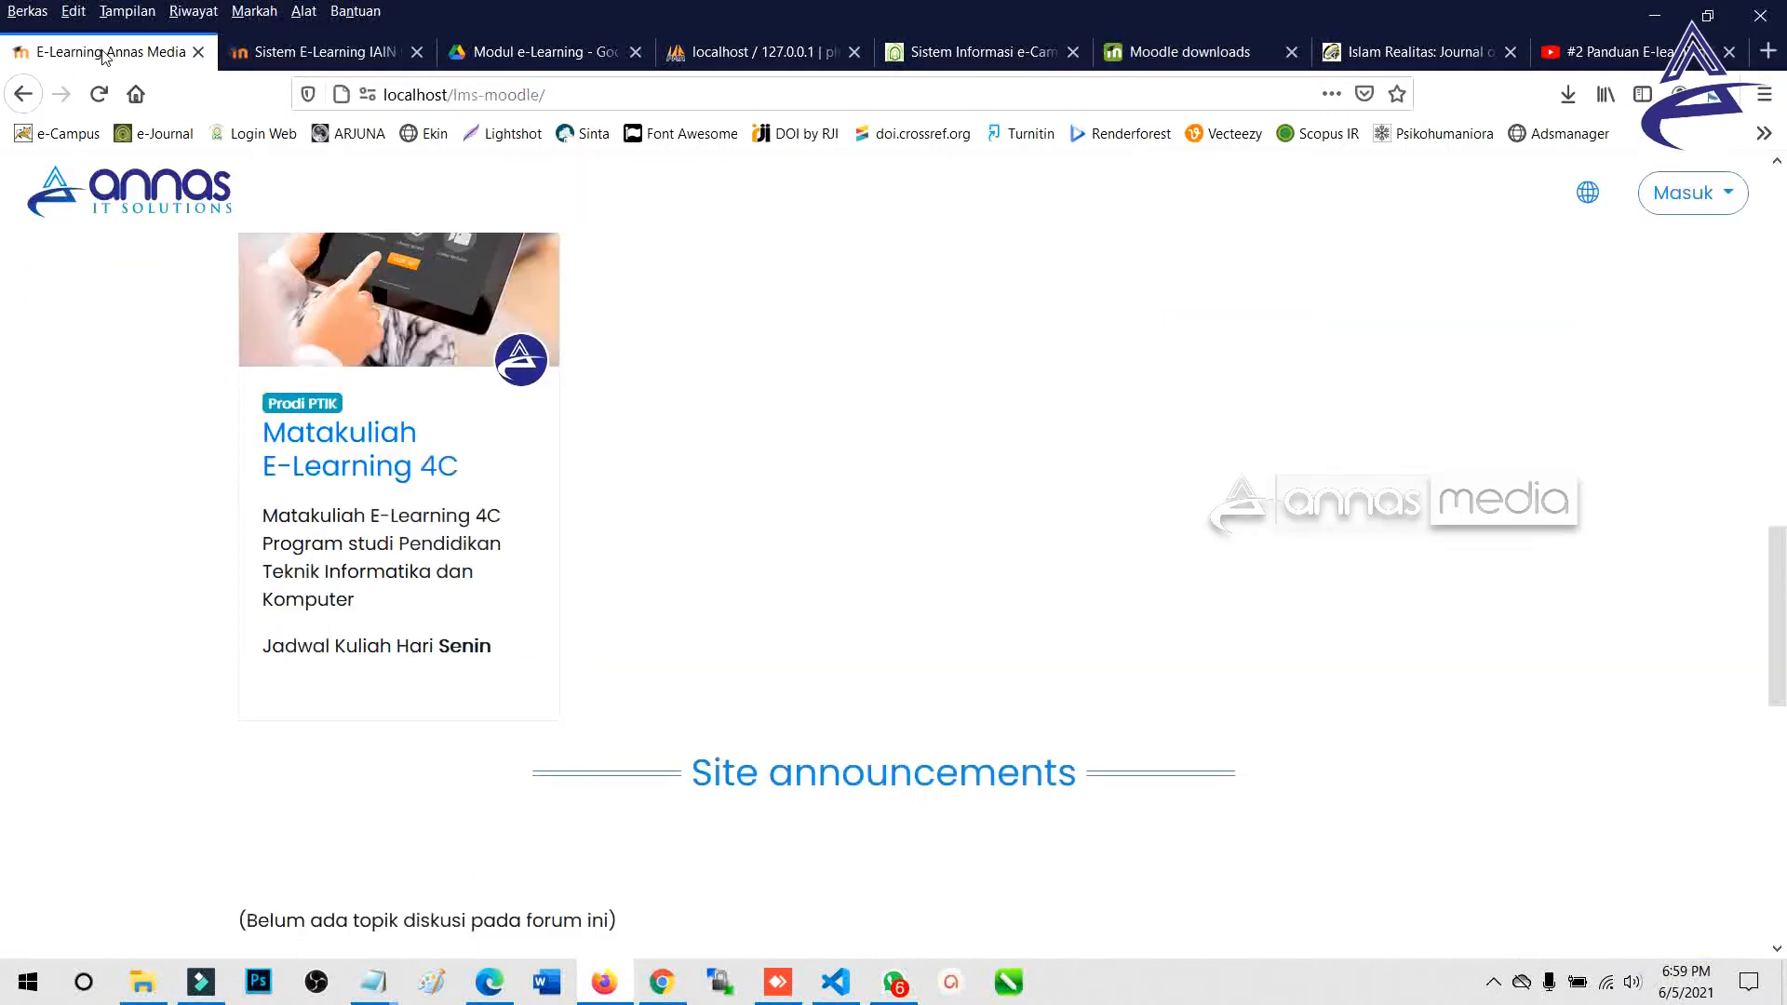
scroll(537, 468, up, 15)
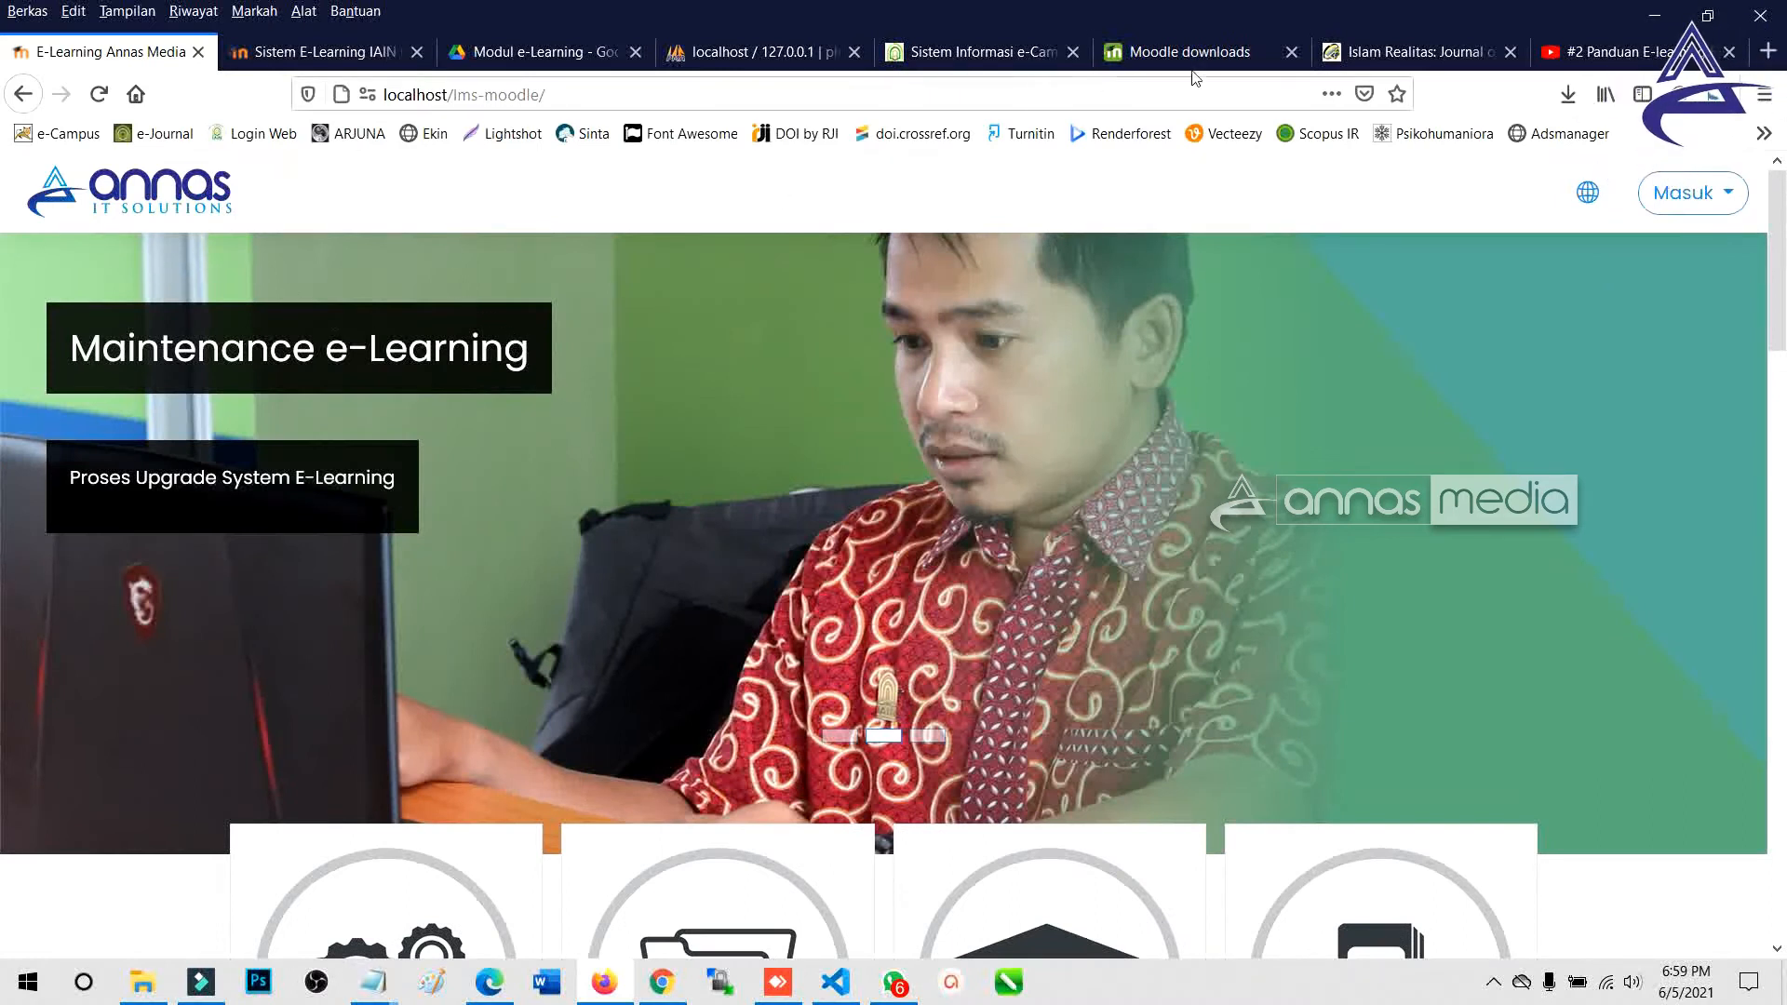
click(1160, 52)
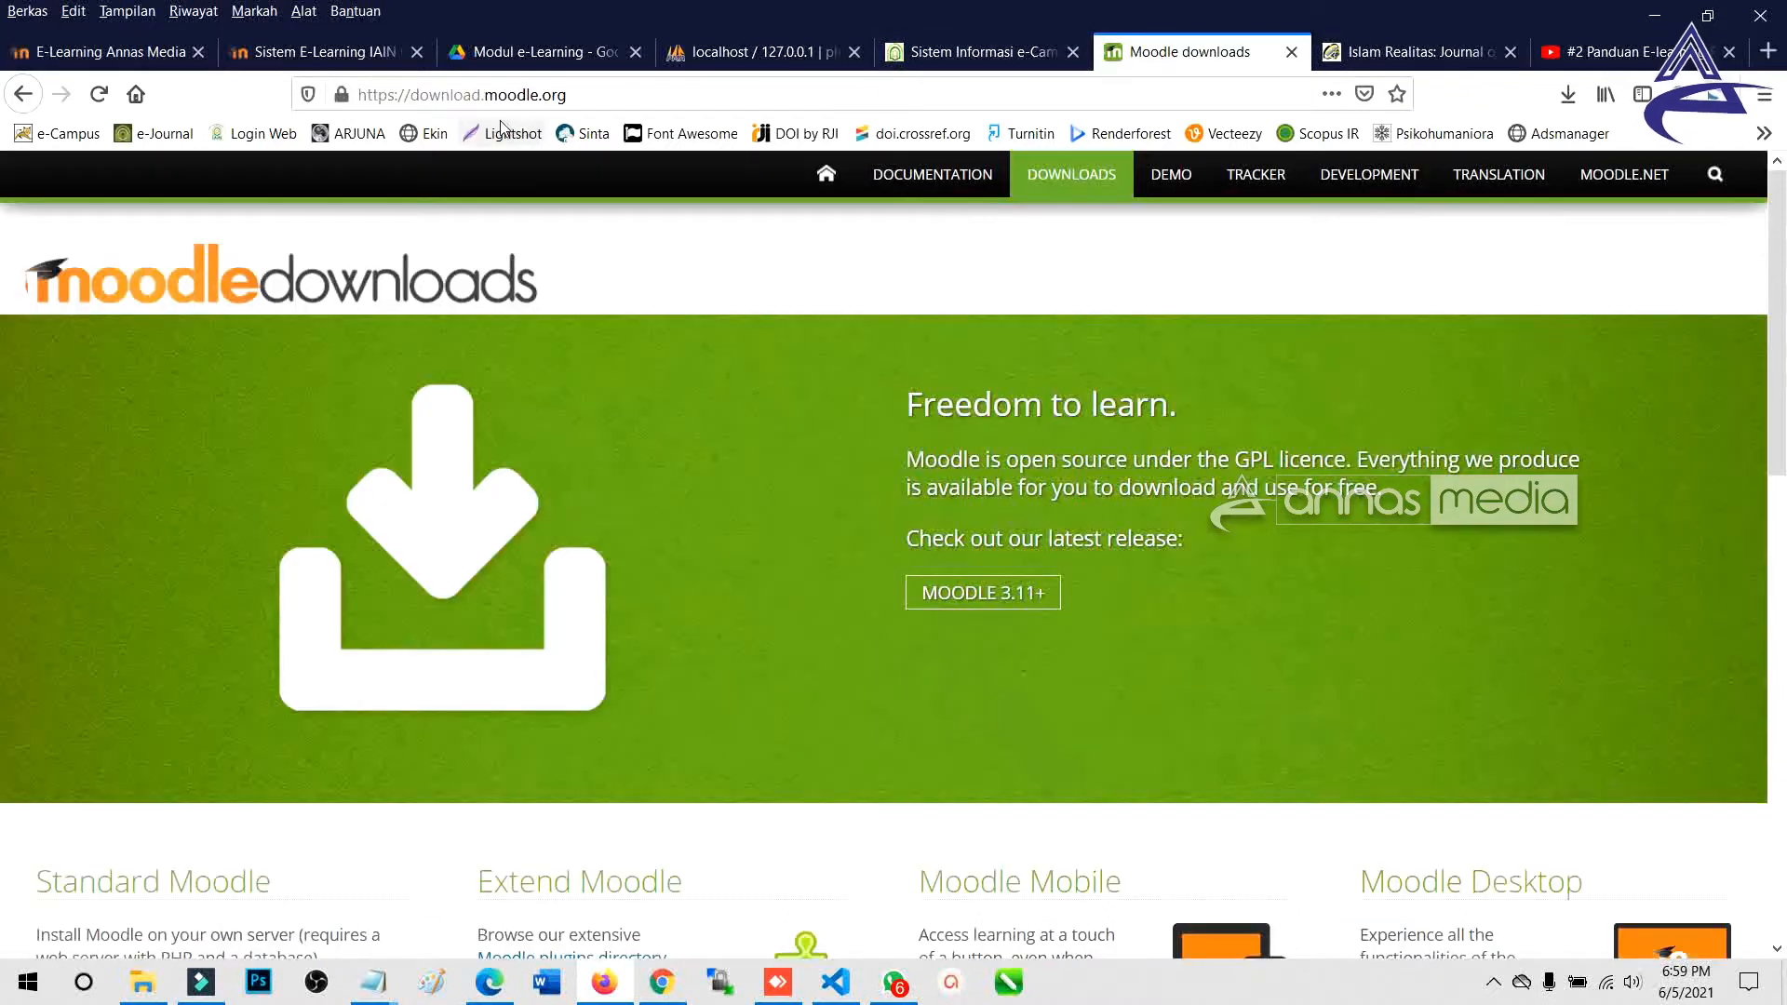
click(438, 94)
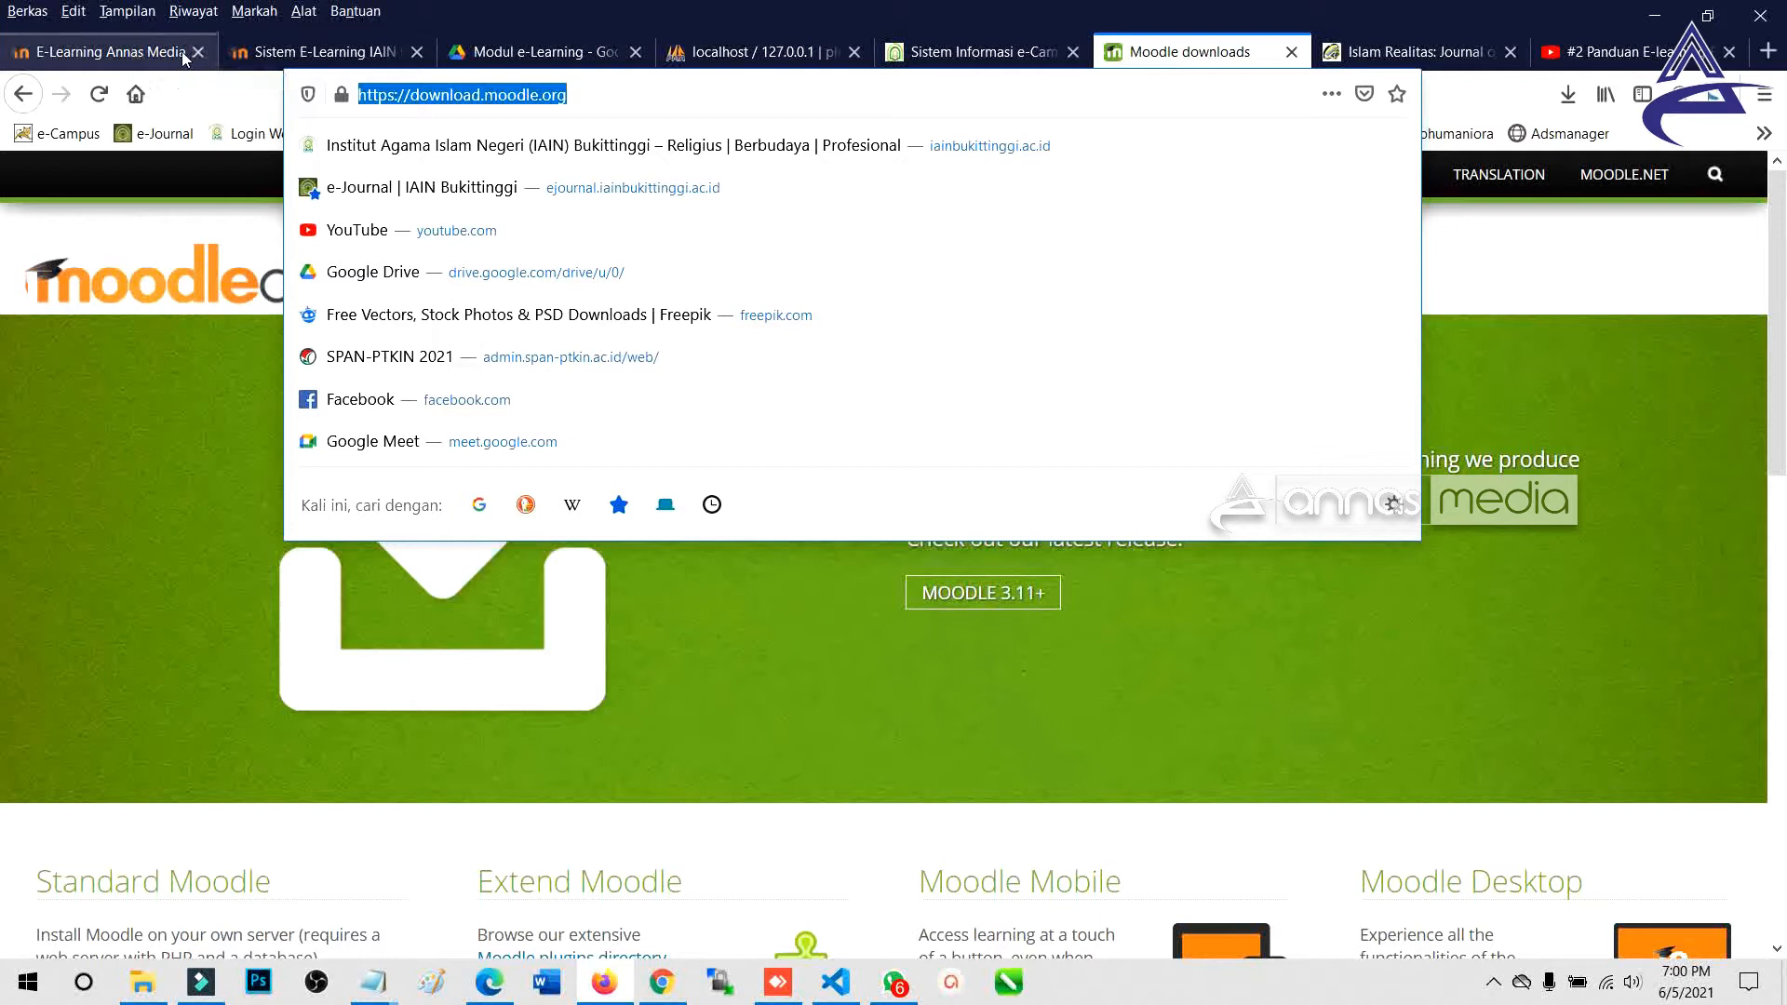
Search Google for 'template moodle' in a new tab and browse the results.
key(ctrl+t)
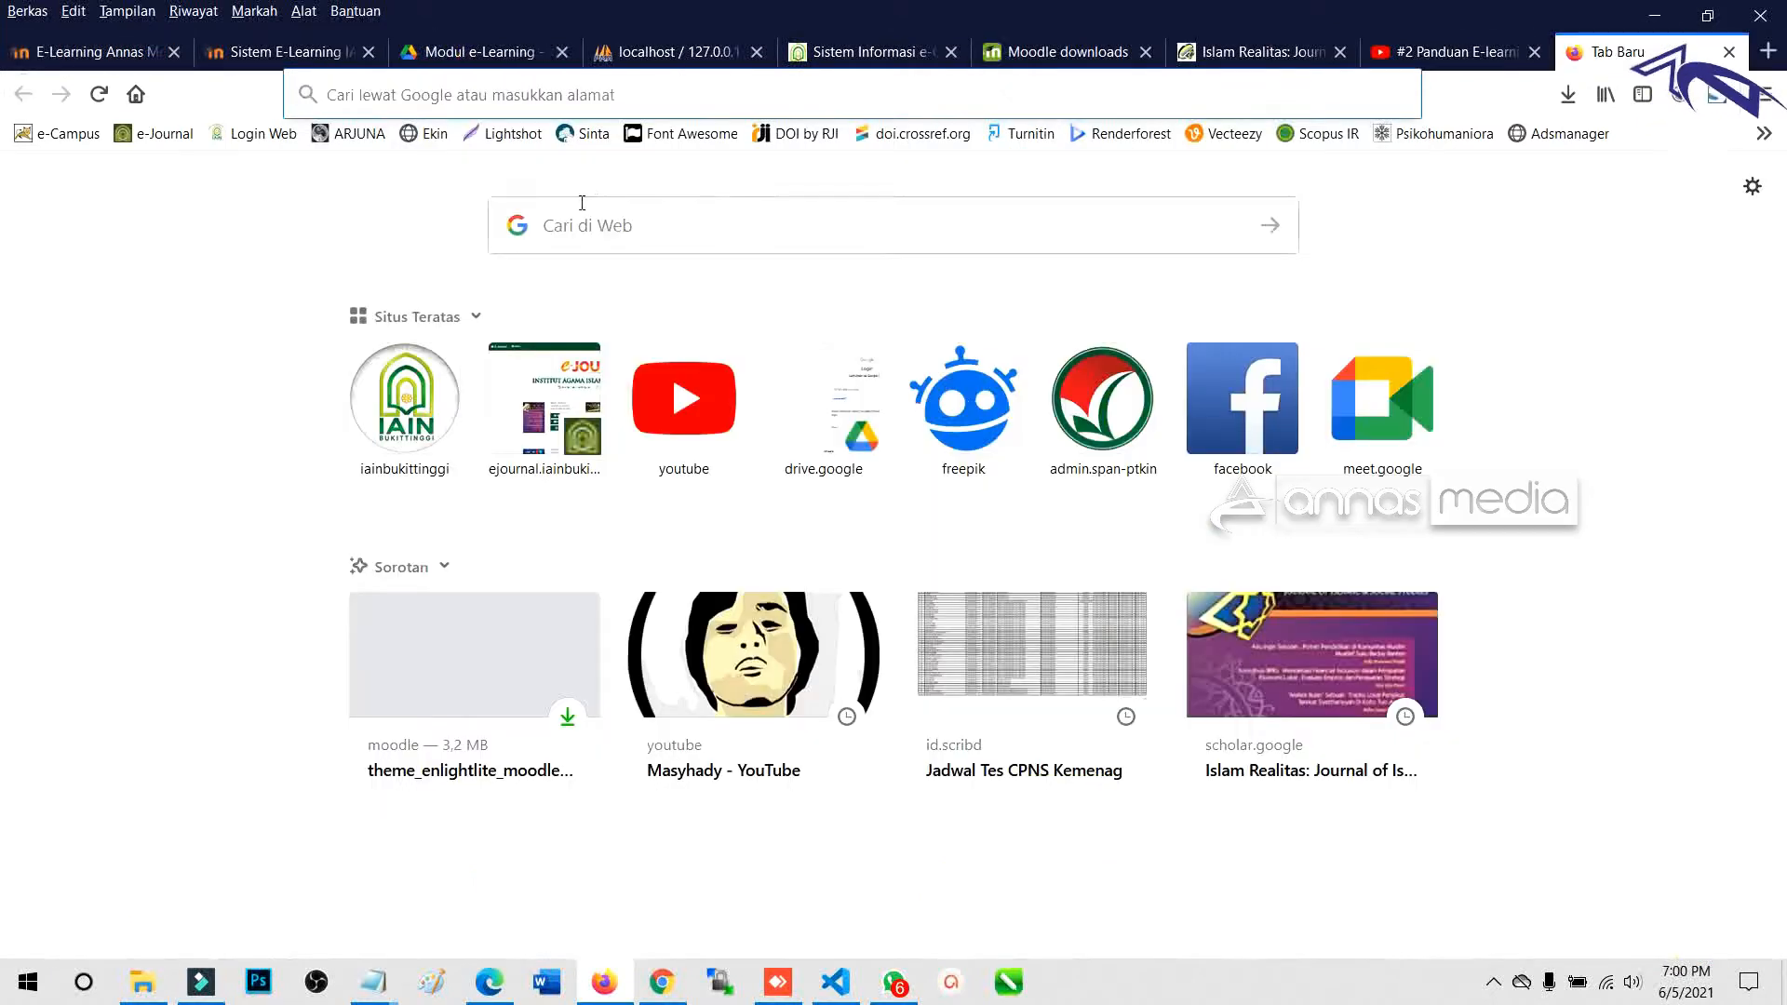
text(temp)
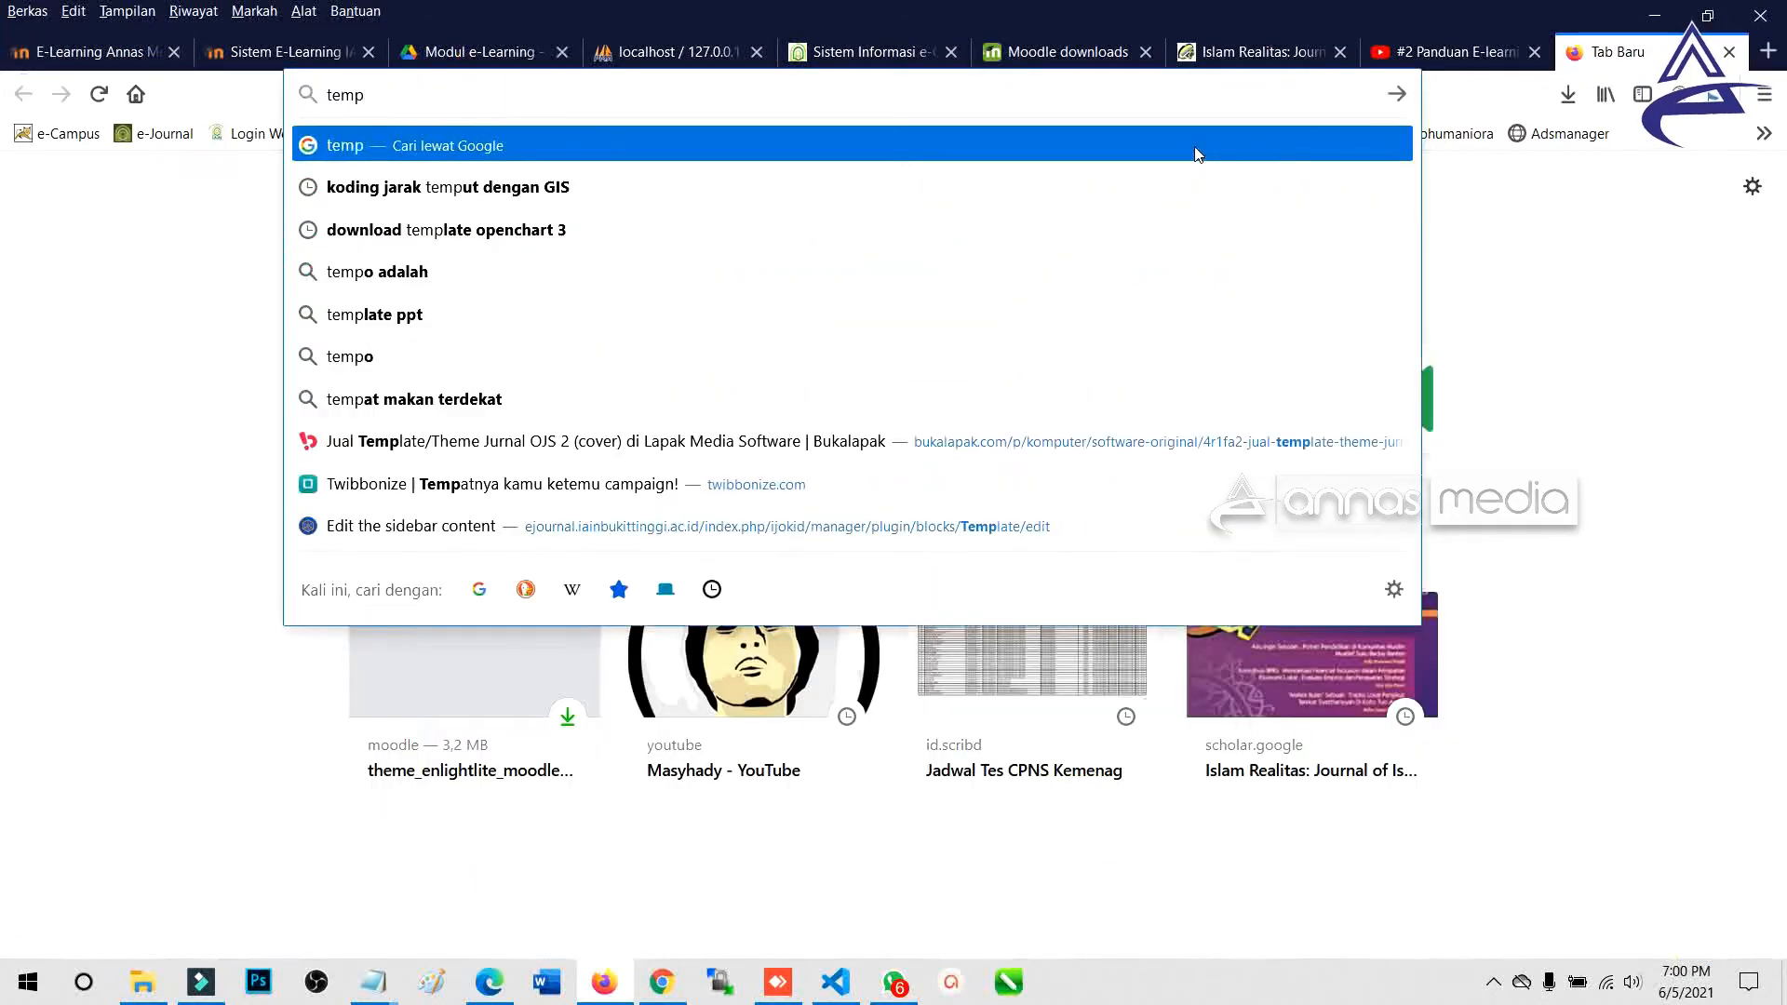
text(late moodle)
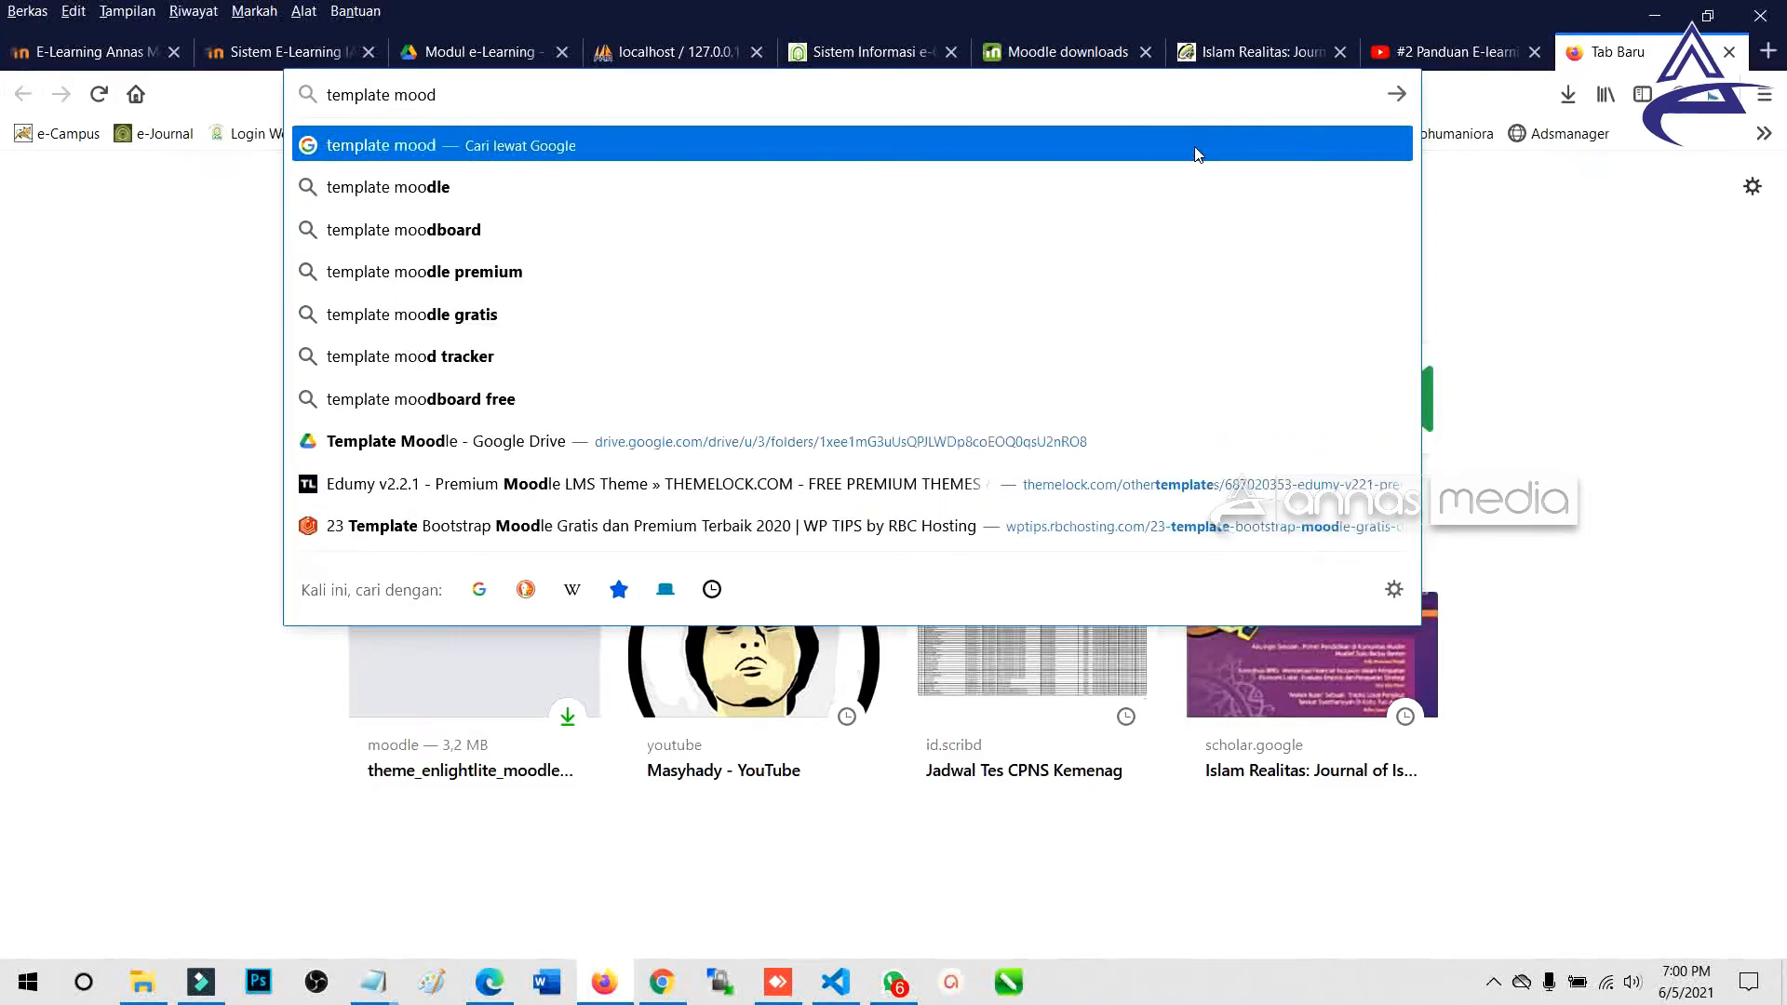
key(Return)
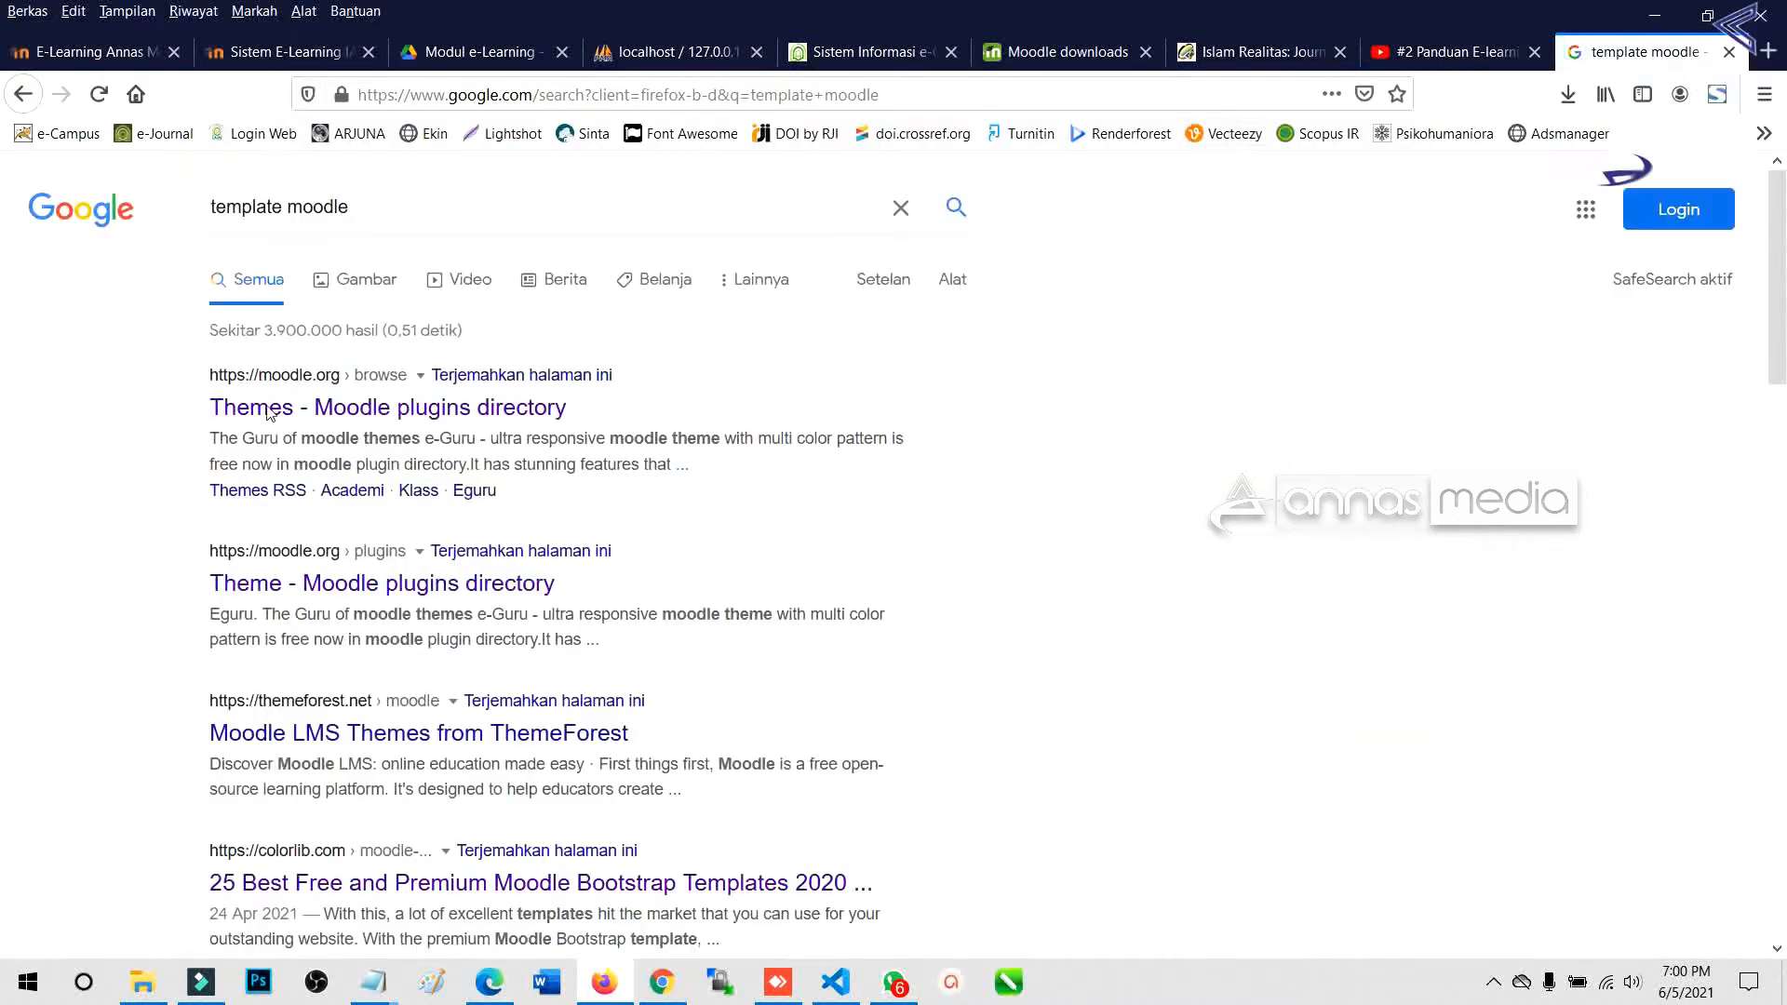
scroll(317, 679, down, 3)
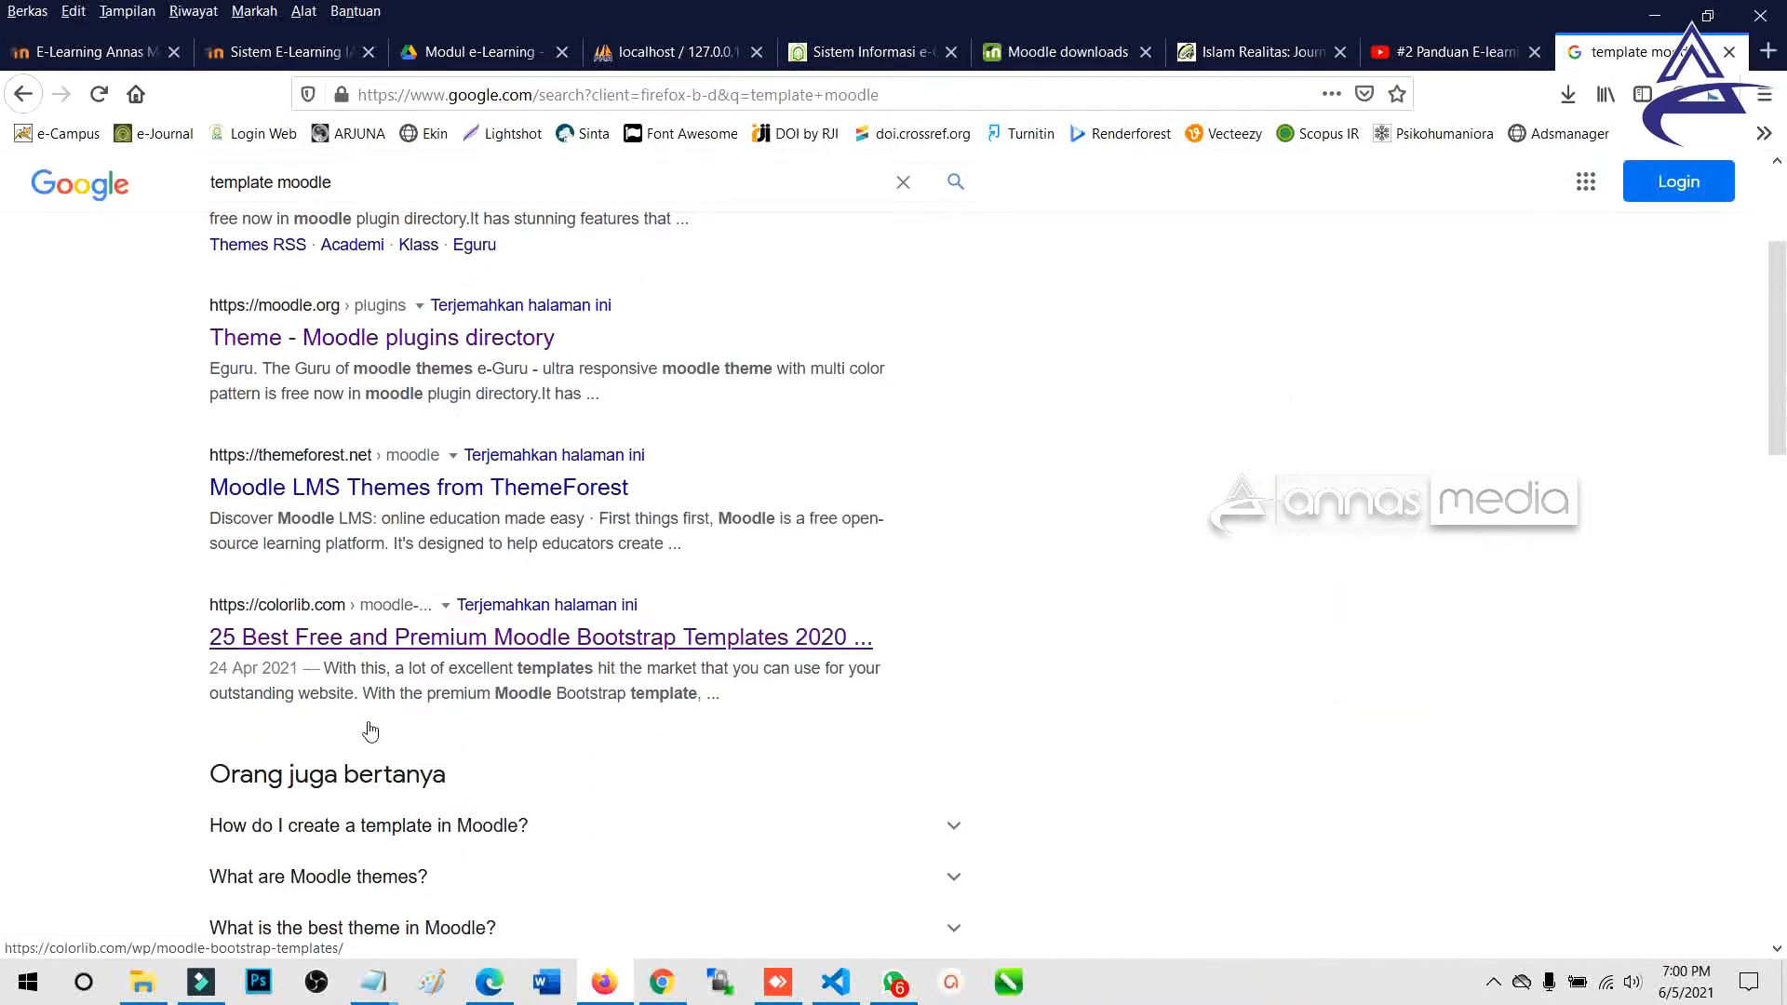
scroll(395, 604, down, 6)
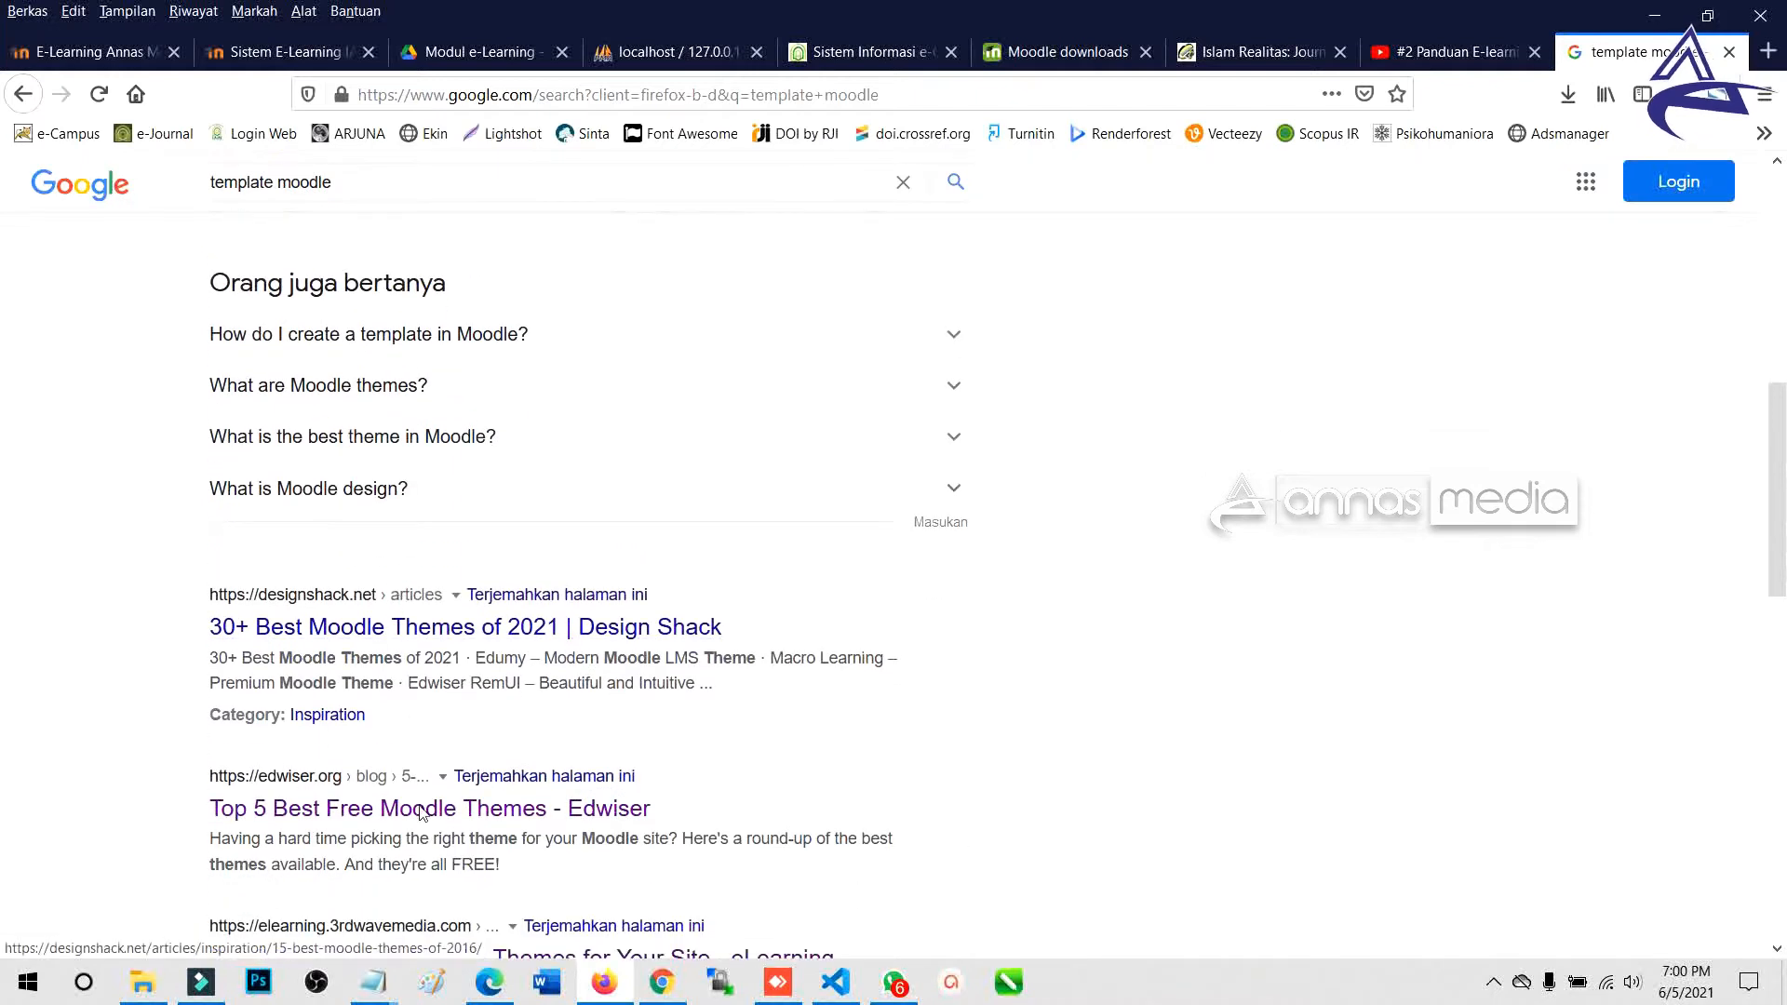
scroll(377, 588, up, 9)
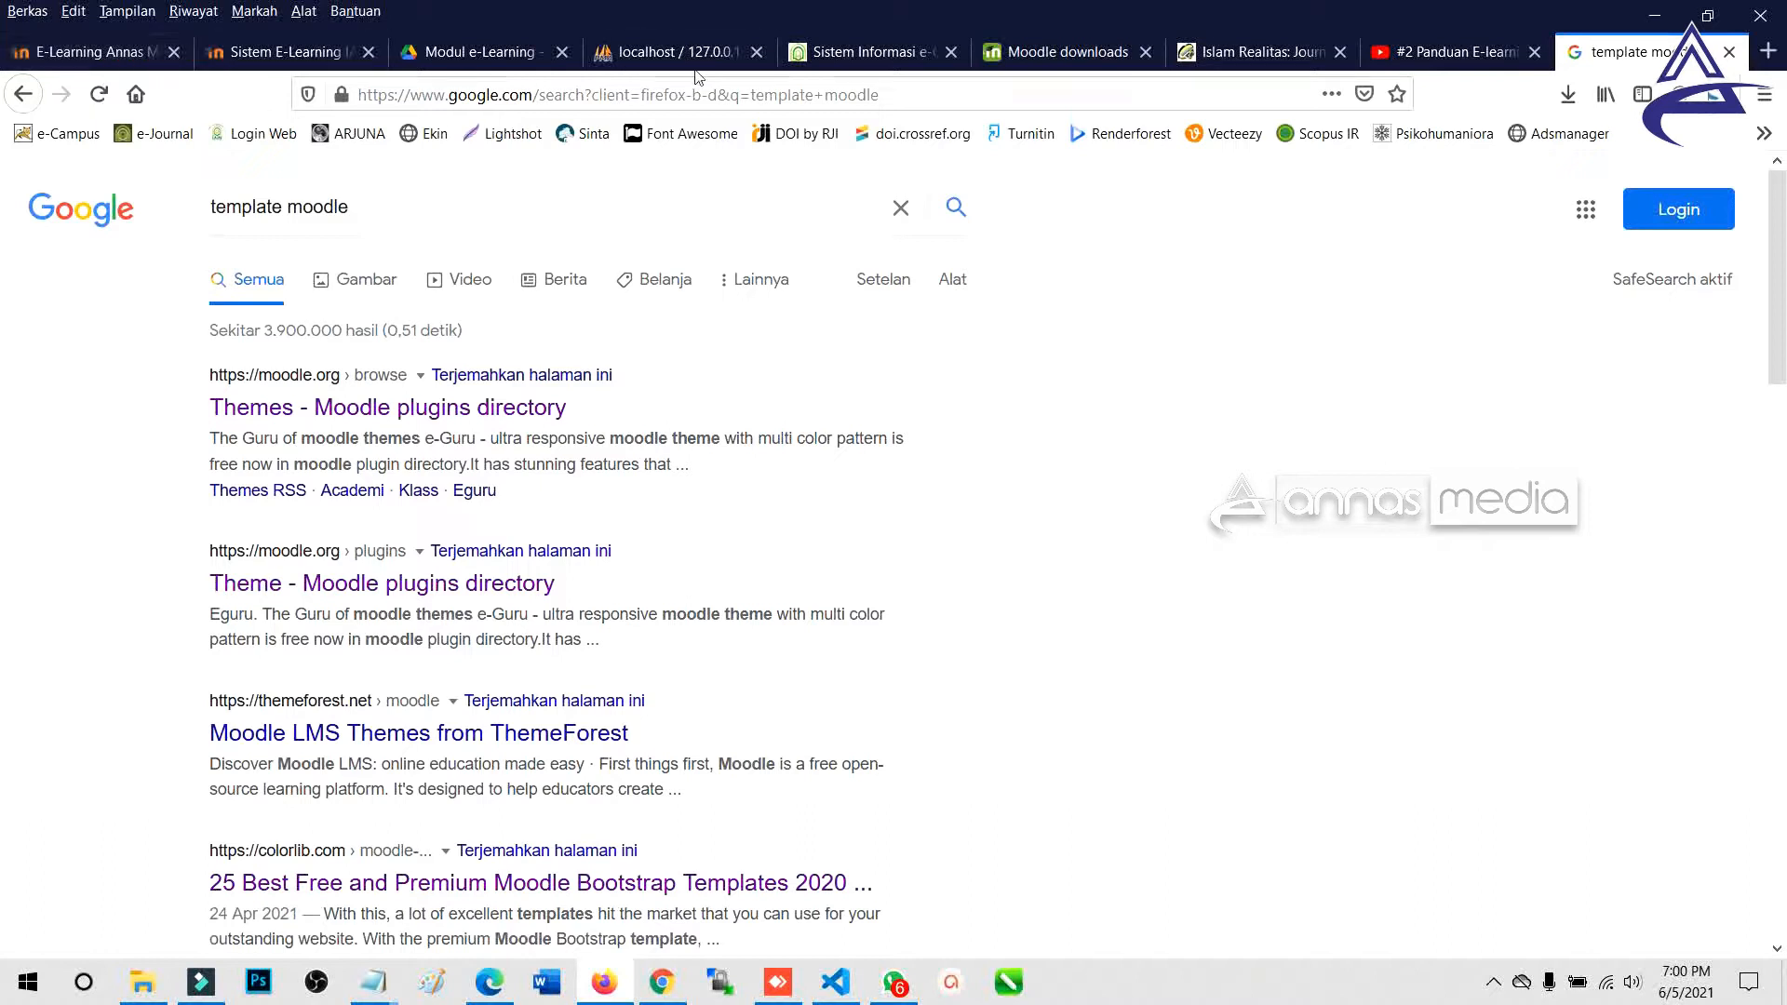
View the six theme archives in Drive's Template Moodle folder, then go back to the local Moodle site.
click(480, 52)
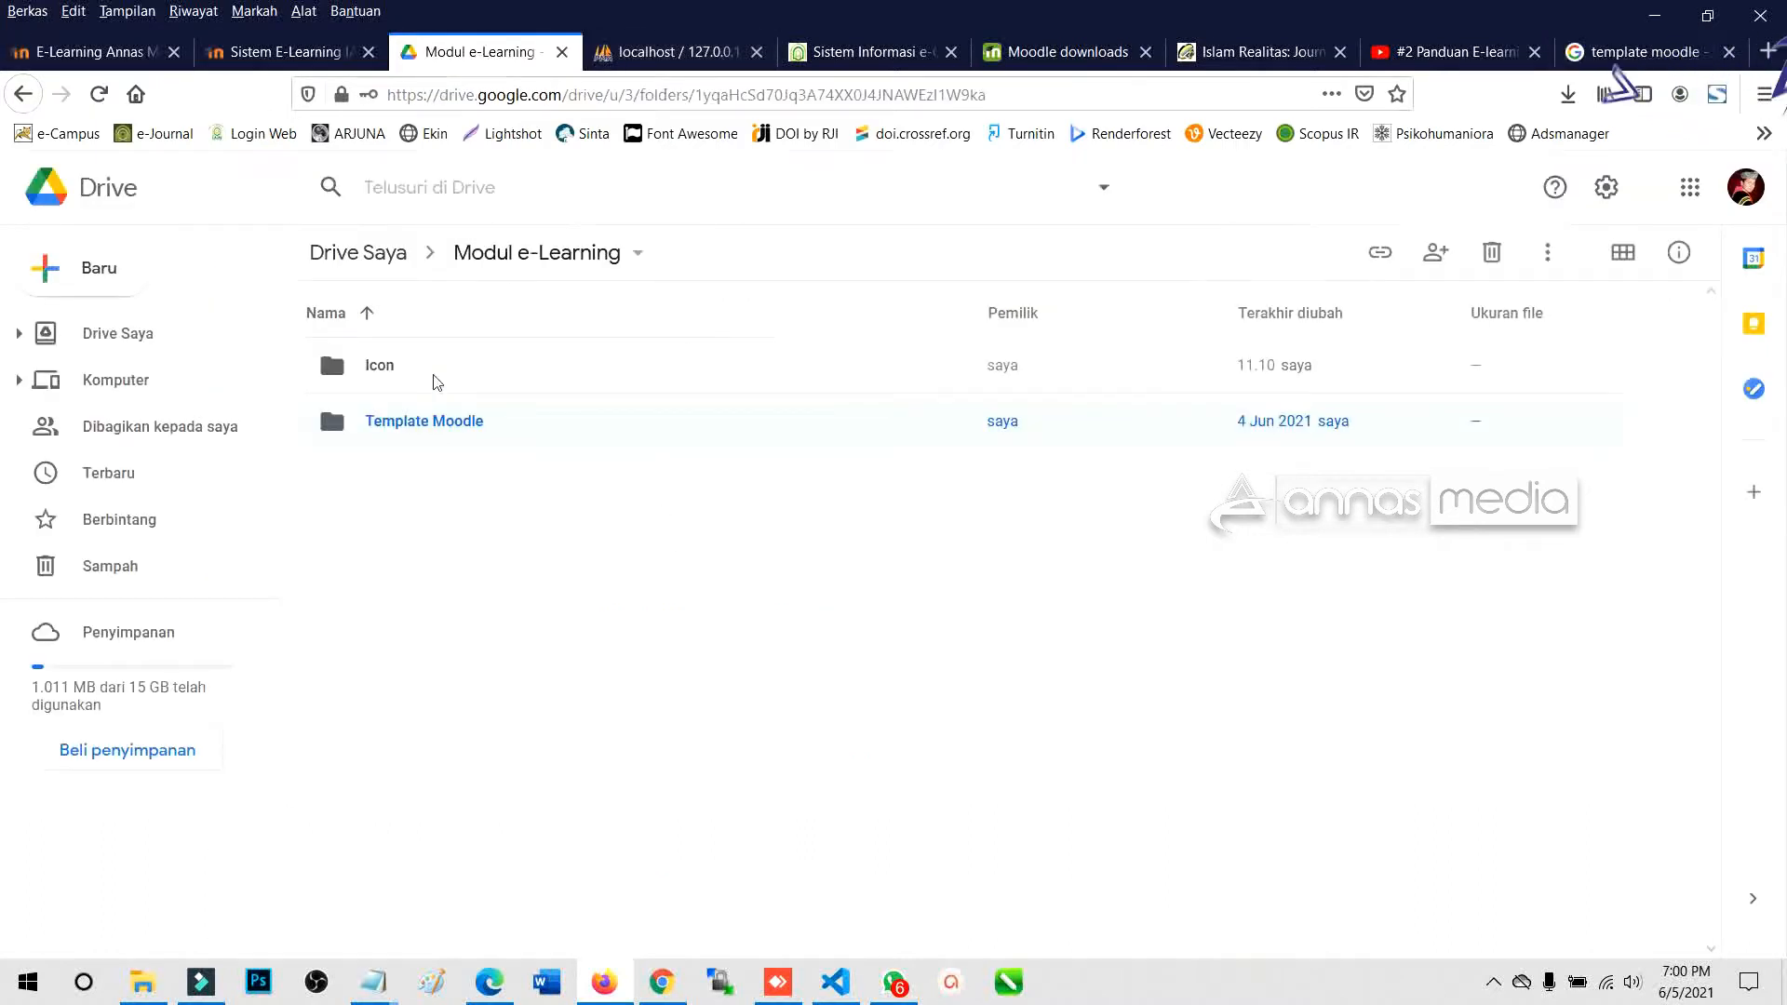
double_click(491, 412)
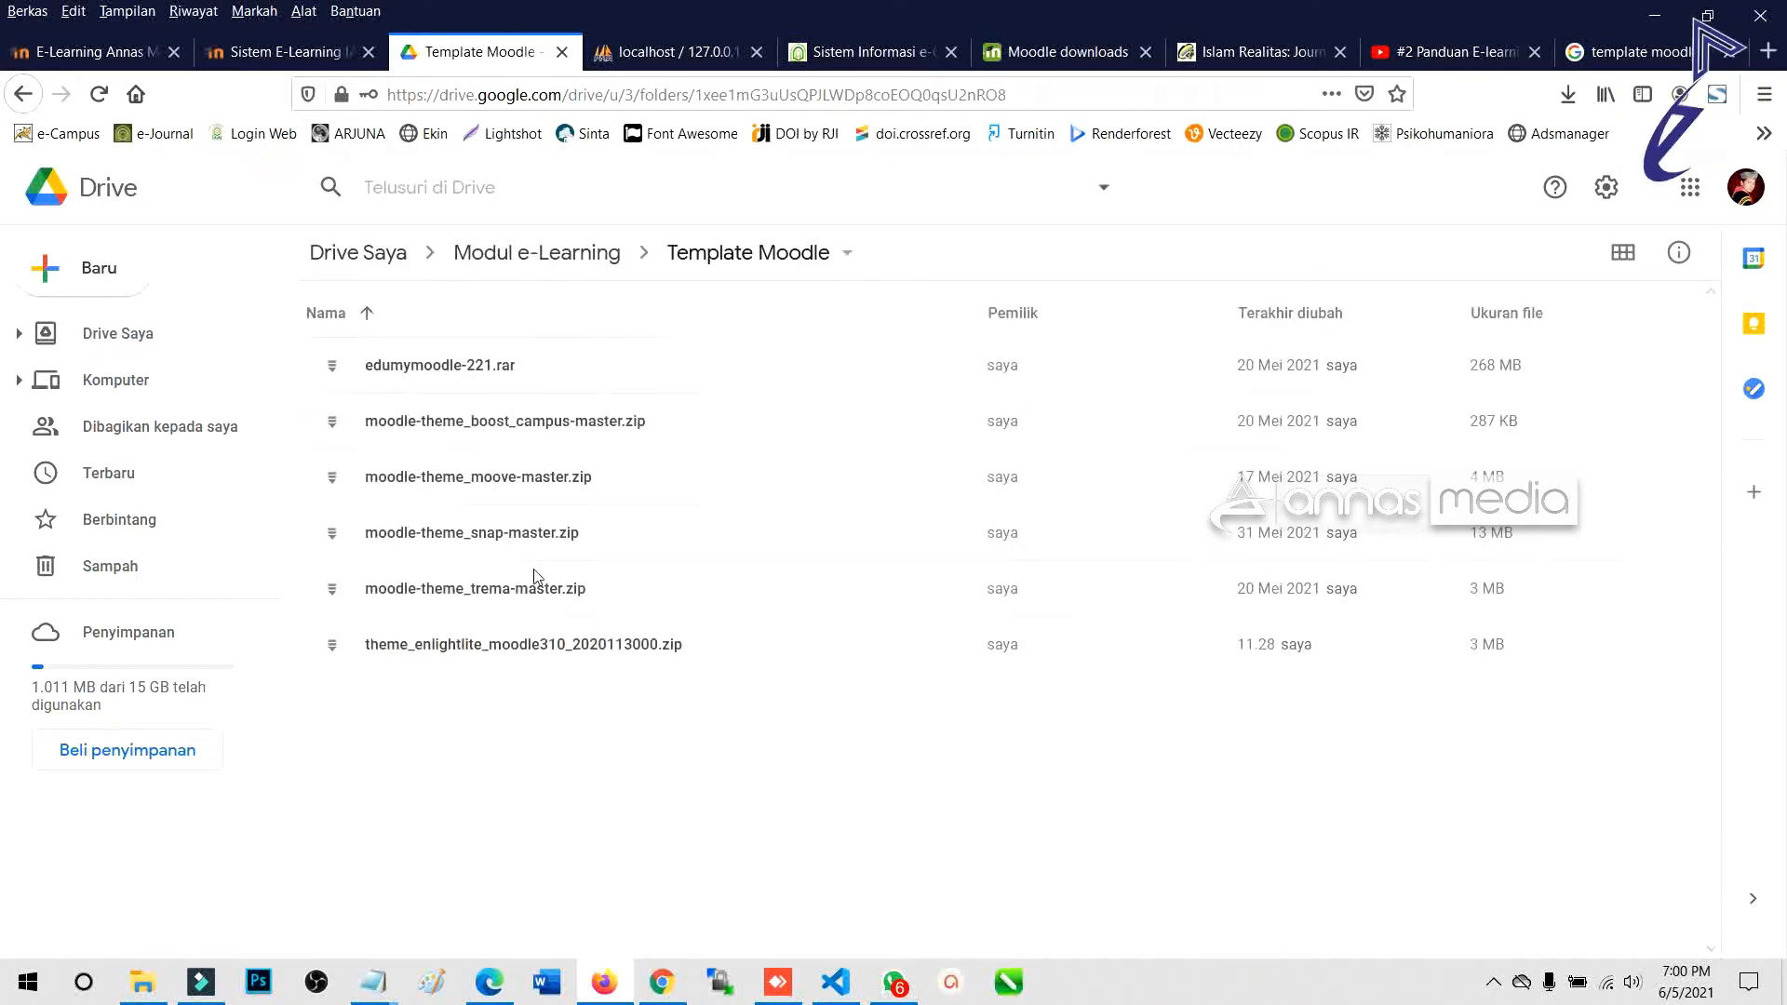
click(102, 51)
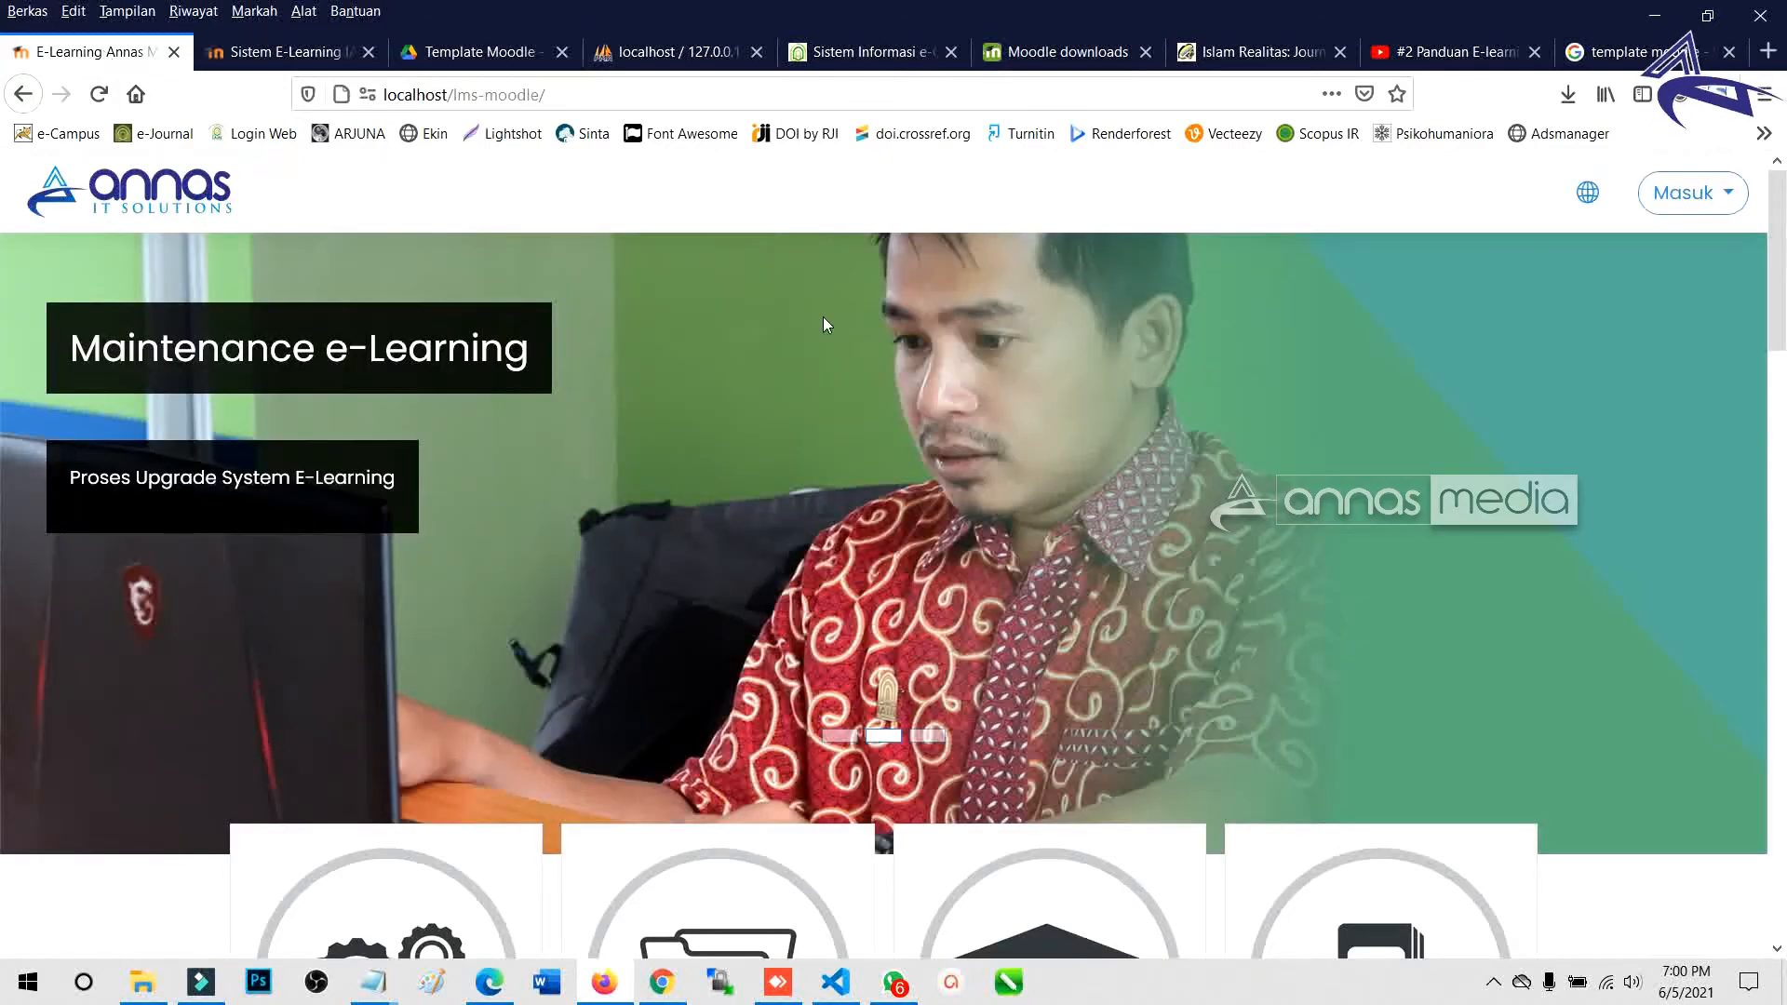
scroll(249, 453, down, 4)
scroll(1039, 607, up, 4)
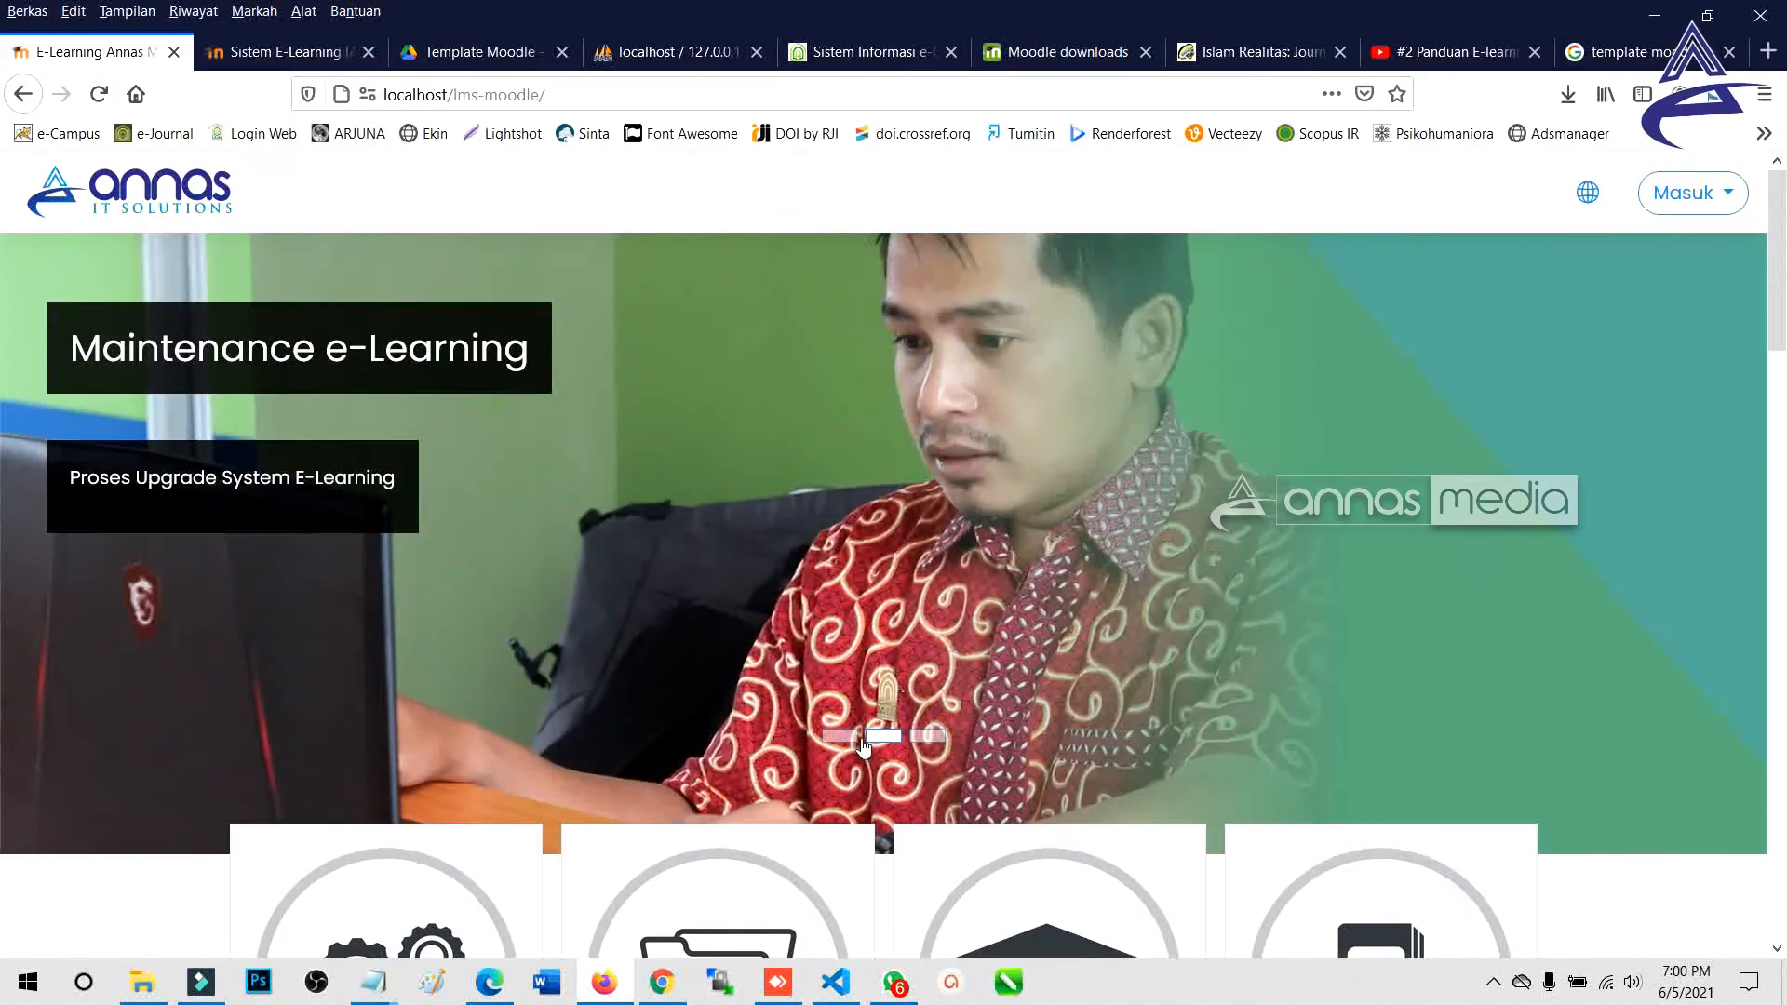
click(826, 736)
click(924, 738)
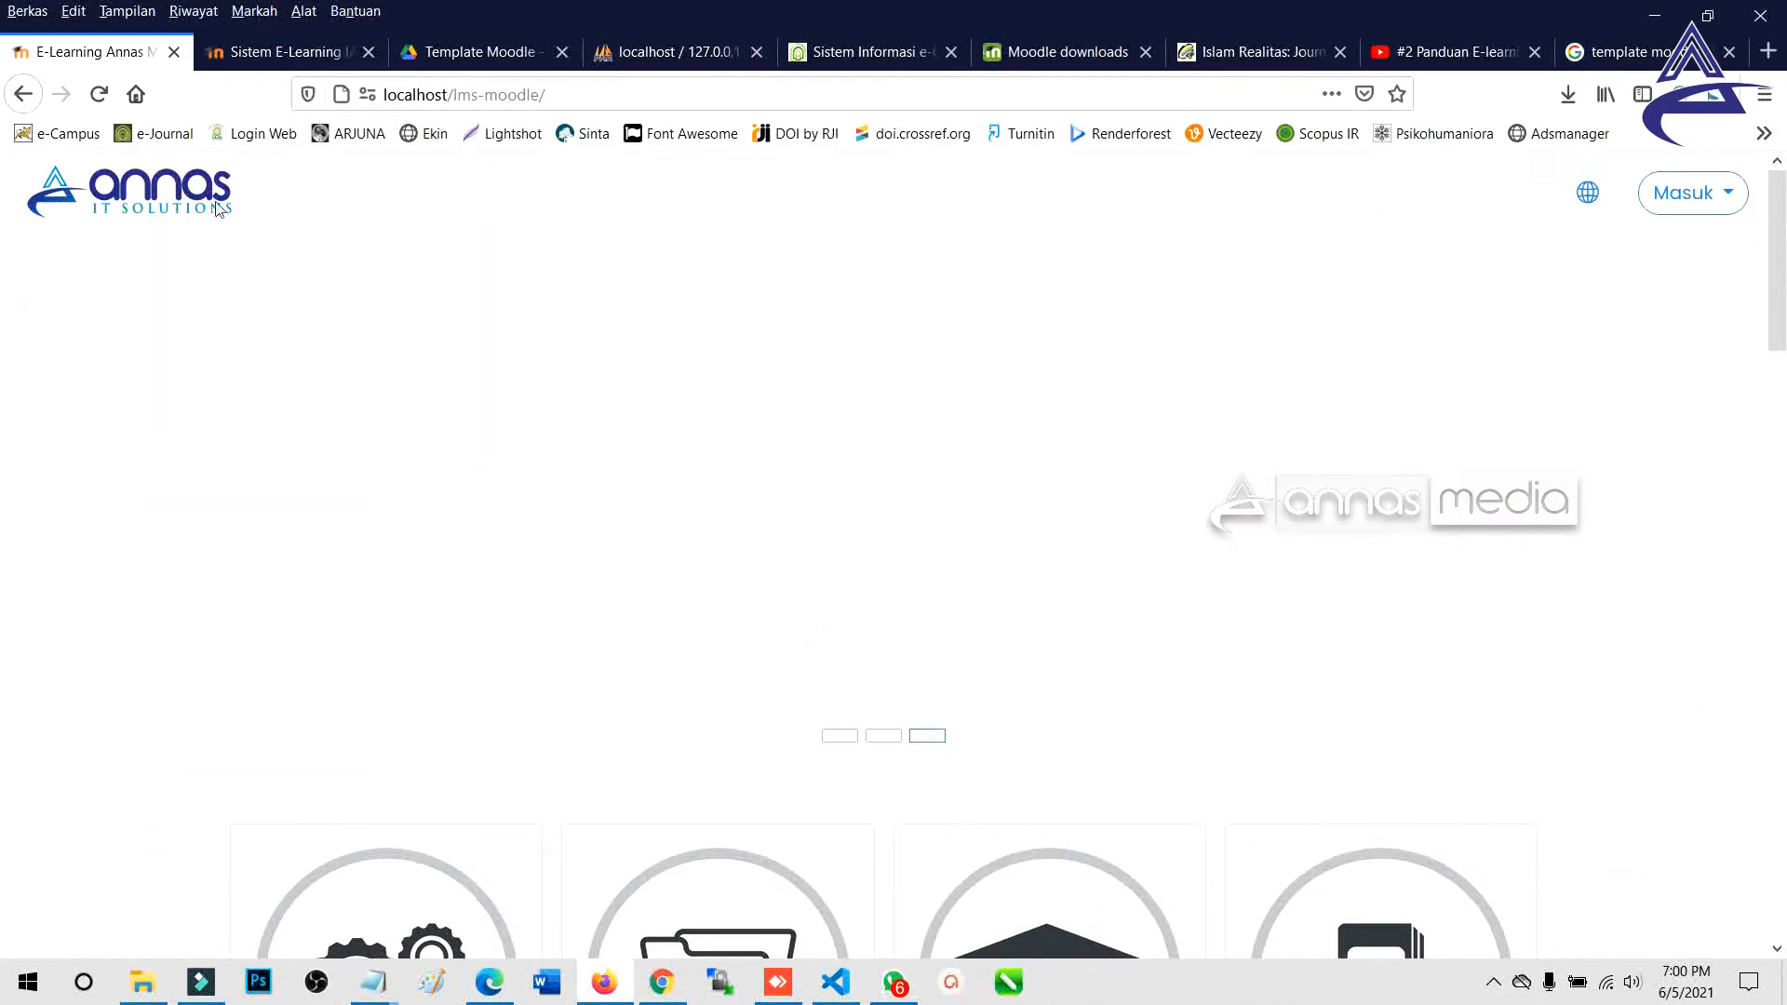
click(1670, 192)
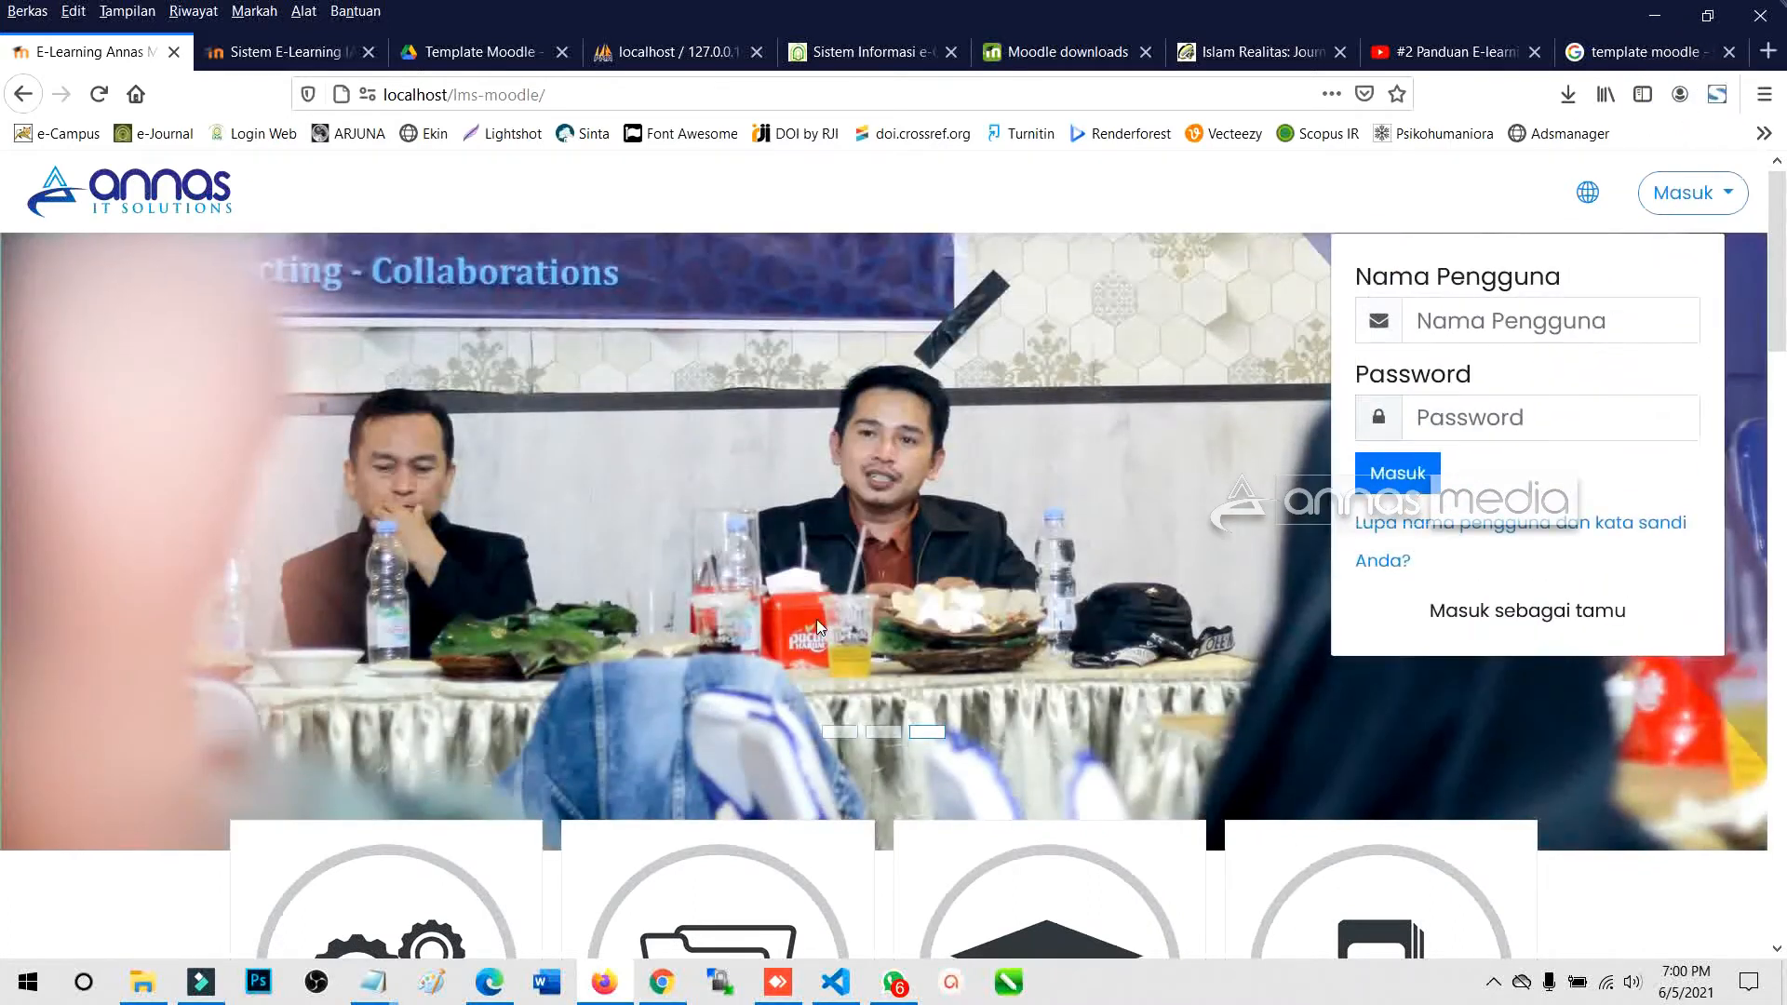
scroll(801, 624, down, 3)
click(524, 602)
scroll(549, 573, down, 3)
scroll(418, 624, up, 1)
scroll(394, 631, up, 2)
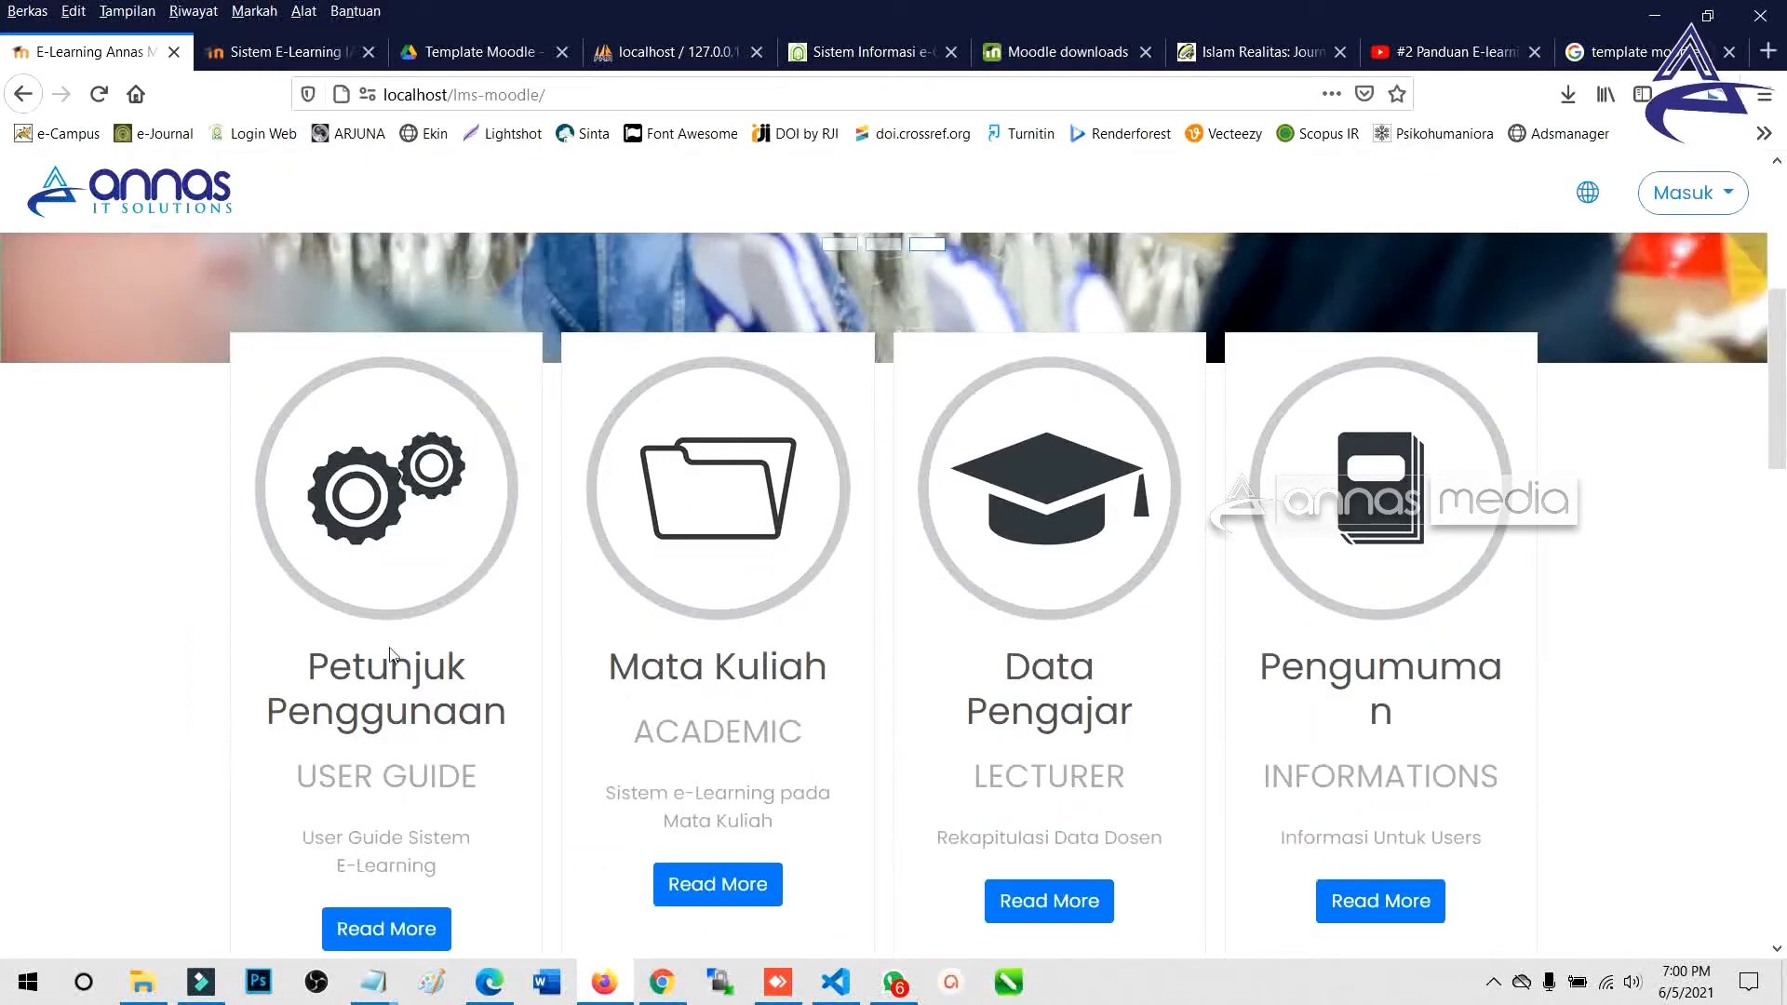
scroll(1185, 503, down, 7)
scroll(558, 582, down, 4)
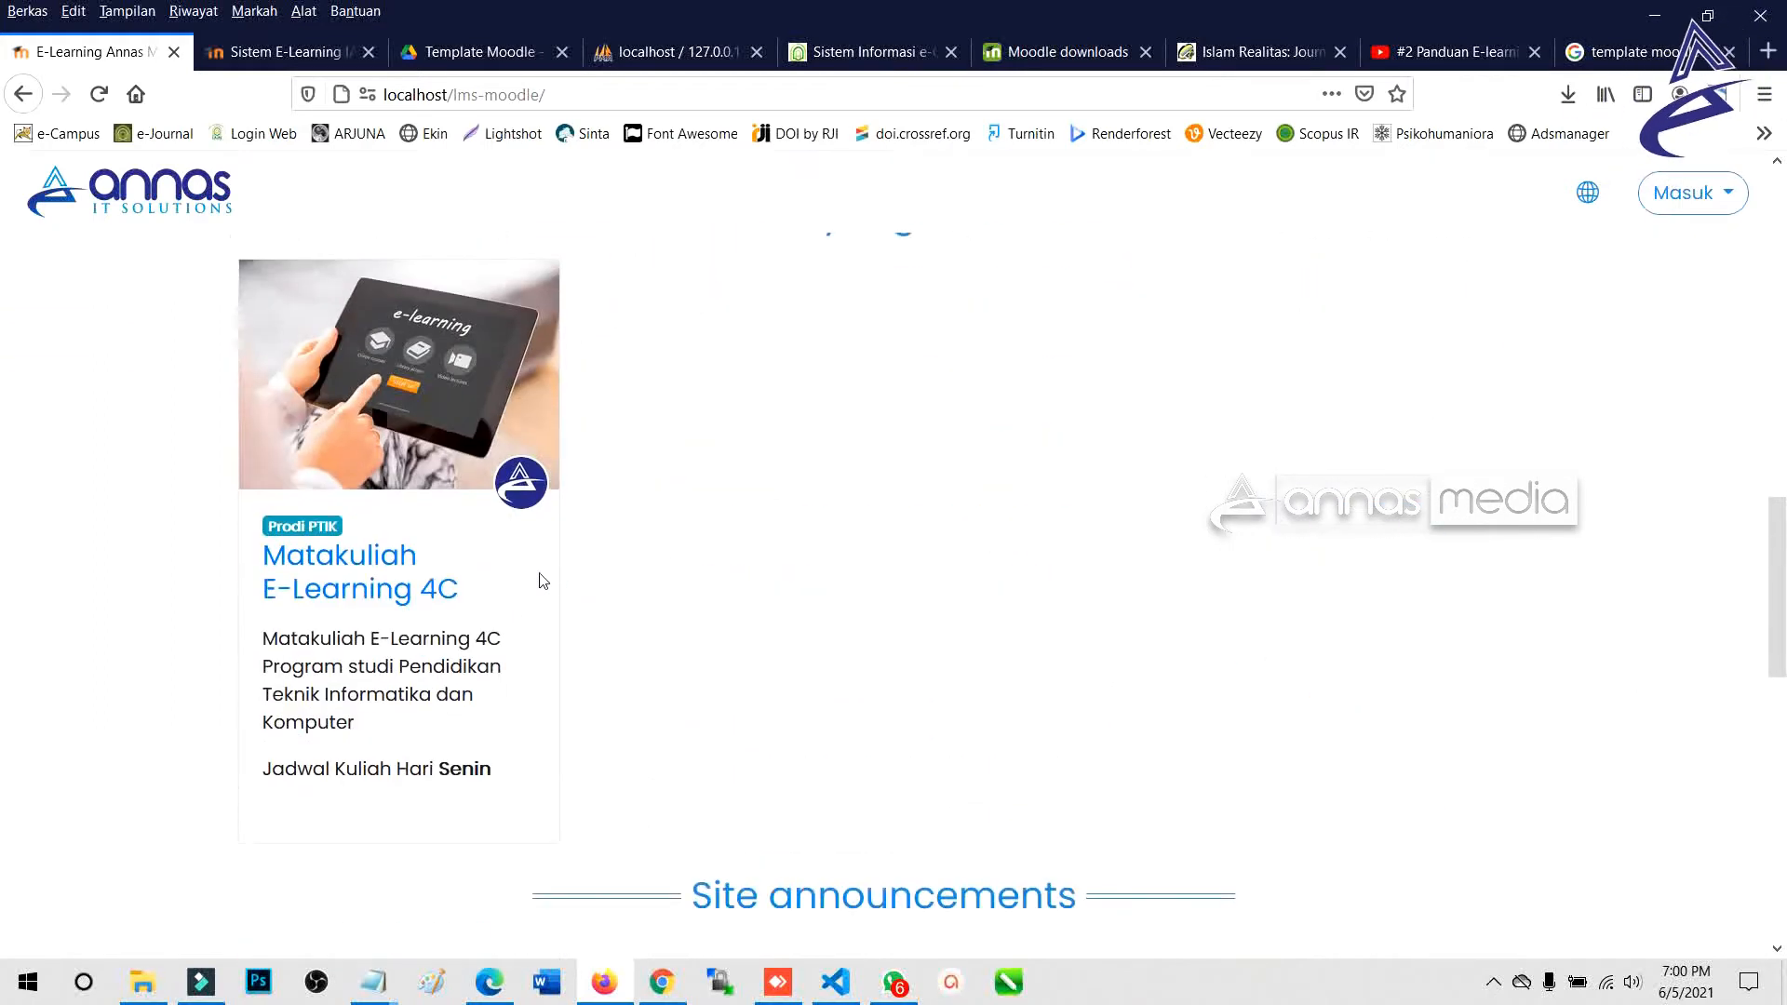
scroll(872, 427, up, 2)
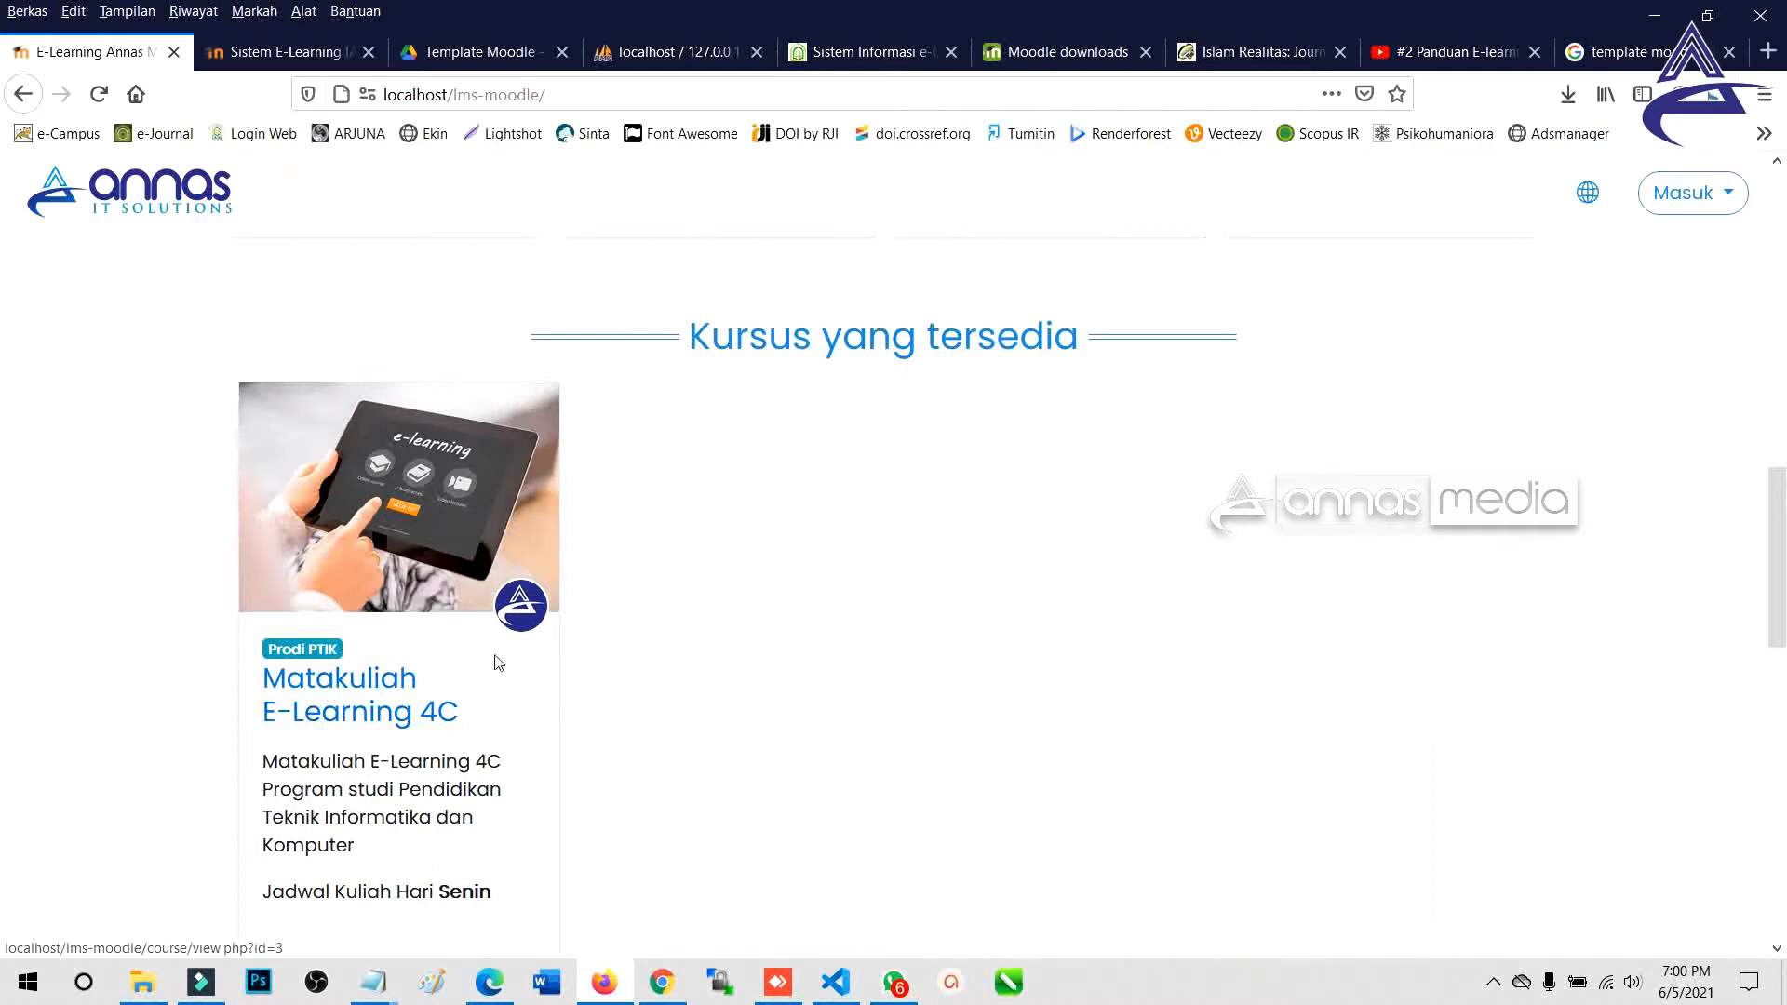
scroll(536, 691, down, 4)
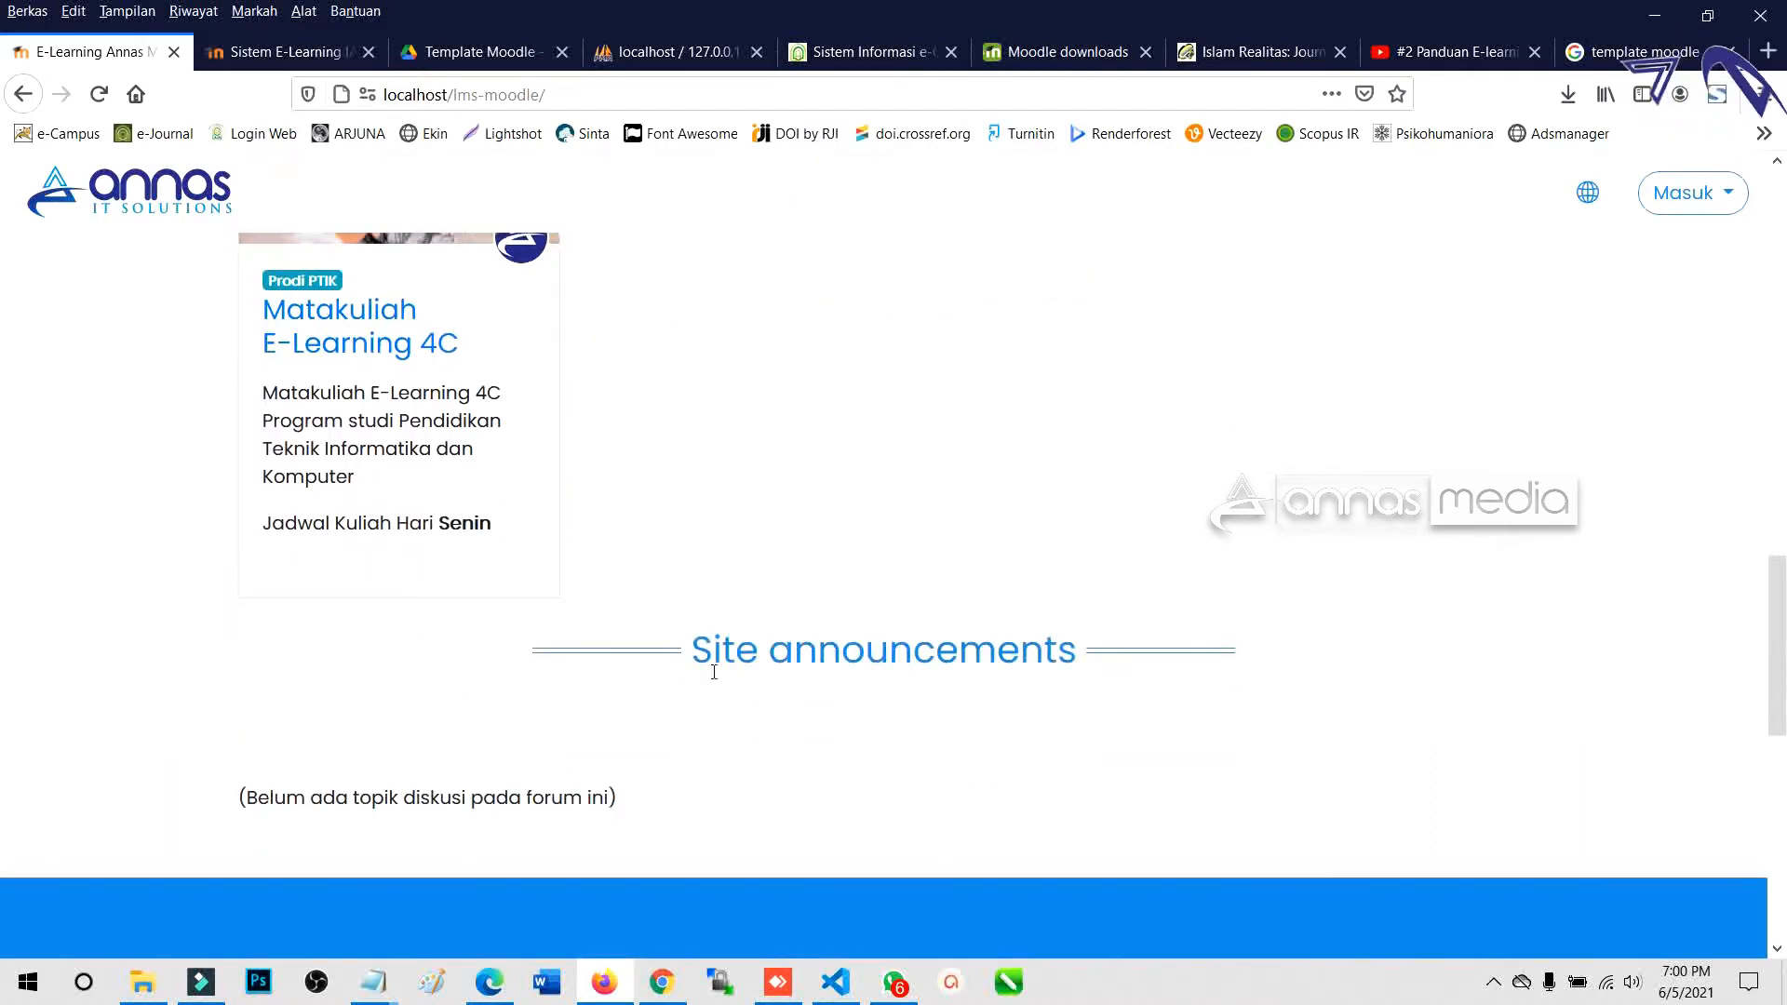
drag(694, 652, 1089, 656)
scroll(395, 666, down, 4)
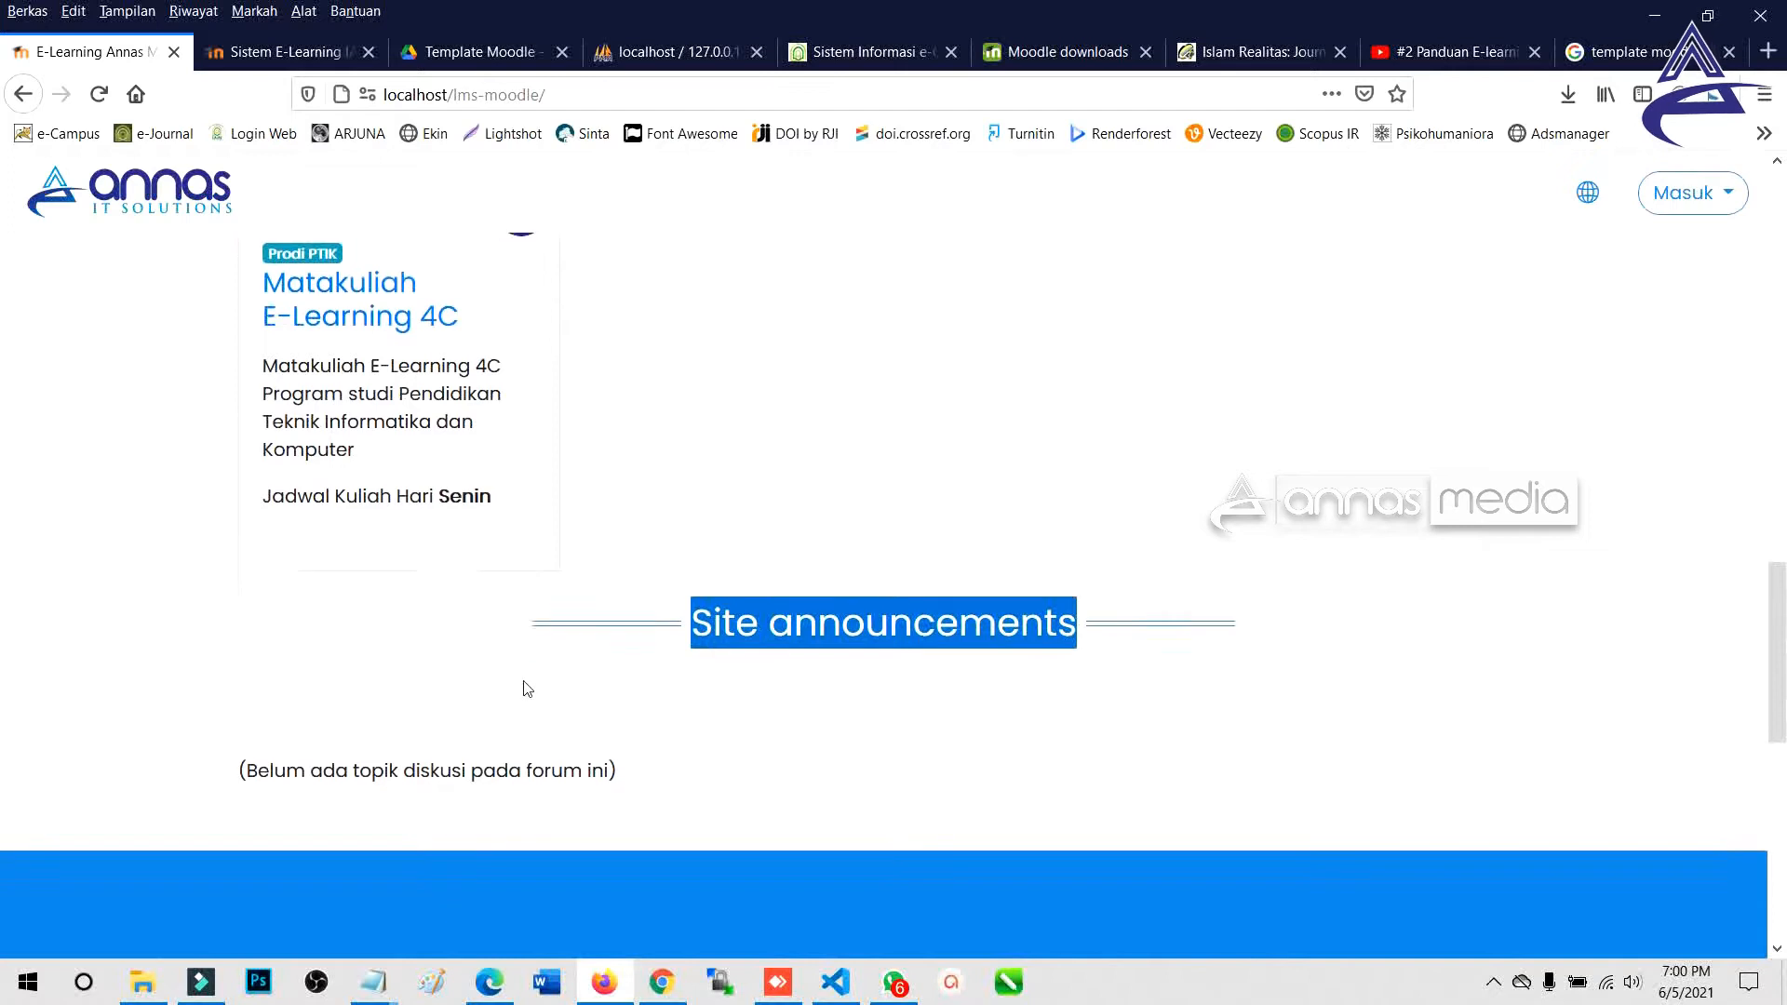
scroll(666, 653, down, 5)
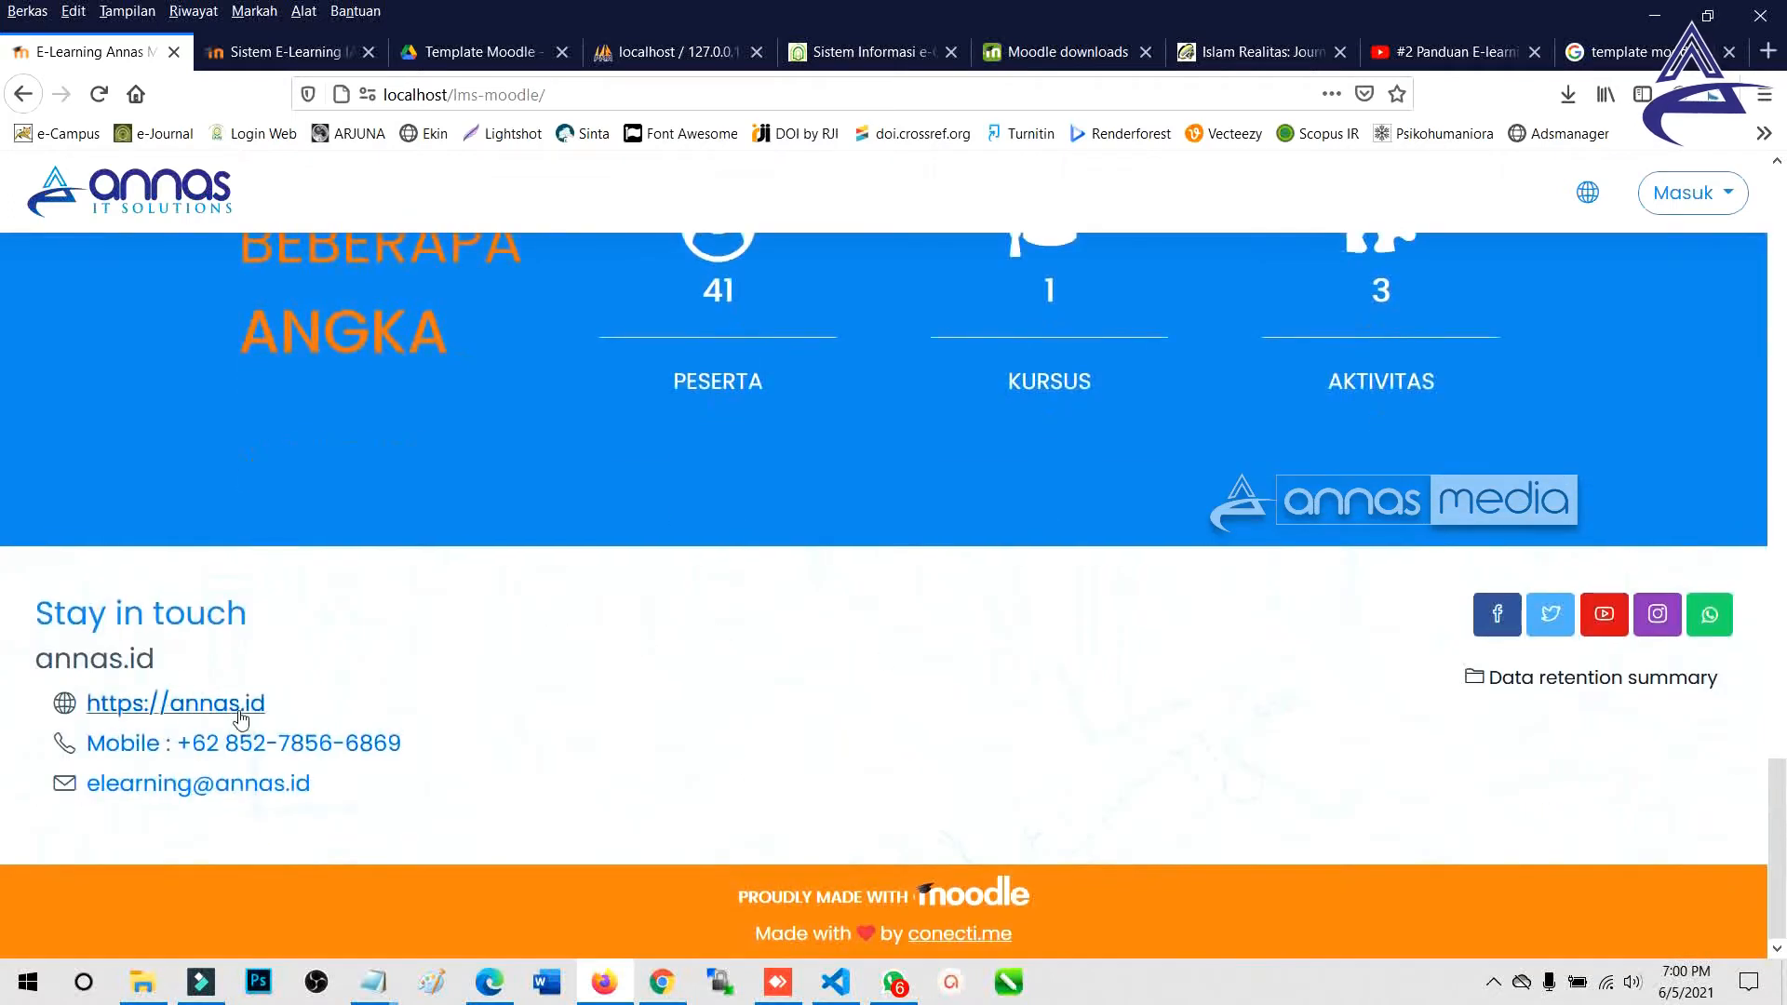
scroll(668, 569, up, 12)
scroll(652, 549, up, 10)
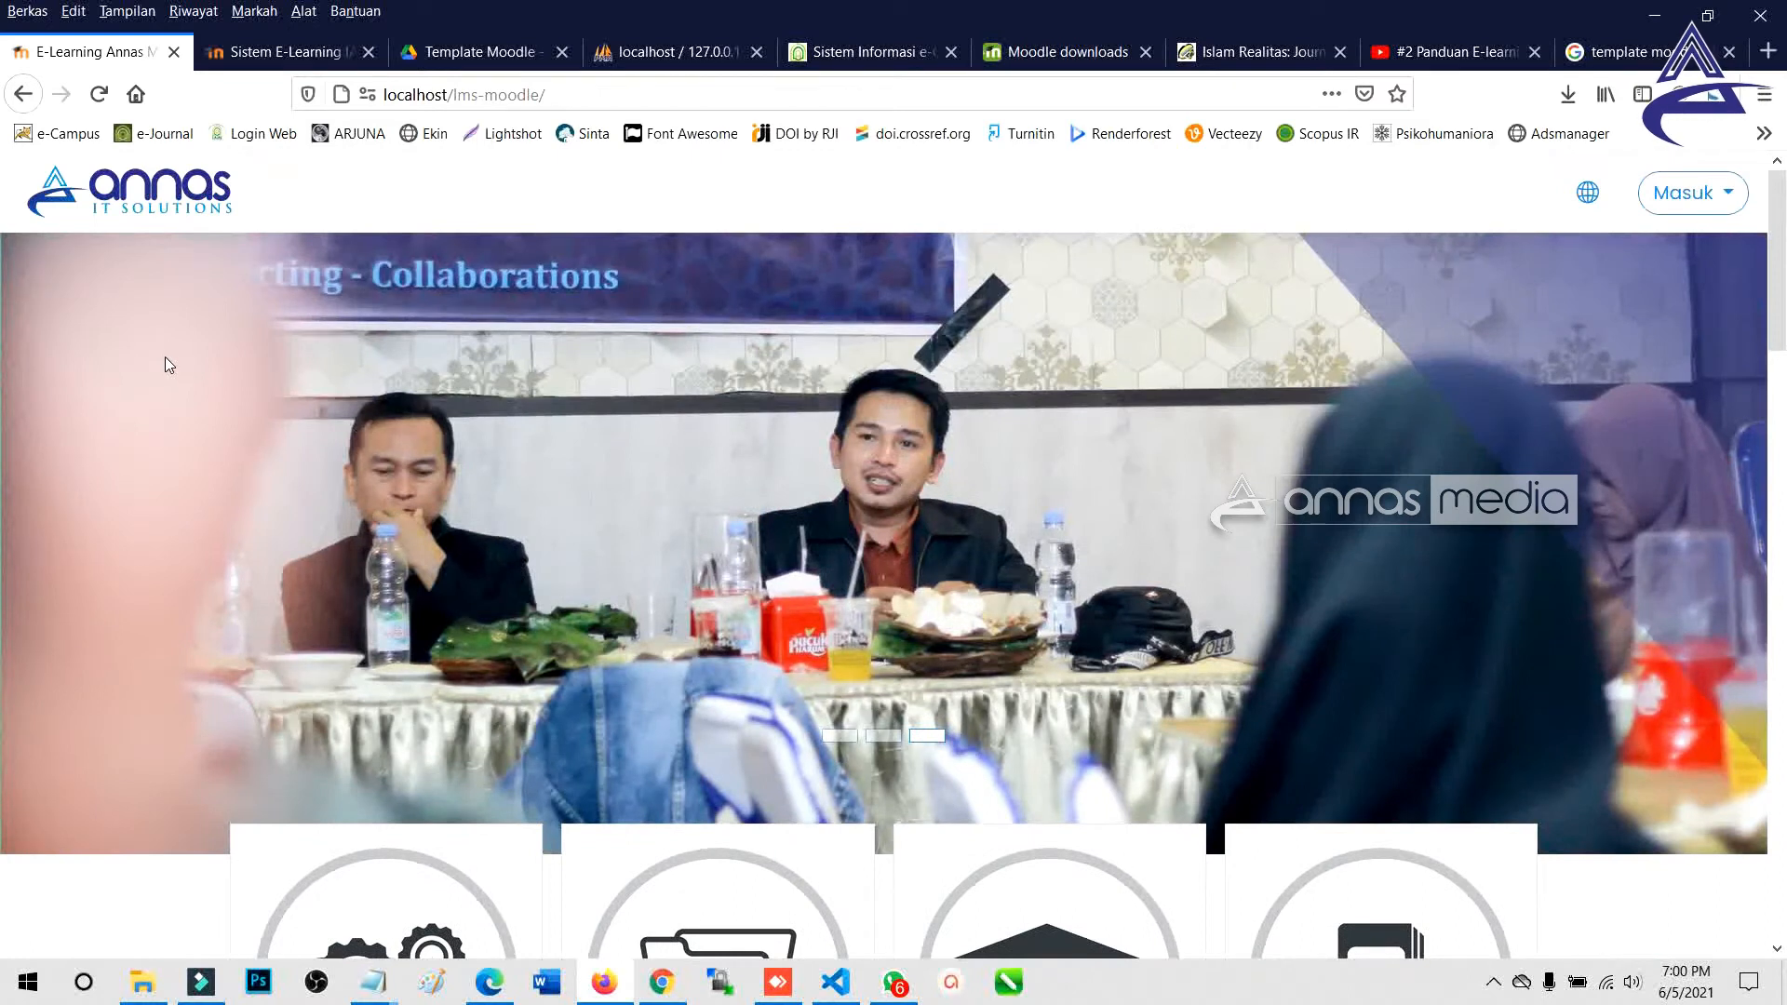
click(468, 57)
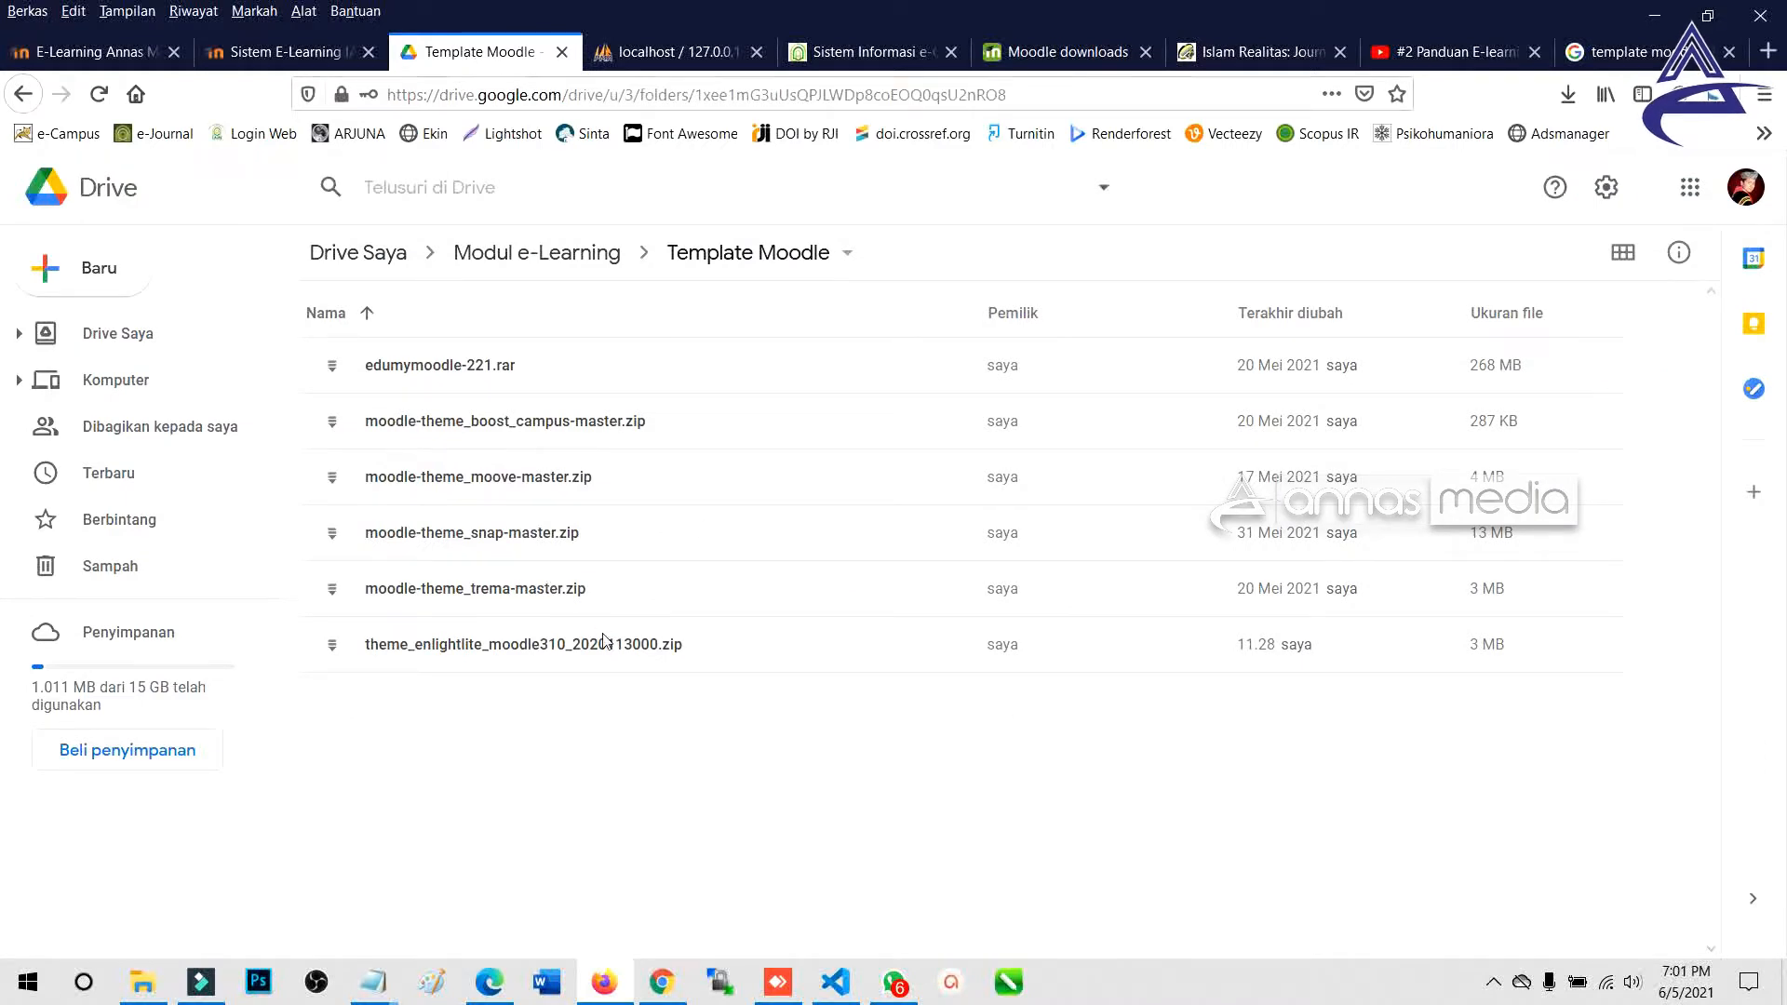
click(528, 486)
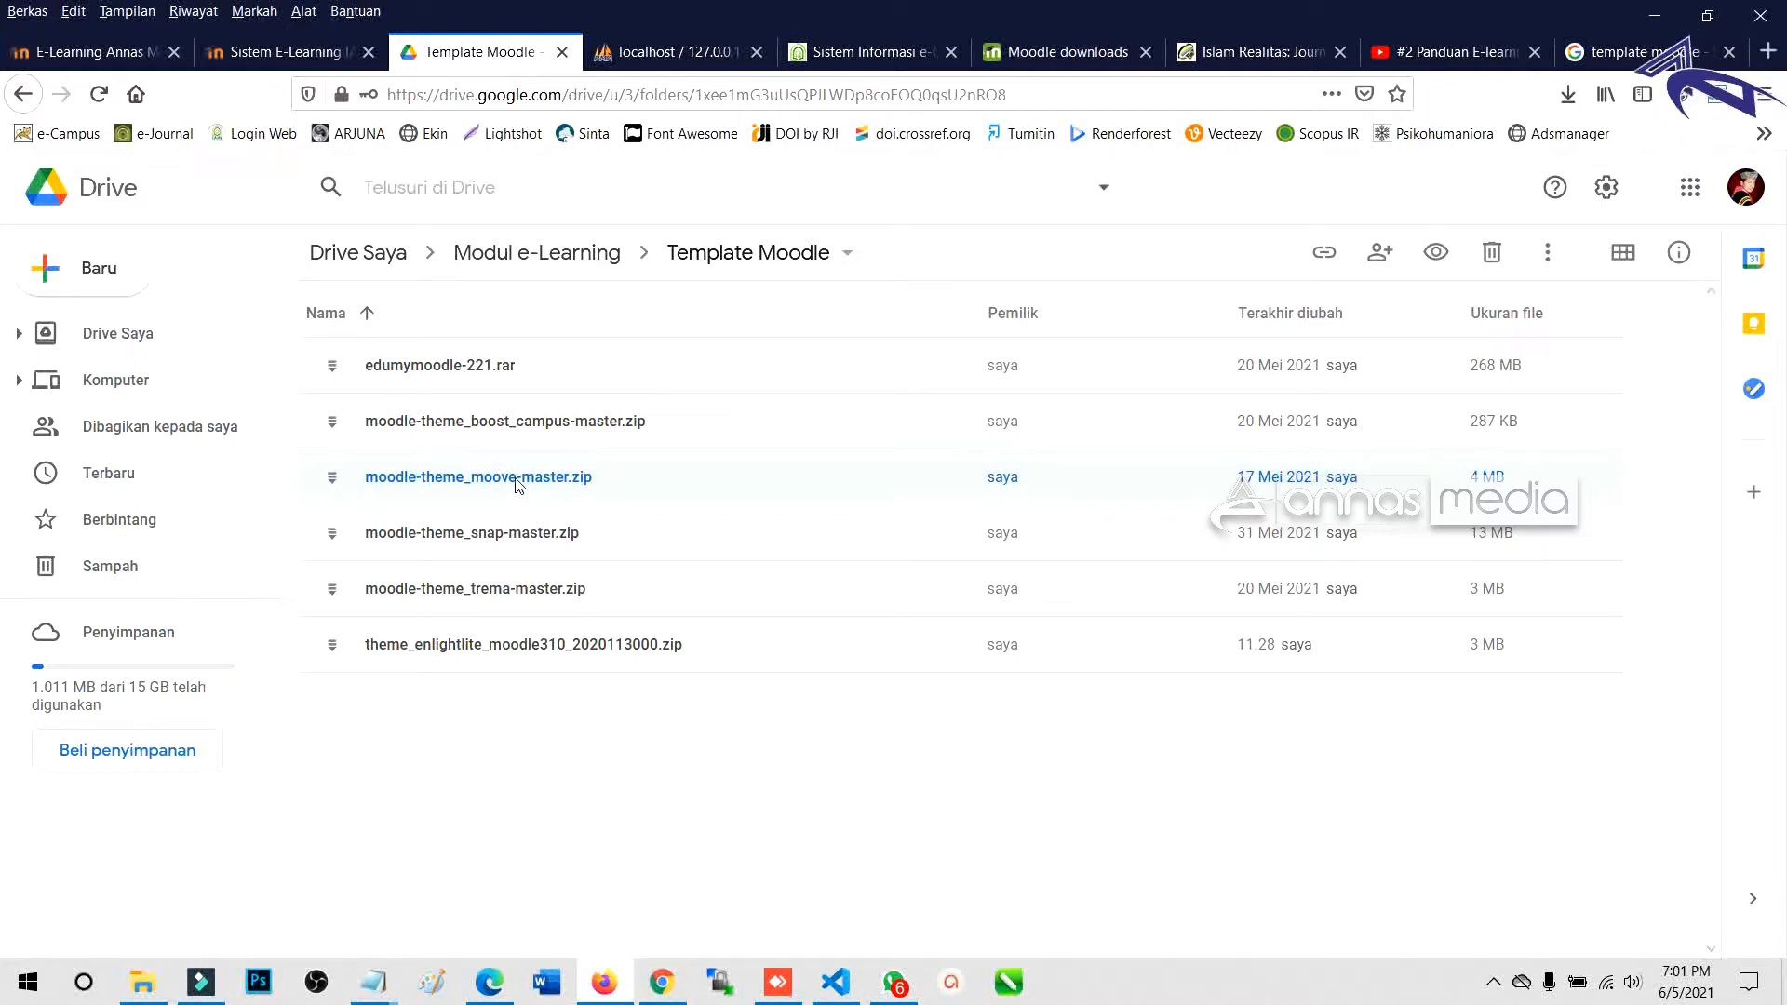
click(118, 54)
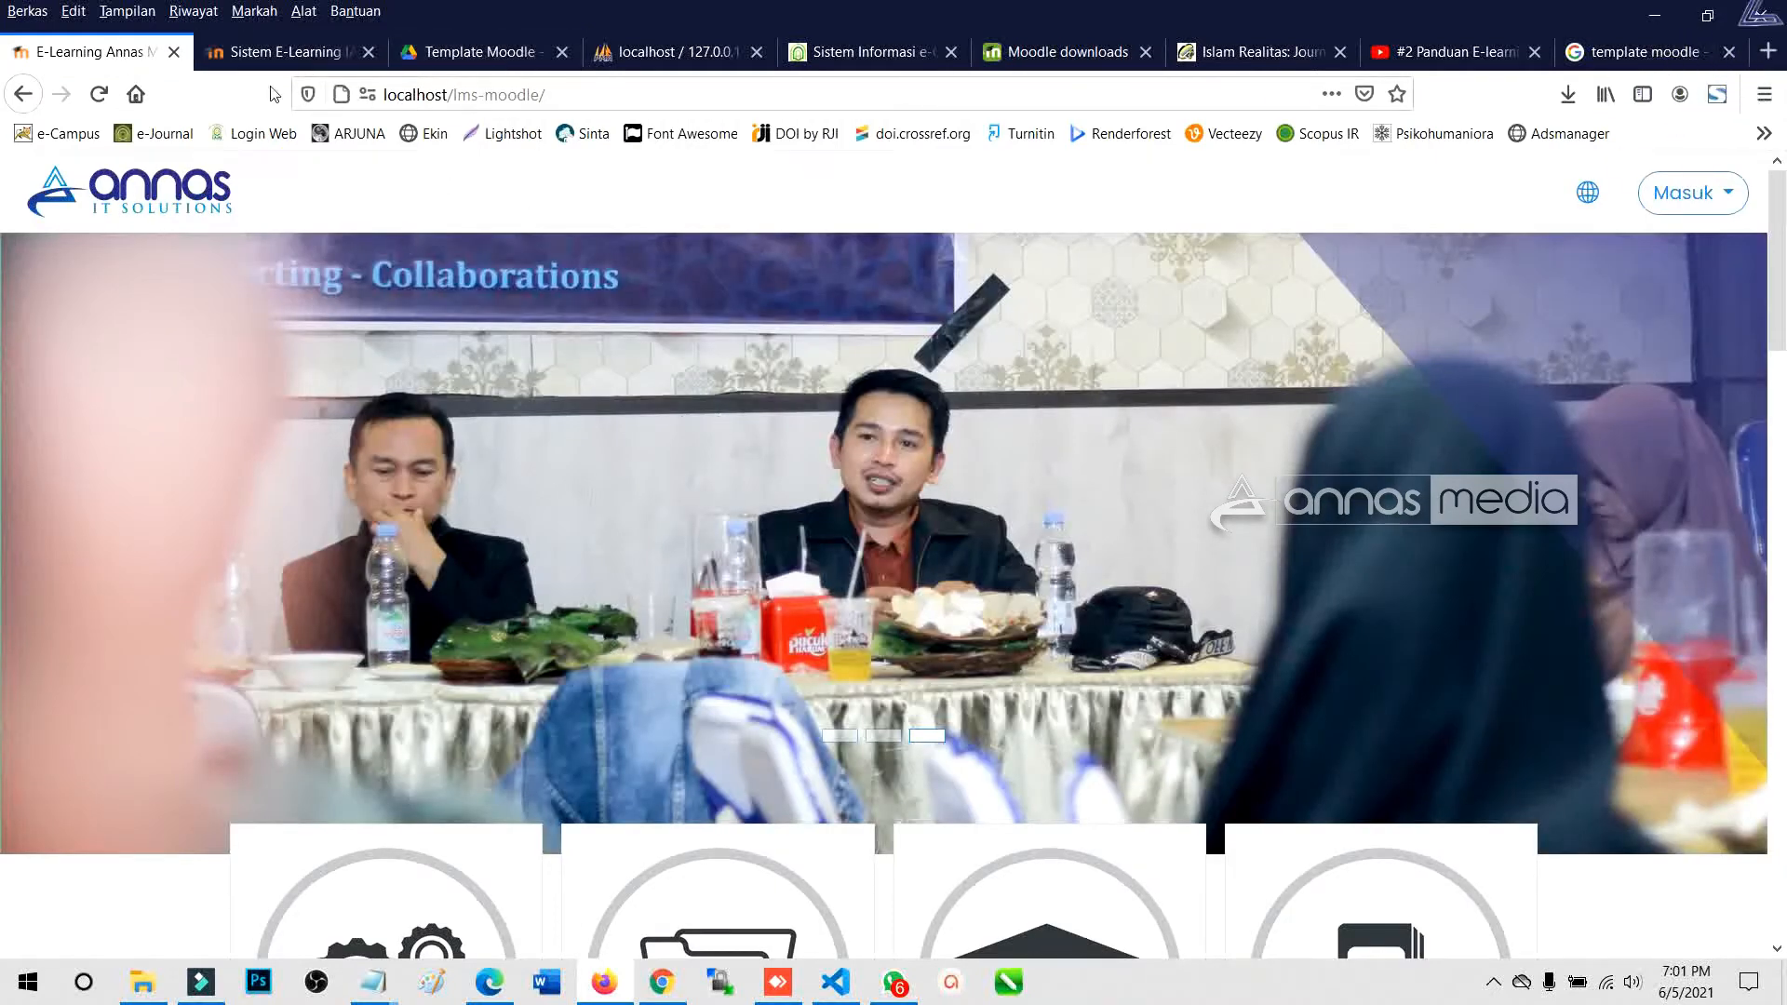
Check the lms-moodle2 site address, then return to the E-Learning Annas homepage.
click(274, 54)
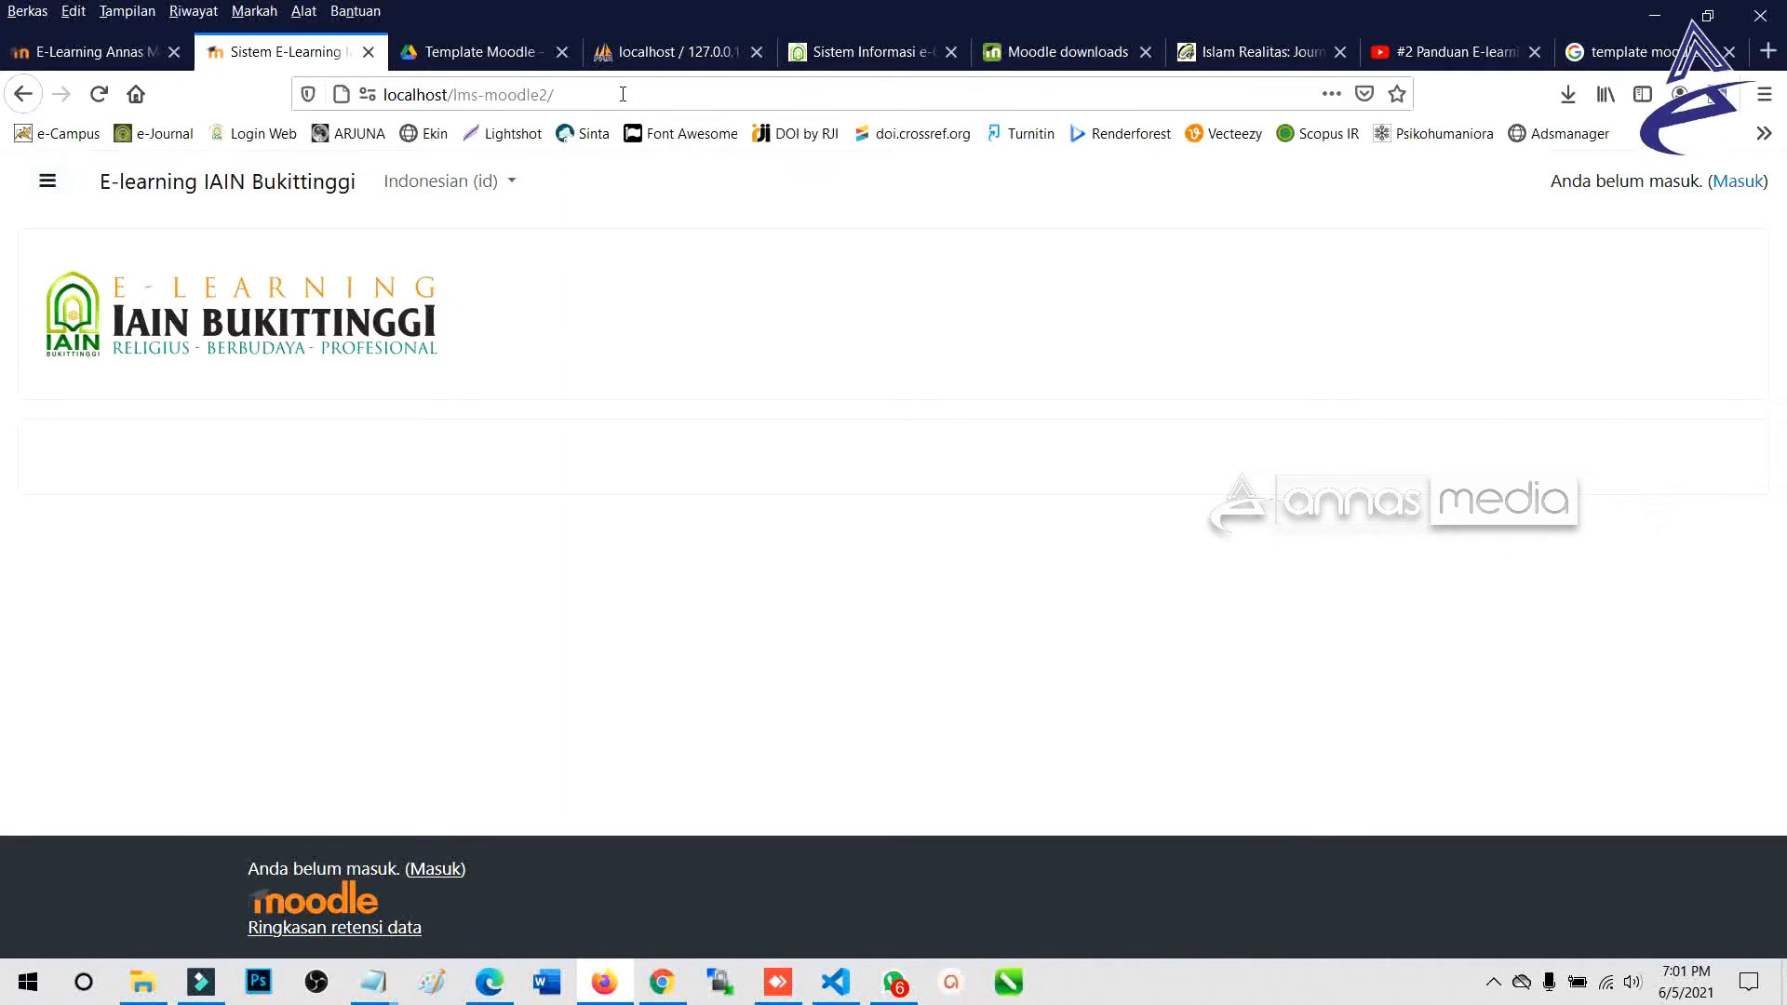
drag(458, 100, 569, 100)
click(146, 523)
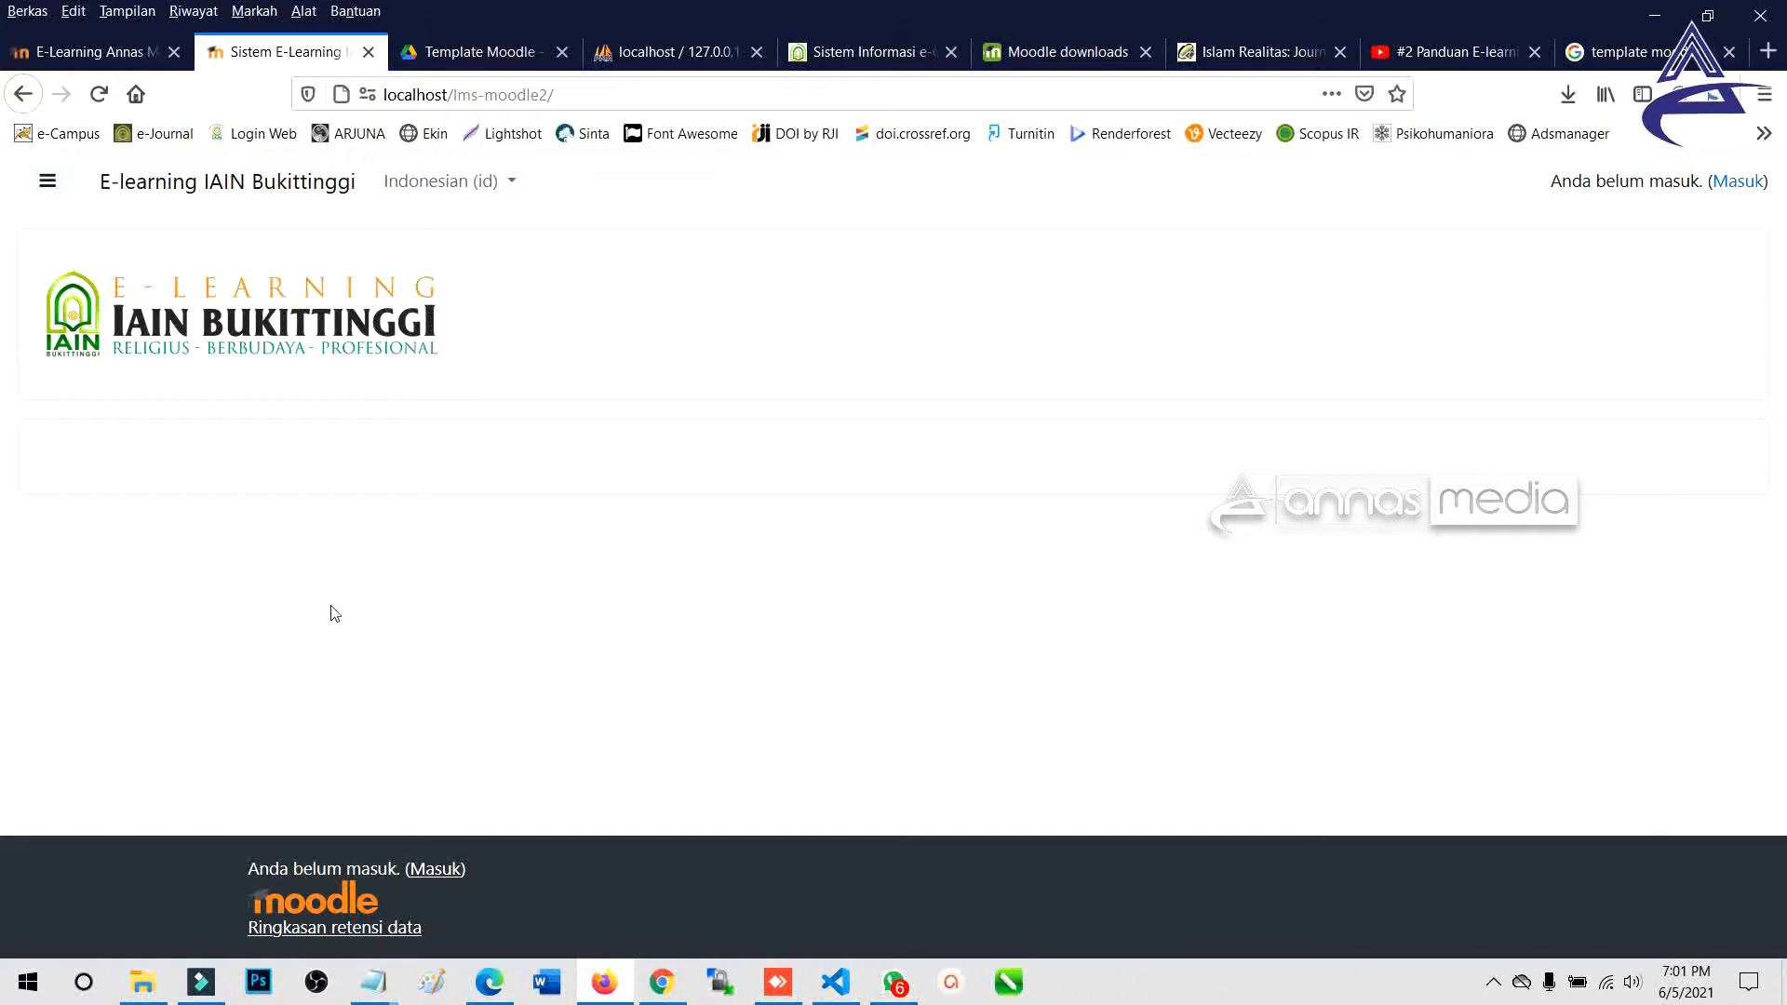
click(93, 53)
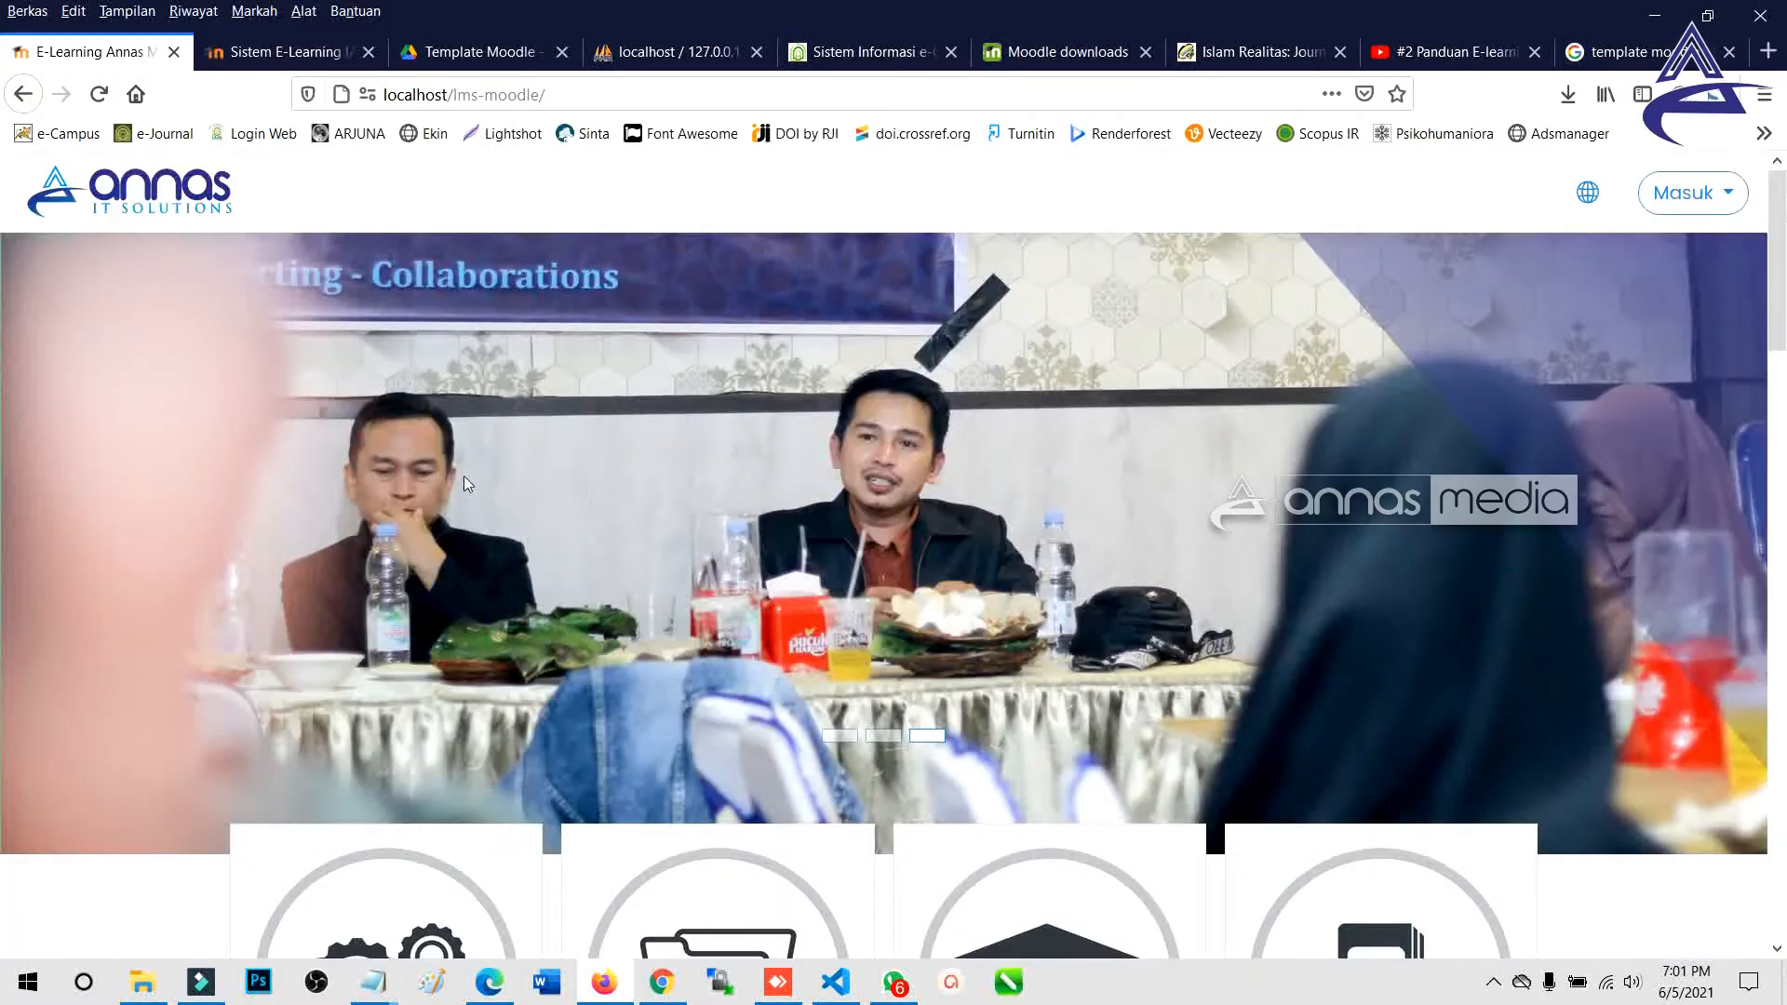
scroll(507, 709, down, 15)
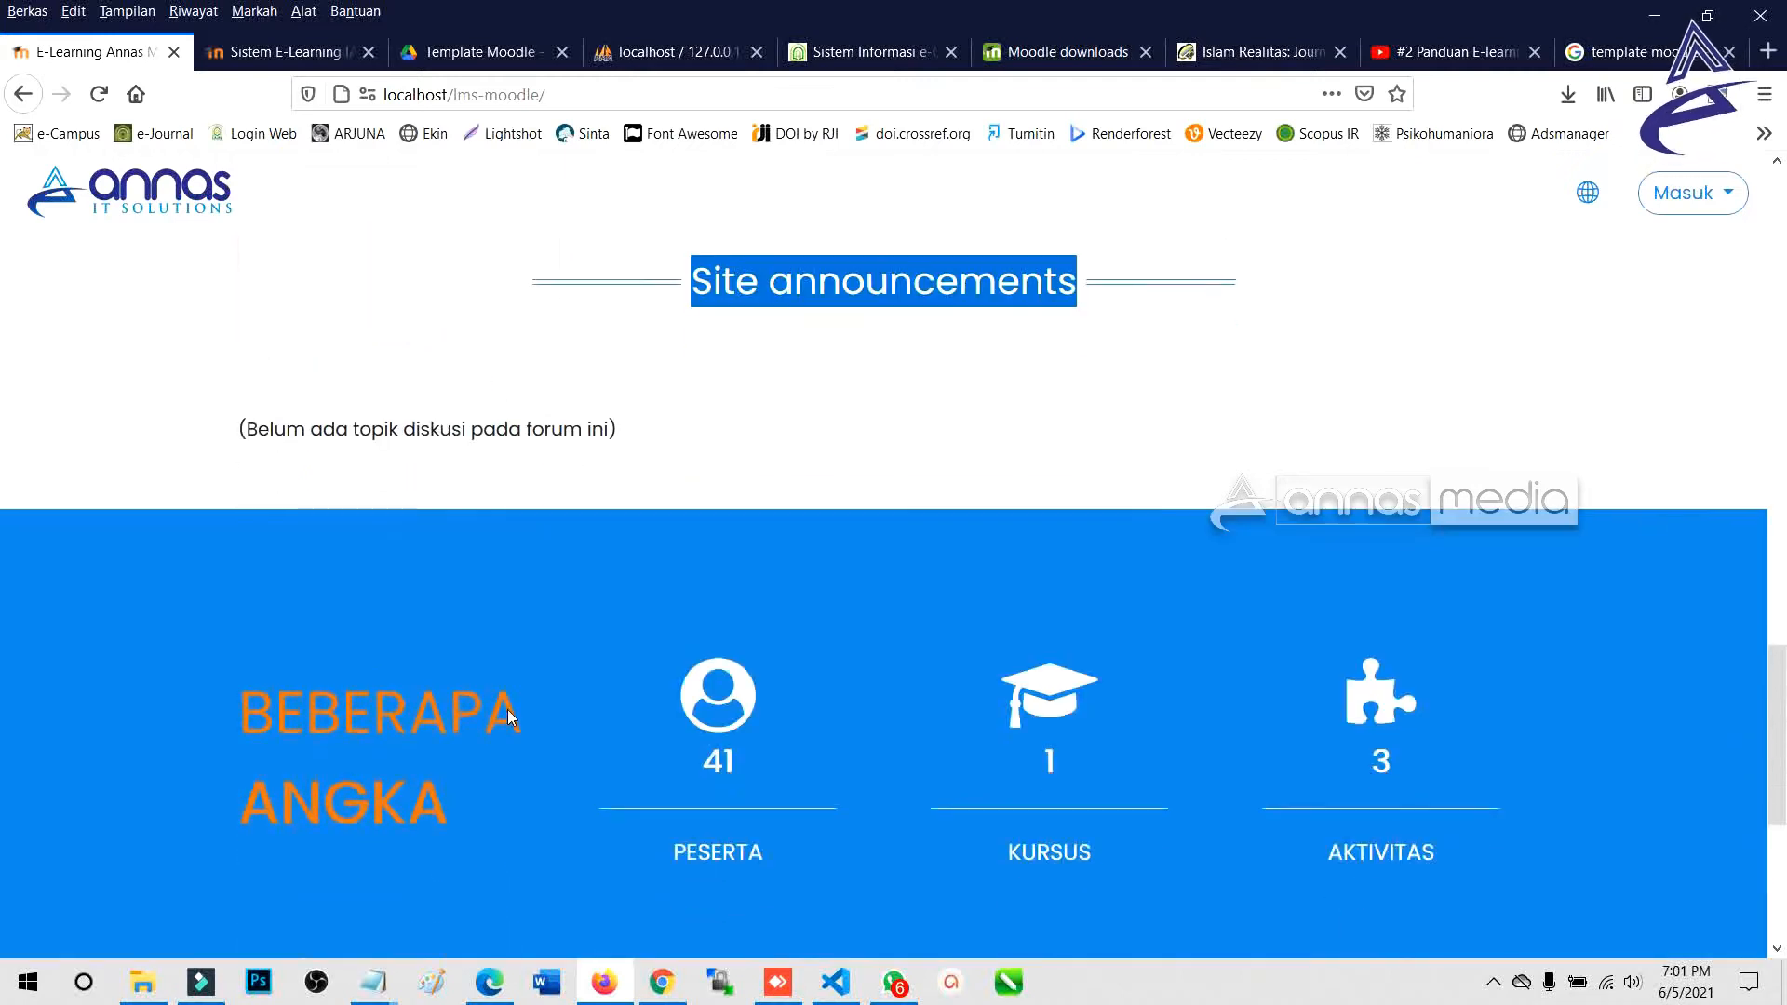
scroll(507, 710, up, 15)
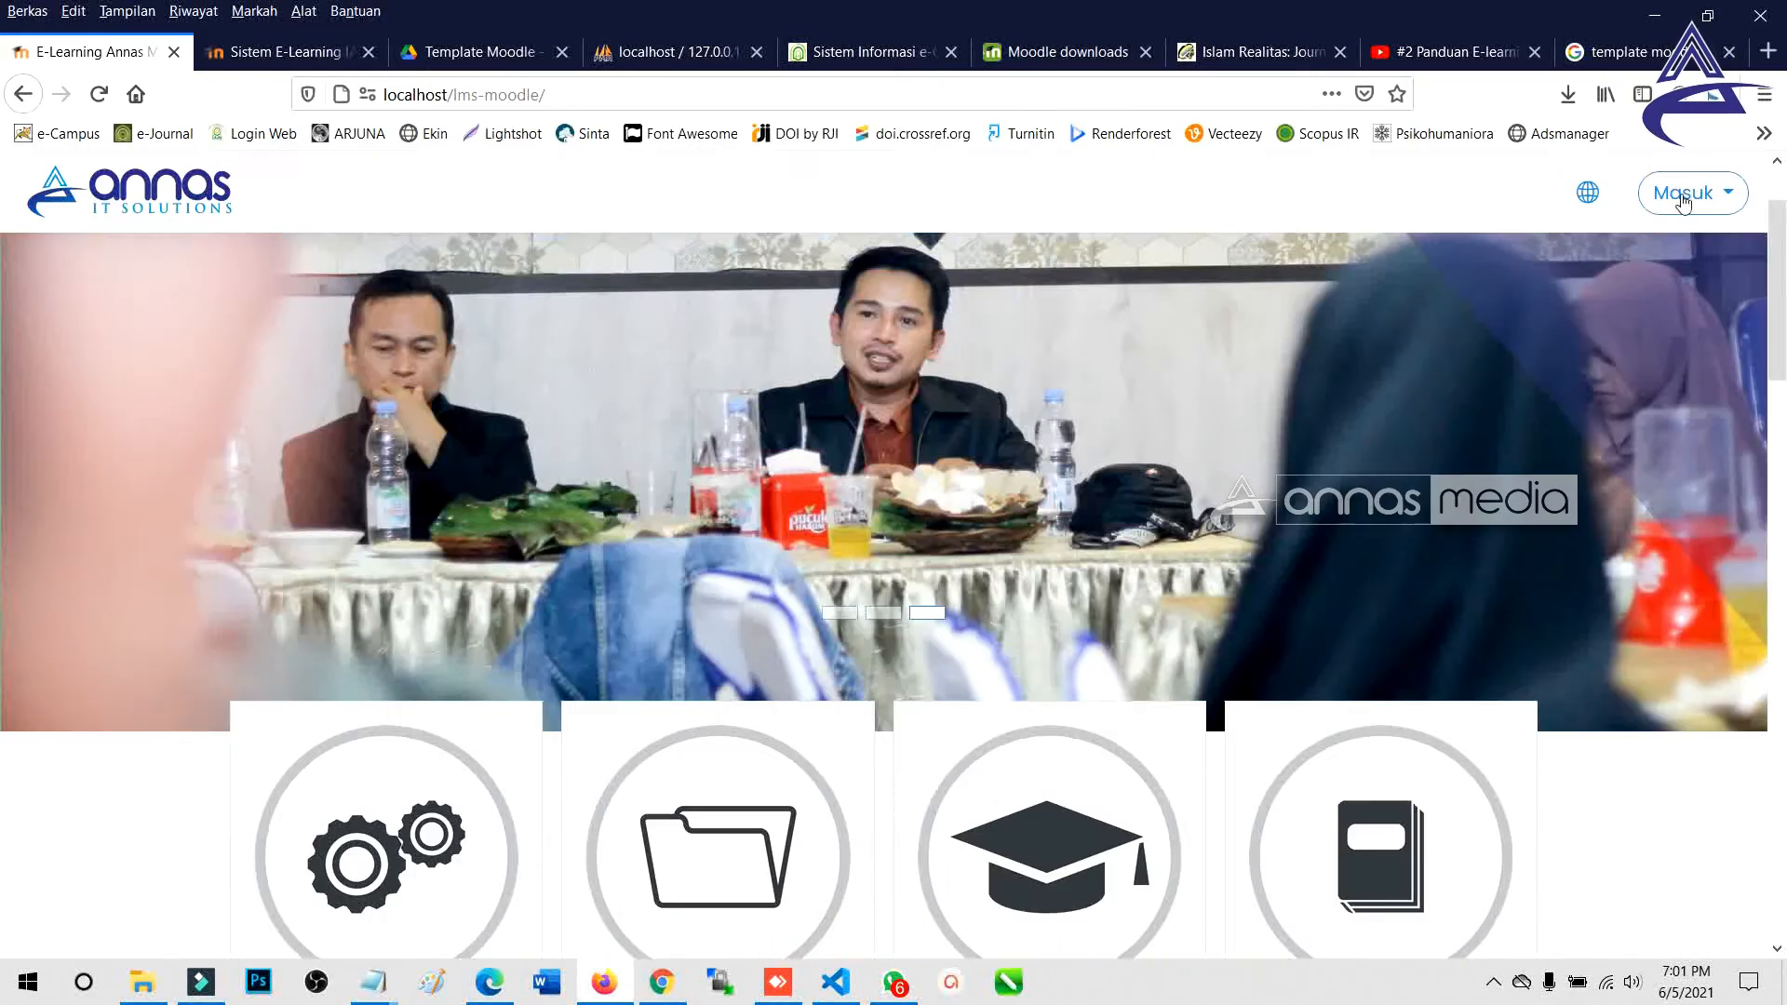
Log in to the Annas site with the administrator credentials, then return to the Template Moodle Drive folder.
click(1687, 193)
click(1466, 310)
text(admin)
key(Tab)
text(admin)
key(Return)
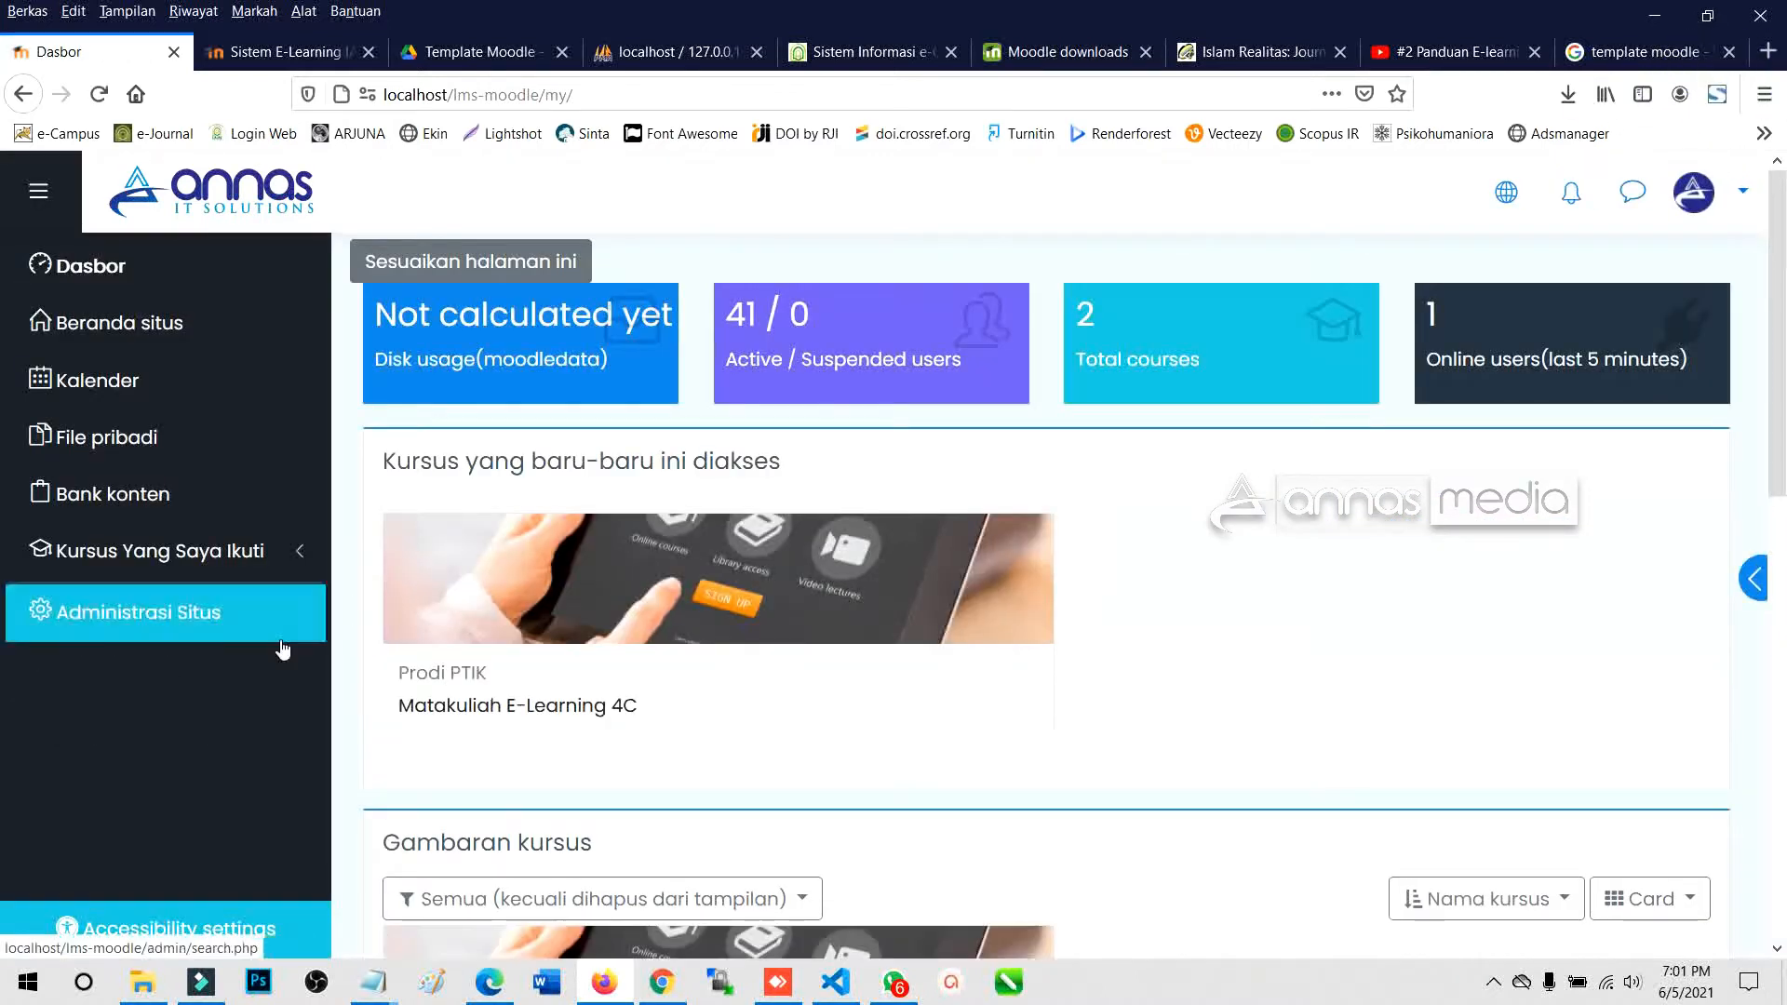
scroll(938, 631, down, 8)
scroll(957, 630, up, 8)
click(312, 52)
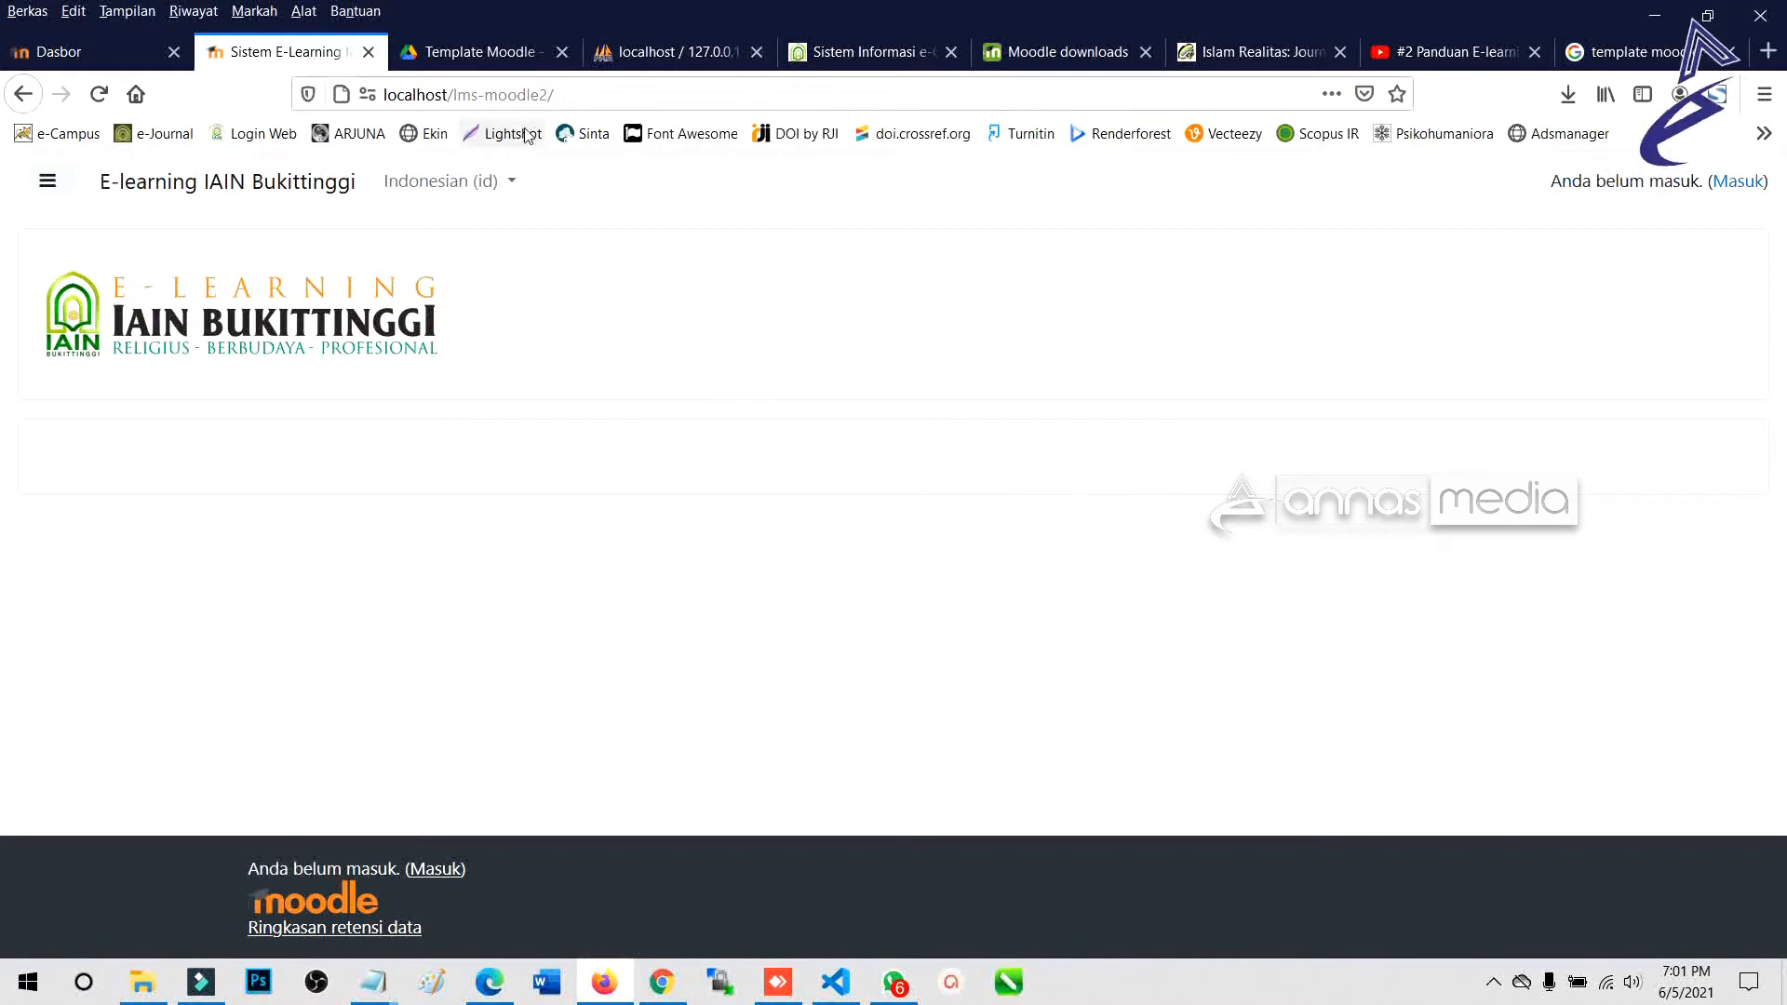
click(484, 52)
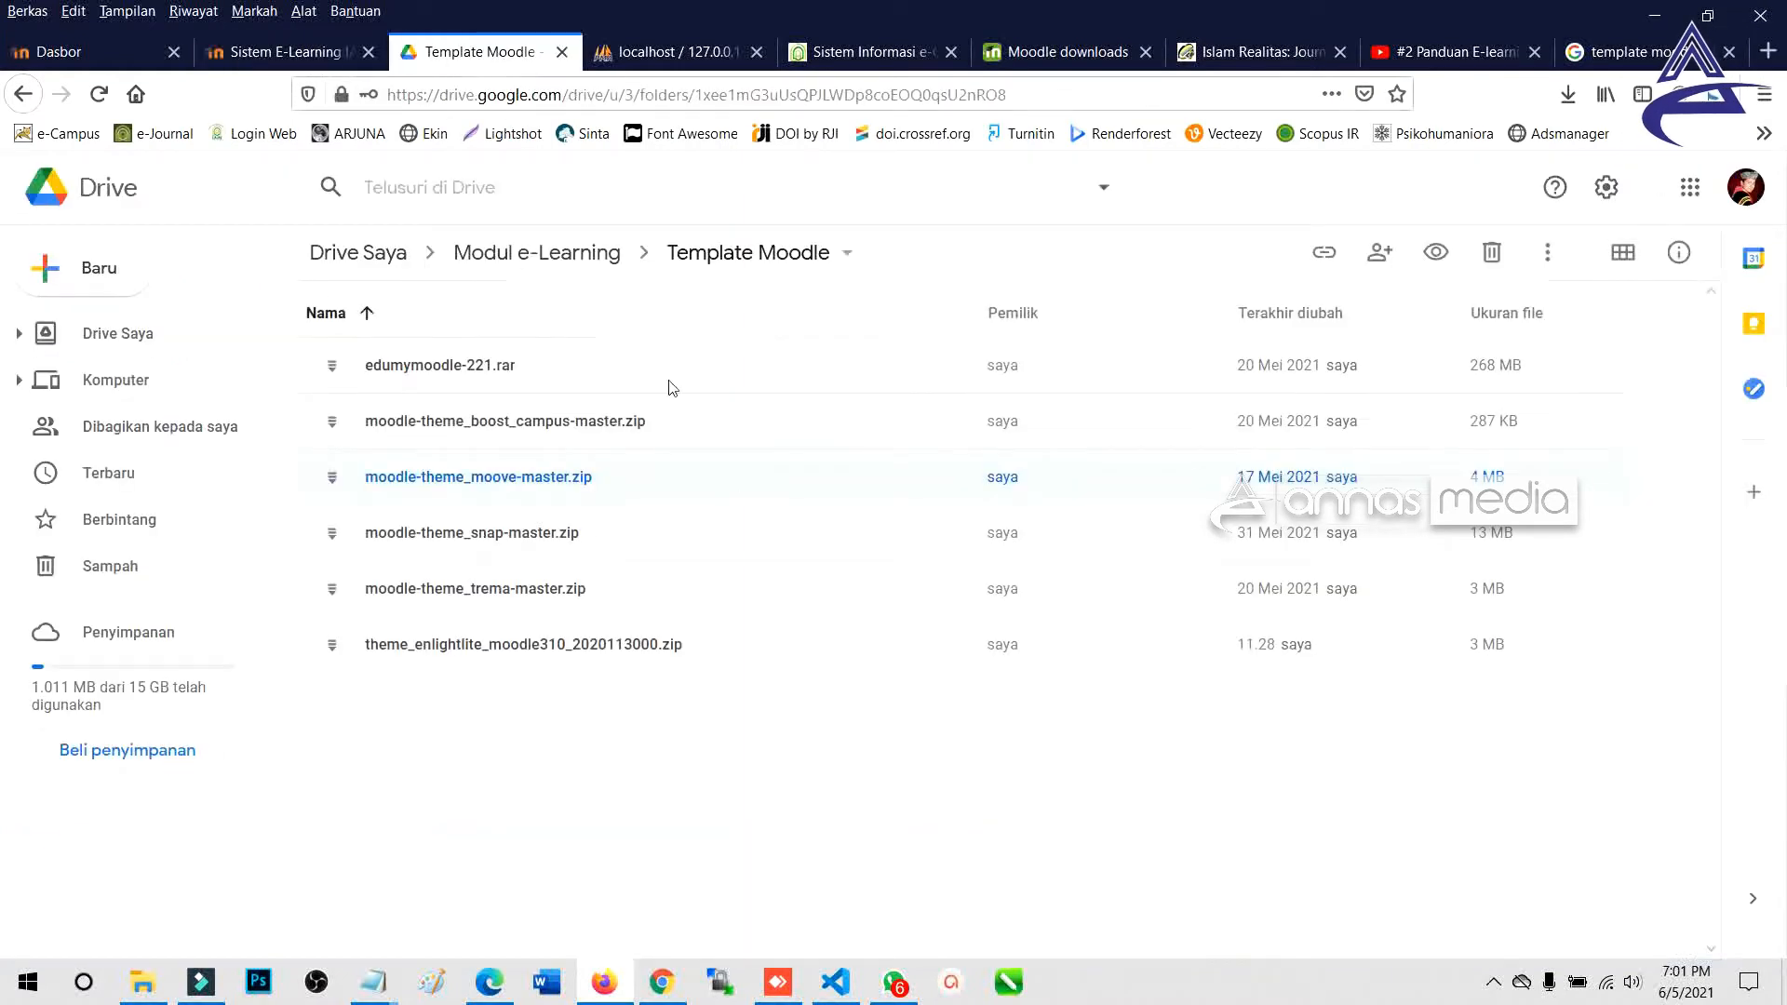
Locate moodle-theme_moove-master.zip in Drive and its downloaded copy in the local Theme LMS Moodle folder.
click(586, 482)
click(579, 482)
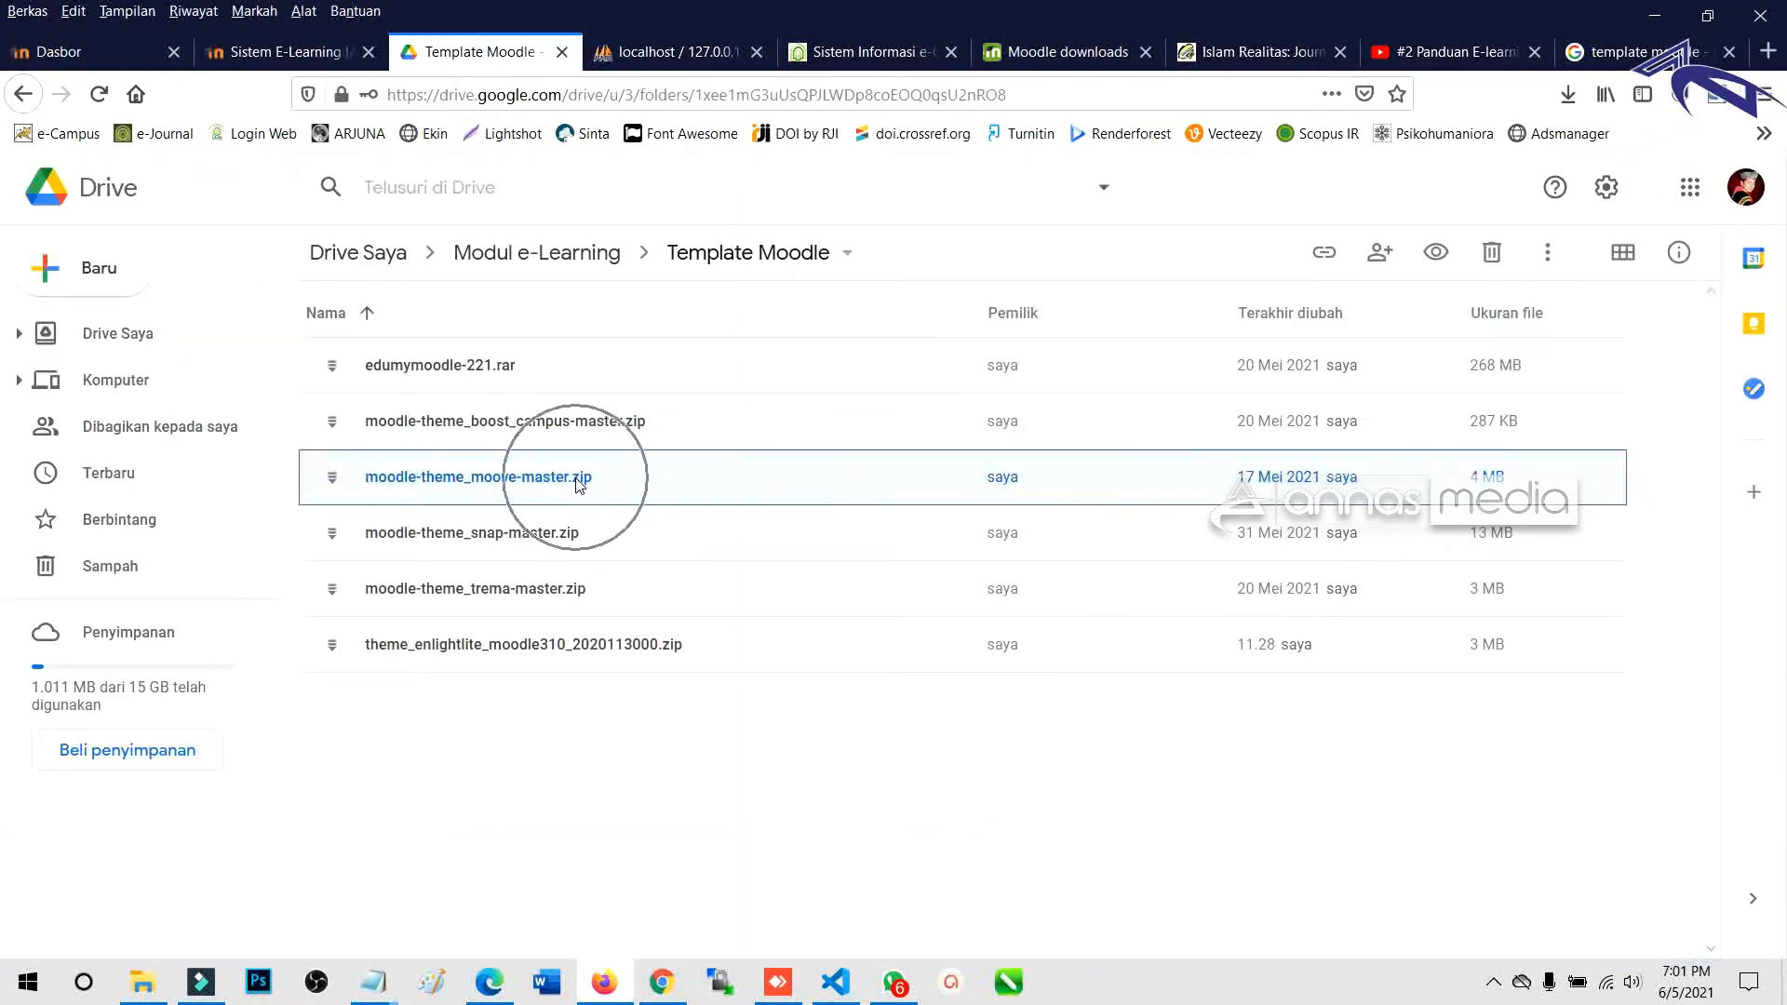
key(ctrl)
key(ctrl)
key(ctrl)
key(ctrl)
key(ctrl)
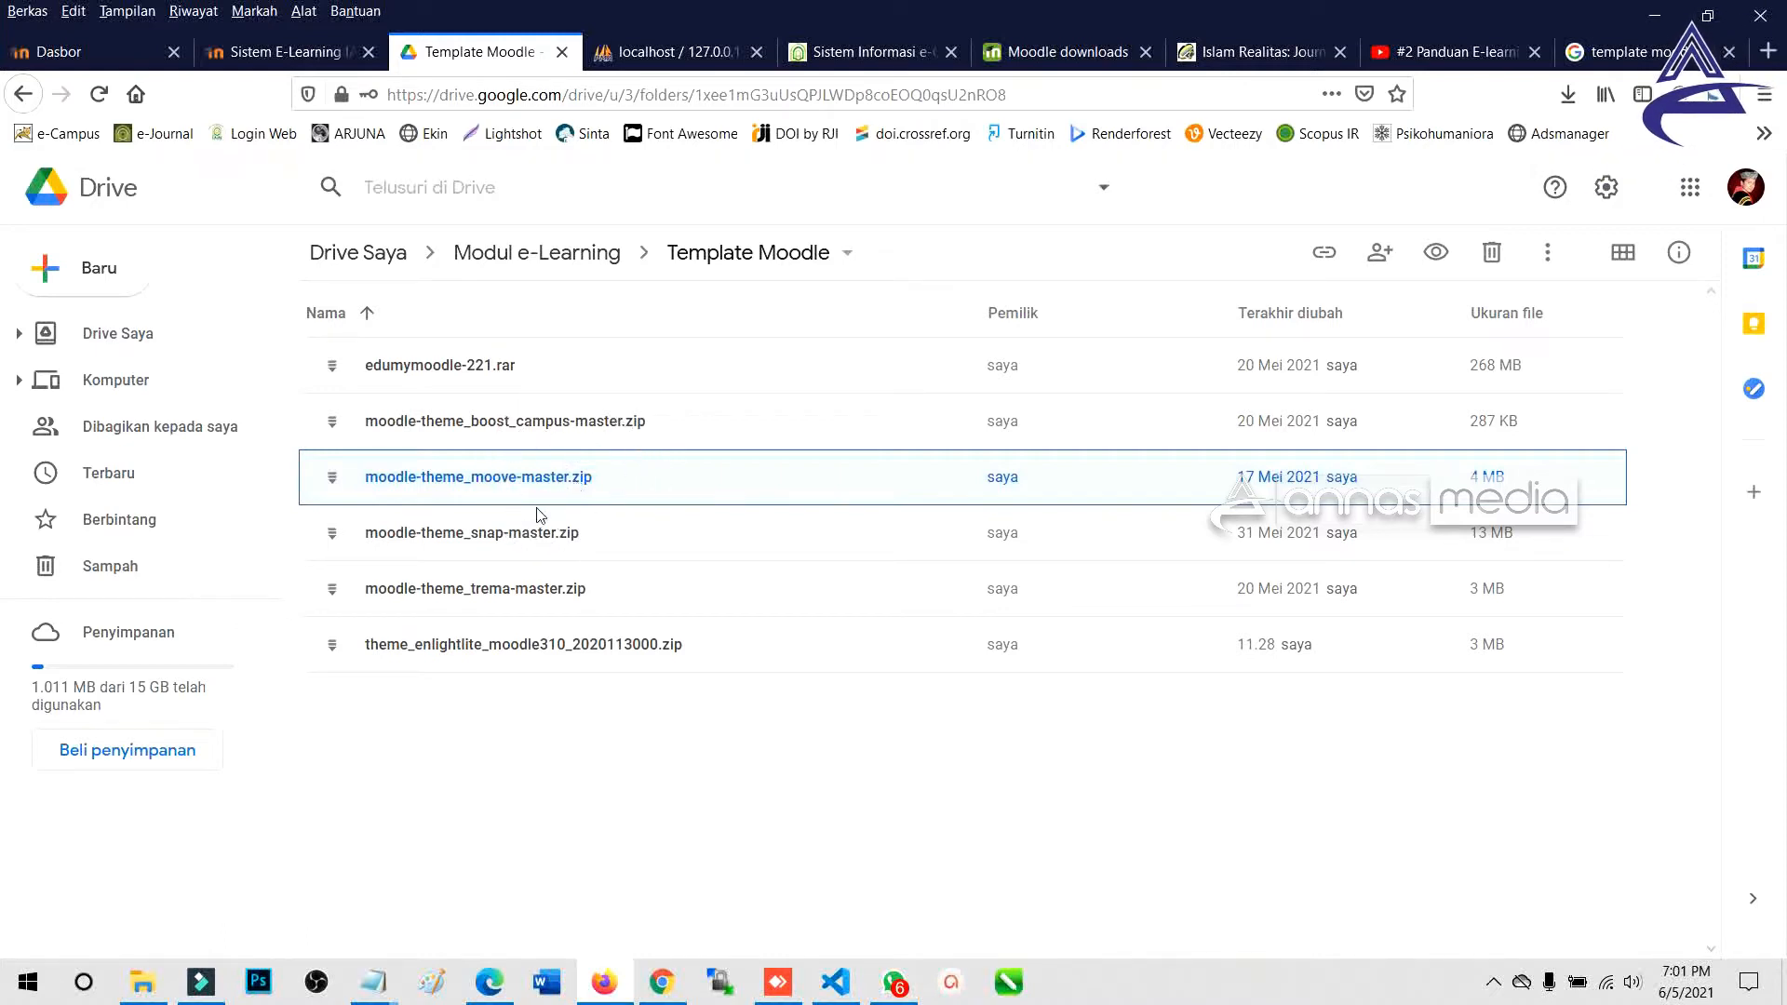
key(ctrl)
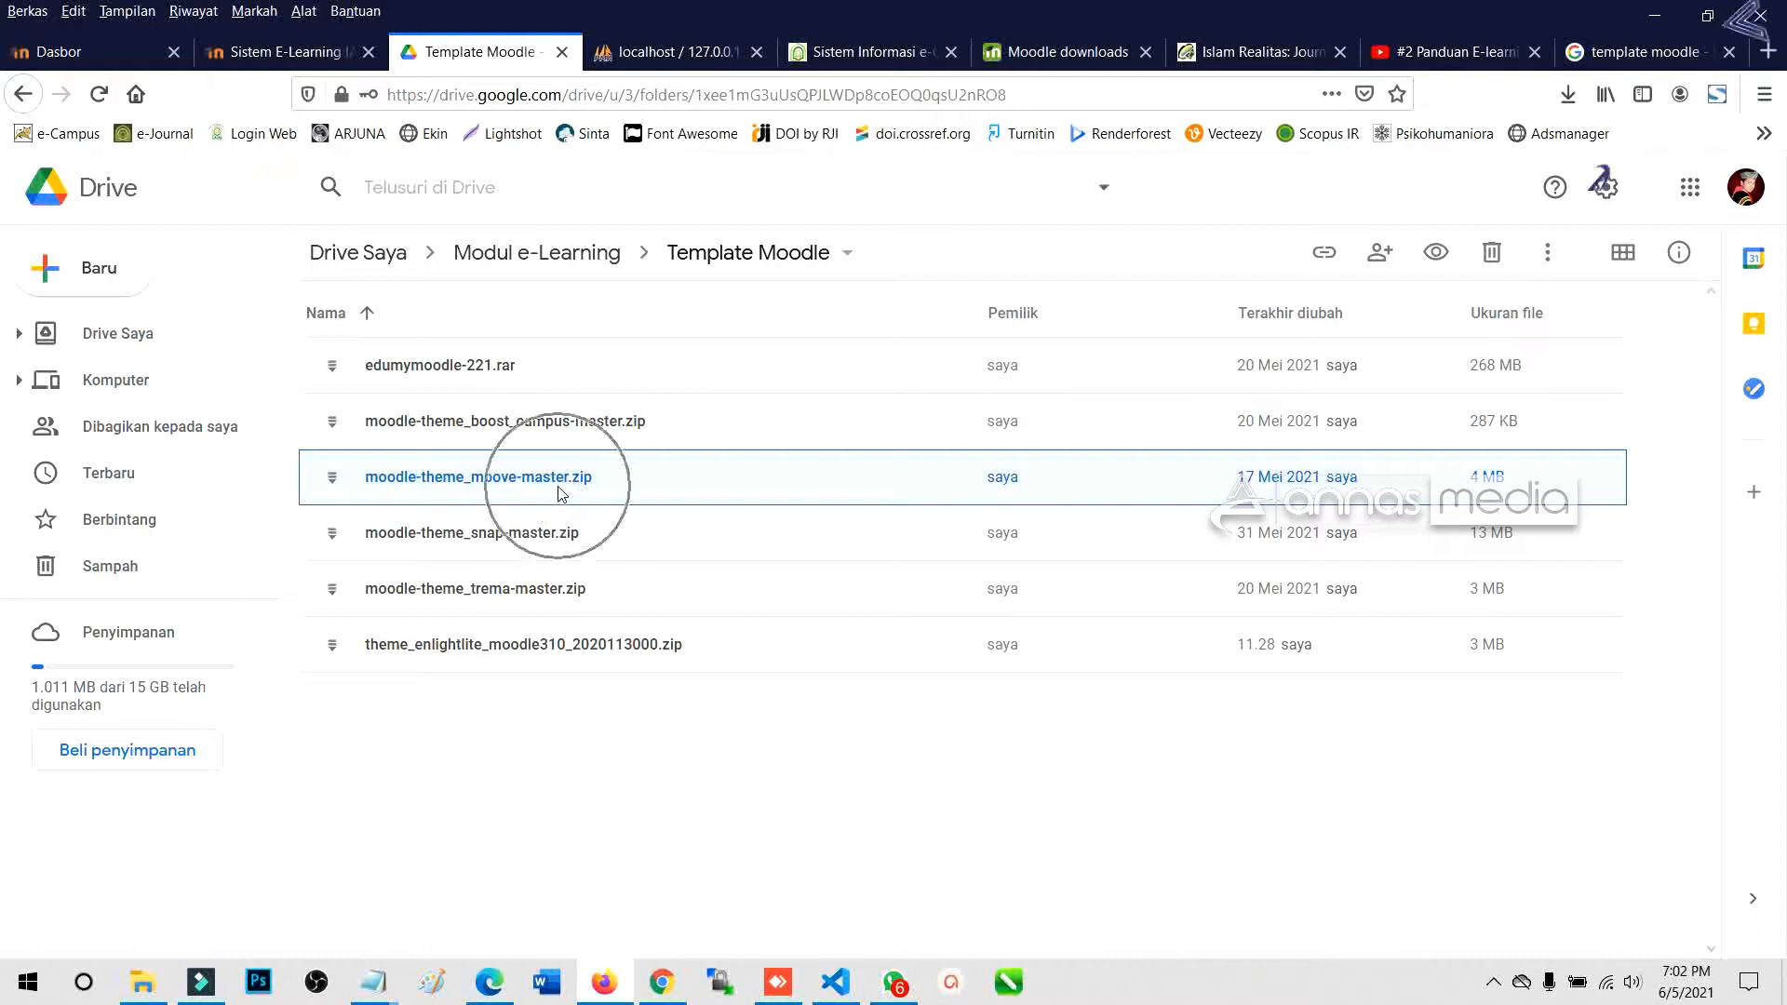
mouse_move(143, 982)
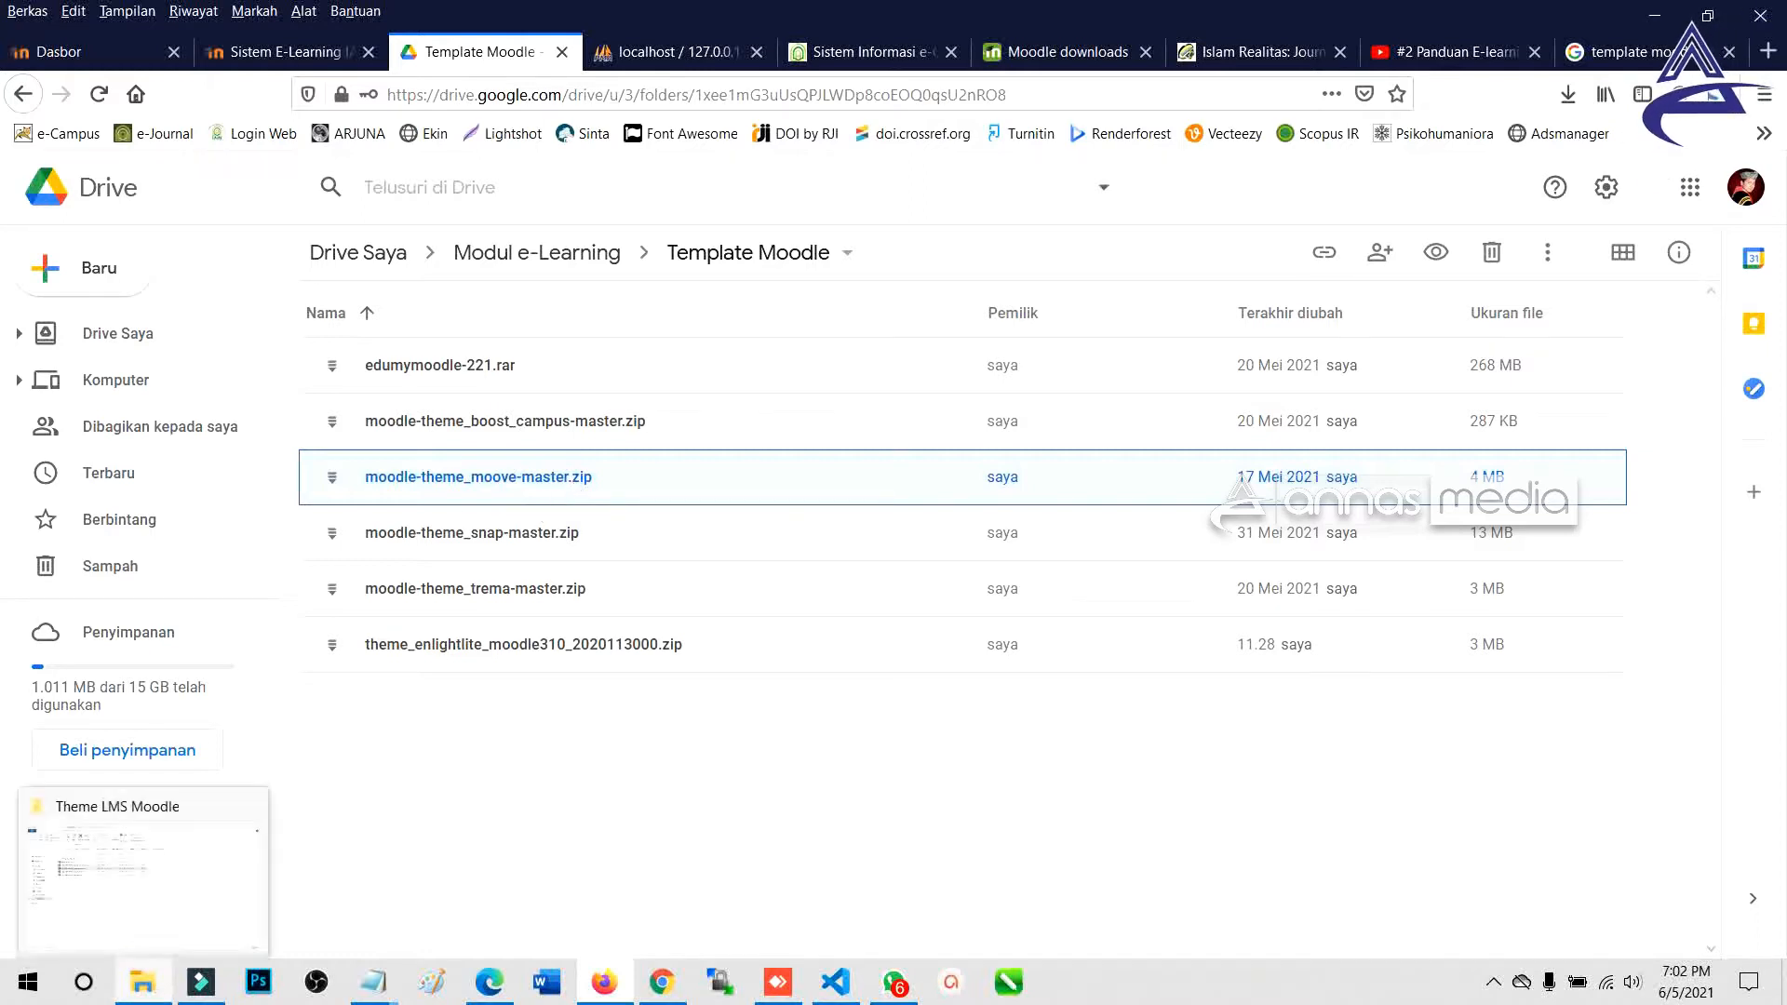
click(166, 866)
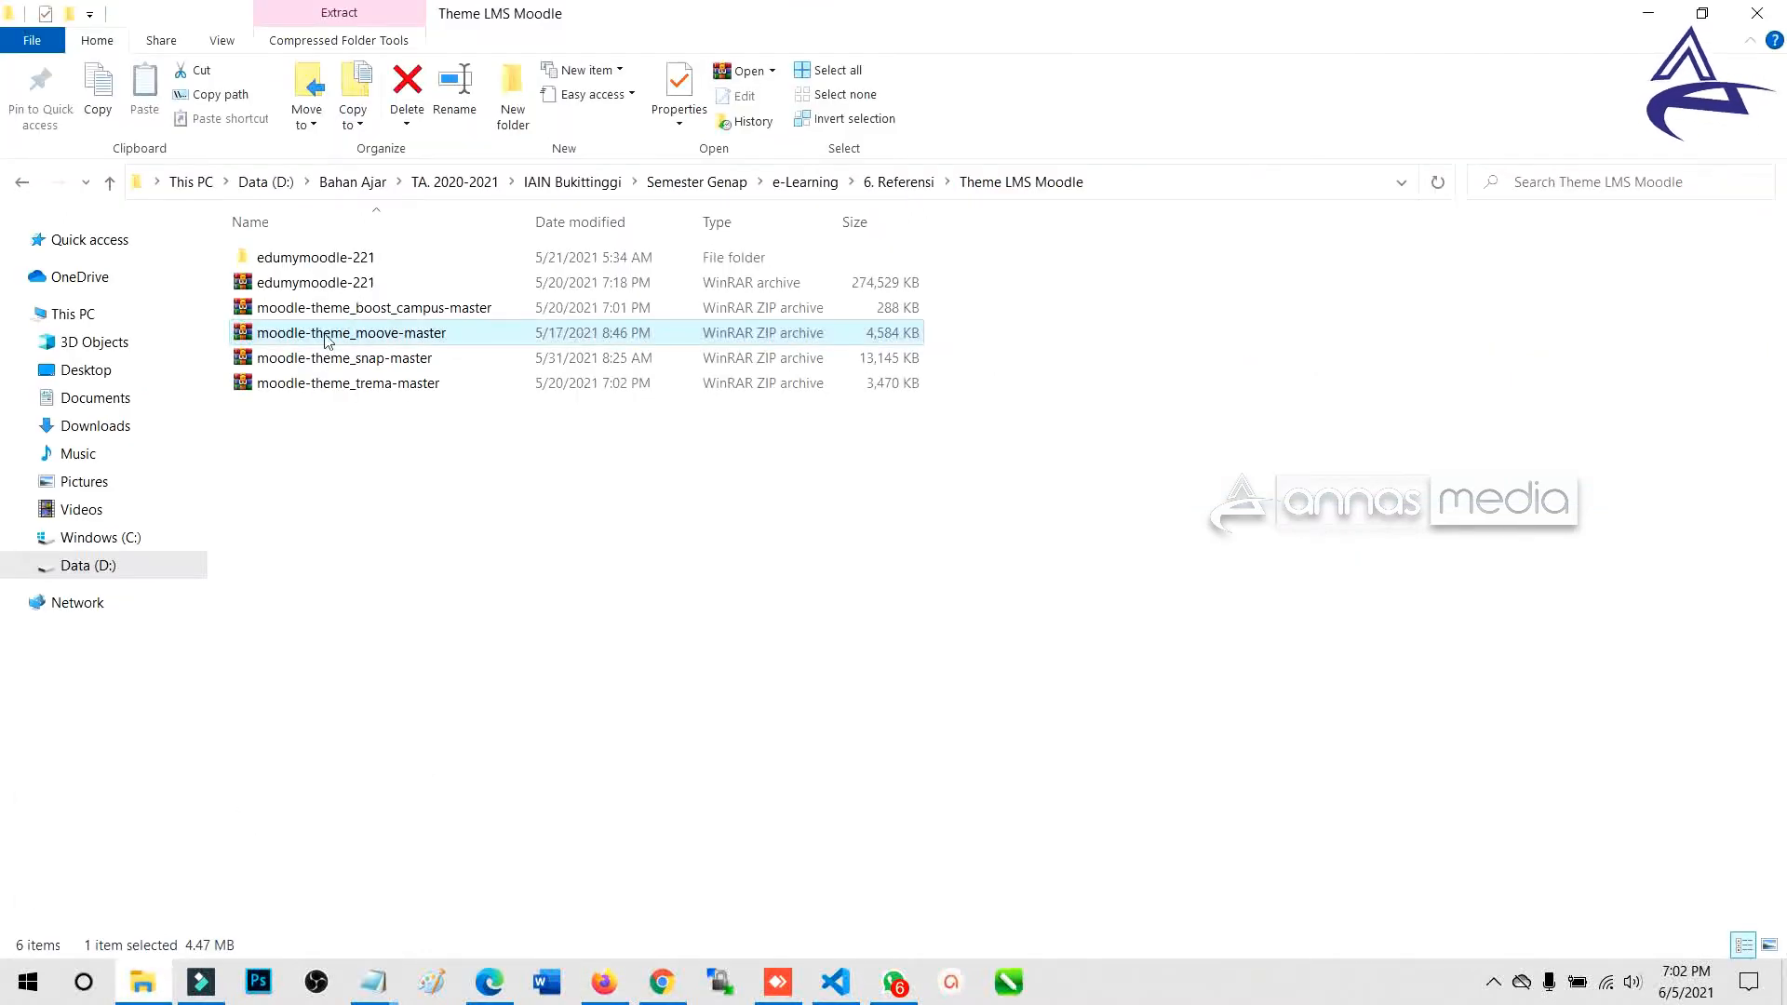
key(ctrl)
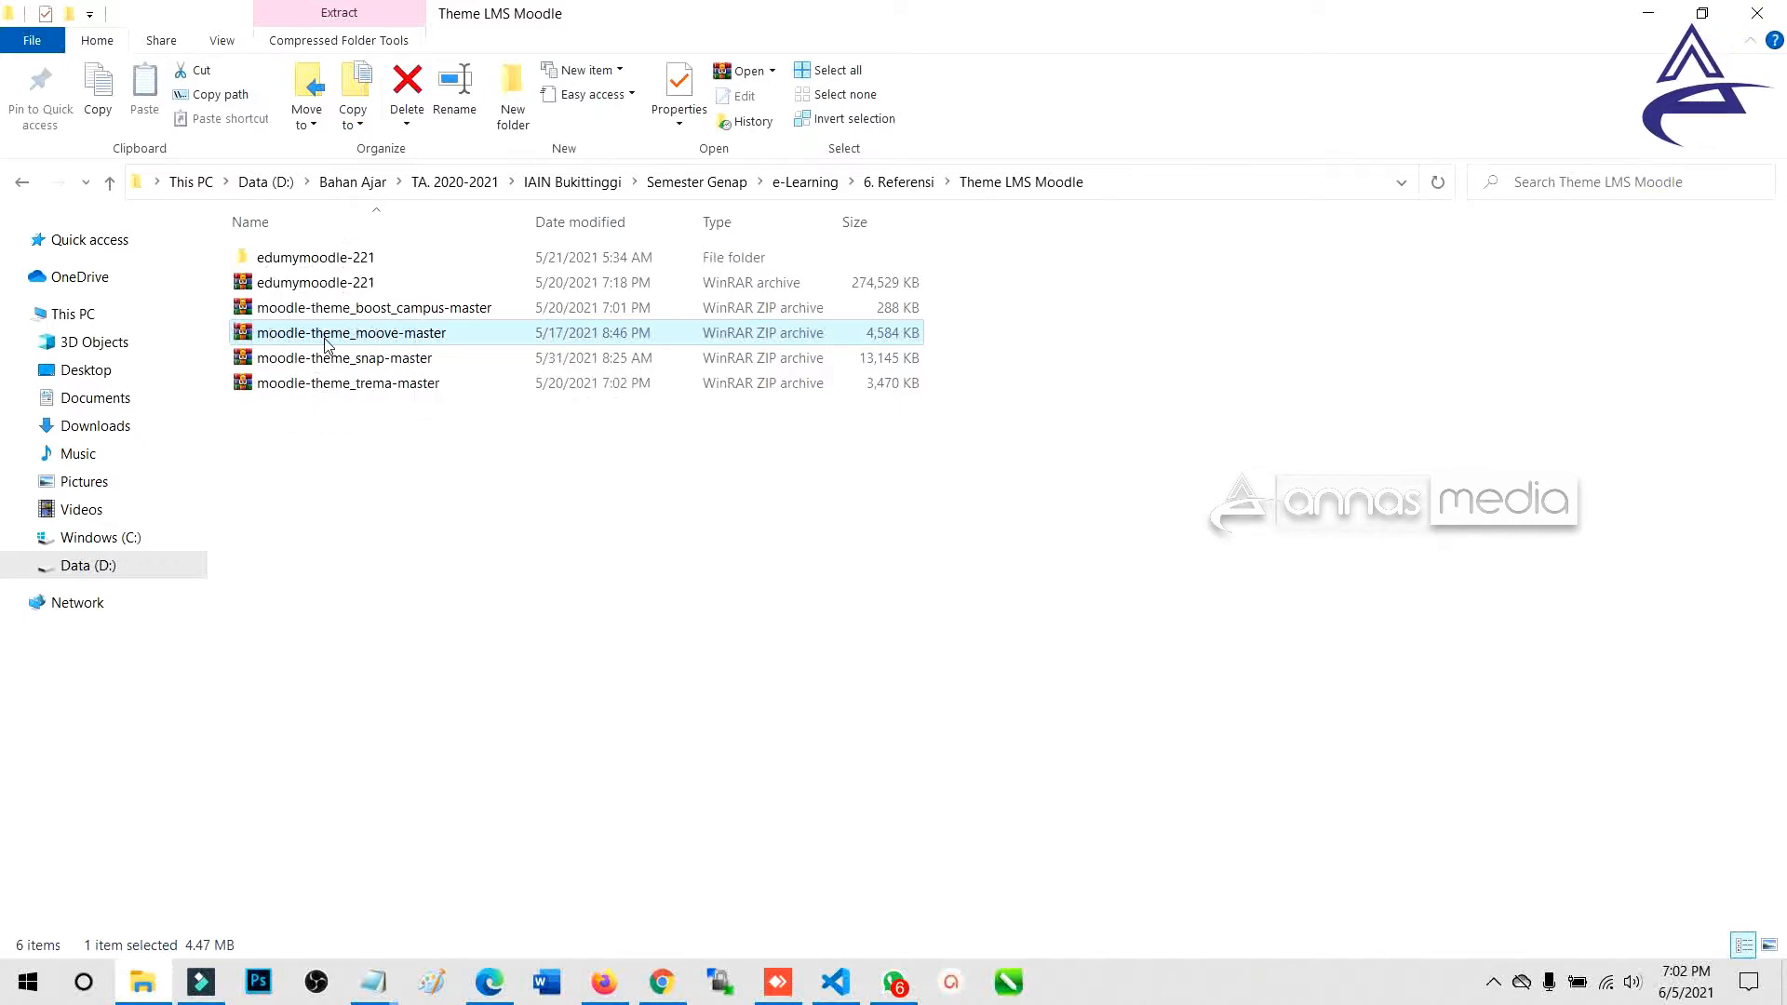
right_click(326, 343)
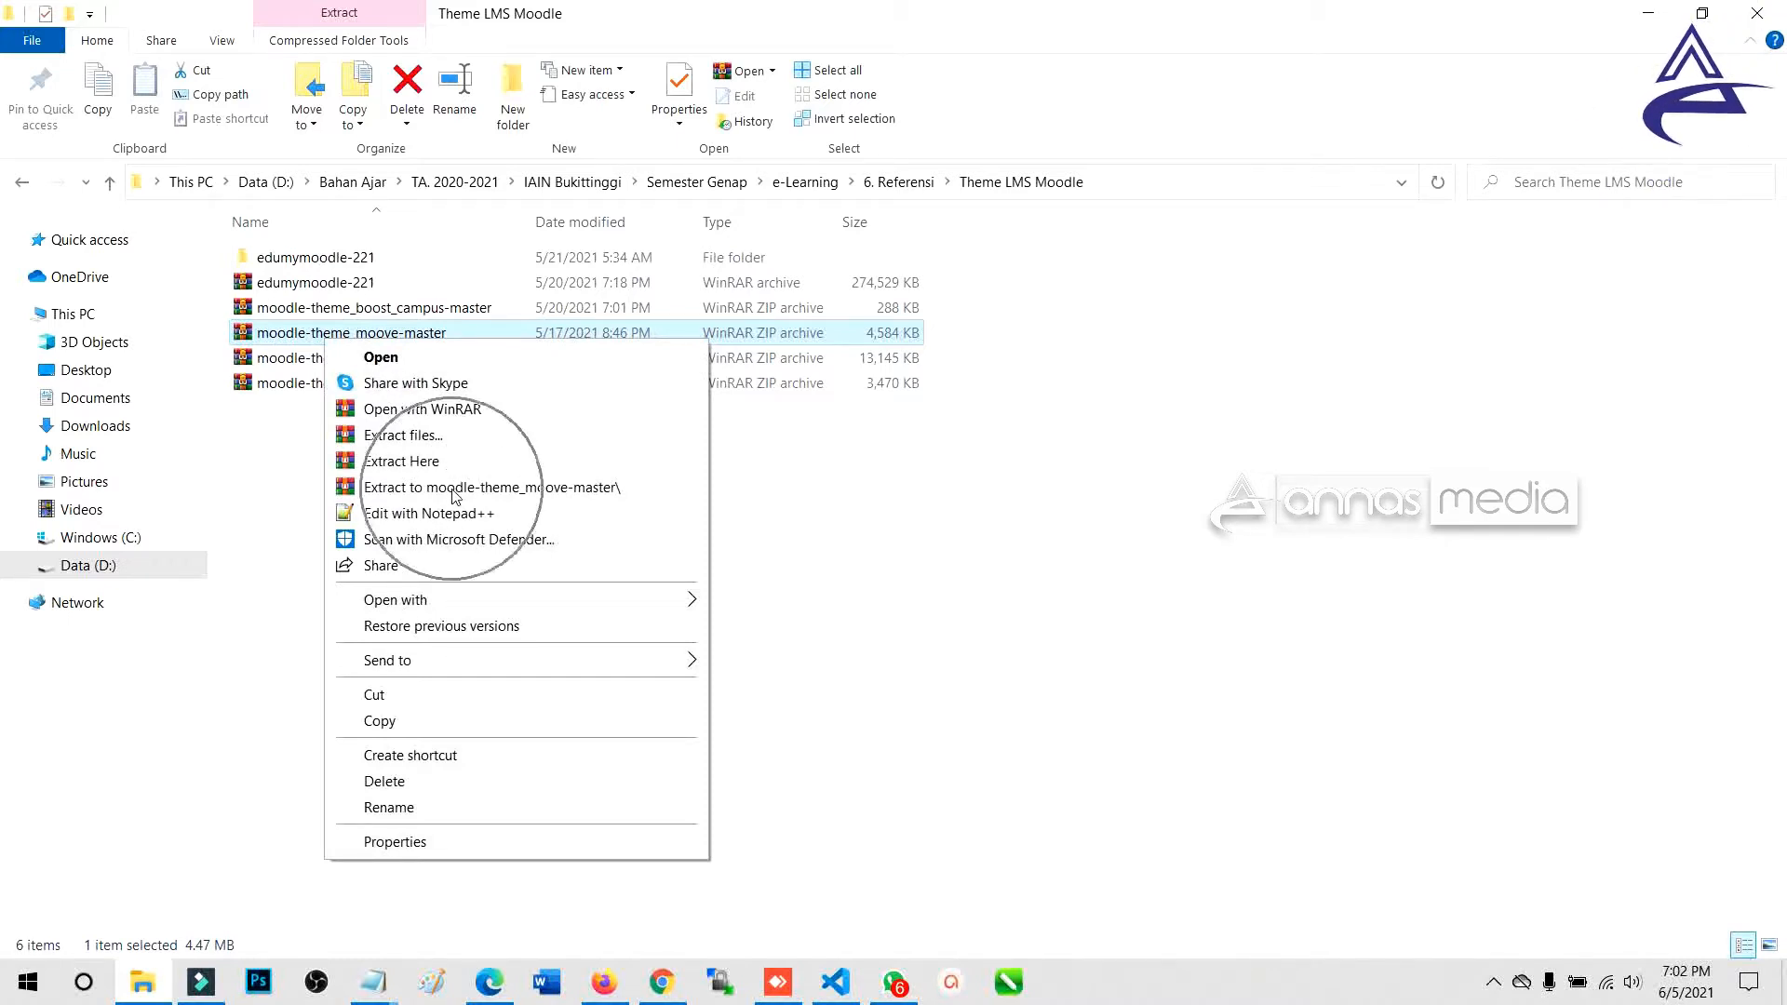
Extract moodle-theme_moove-master.zip here and check the 26 items in the new folder.
click(459, 463)
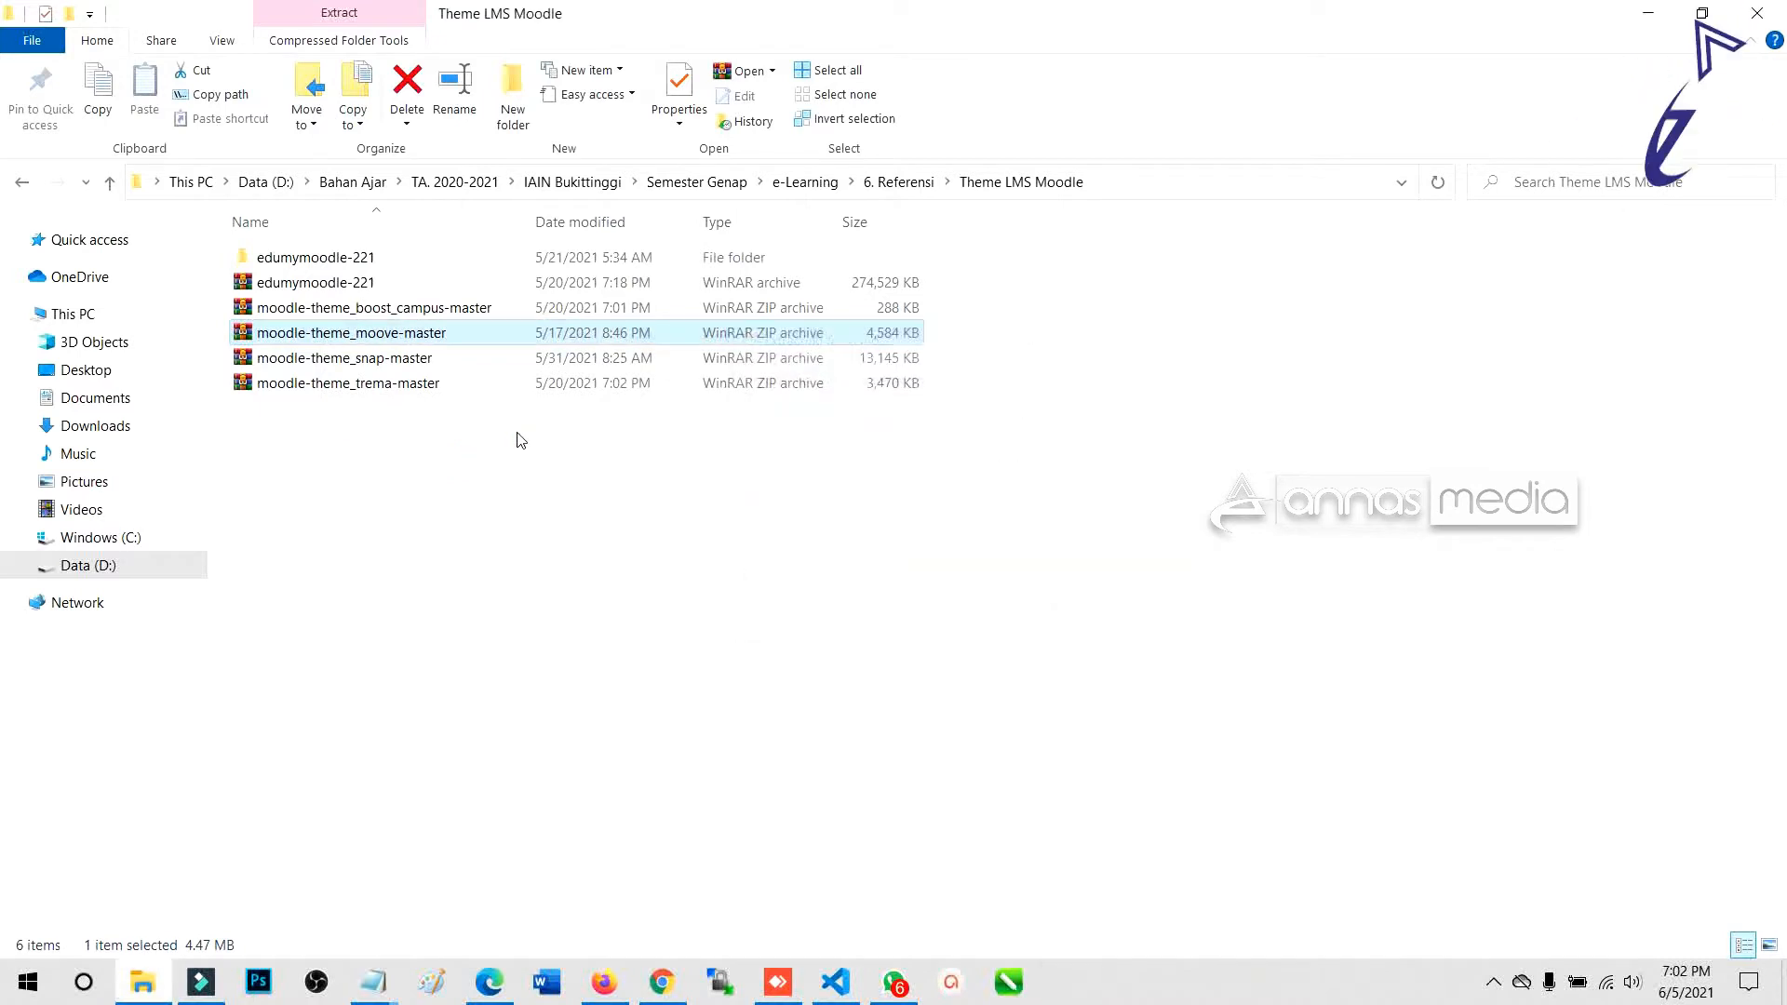
click(410, 283)
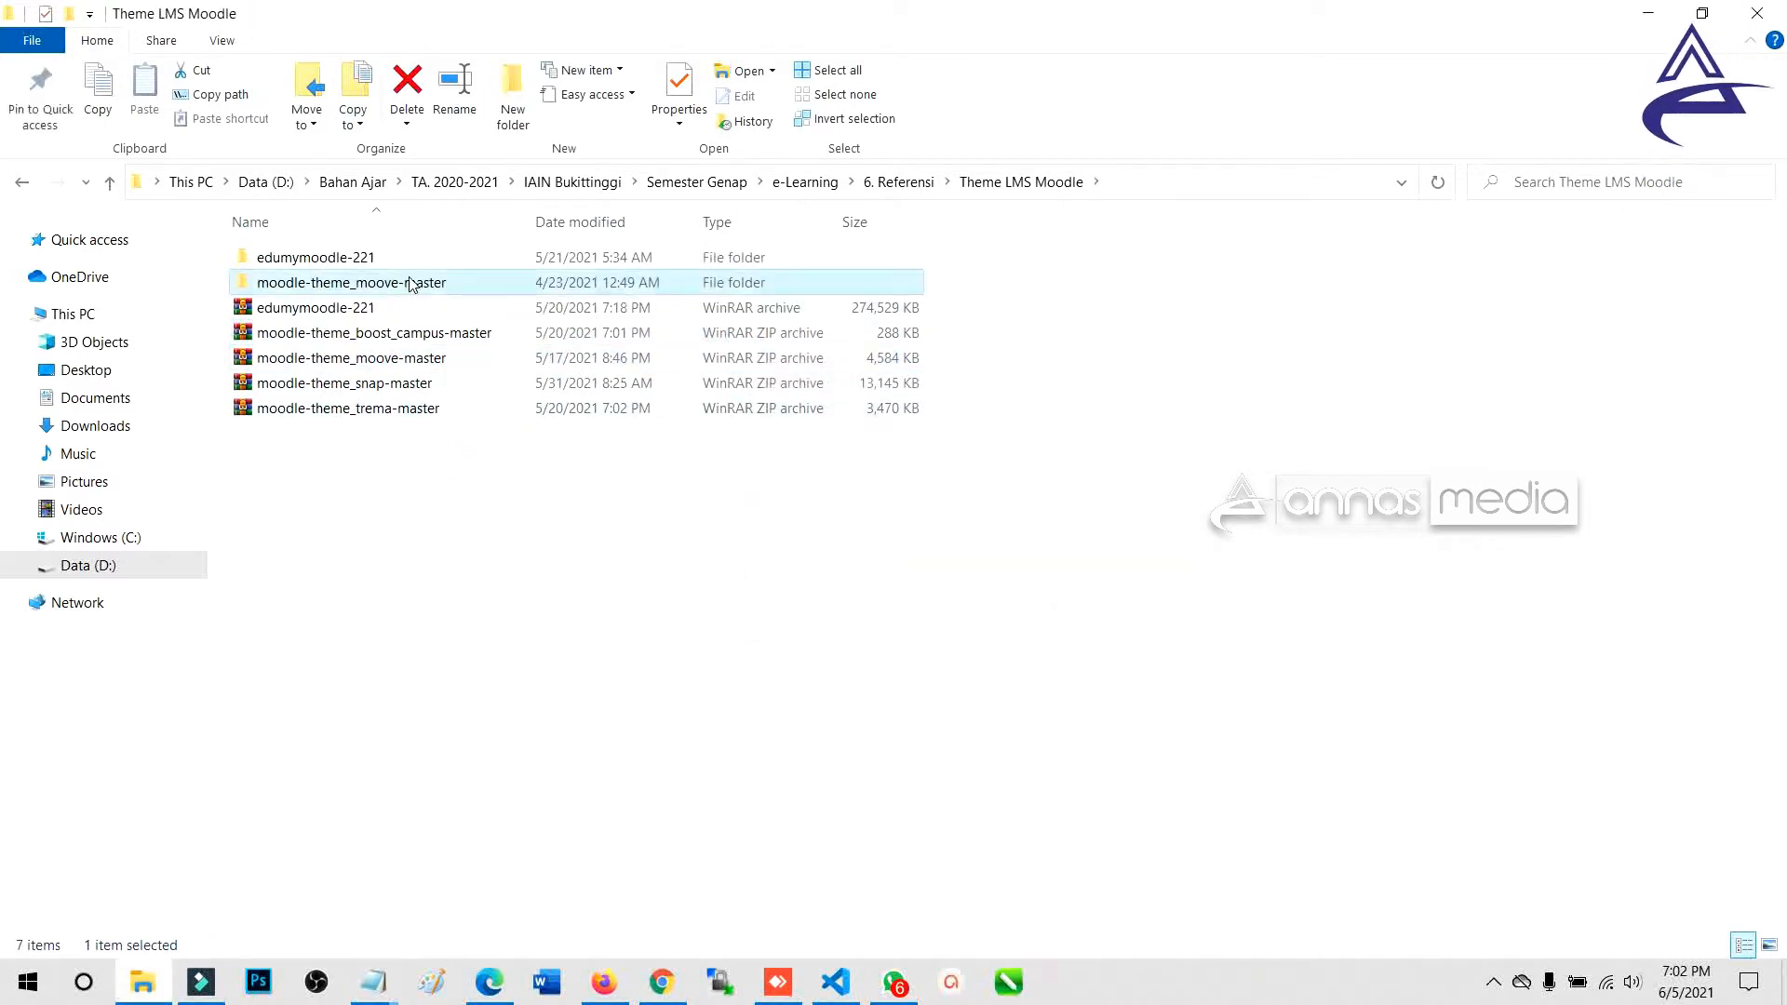
double_click(410, 283)
drag(288, 907, 422, 238)
click(1021, 182)
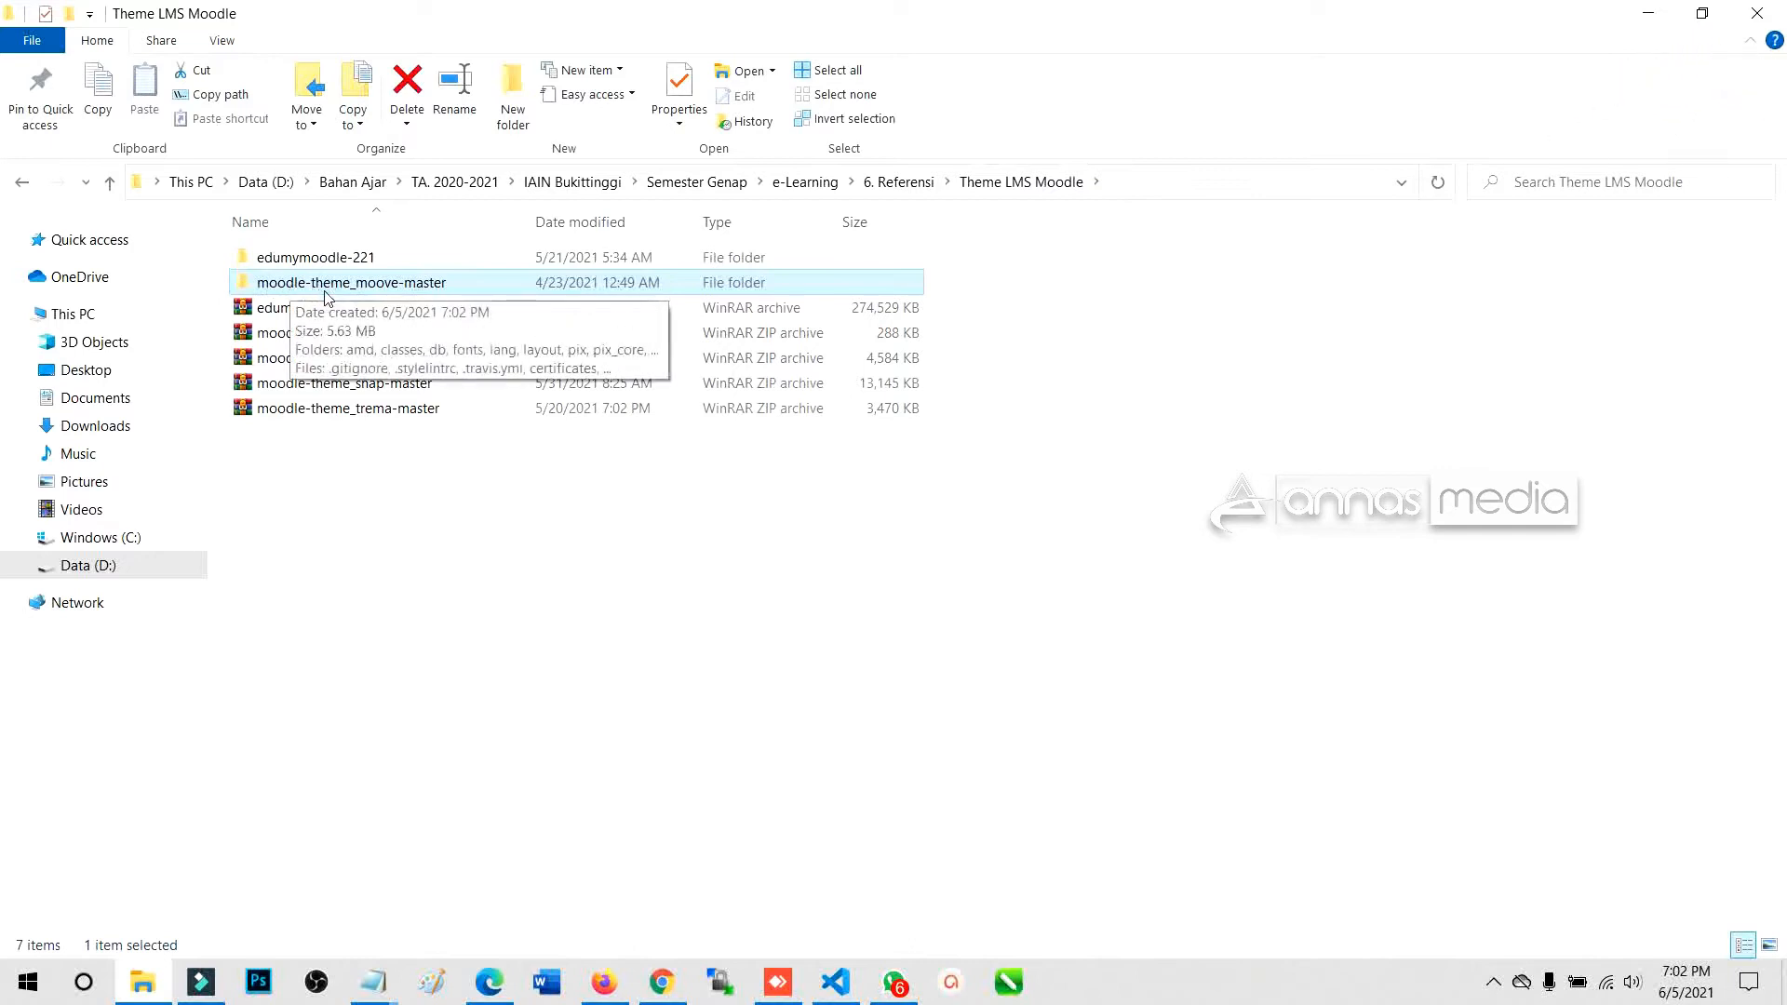
right_click(416, 288)
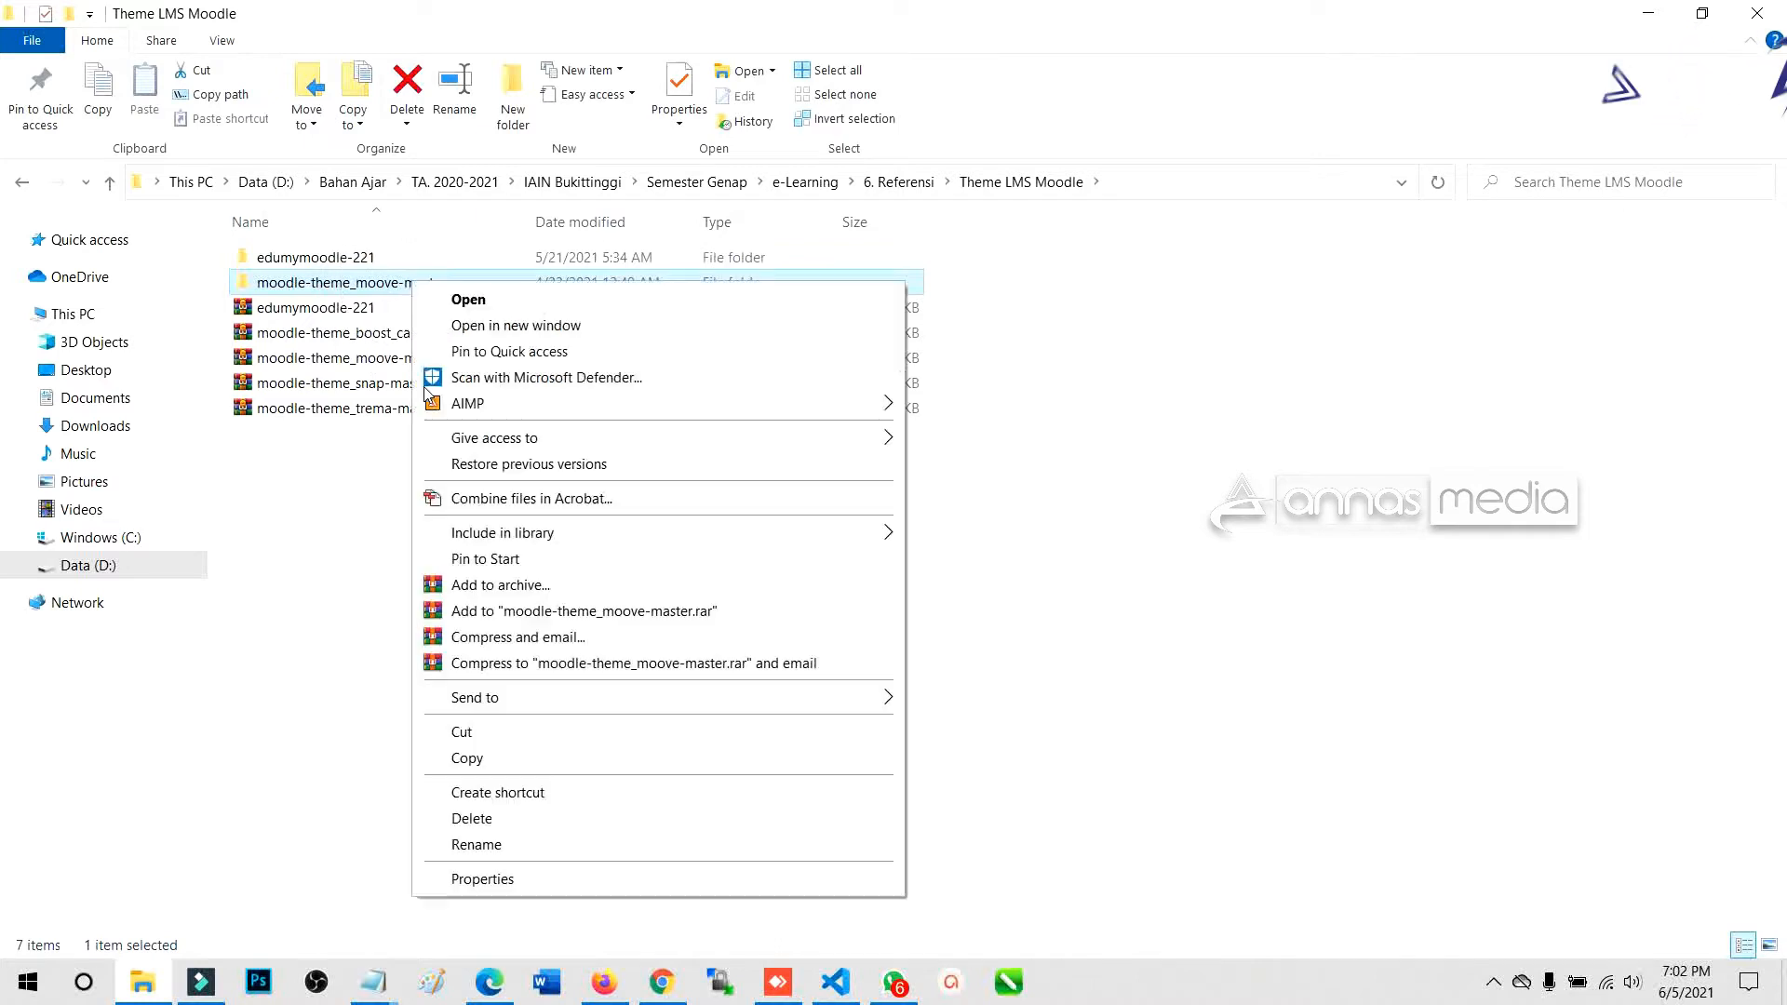
Copy the moove theme folder and open C:\xampp\htdocs\lms-moodle2.
click(468, 759)
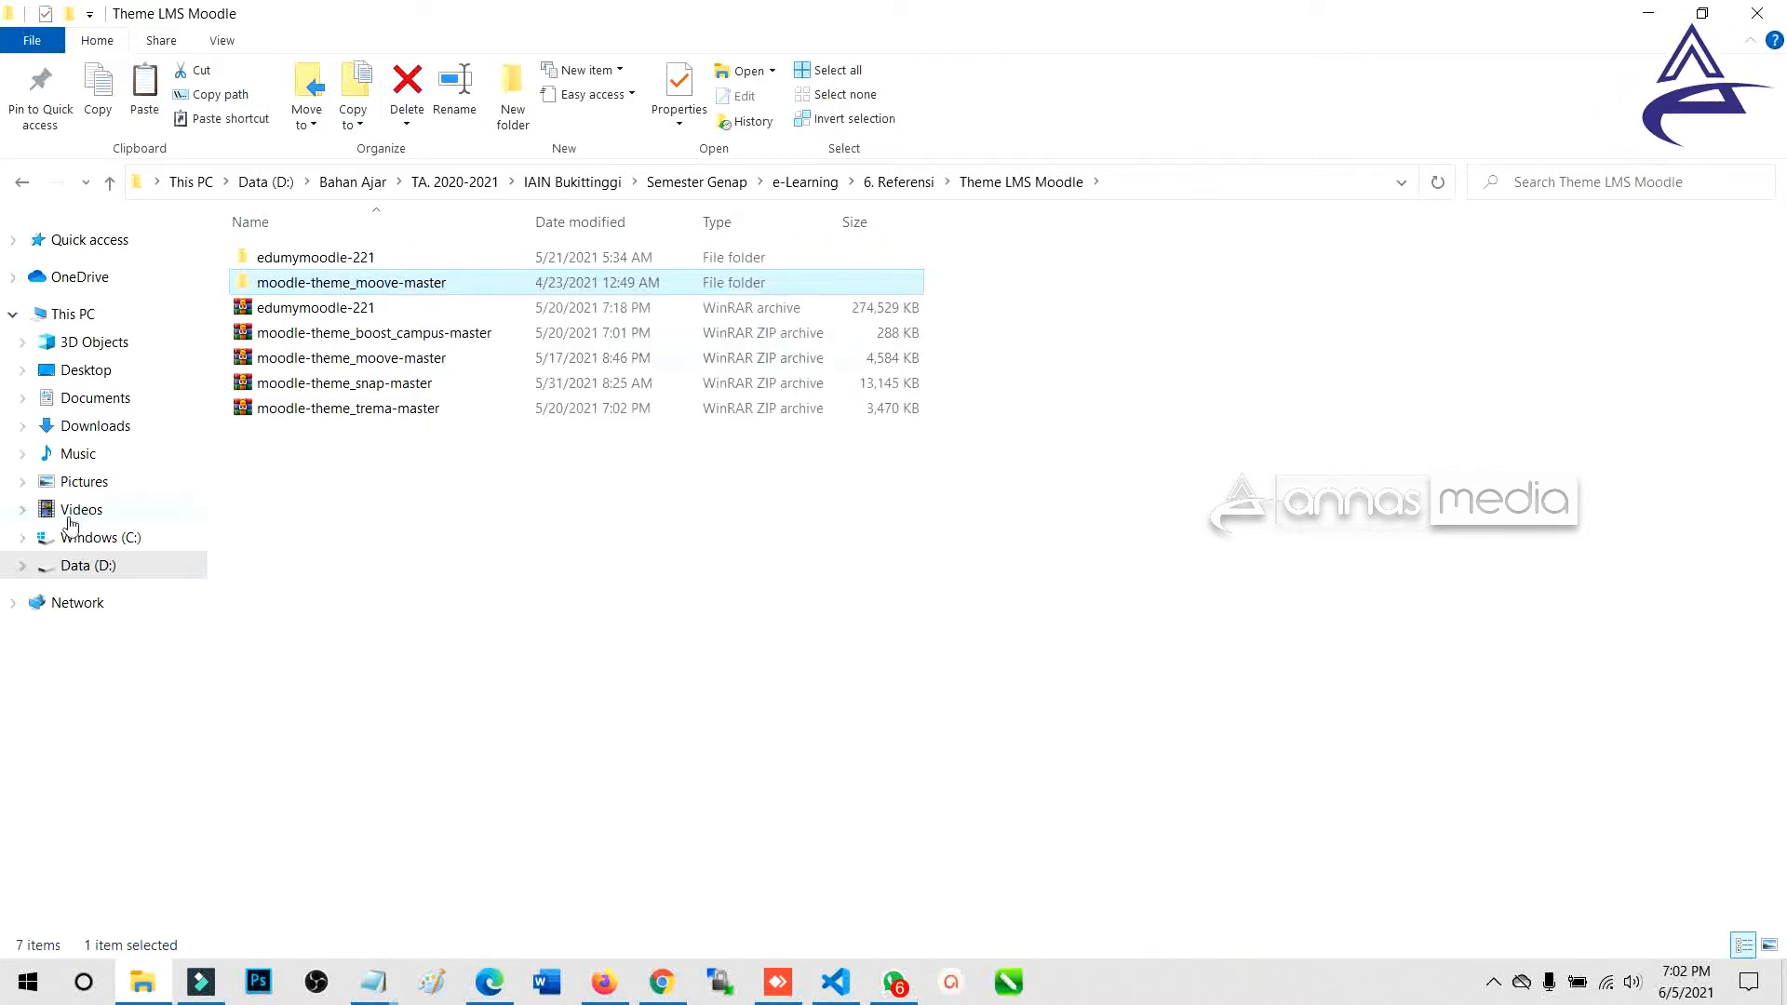
click(22, 538)
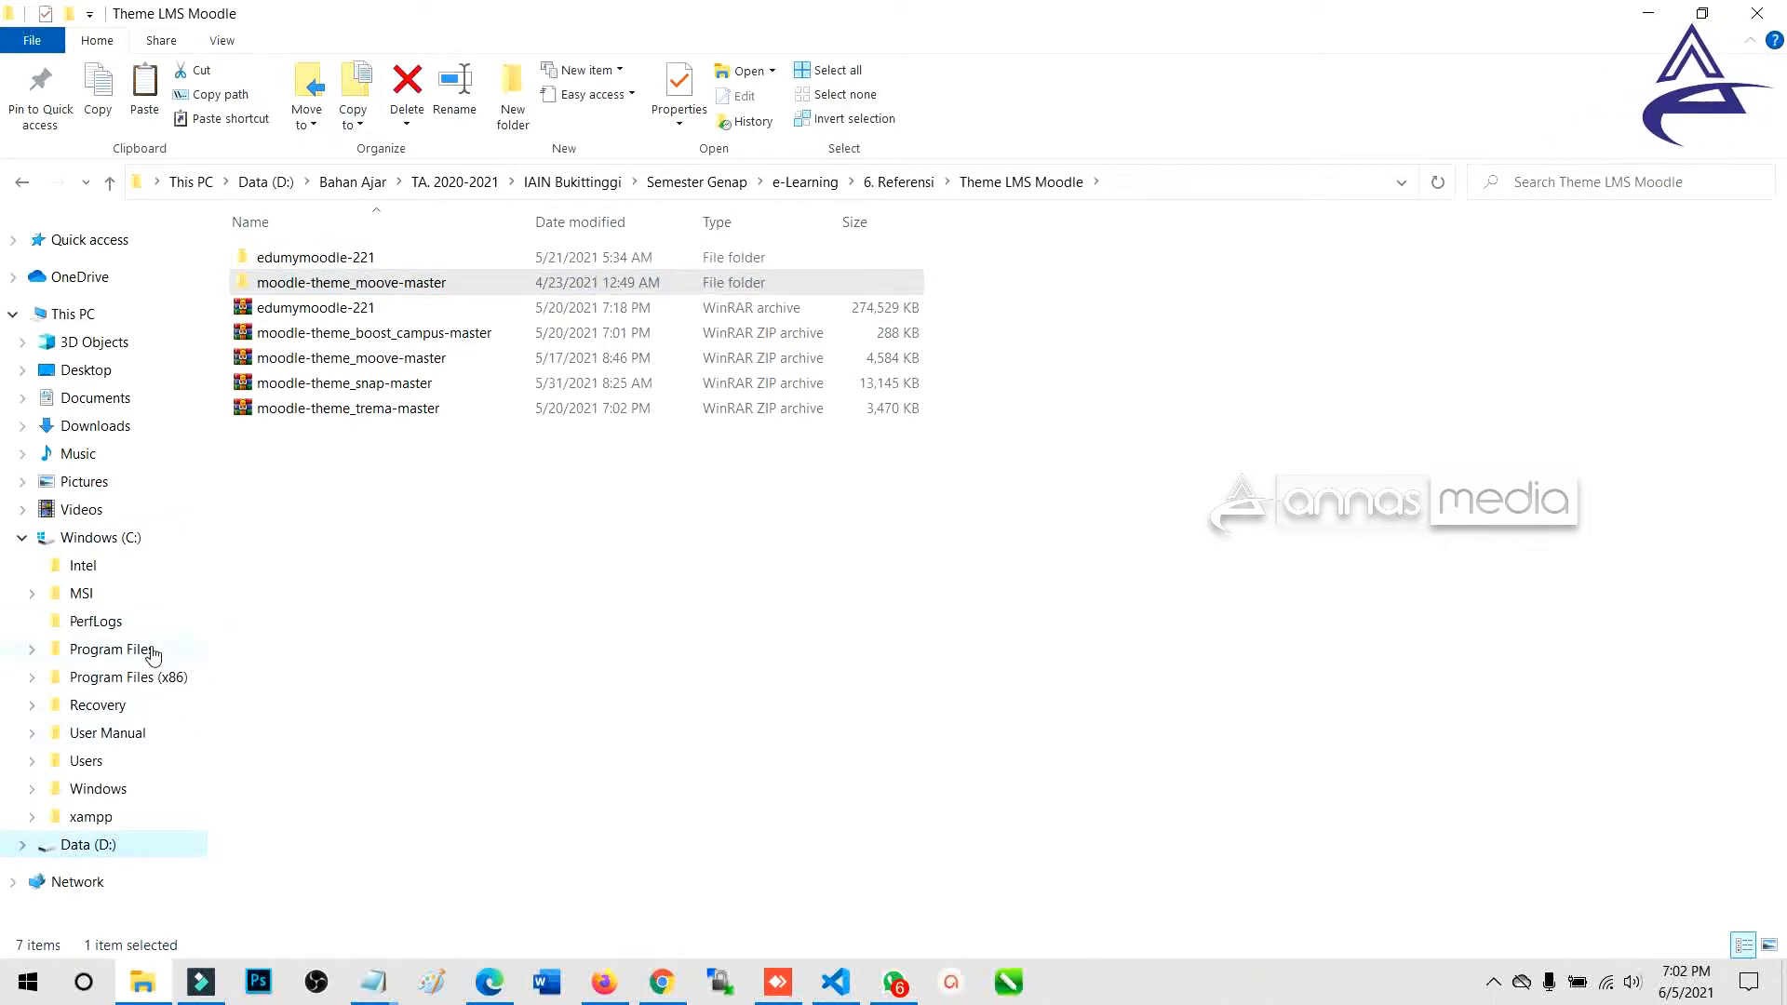
click(89, 540)
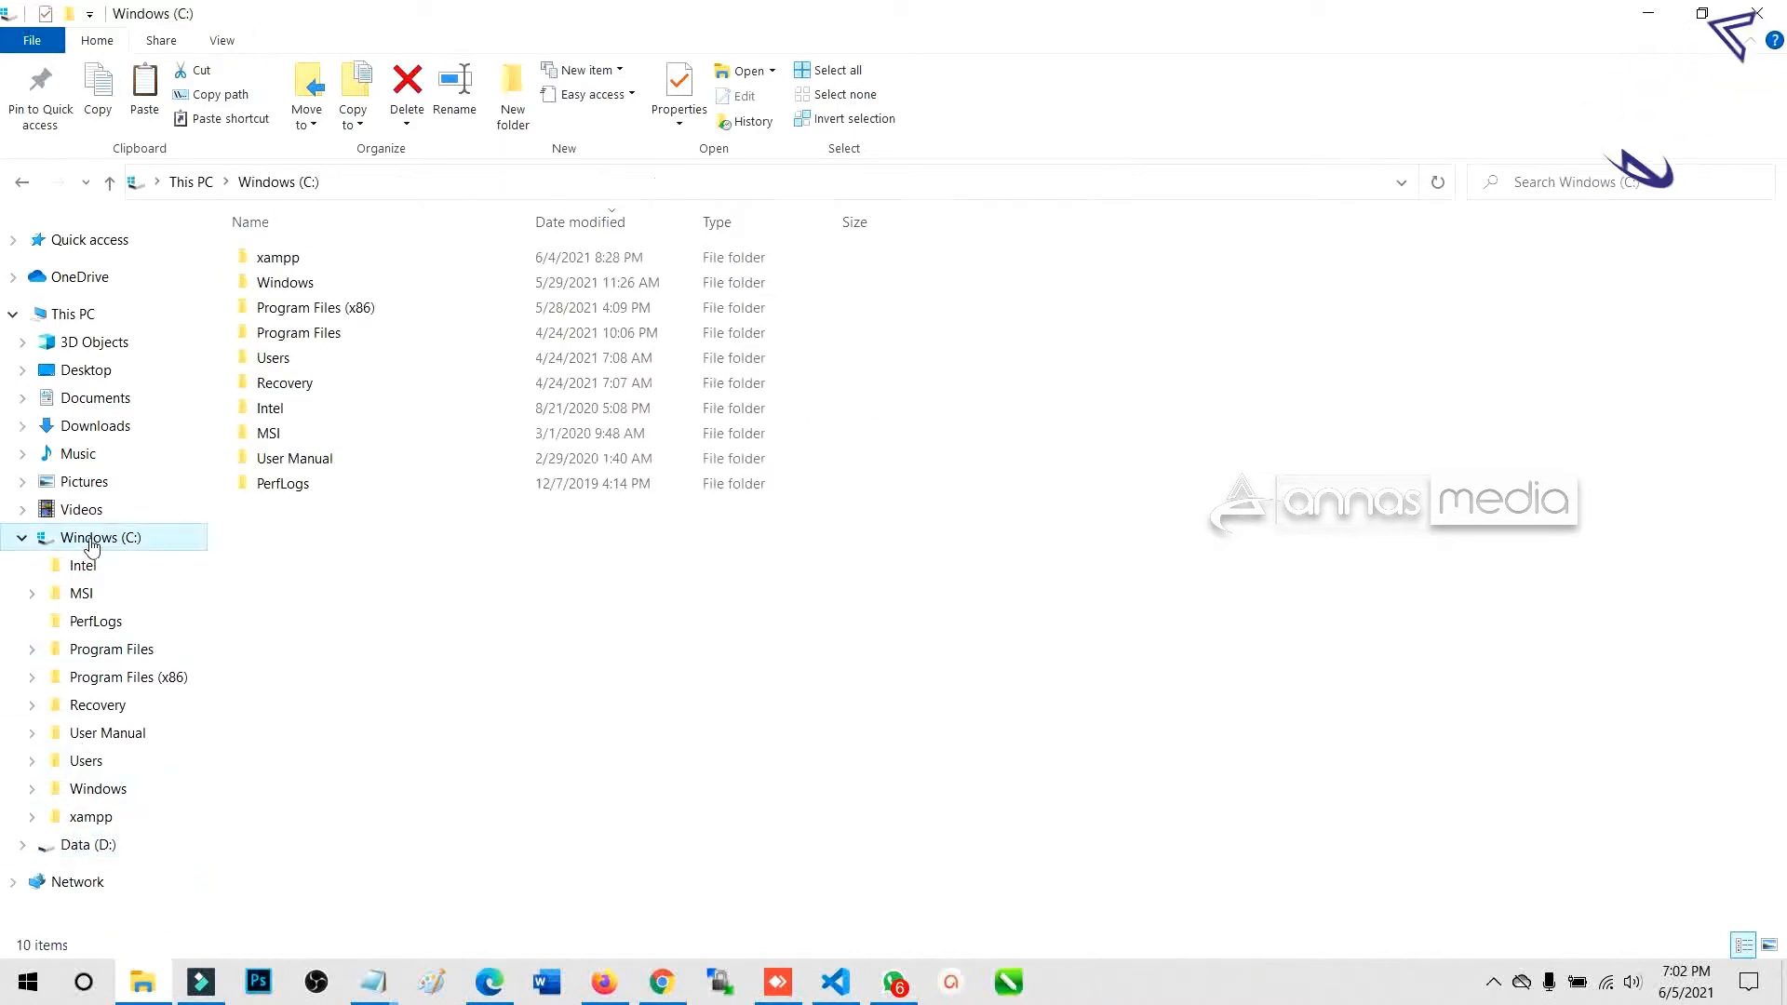
double_click(296, 261)
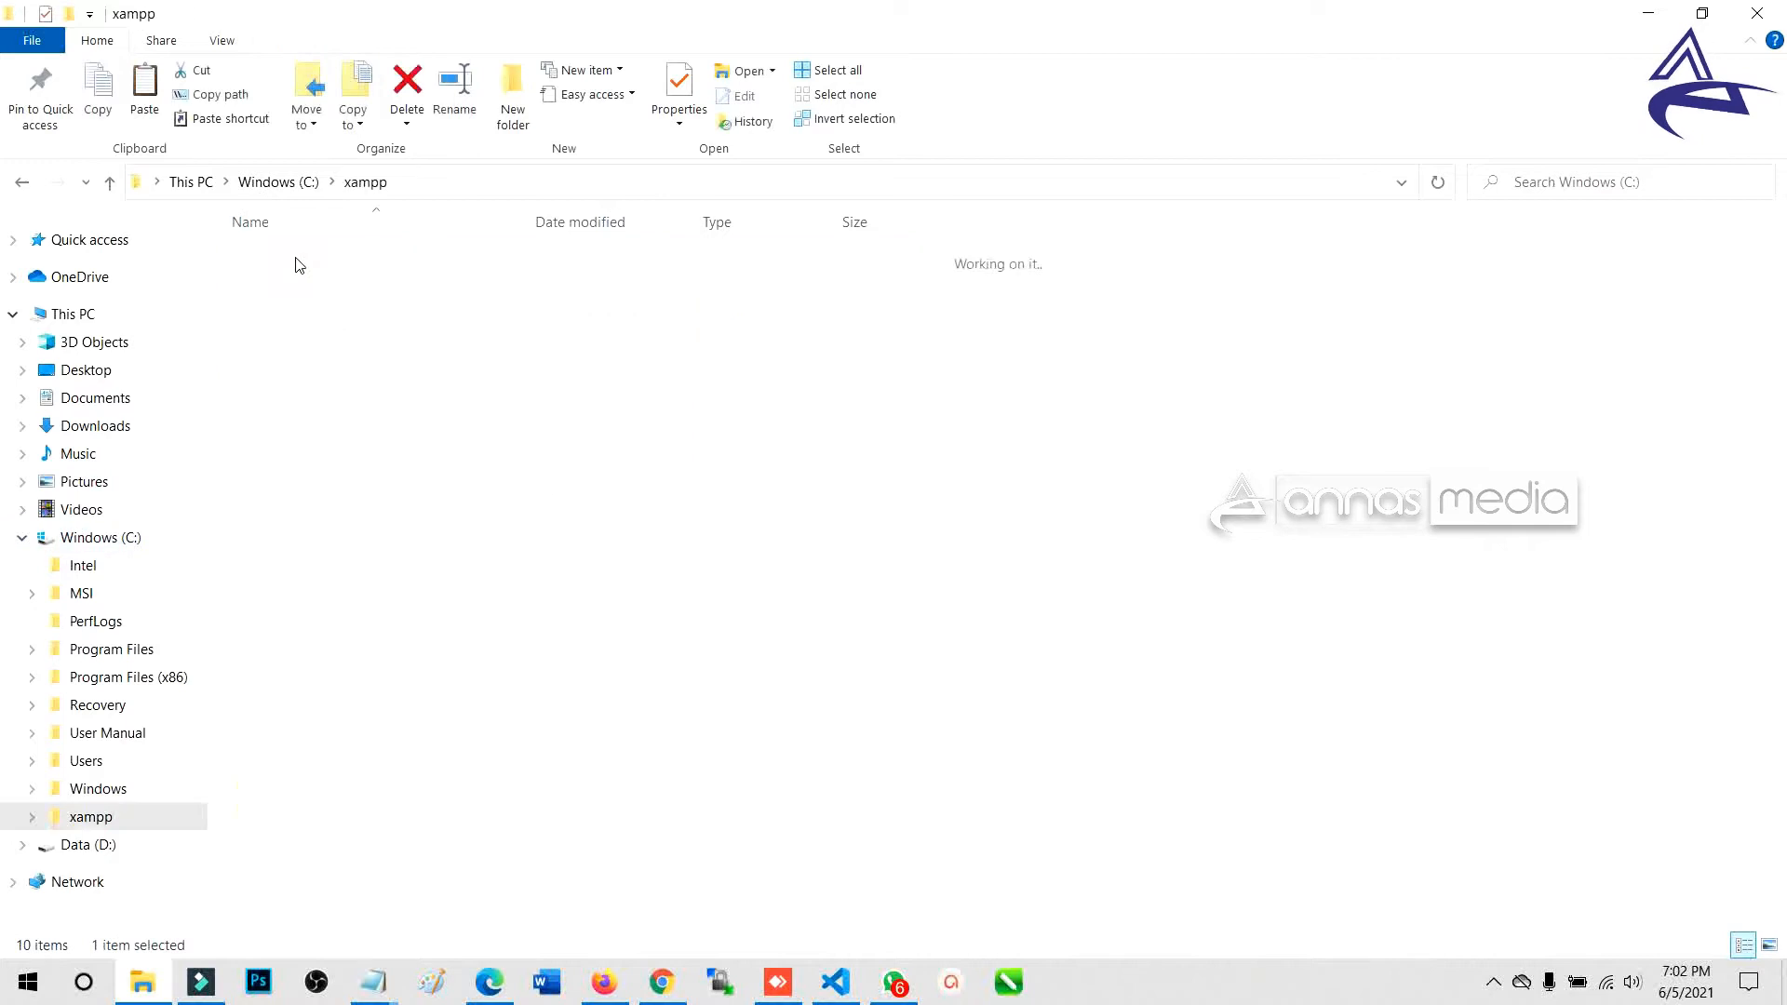
double_click(291, 384)
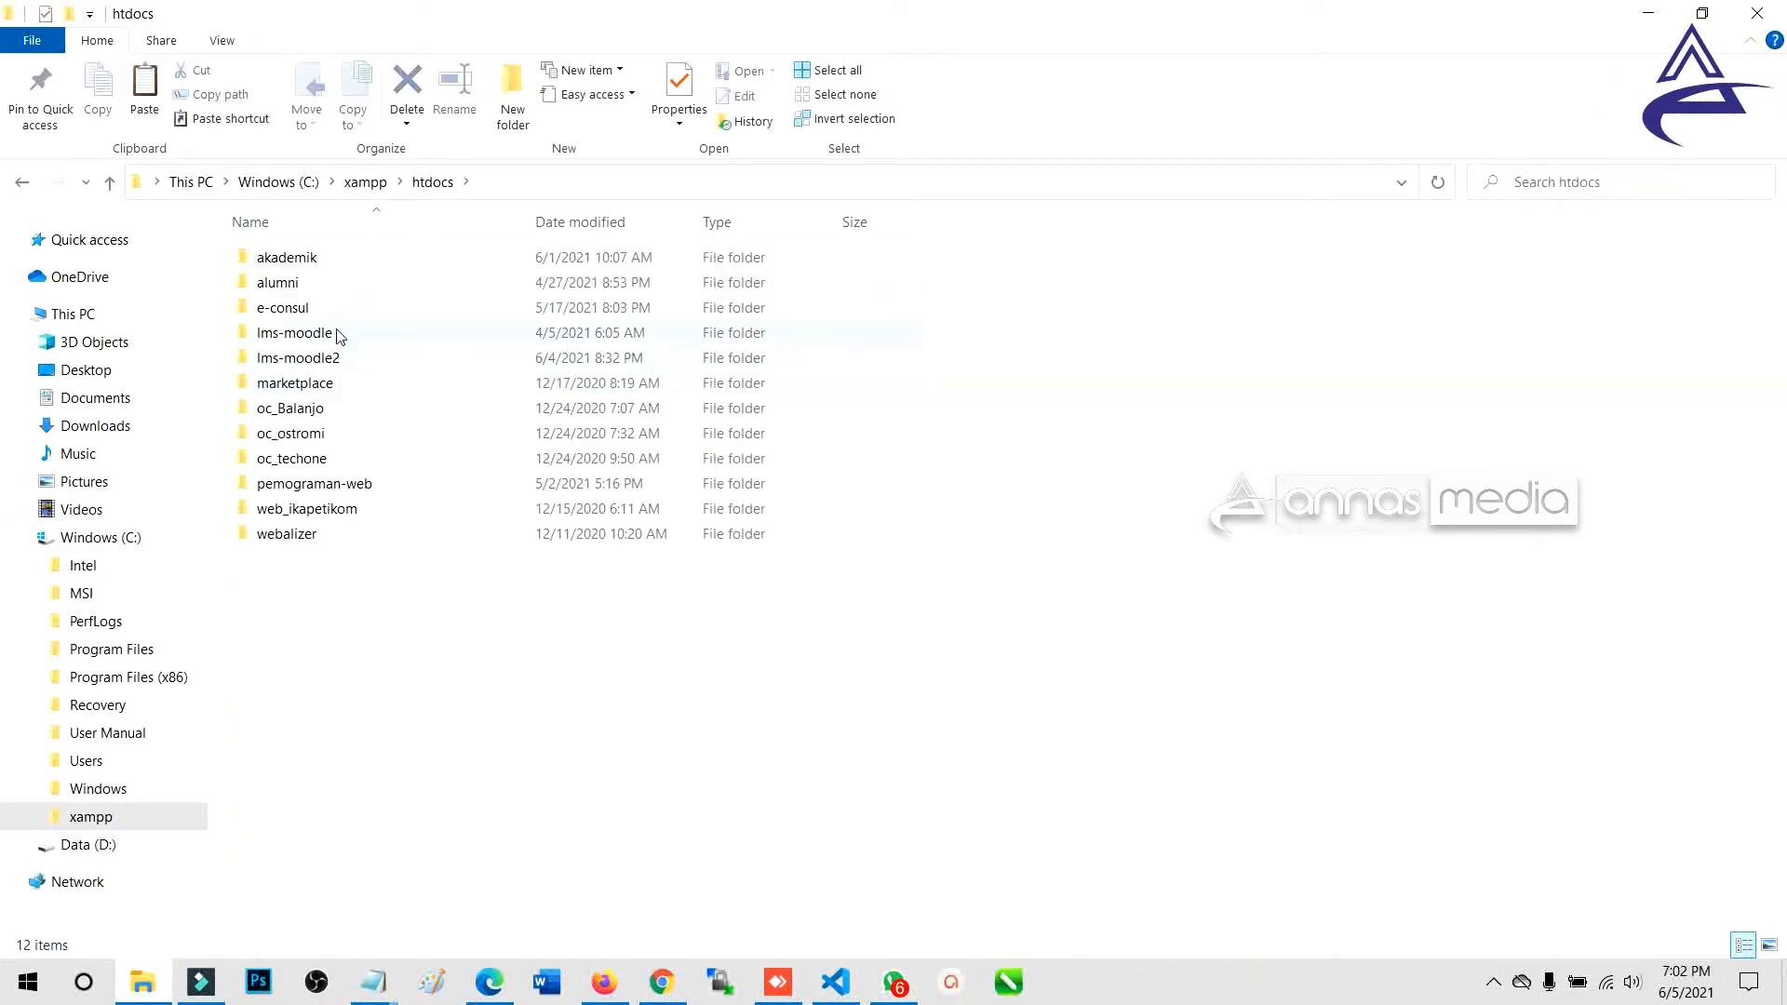
click(327, 363)
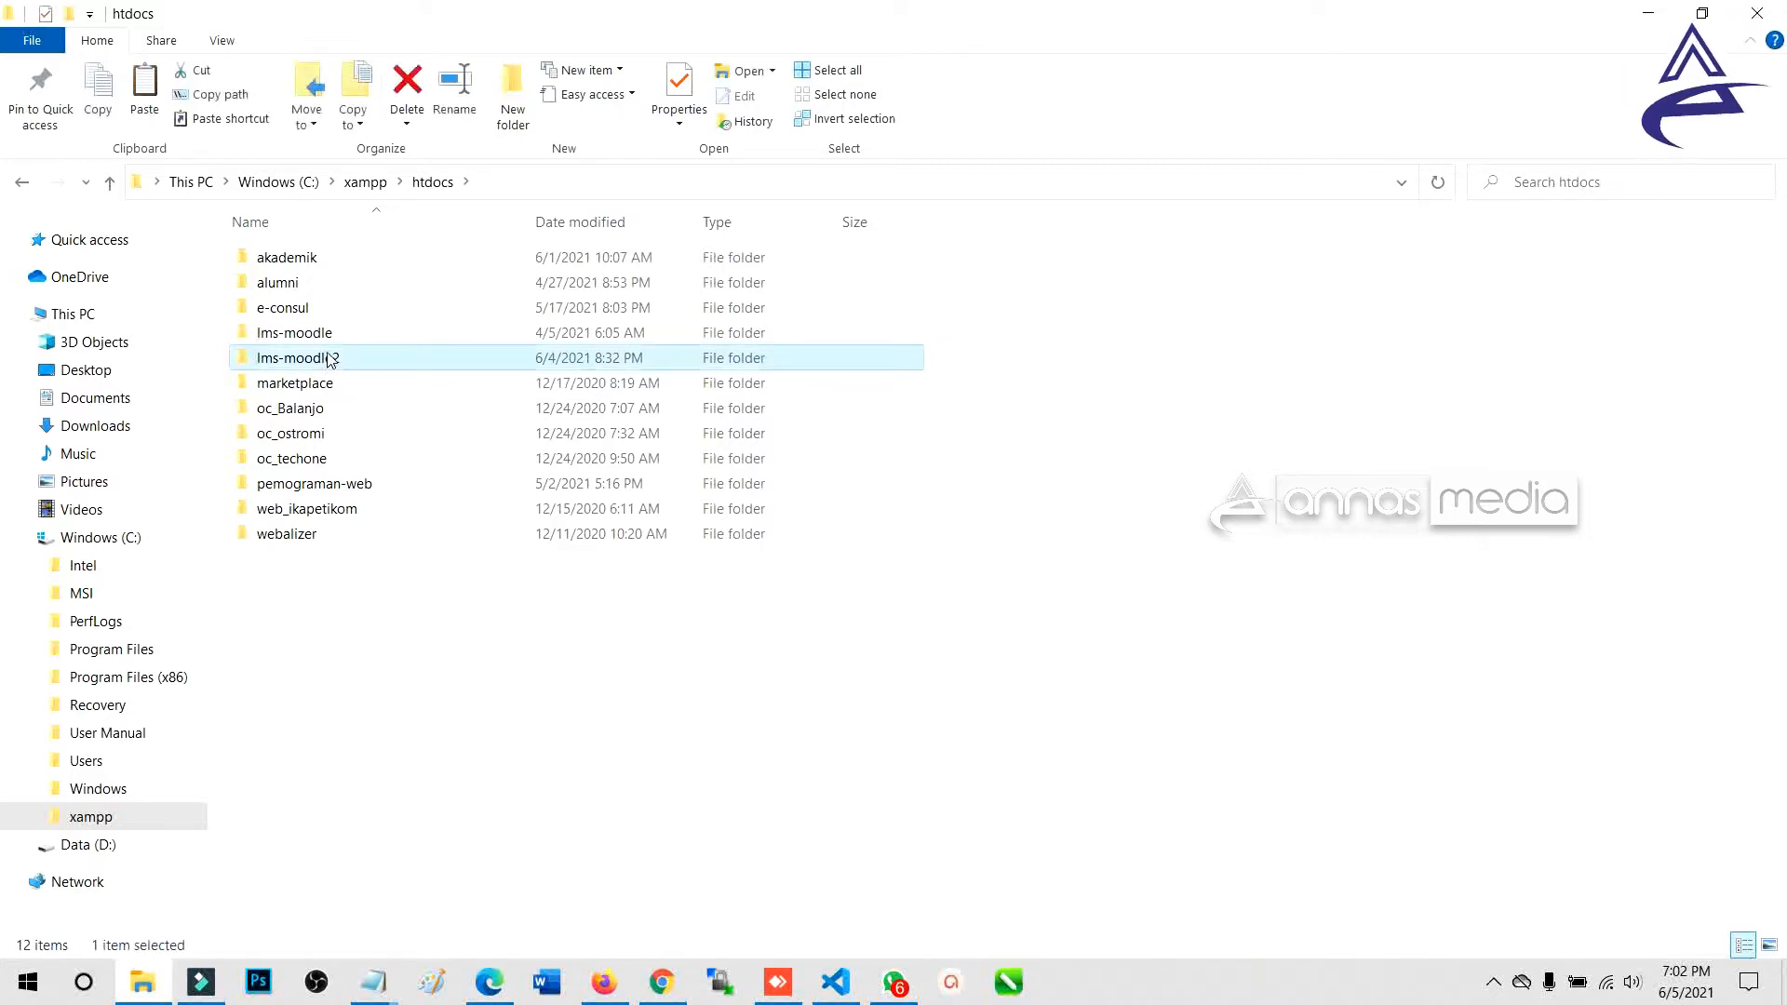
drag(235, 339, 398, 371)
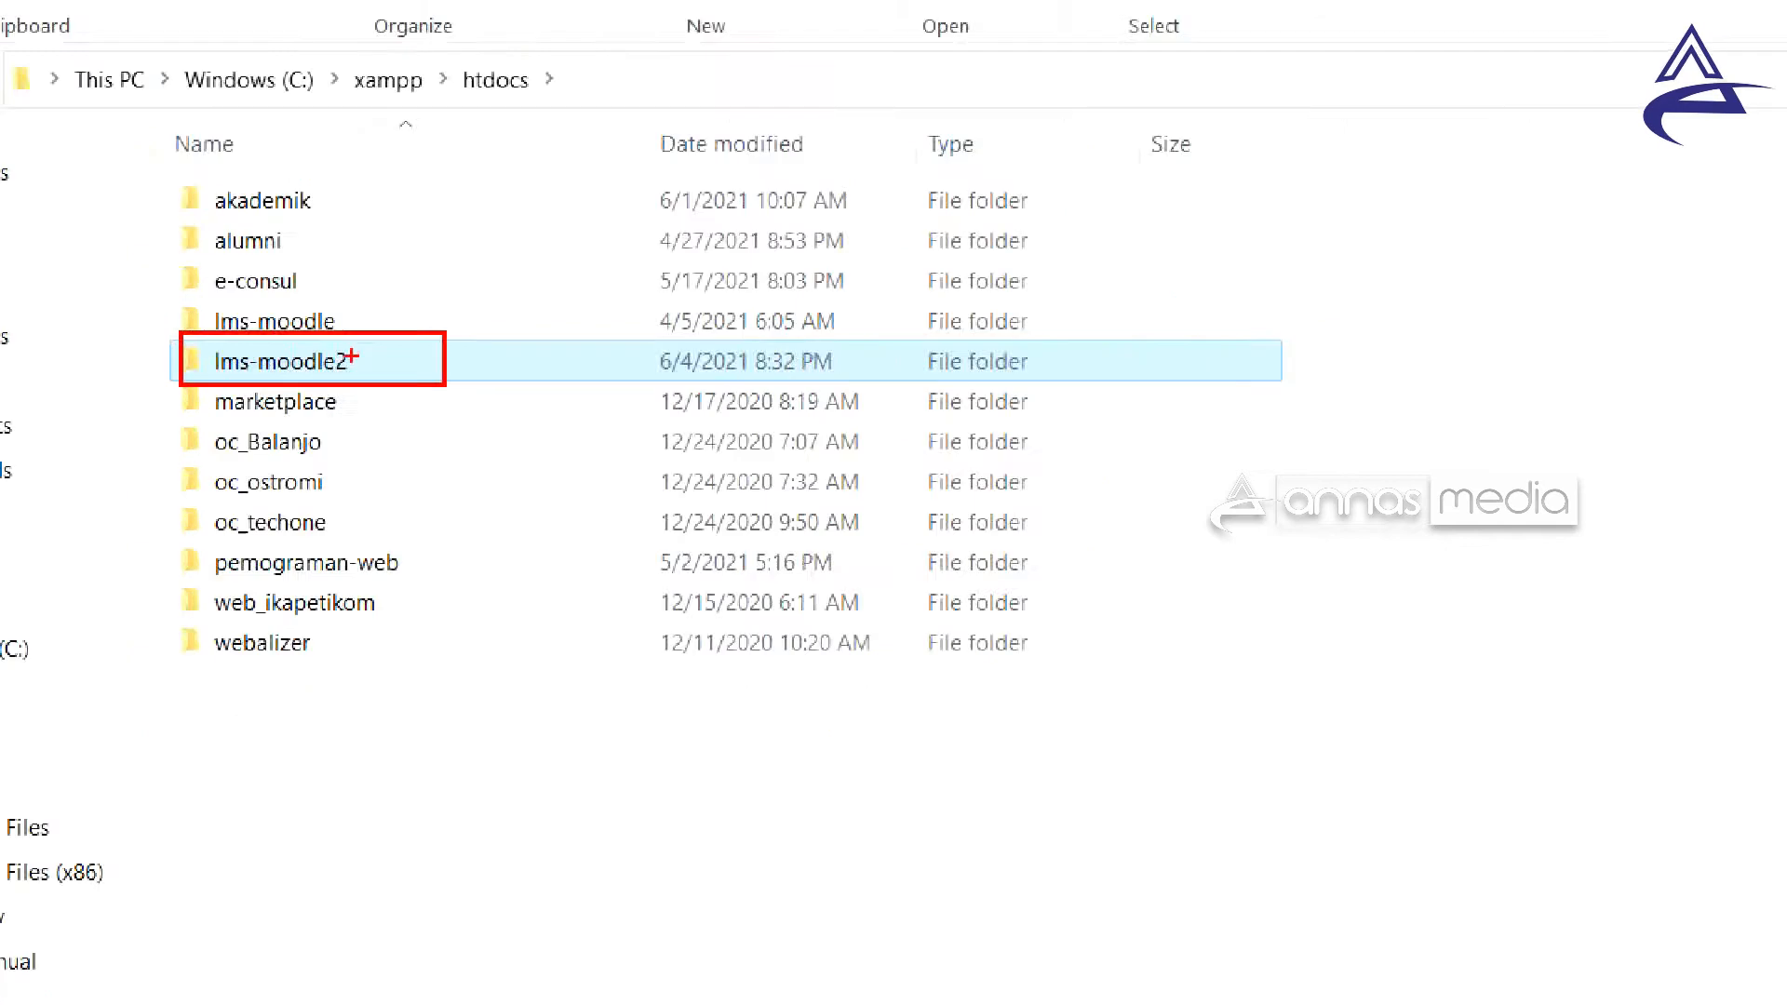
key(Escape)
double_click(336, 367)
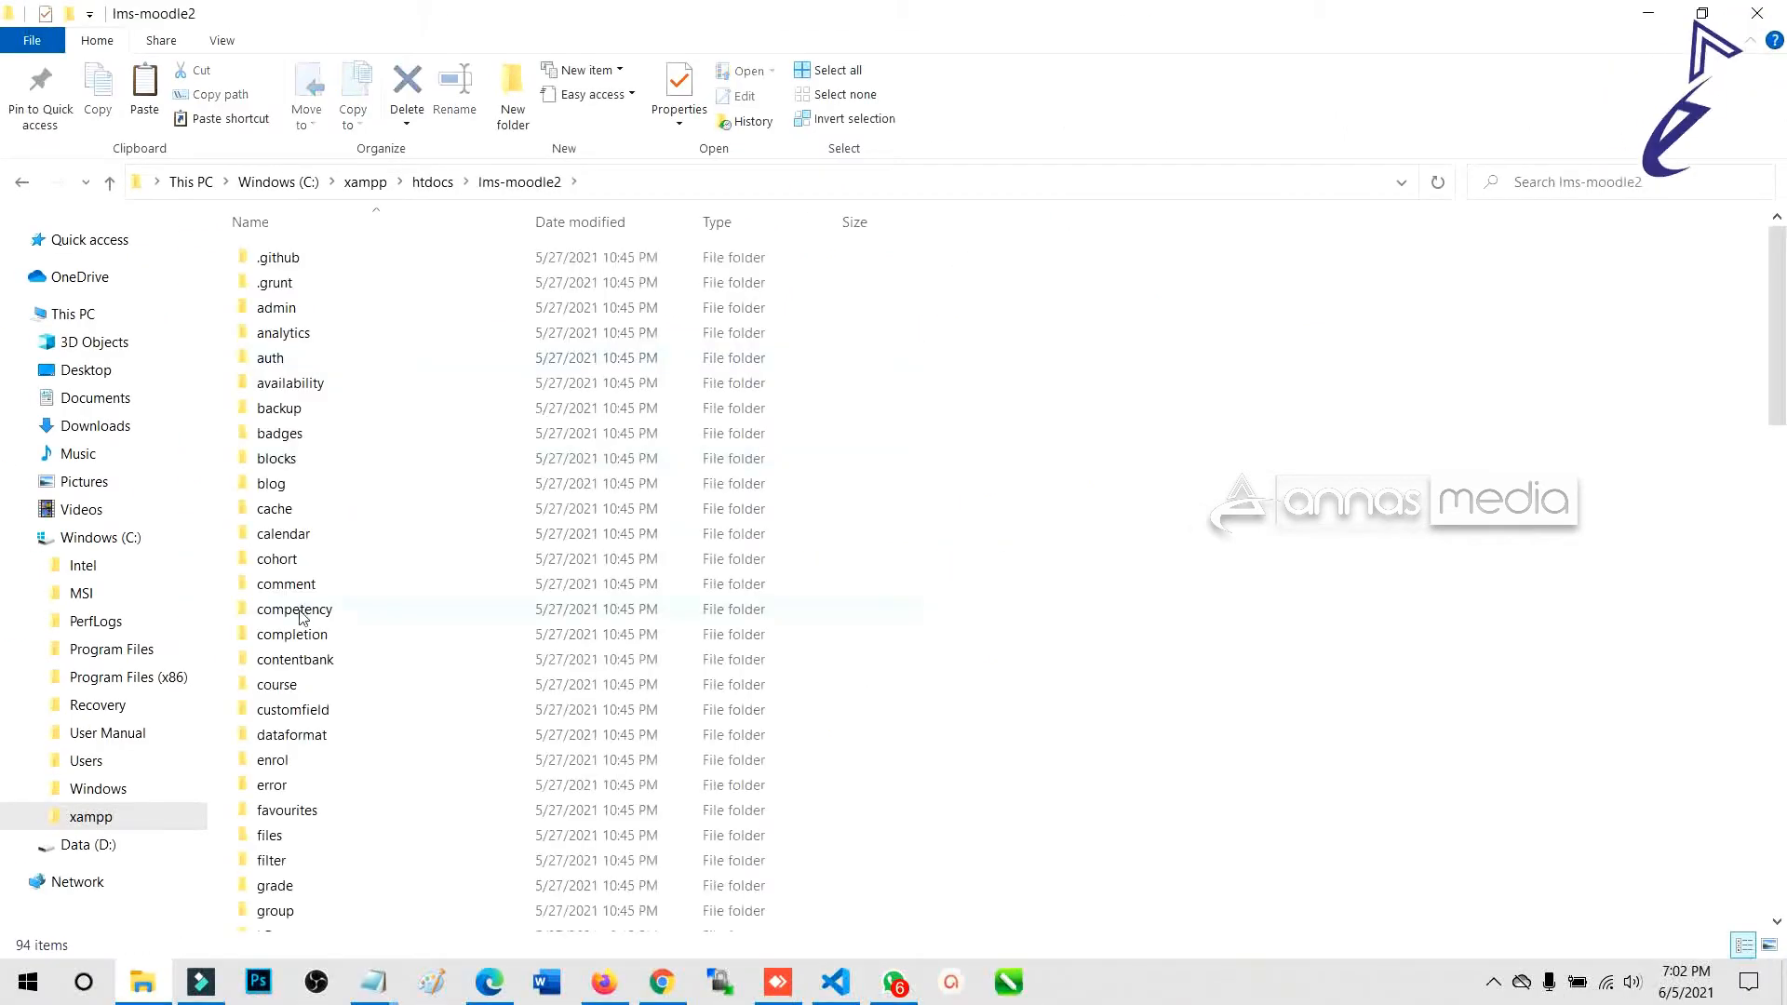
Scroll the lms-moodle2 file list and select its theme folder.
scroll(282, 595, down, 6)
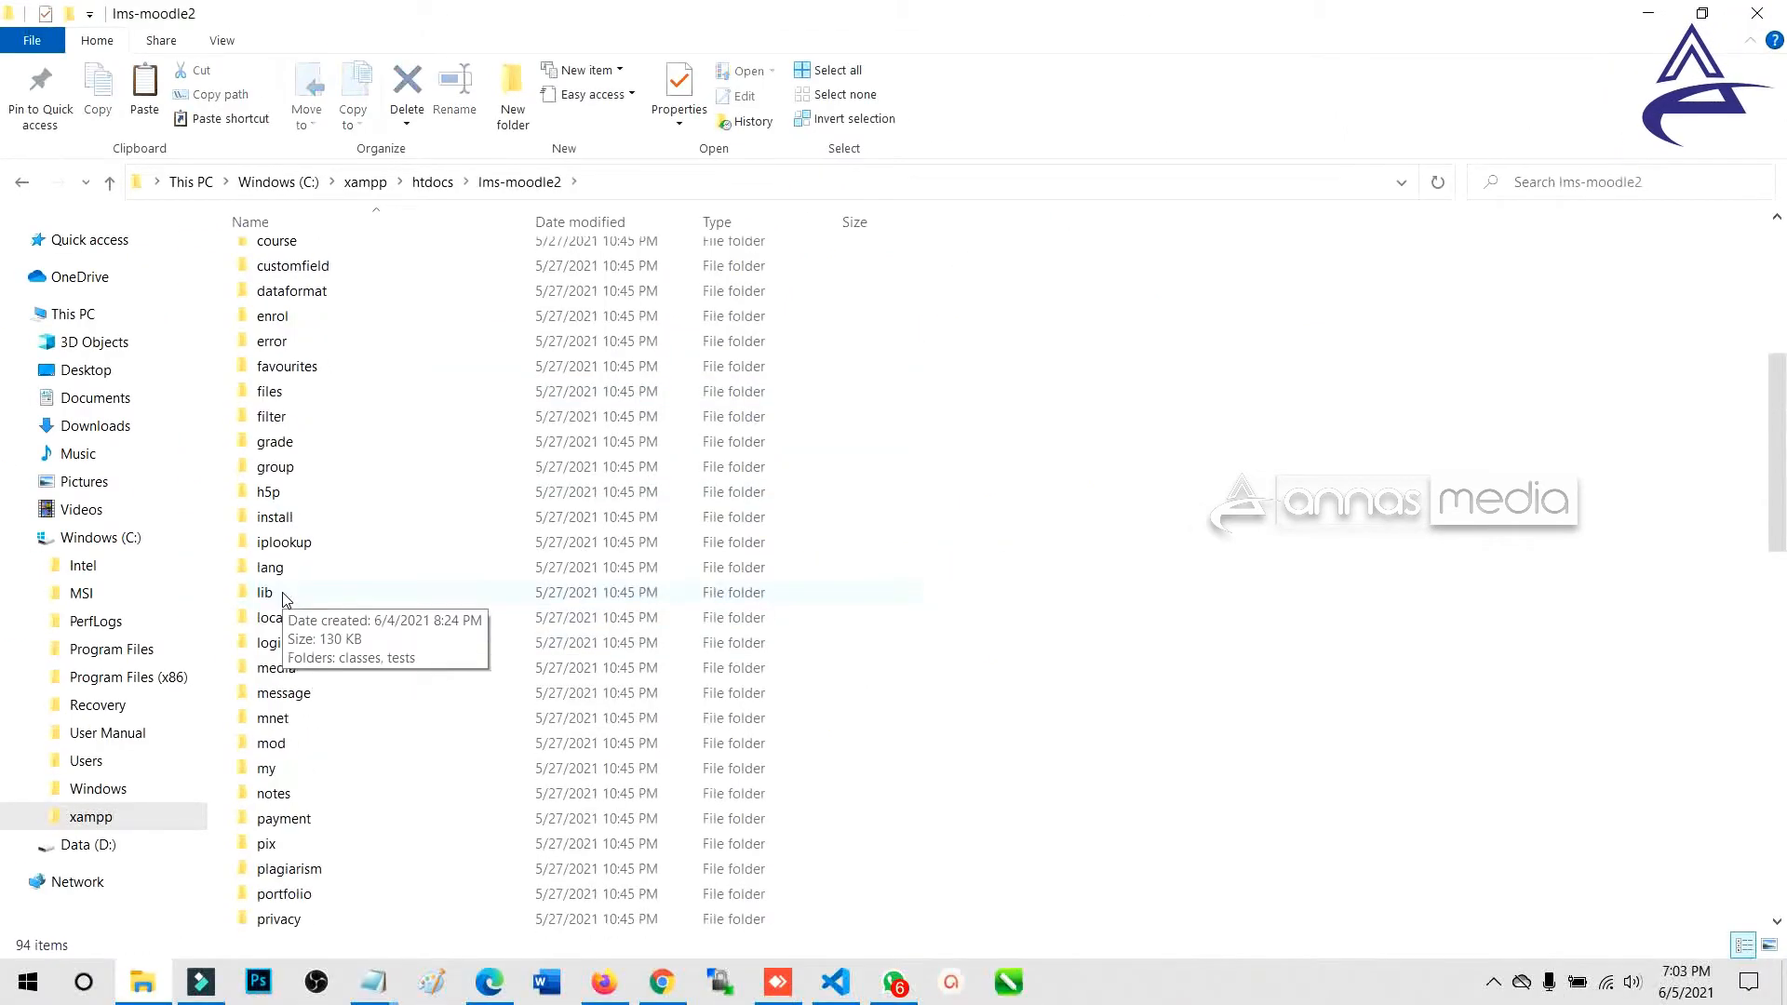
scroll(284, 598, down, 5)
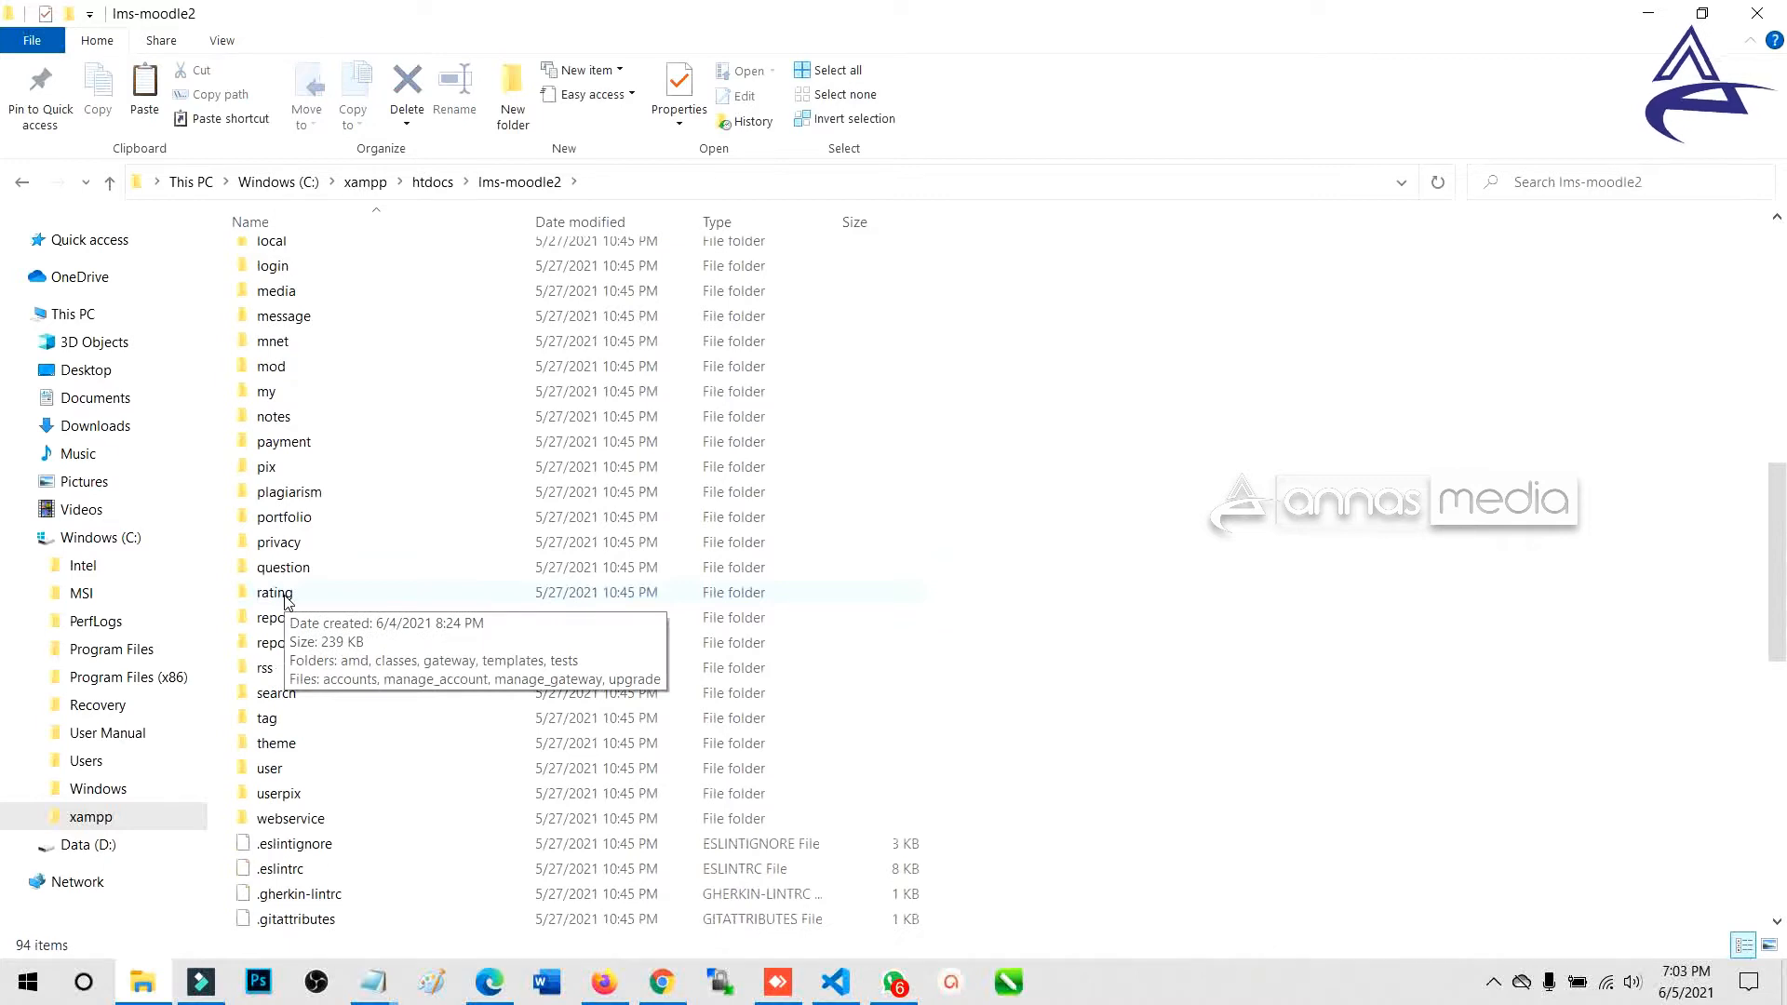
click(288, 748)
key(ctrl+1)
click(288, 749)
mouse_move(145, 693)
mouse_down()
mouse_move(437, 788)
mouse_move(521, 761)
mouse_move(1596, 742)
mouse_move(750, 798)
mouse_move(287, 778)
mouse_move(354, 762)
mouse_move(414, 703)
mouse_move(320, 732)
mouse_move(359, 672)
mouse_up()
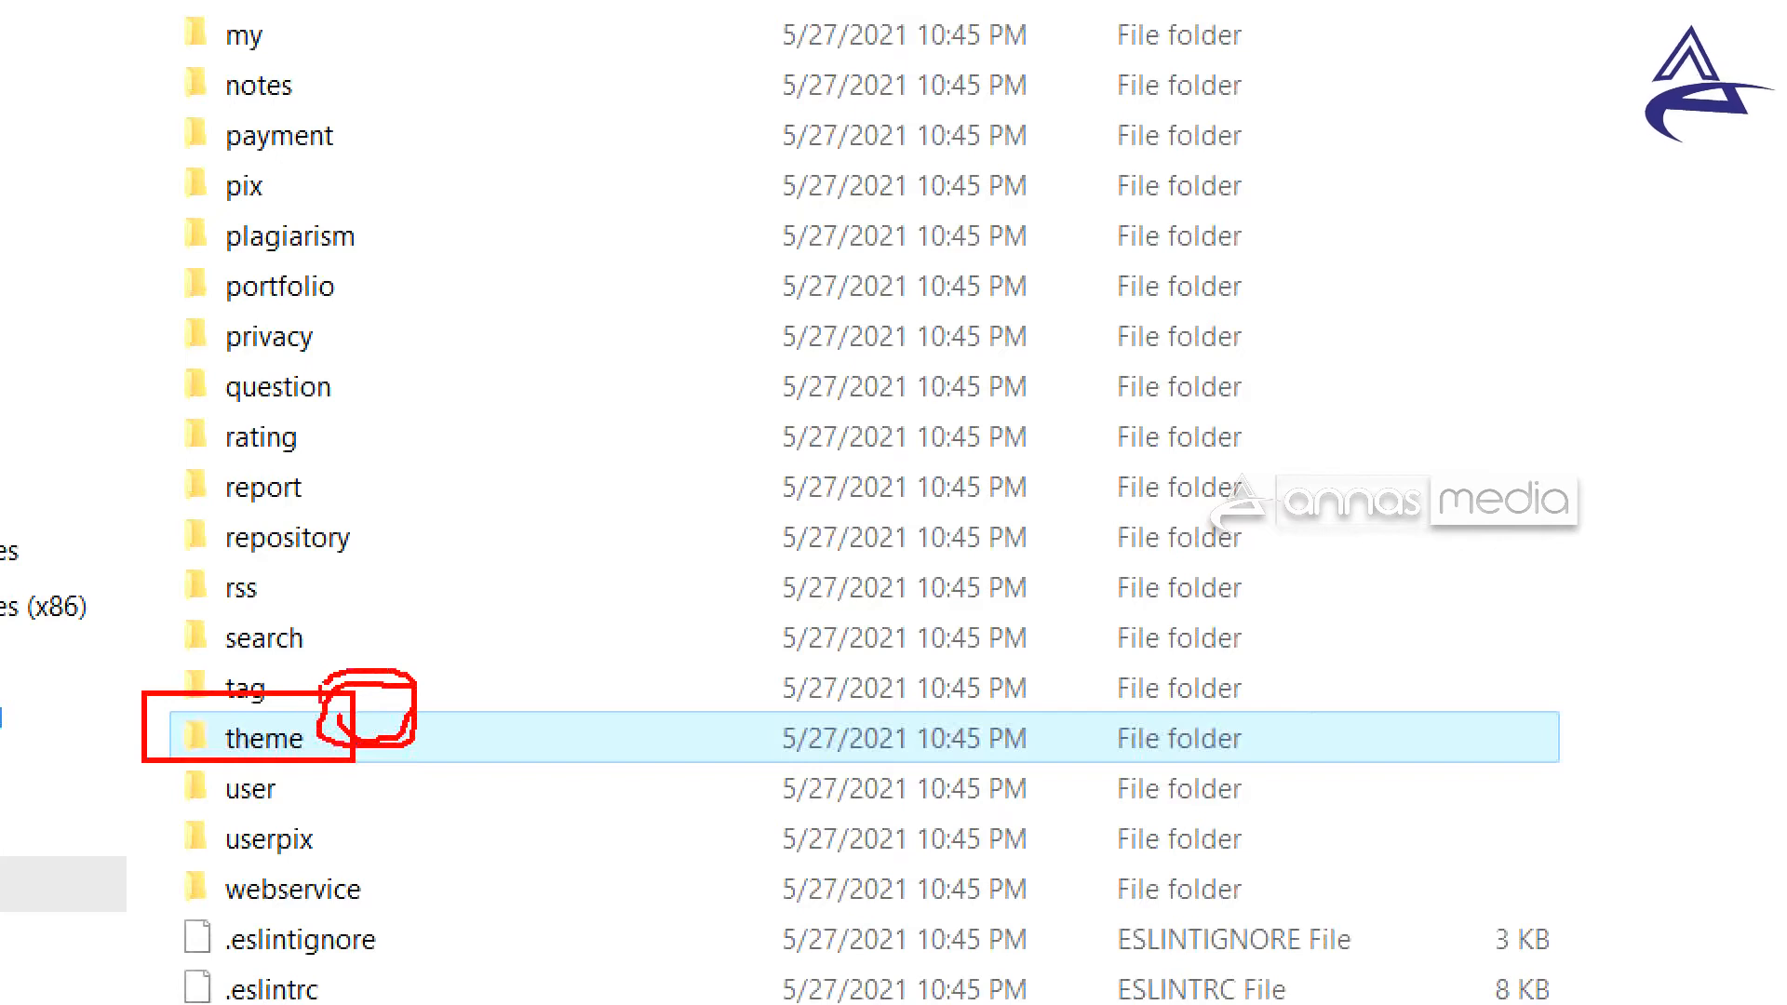
key(Escape)
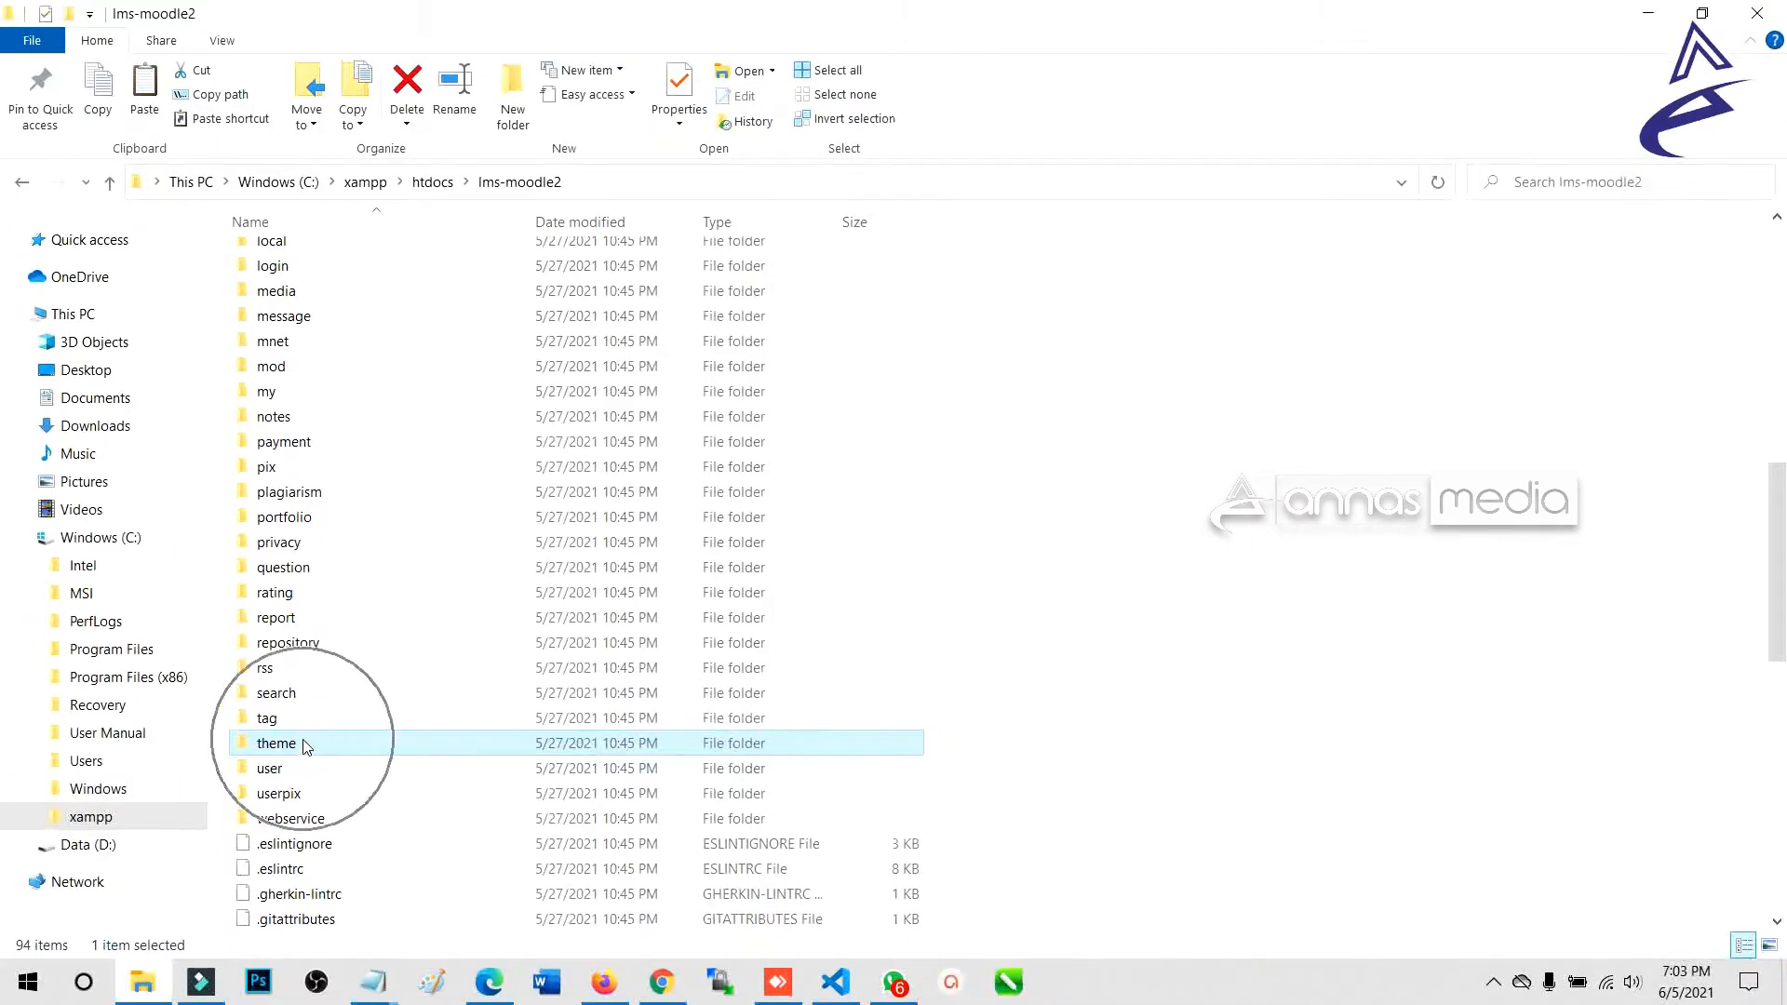
Paste moodle-theme_moove-master into lms-moodle2\theme and verify its 26 files arrived.
double_click(306, 745)
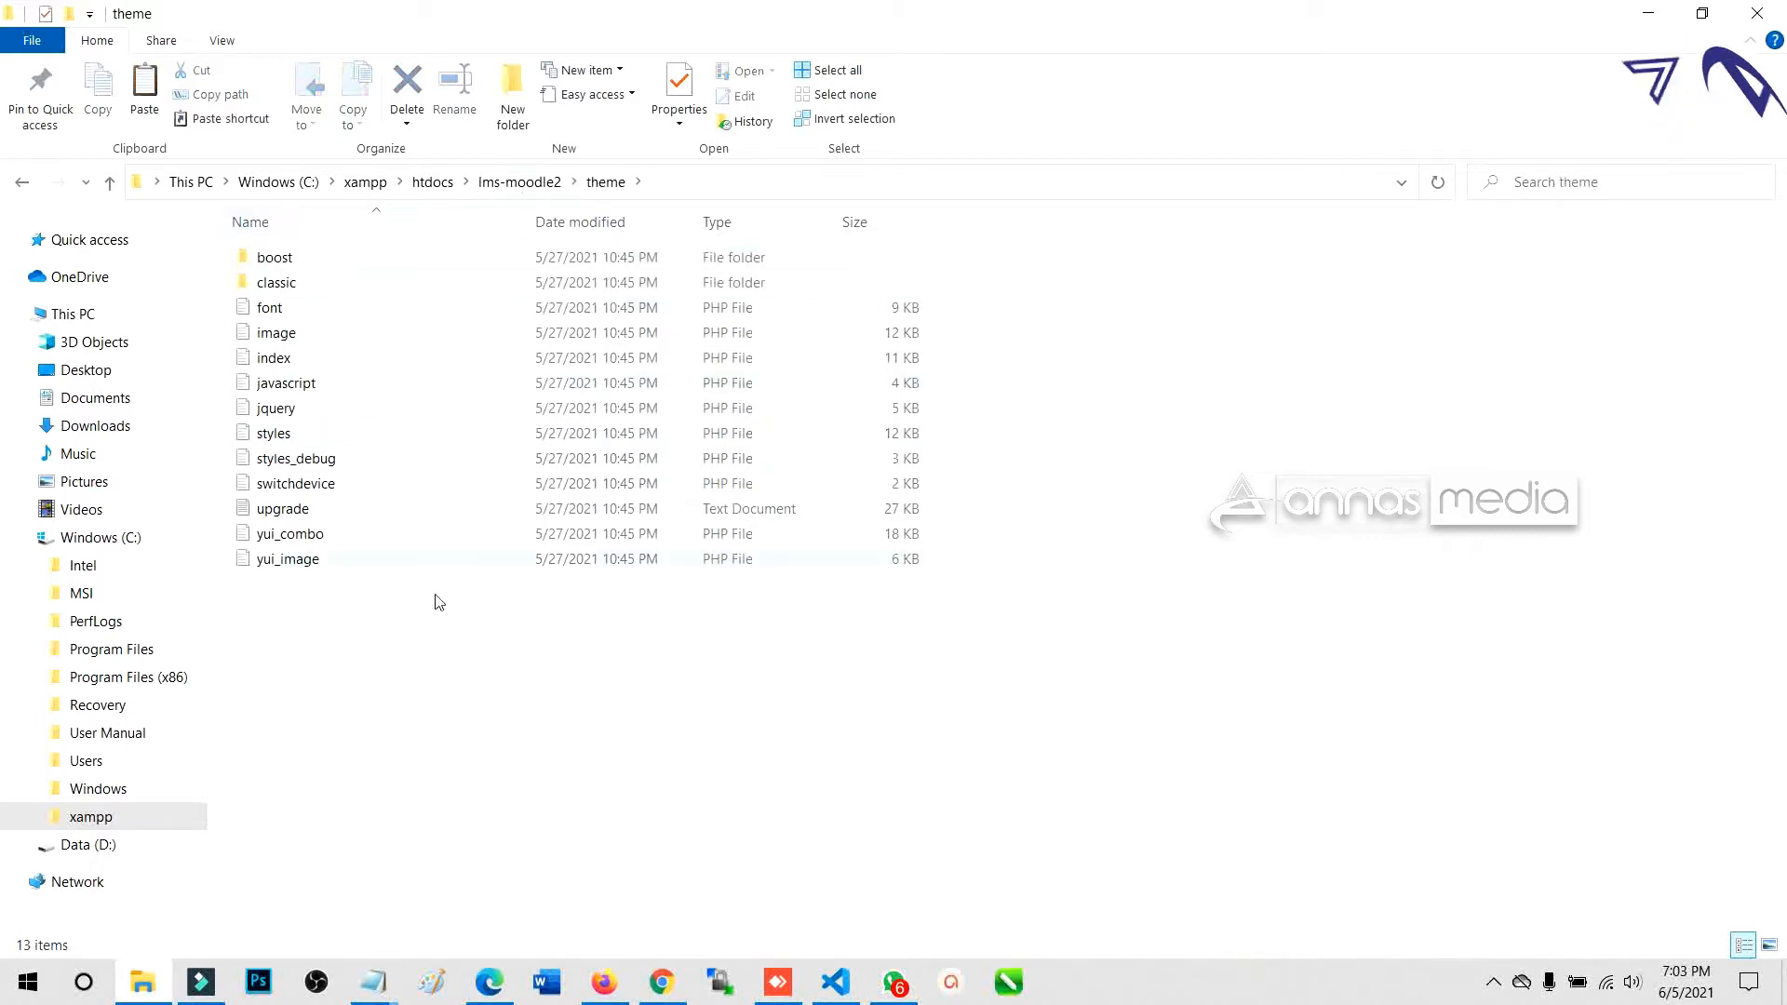
right_click(330, 733)
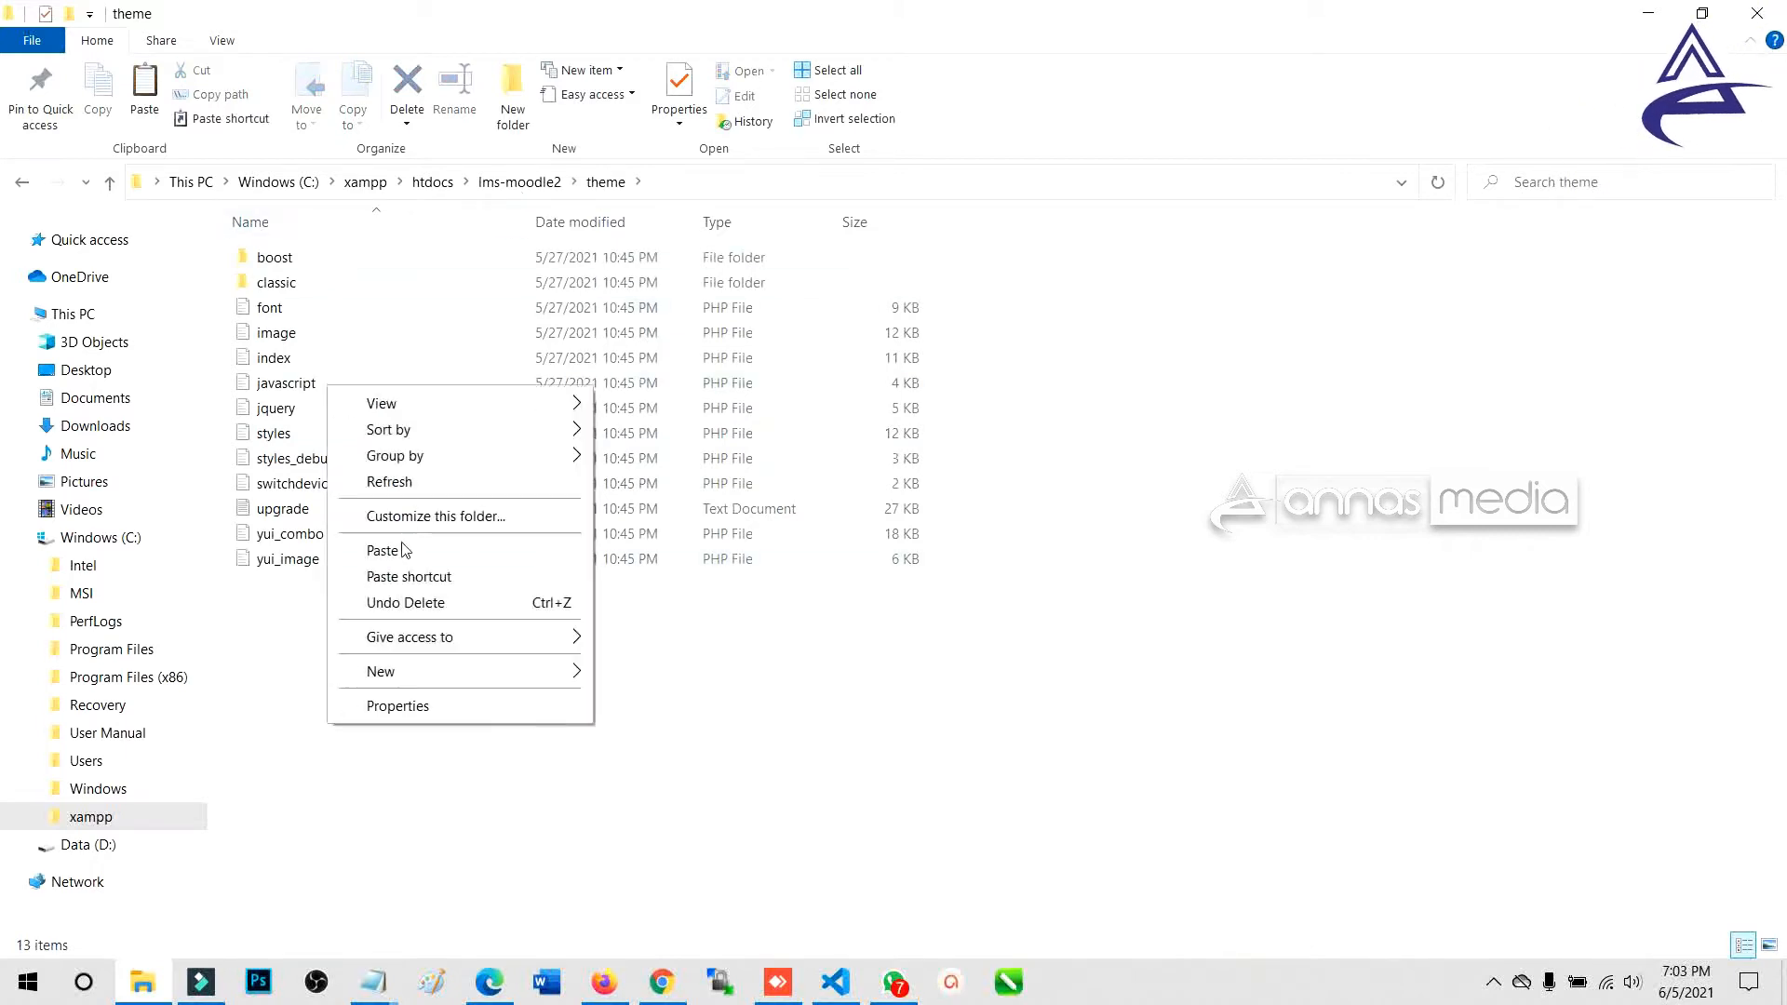
click(402, 549)
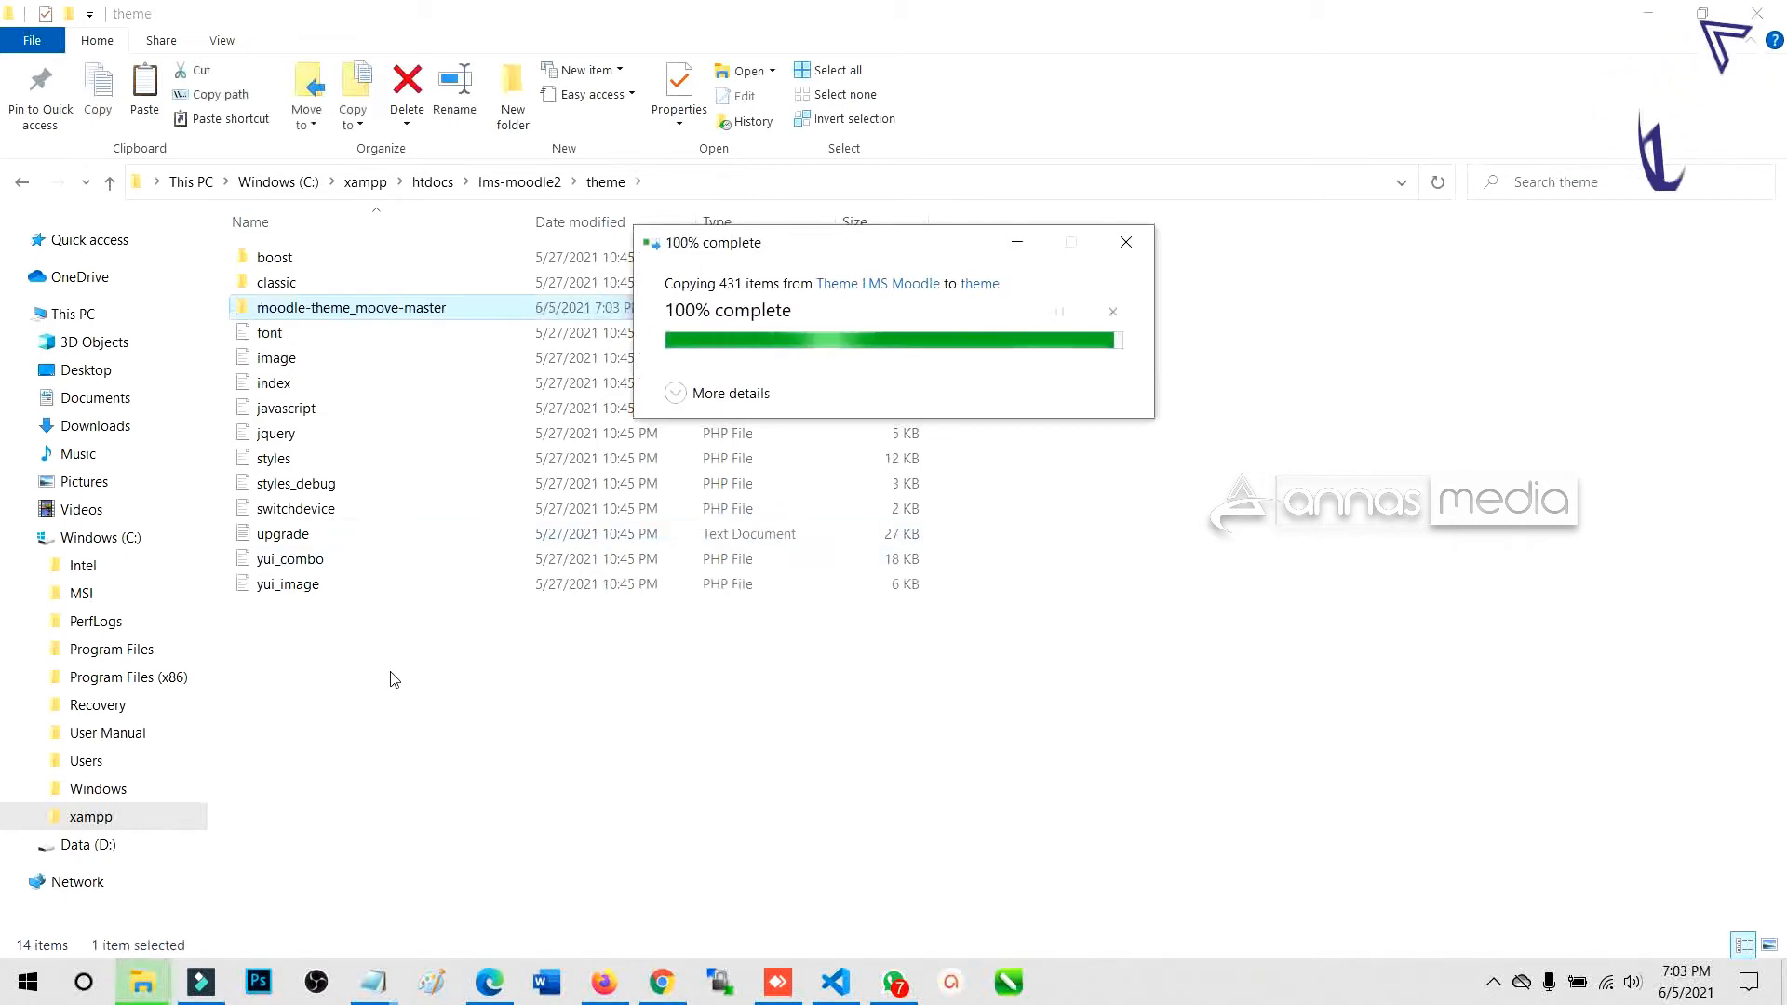
double_click(377, 308)
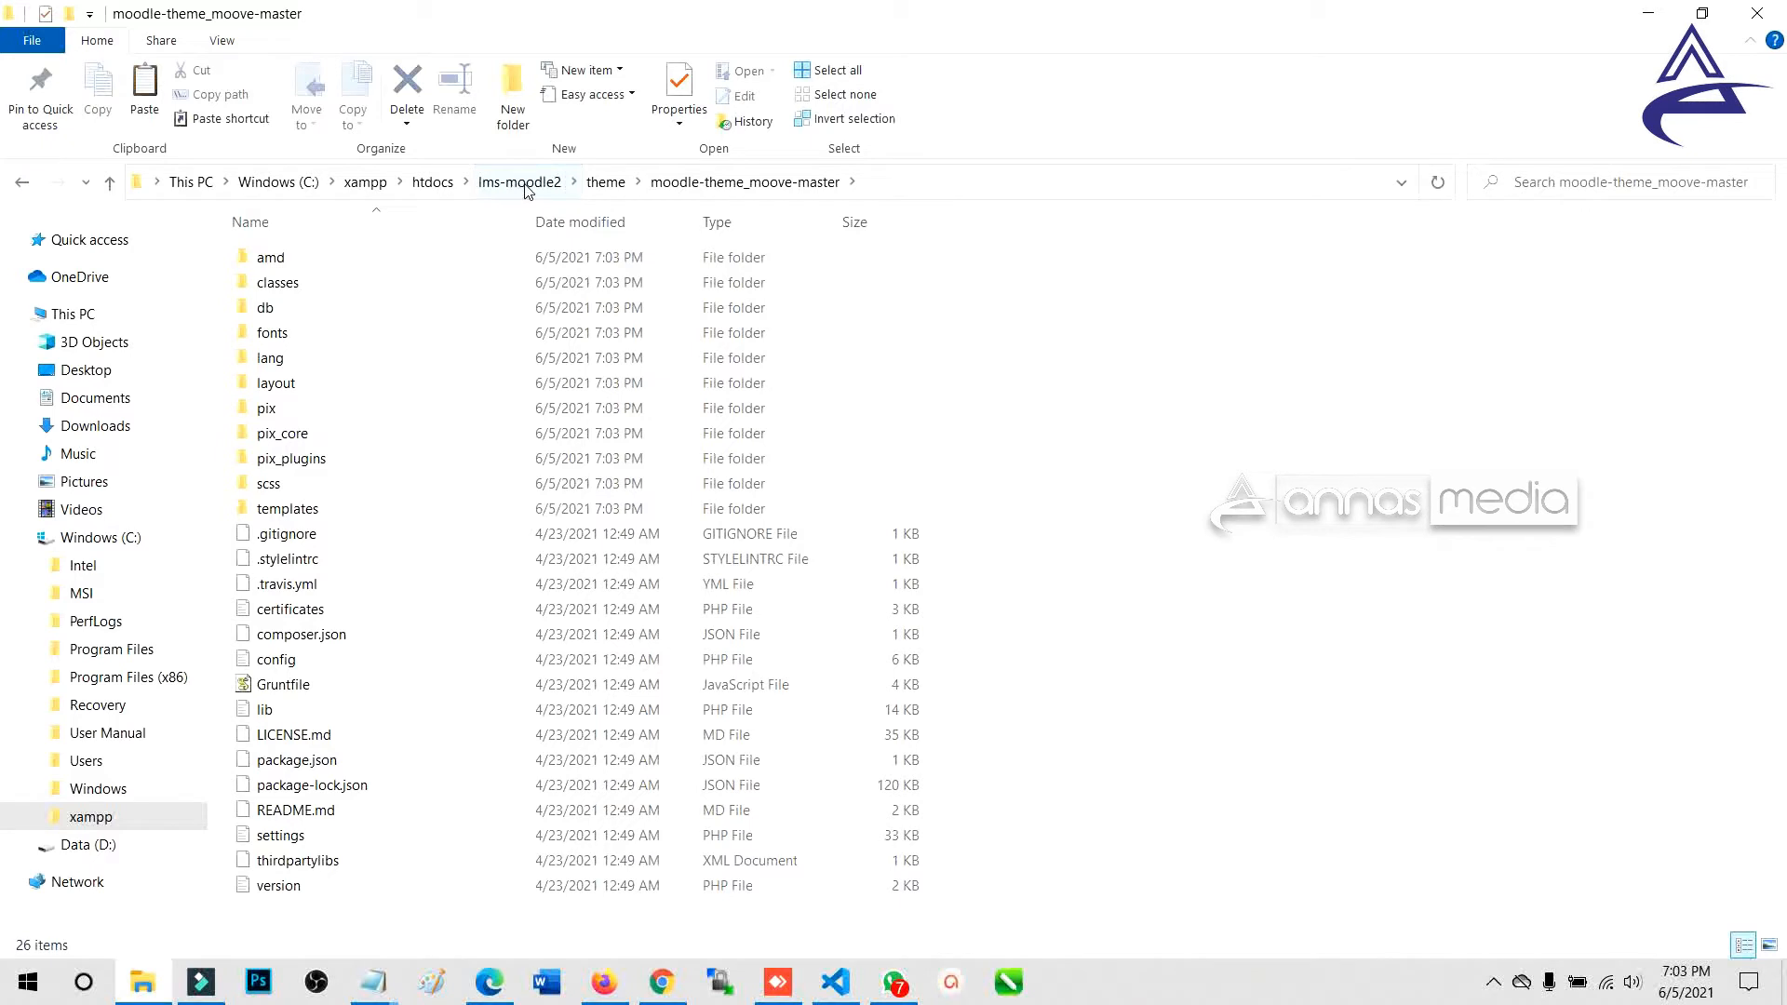
click(605, 182)
right_click(392, 780)
click(454, 539)
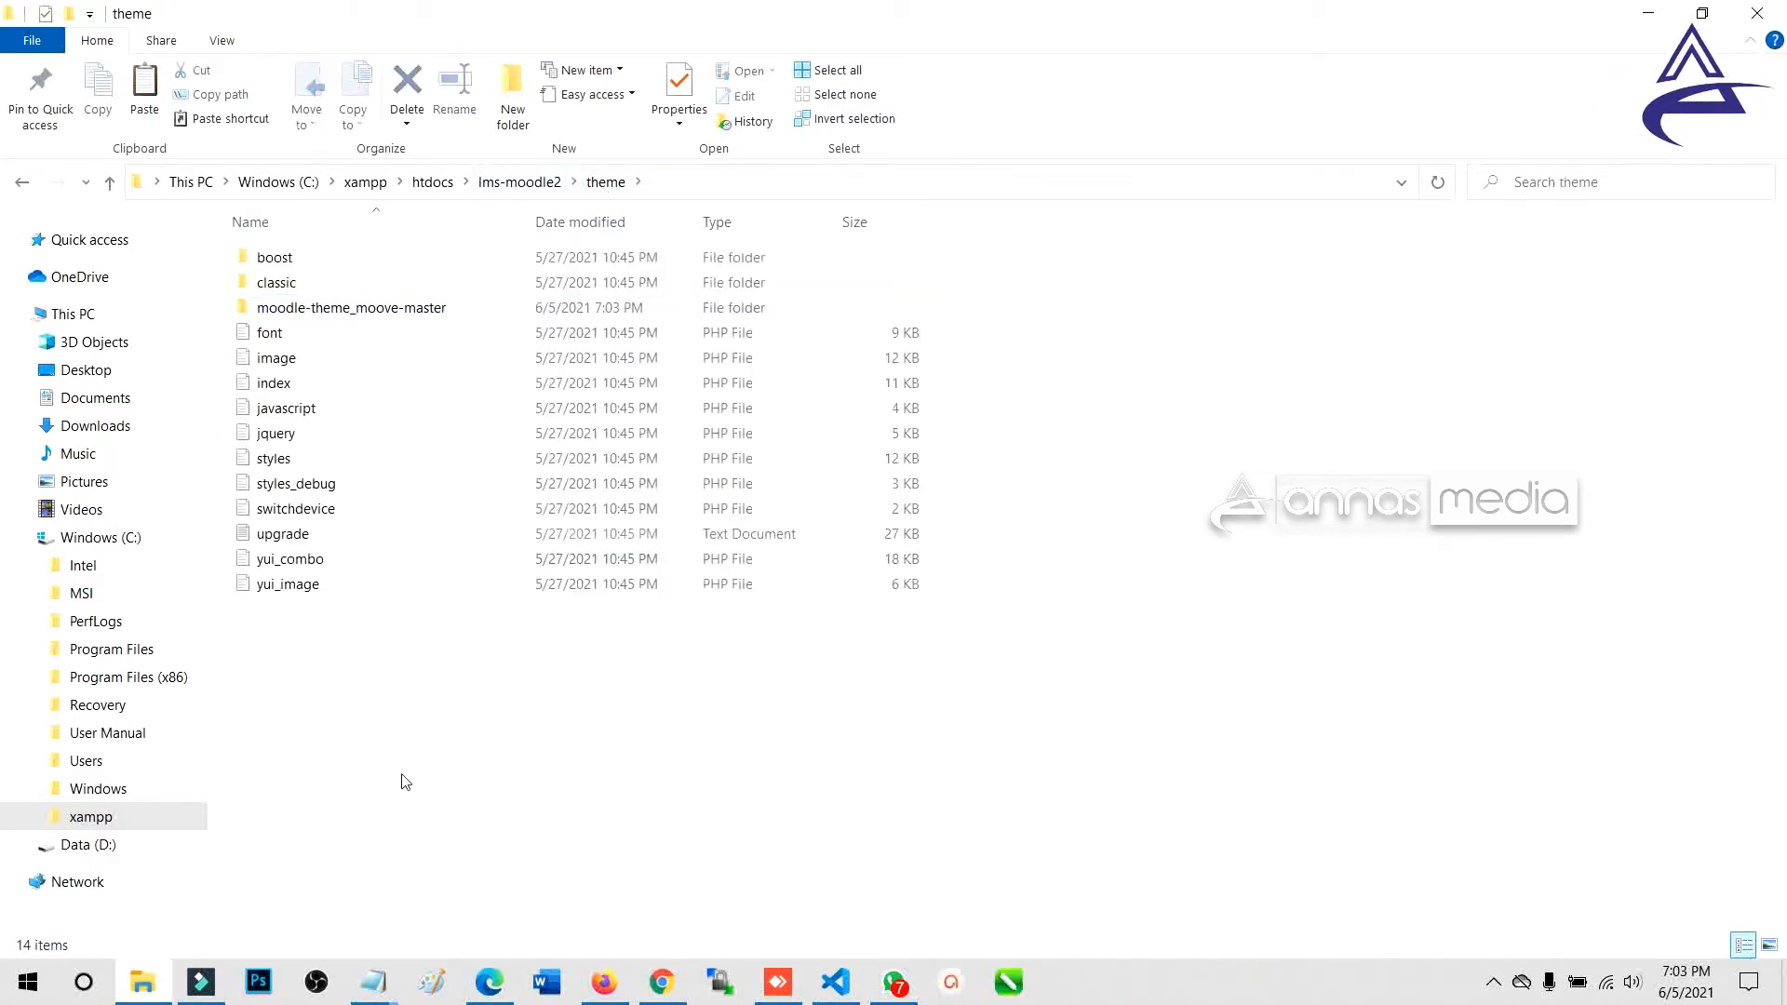
Bring Firefox forward on the Sistem E-Learning tab and reload the local Moodle page.
mouse_move(611, 992)
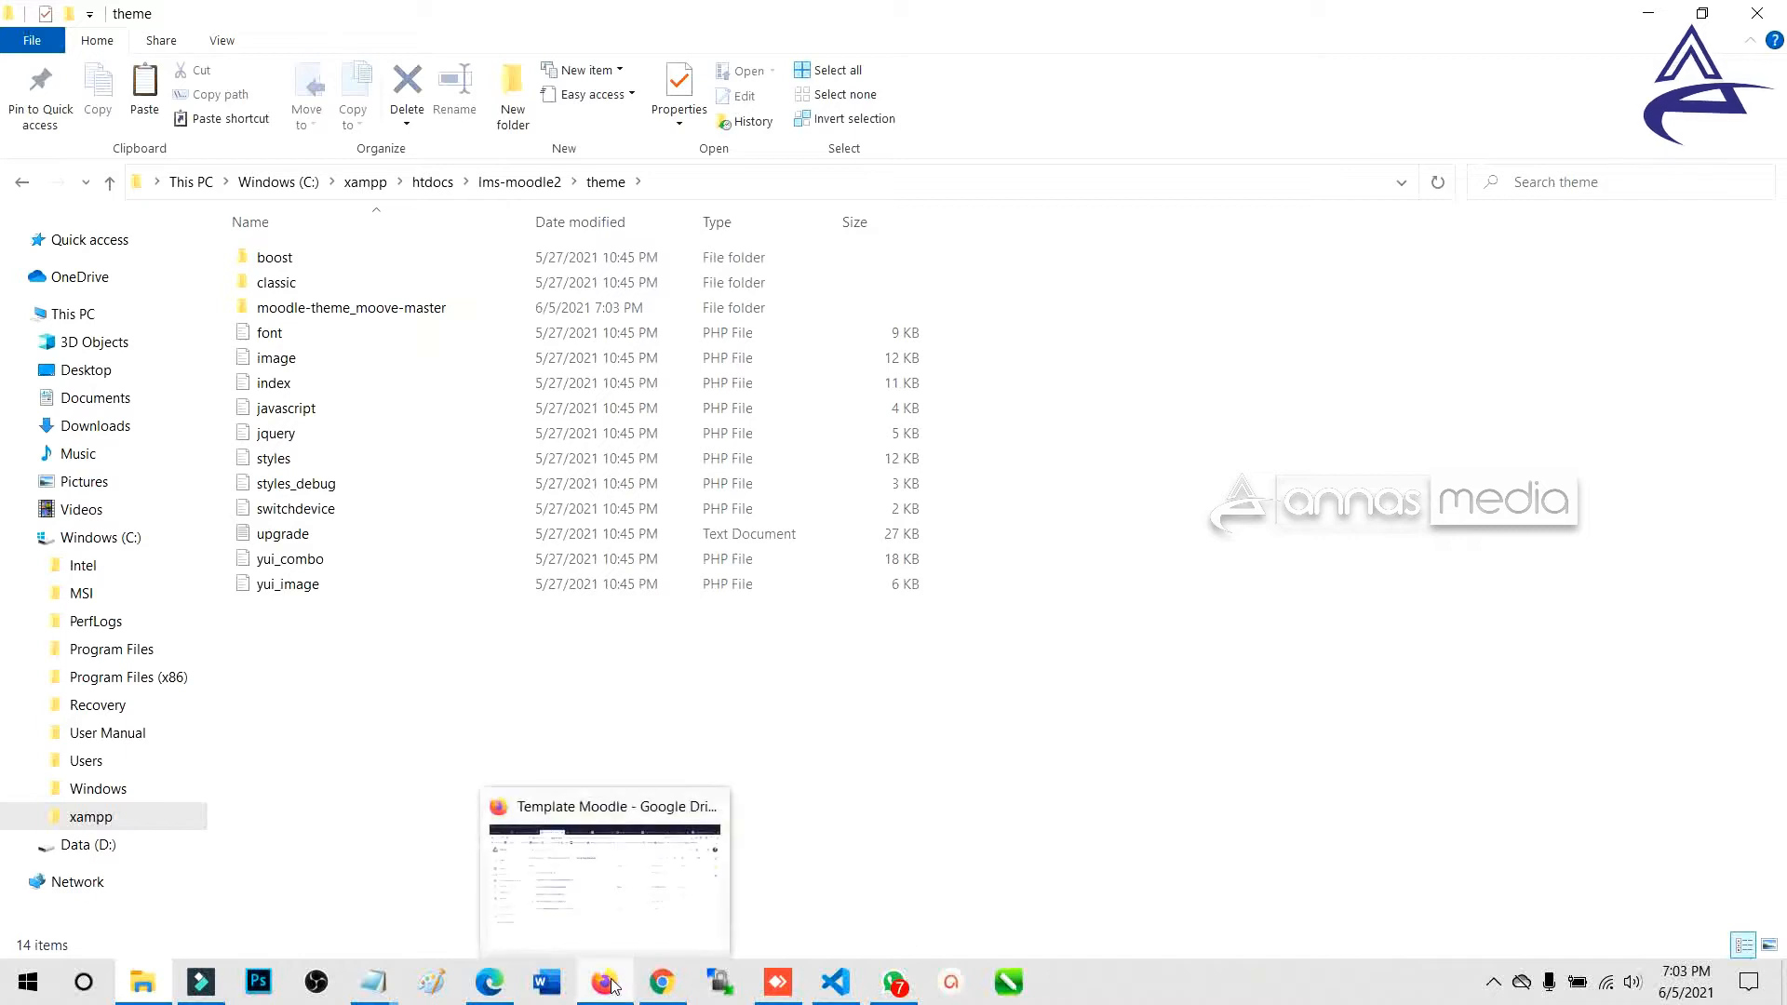
click(597, 888)
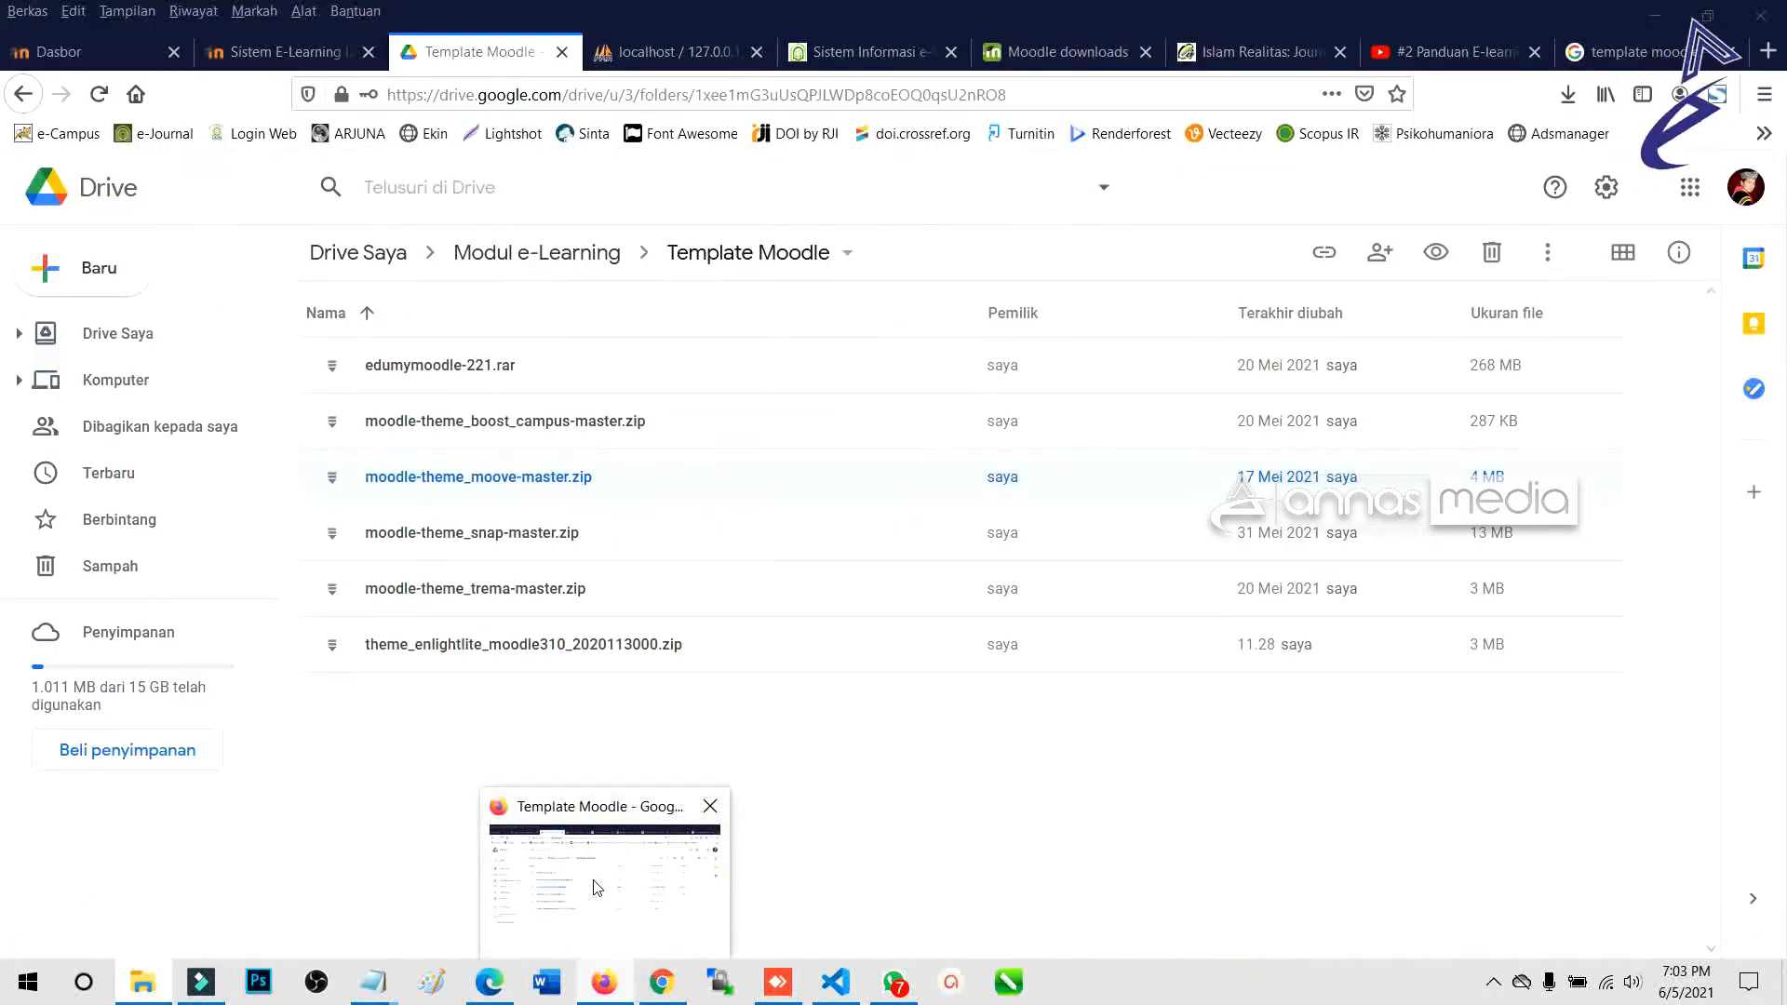
click(263, 37)
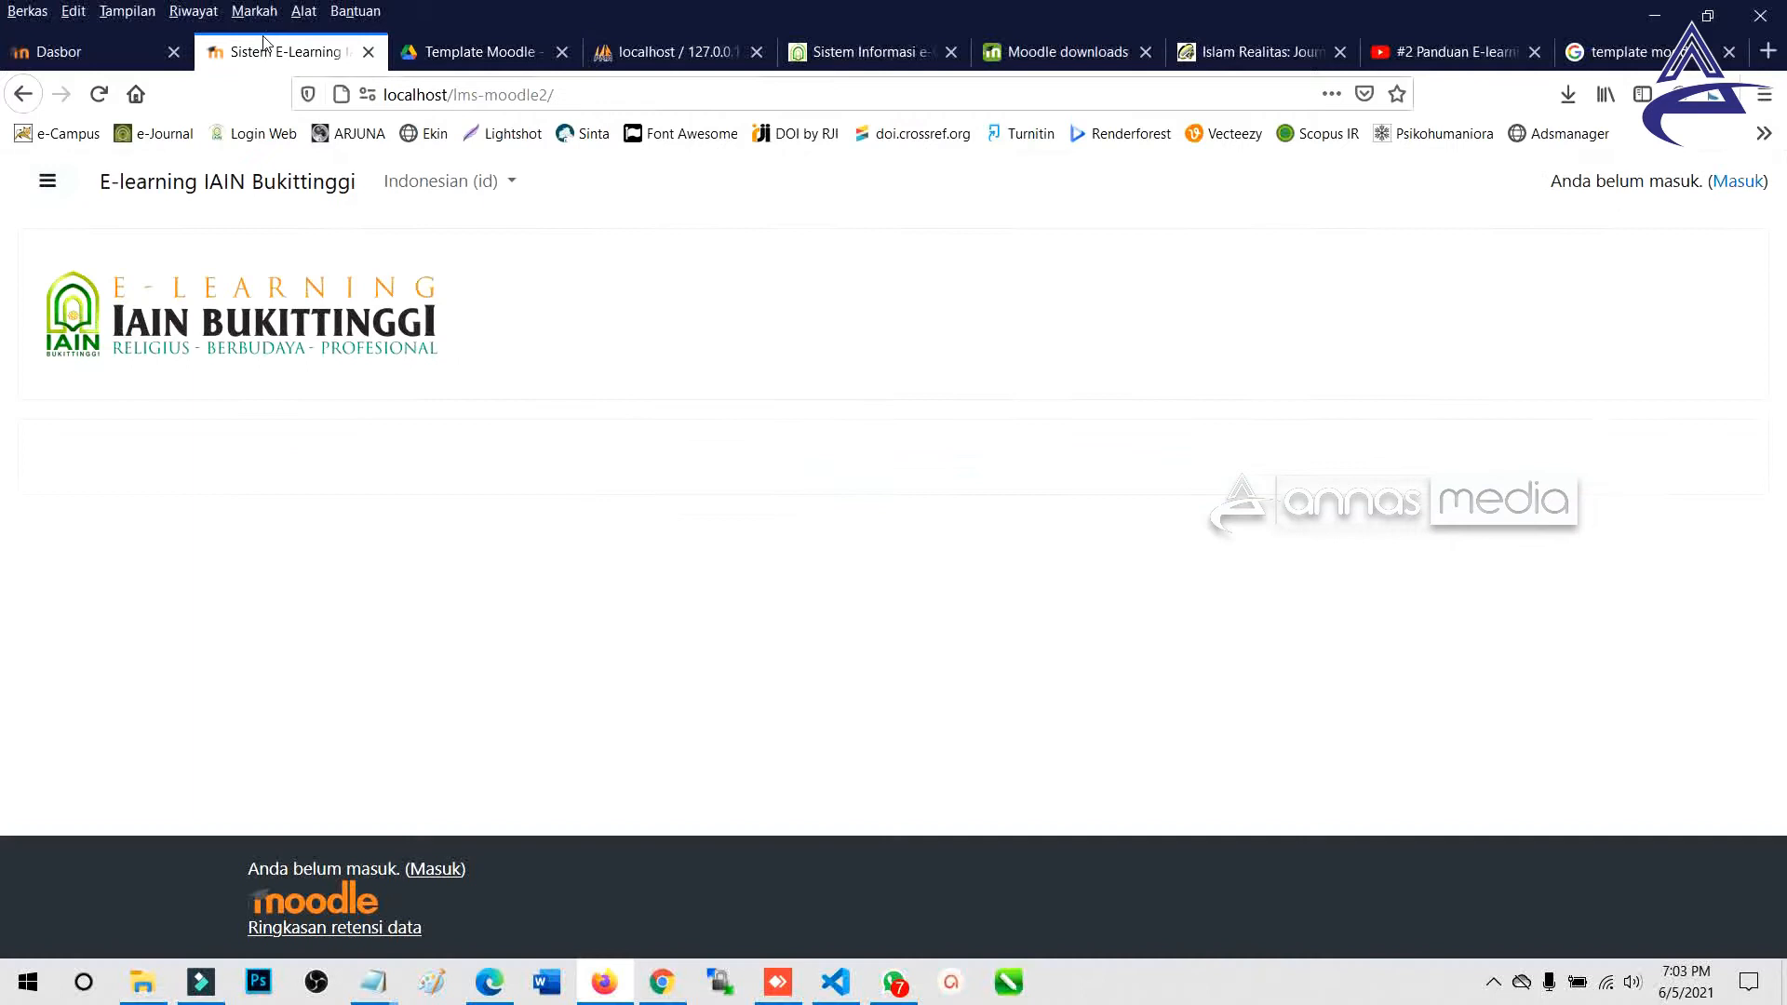
click(579, 96)
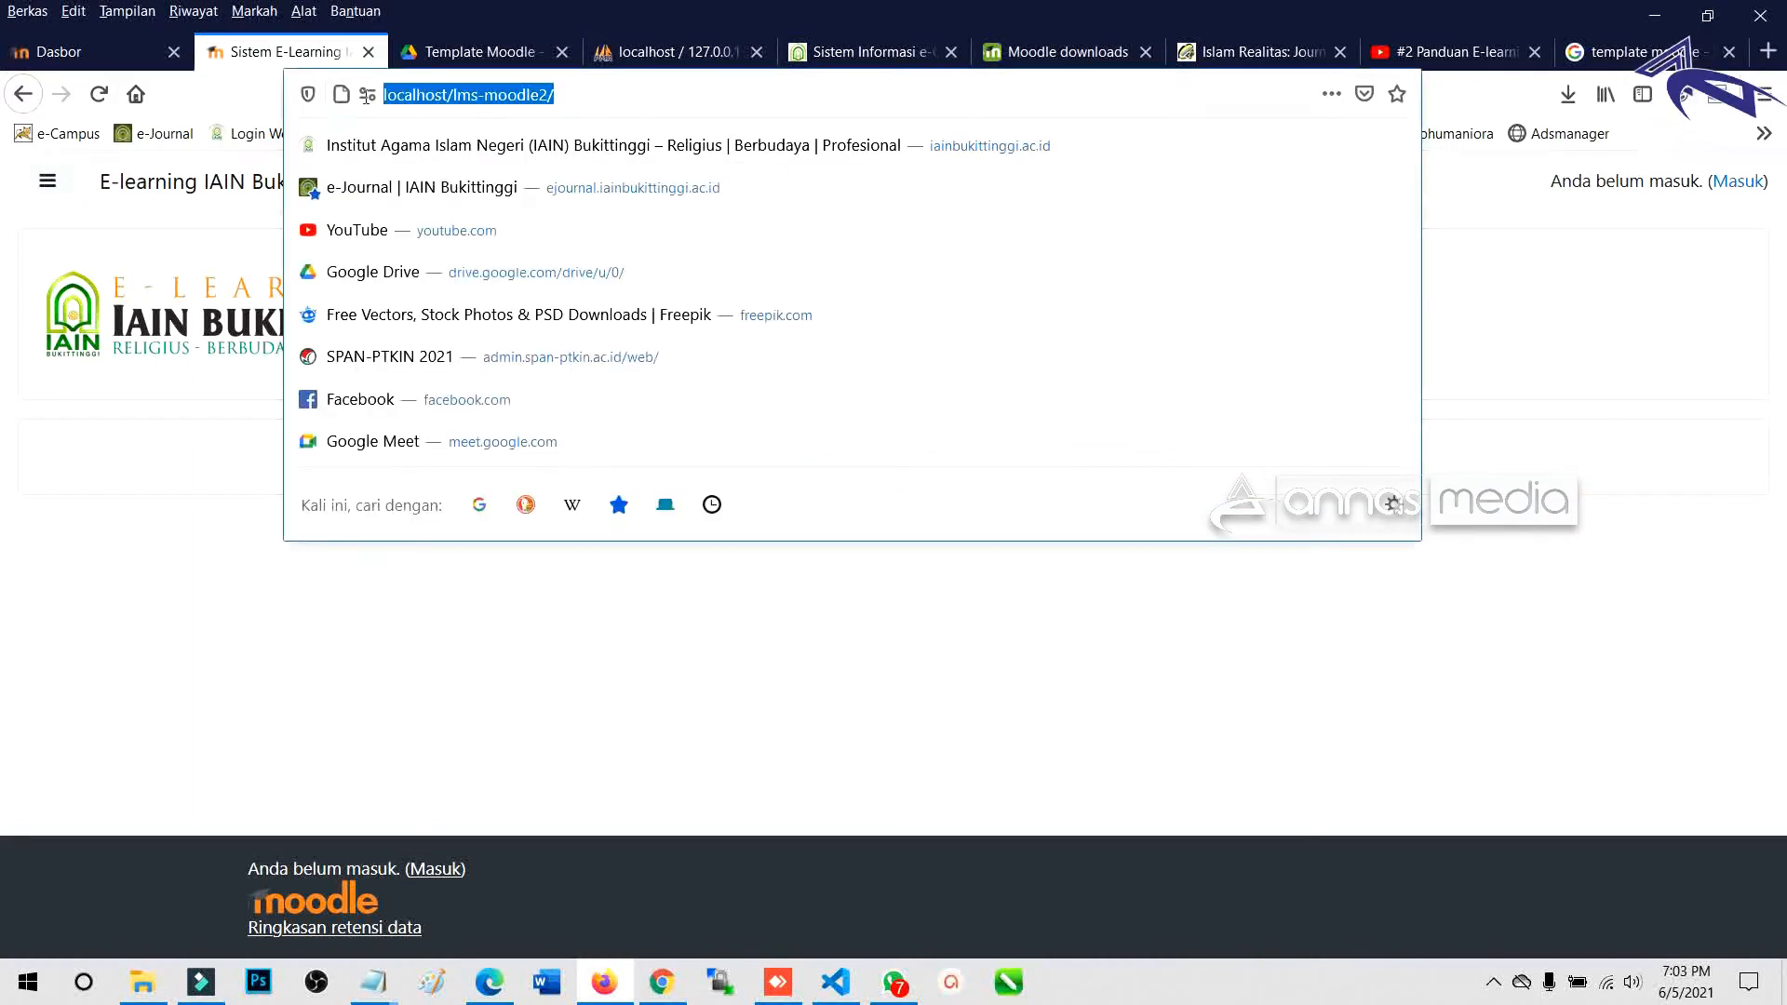
click(584, 97)
mouse_move(585, 97)
mouse_down()
mouse_move(383, 98)
mouse_move(576, 101)
mouse_up()
click(576, 100)
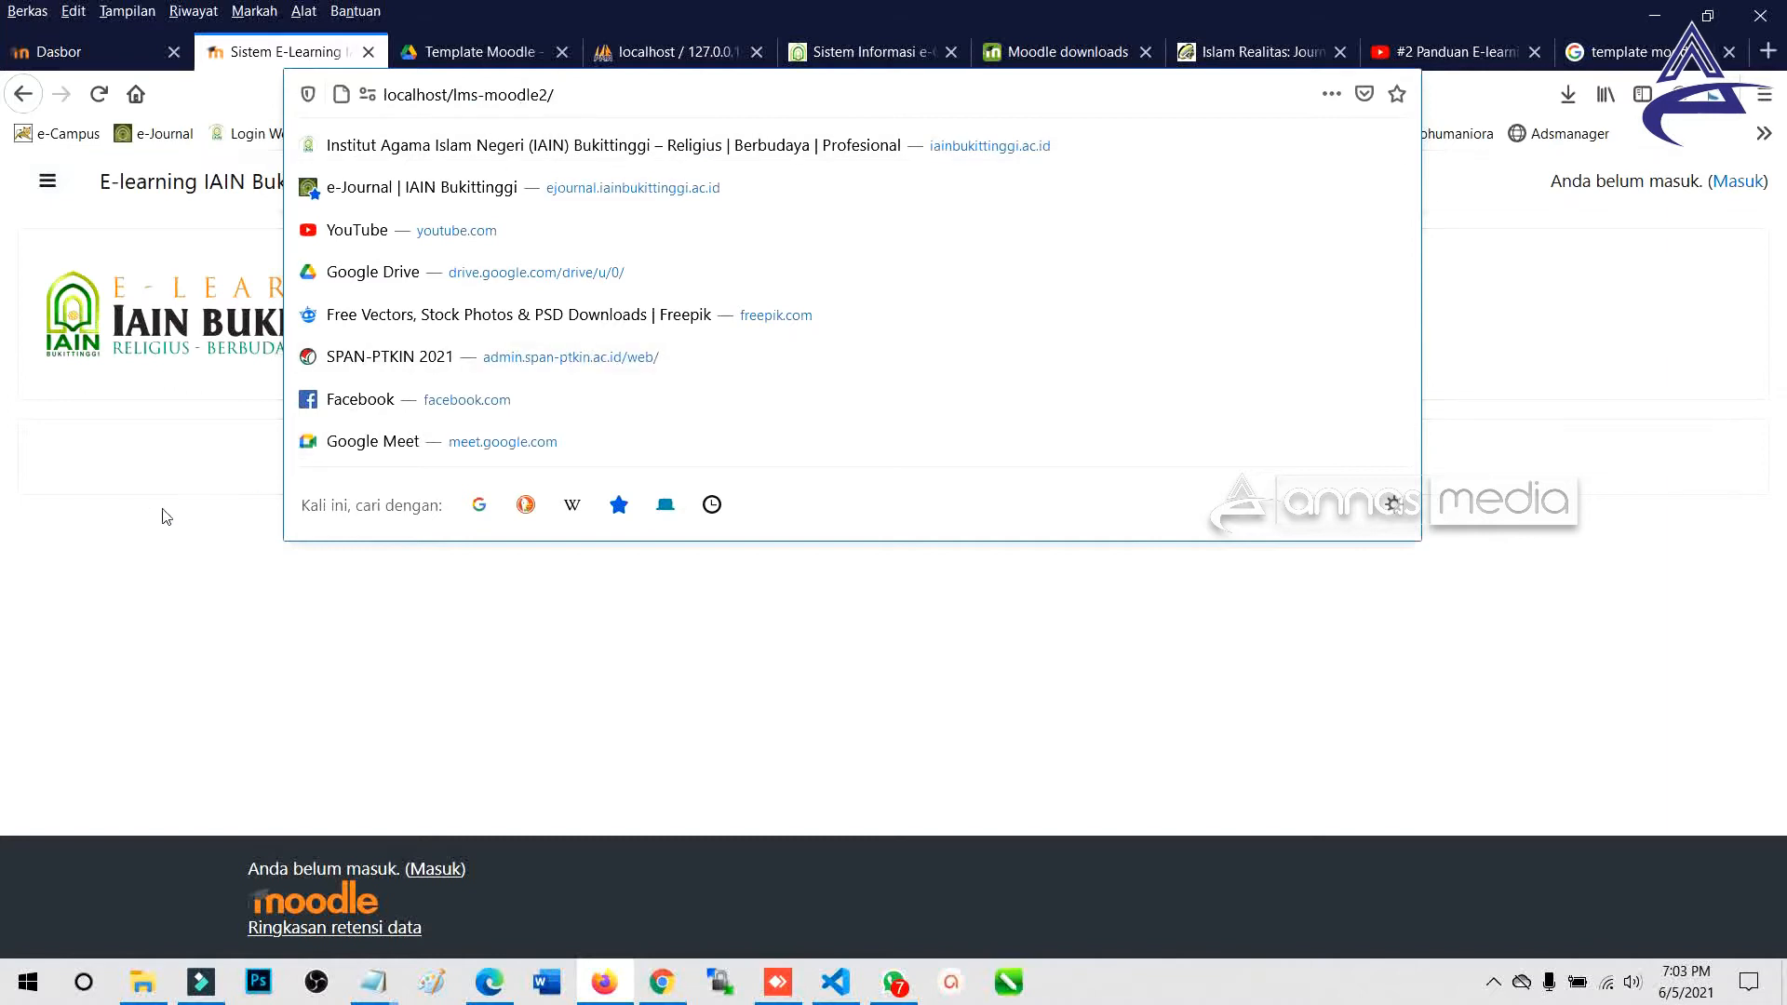
click(89, 502)
click(99, 94)
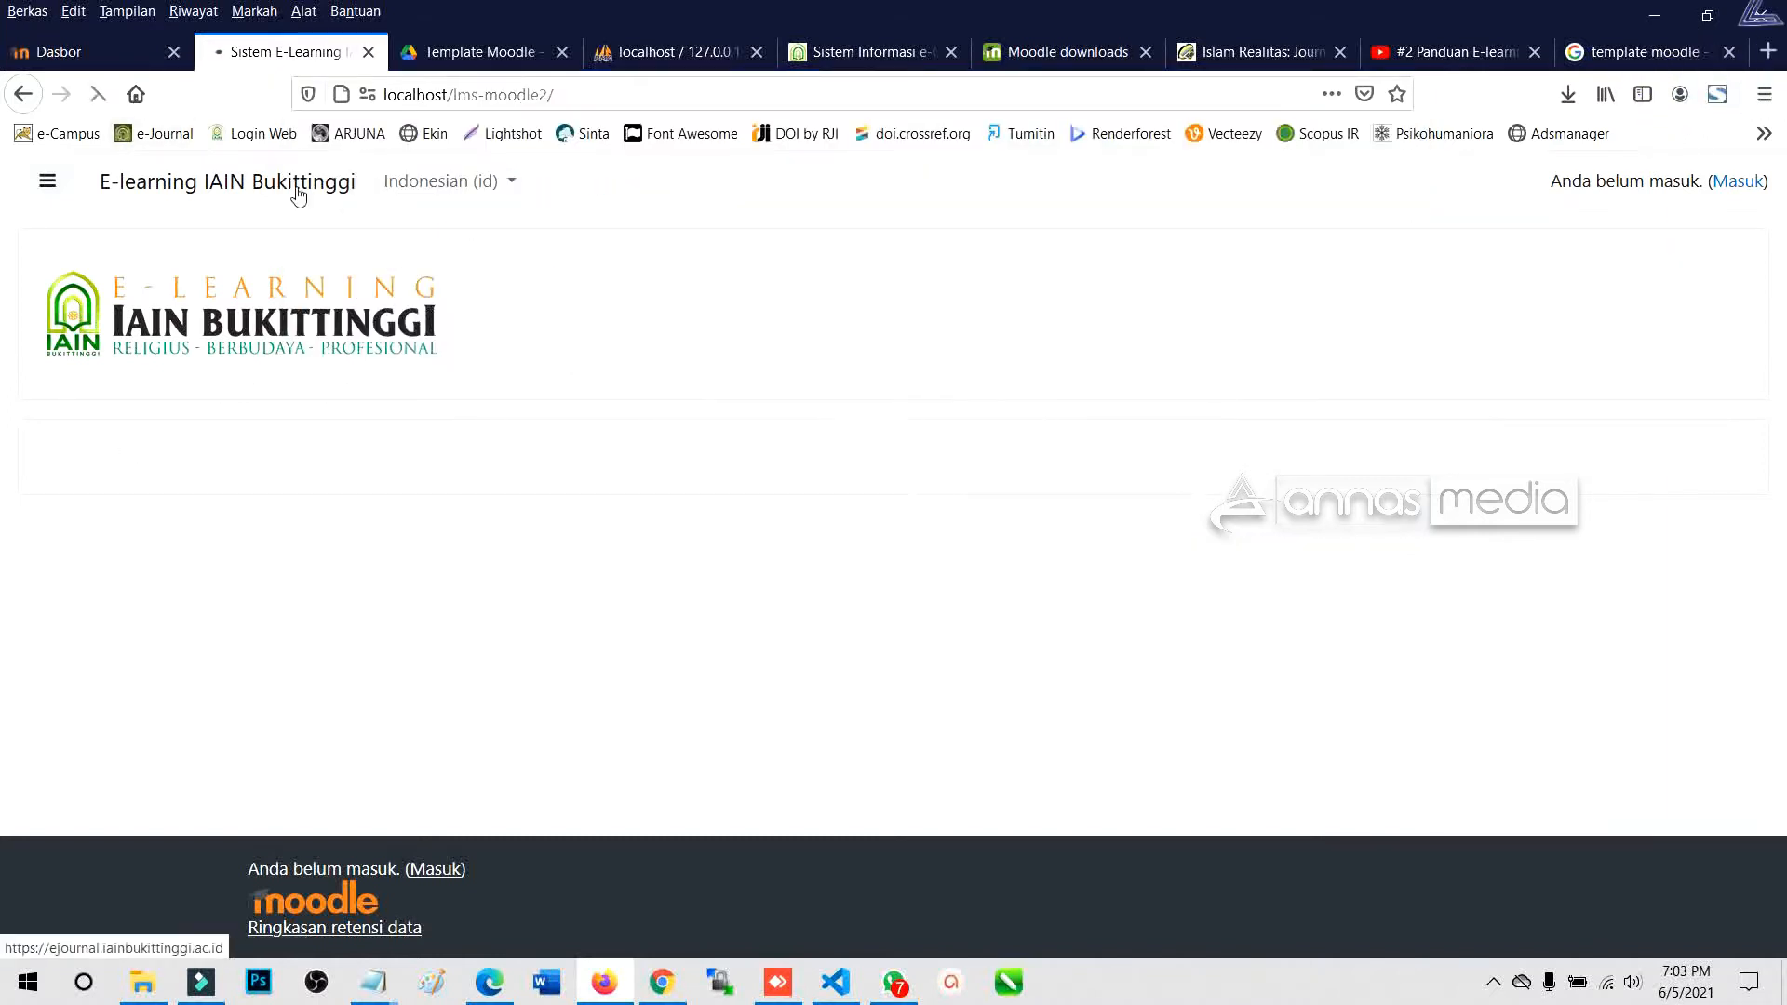
click(589, 96)
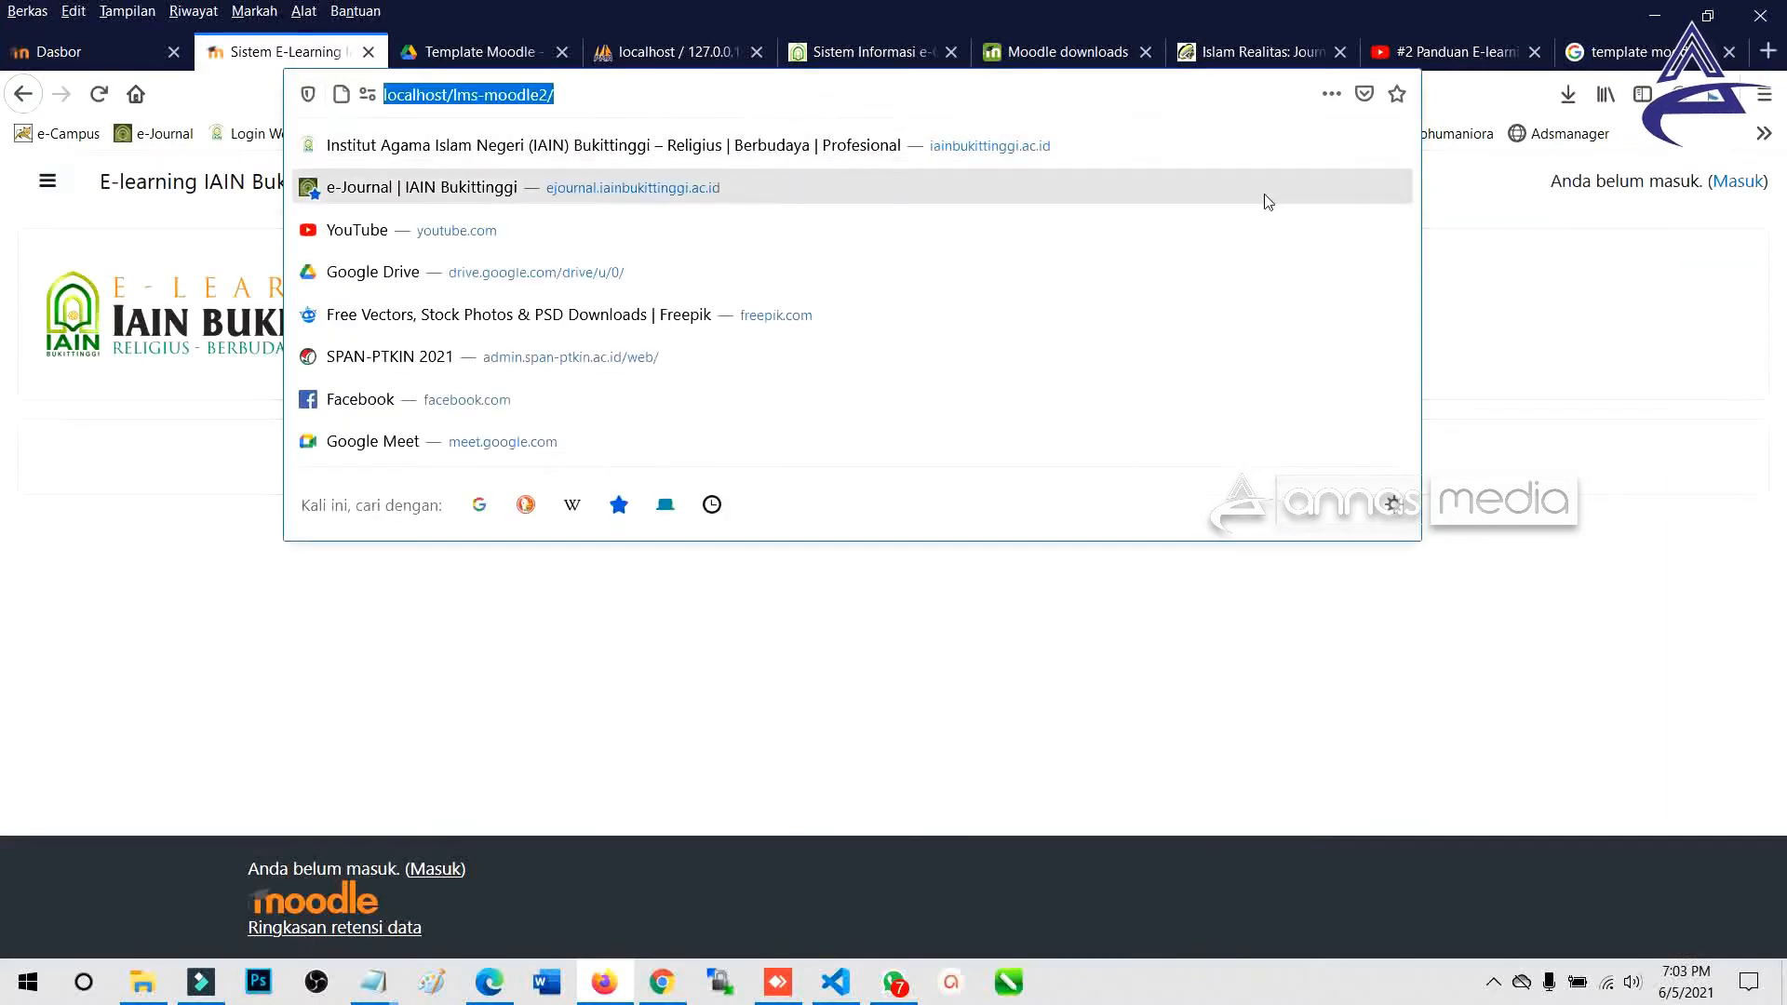
Log in to lms-moodle2 as administrator using the saved credentials.
click(1738, 184)
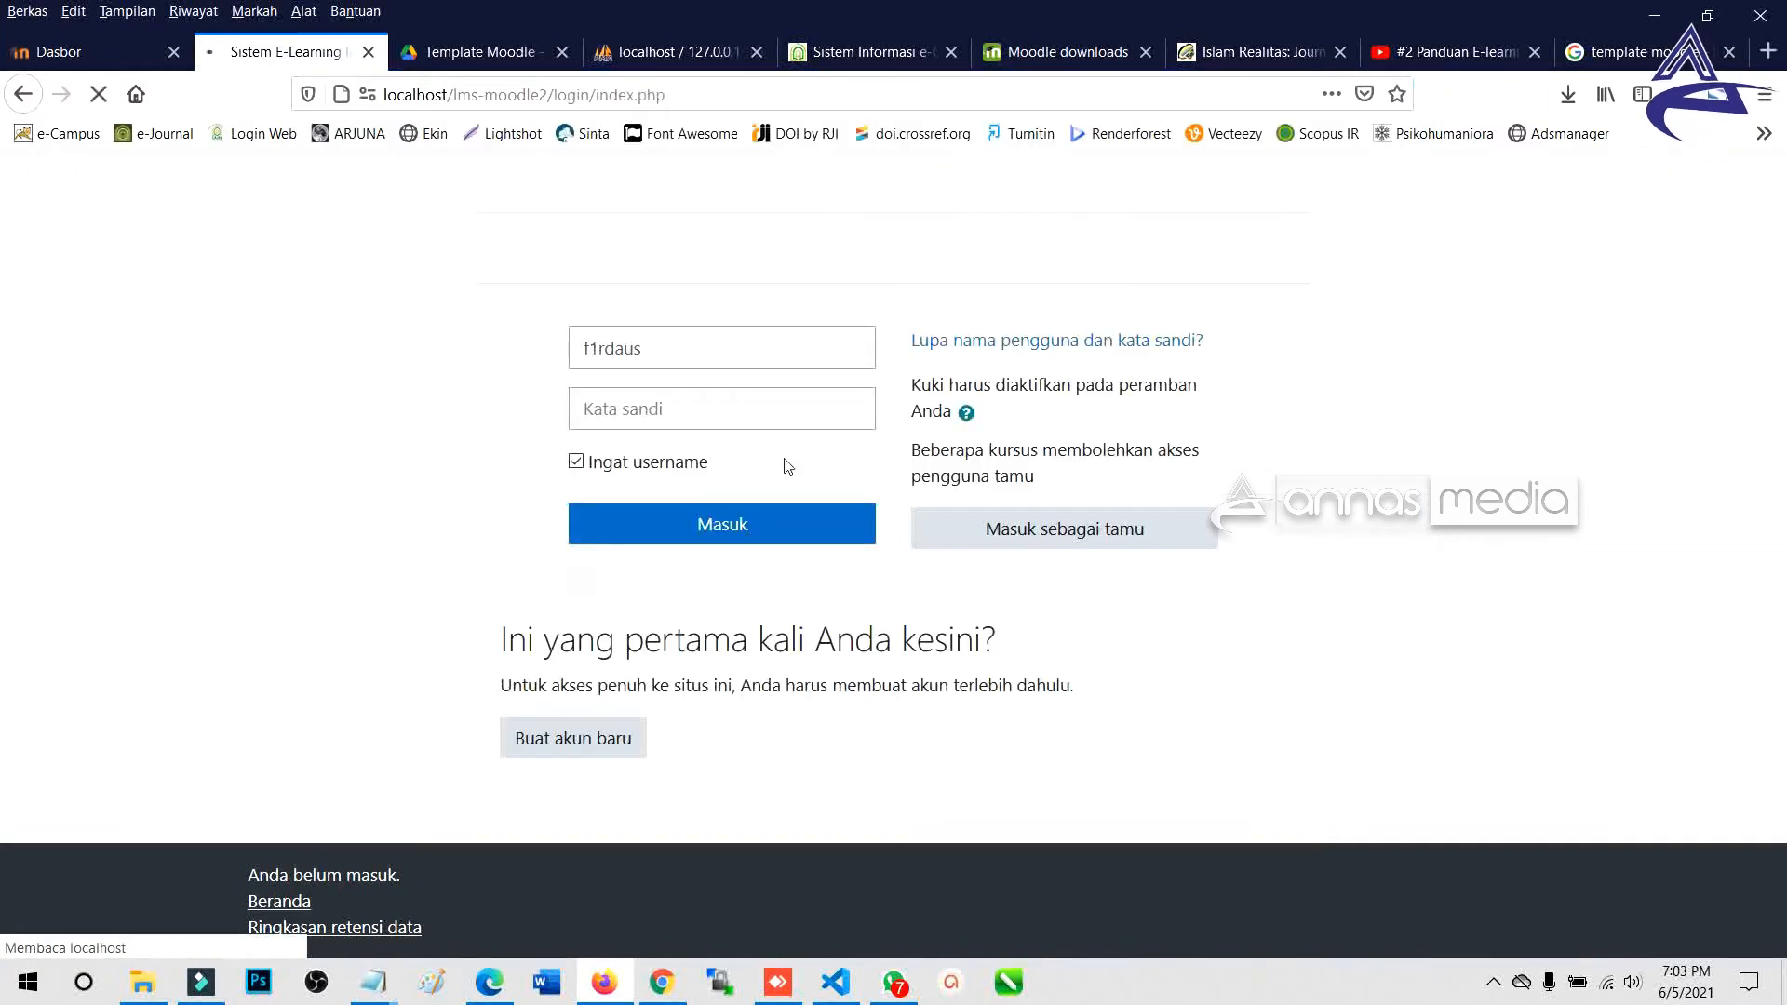
drag(637, 477, 487, 480)
key(ctrl+c)
click(510, 526)
click(600, 535)
key(ctrl+v)
click(455, 567)
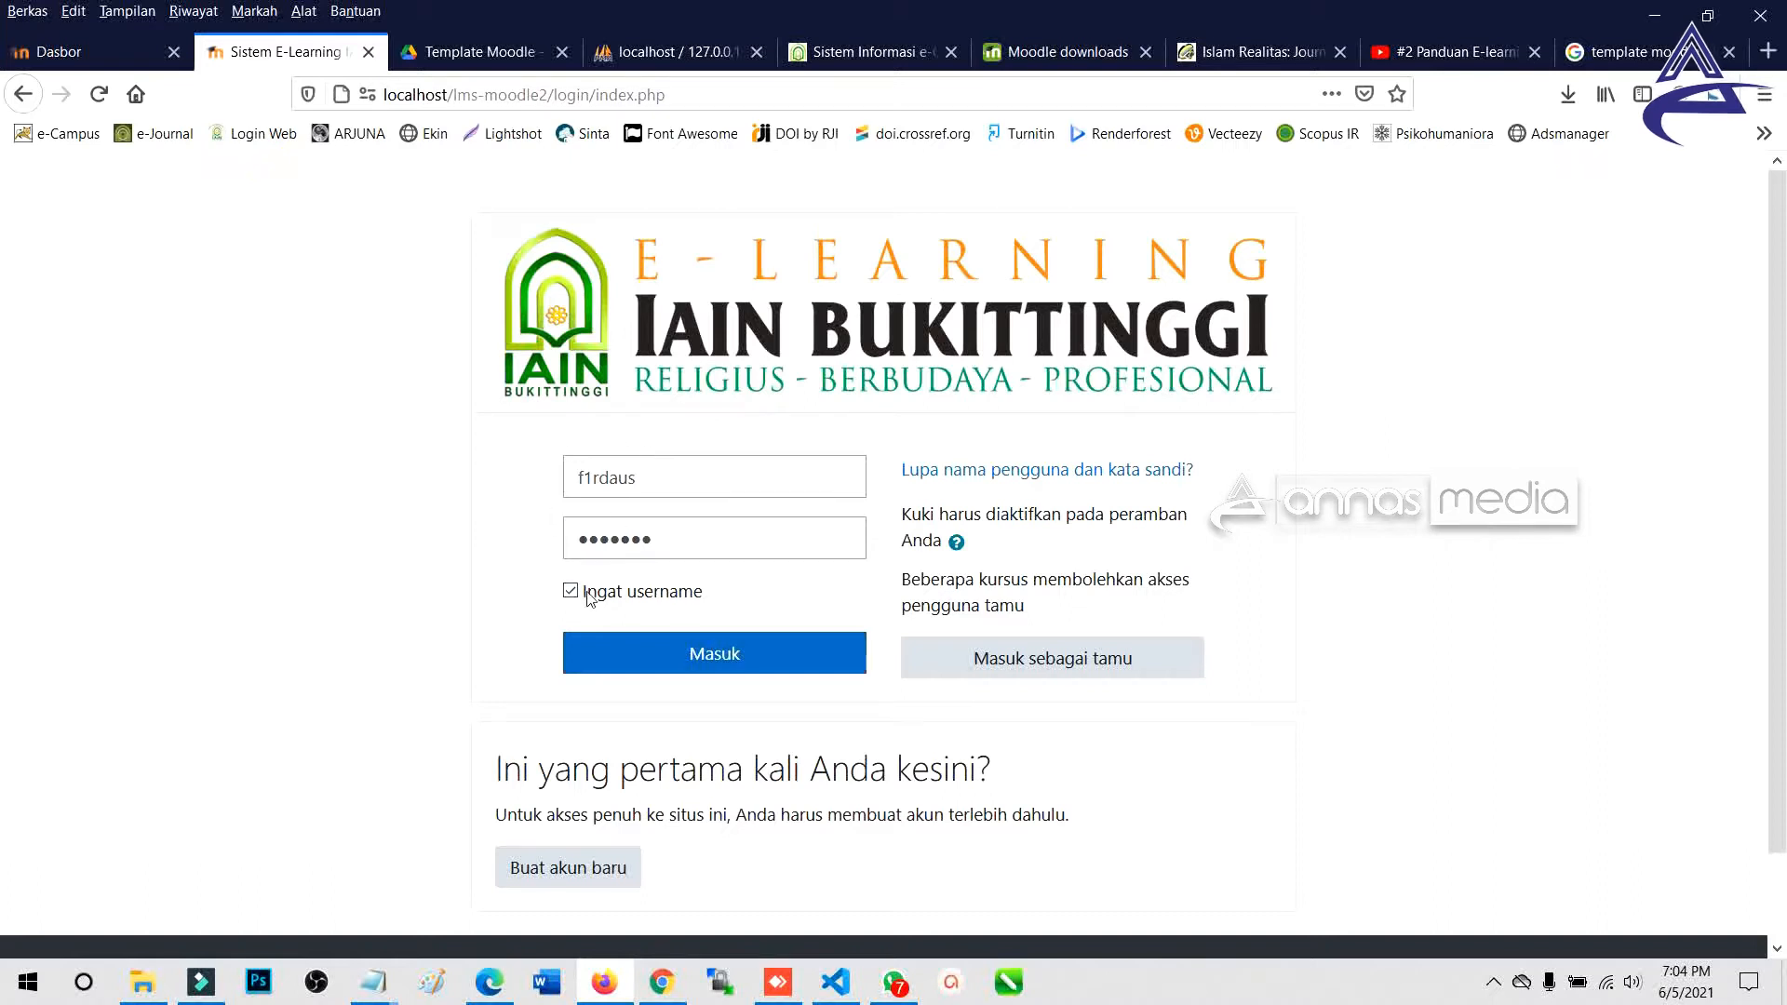
click(715, 653)
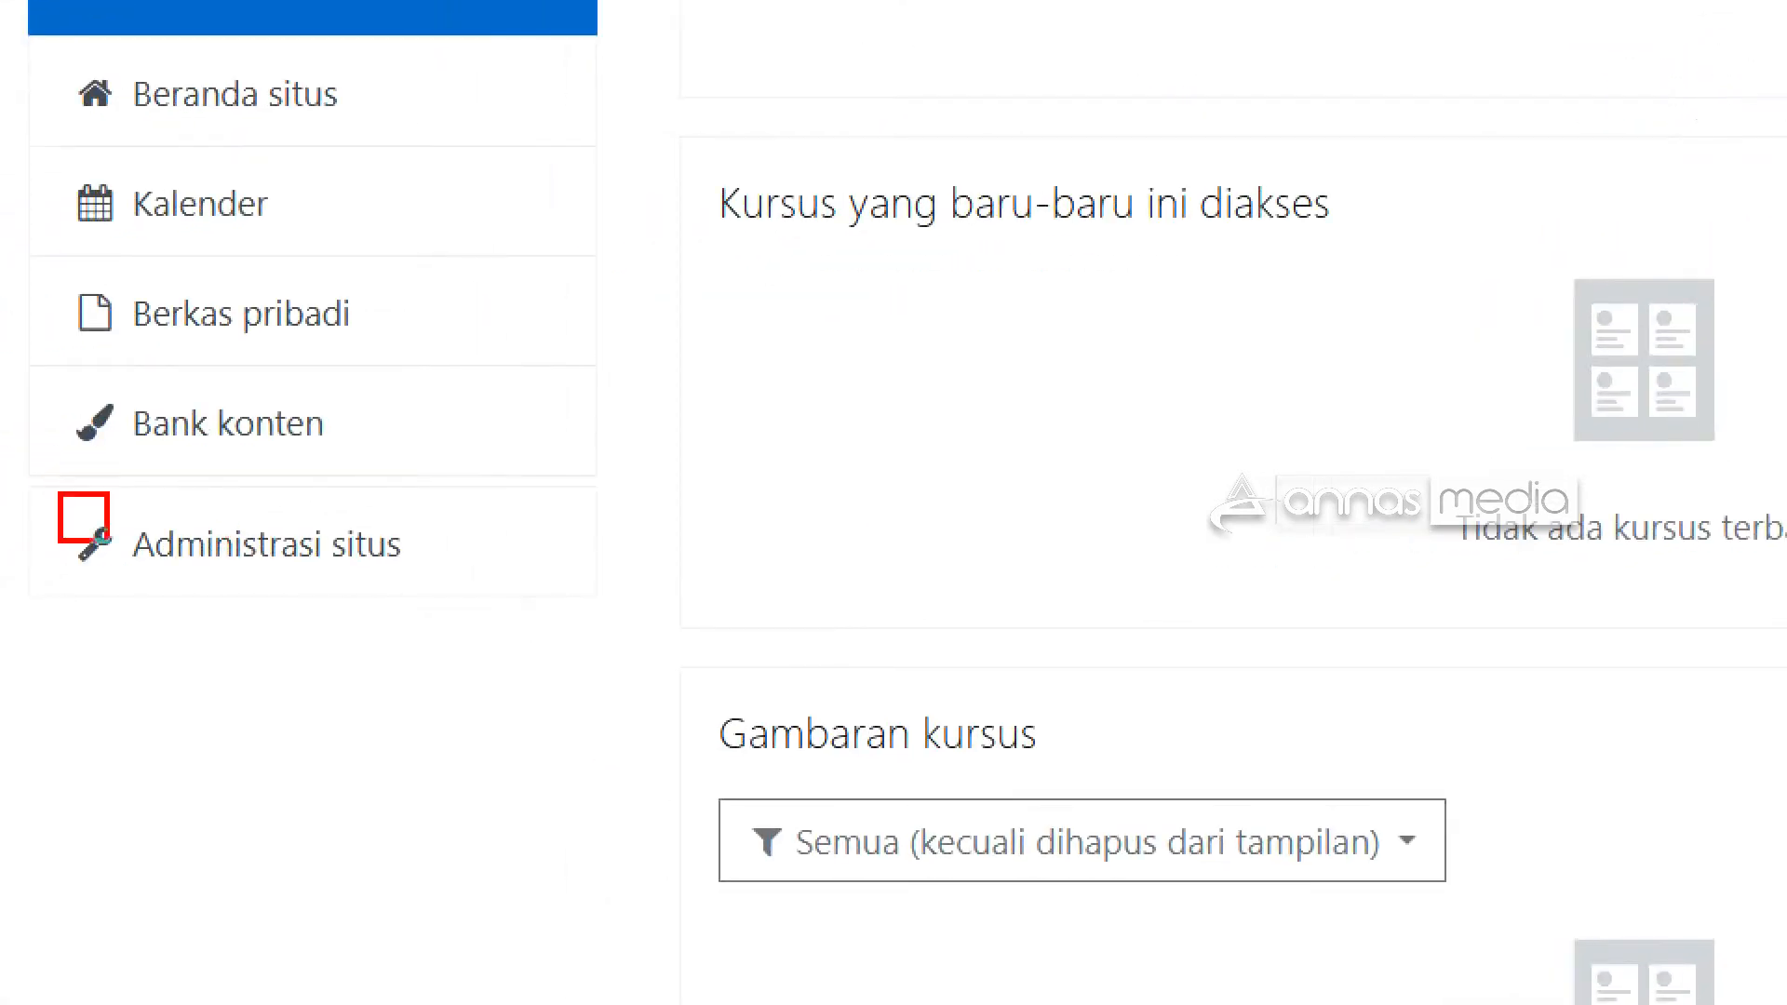
Go to Administrasi situs and open the Tampilan (Appearance) settings category.
click(243, 561)
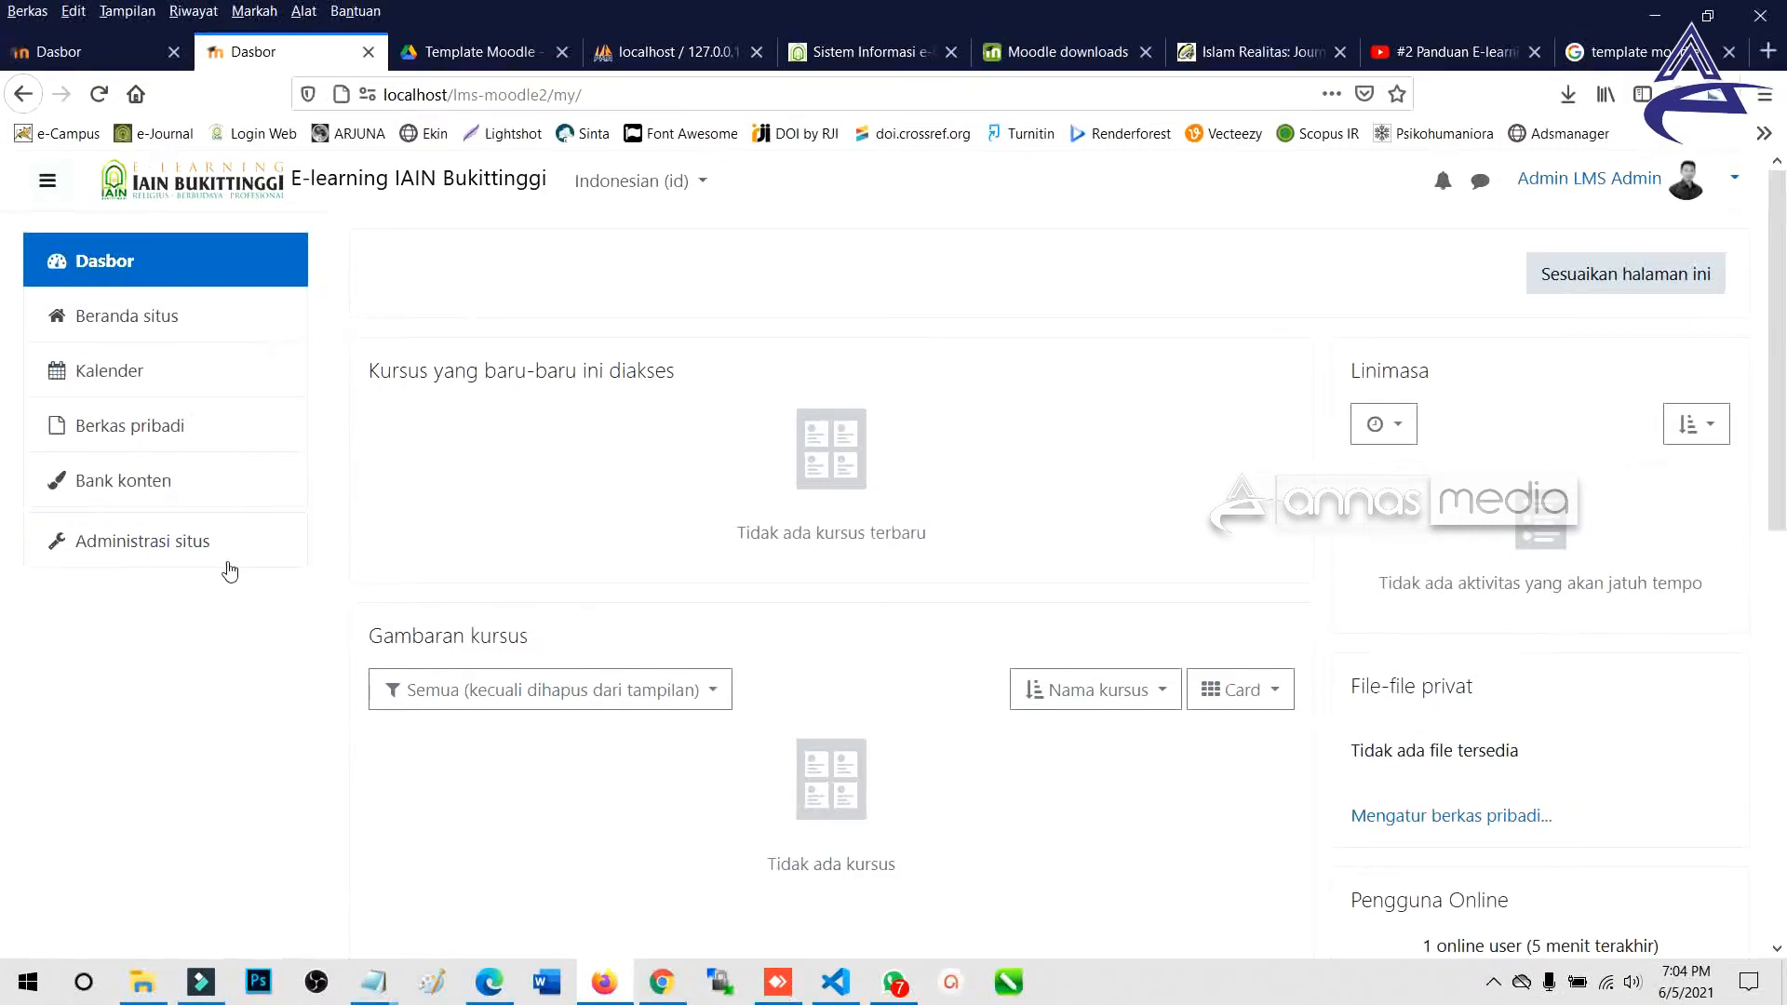
click(518, 568)
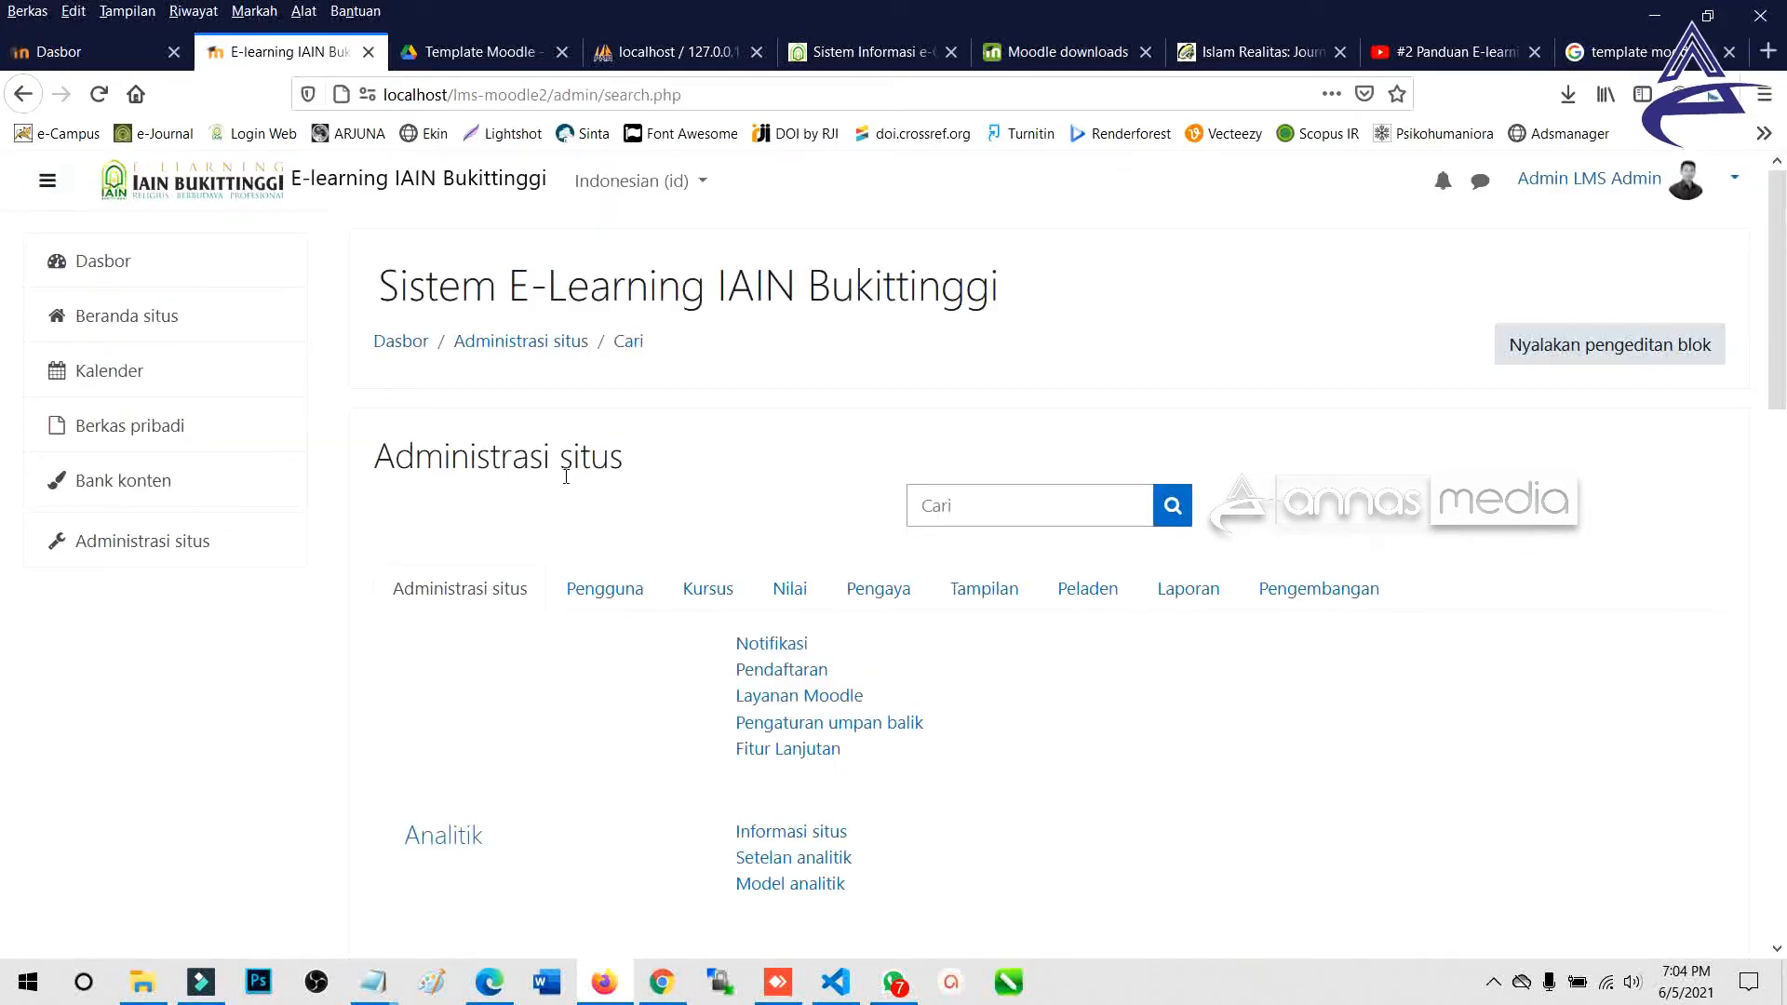
click(977, 603)
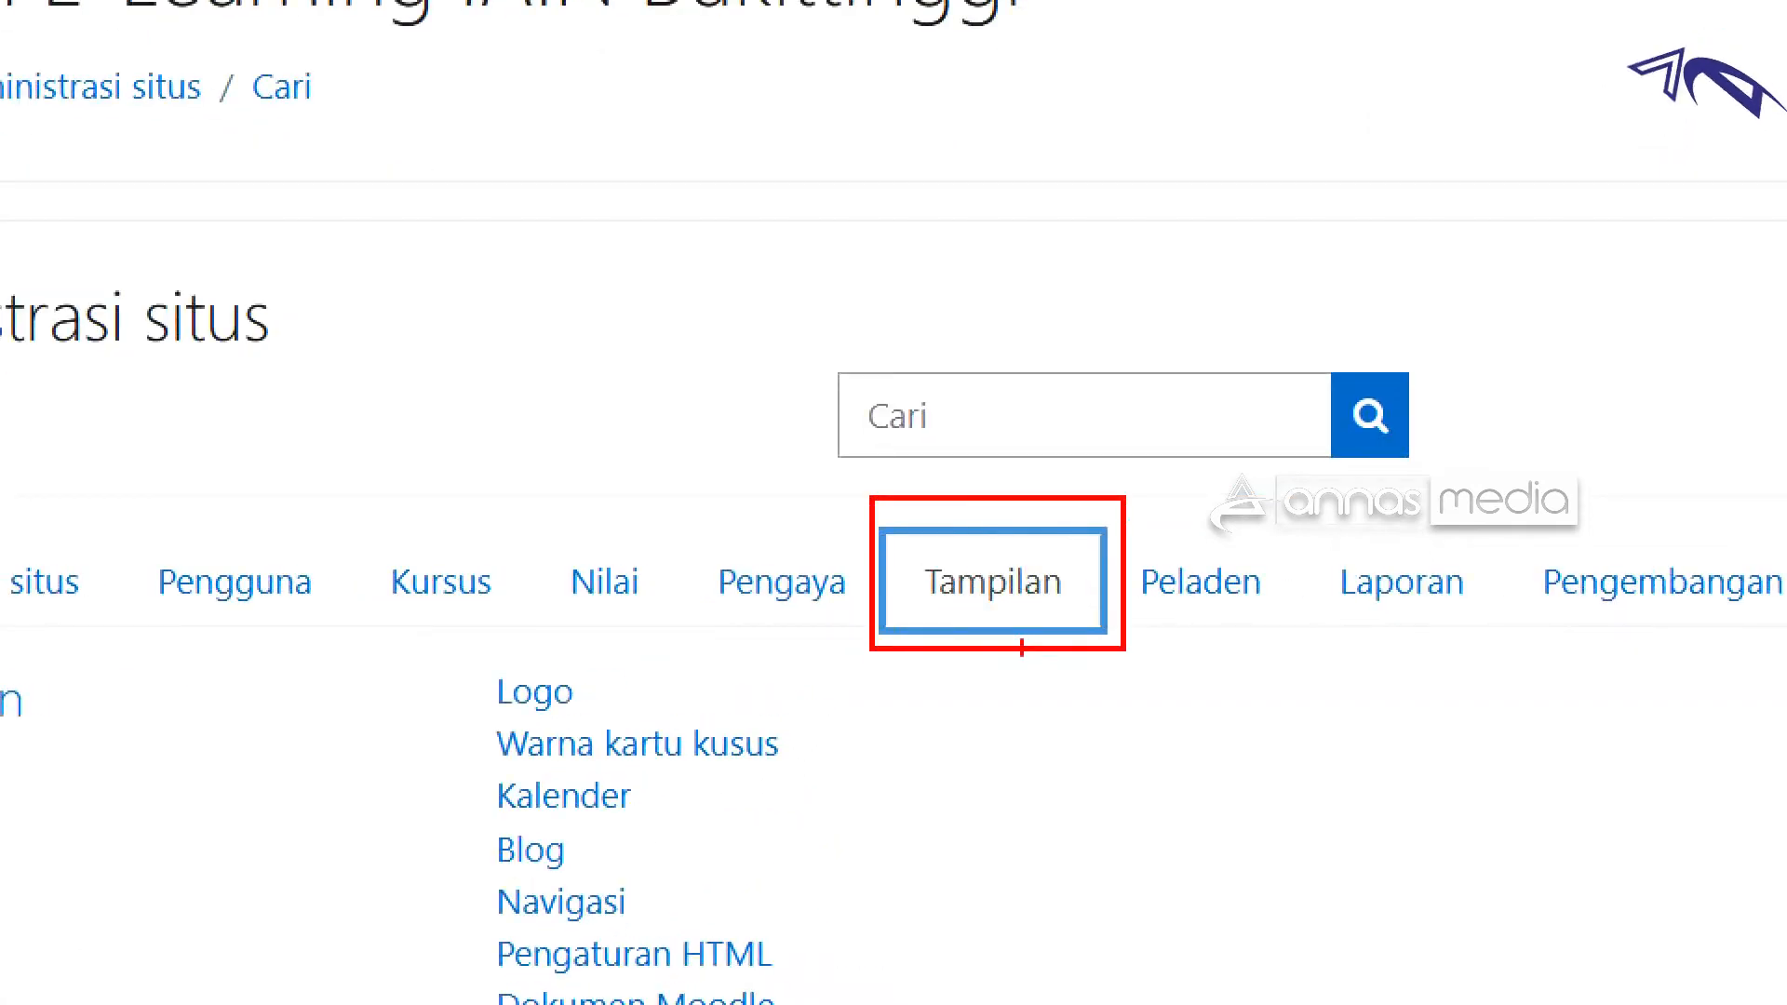
scroll(961, 715, down, 2)
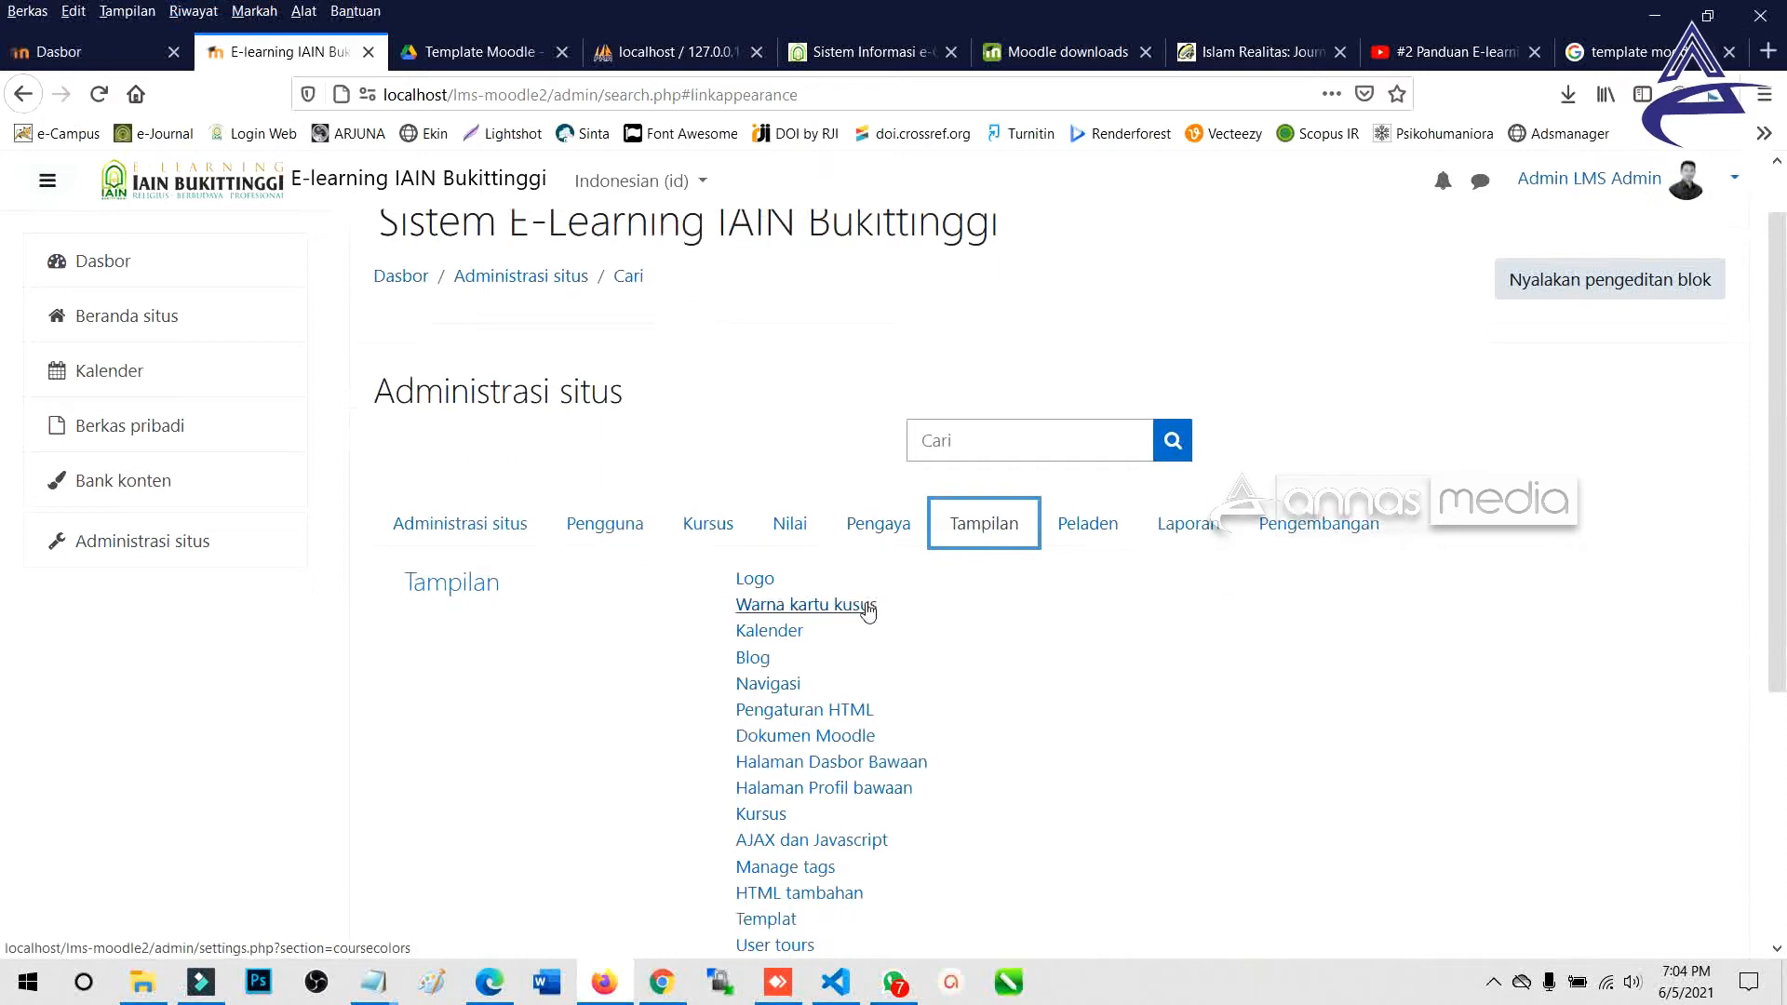
scroll(867, 610, down, 5)
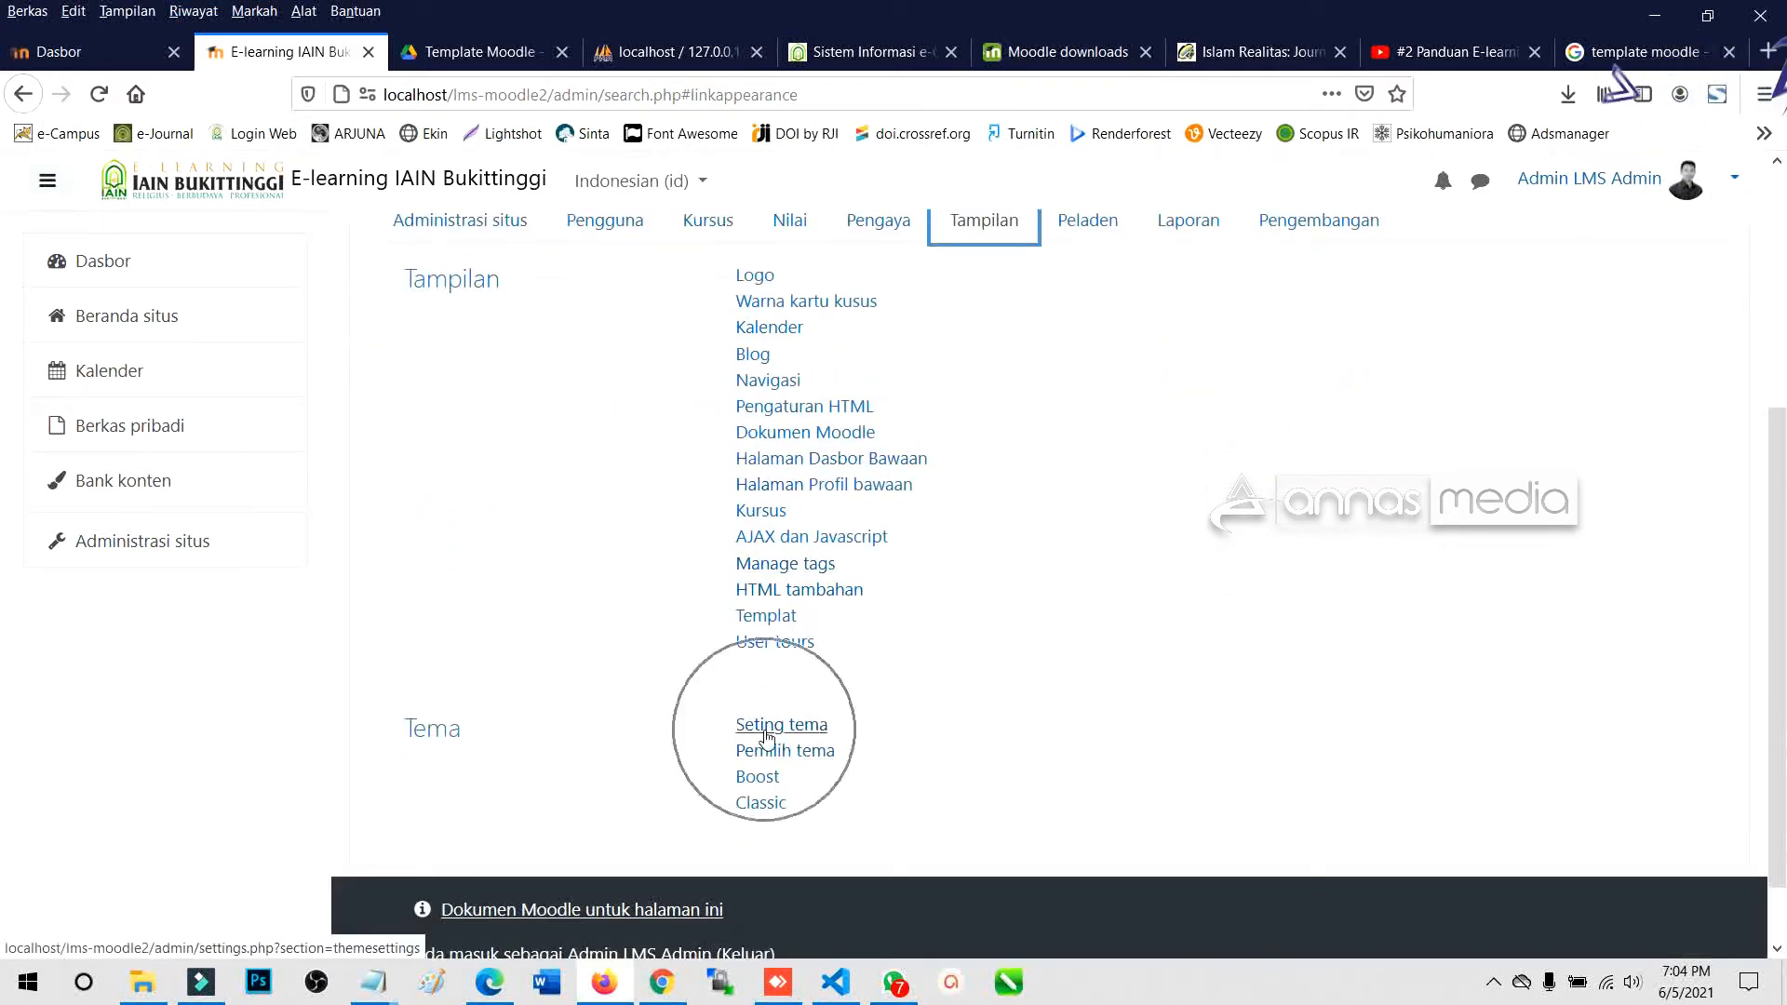
key(ctrl)
key(ctrl)
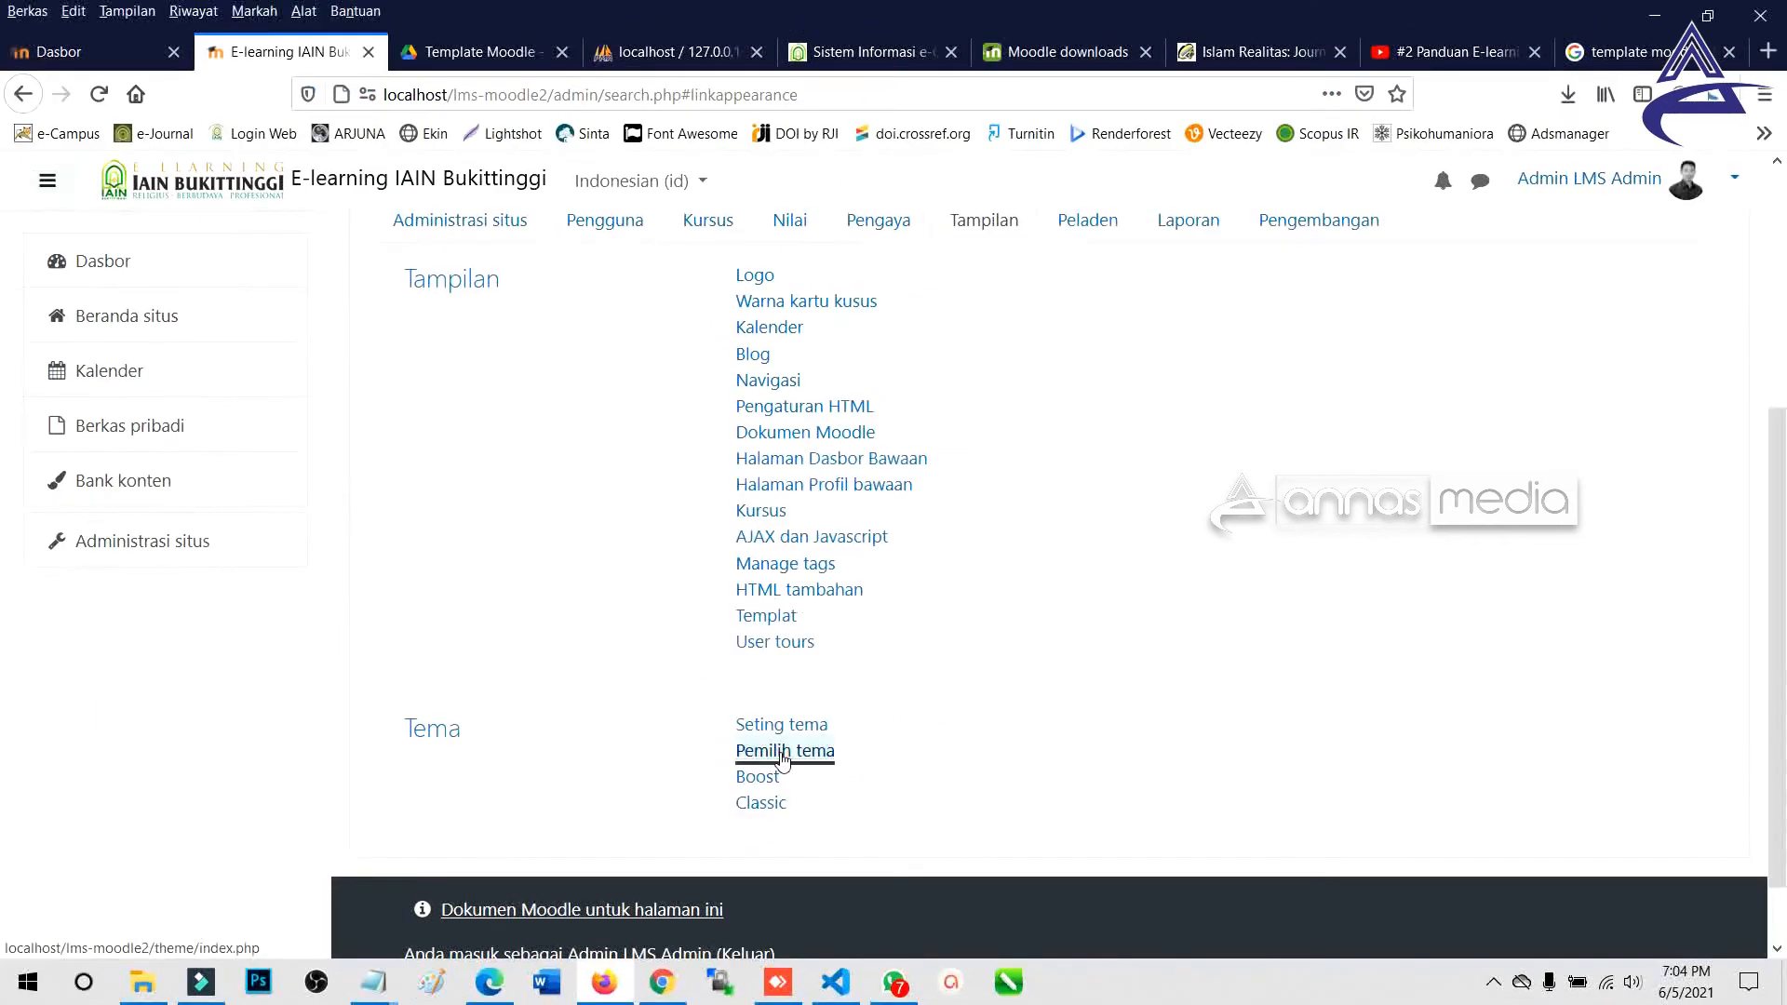
In Pemilih tema, confirm Boost is the current default theme.
click(782, 754)
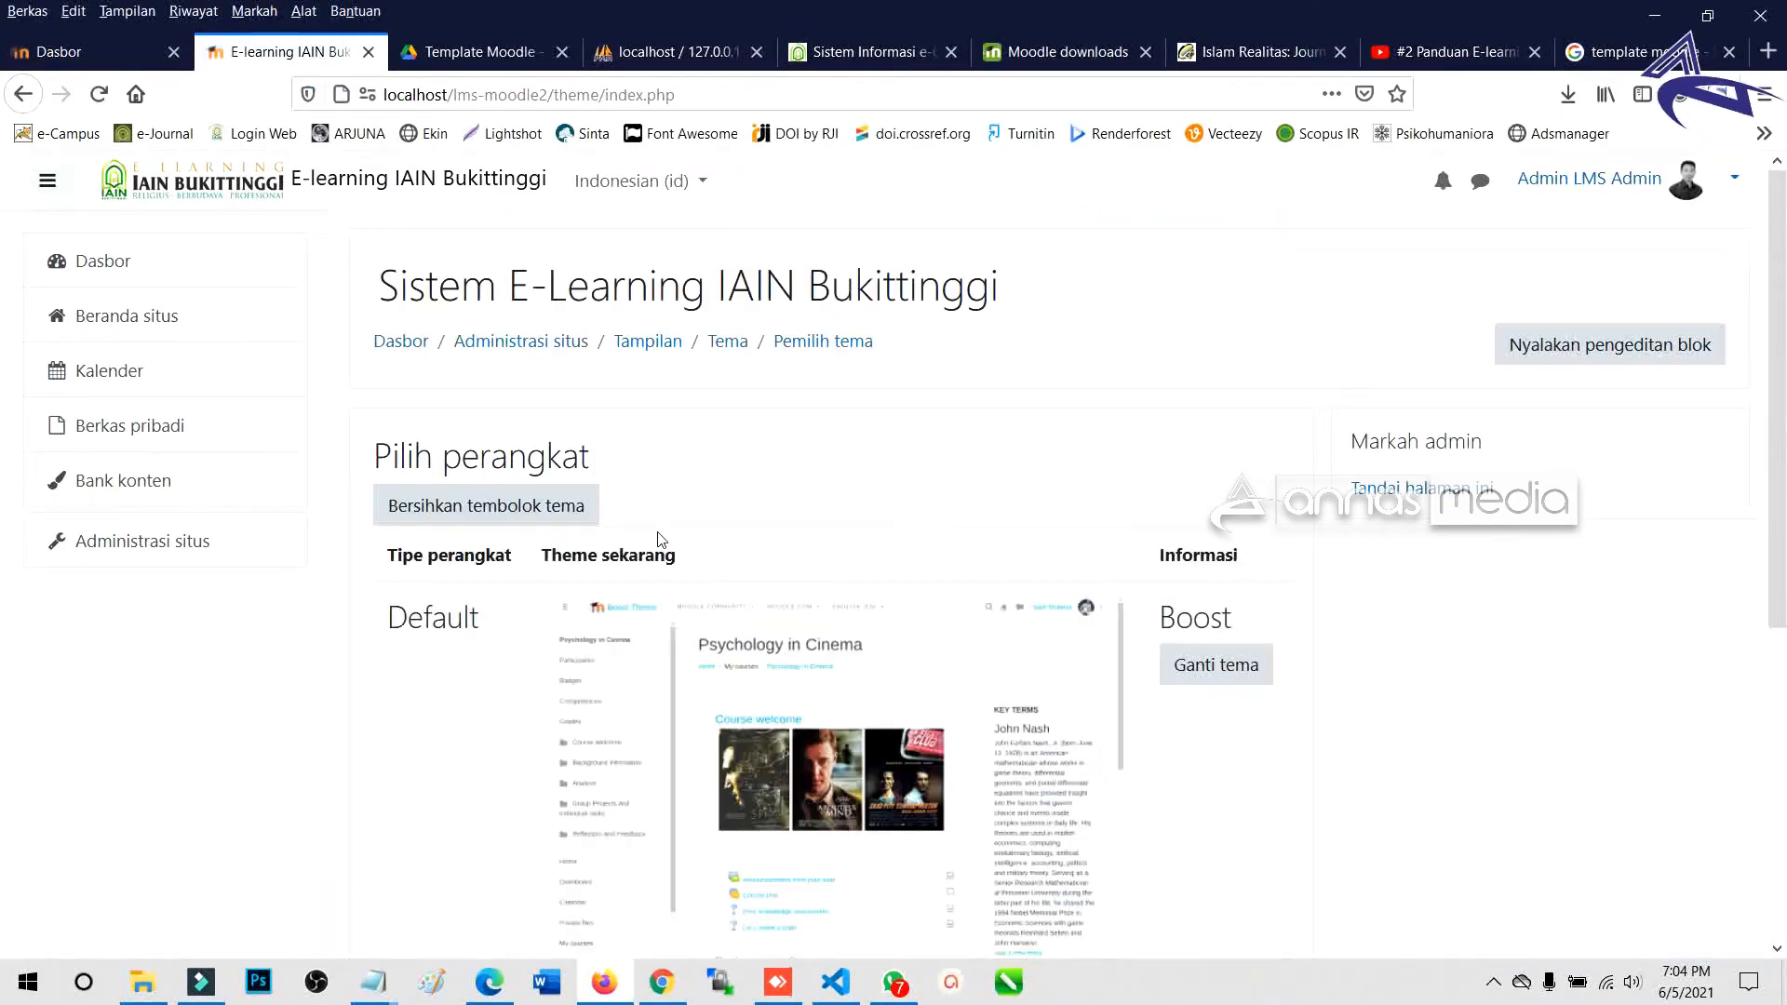
scroll(658, 537, down, 4)
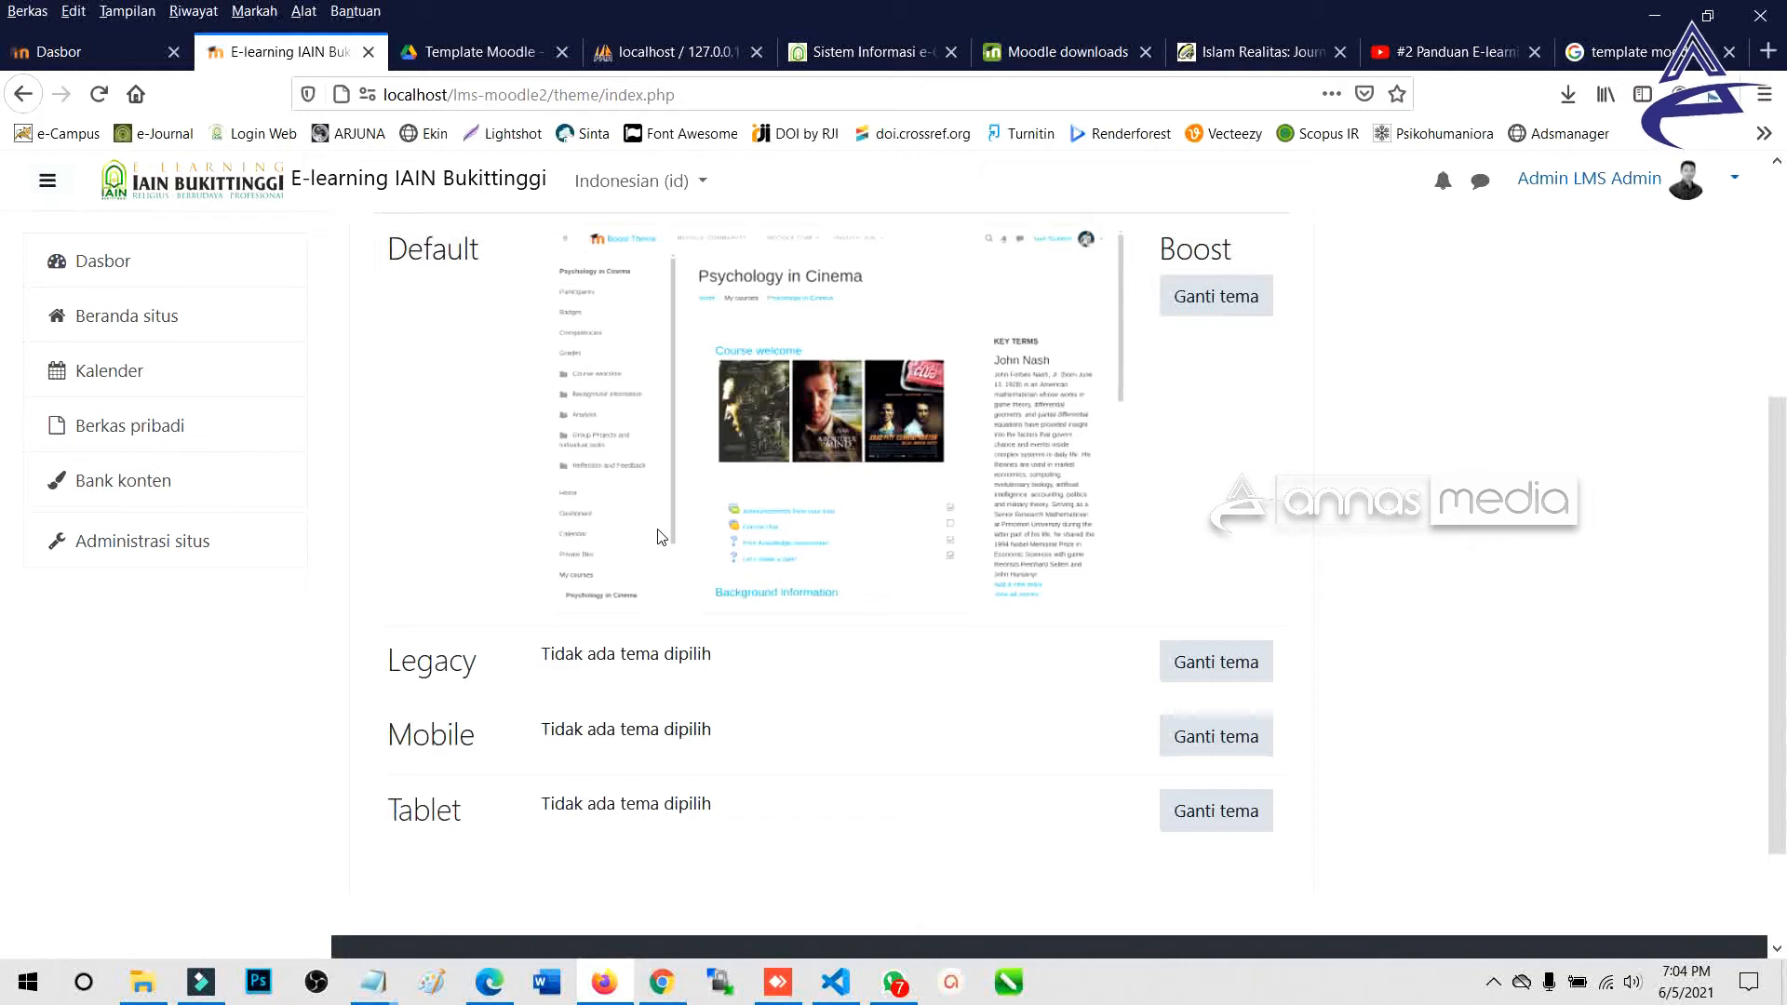
scroll(658, 537, up, 3)
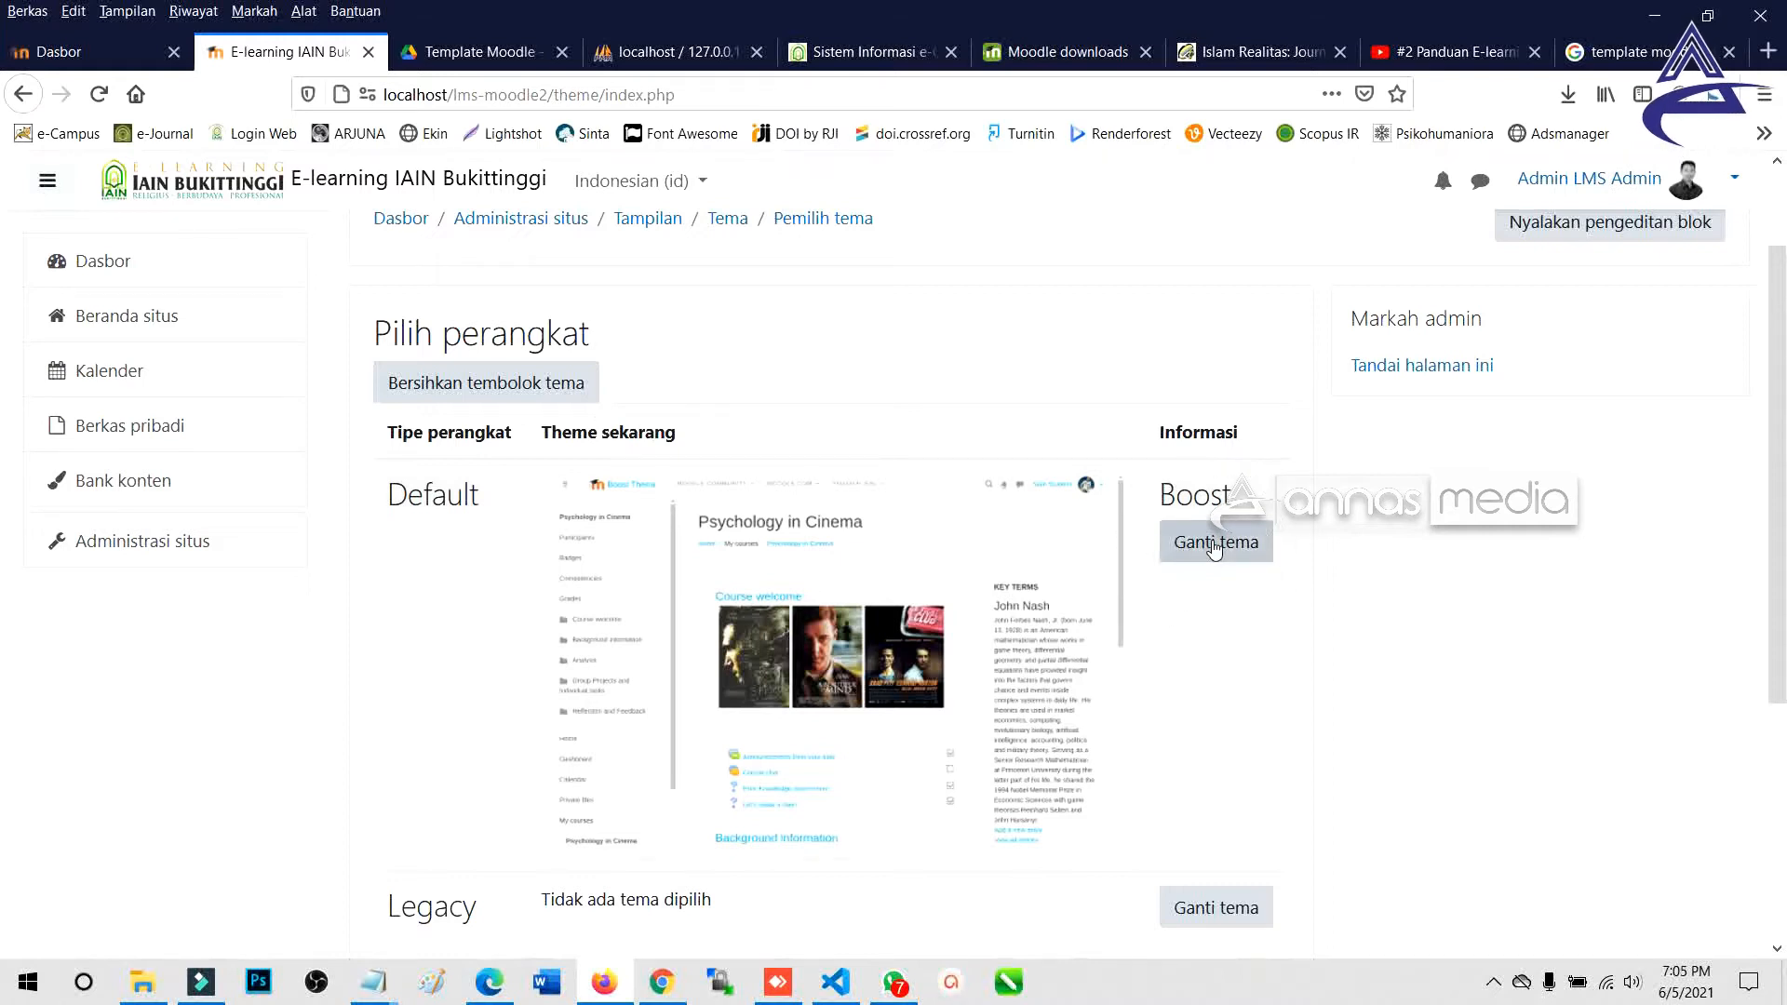
drag(1161, 496, 1241, 510)
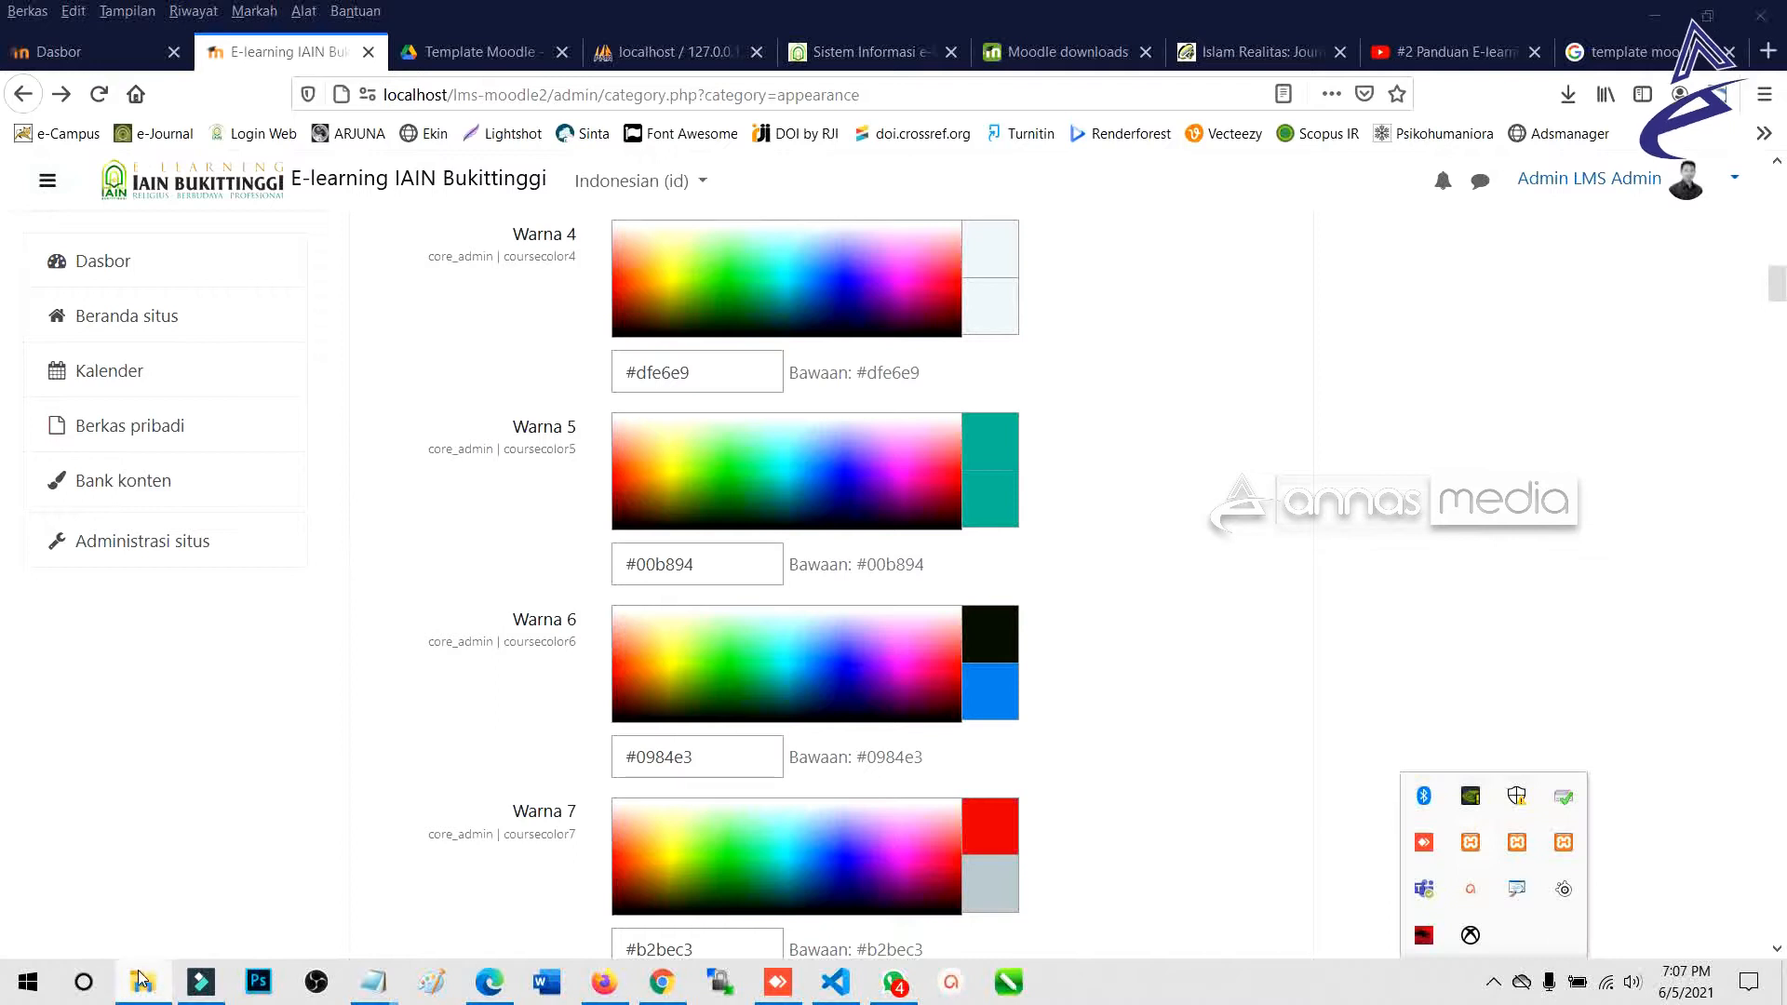
click(143, 982)
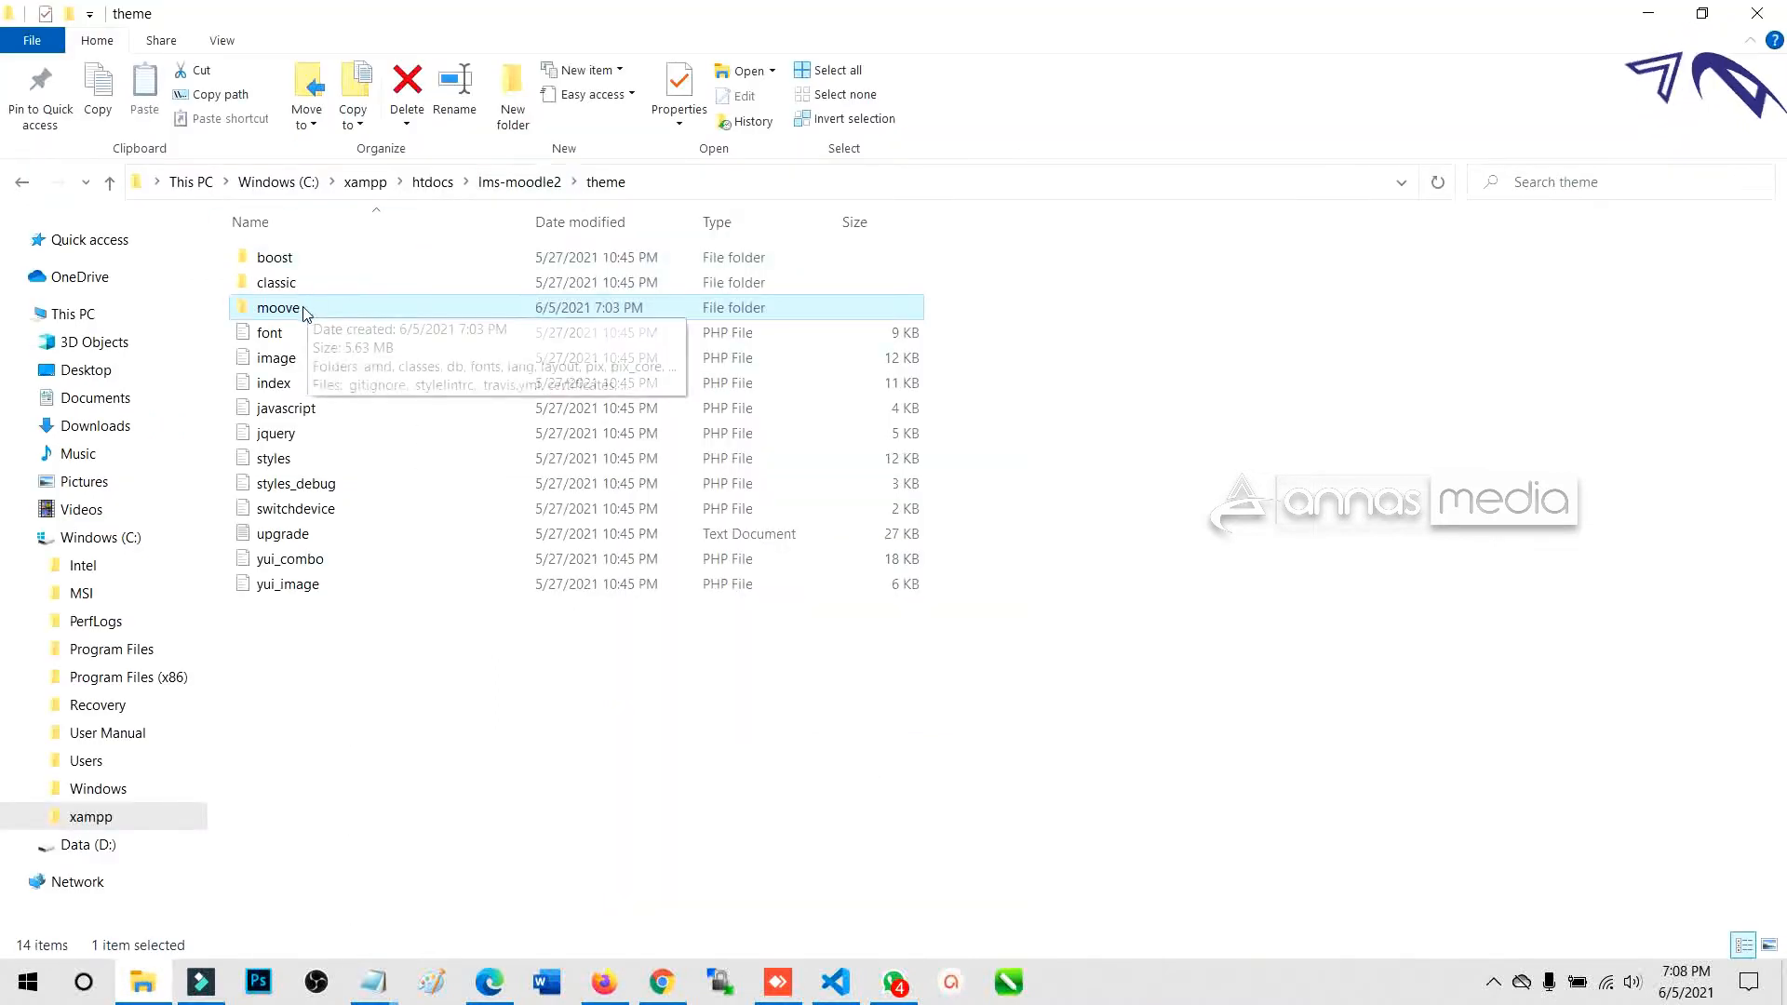
Undo the earlier rename, then trim moodle-theme_moove-master to moove.
click(432, 703)
key(ctrl+z)
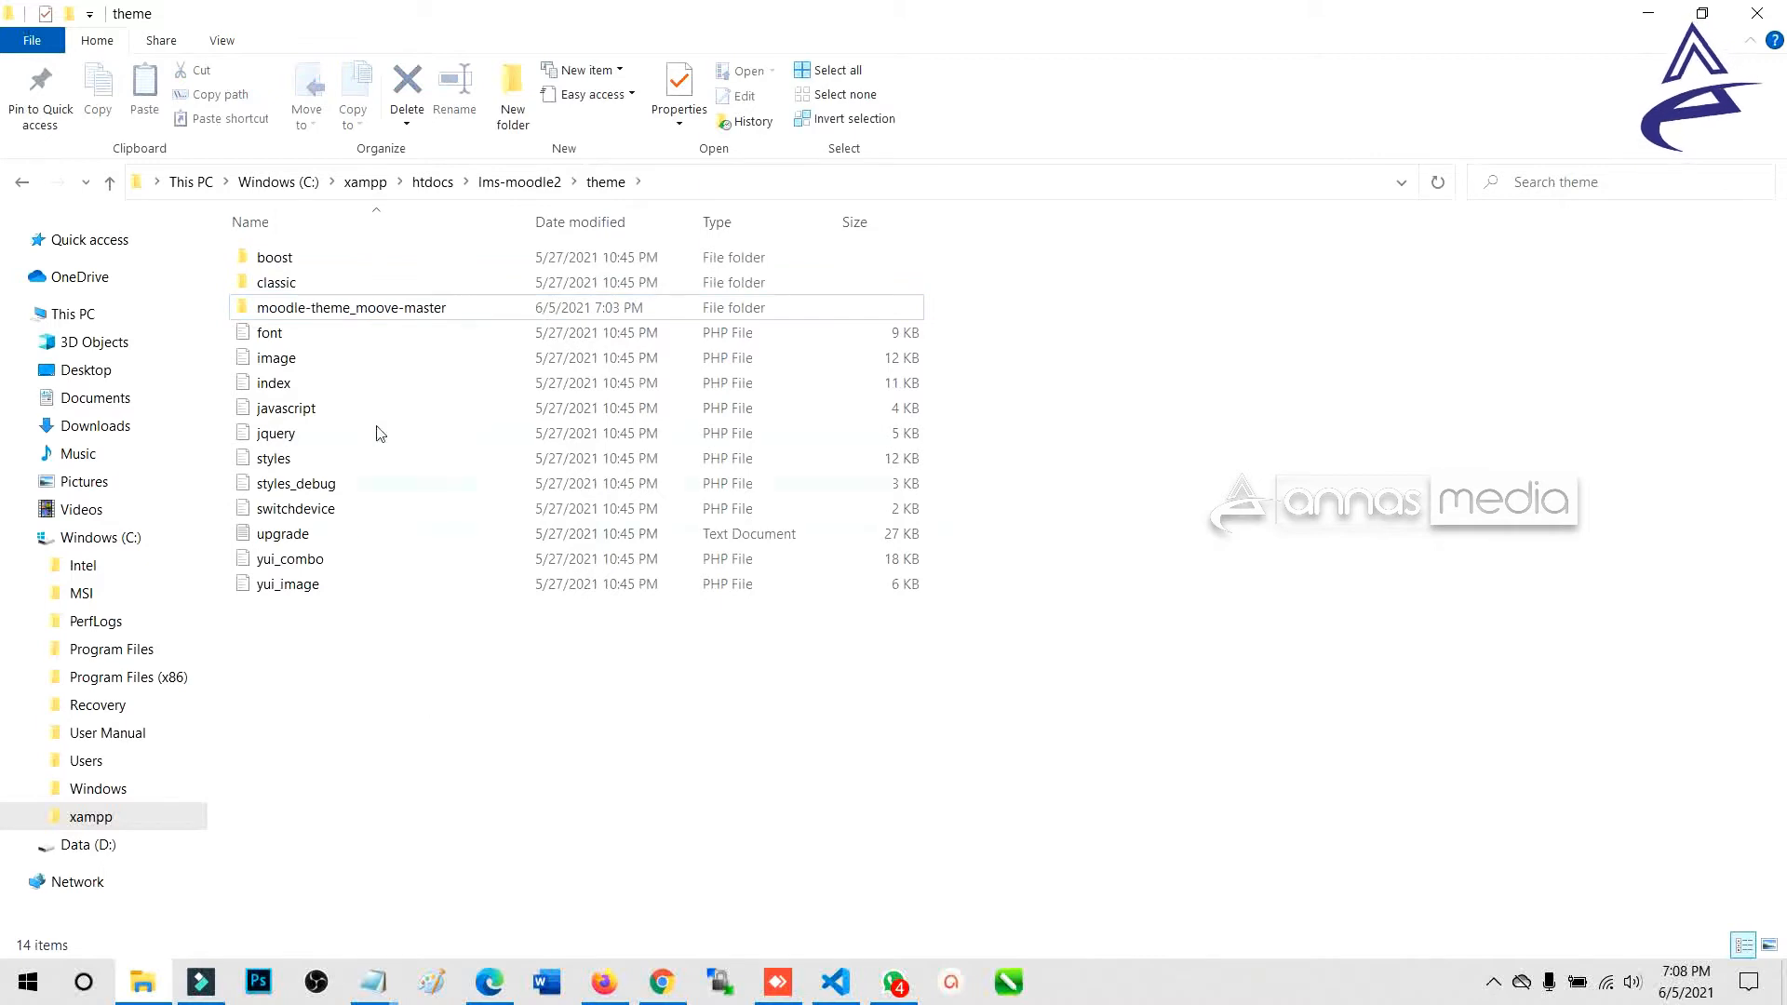
click(284, 314)
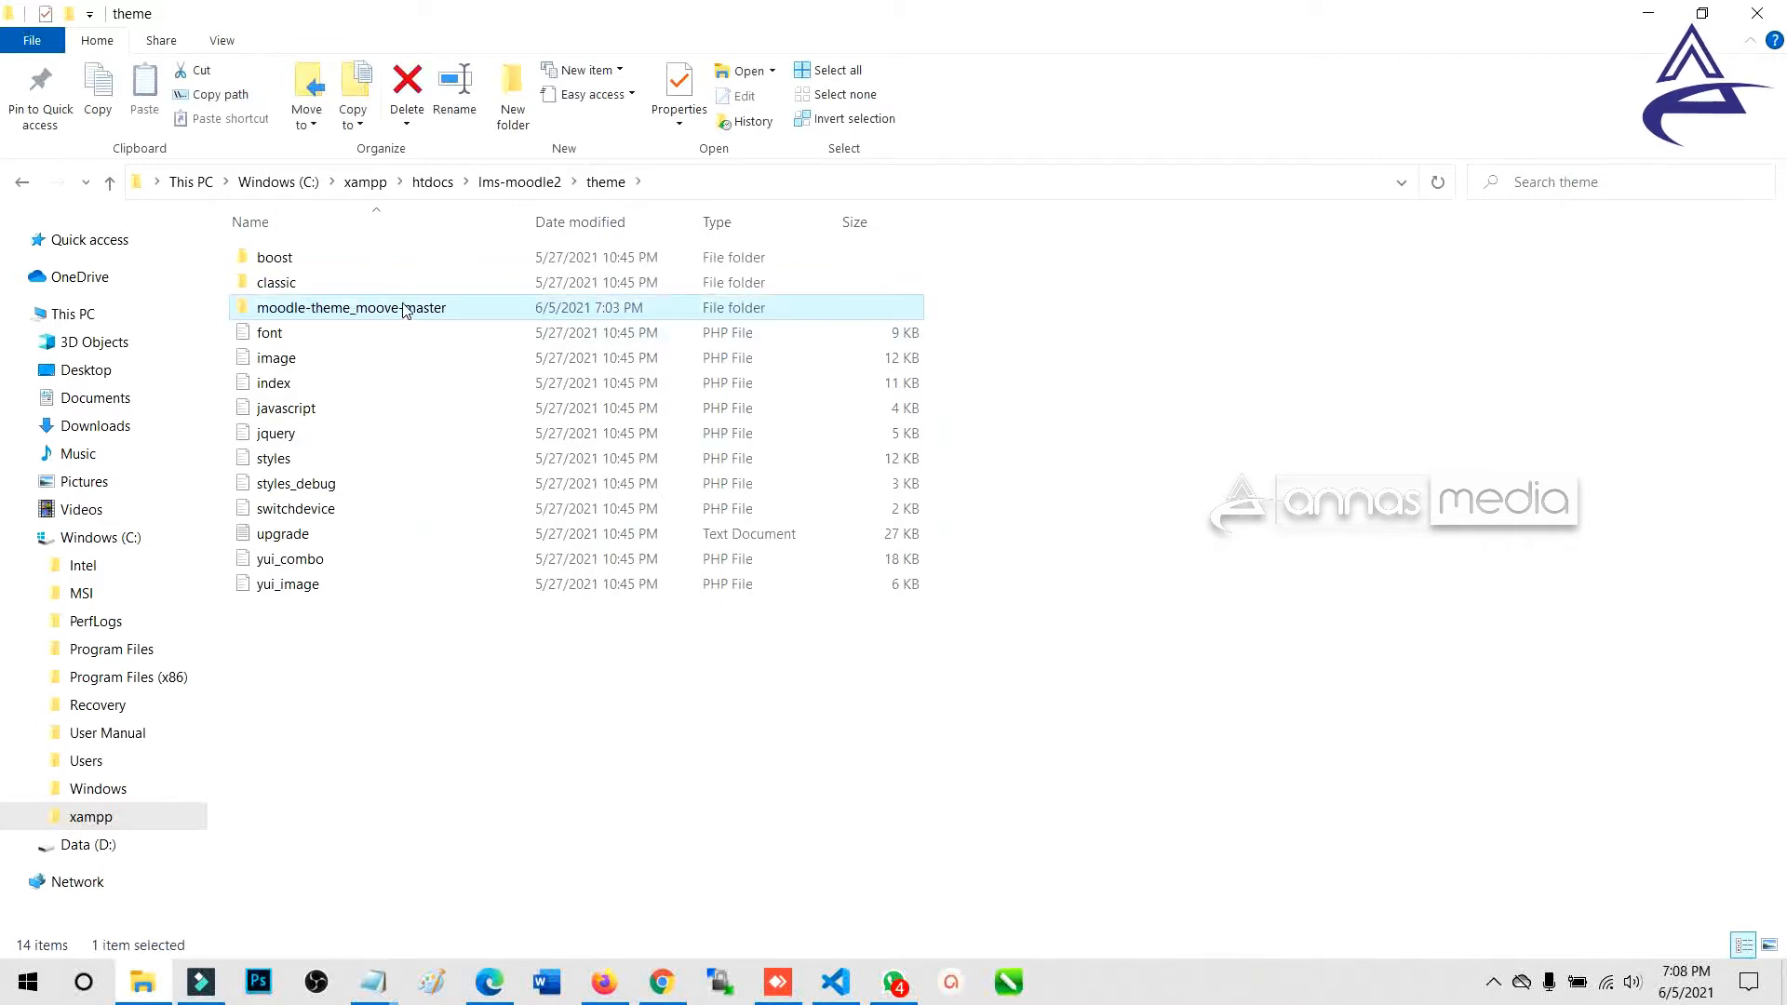
click(364, 314)
click(356, 308)
drag(357, 308, 248, 325)
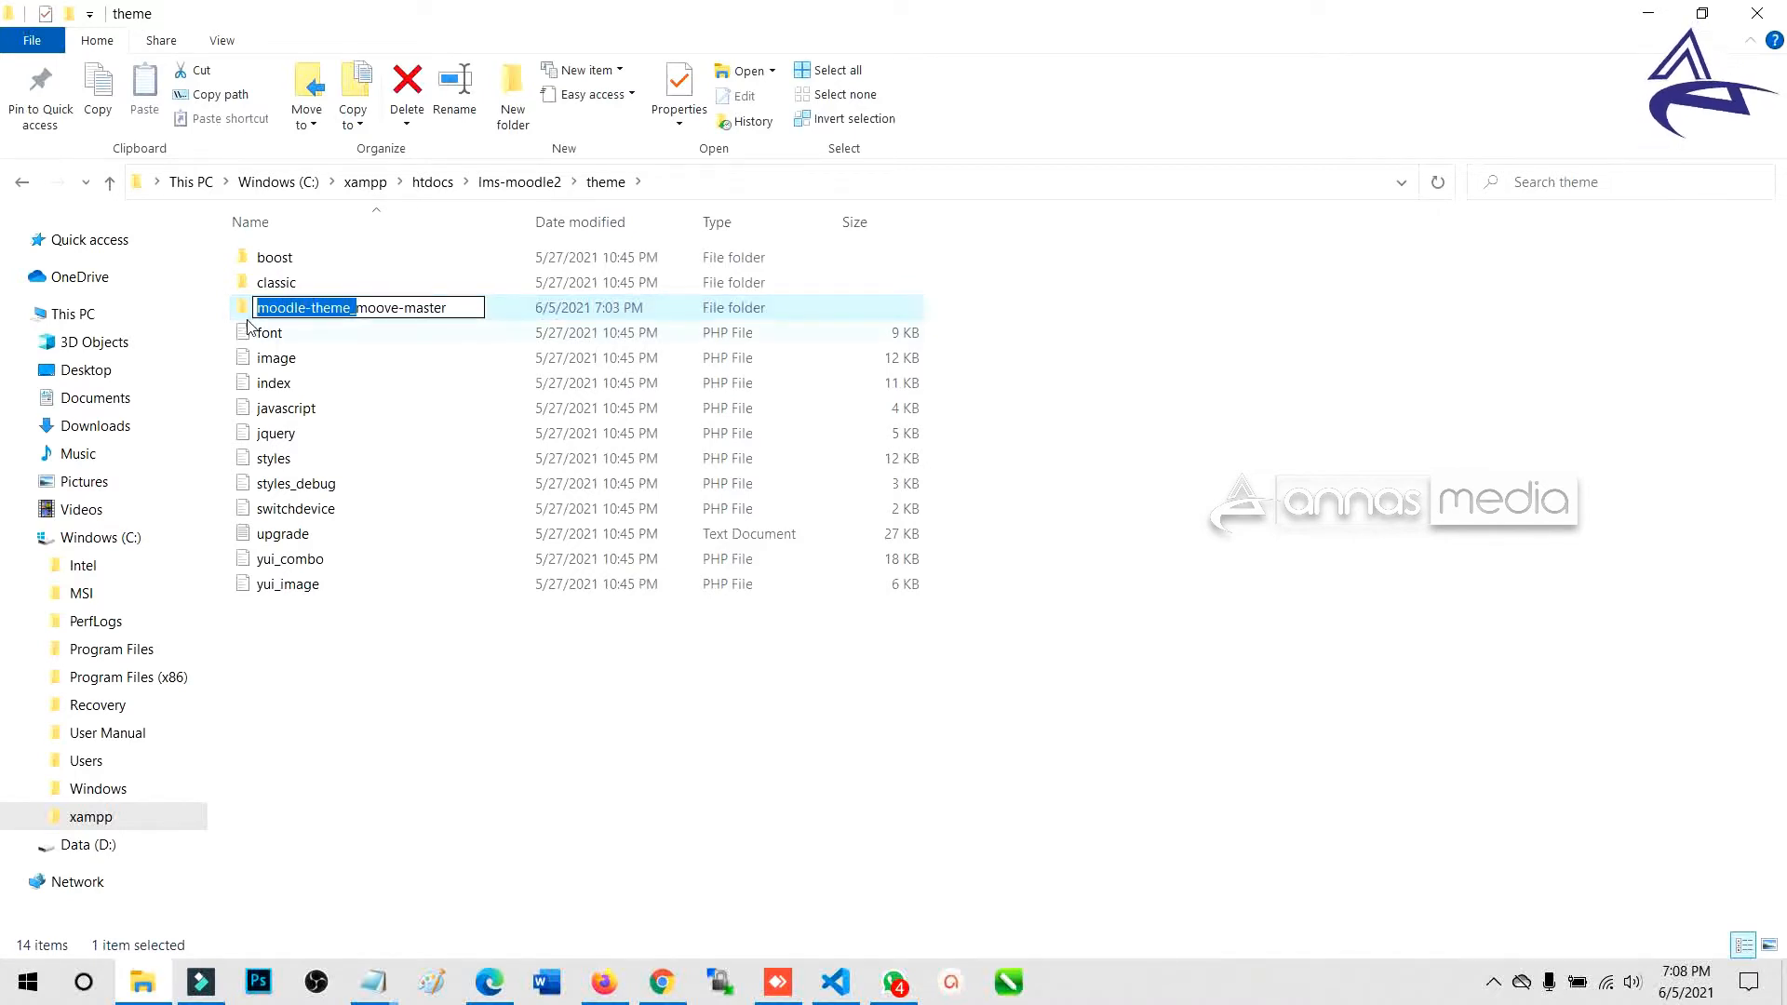
key(BackSpace)
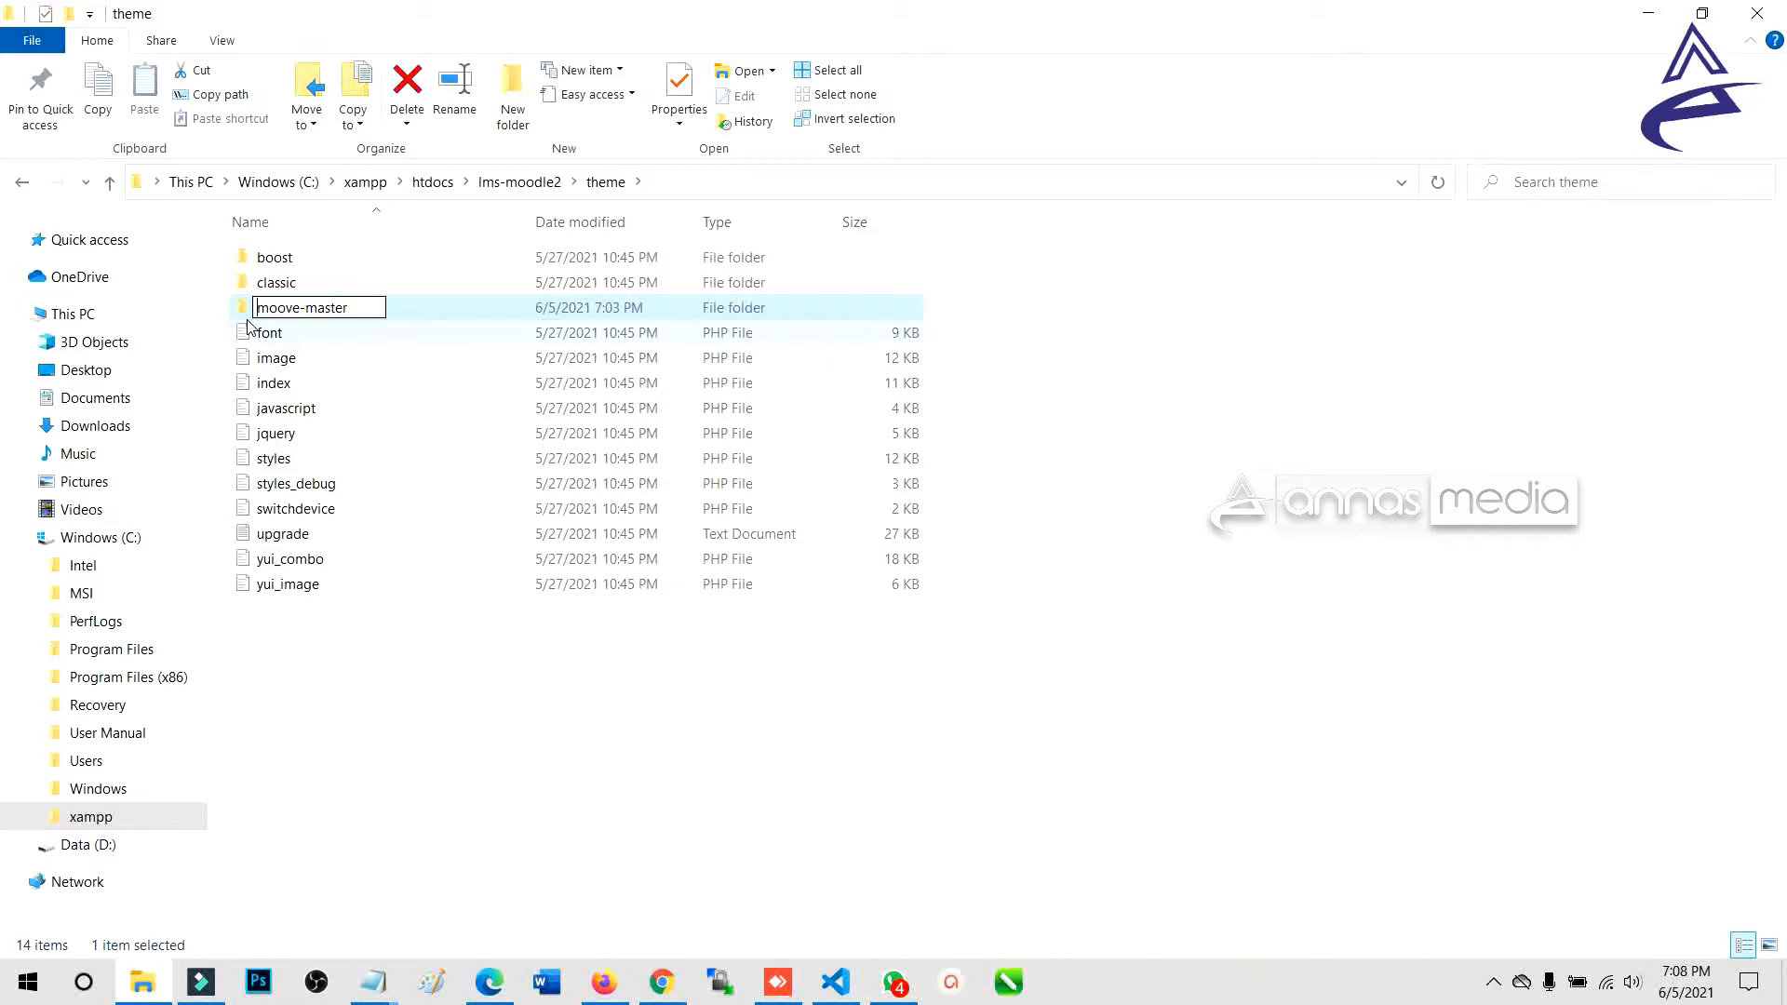
key(shift+End)
key(Delete)
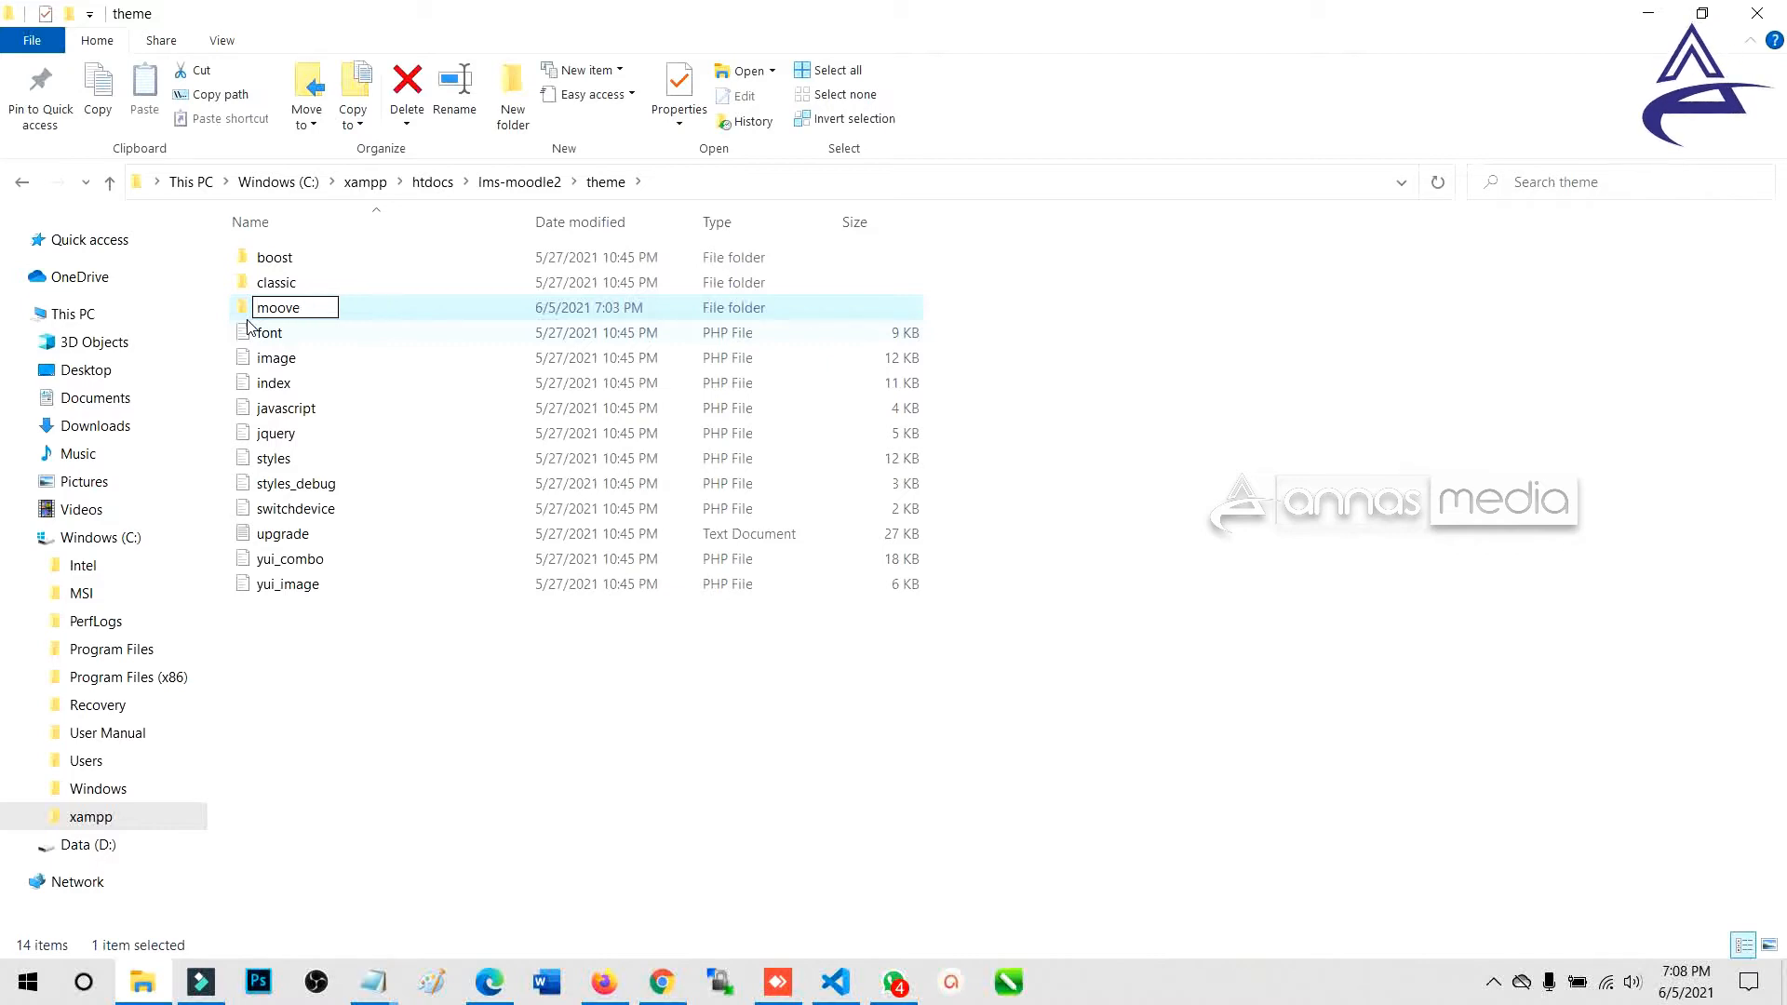
key(Return)
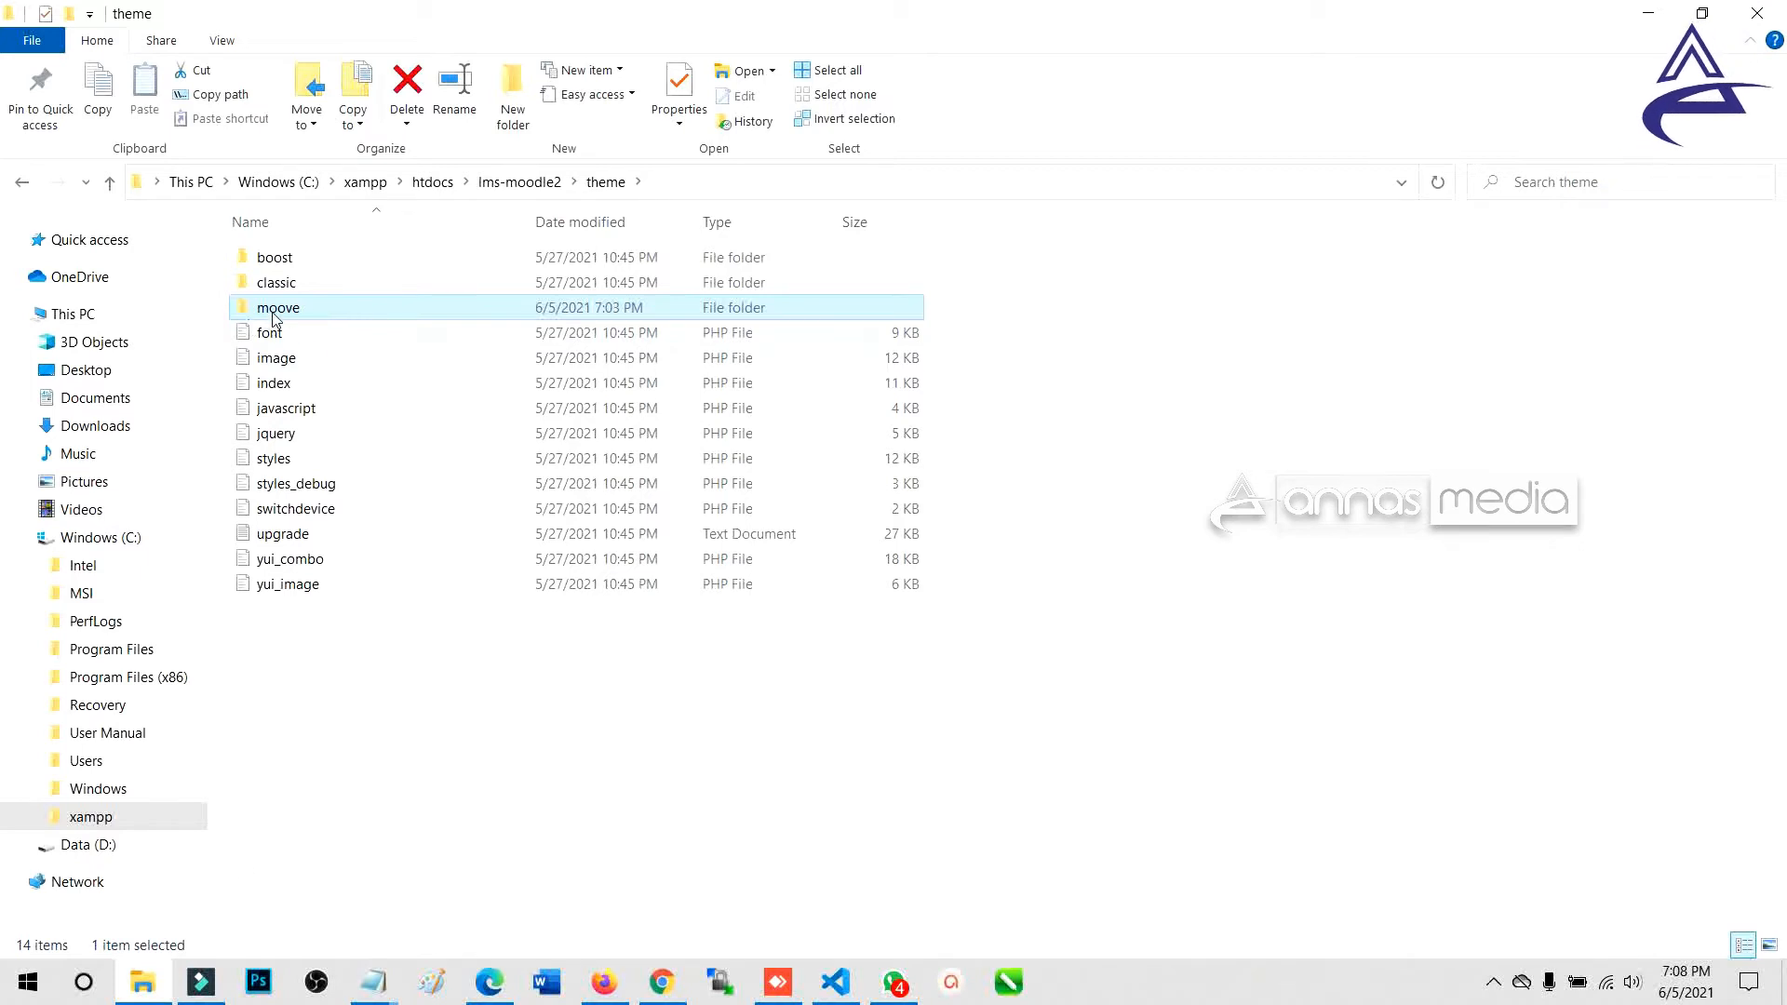
Refresh the theme folder listing, check the moove folder's contents, and return to Moodle.
right_click(441, 800)
click(535, 556)
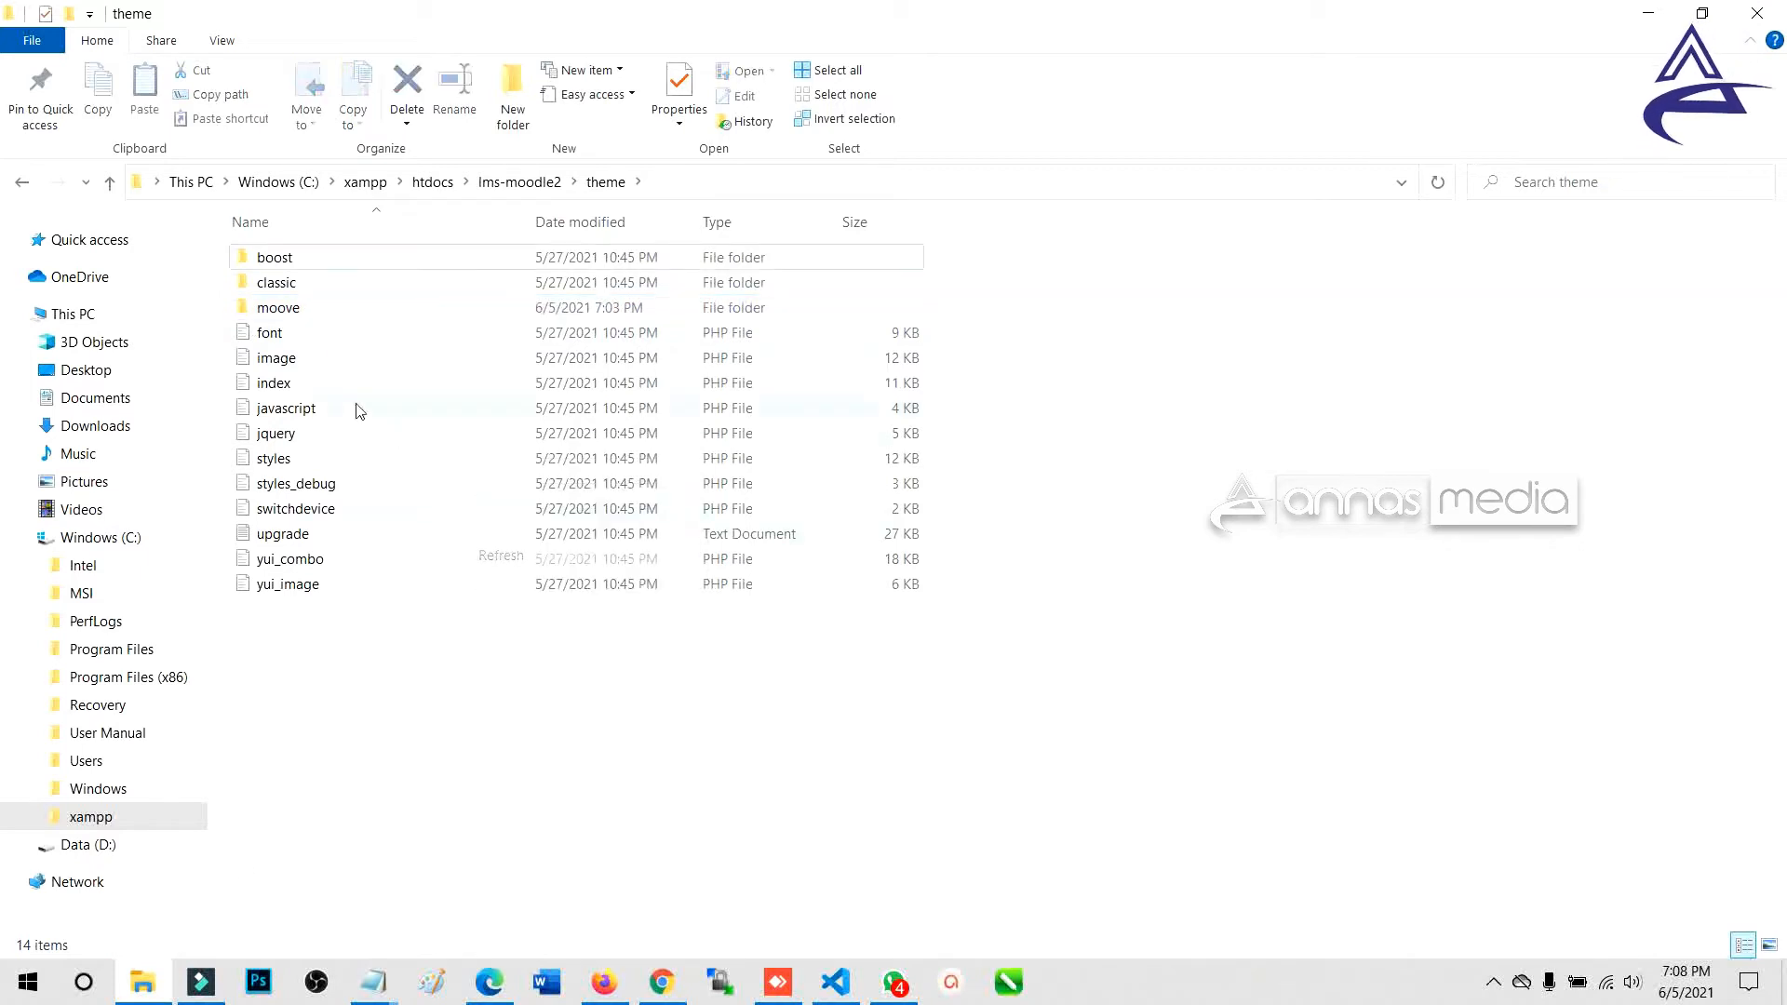
double_click(284, 309)
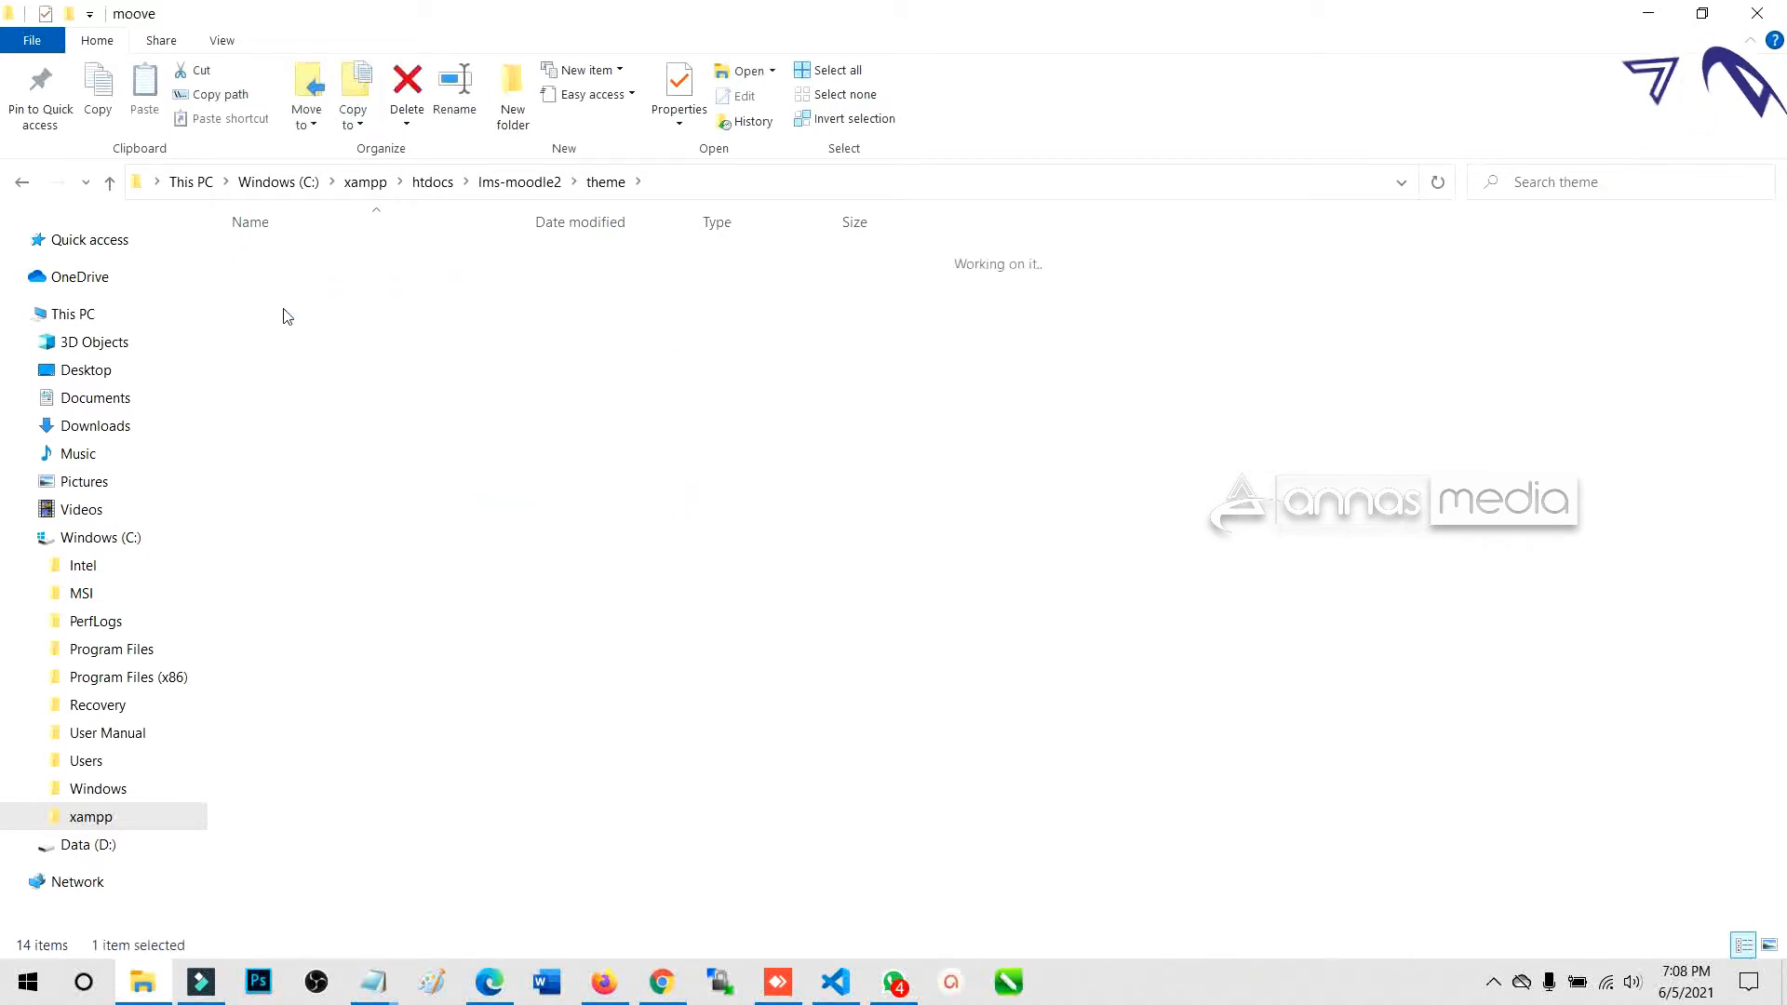
click(606, 181)
click(606, 982)
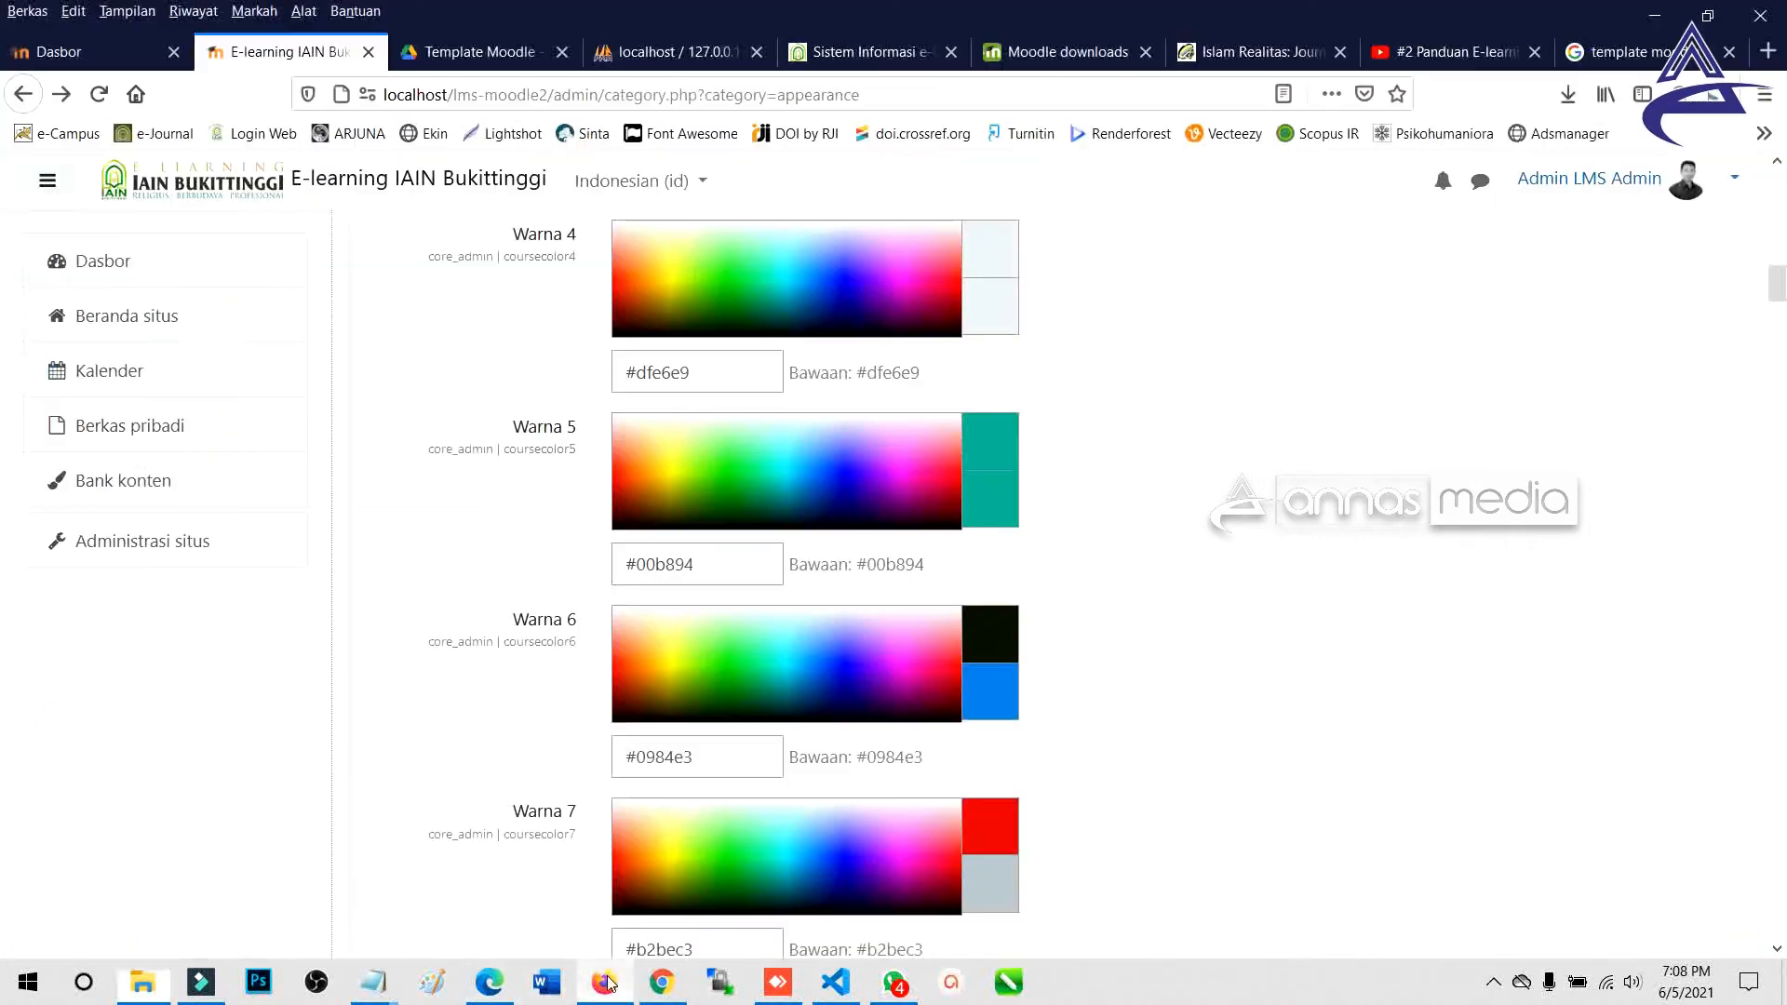
Check the theme folder, then reload Moodle's appearance settings page to detect the new theme.
scroll(517, 457, up, 6)
scroll(517, 423, up, 10)
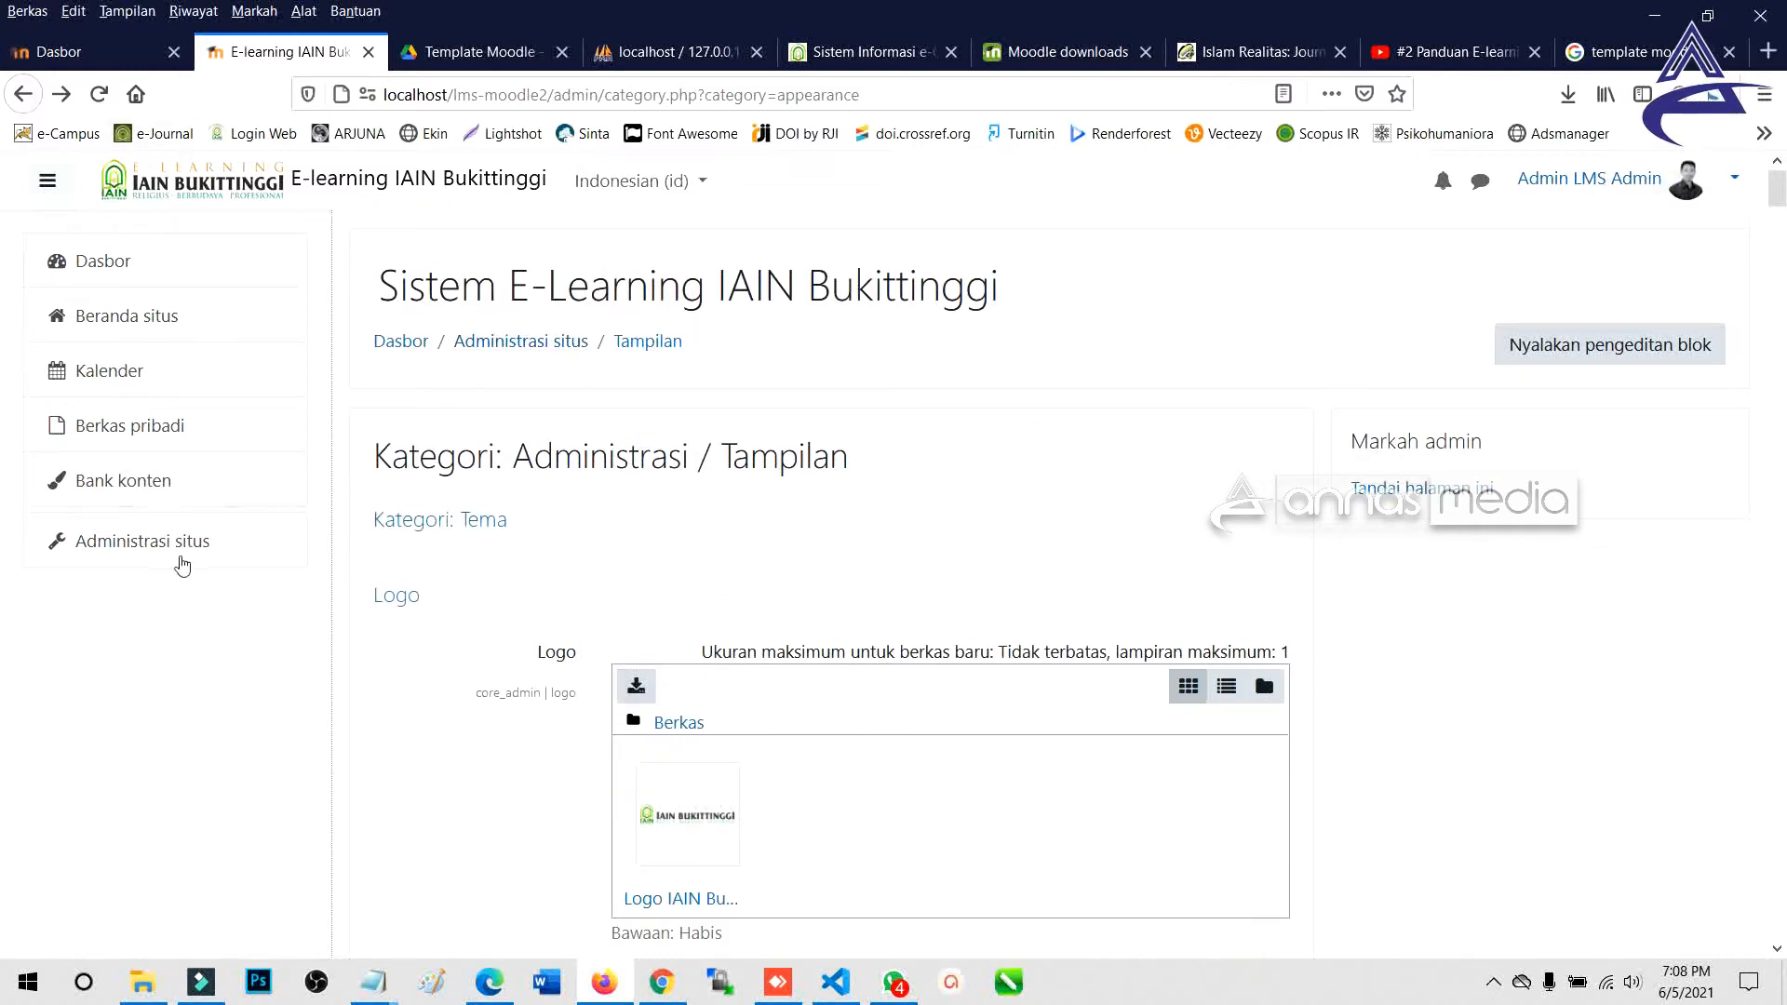
click(143, 982)
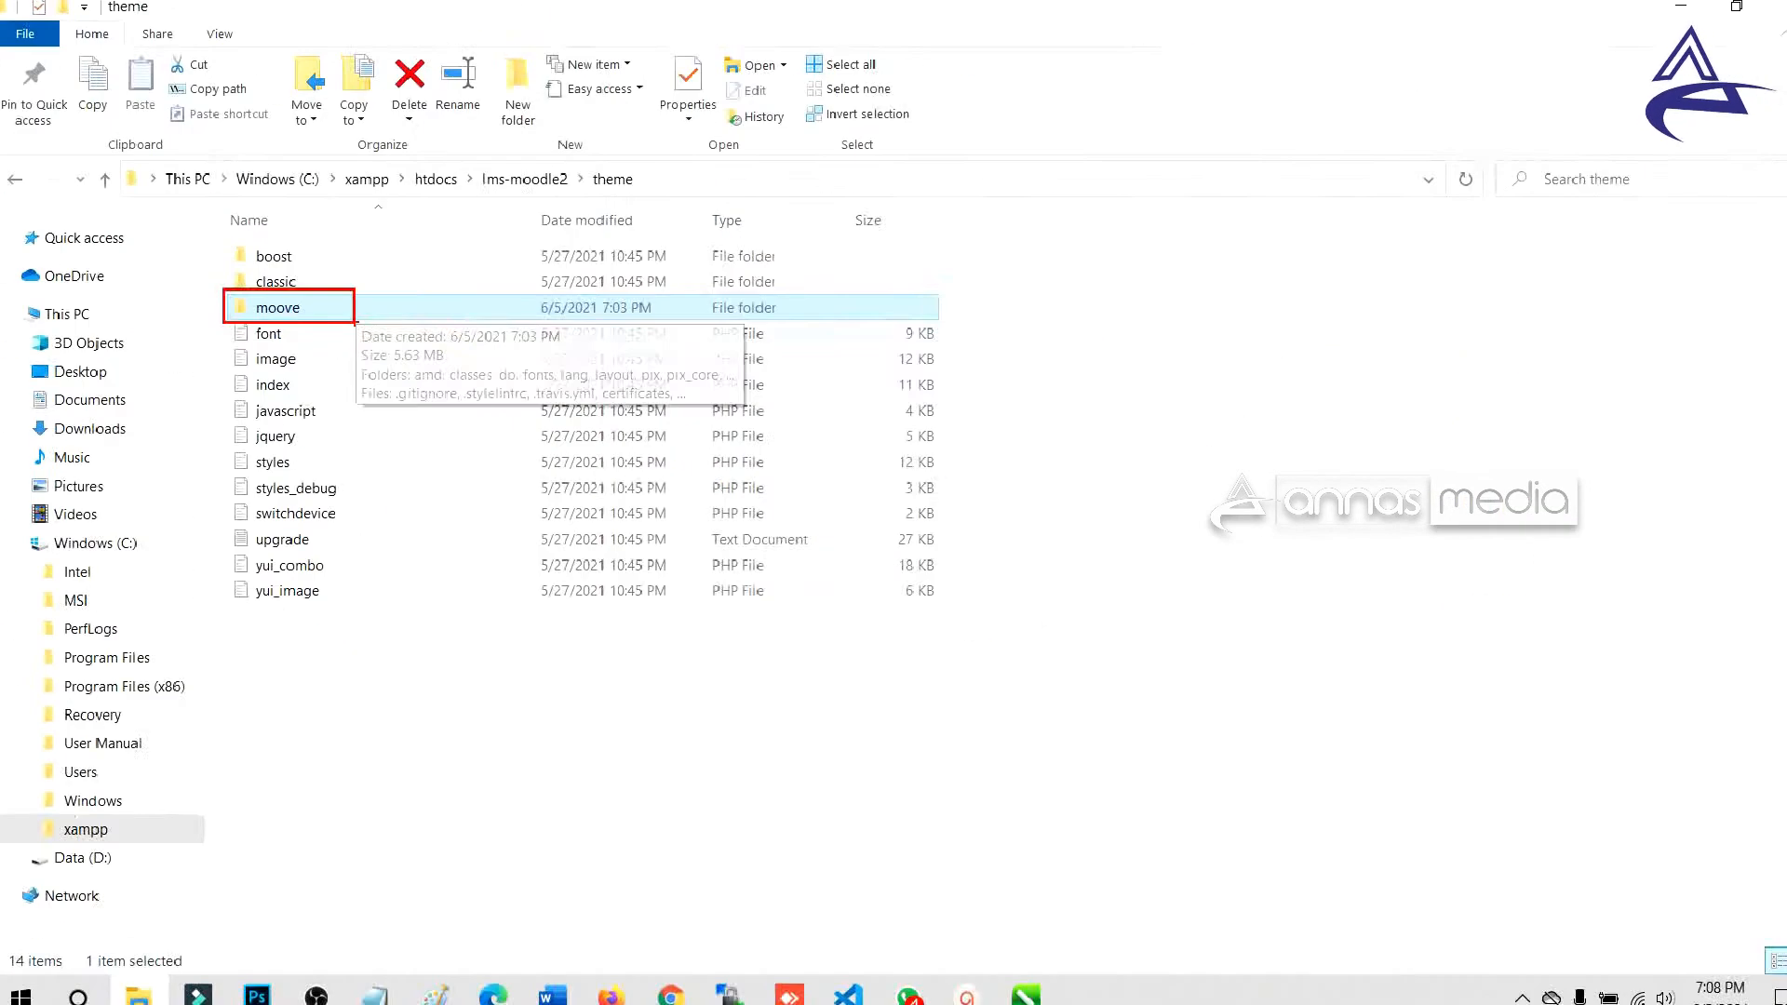
click(103, 98)
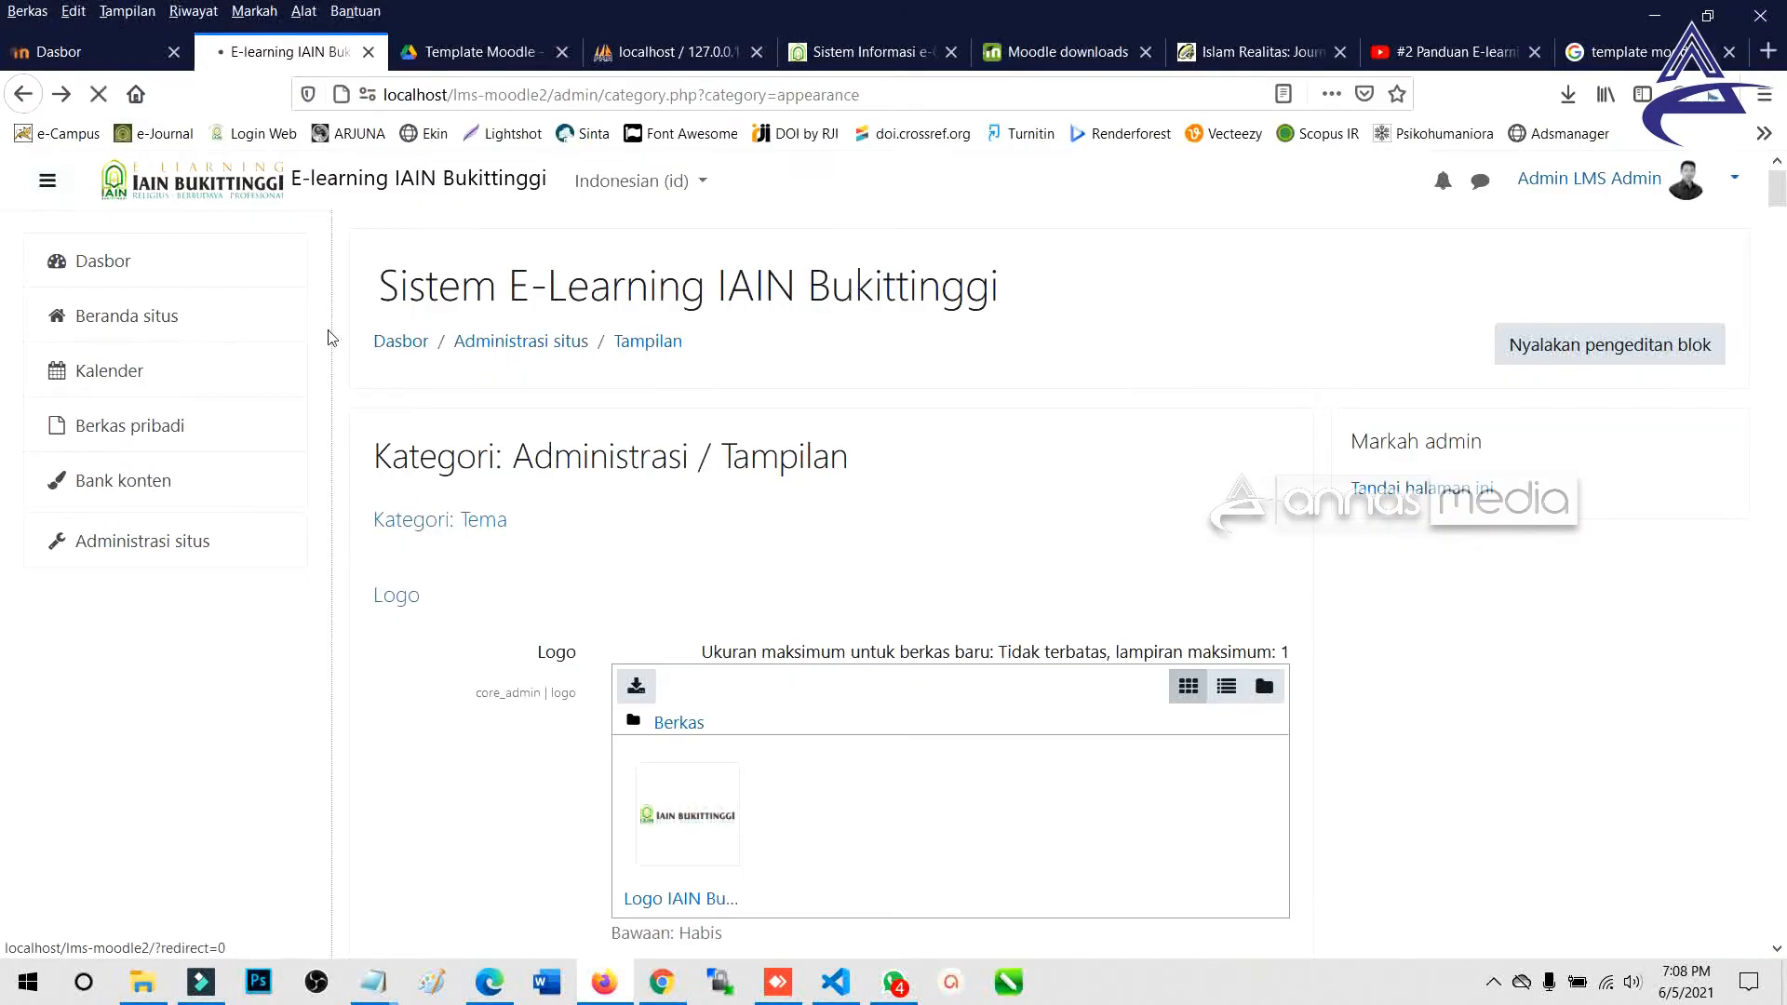
scroll(559, 503, down, 2)
Open Site administration and review the server checks flagging sodium and opcache.enable.
click(192, 556)
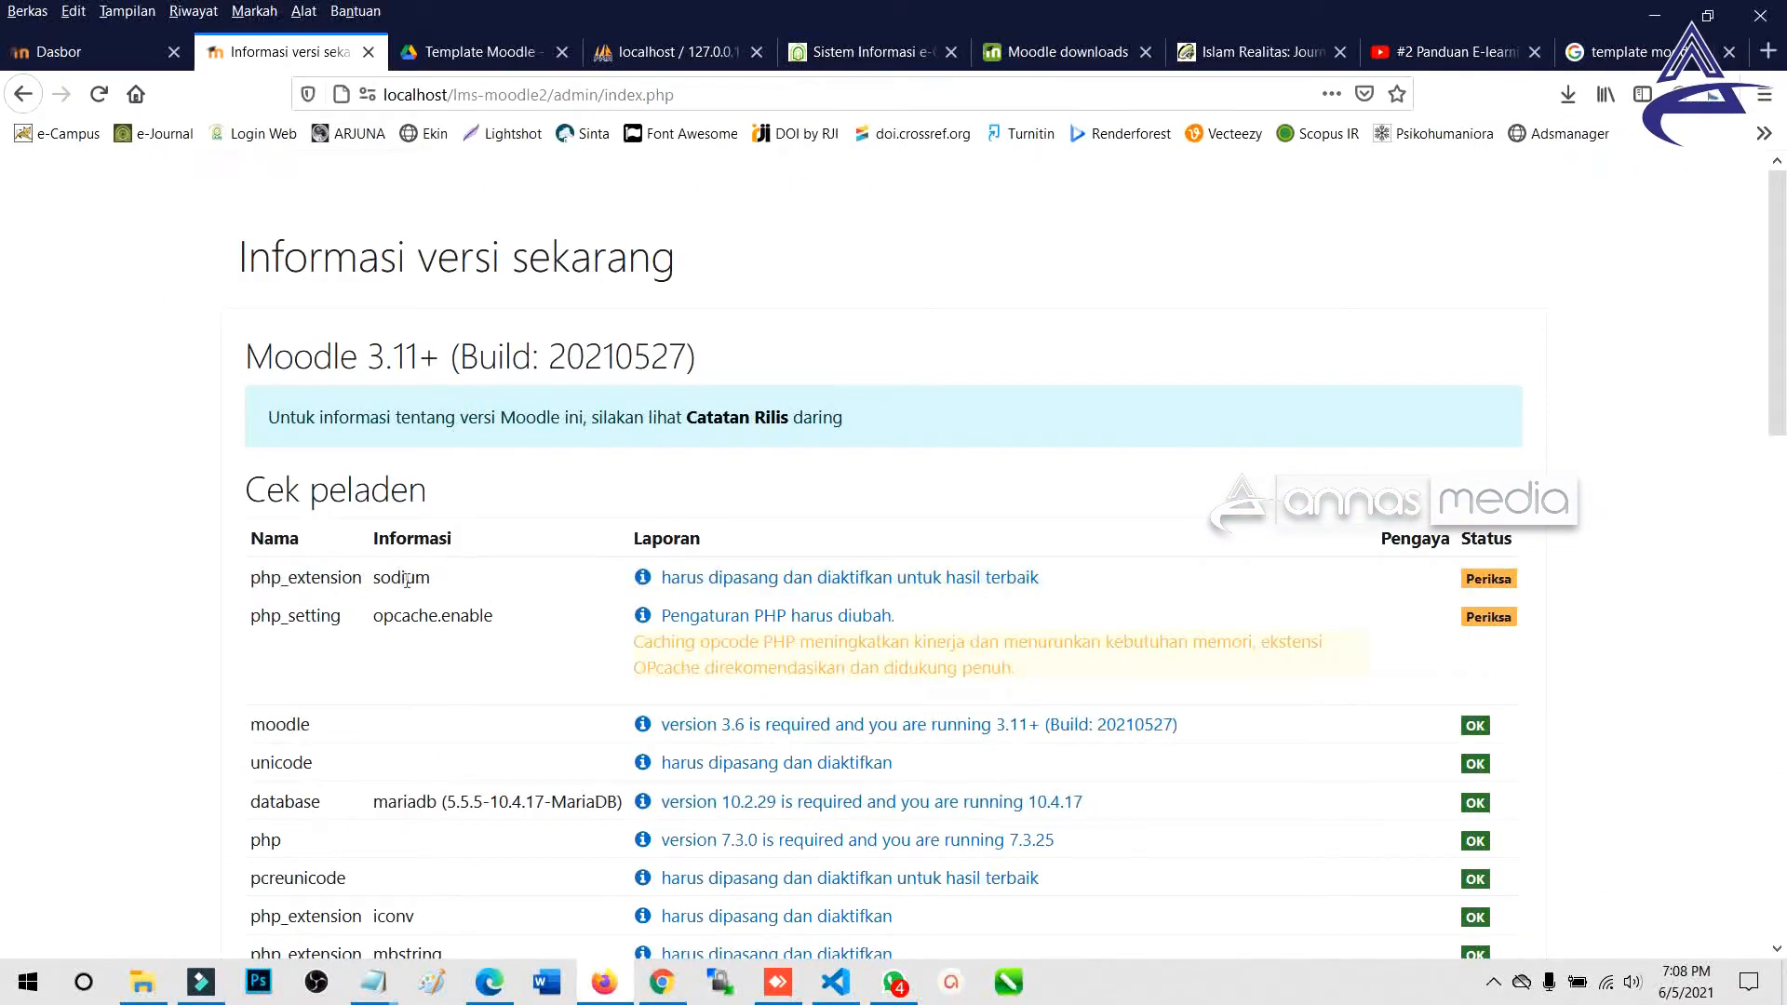
drag(378, 584, 438, 596)
drag(438, 596, 498, 618)
click(517, 630)
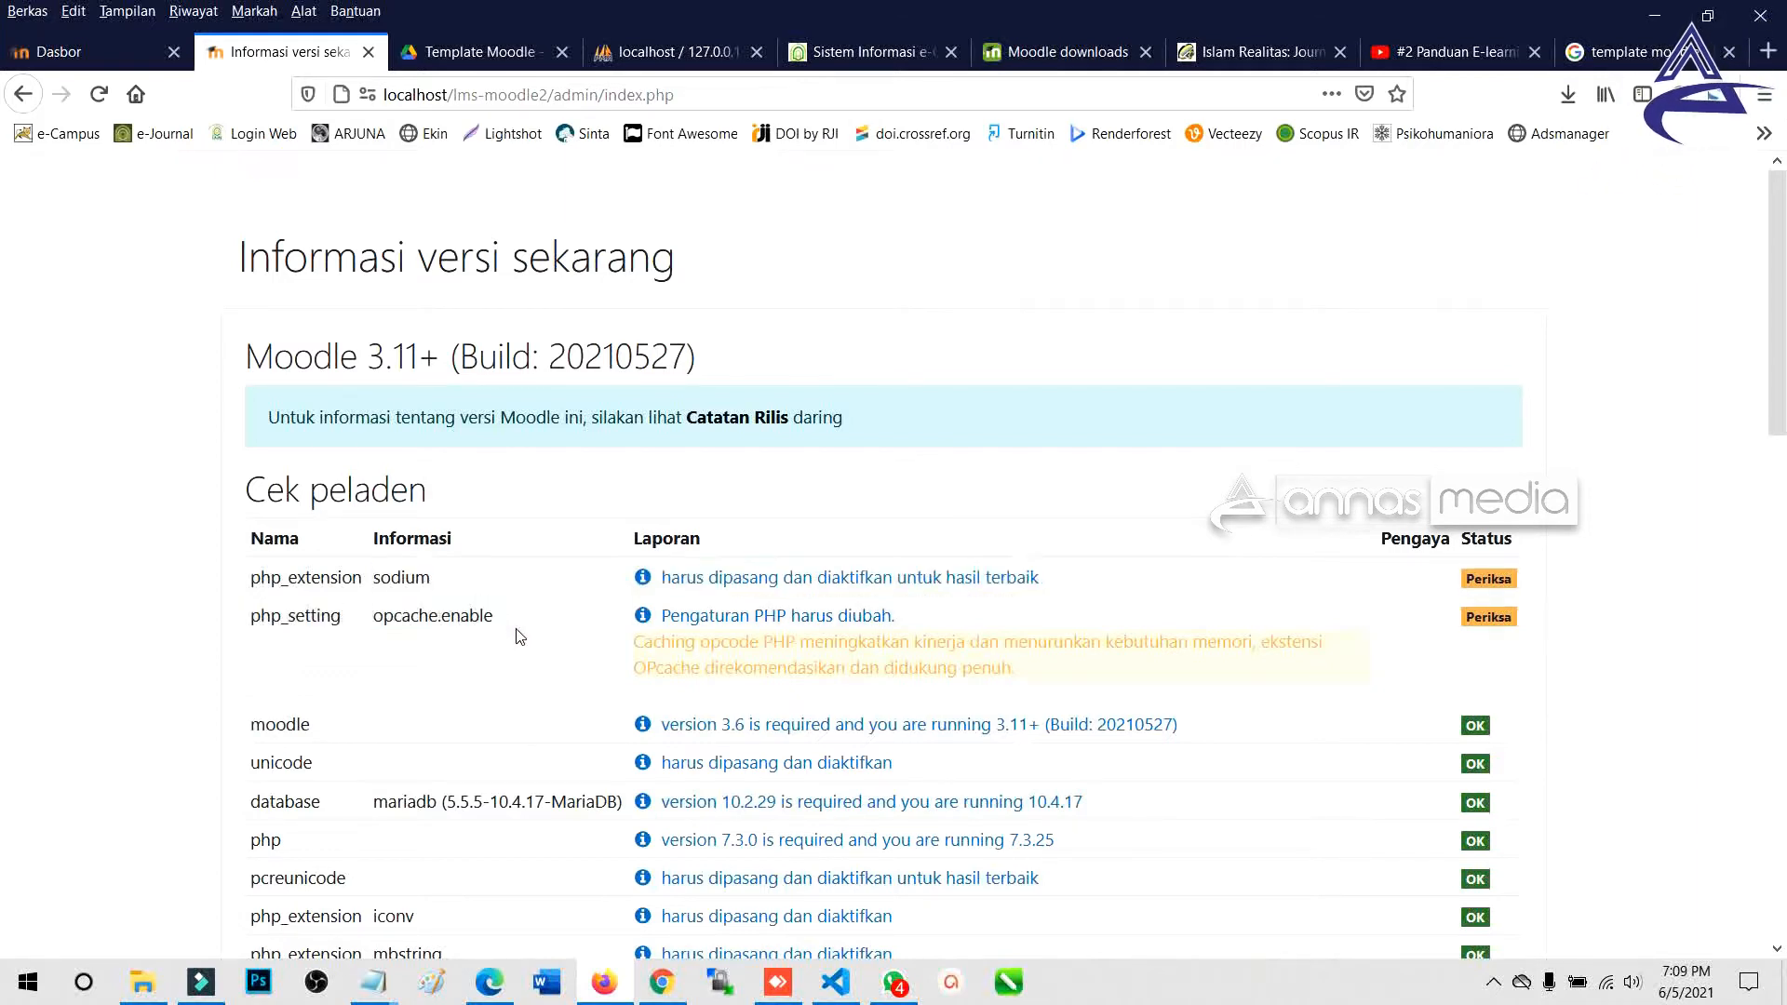
drag(374, 615, 497, 618)
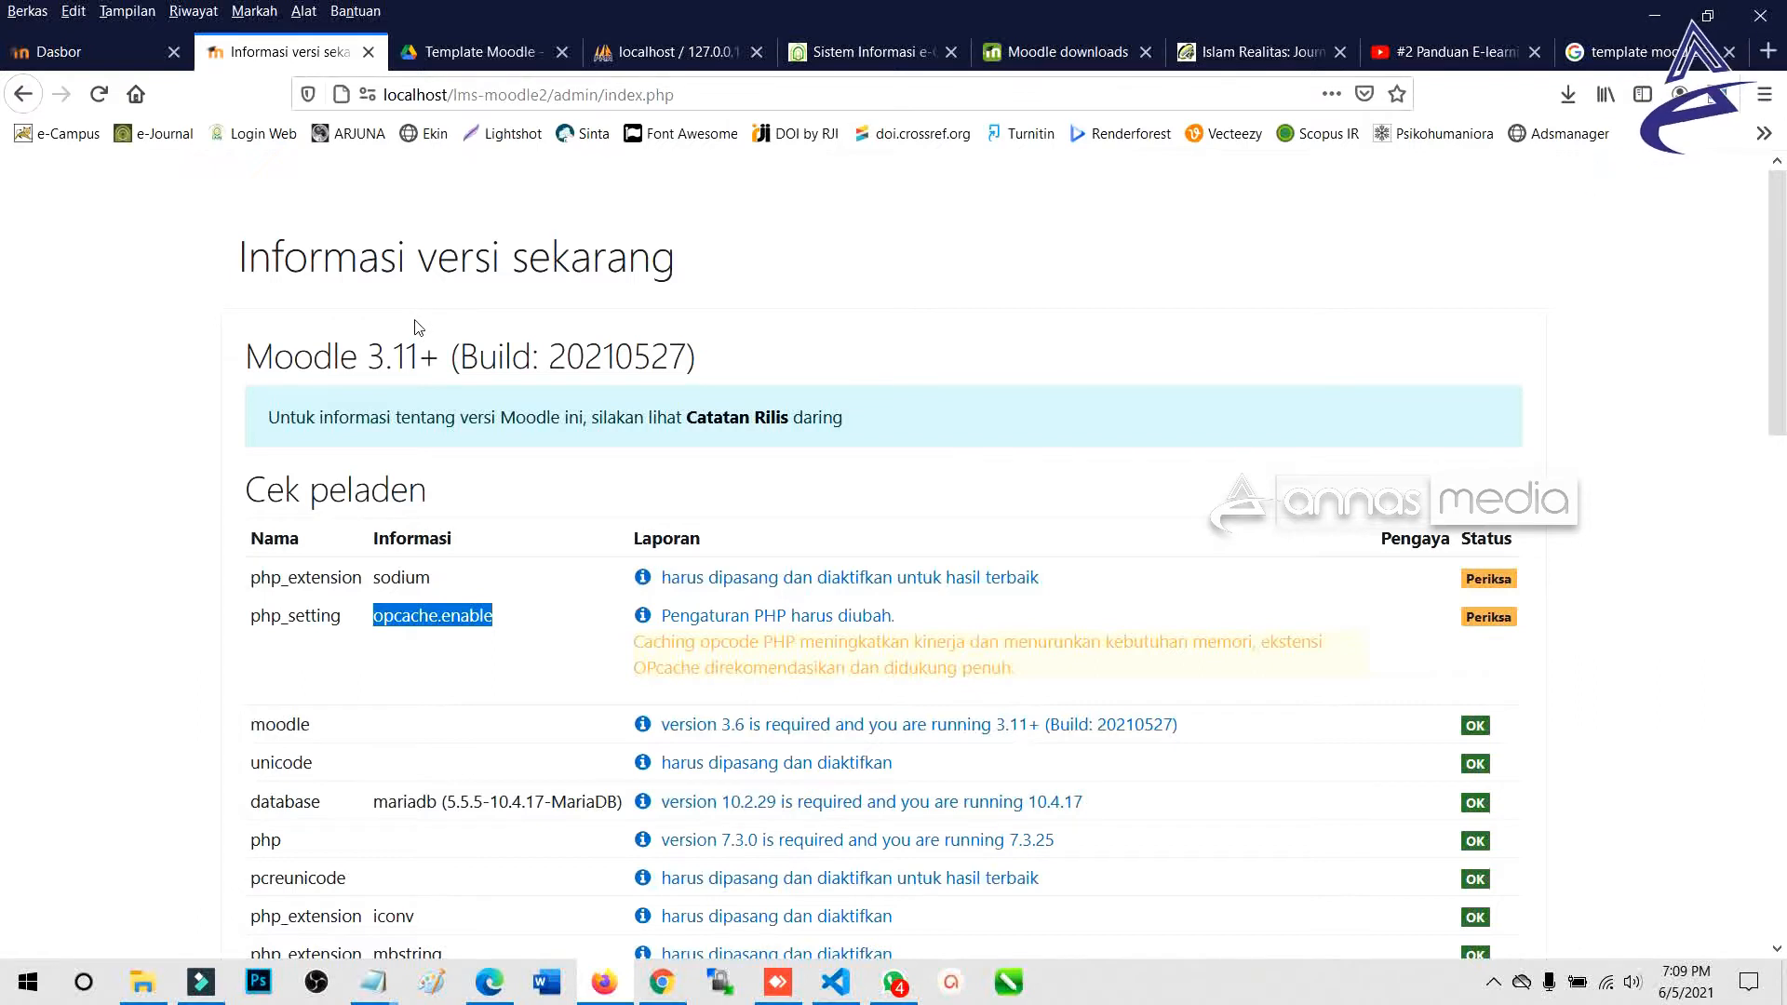
scroll(430, 409, down, 3)
scroll(433, 423, up, 3)
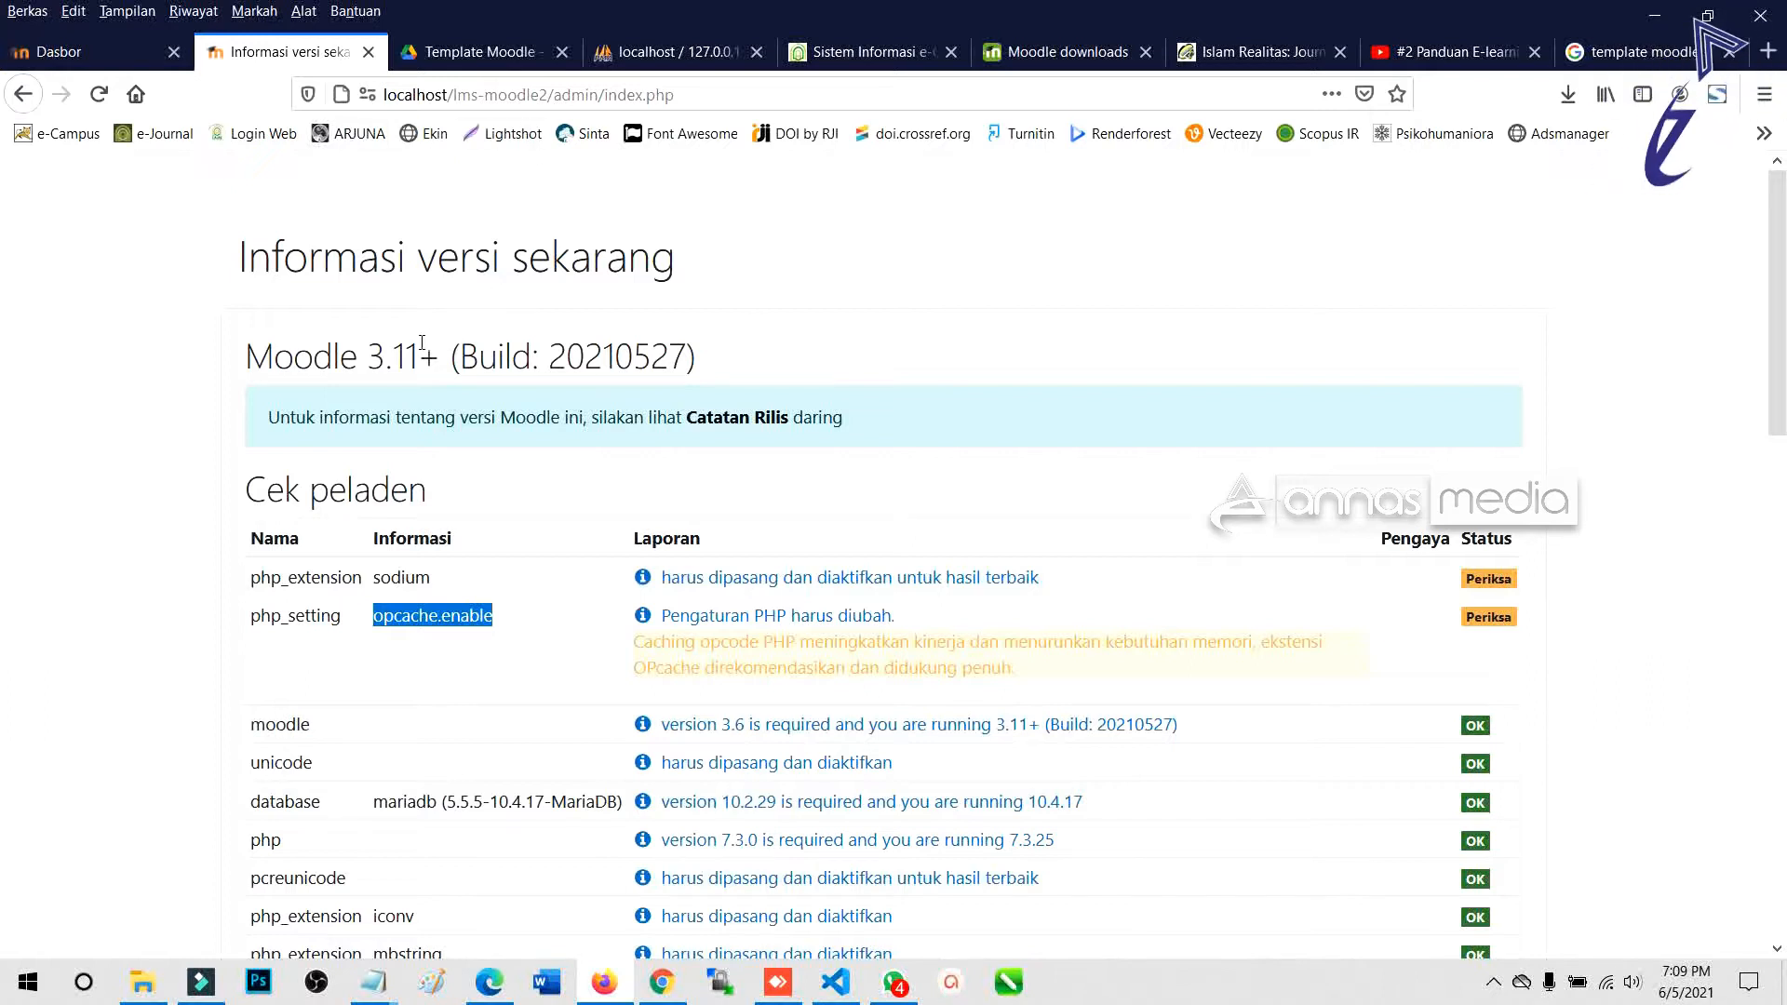
Confirm the server meets minimum requirements and continue past the checks with Lanjutkan.
drag(870, 423, 272, 423)
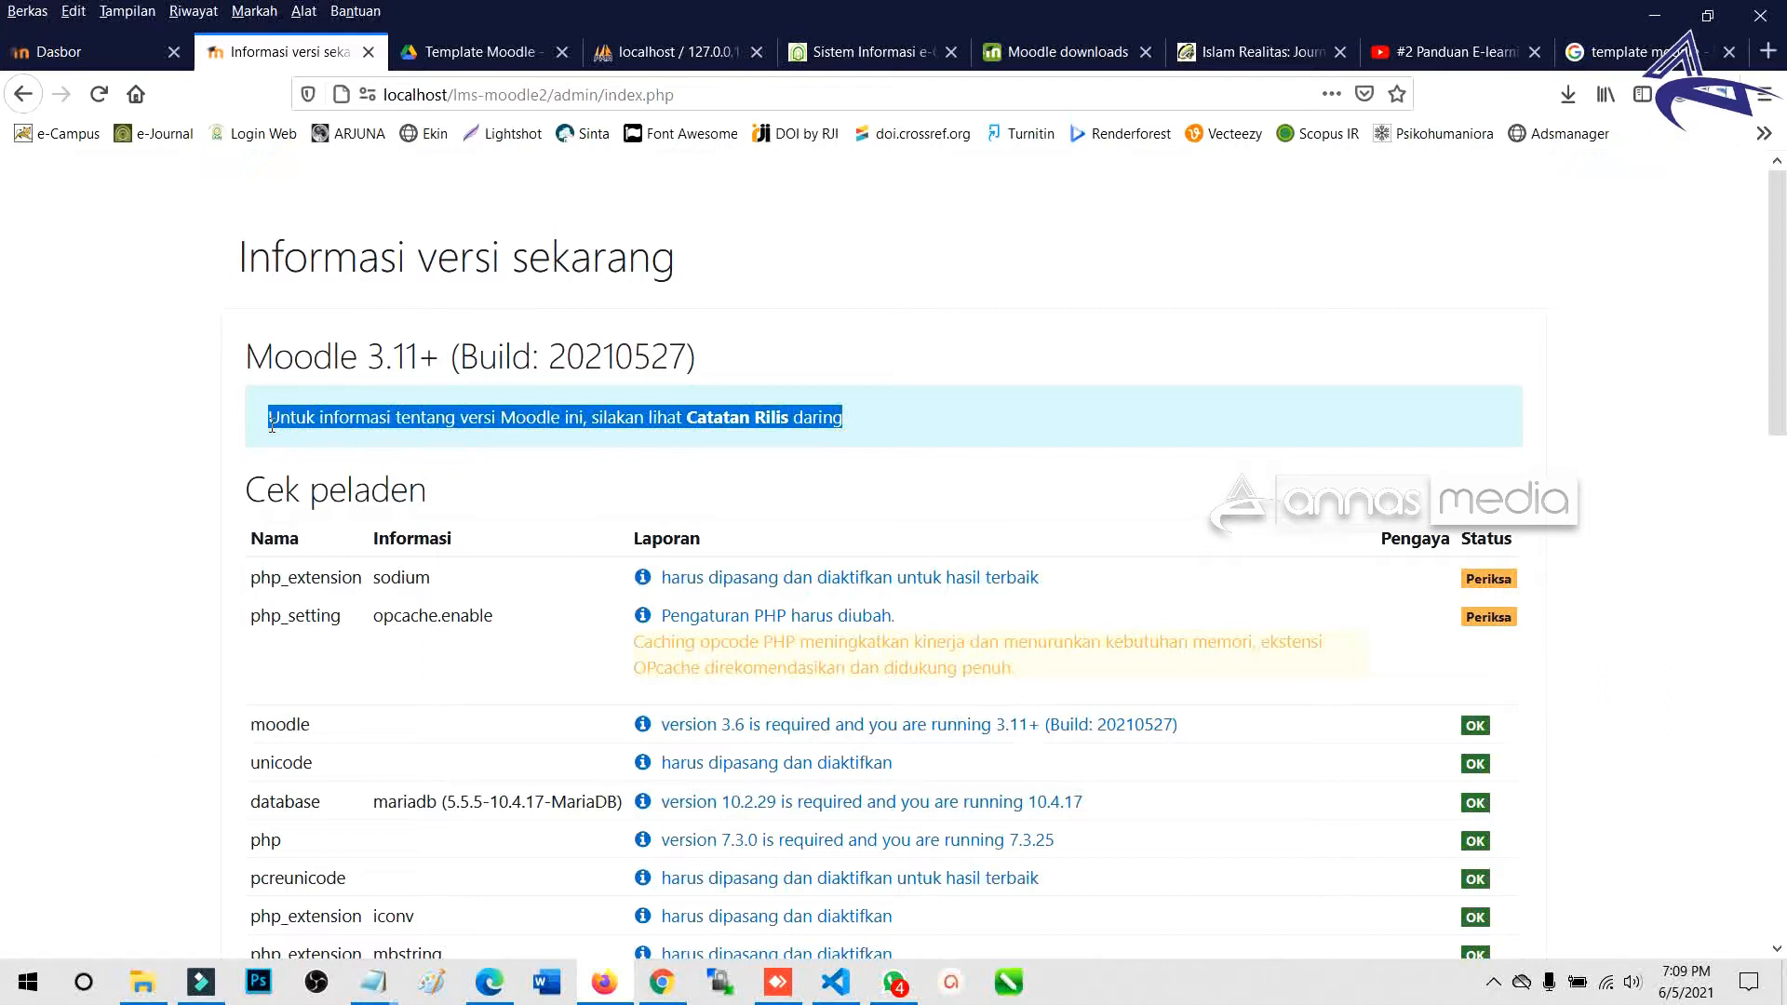
scroll(908, 447, down, 3)
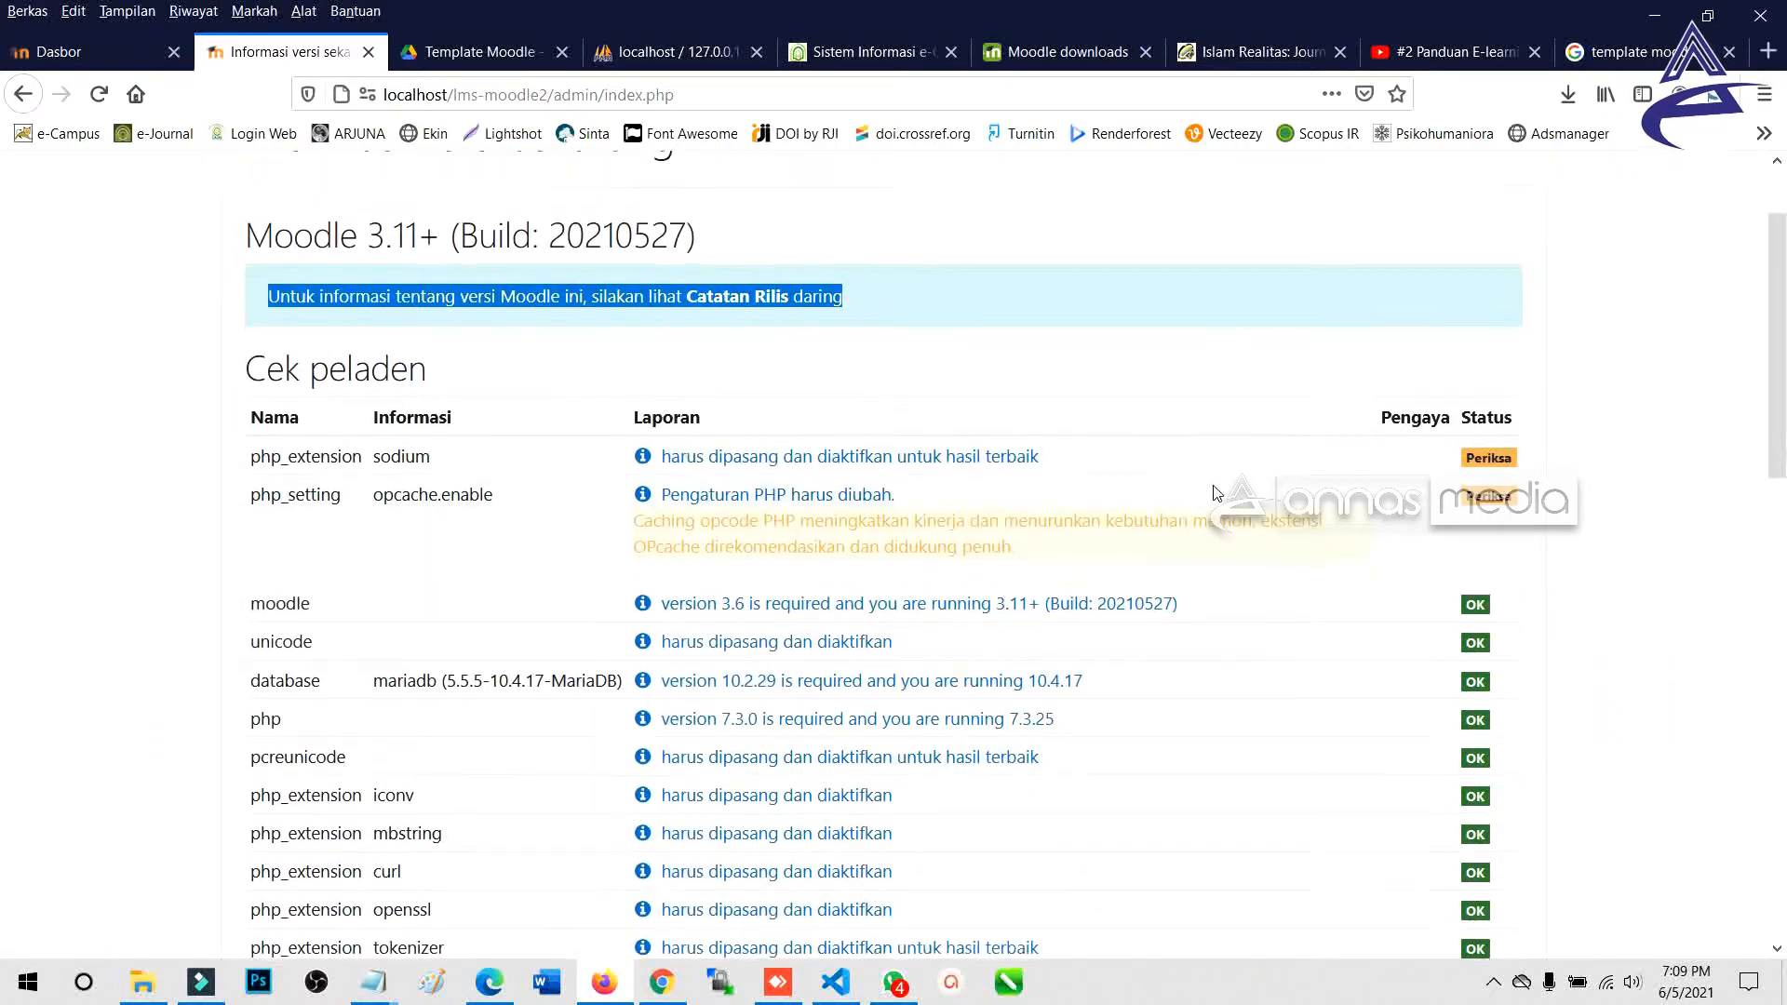
scroll(1534, 372, down, 14)
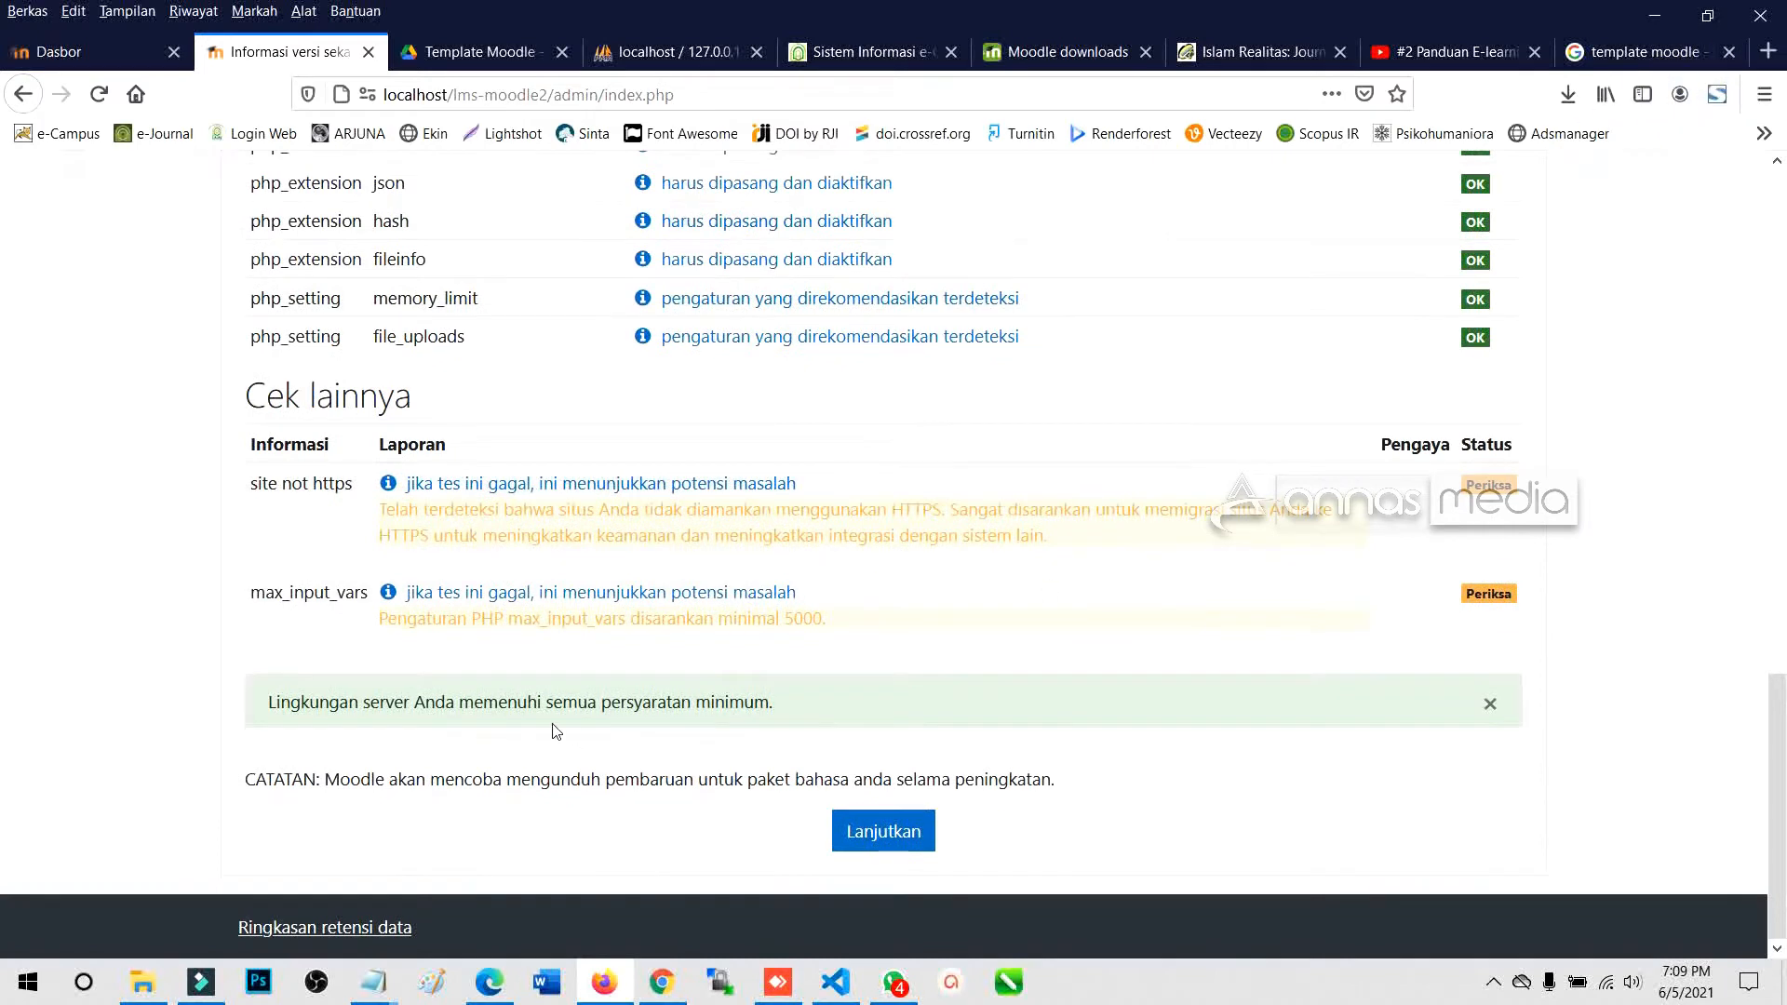
drag(270, 700, 776, 703)
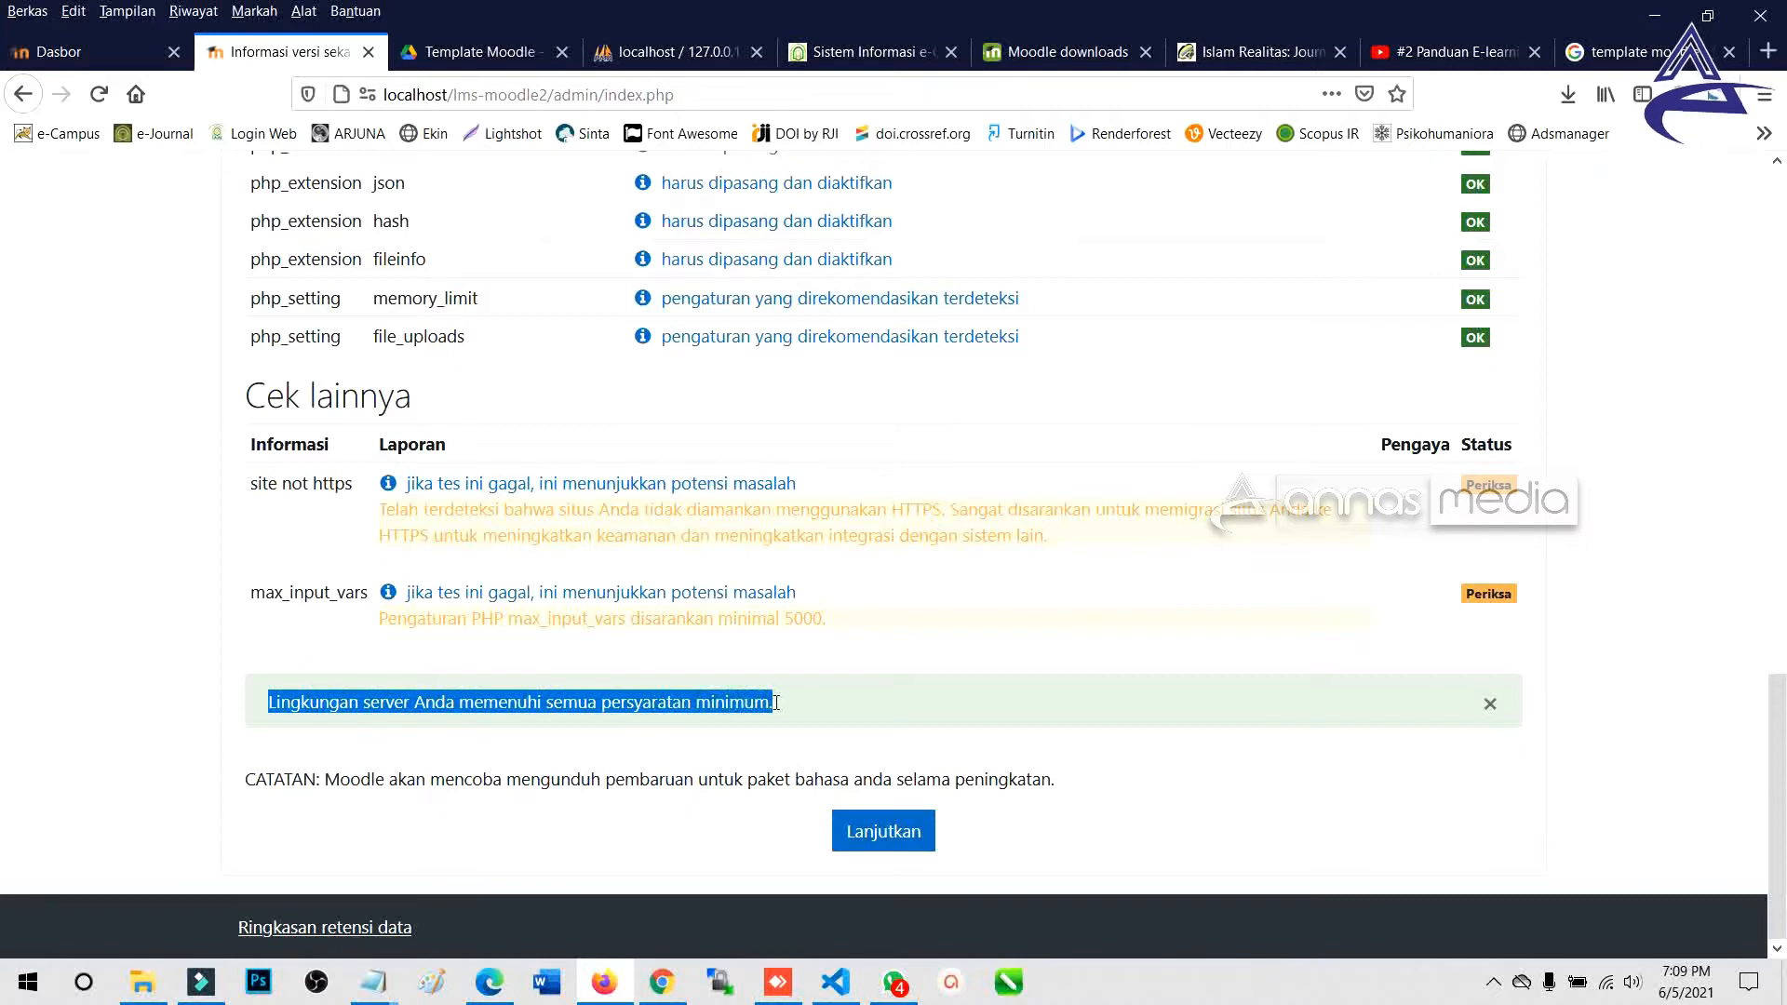
click(882, 817)
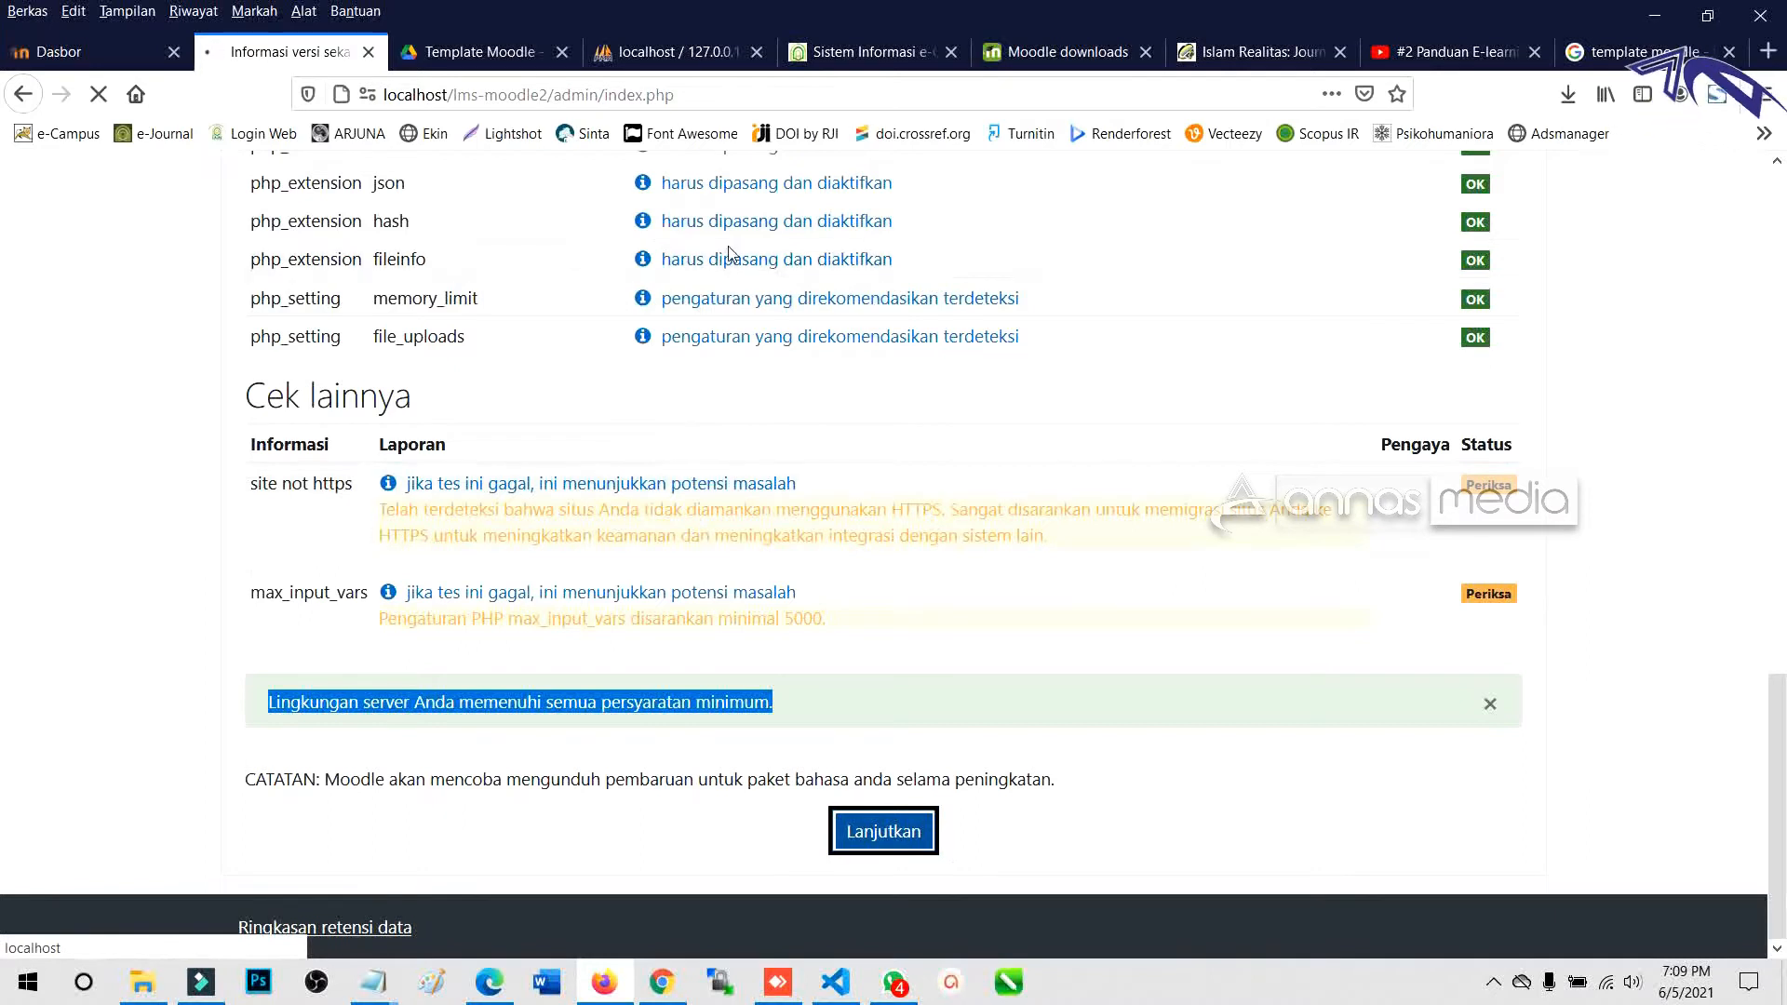
click(141, 982)
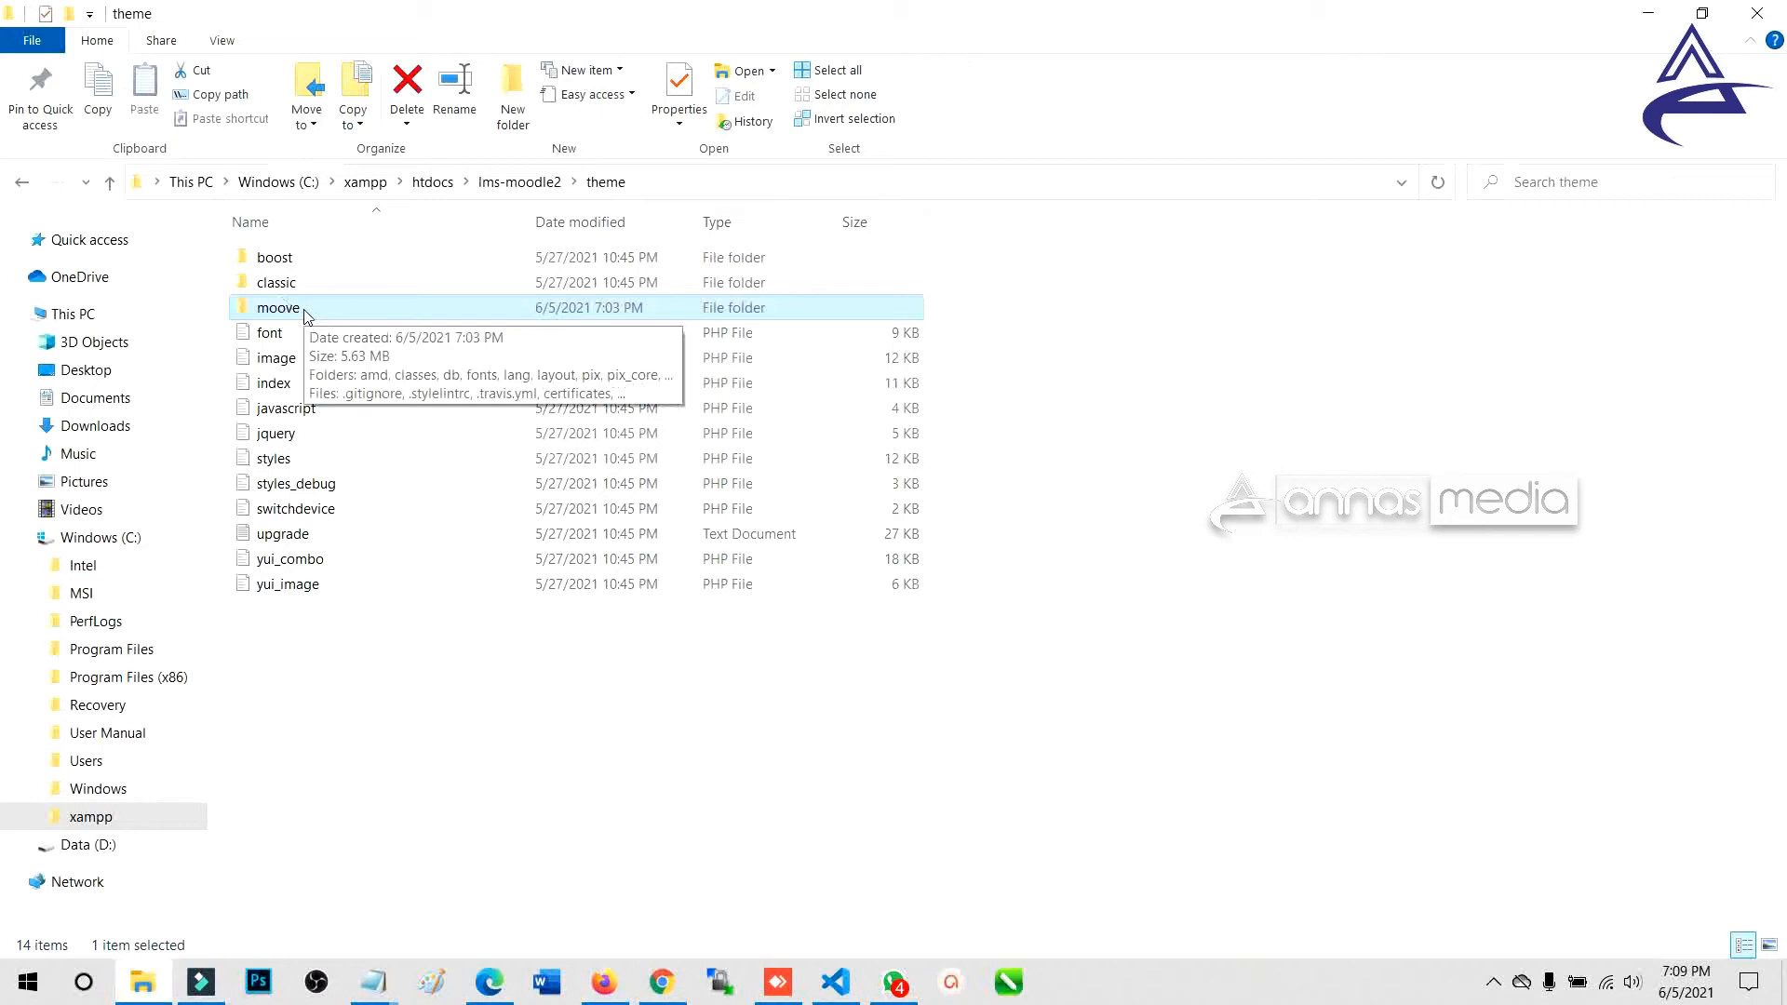
key(alt+Tab)
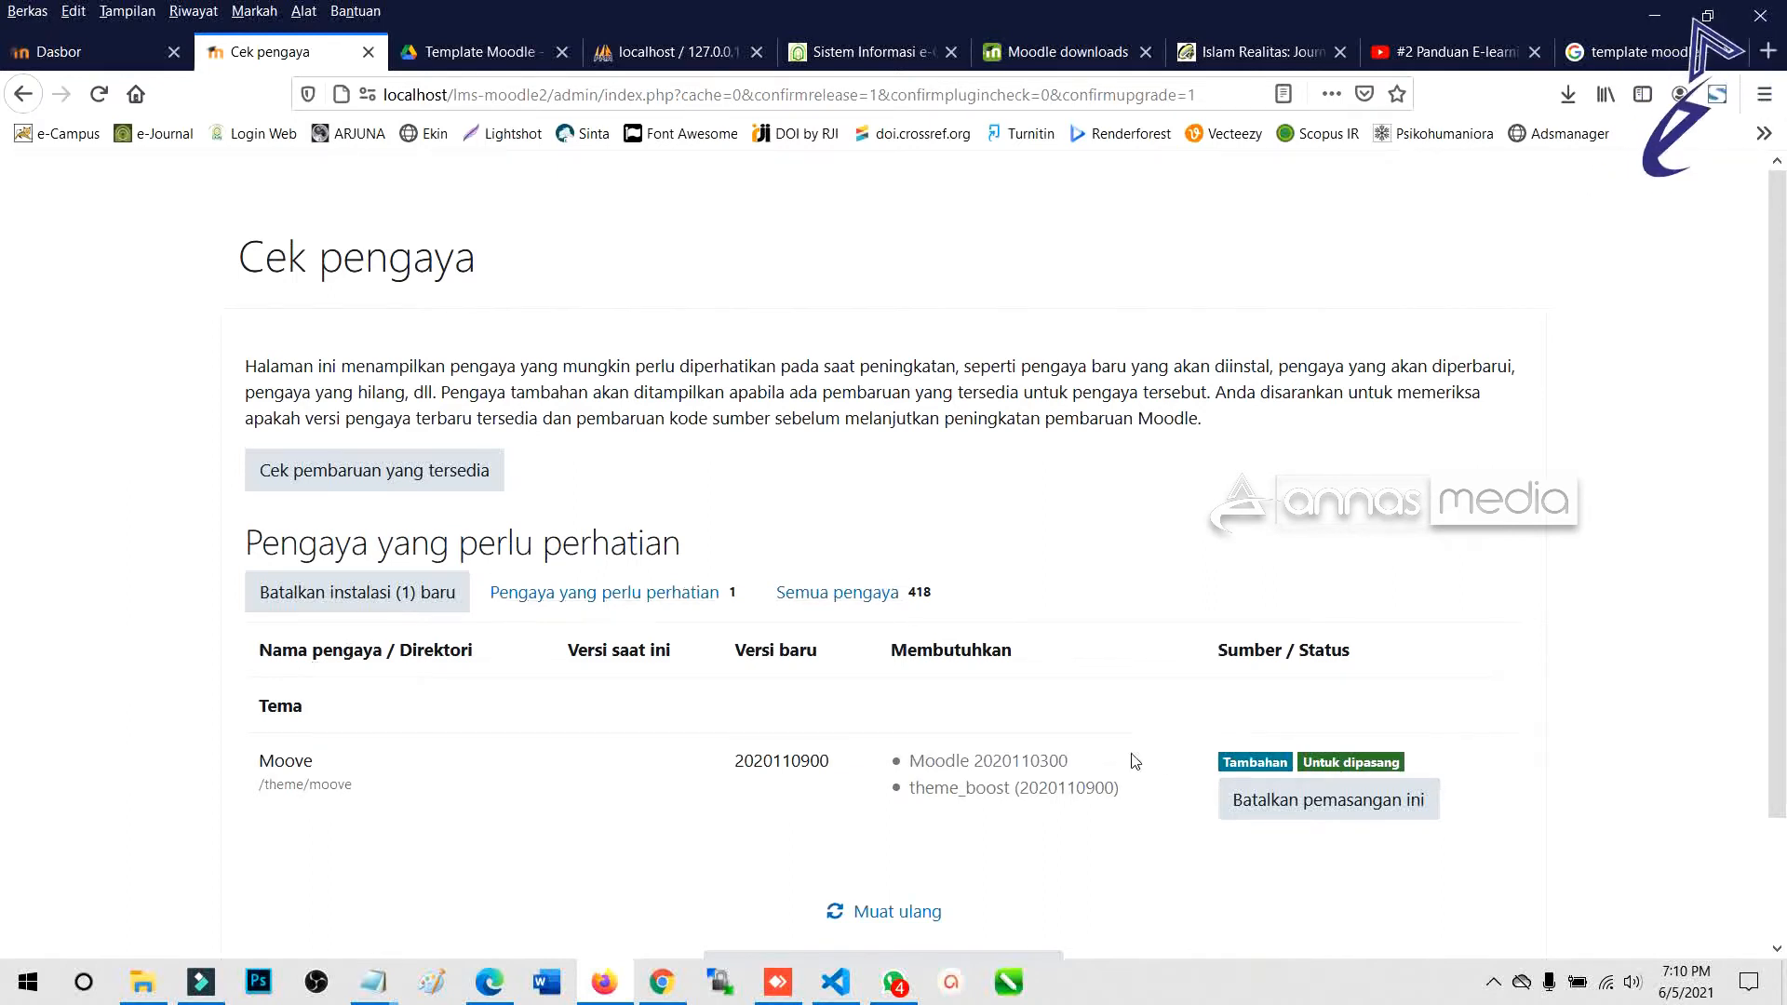
scroll(1042, 781, down, 2)
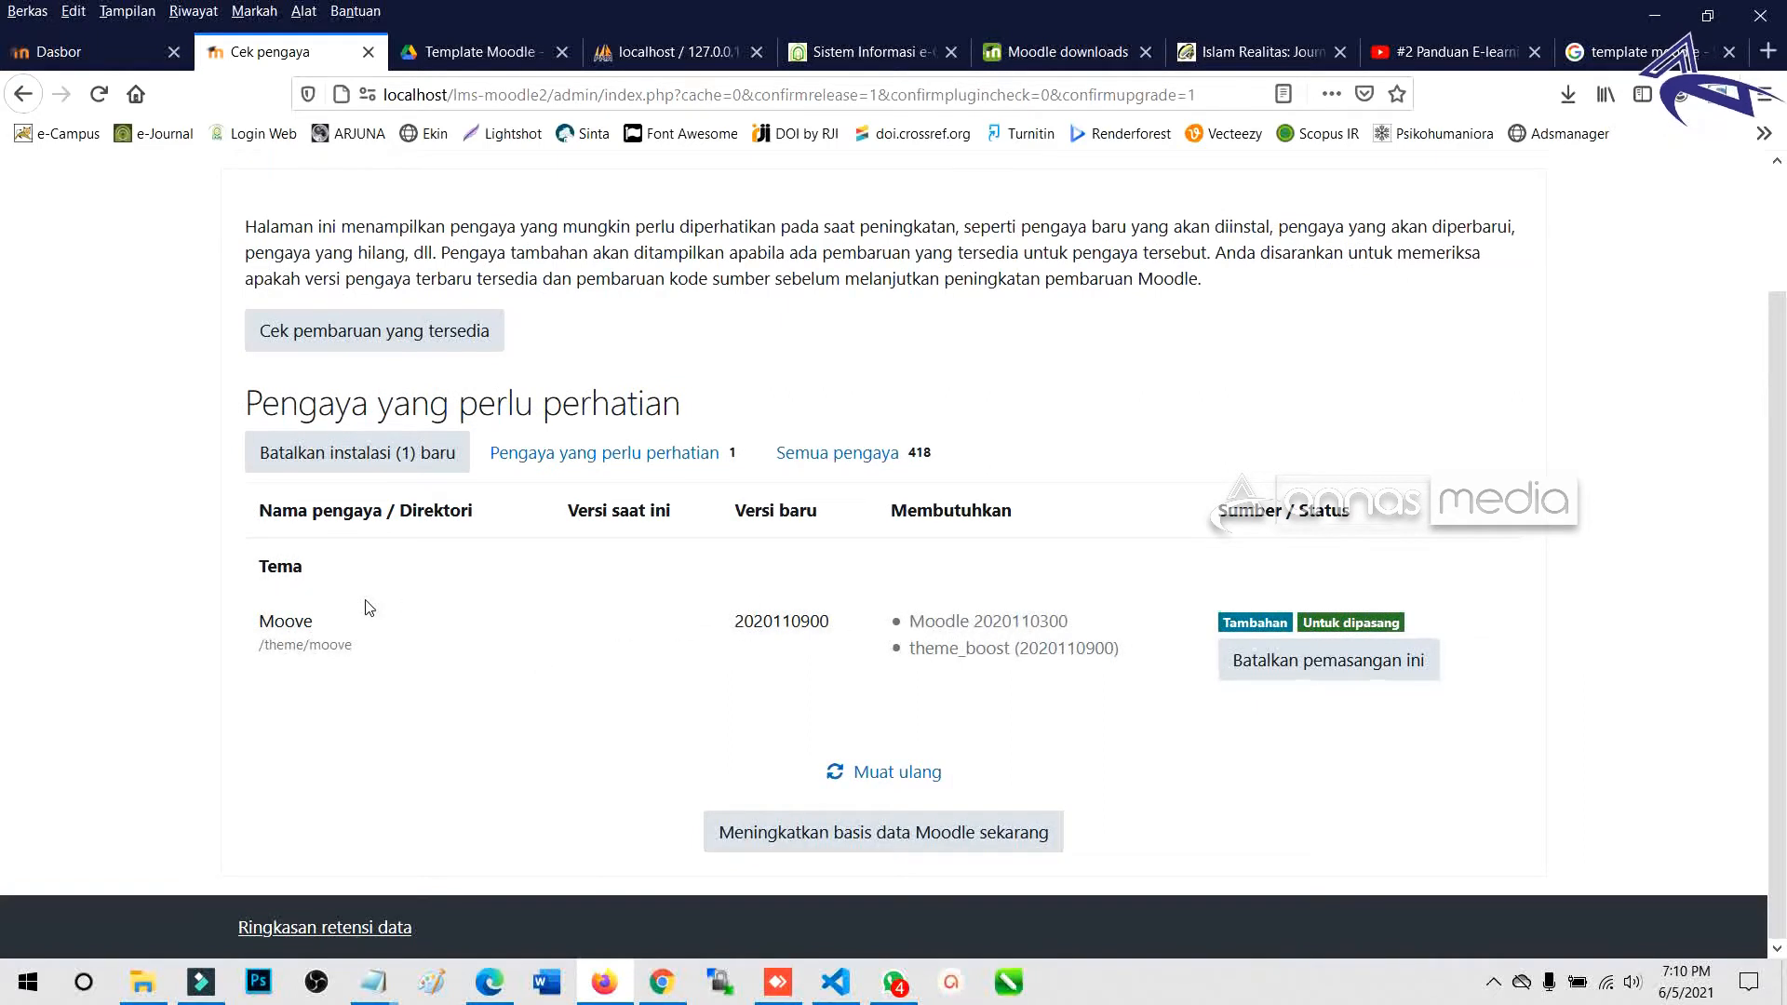
drag(262, 623, 373, 647)
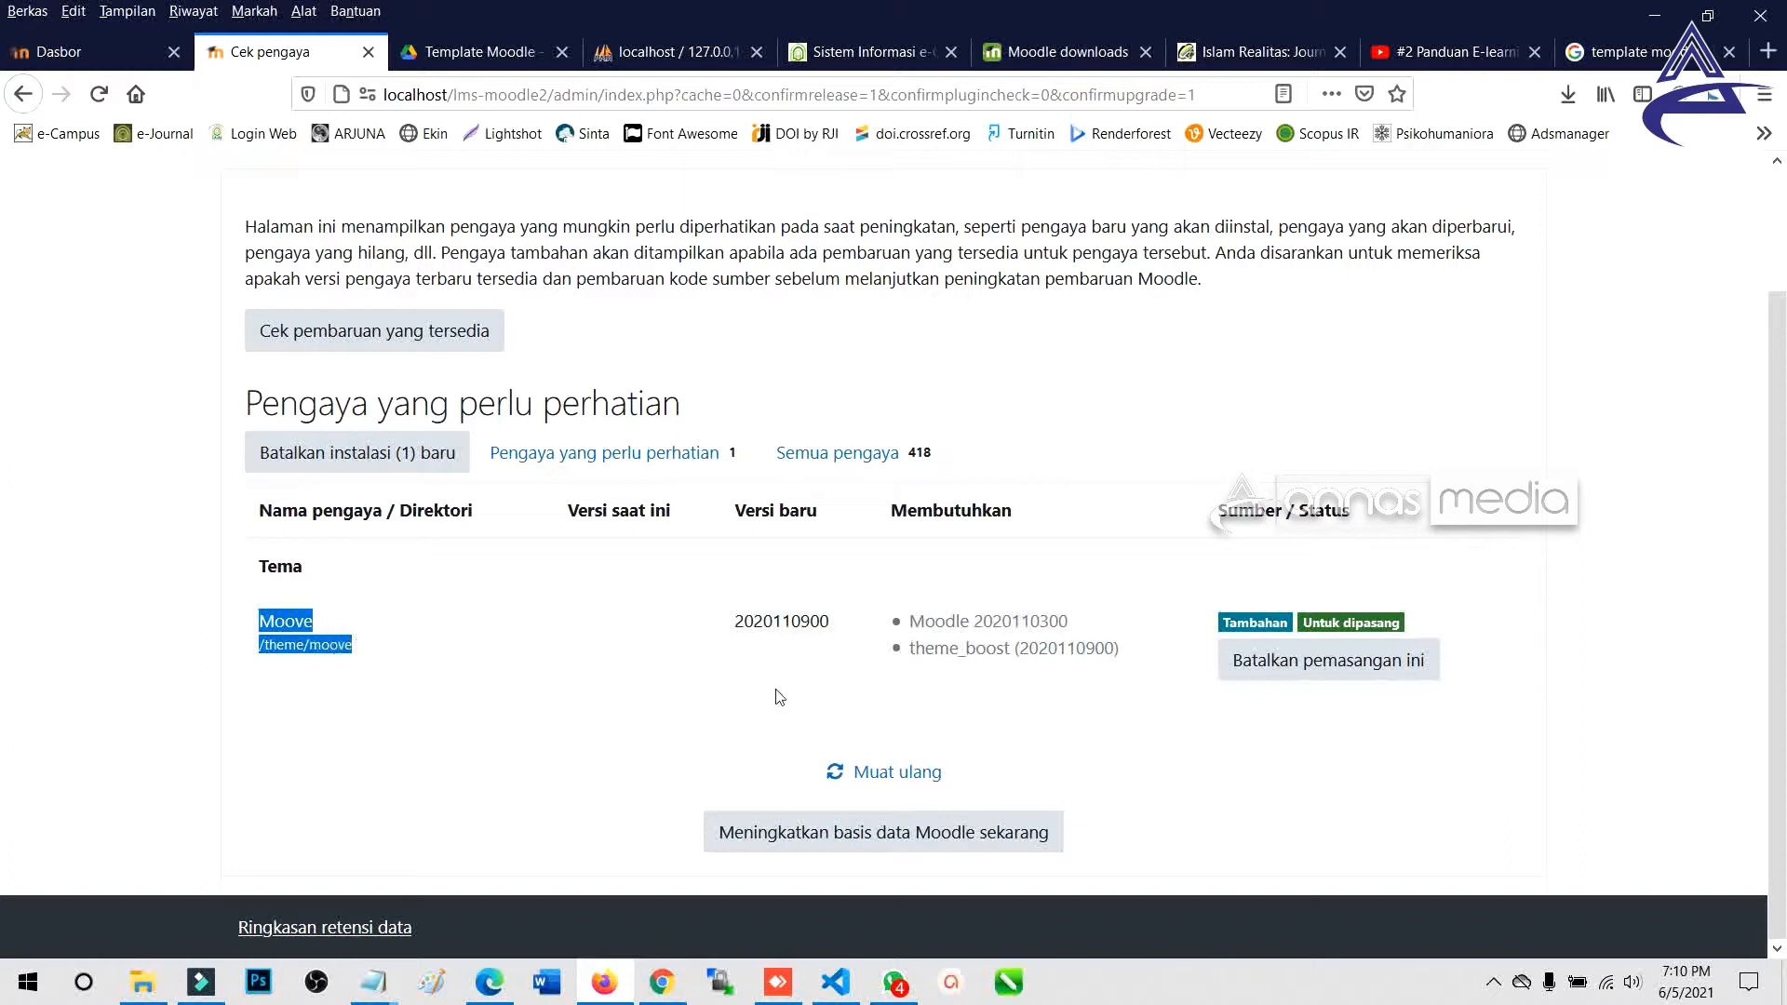
click(1322, 679)
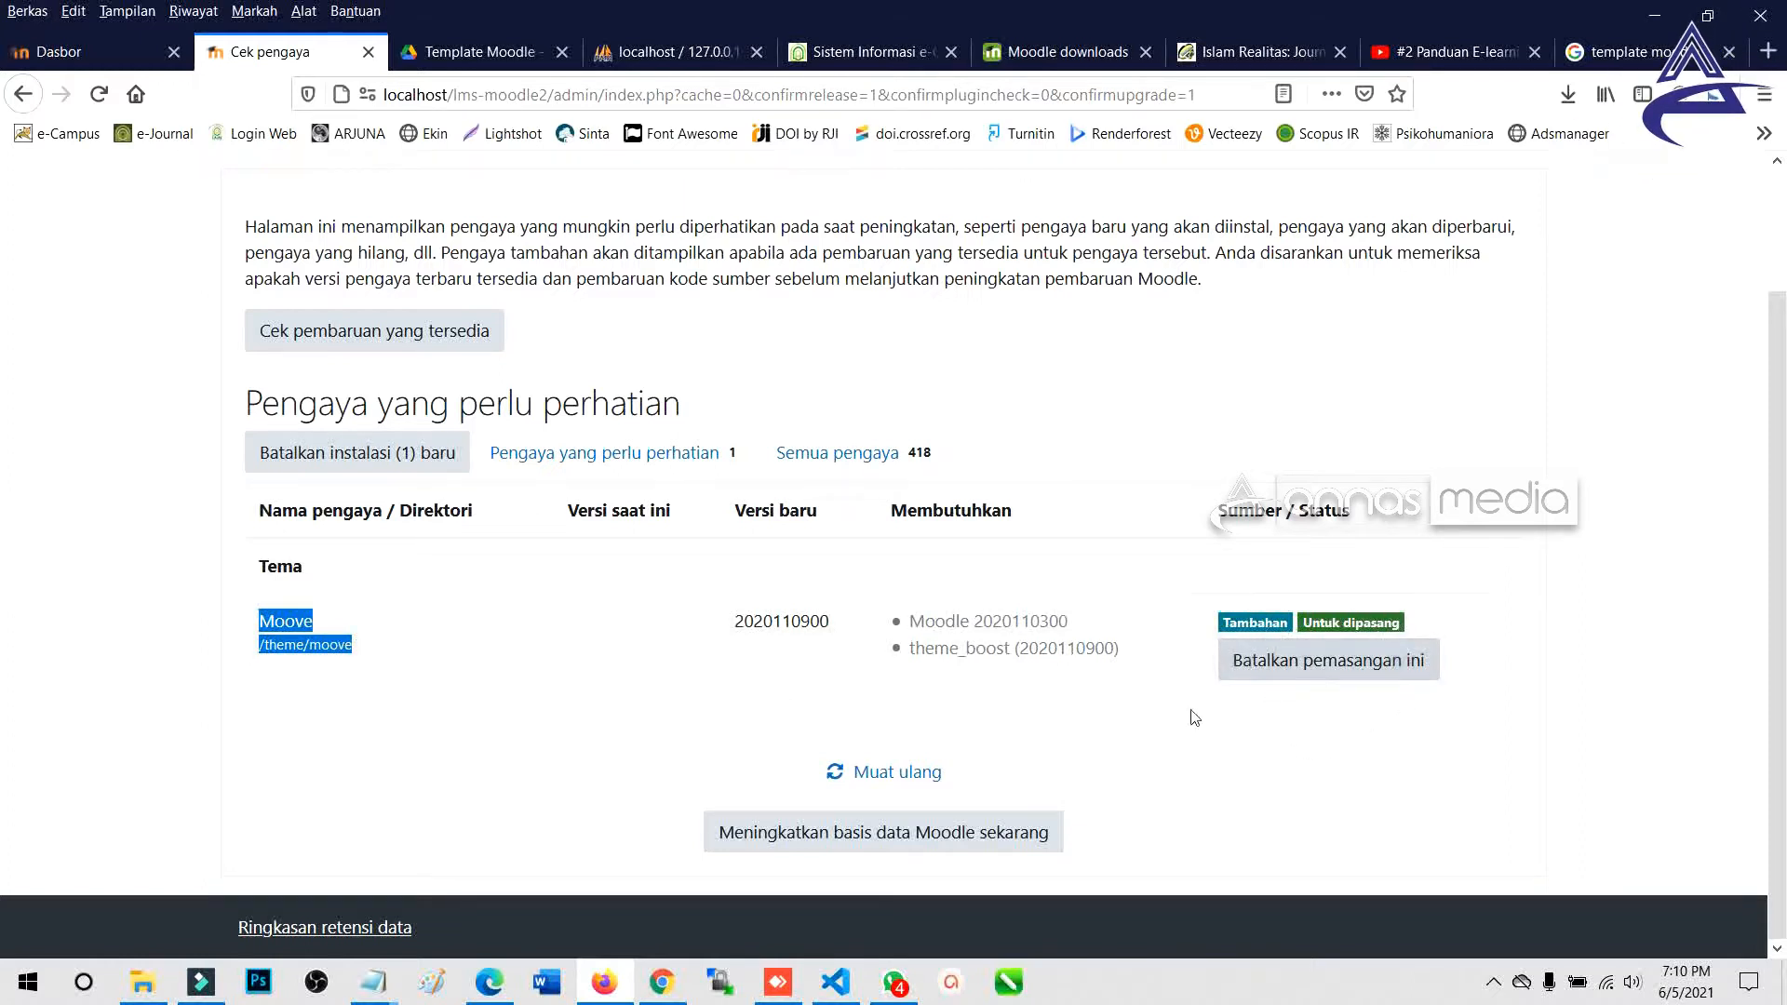
click(860, 773)
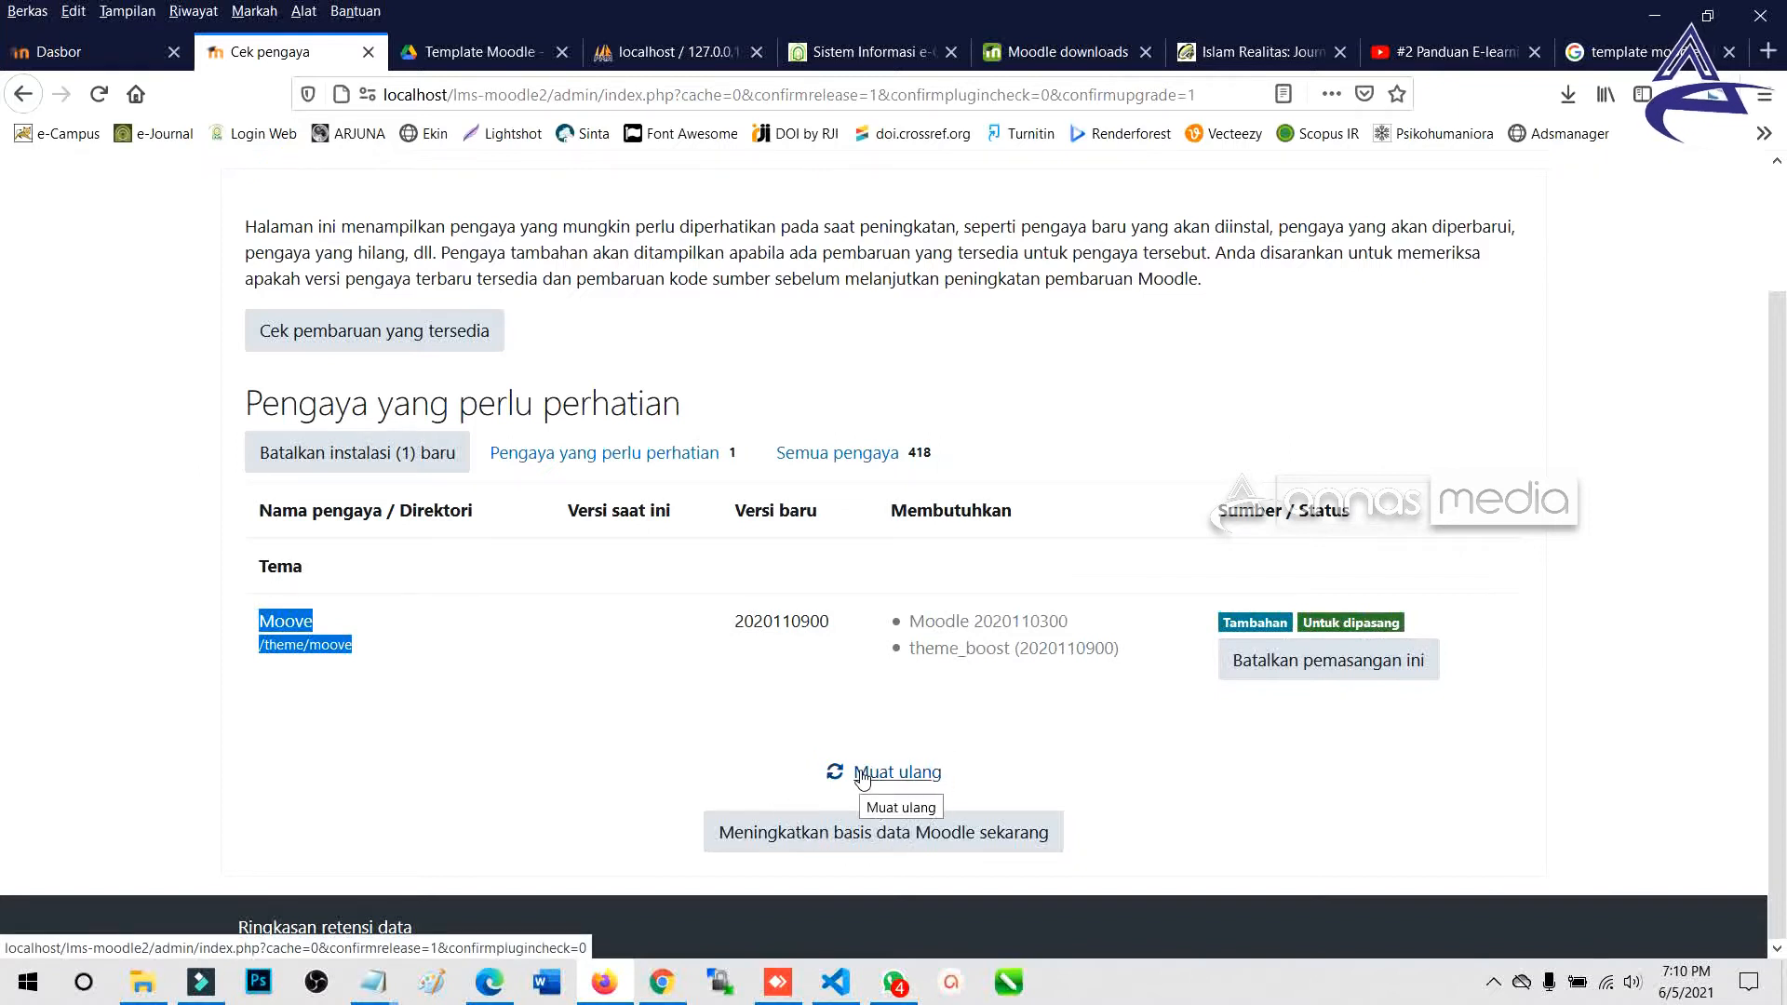
click(794, 844)
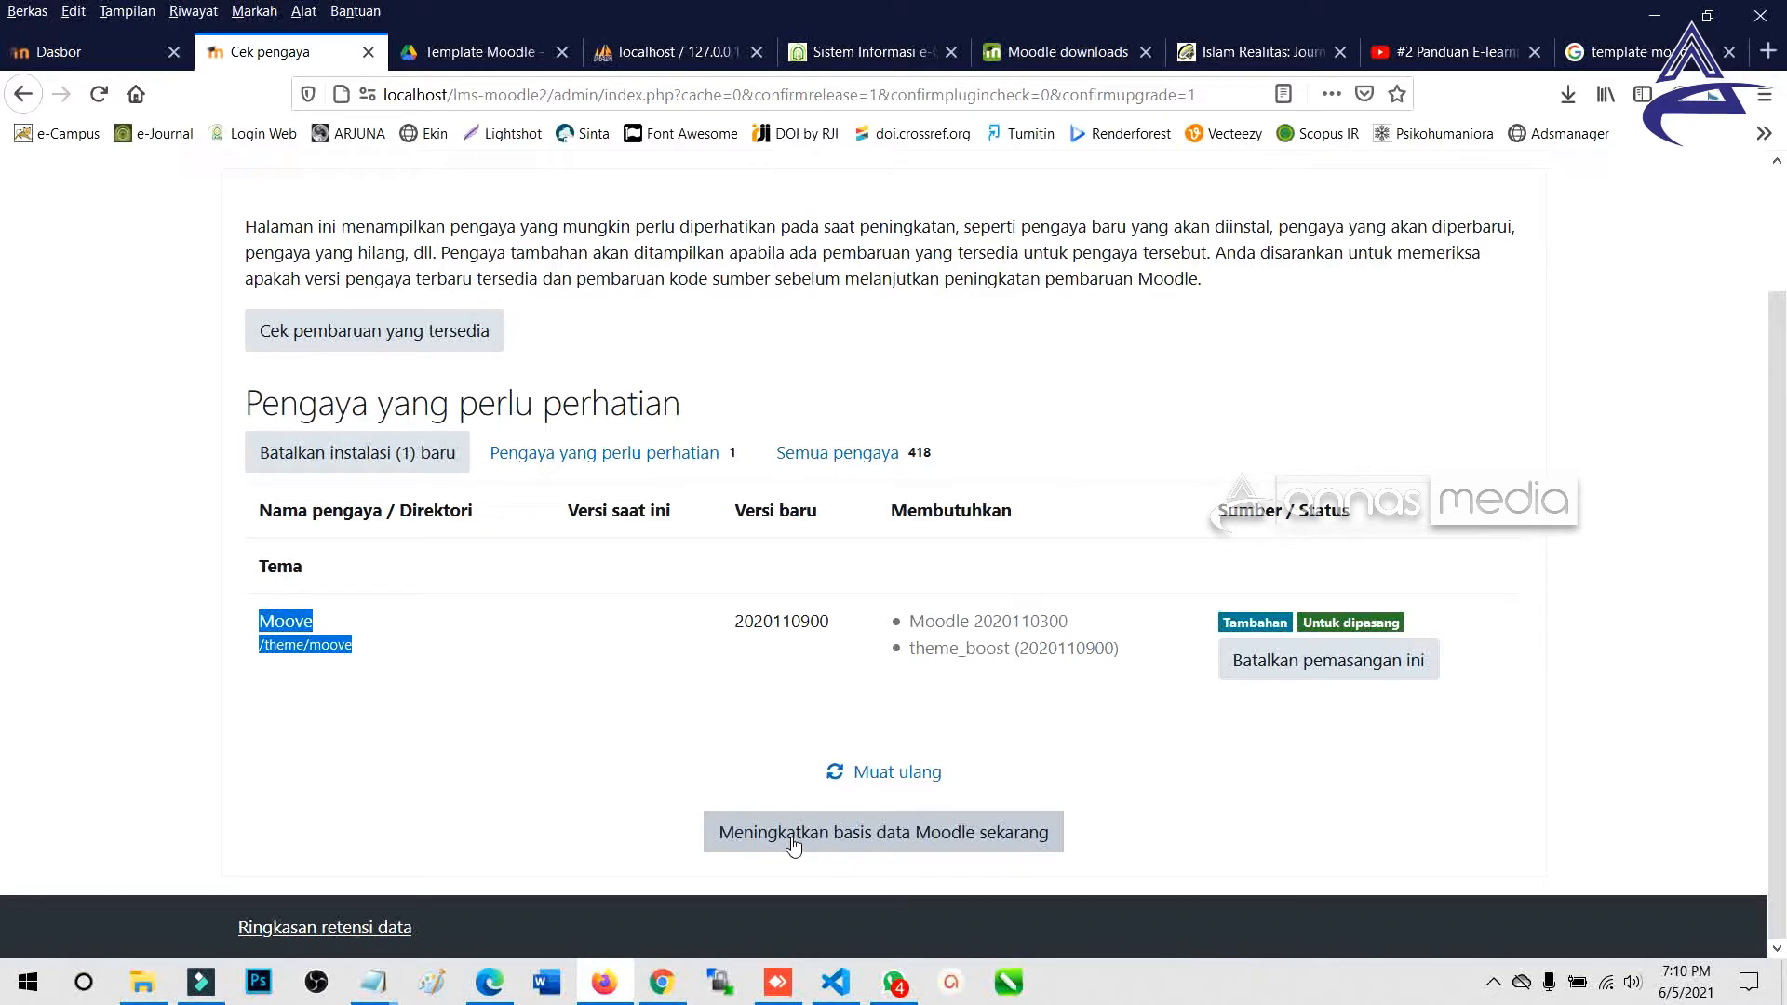
click(399, 674)
drag(250, 627, 361, 658)
click(384, 670)
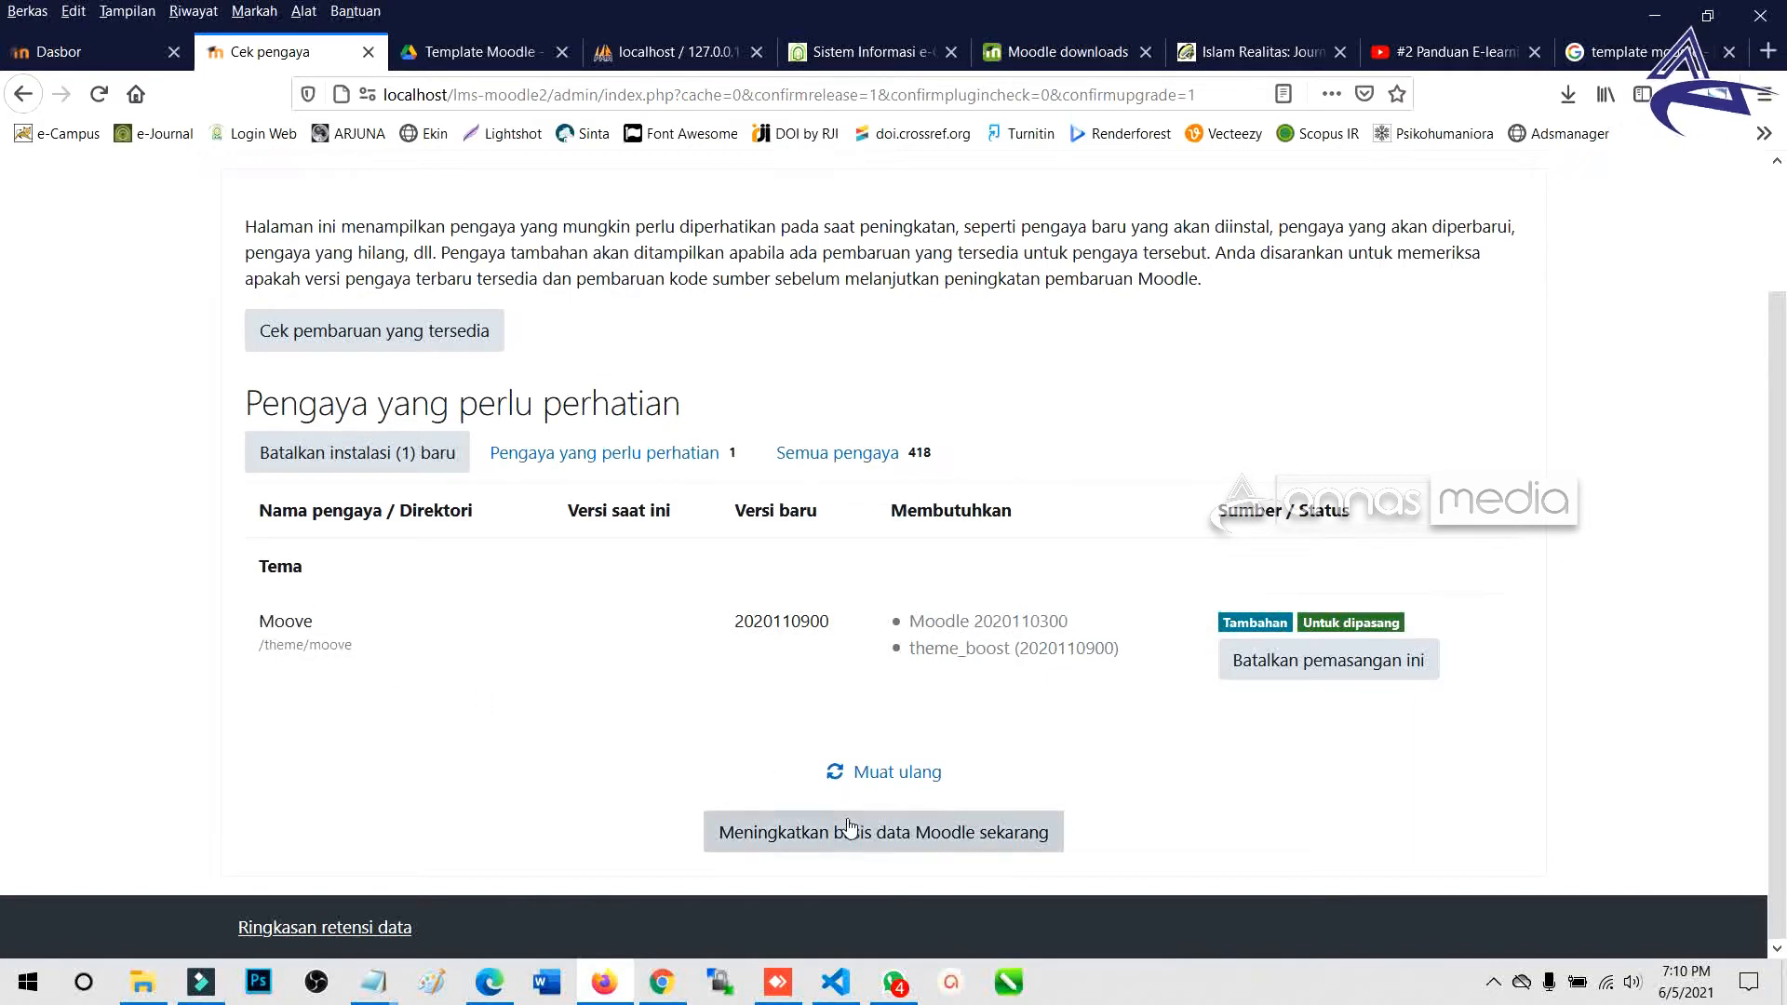
Upgrade the Moodle database, confirm theme_moove shows Berhasil, and continue to its settings.
click(808, 839)
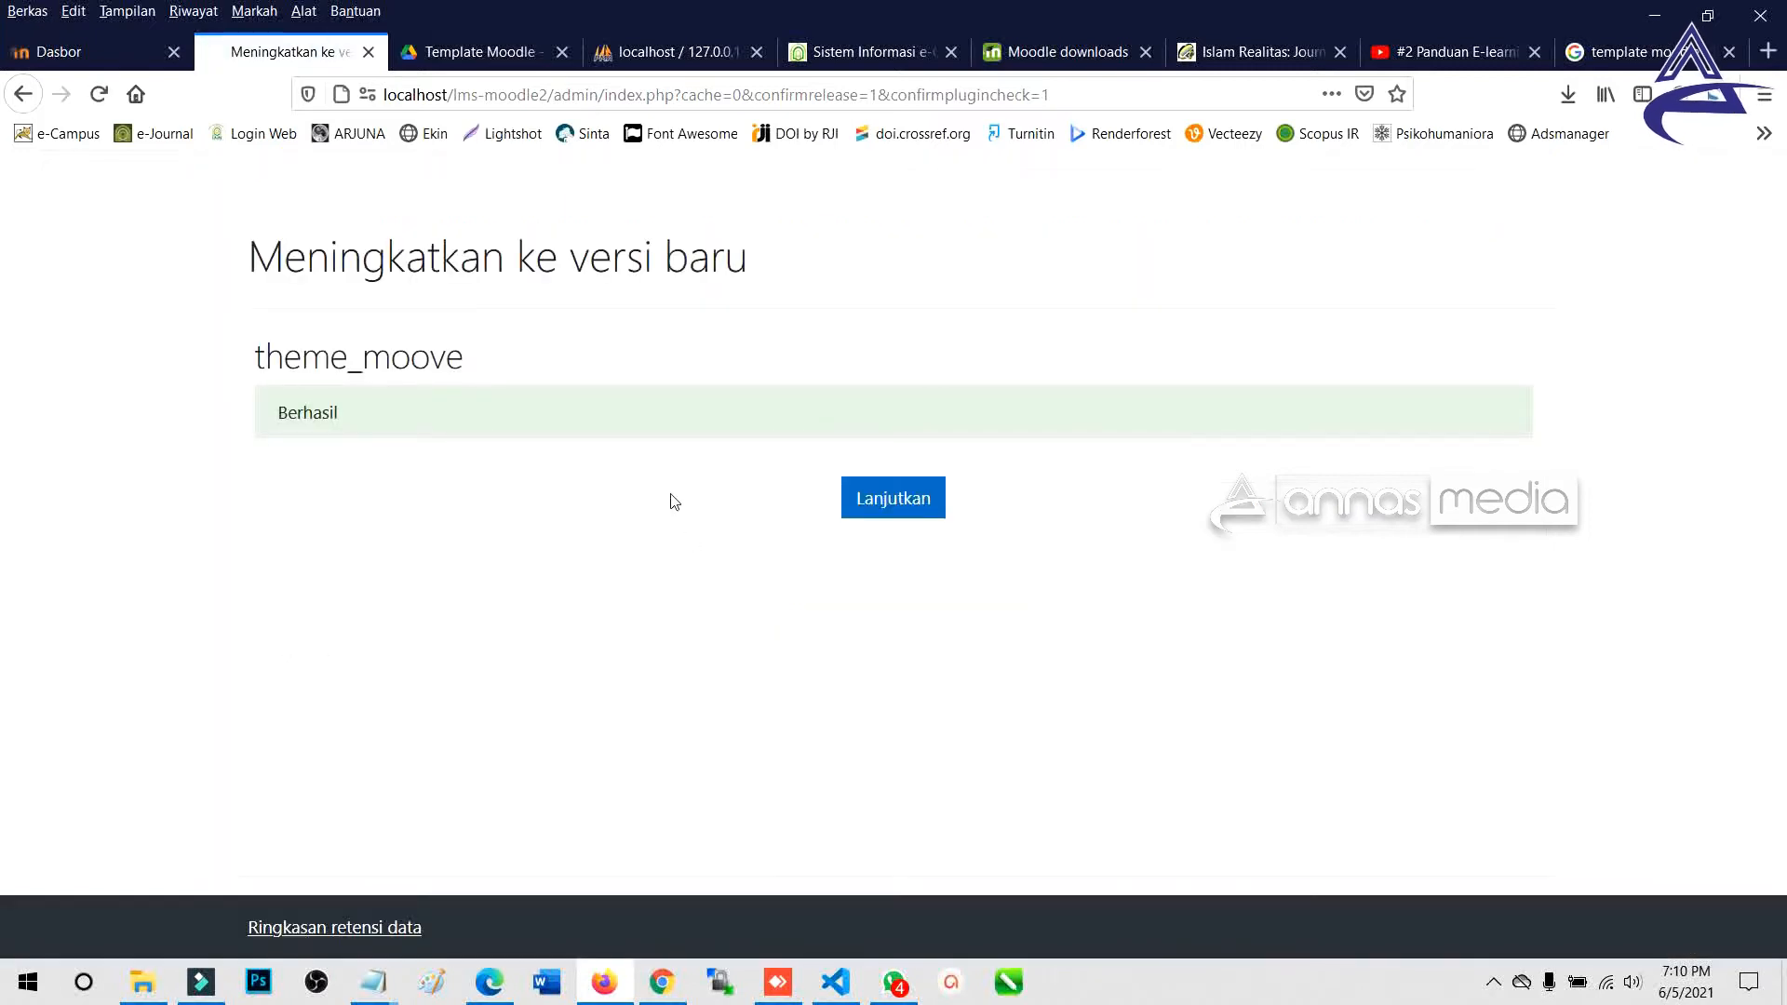
drag(264, 422, 379, 431)
drag(258, 365, 466, 363)
drag(258, 263, 724, 265)
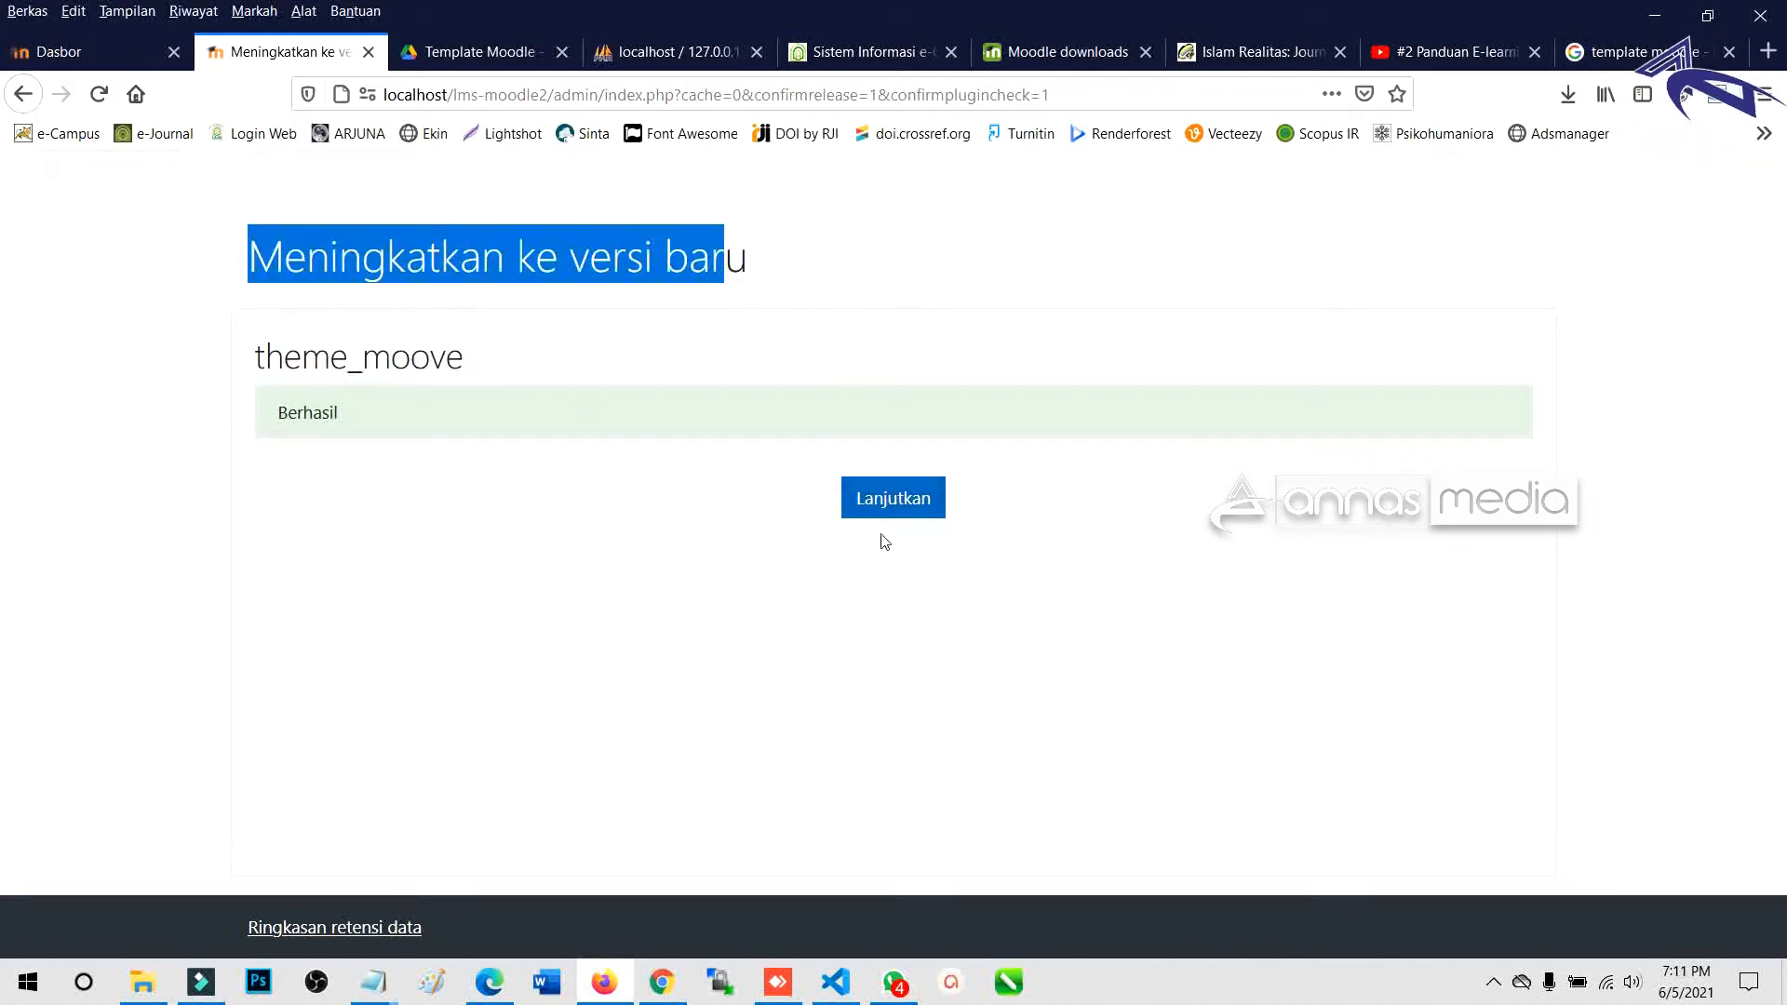
click(887, 510)
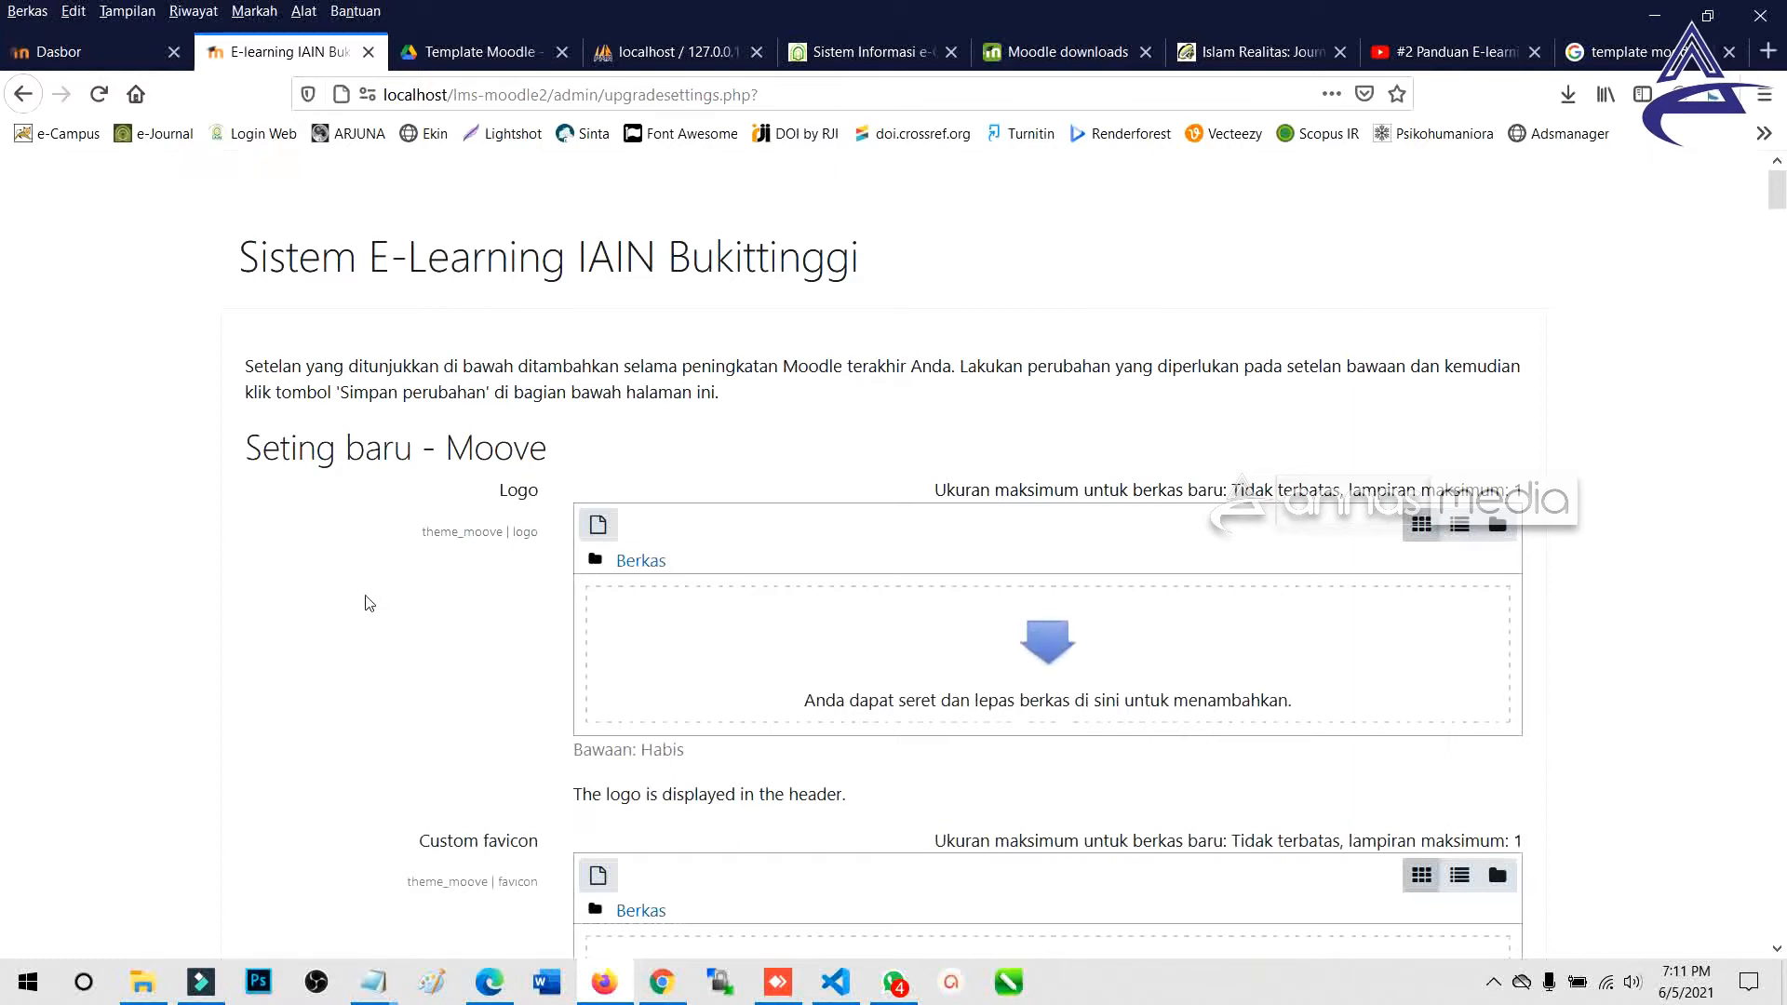
scroll(366, 603, down, 4)
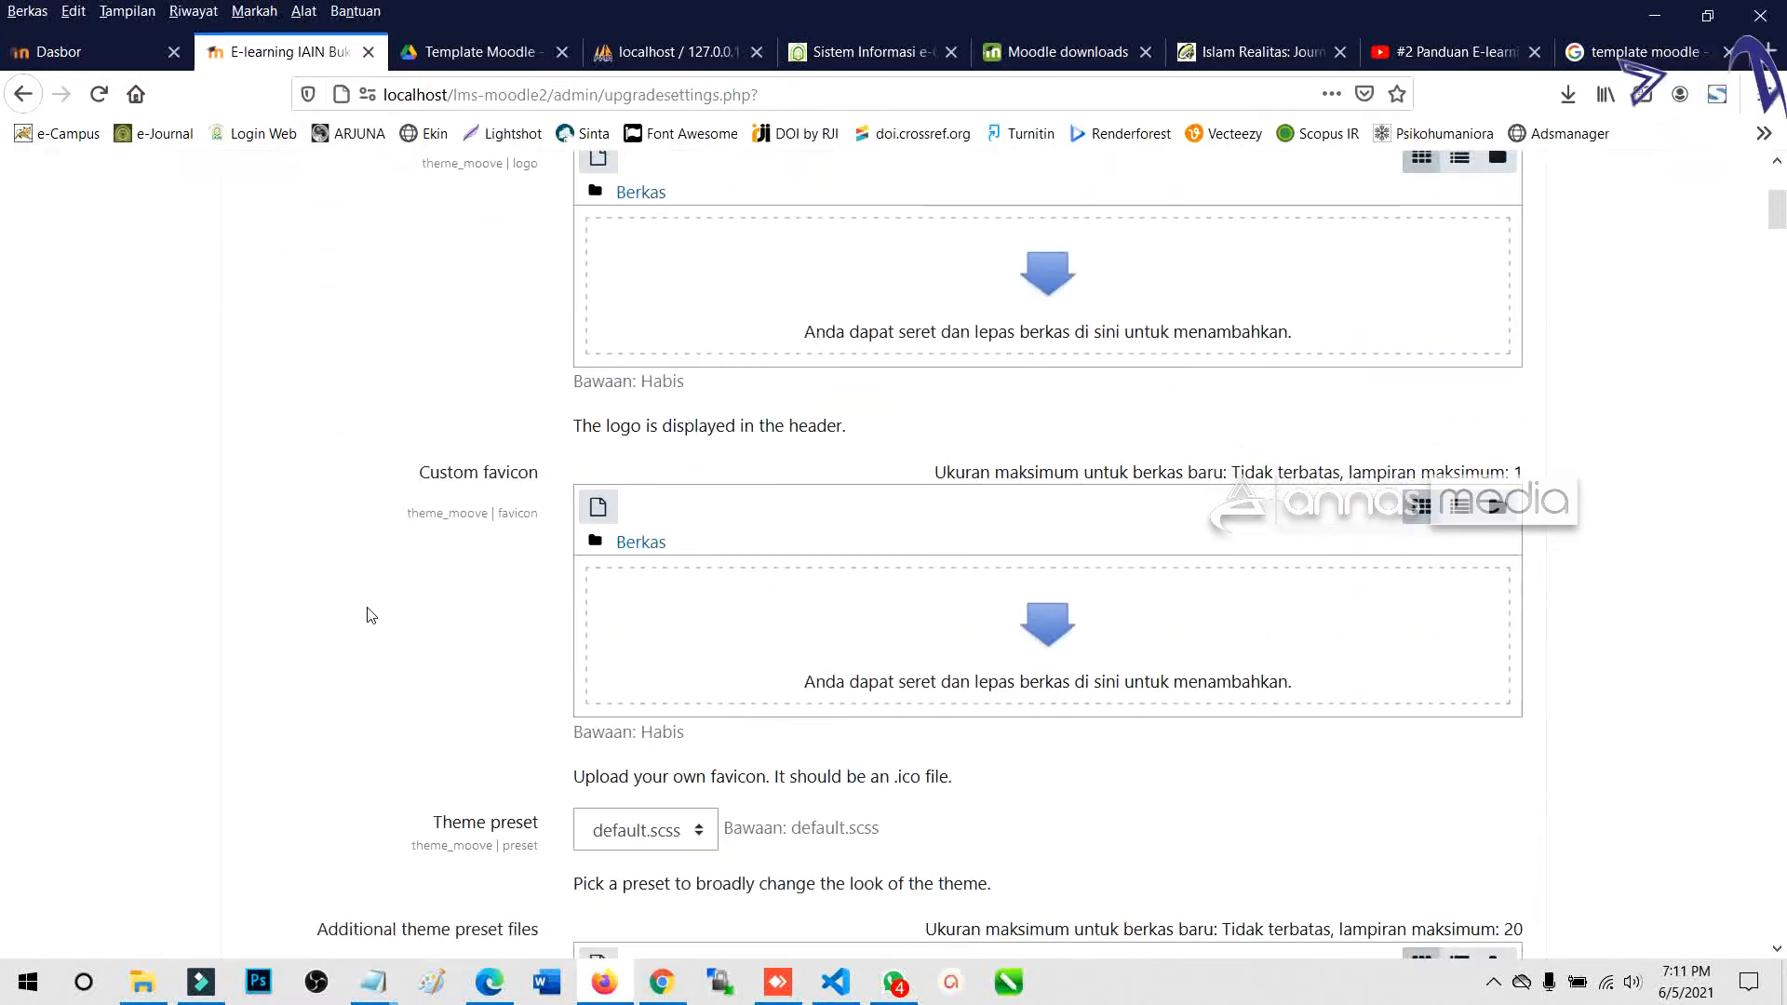
scroll(371, 614, down, 4)
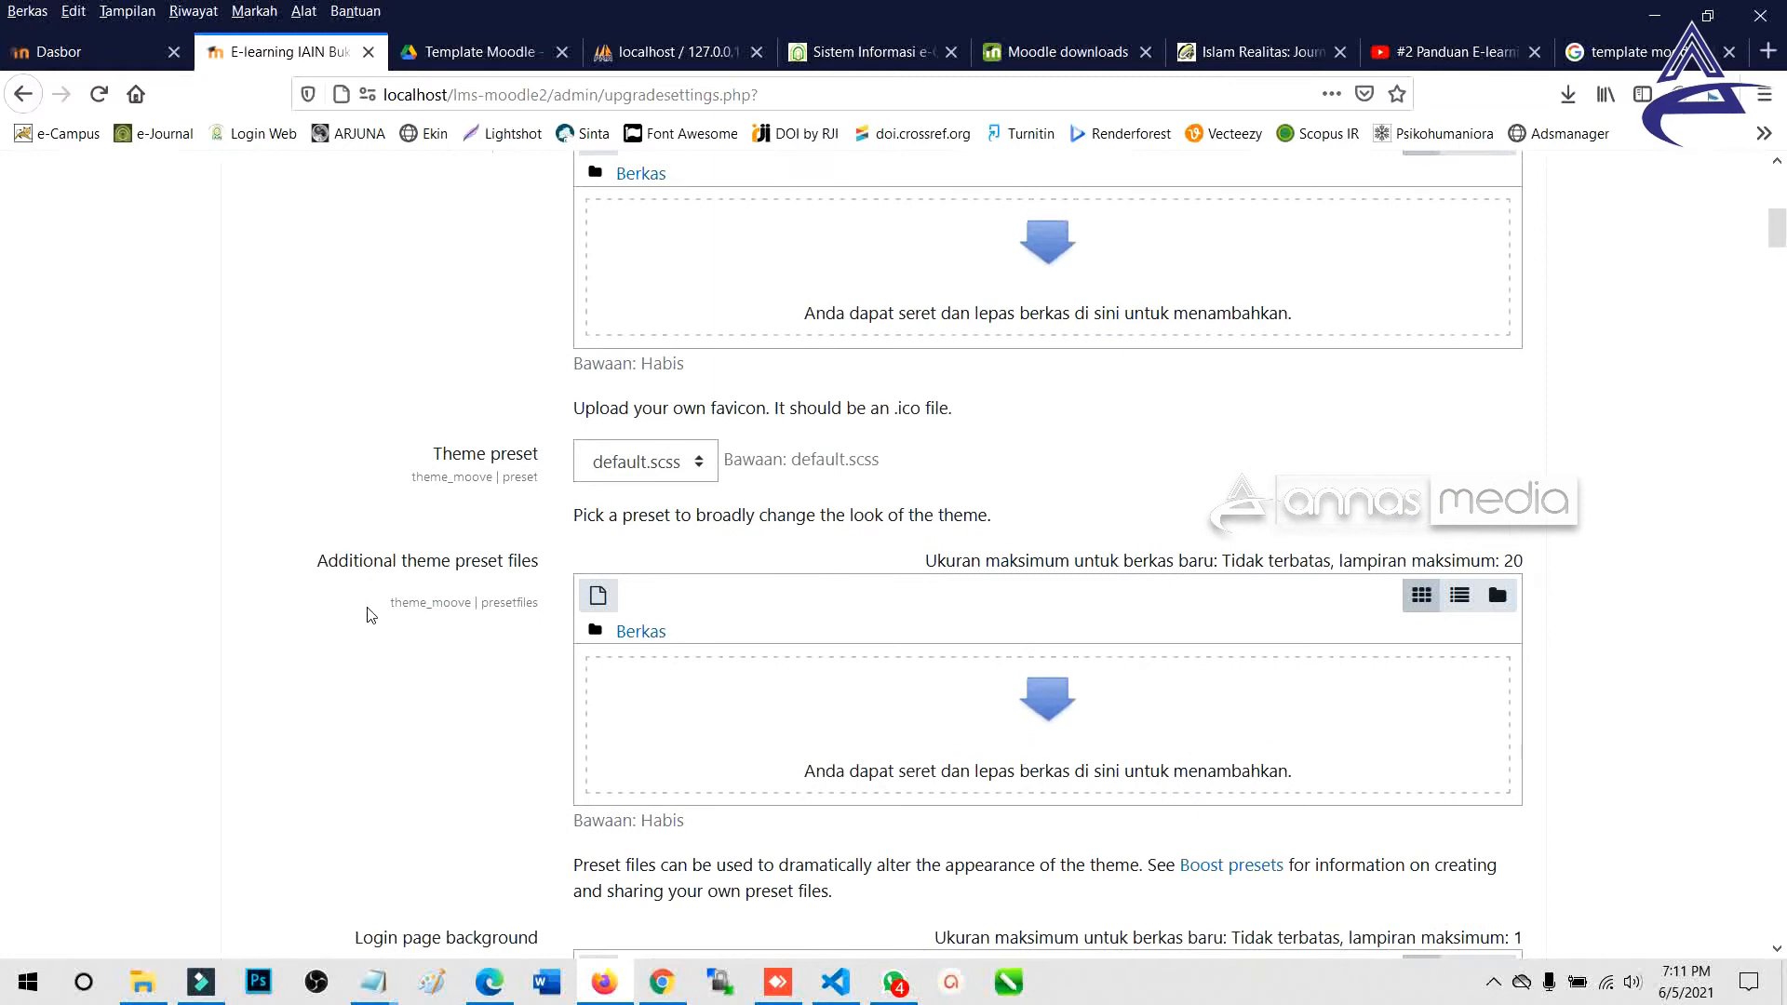
scroll(370, 614, up, 8)
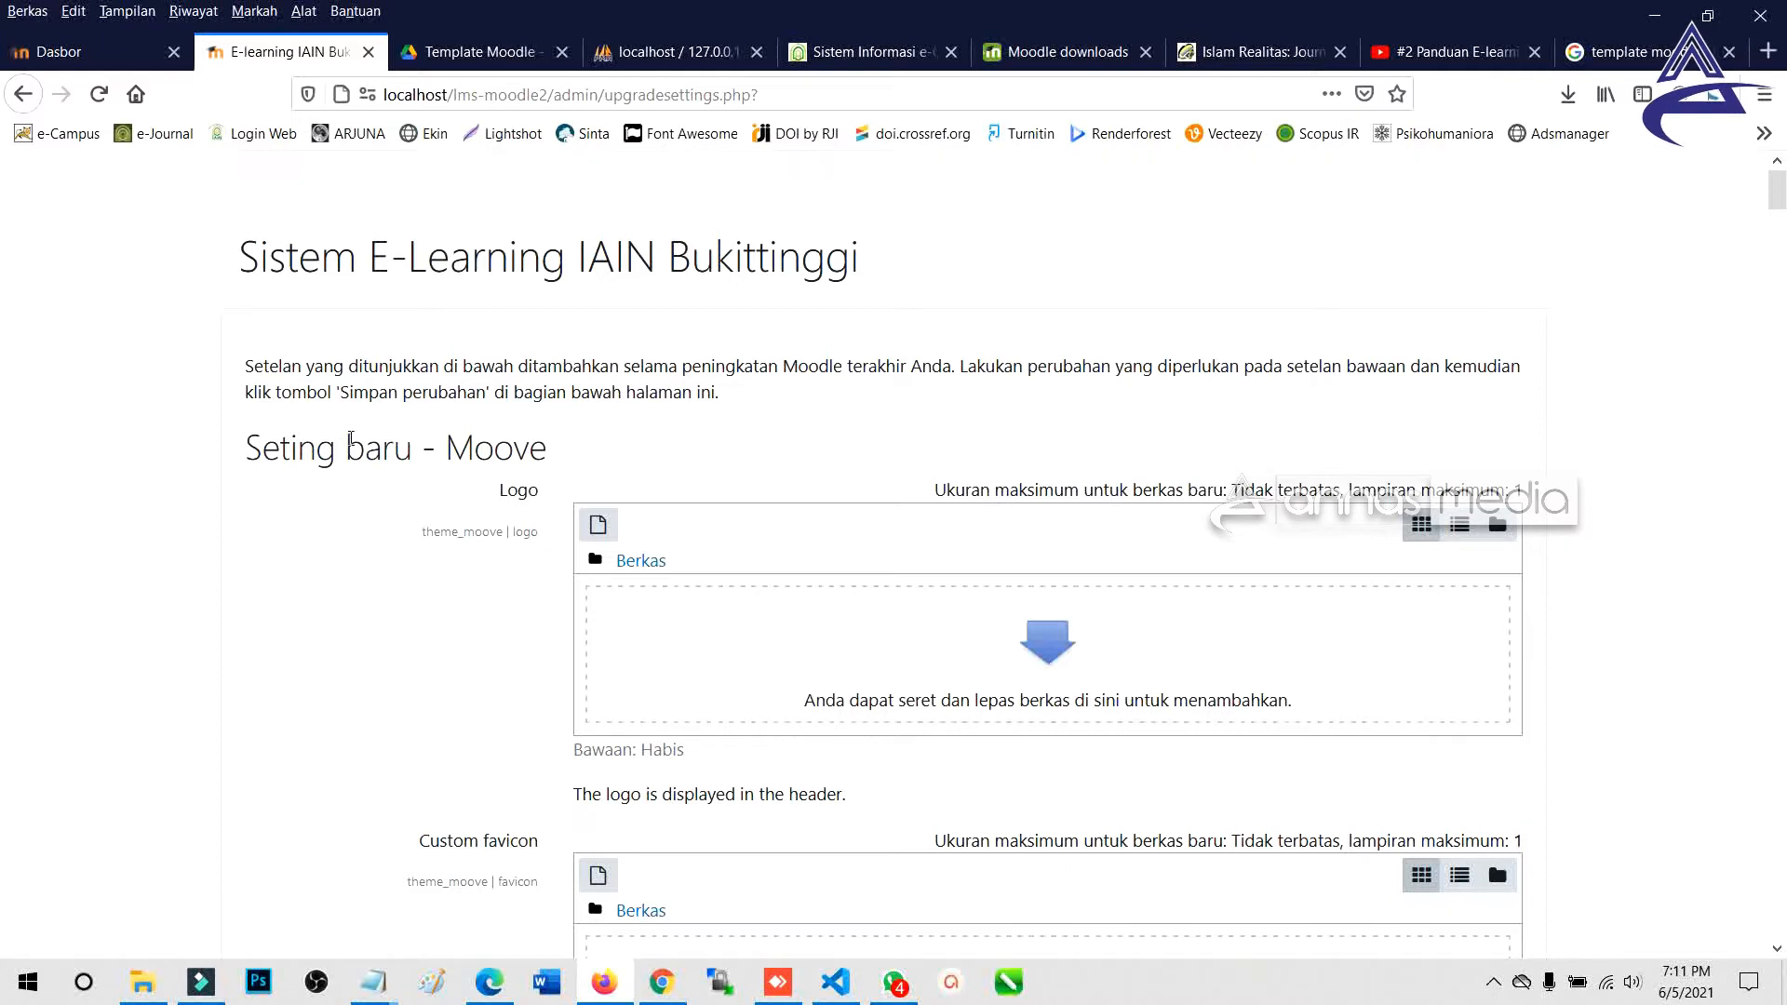
click(478, 52)
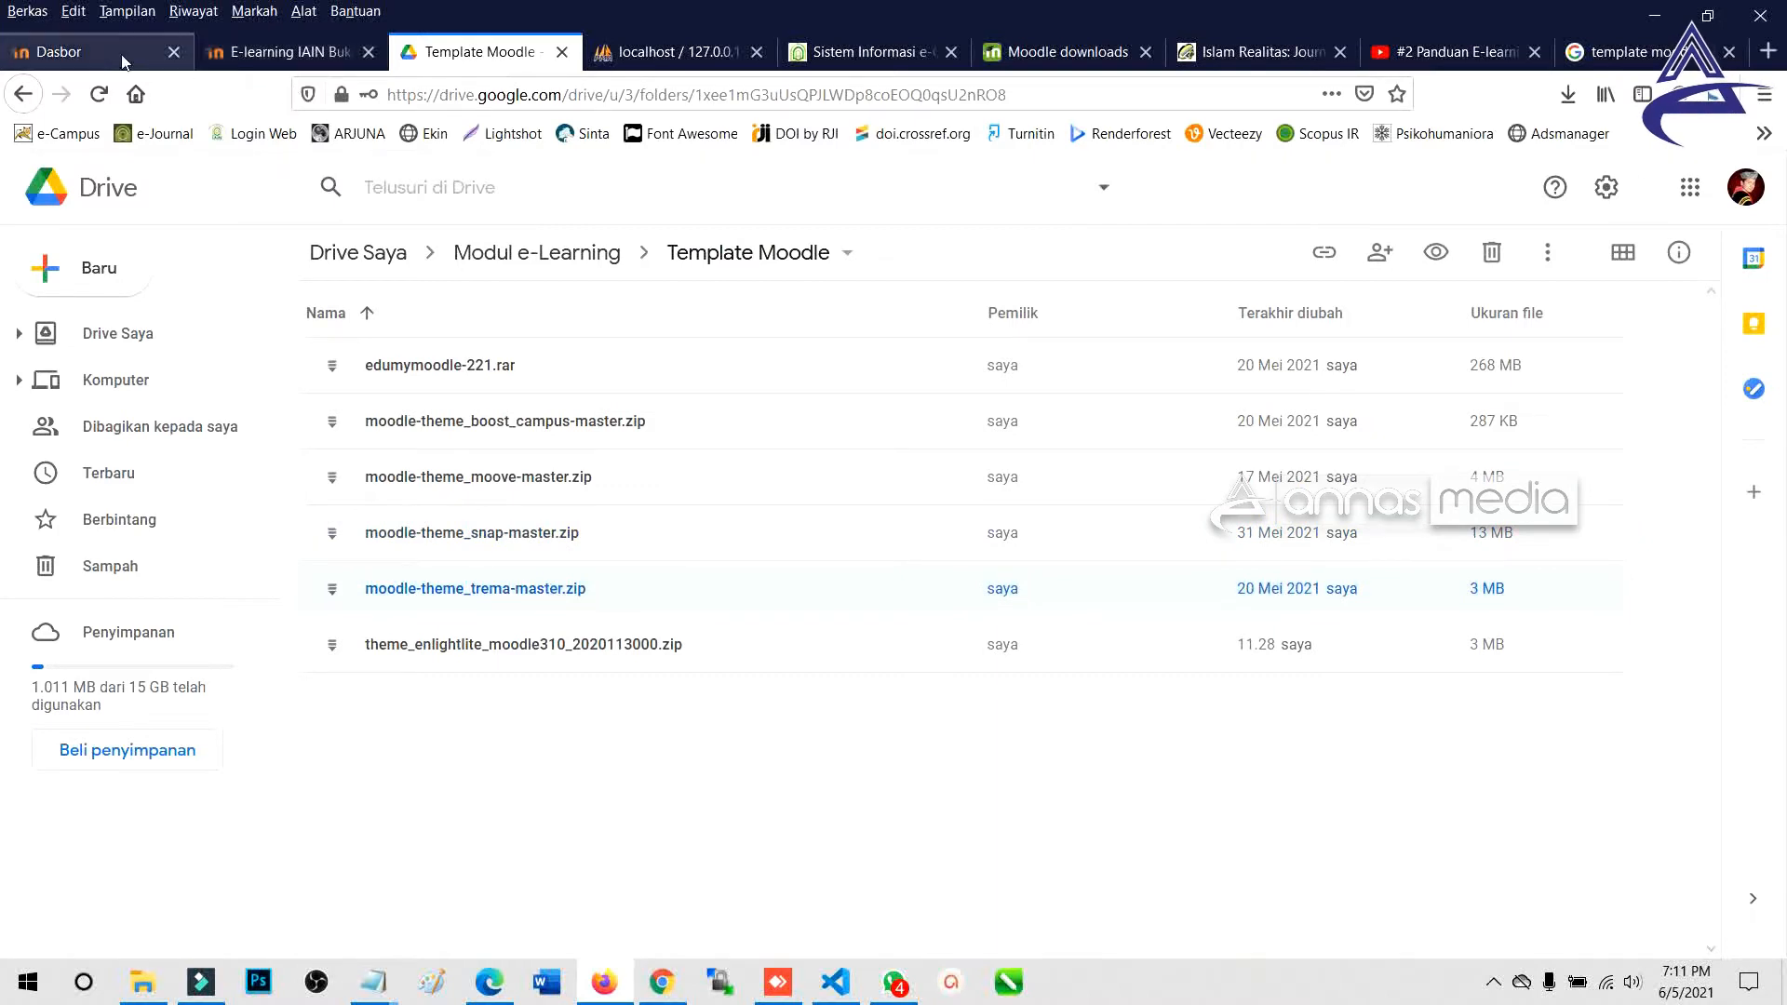
click(84, 43)
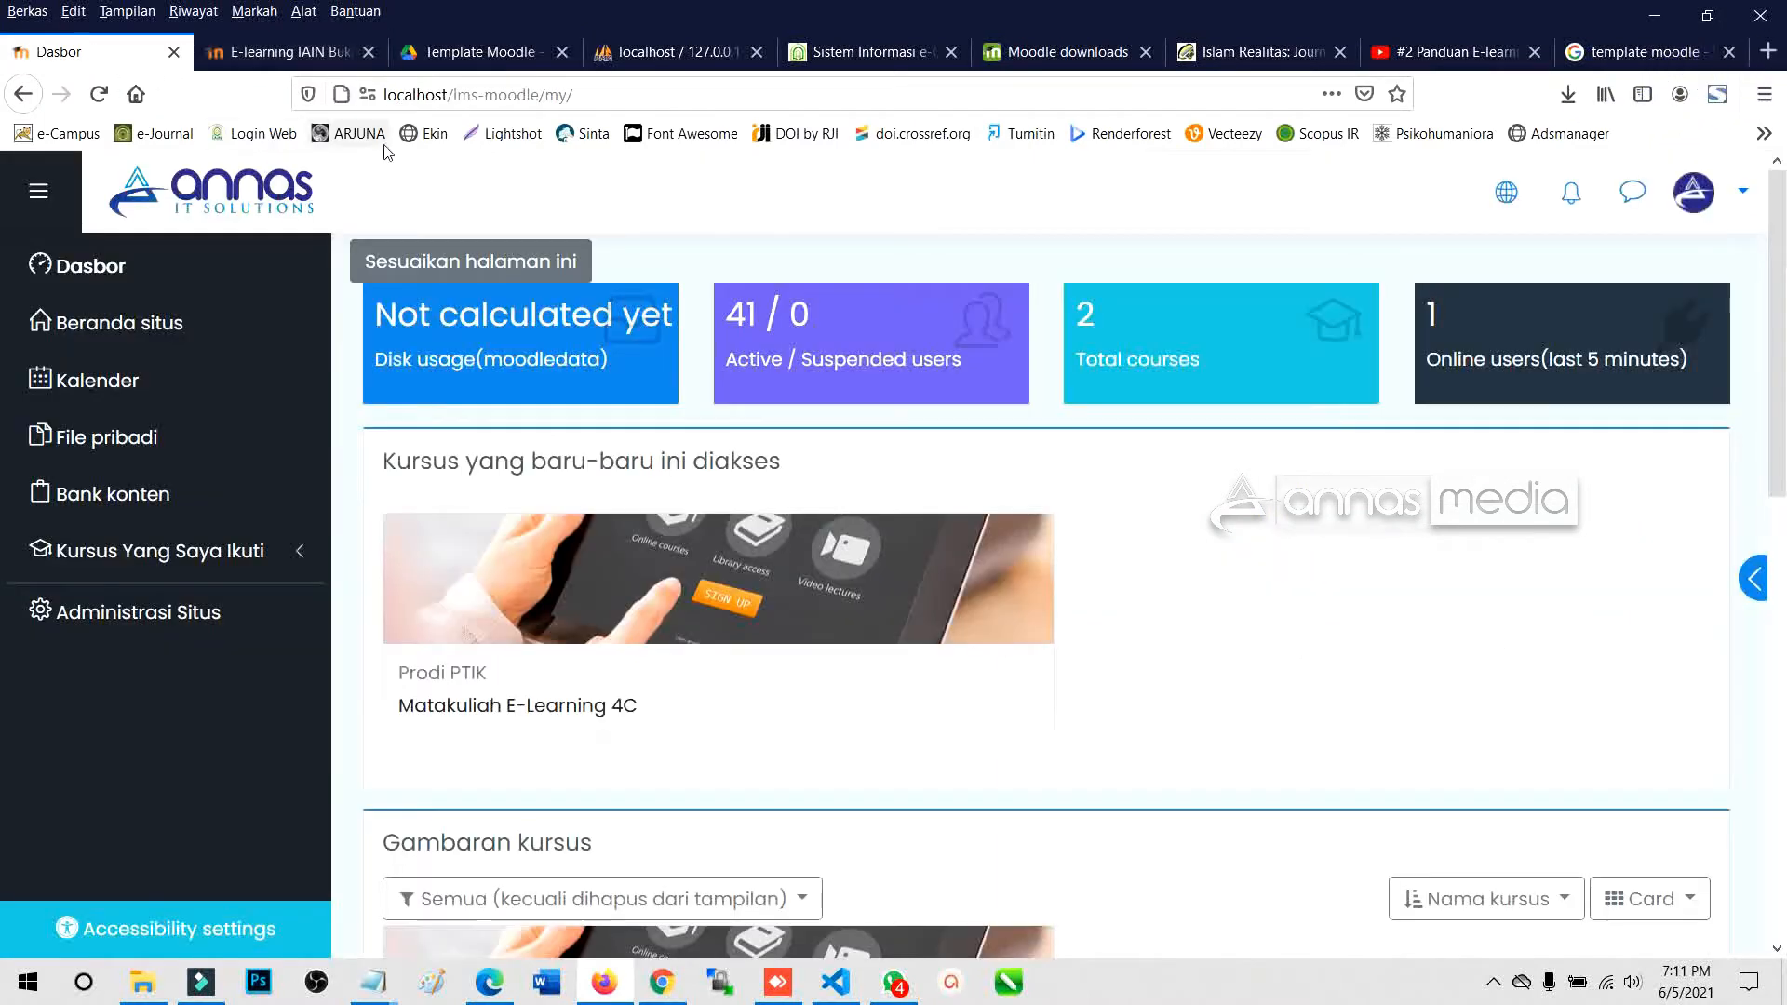
click(302, 56)
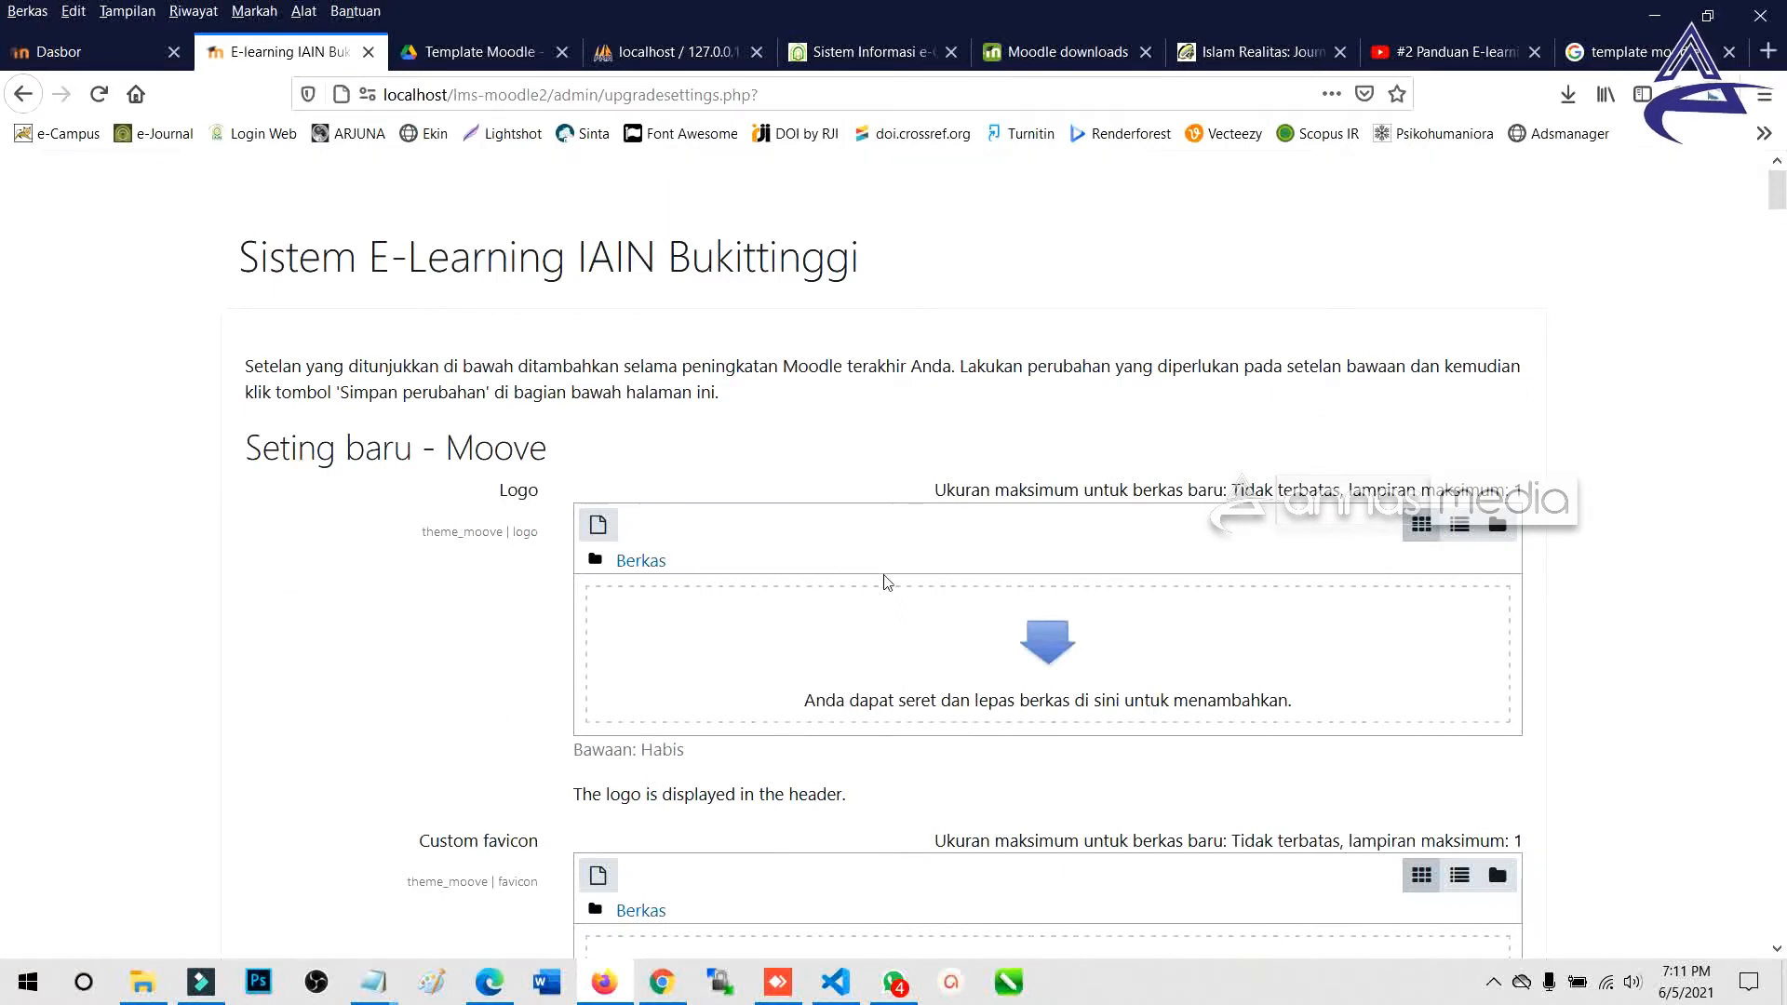
scroll(772, 579, down, 2)
drag(246, 327, 557, 331)
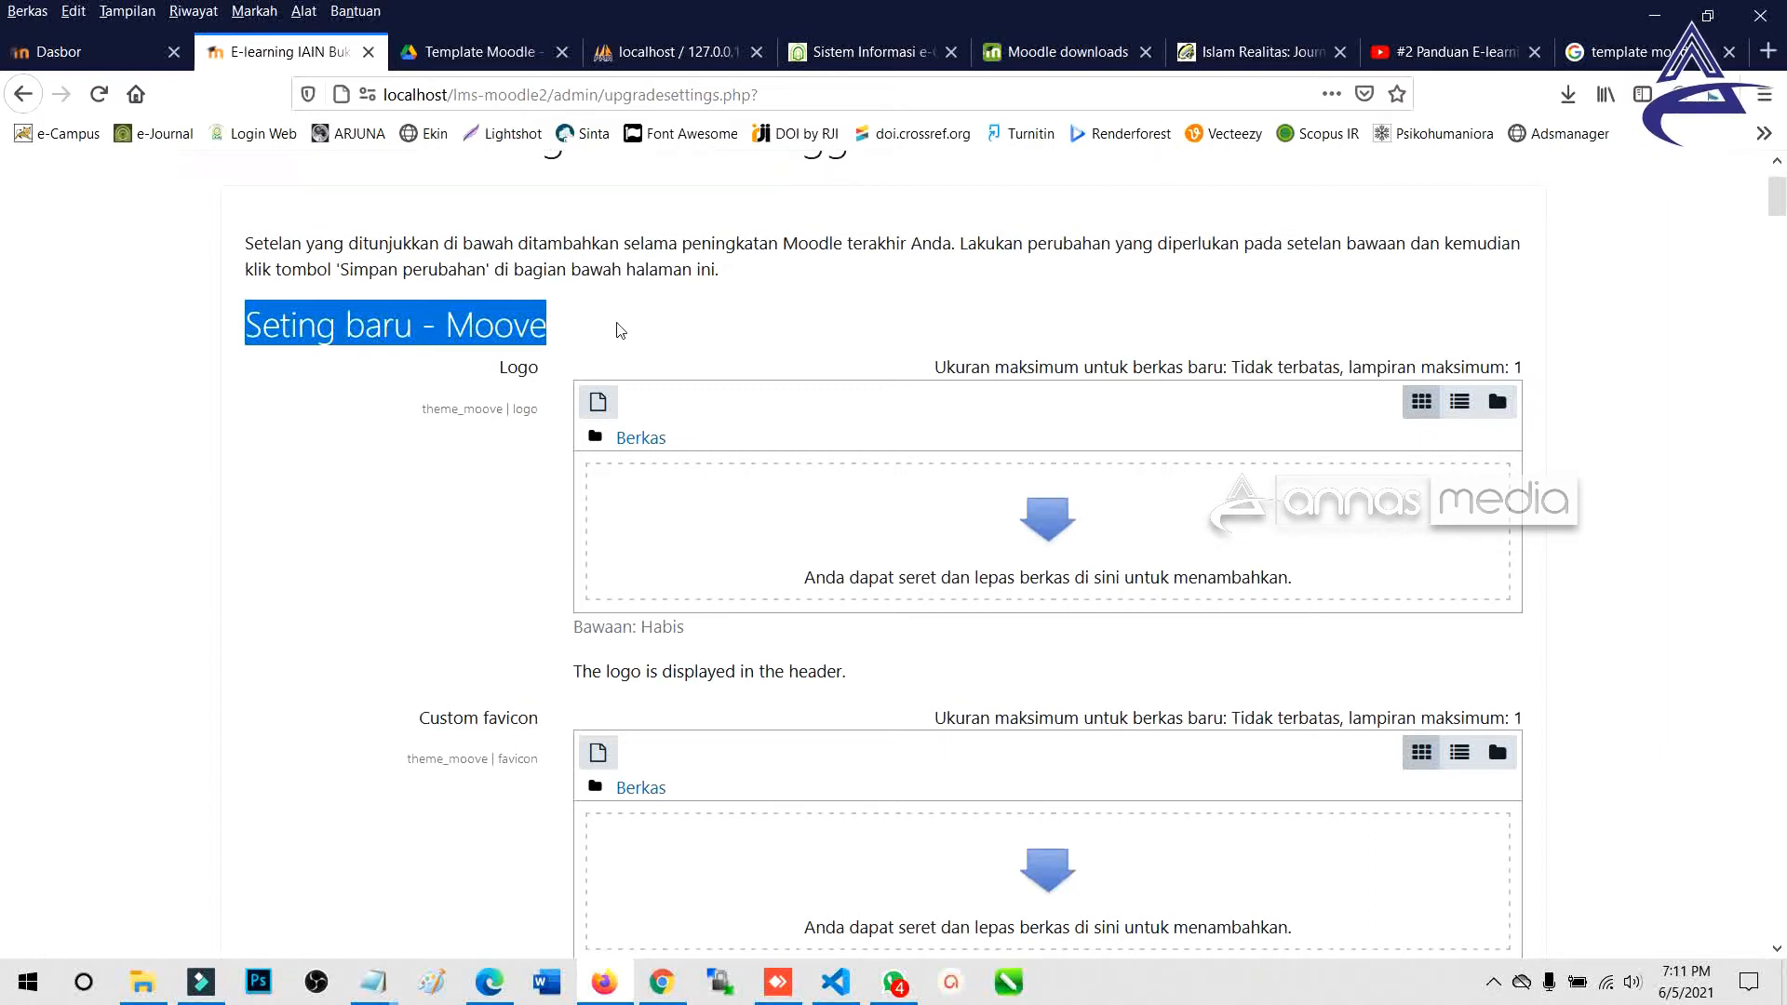
double_click(517, 367)
click(1037, 528)
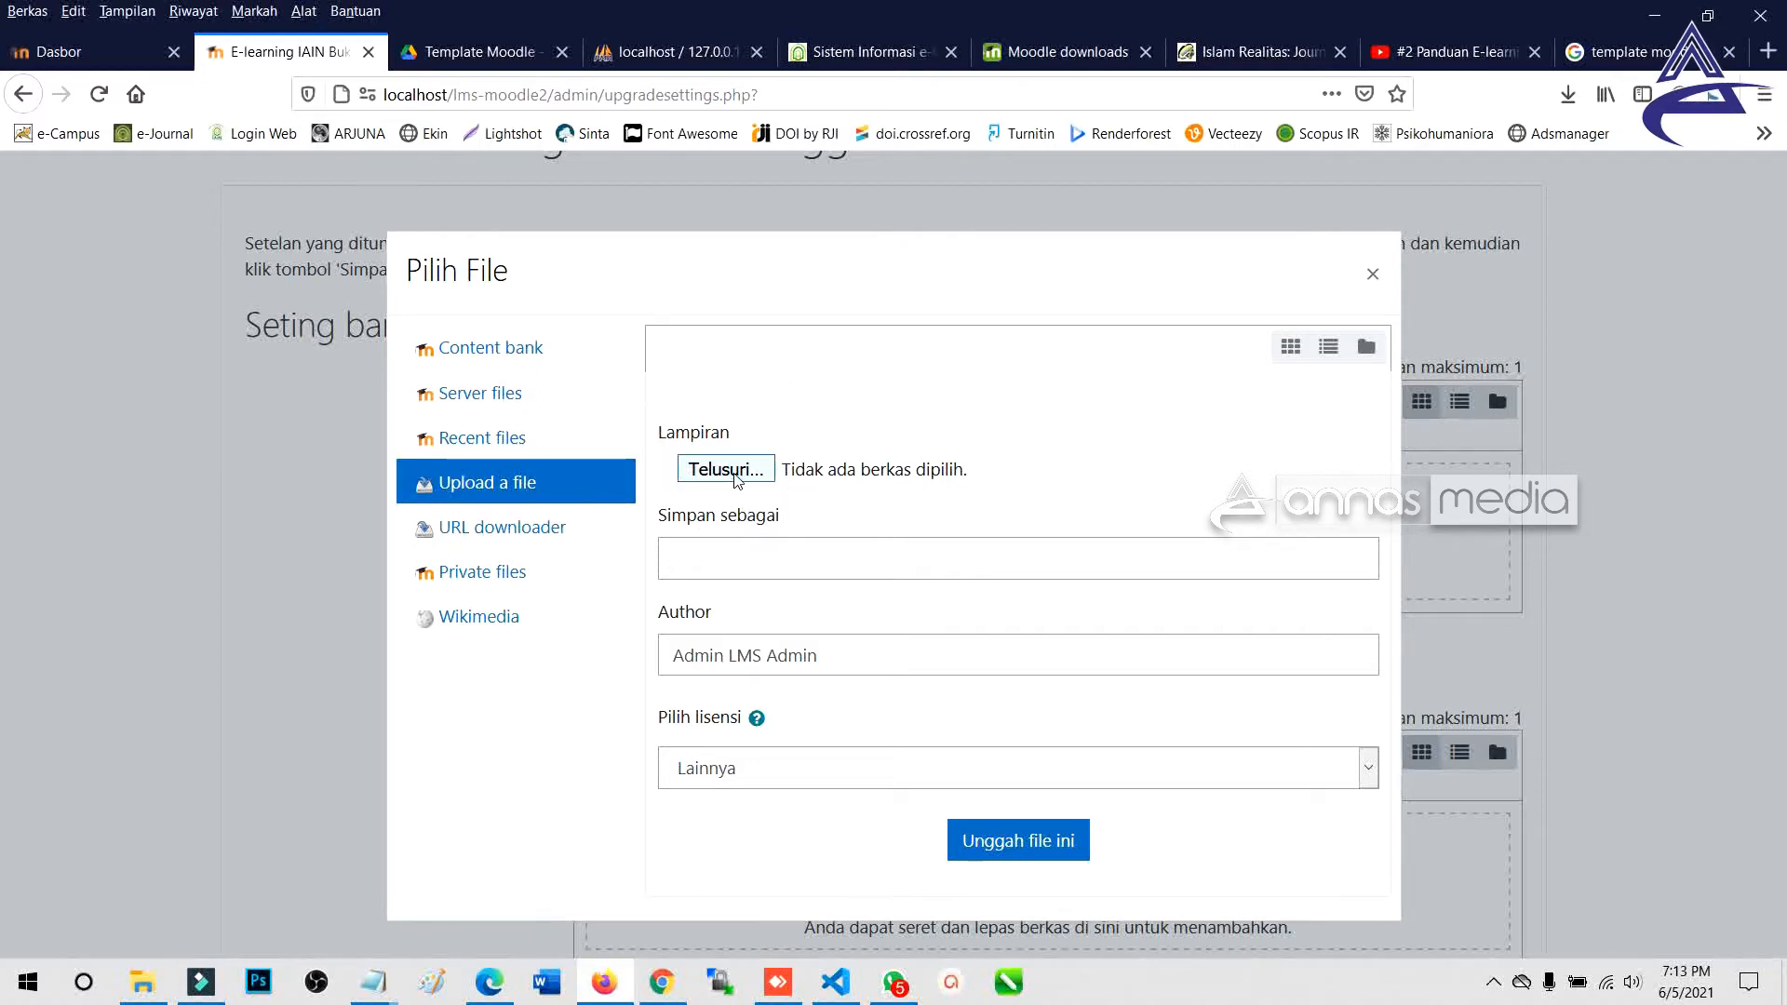
Upload Logo IAIN Bukittinggi - Website.png from the File Icon folder as the Moove logo.
click(726, 469)
text(D:\Bahan Ajar\TA. 2020-2021\IAIN Bukittinggi\Semester Genap\e-Learning\6. Referensi\File Icon)
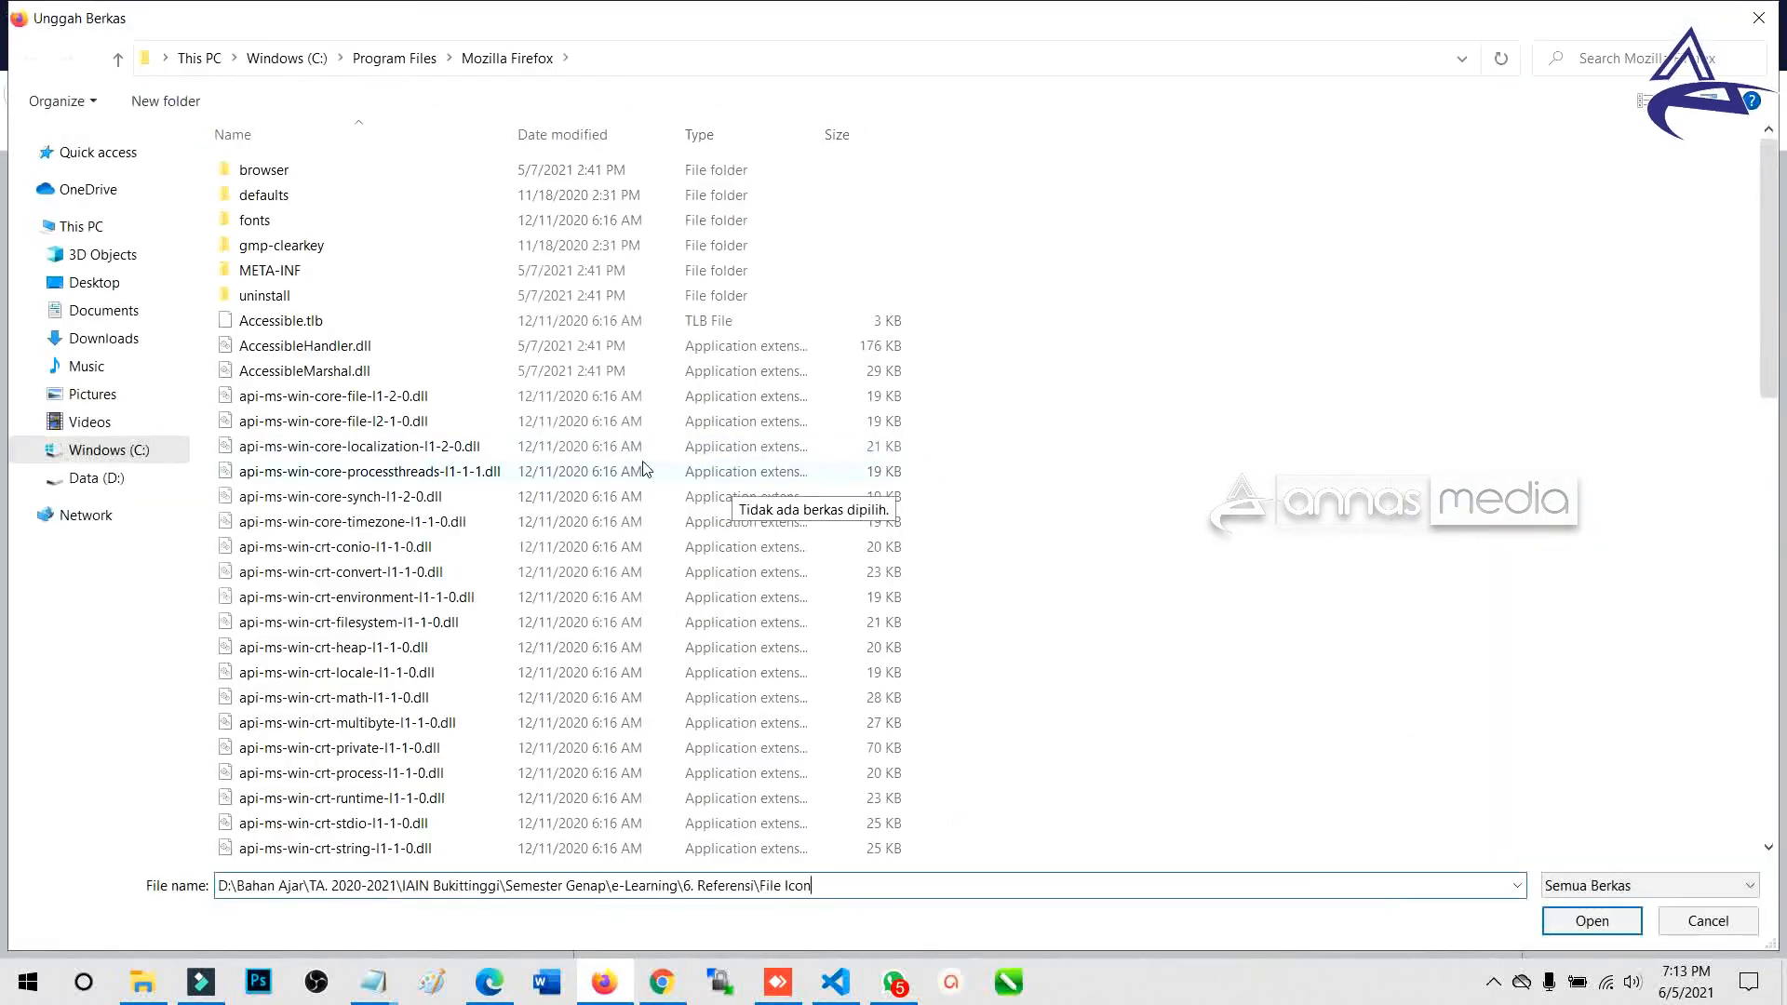
key(Return)
click(1042, 225)
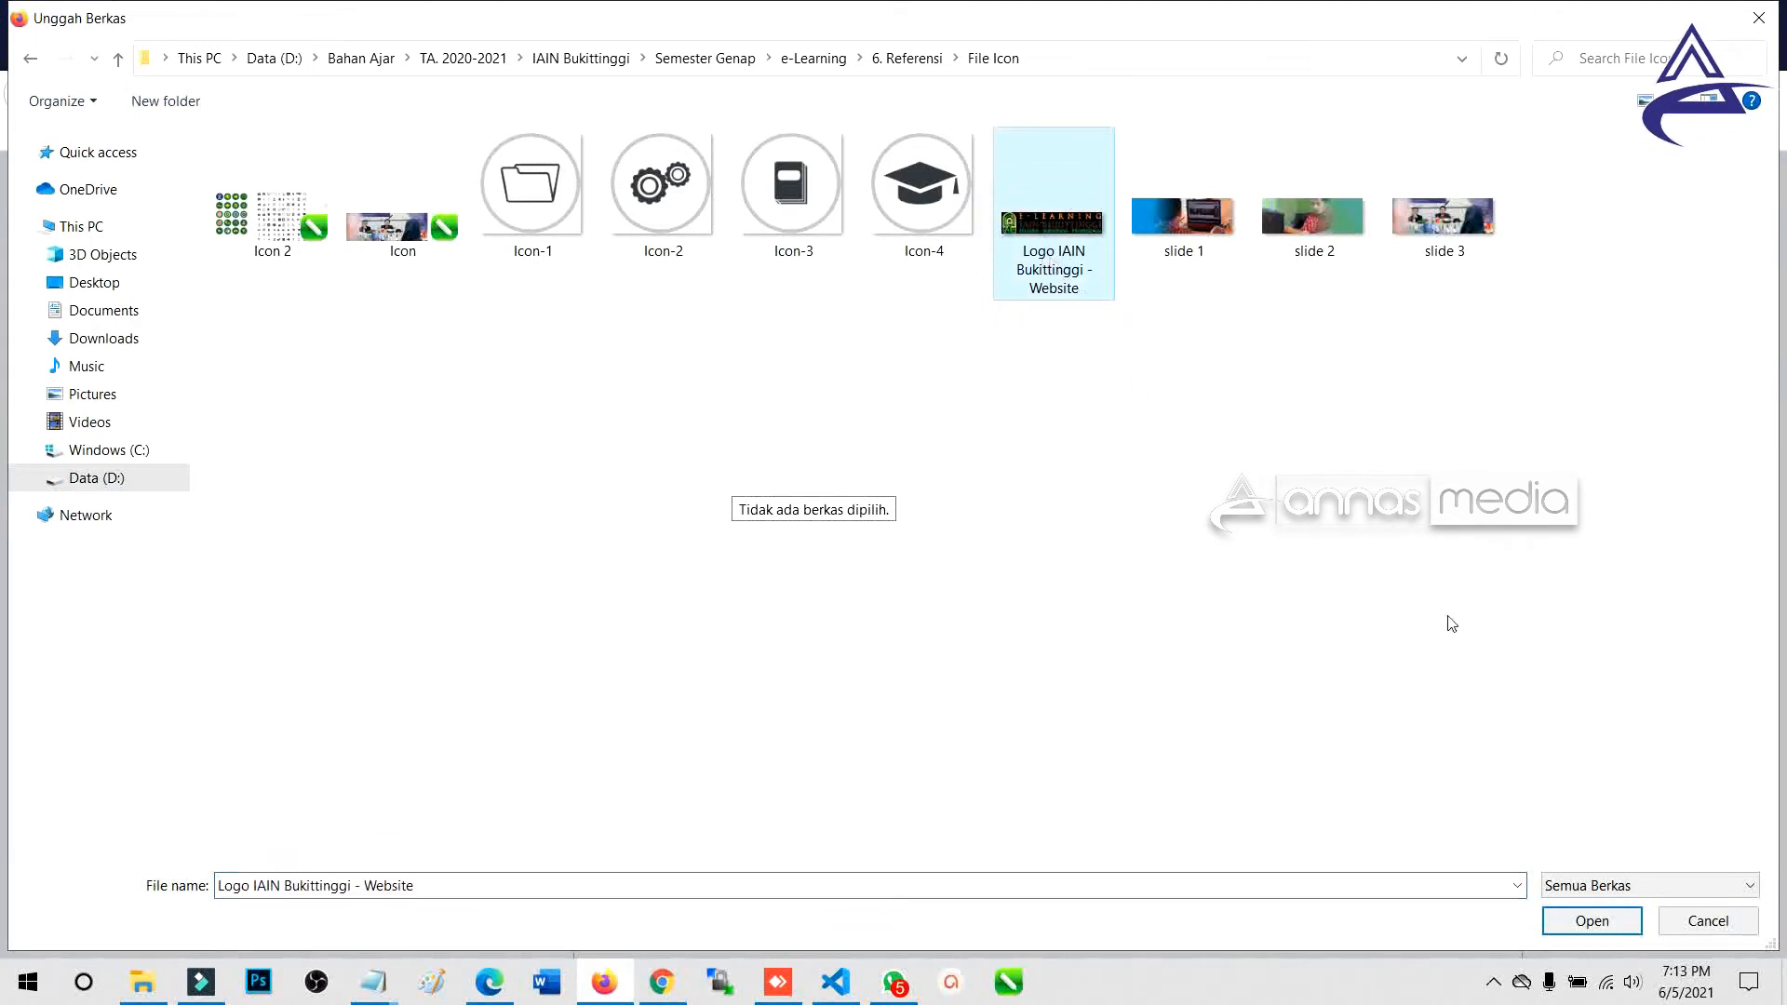
click(1592, 921)
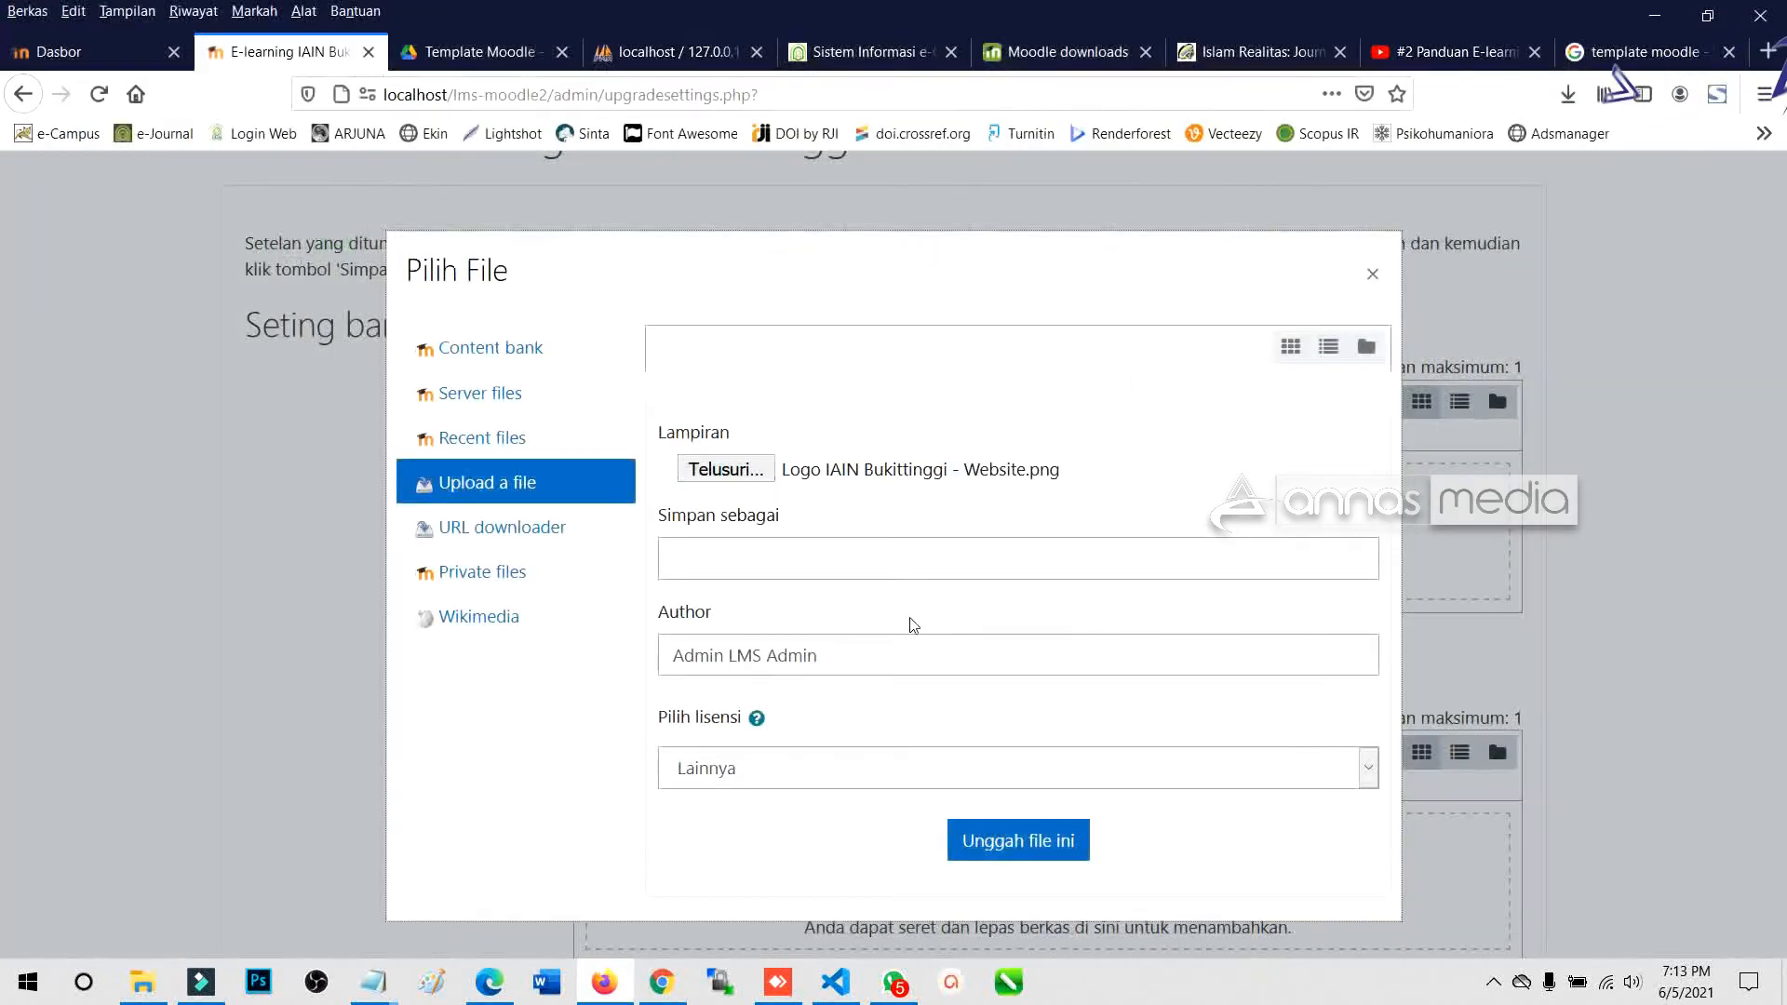
click(1019, 835)
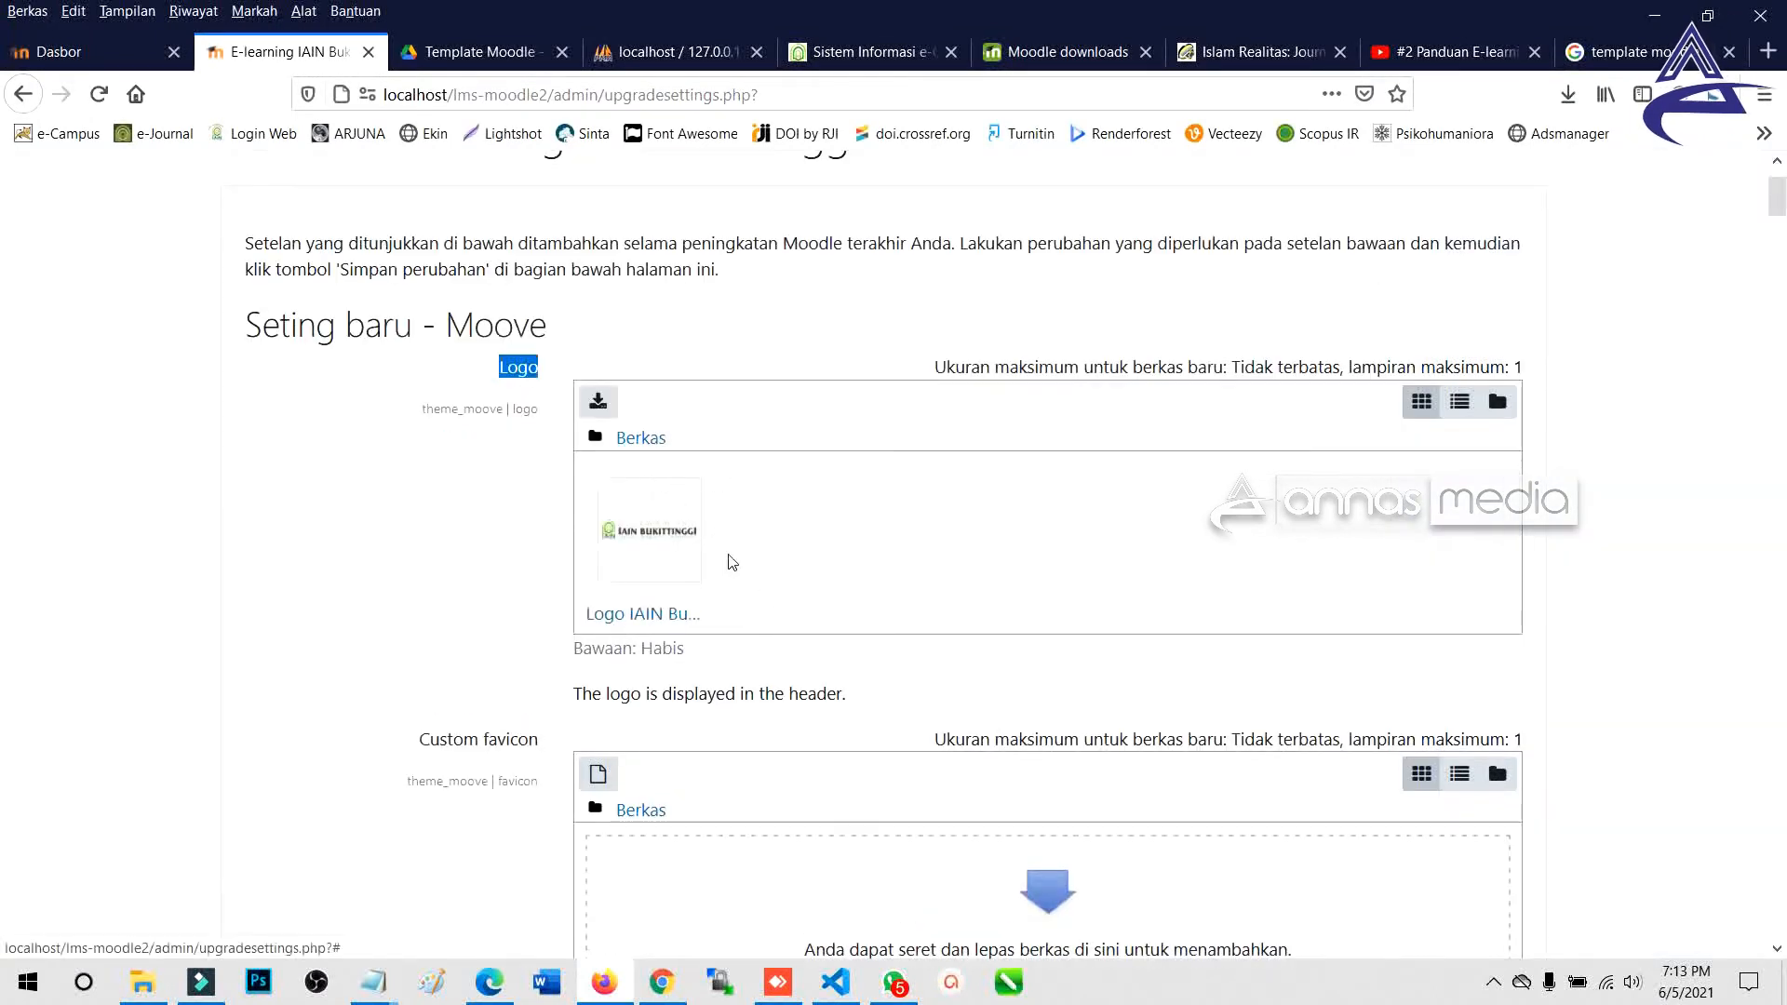
scroll(517, 596, down, 3)
click(1026, 644)
scroll(945, 657, down, 2)
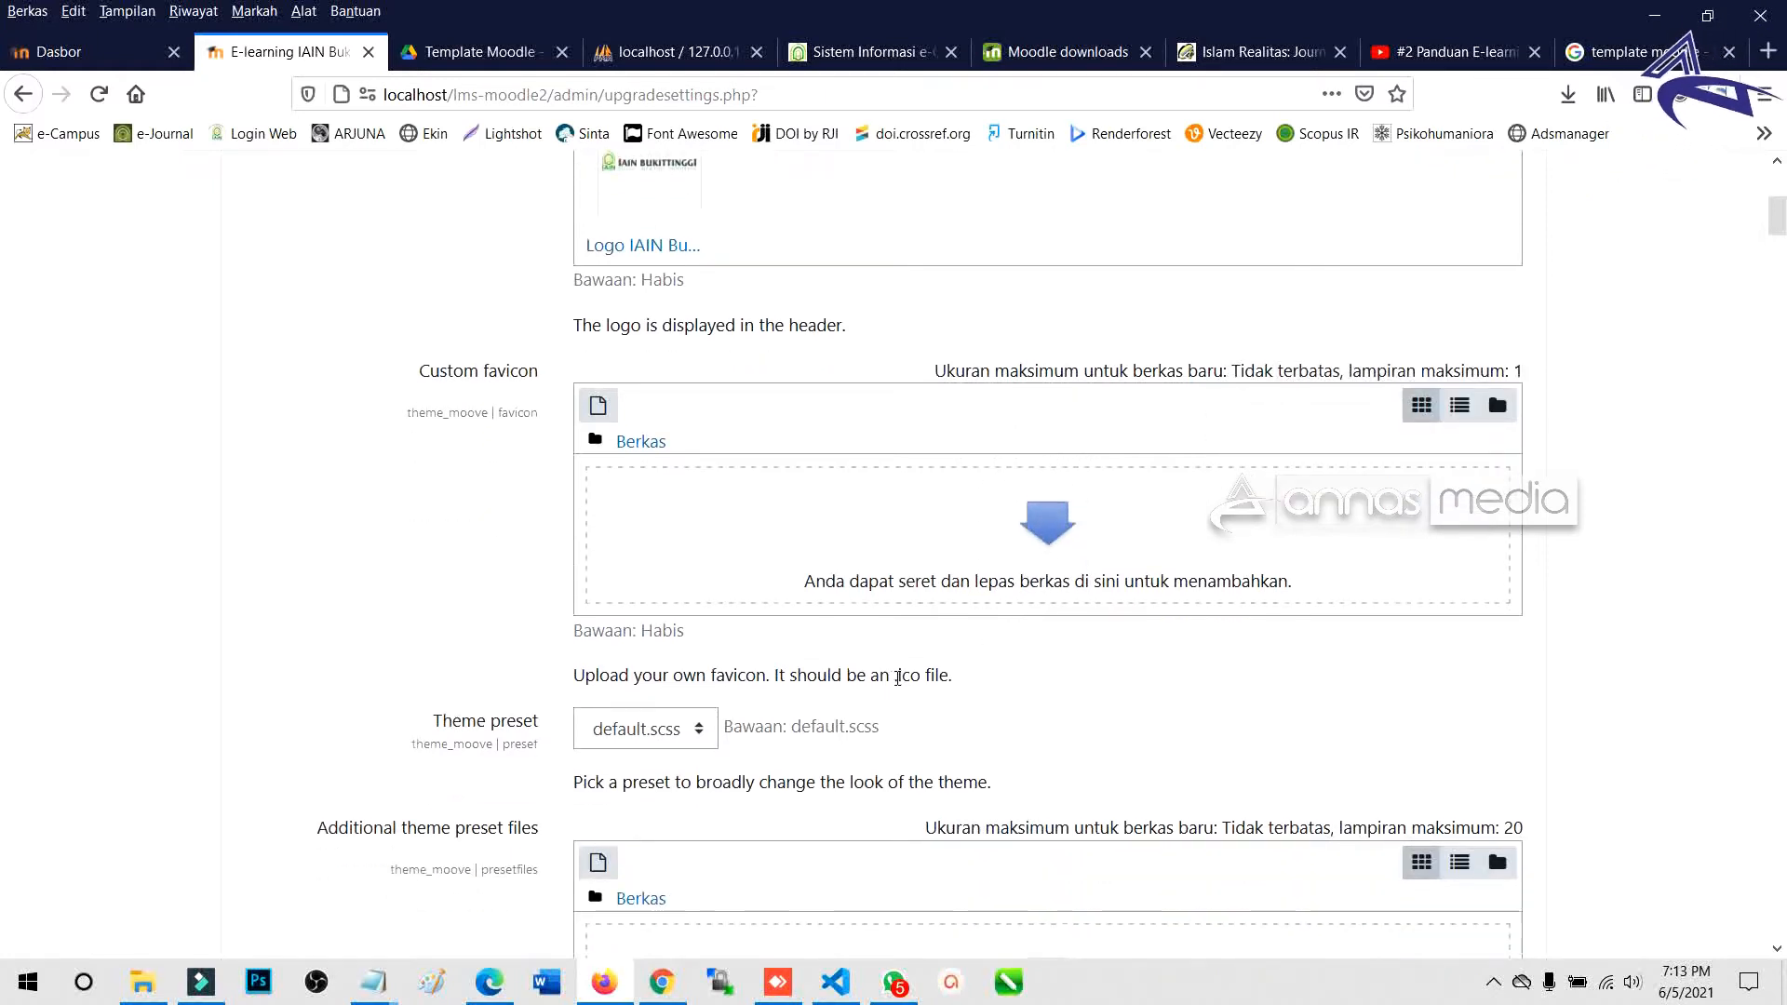
drag(899, 680, 923, 674)
scroll(878, 662, up, 3)
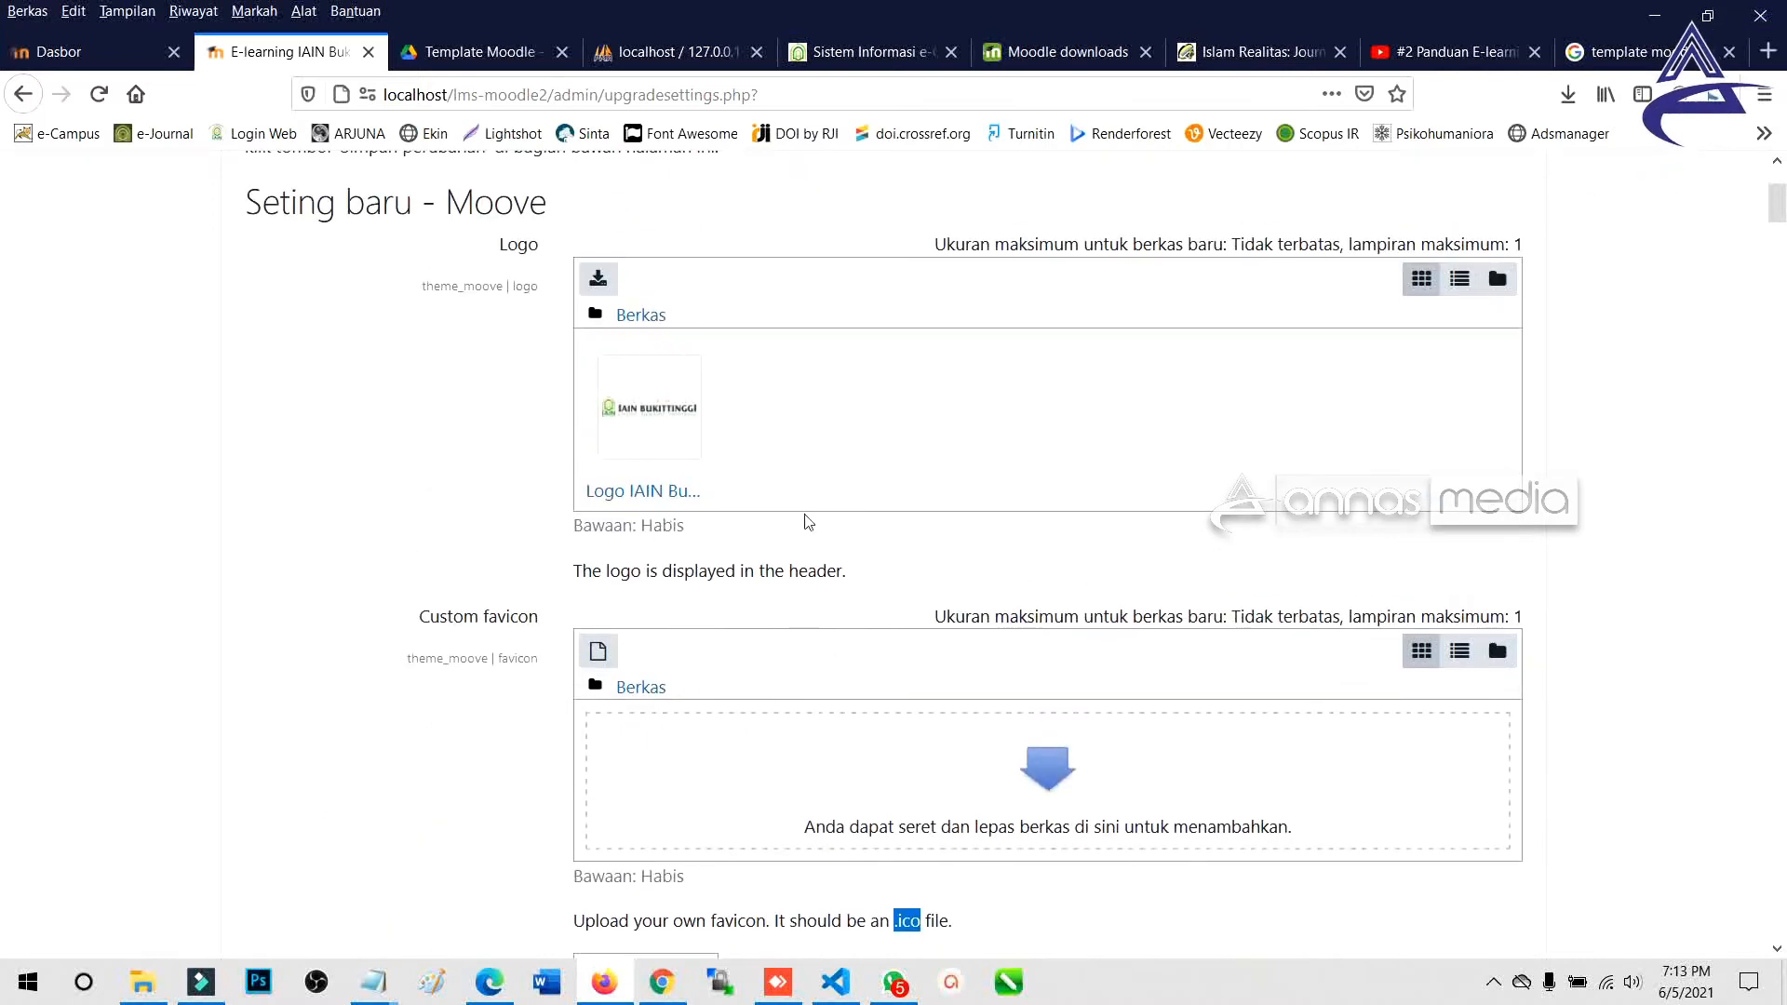
scroll(808, 523, down, 4)
scroll(515, 481, down, 2)
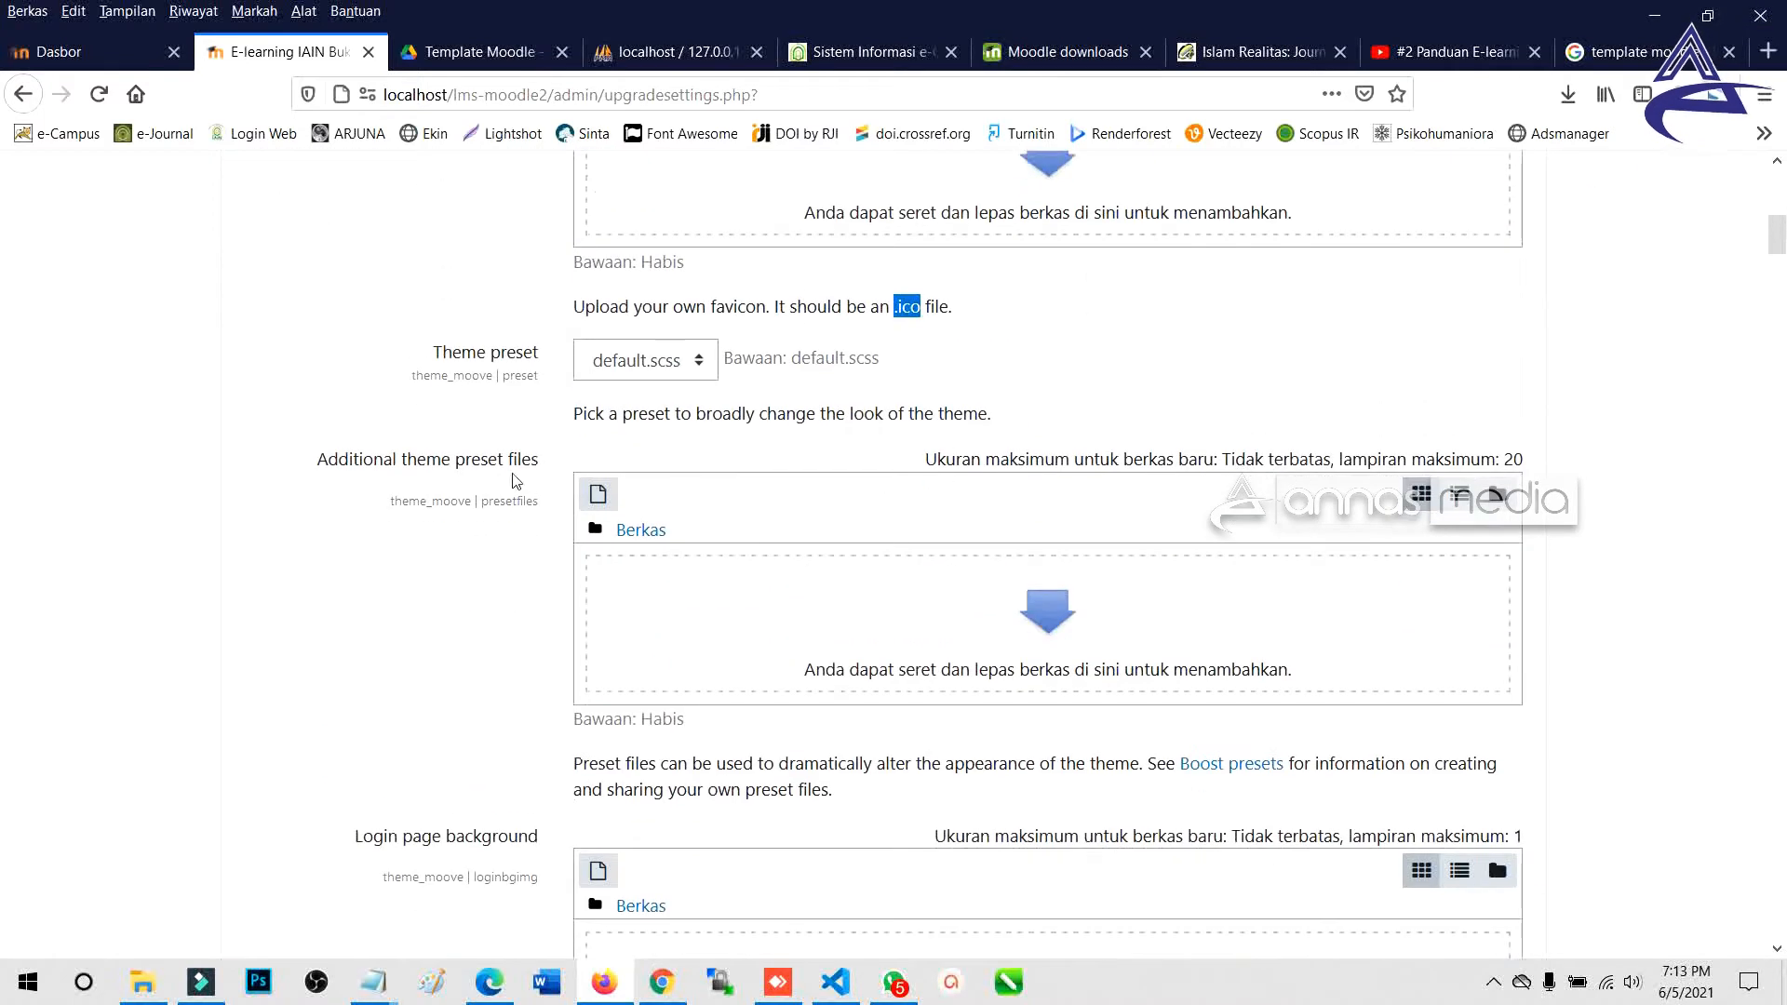
scroll(493, 552, down, 2)
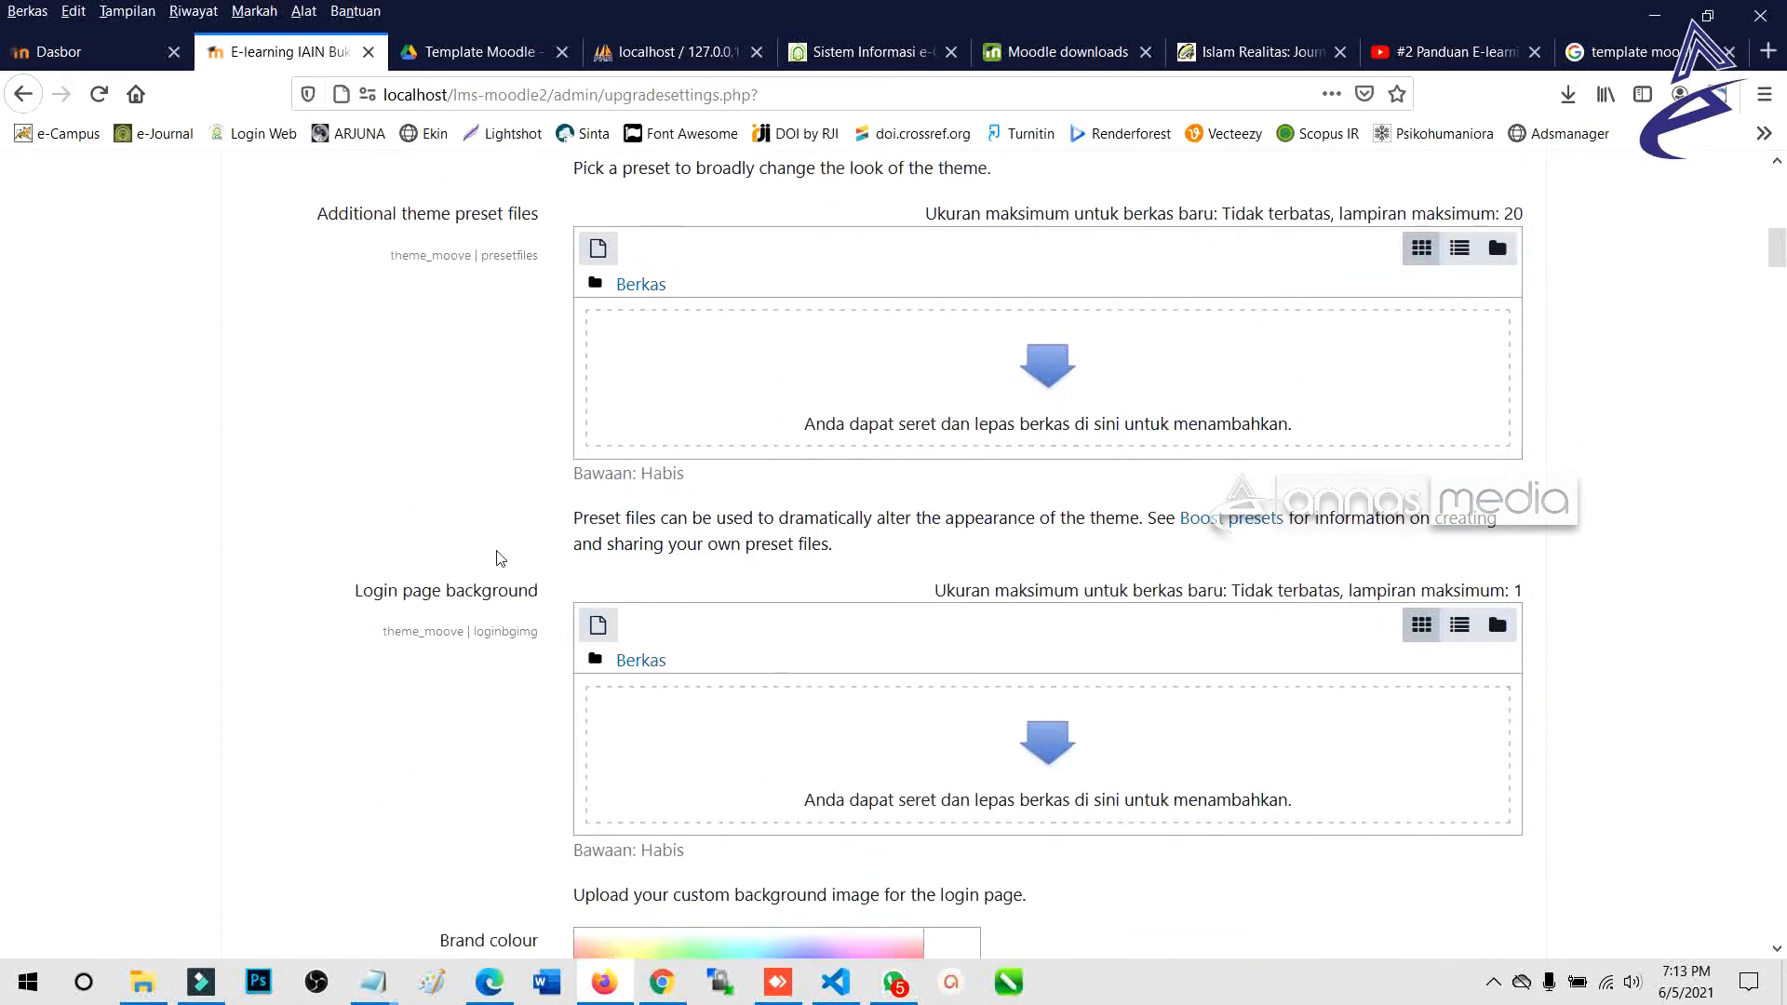
scroll(501, 558, down, 1)
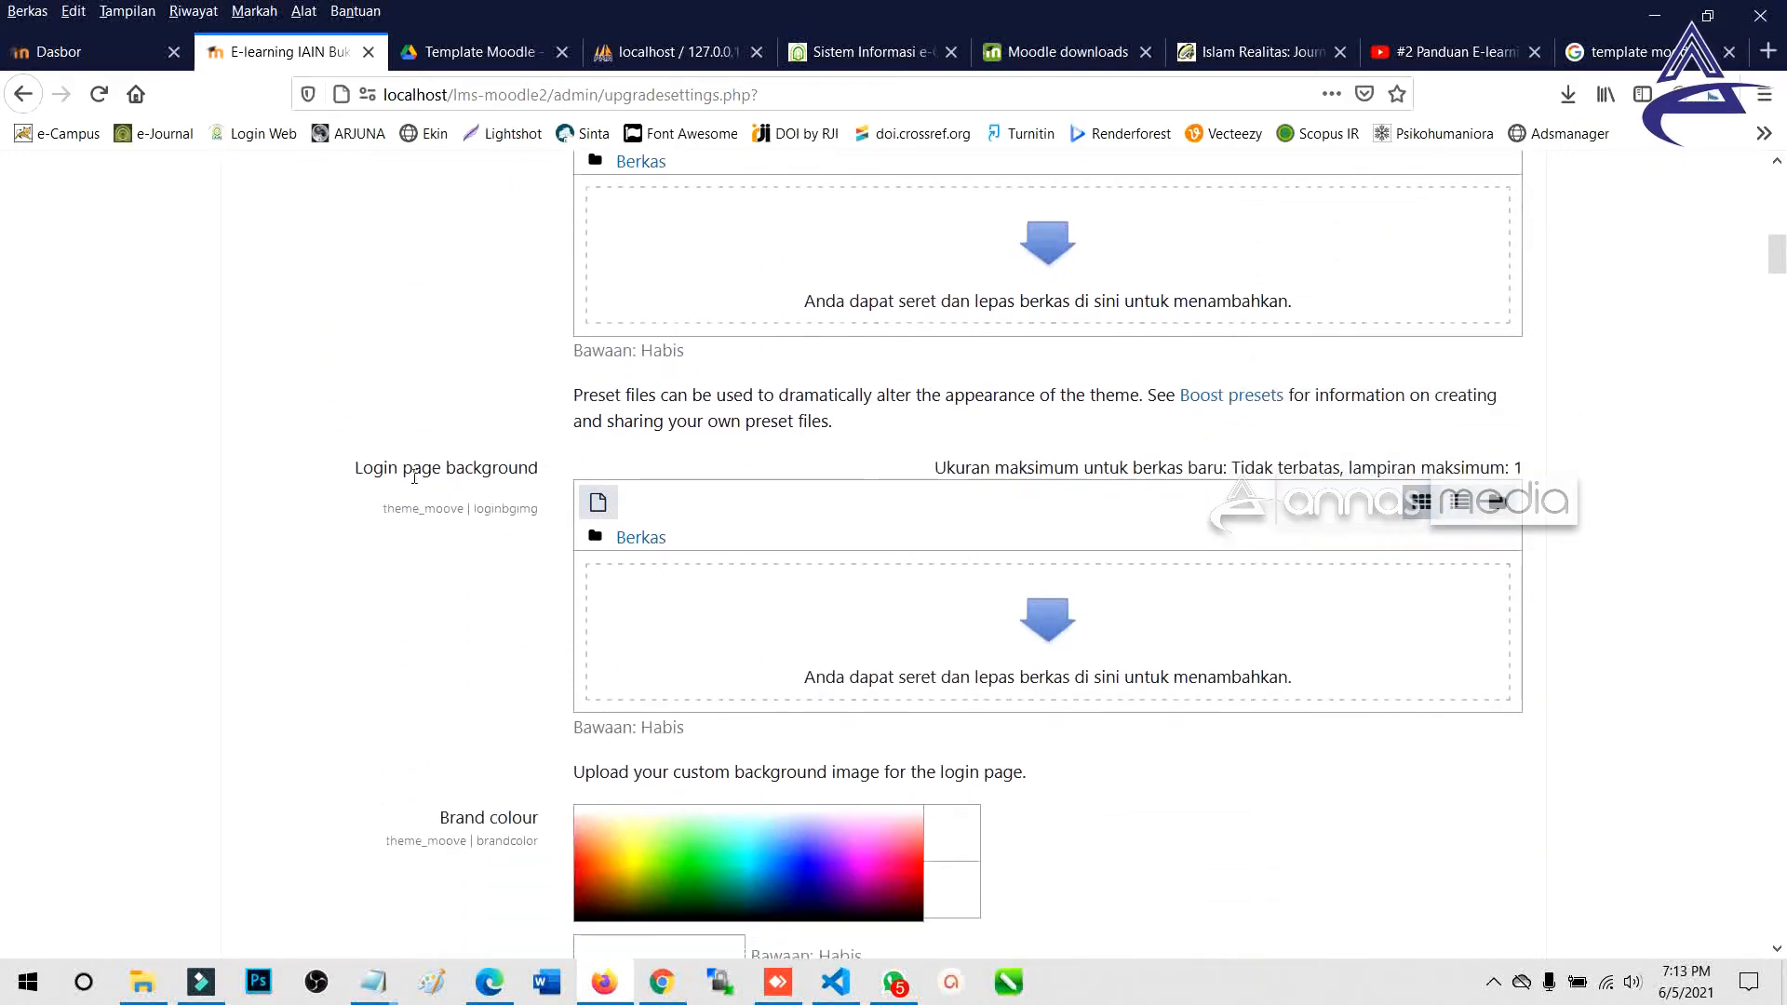
drag(356, 468, 551, 477)
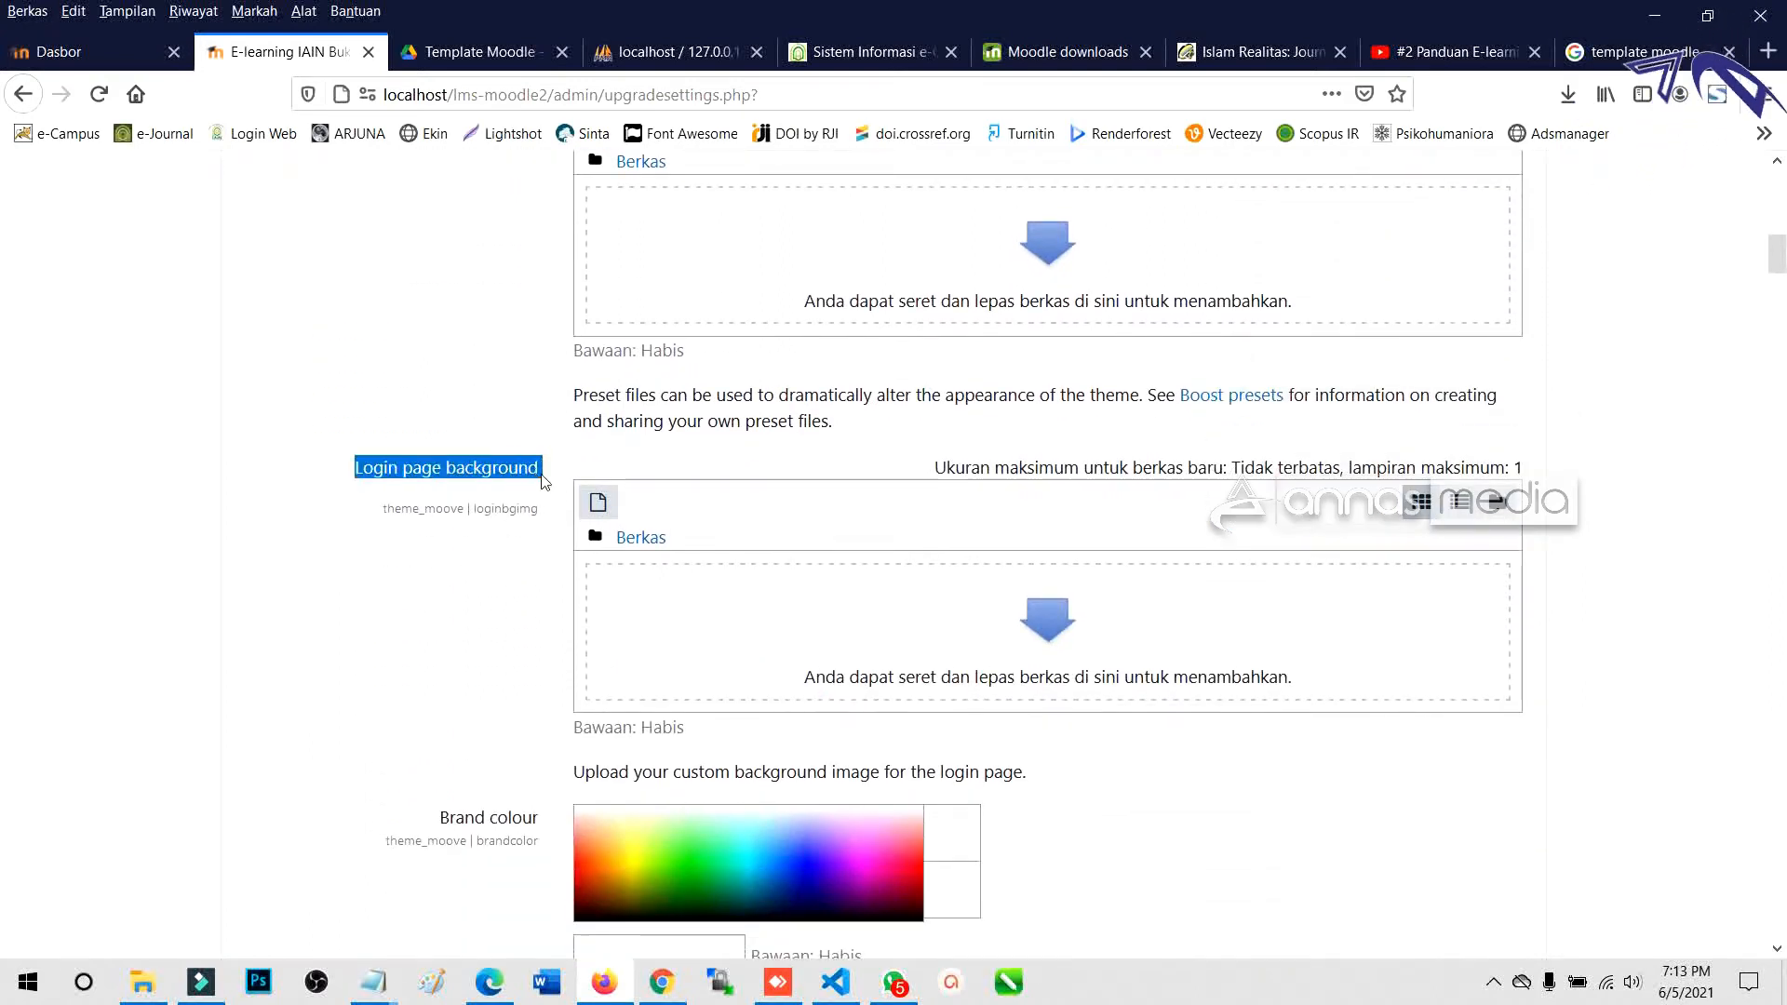
scroll(817, 621, down, 1)
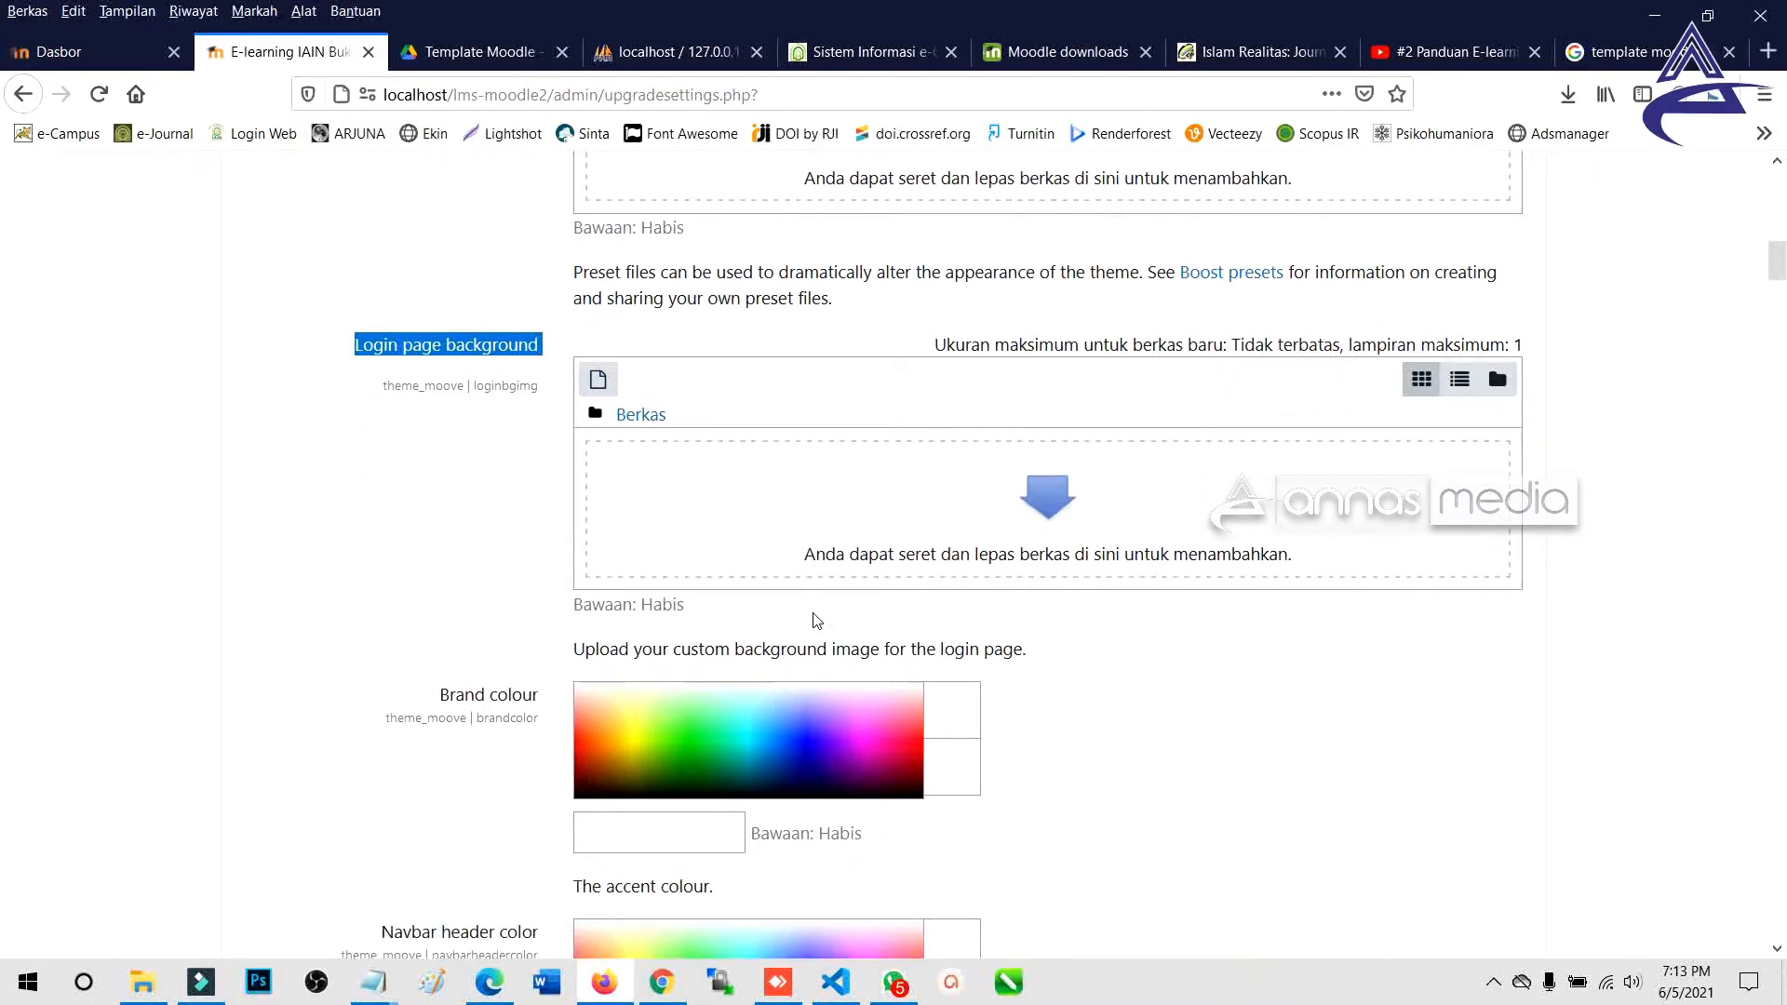
scroll(816, 621, up, 1)
scroll(735, 587, down, 4)
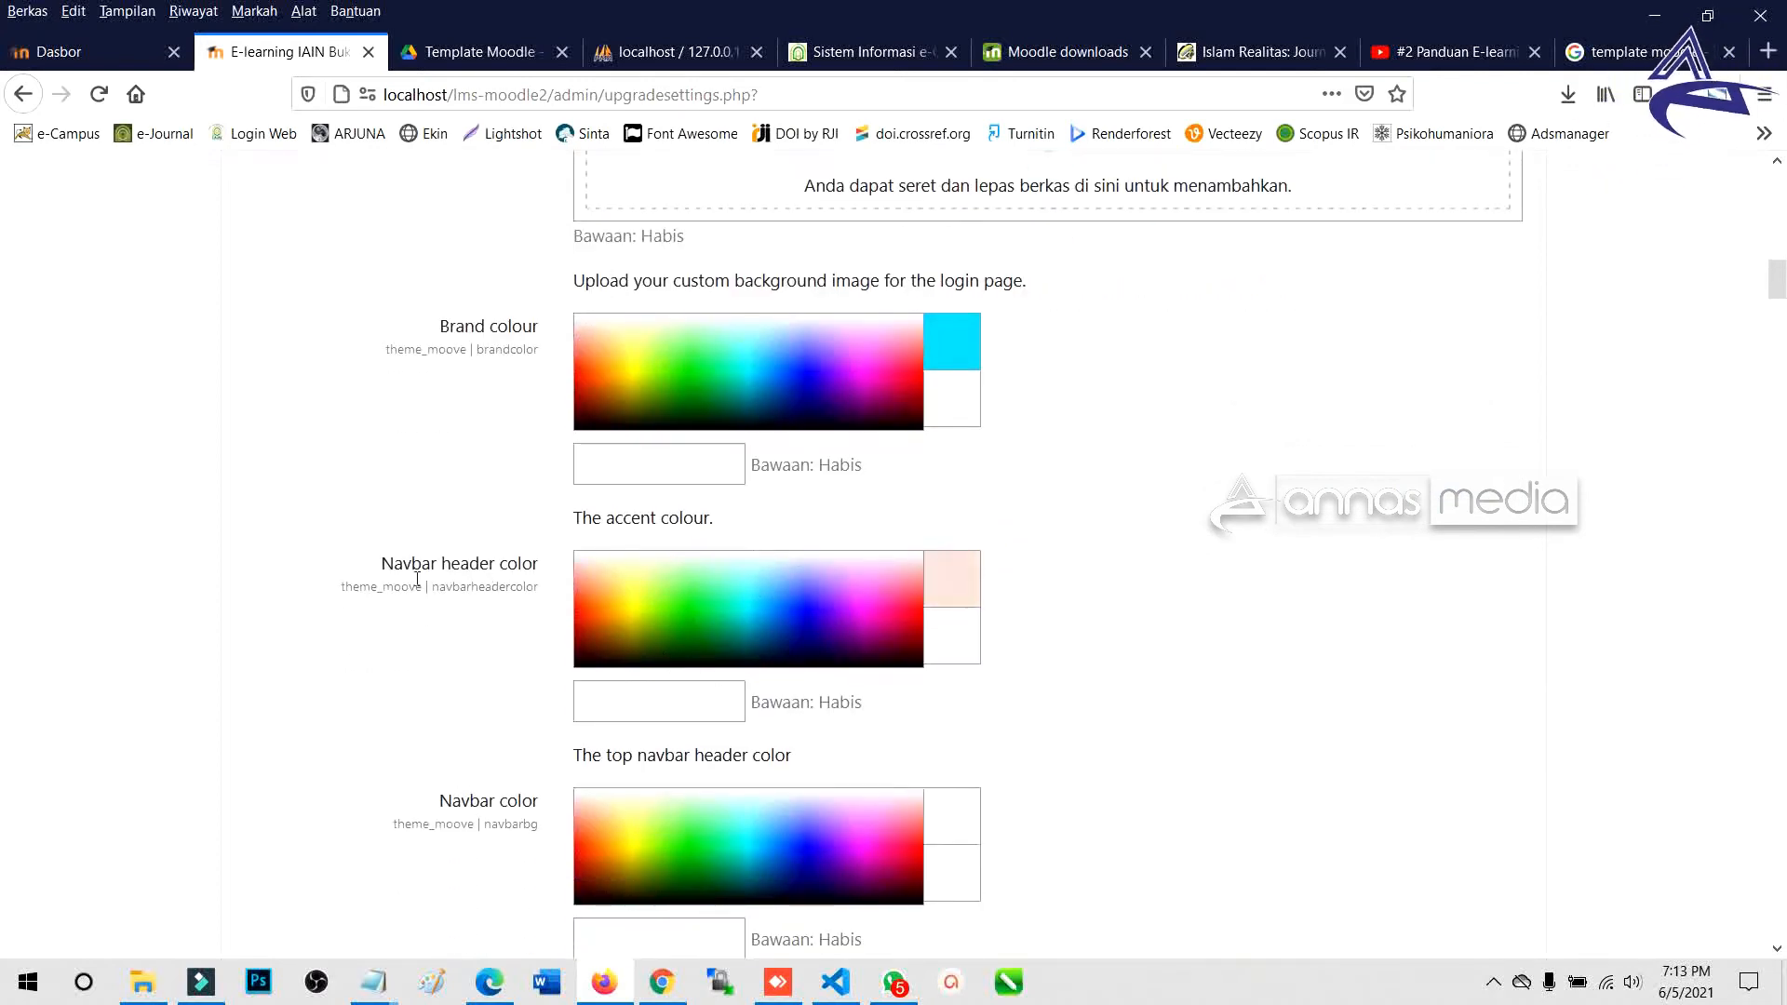
drag(383, 576, 534, 572)
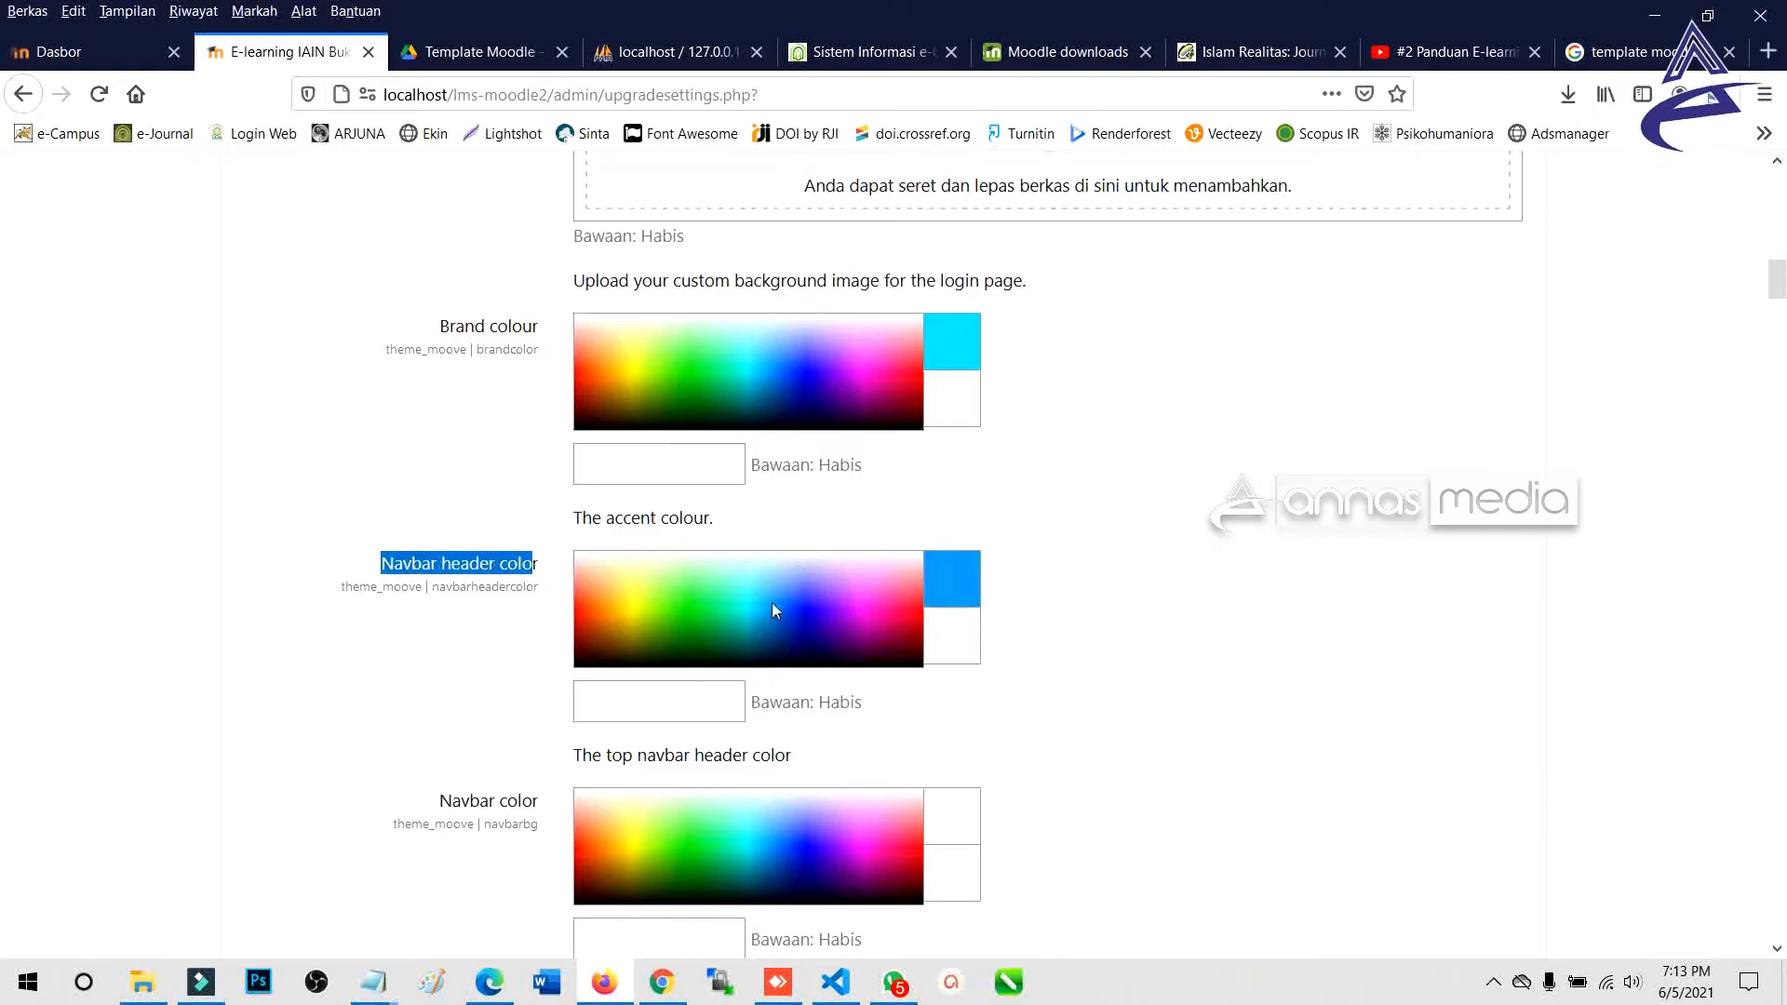
Set the navbar header colour to #FFFD9E and the brand colour to green #129600.
click(632, 585)
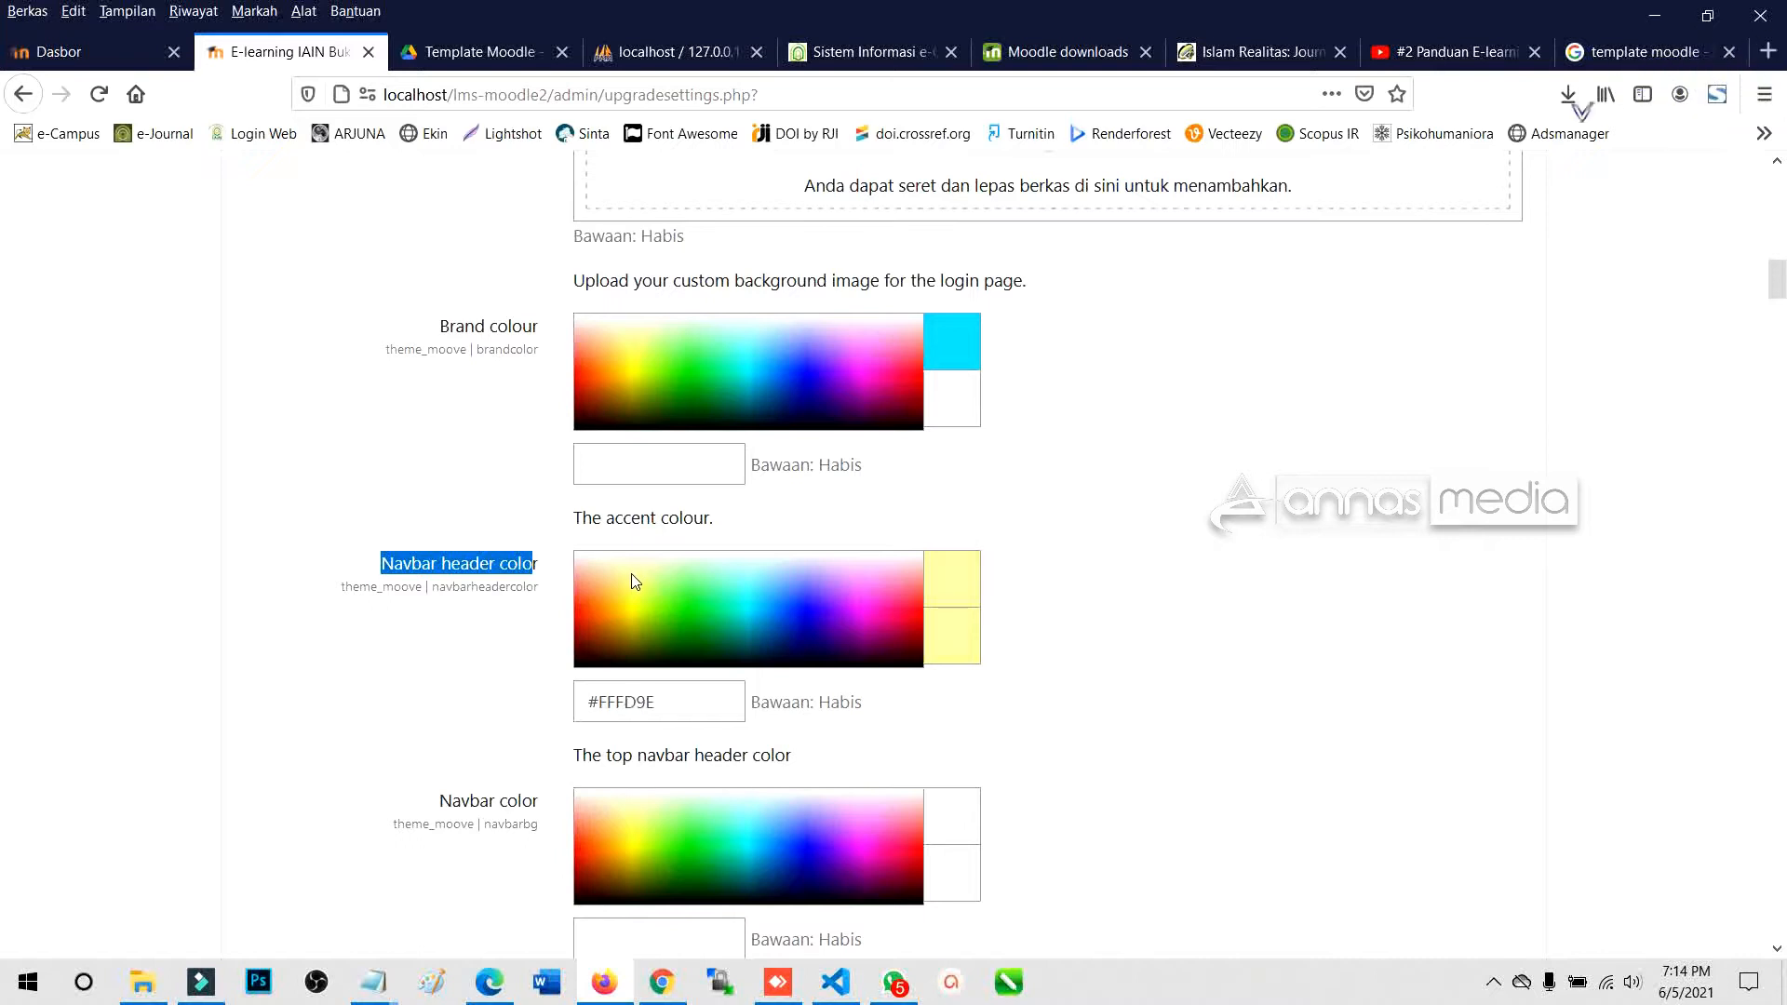
scroll(734, 424, up, 3)
scroll(733, 425, down, 1)
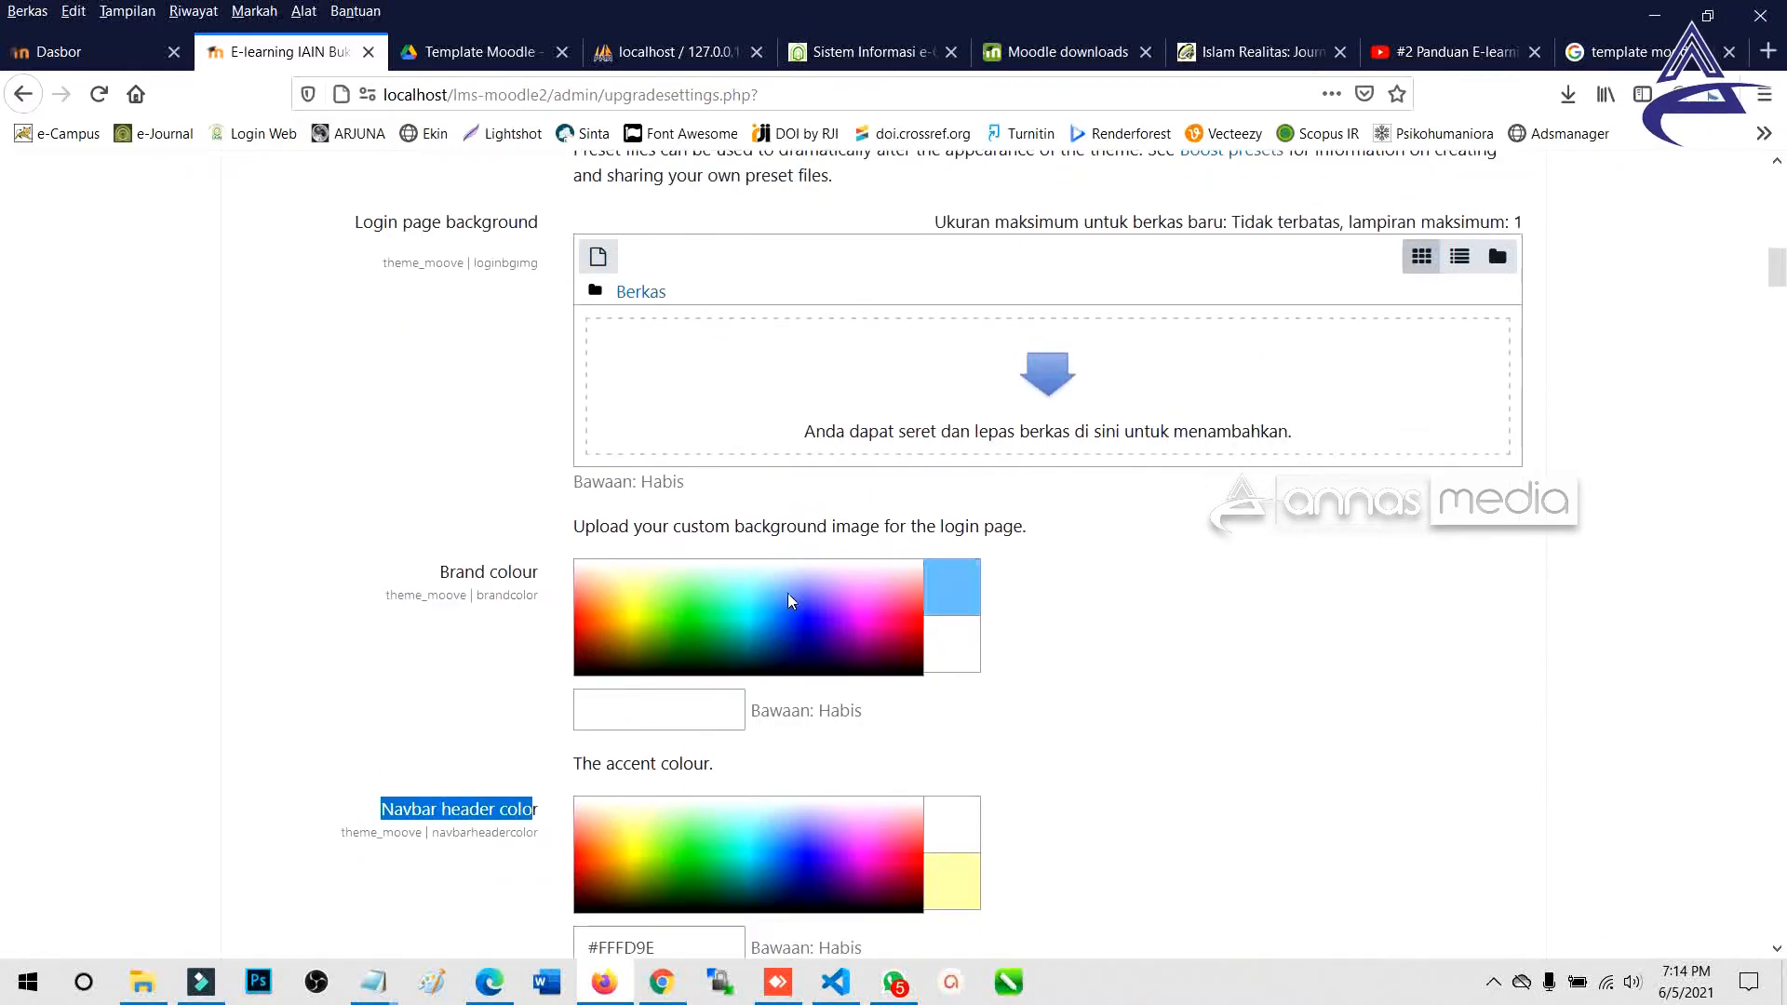
click(672, 602)
click(679, 622)
click(683, 635)
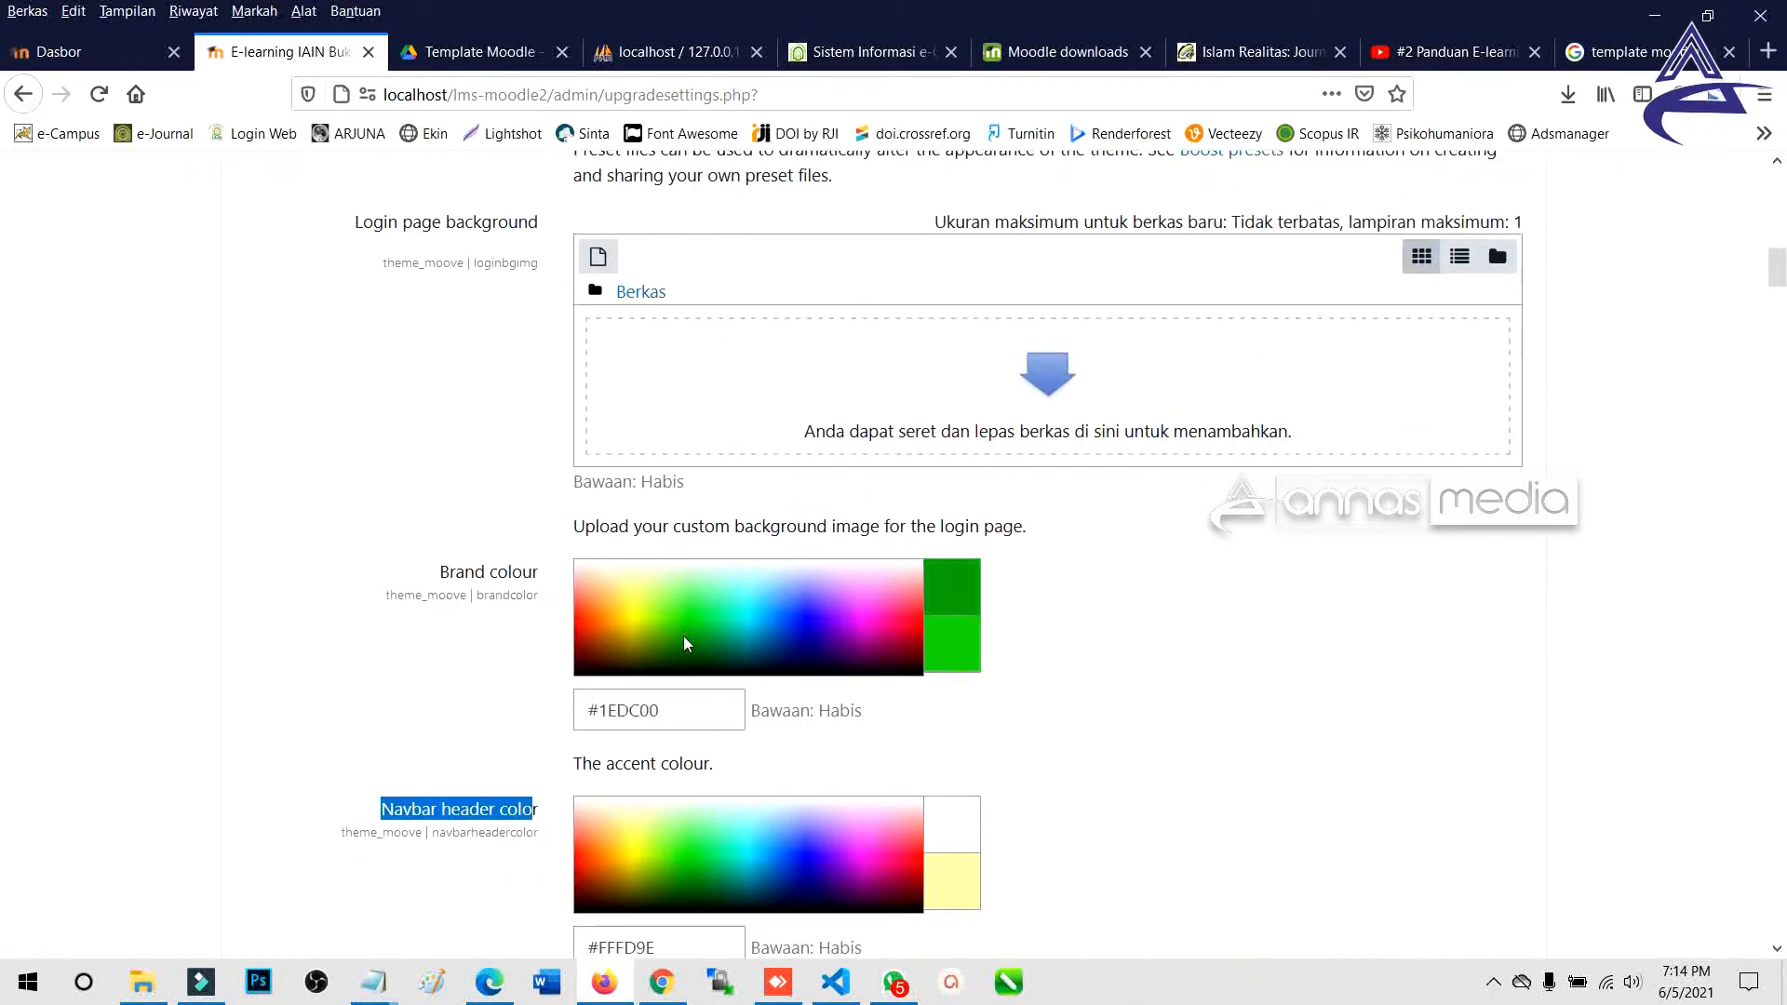
click(683, 640)
Set the navbar colour to pale yellow #FDFD99 and view the Course presentation choices.
scroll(300, 606, down, 3)
scroll(301, 605, down, 3)
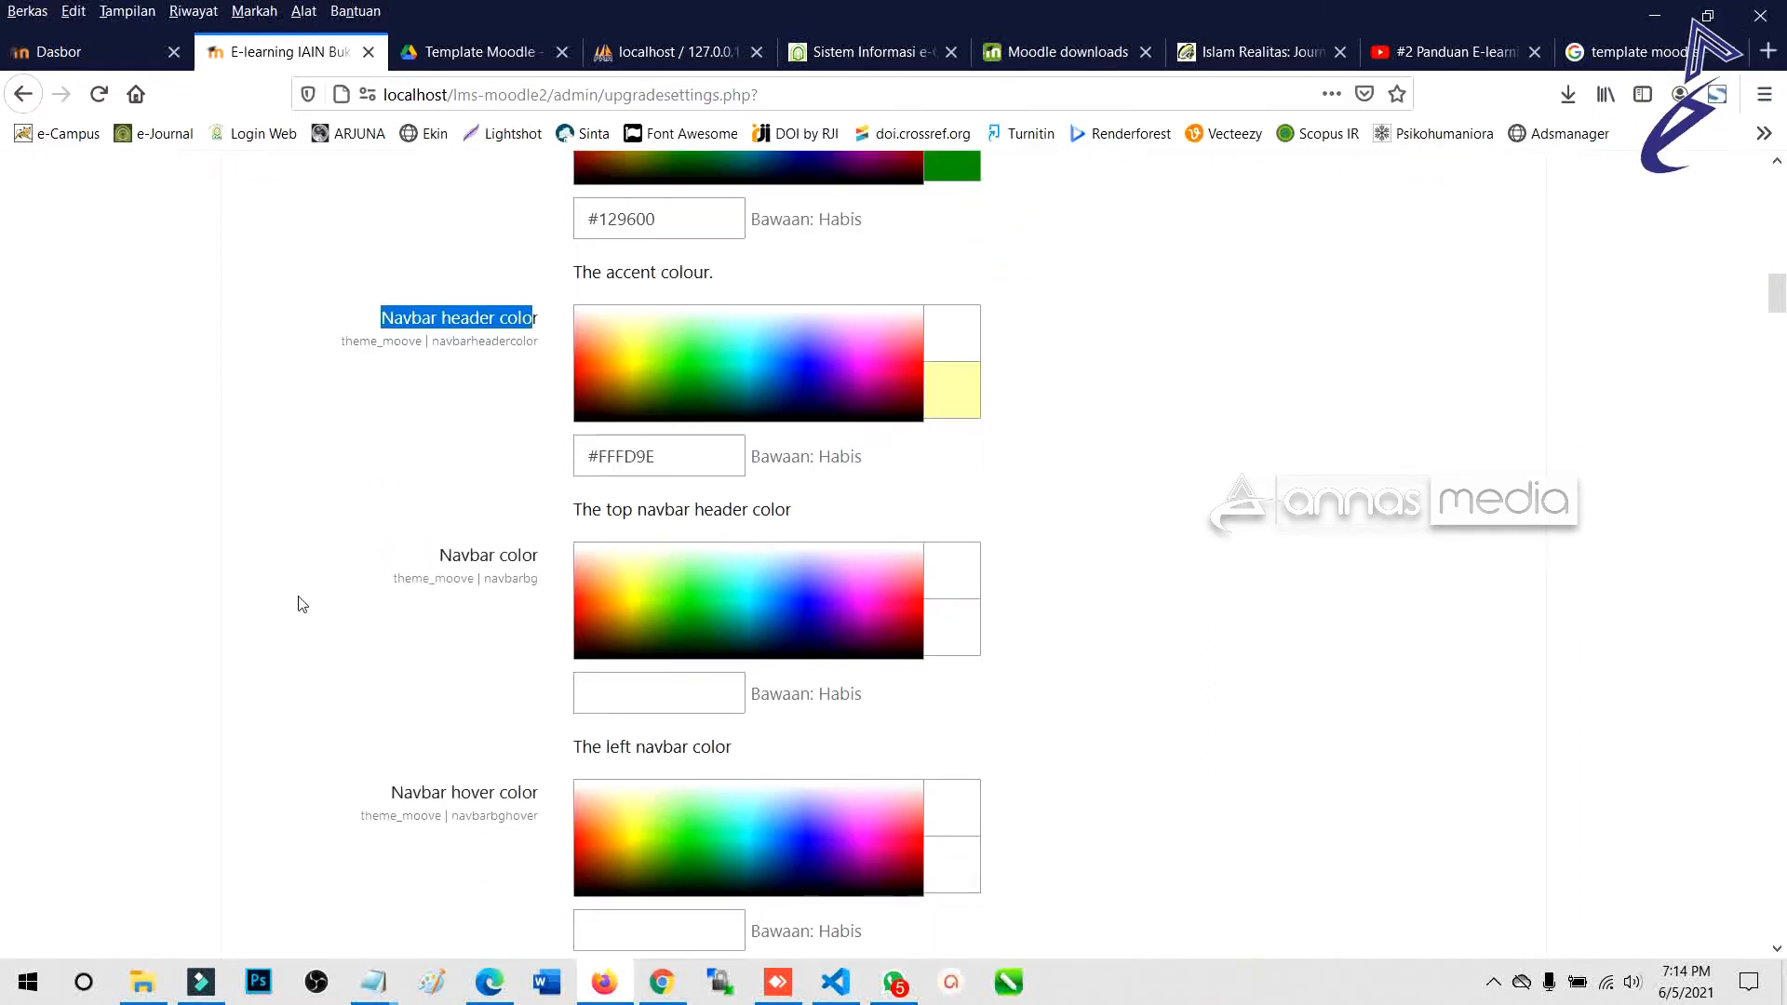
click(633, 570)
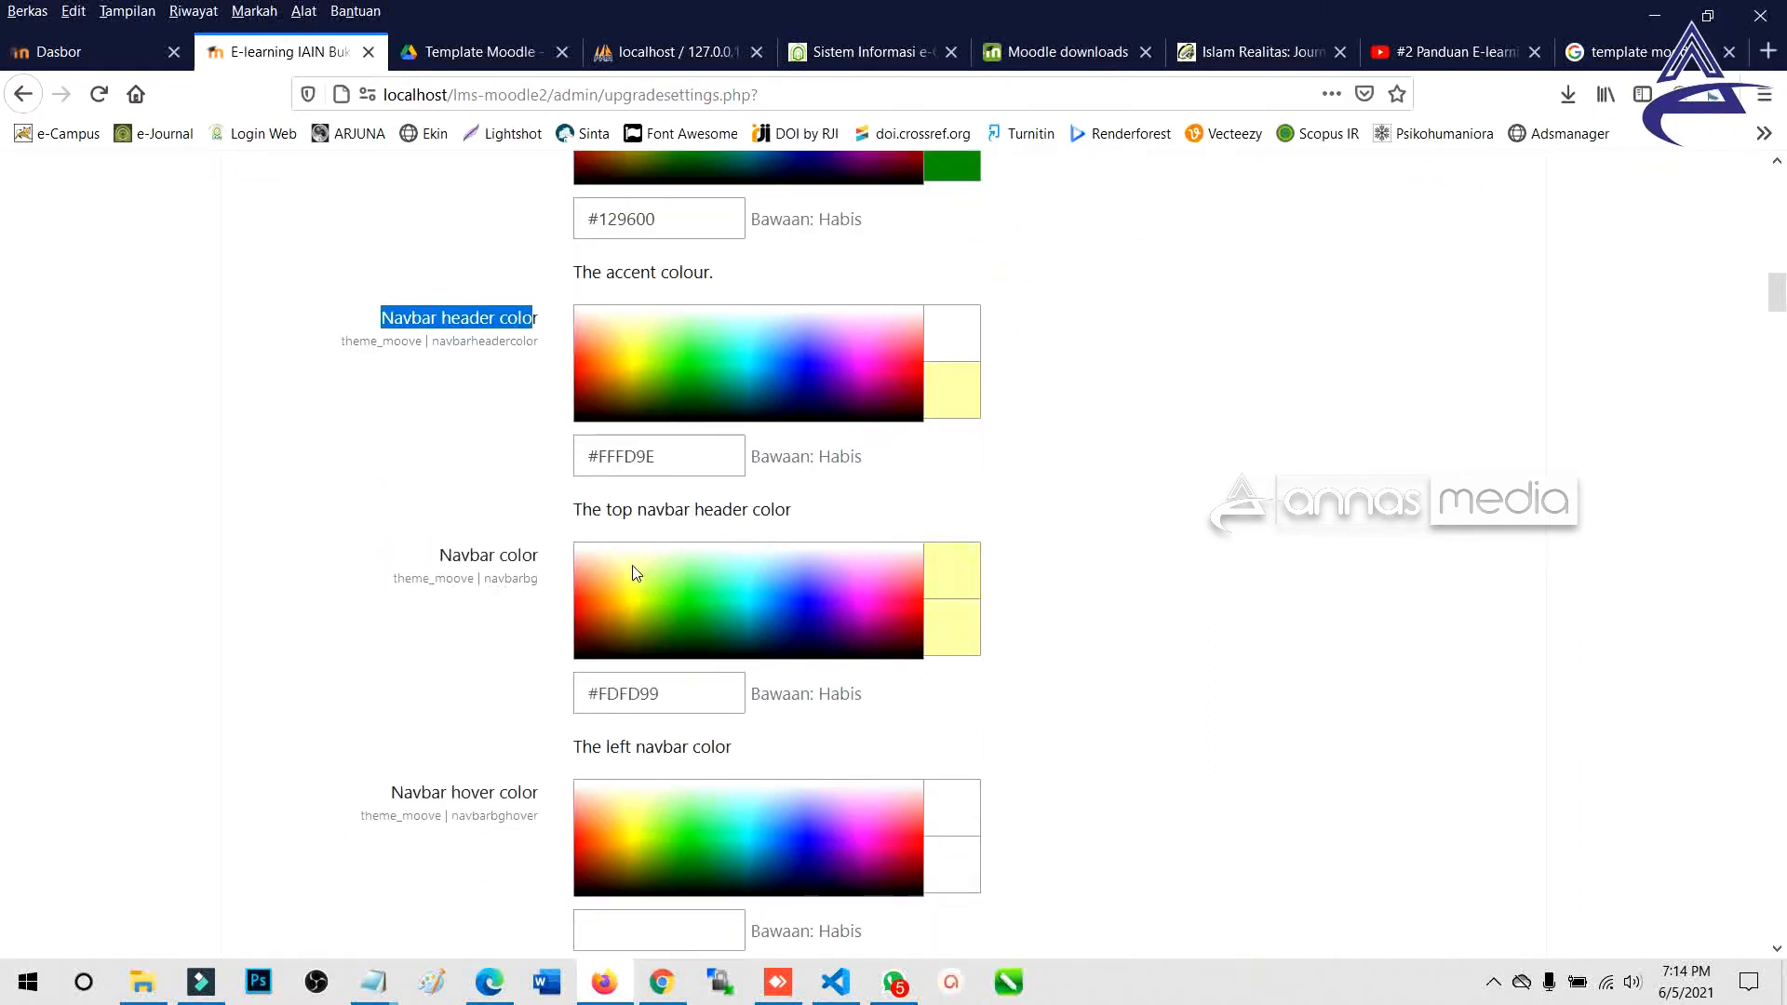
scroll(450, 630, down, 4)
scroll(446, 638, down, 3)
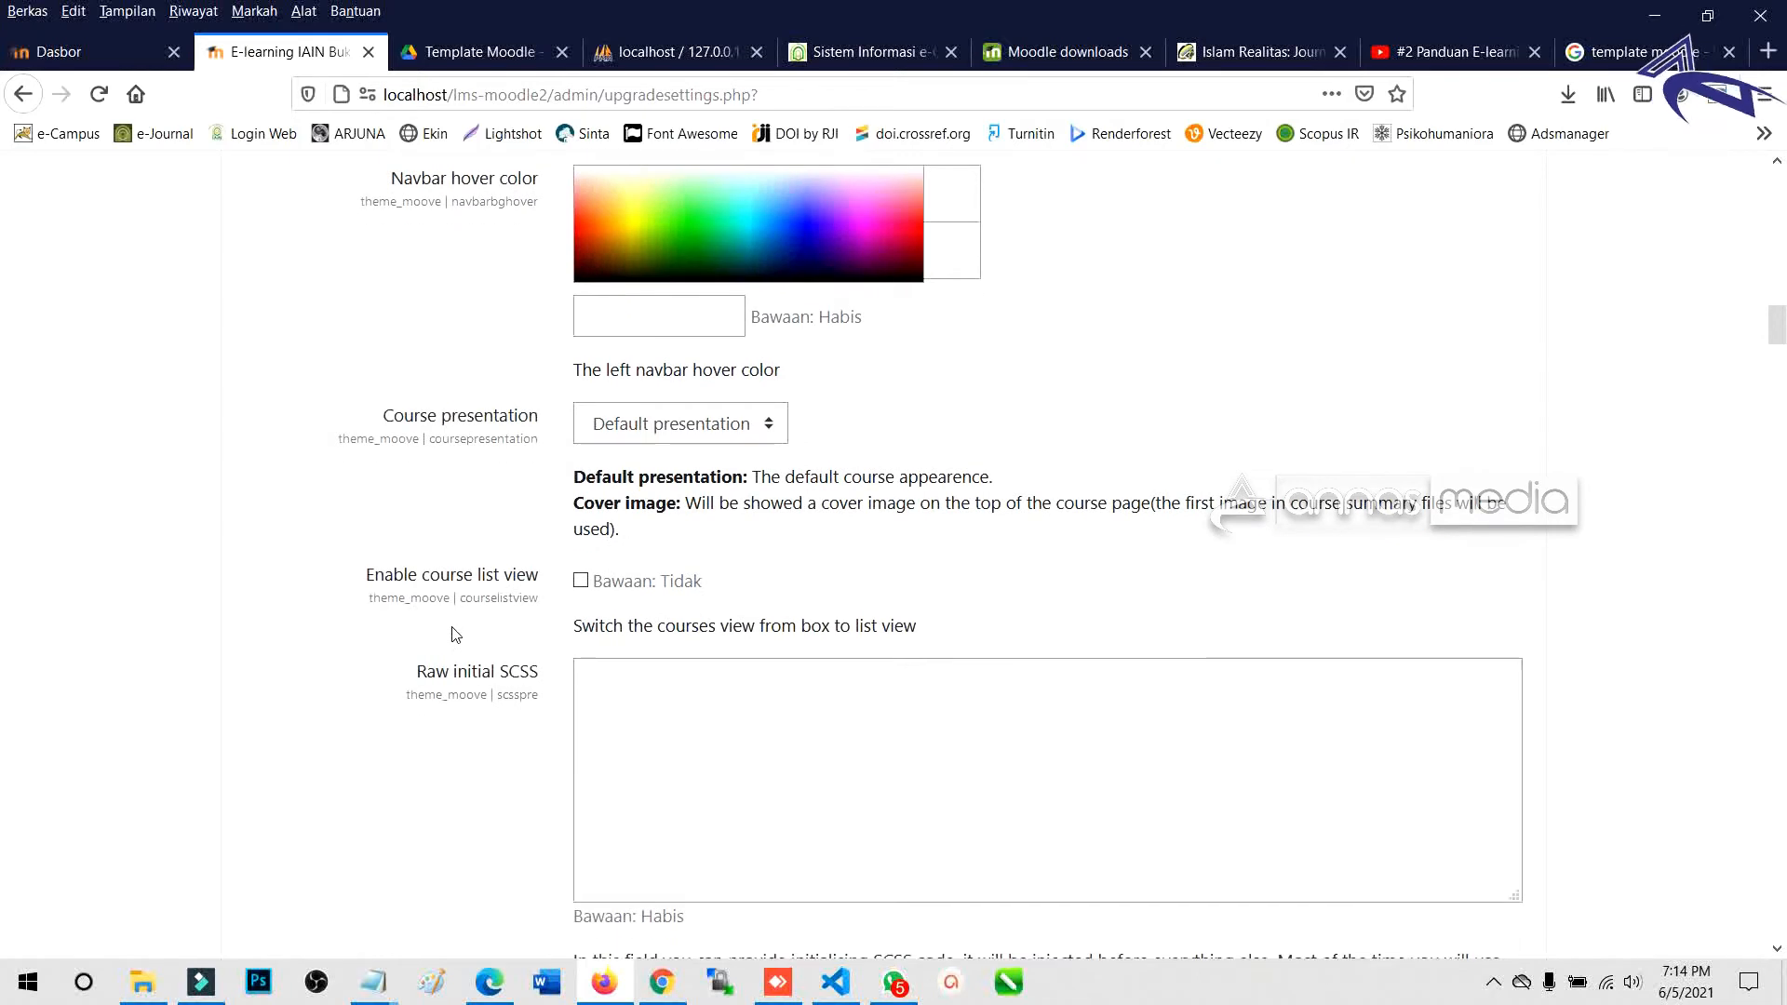
click(667, 430)
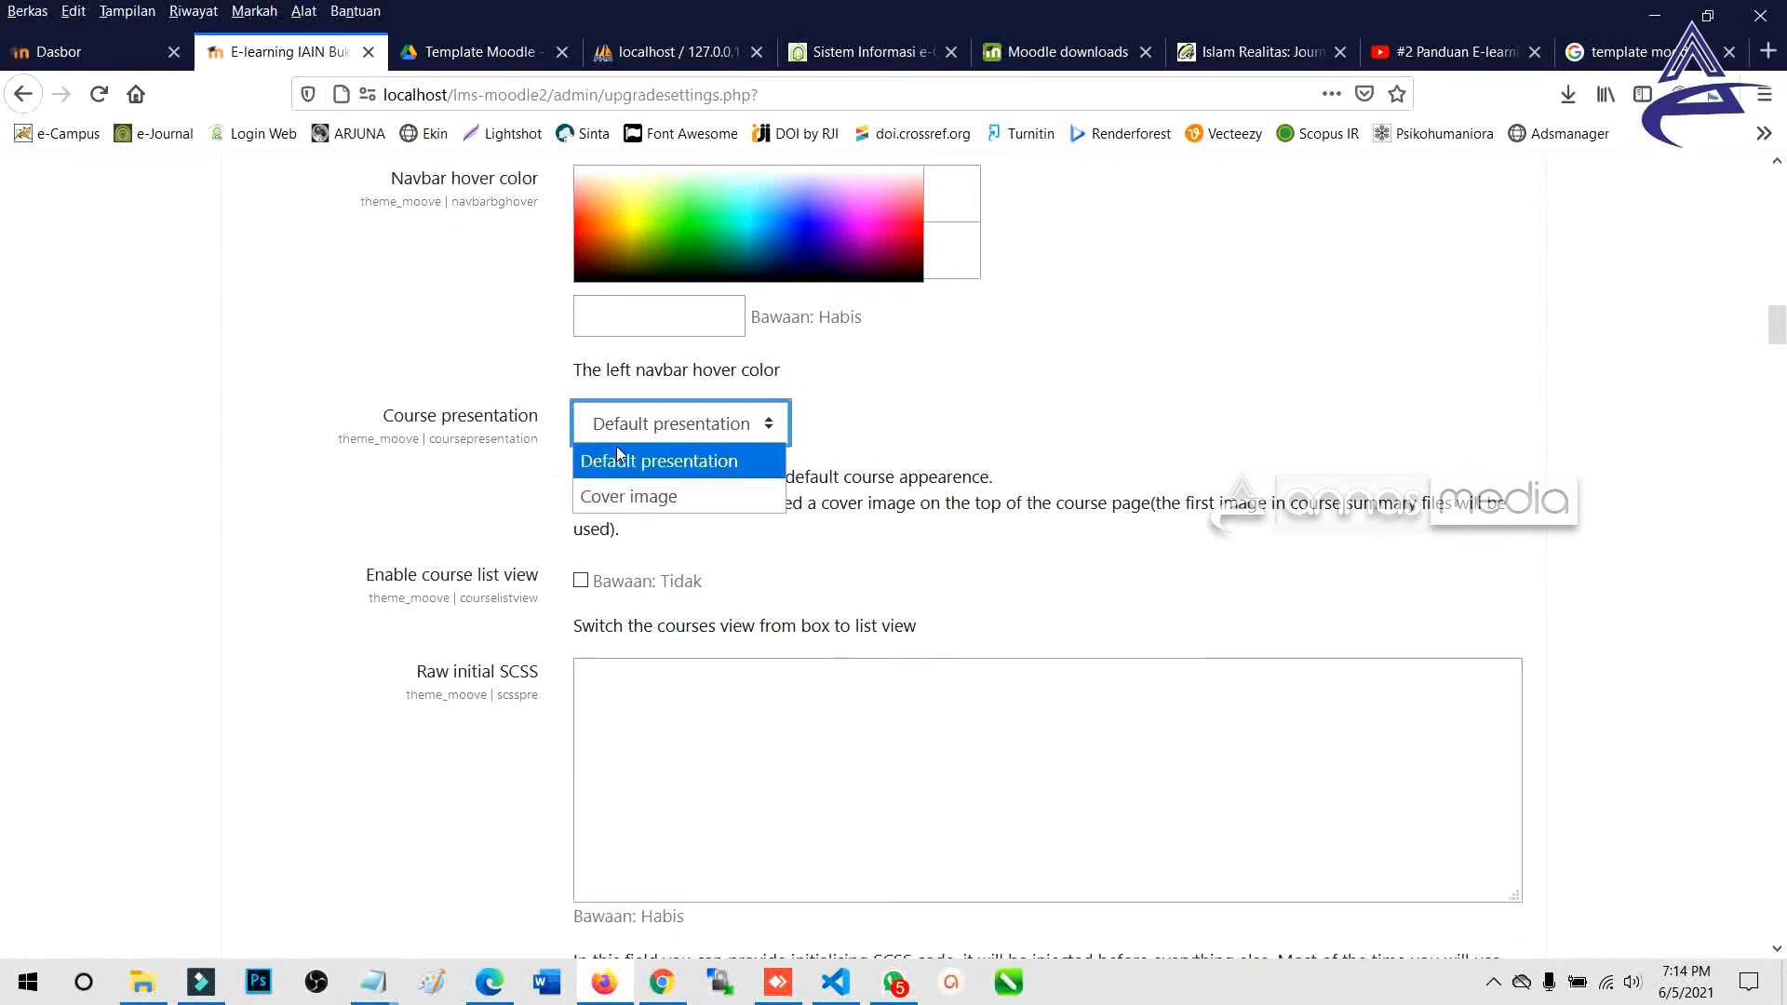
scroll(500, 511, down, 10)
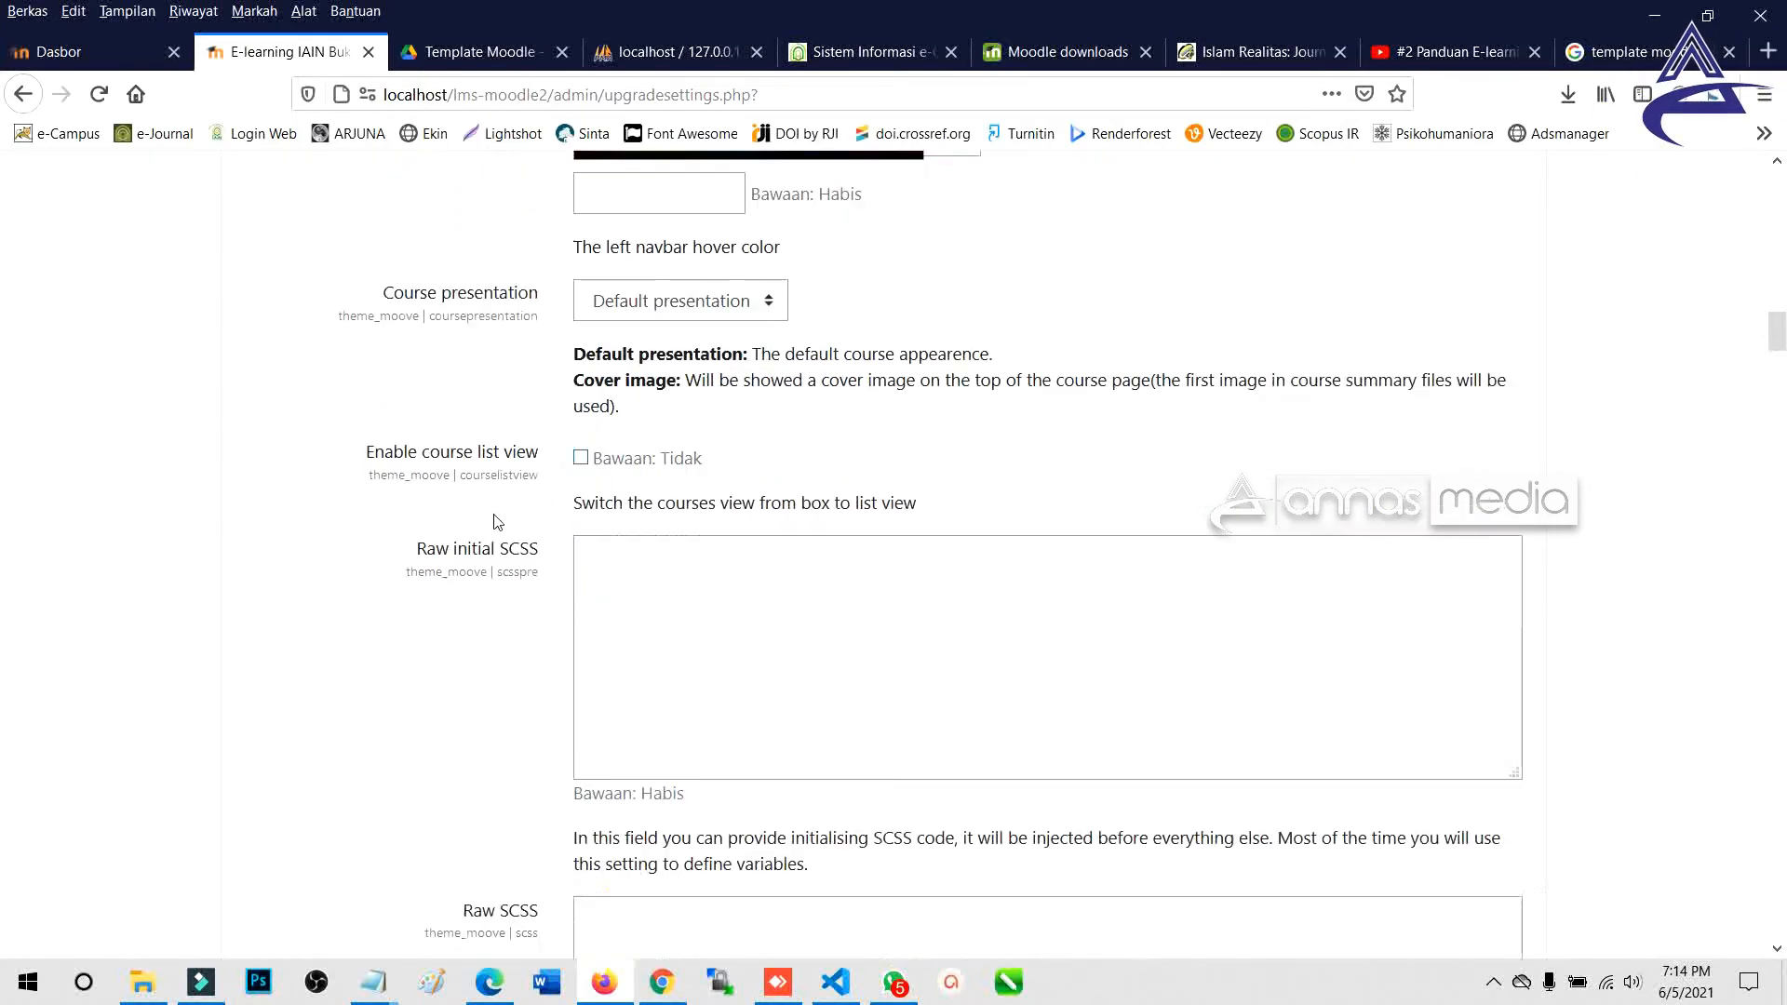
scroll(498, 522, down, 5)
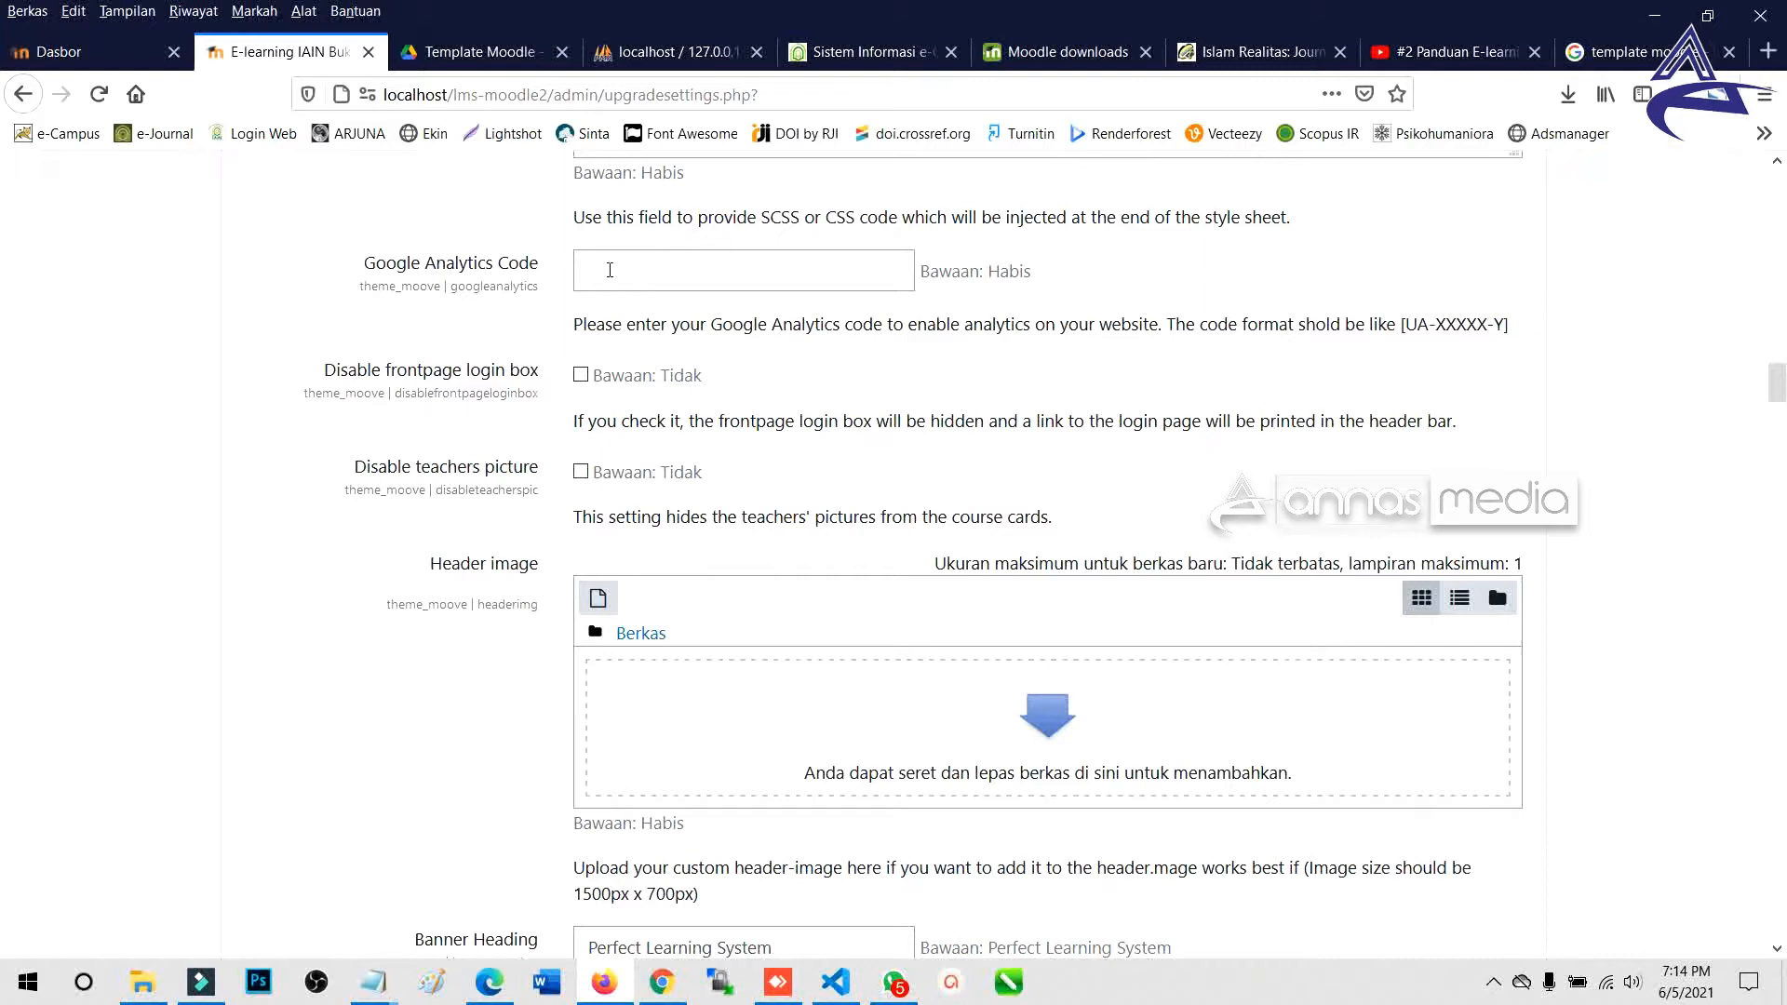
scroll(922, 705, down, 3)
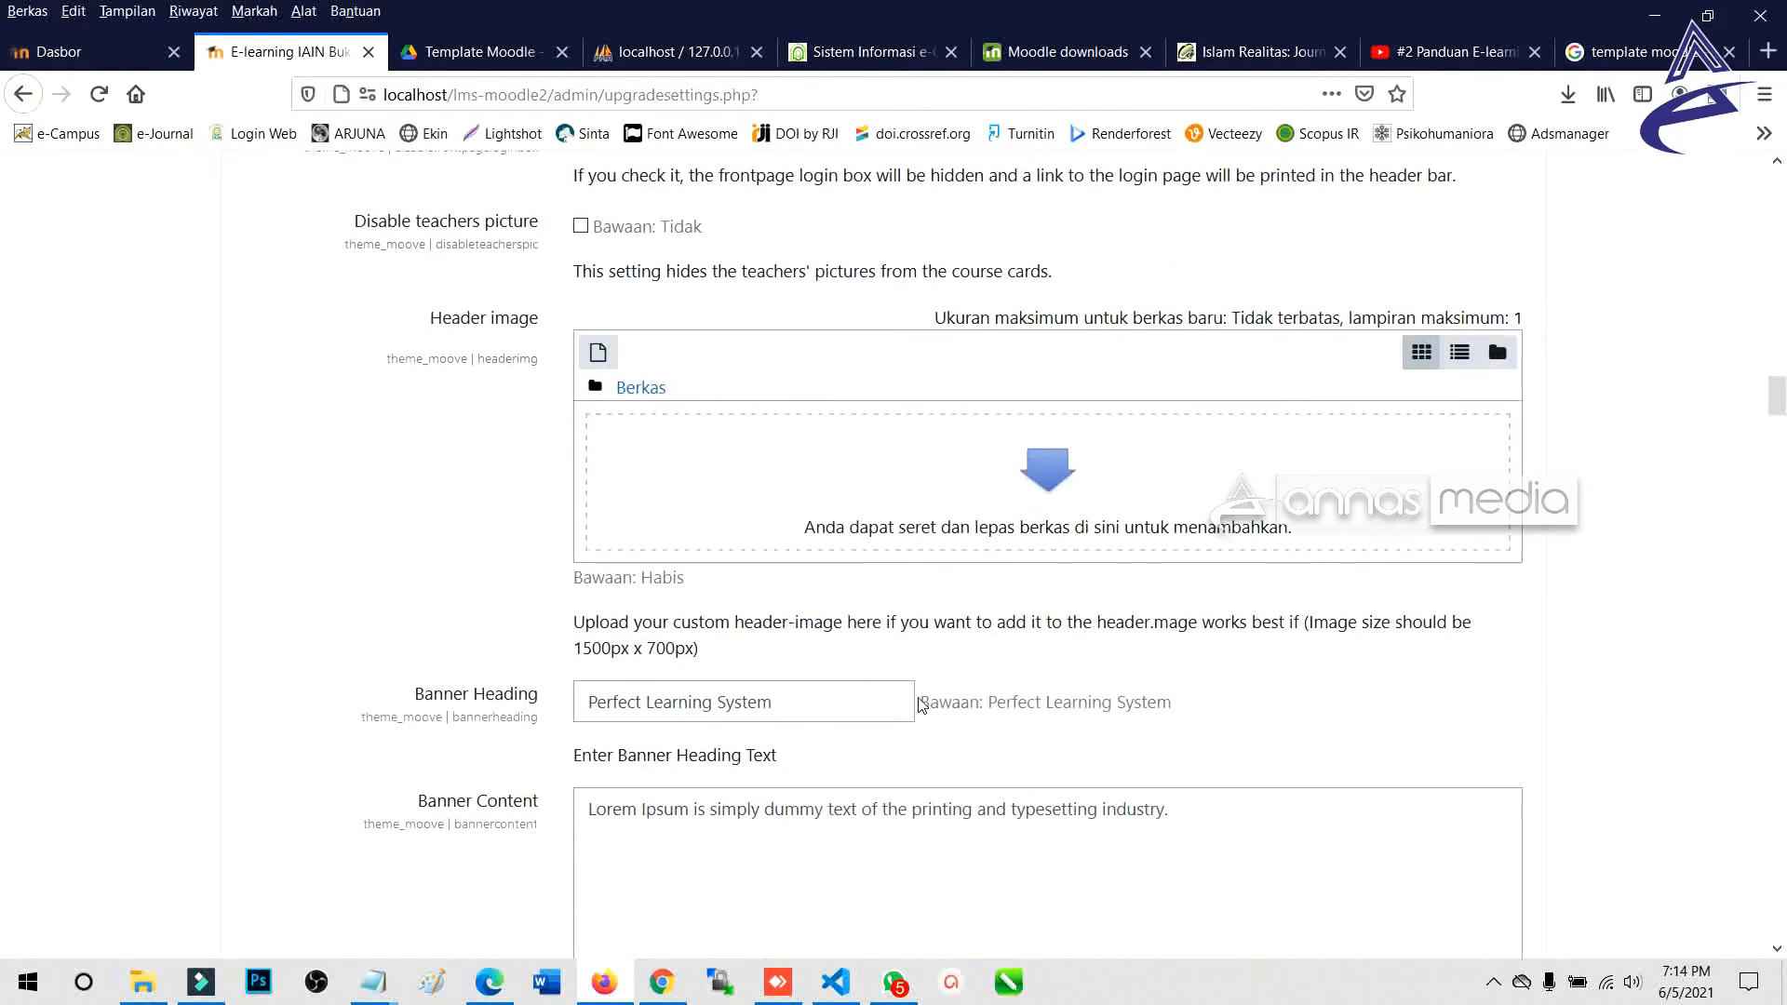
click(1054, 476)
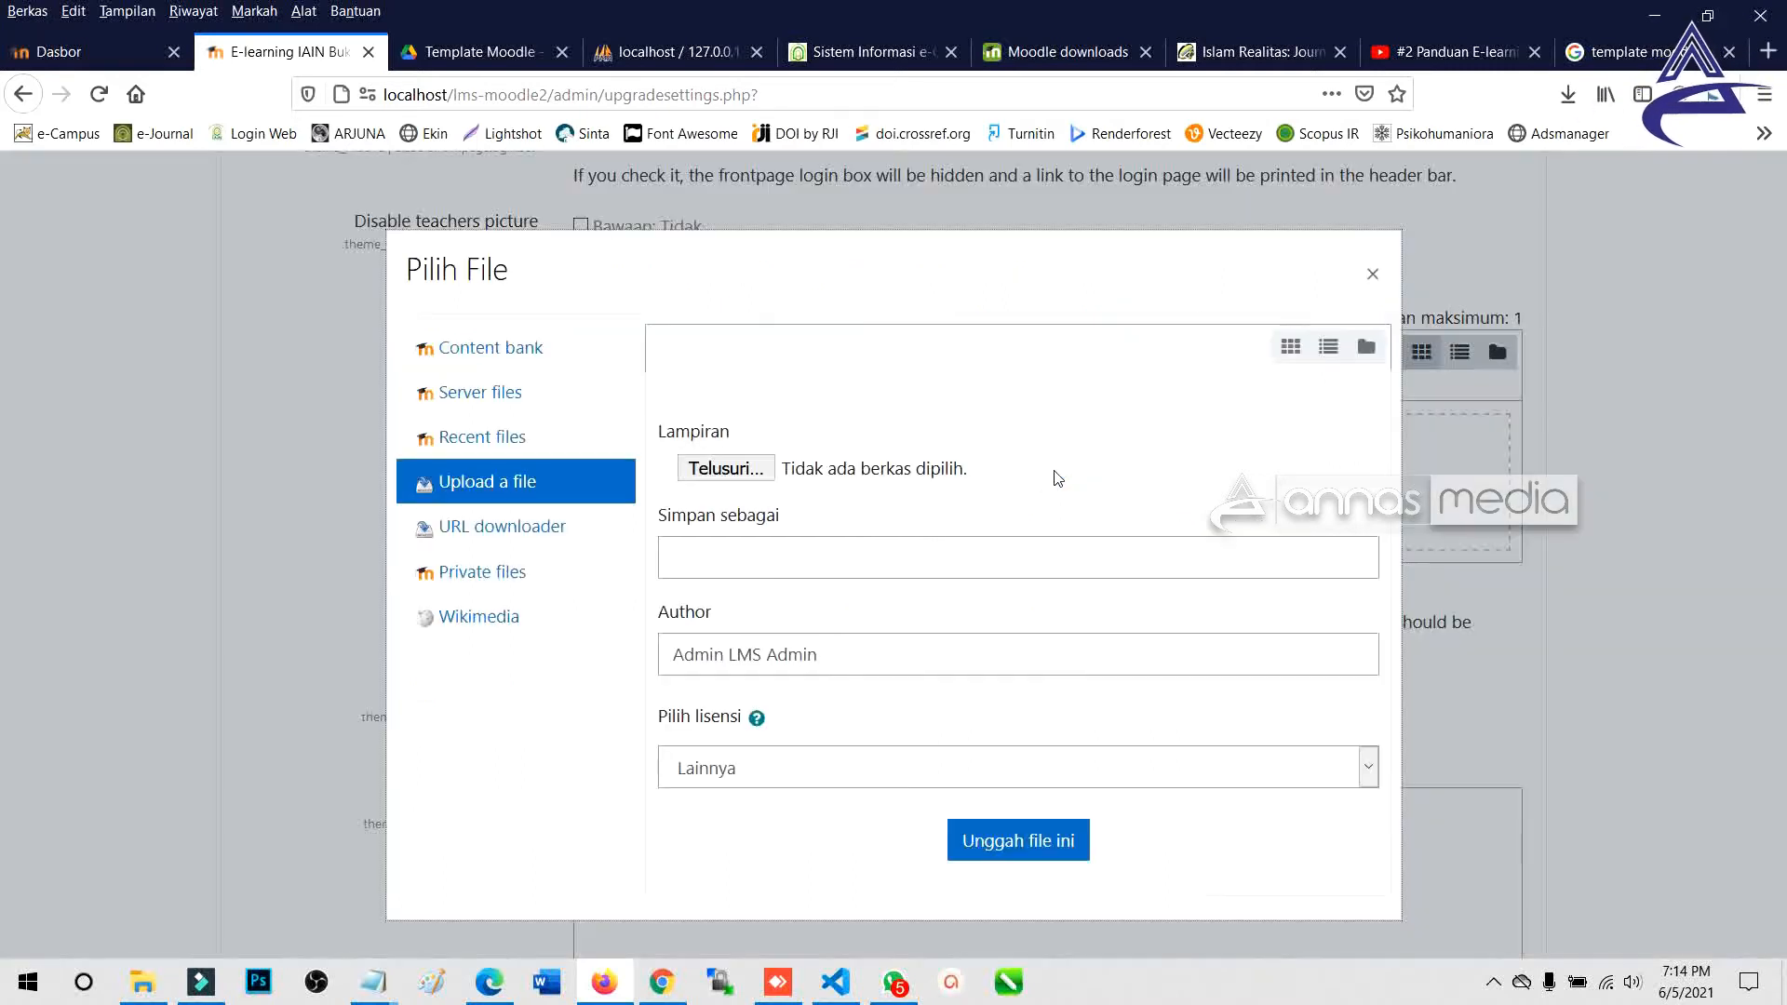
Upload the slide 1.png picture into the Moove Header image setting.
click(732, 469)
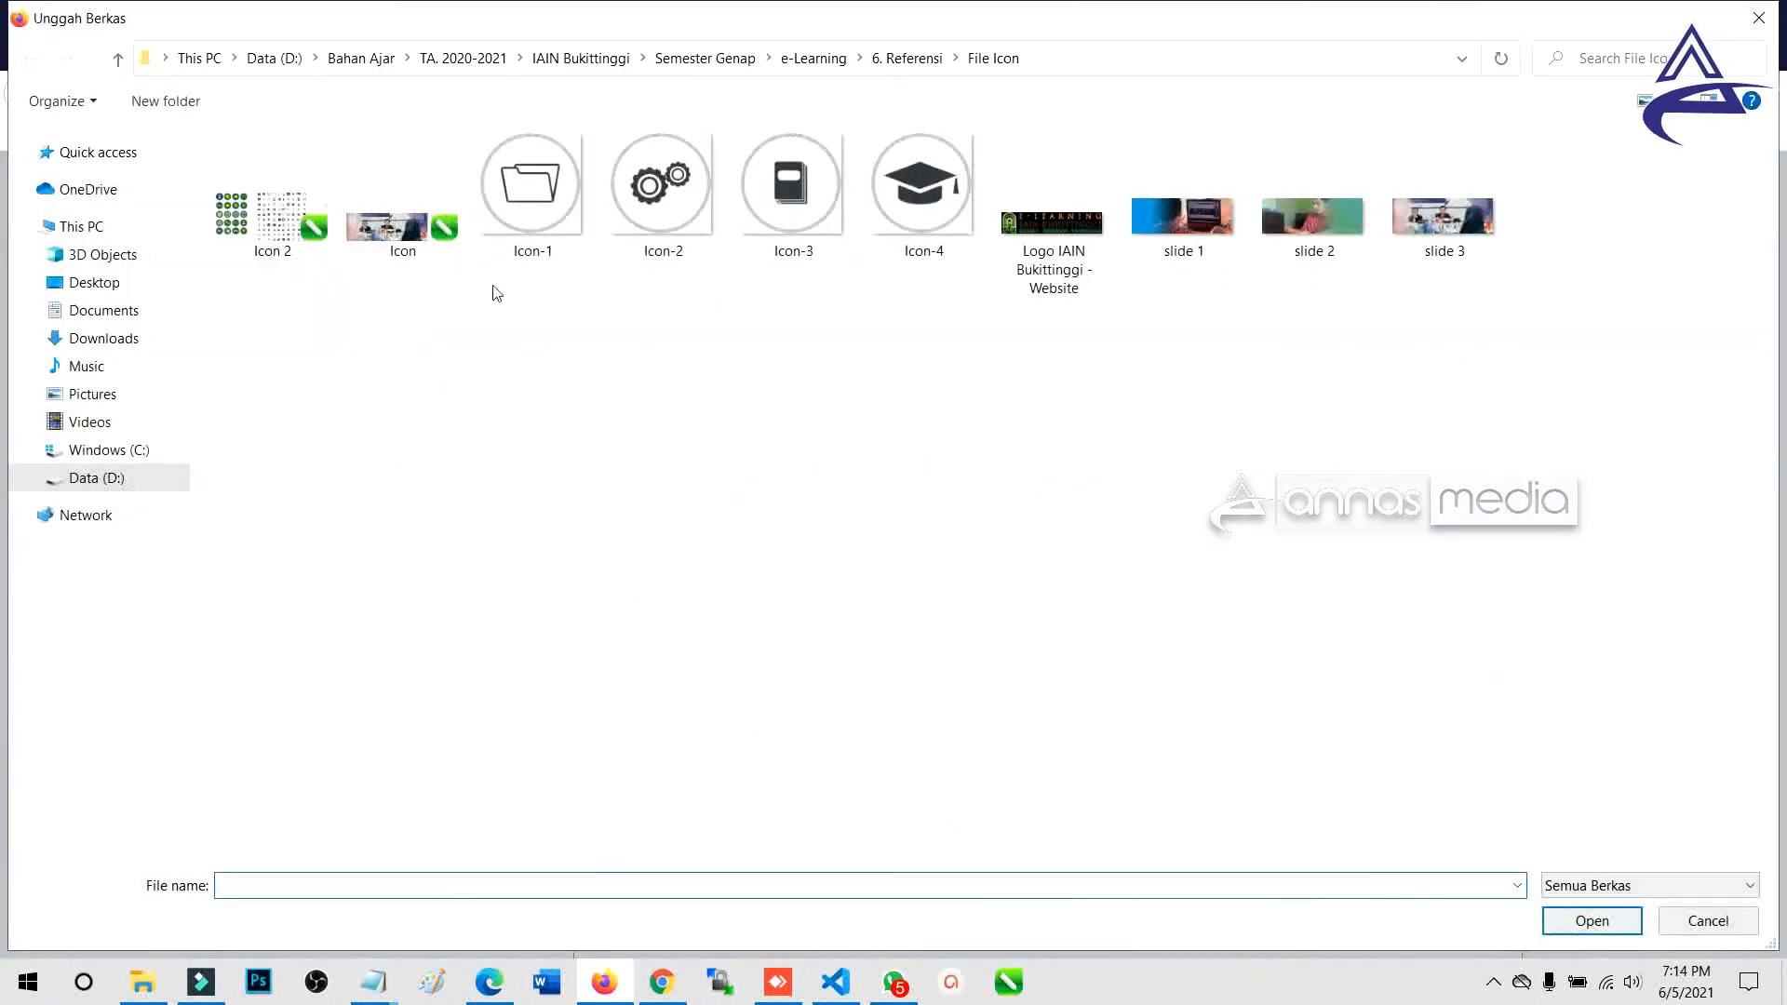
click(1192, 240)
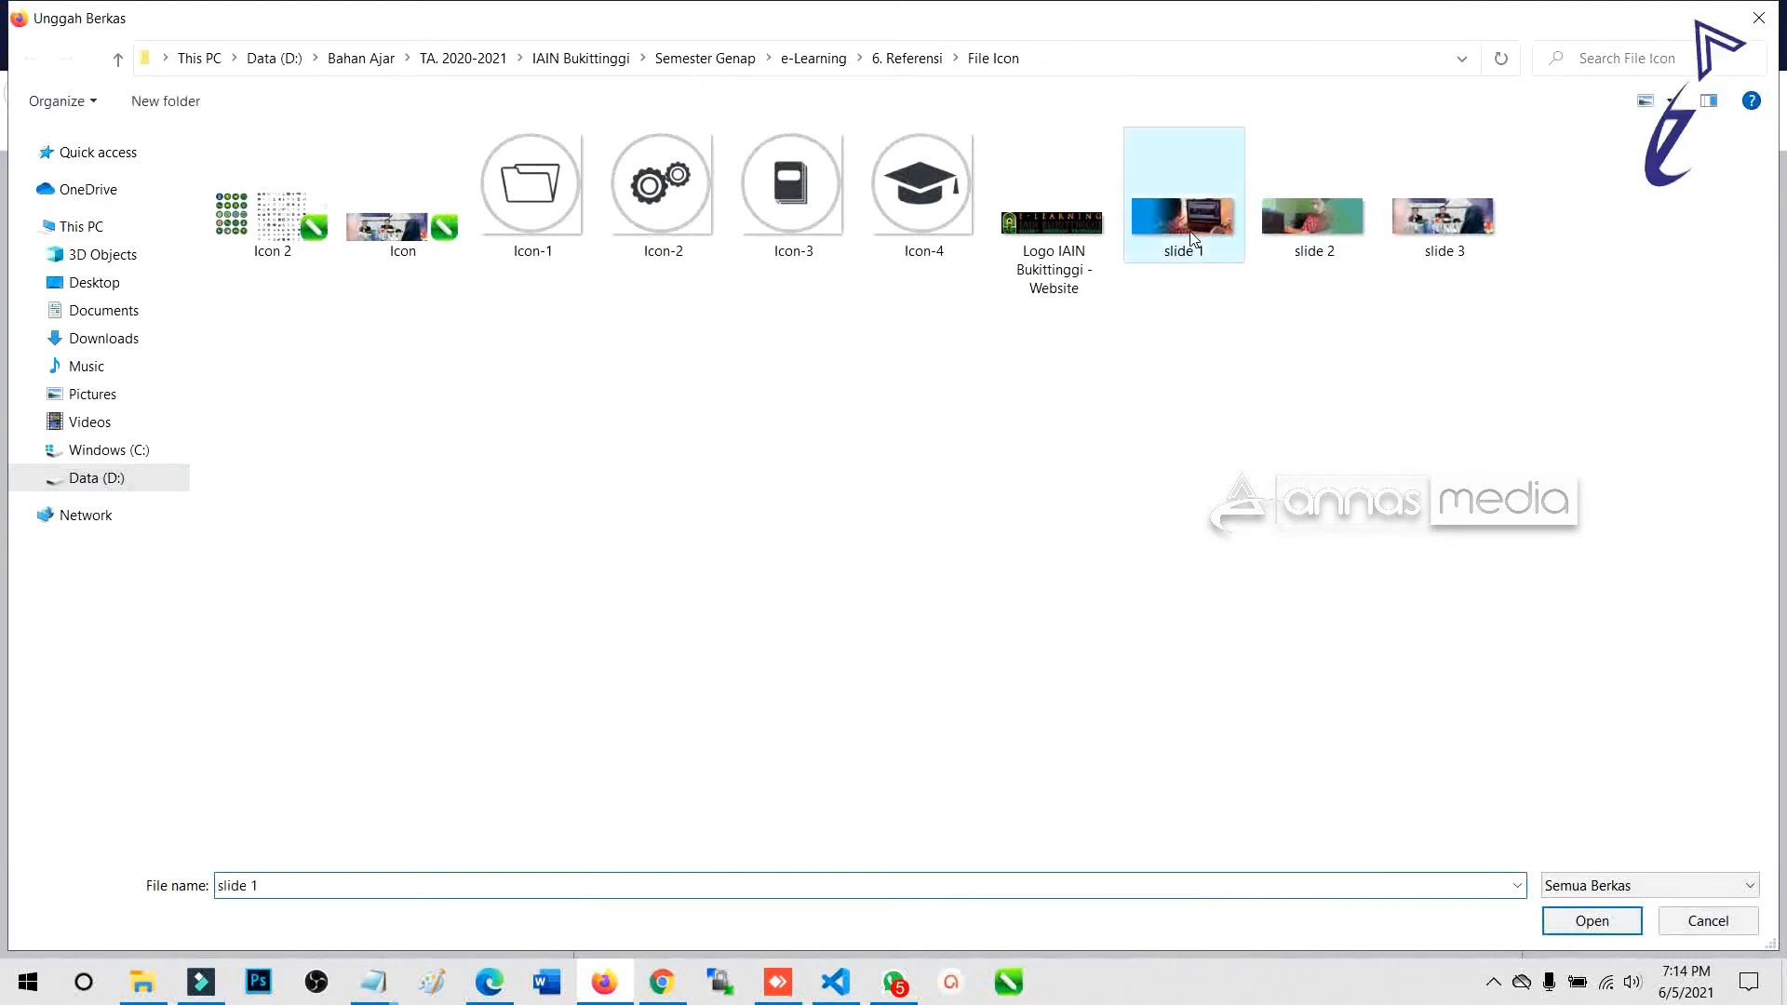
double_click(1193, 239)
click(1022, 831)
scroll(640, 665, down, 4)
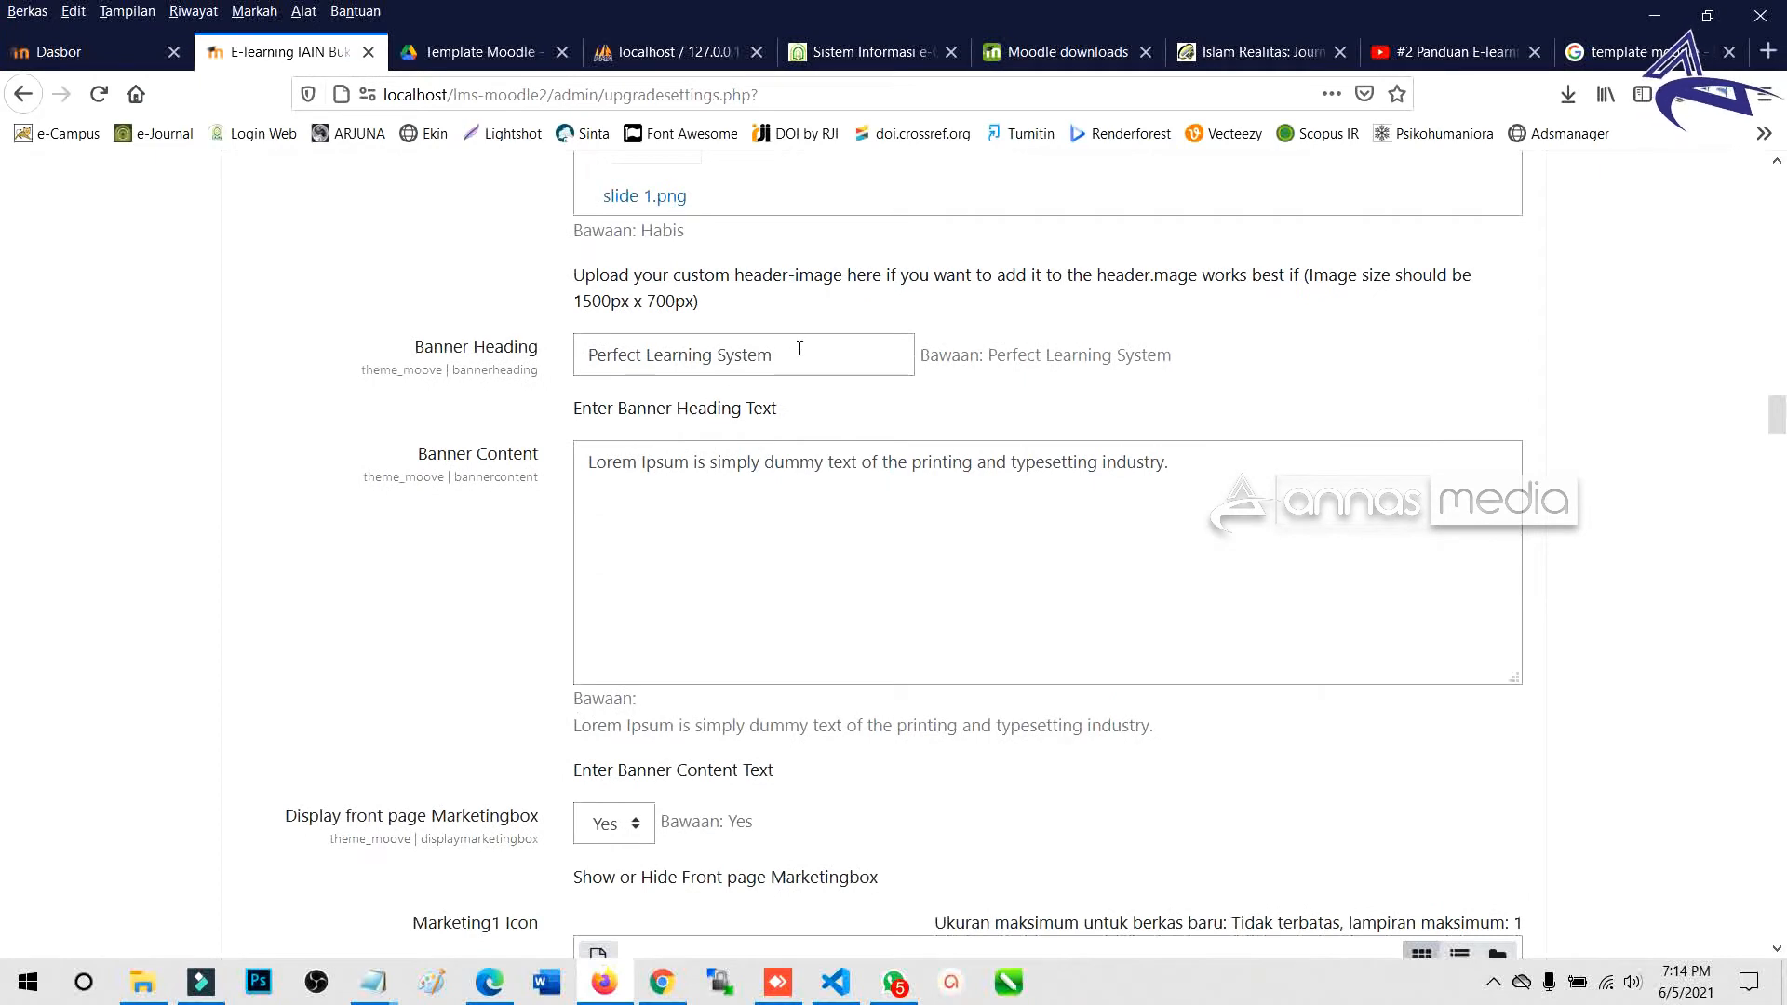
Replace the banner heading with 'Selamat Datang...' and content with 'Pada Sistem e-Learning IAIN Bukittinggi'.
drag(800, 348, 574, 364)
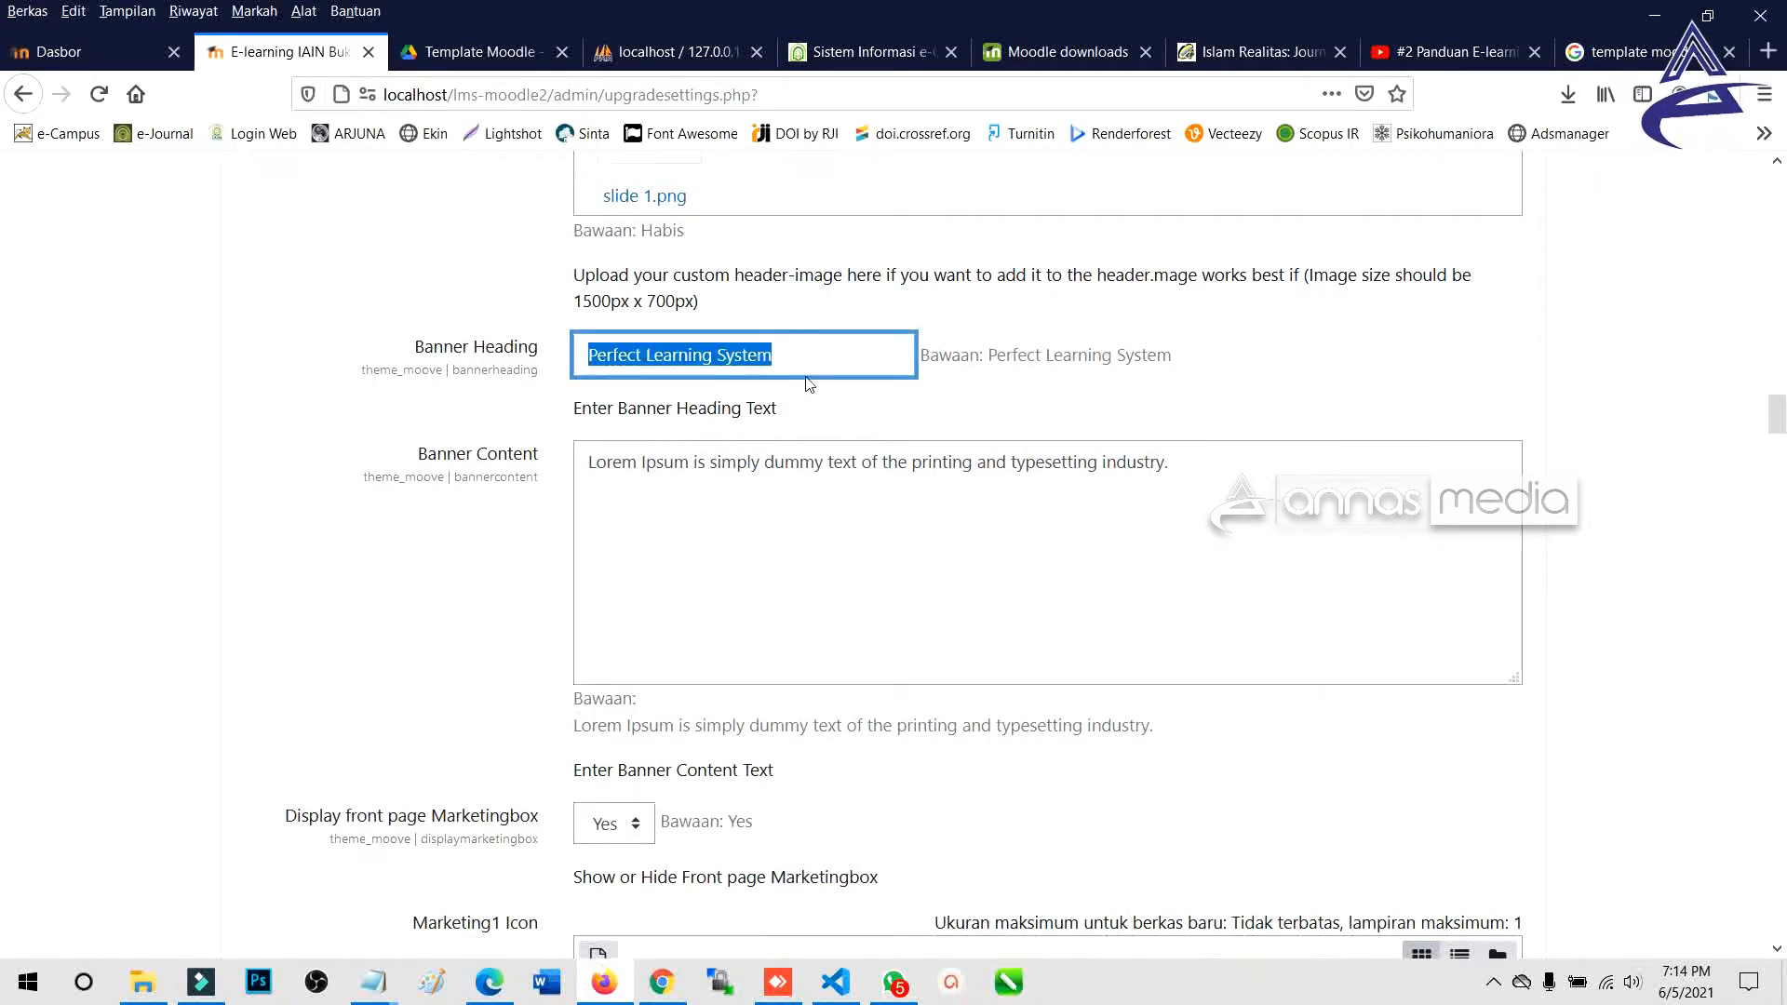
text(Selamat Da)
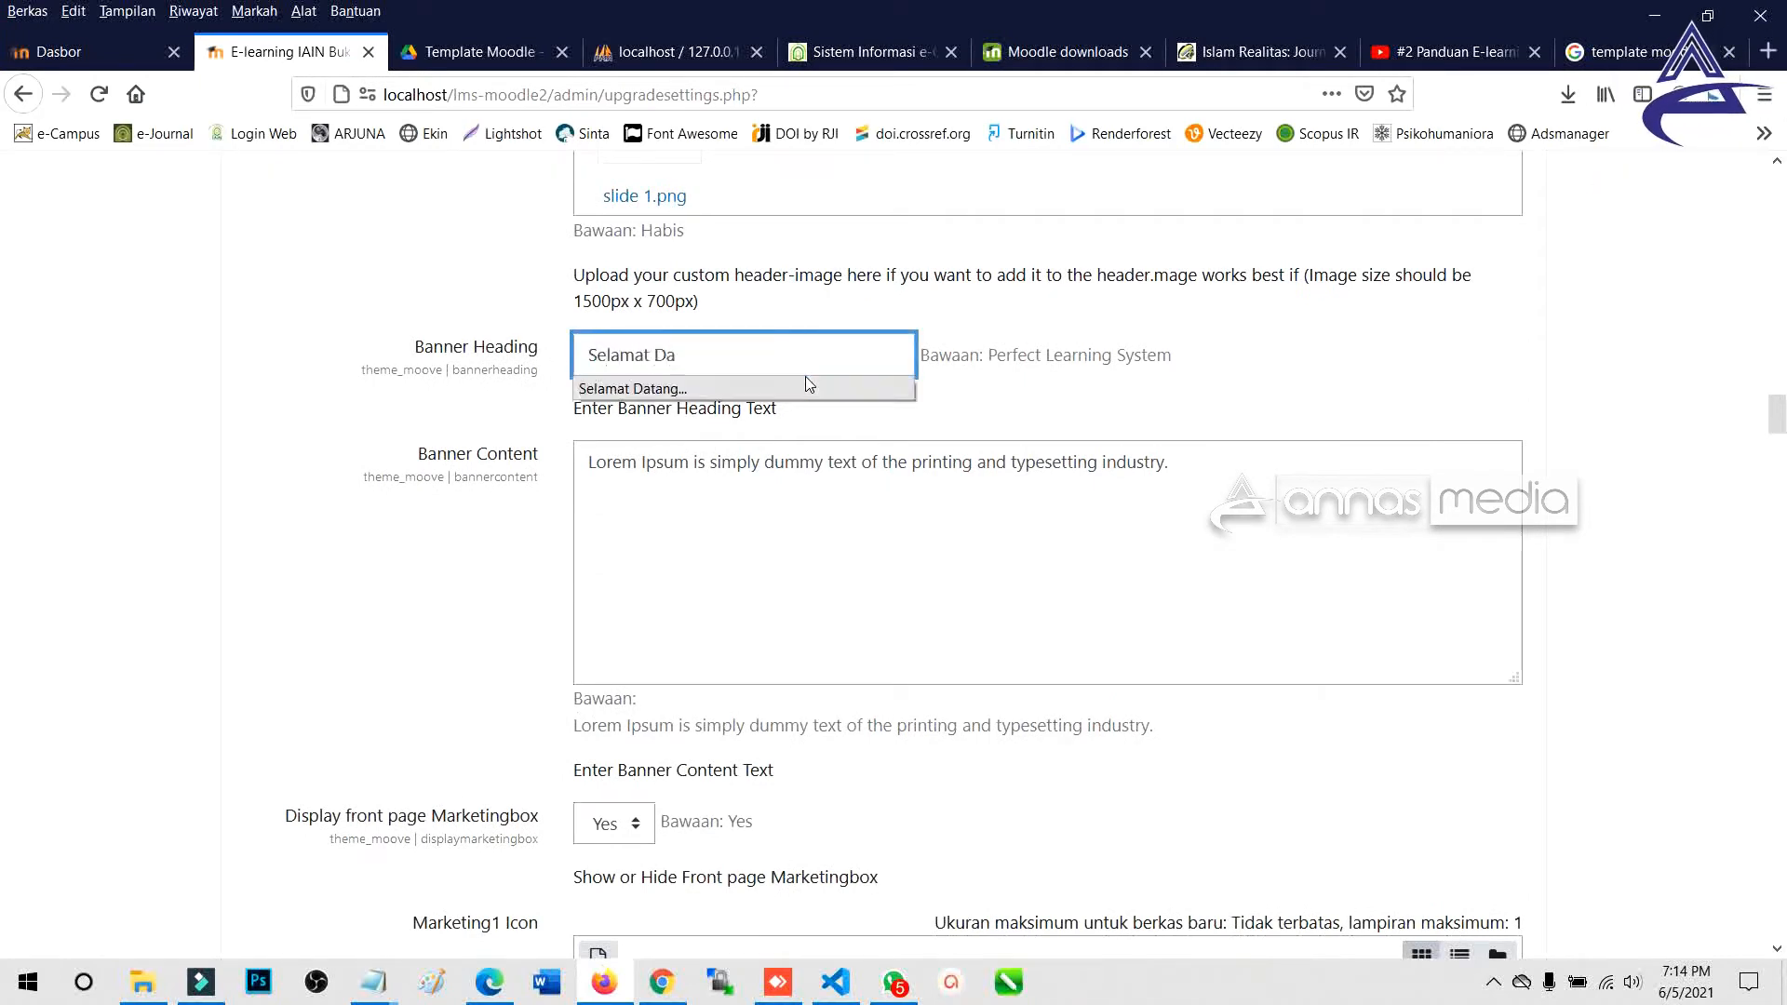
text(t)
click(806, 384)
key(Tab)
key(ctrl+a)
text(Pada Sistem e-Learning IAIN B)
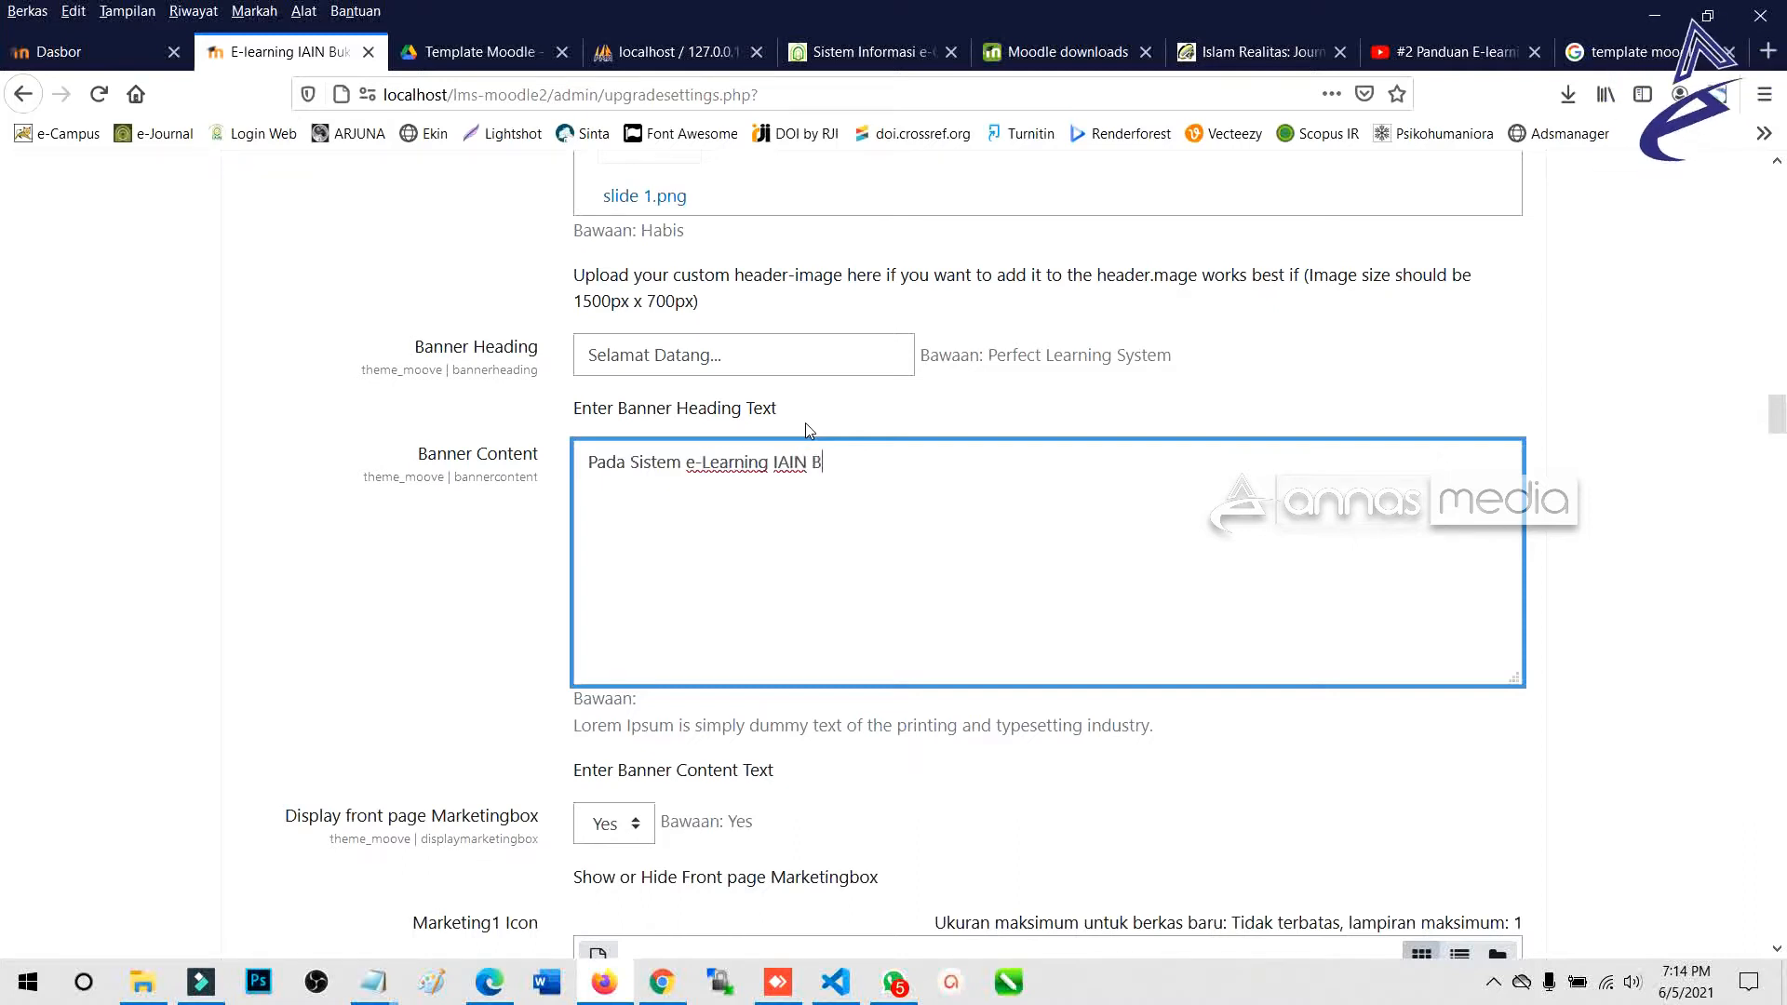
text(ukittinggi)
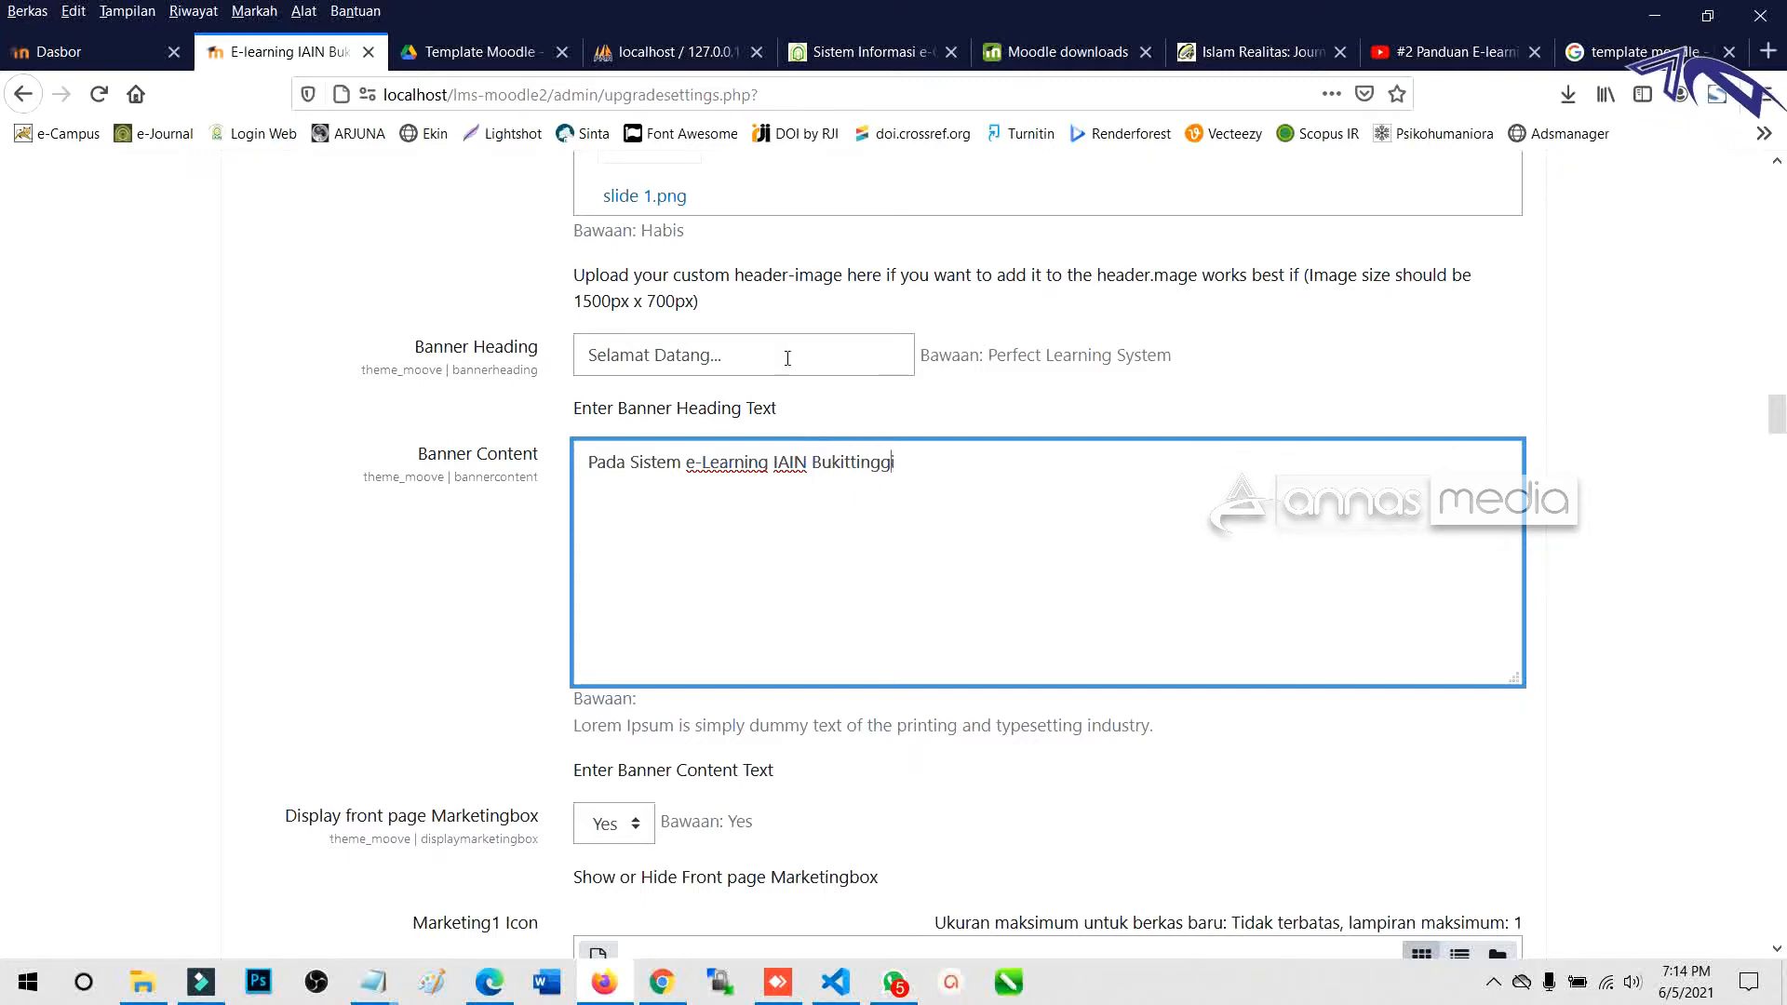
key(shift+Tab)
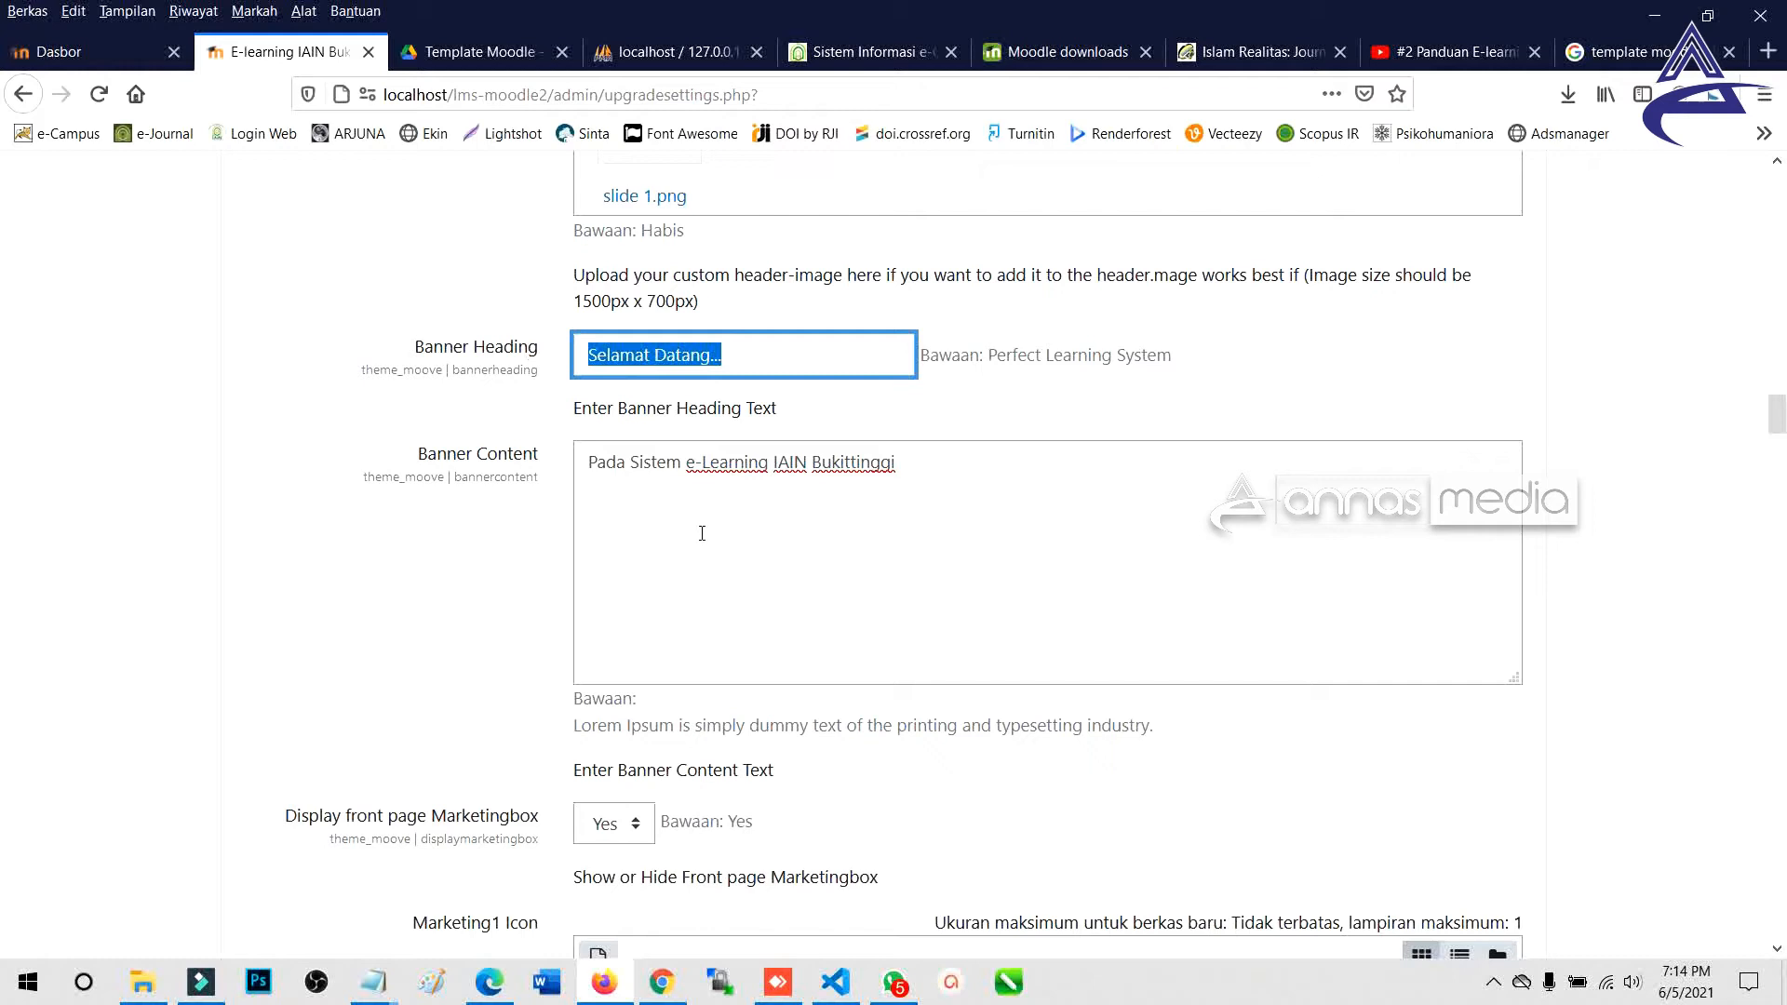
drag(934, 506, 558, 486)
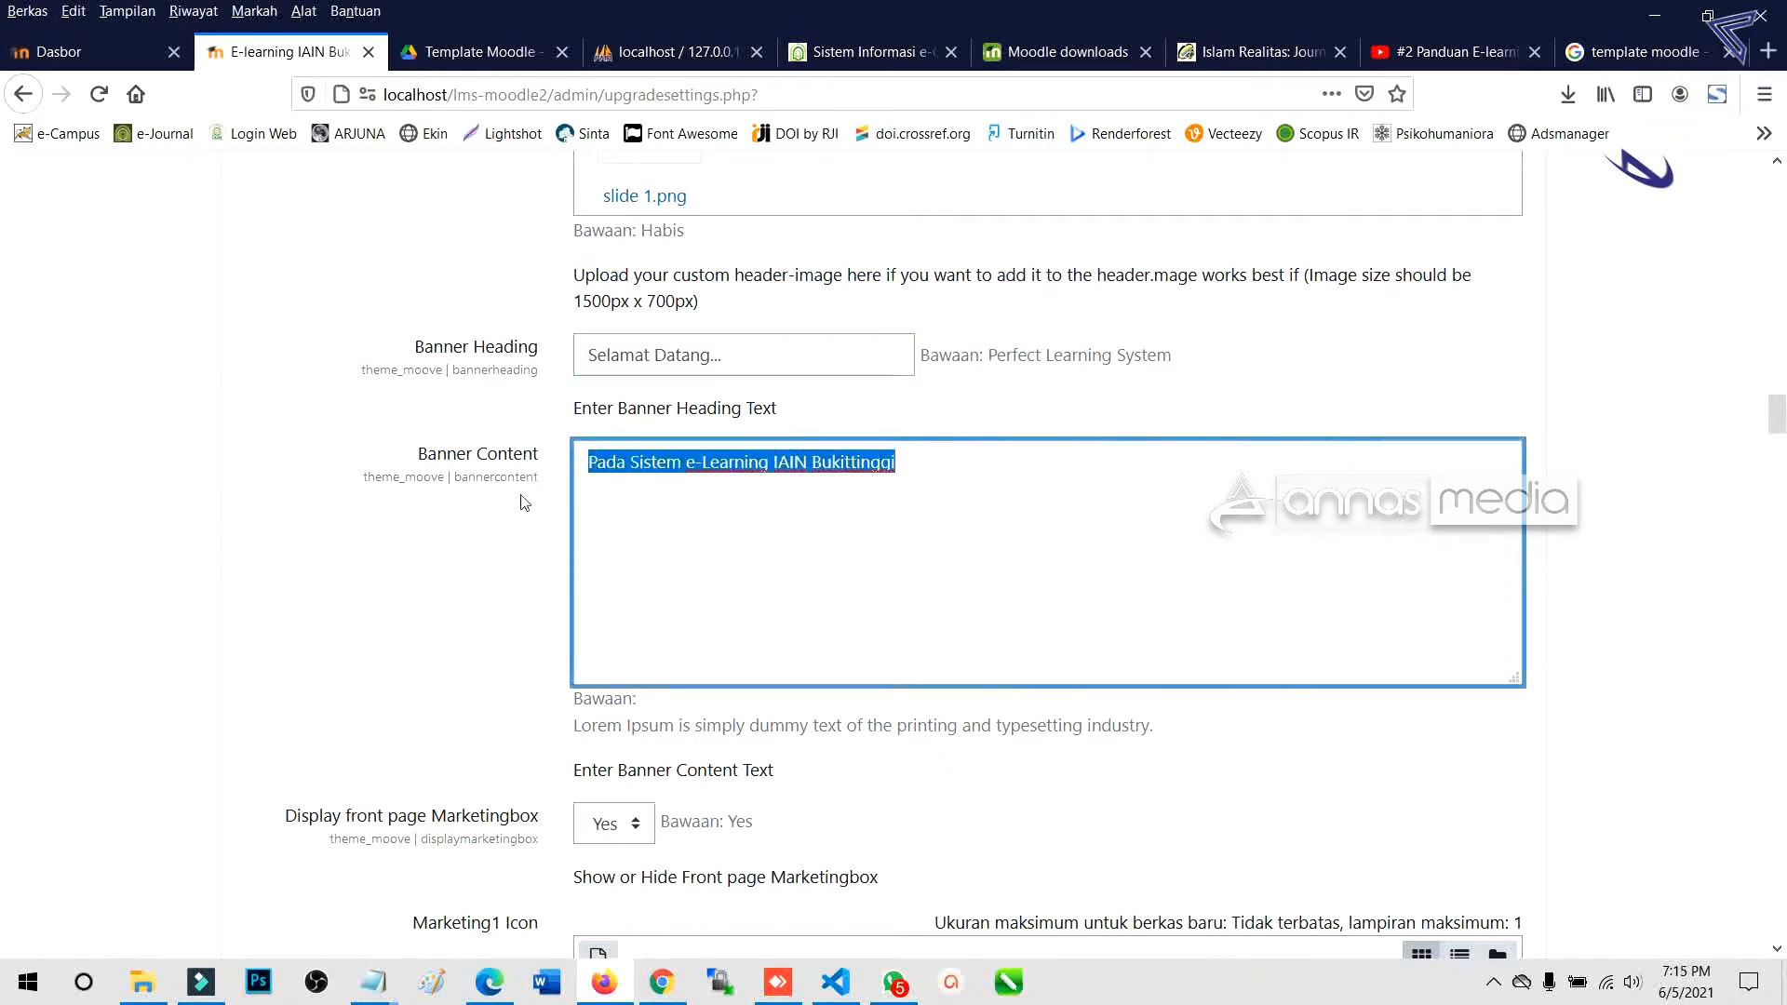
scroll(426, 606, down, 4)
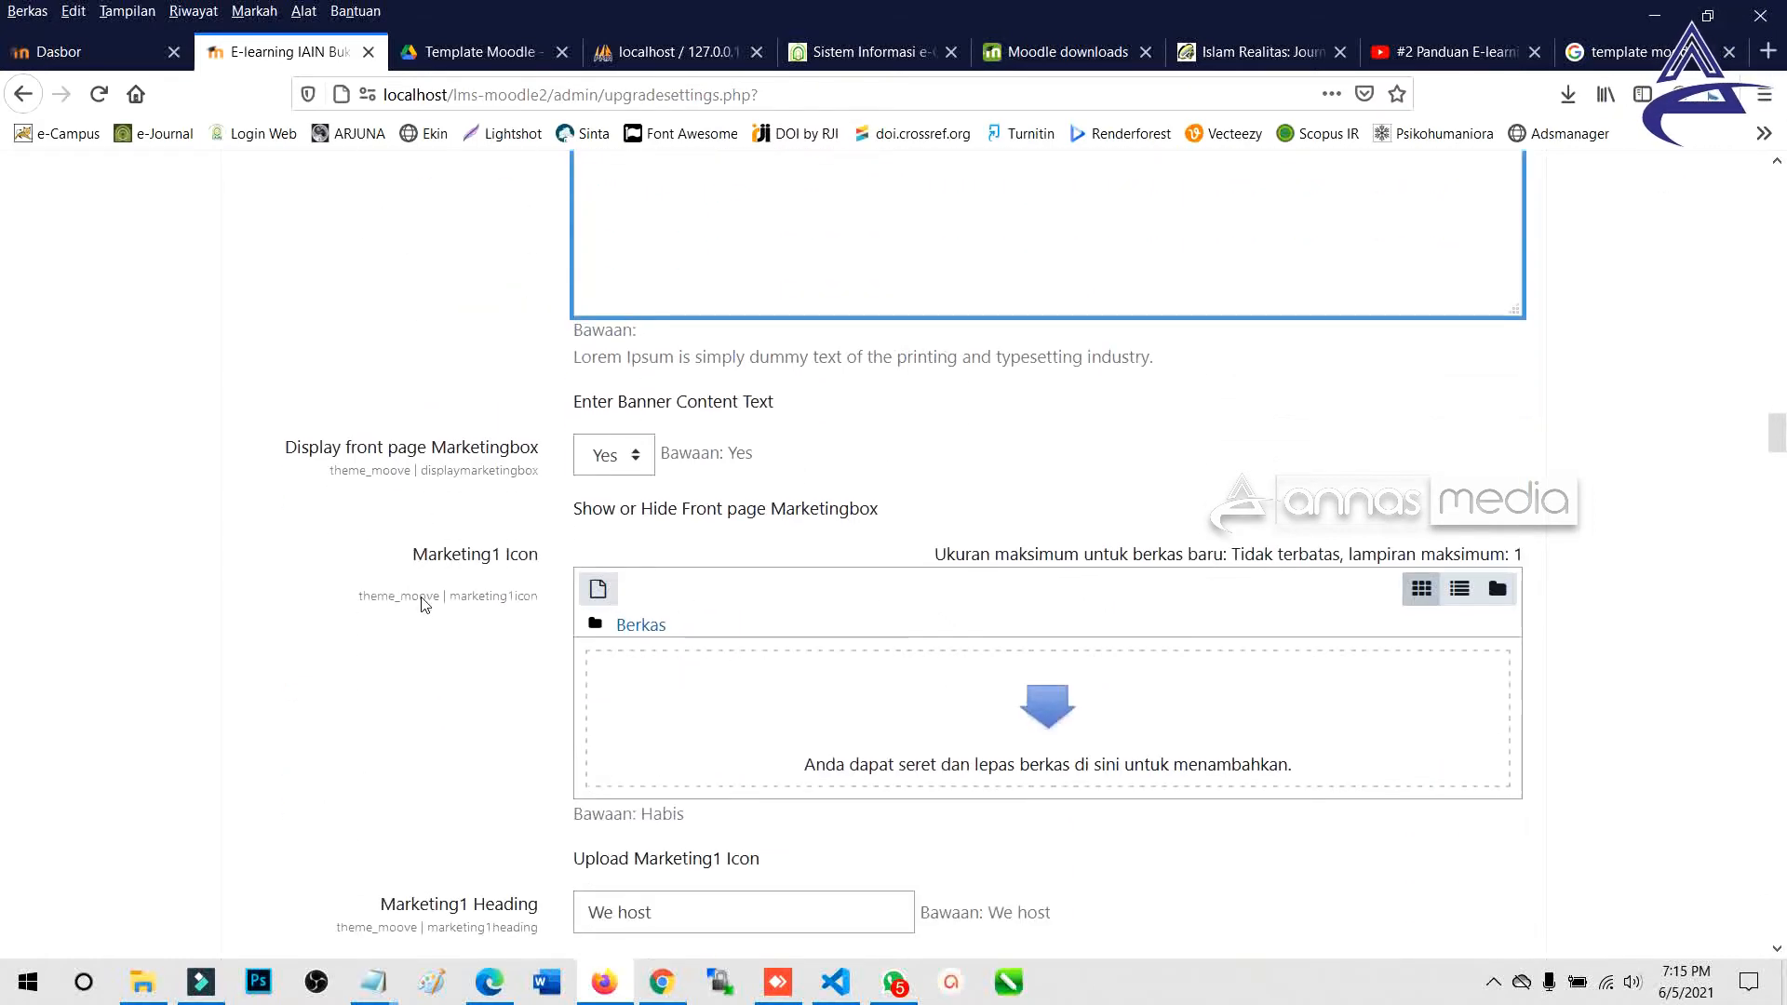
Save the Moove theme settings with Simpan perubahan at the bottom of the page.
scroll(424, 605, down, 3)
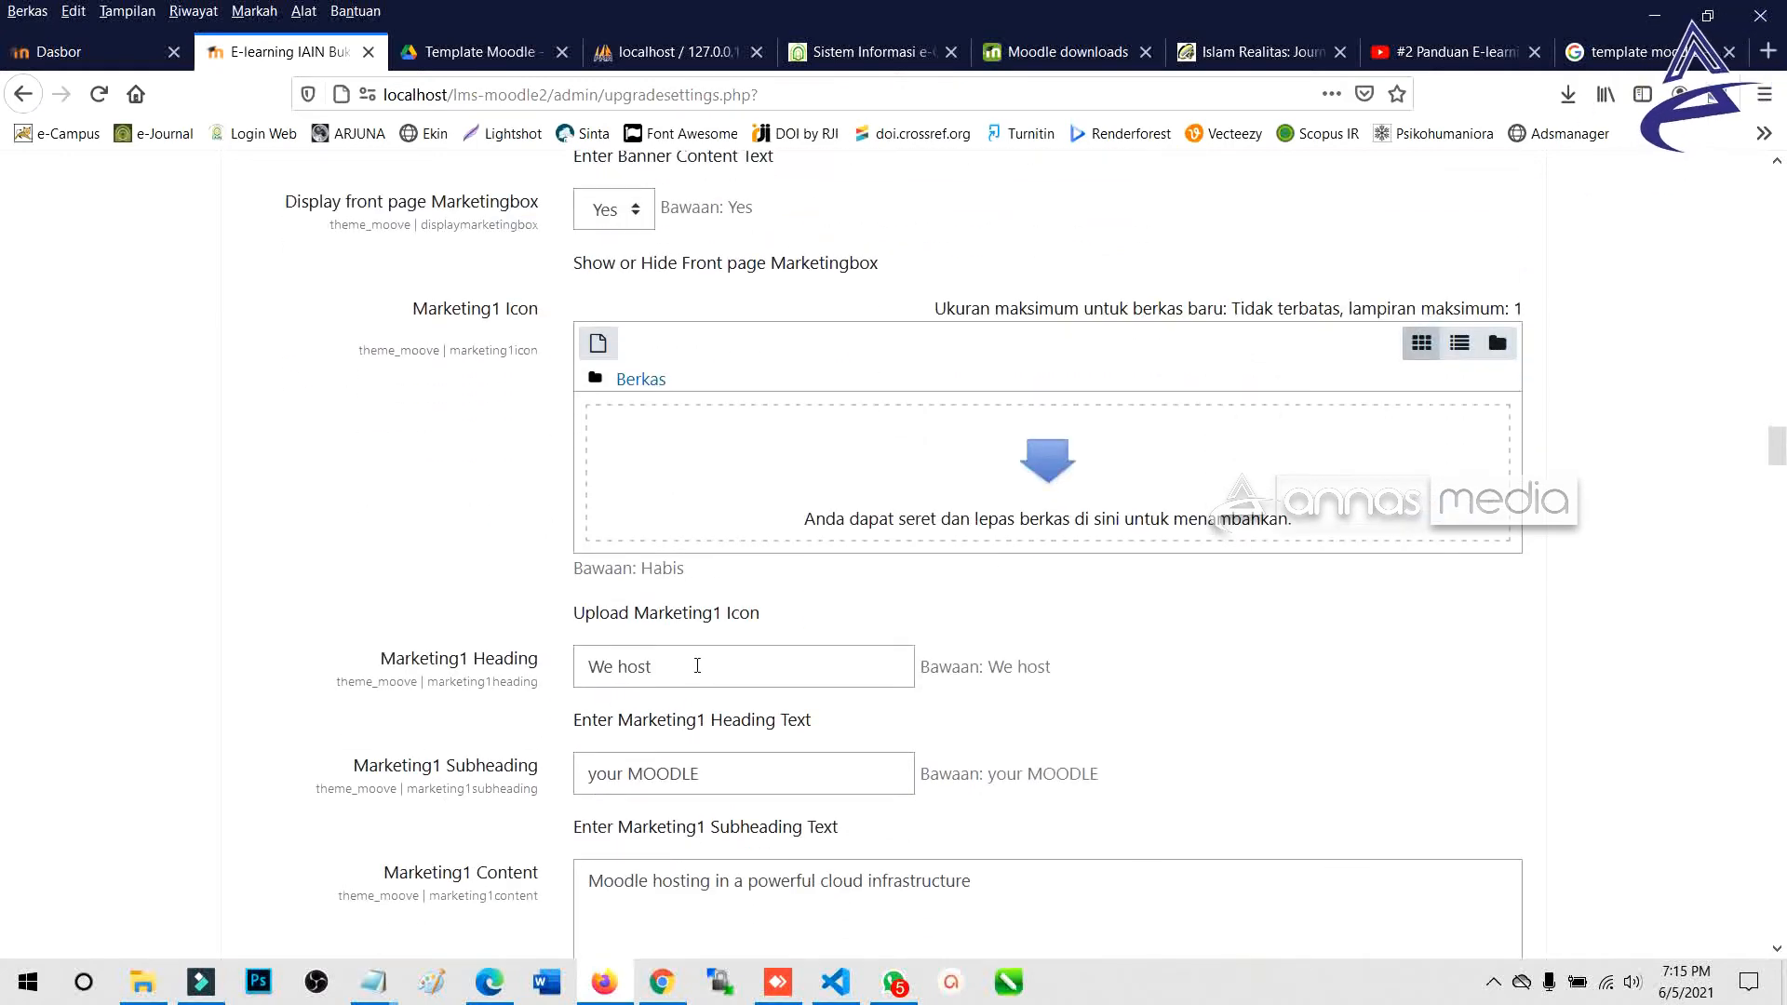
drag(697, 666, 549, 666)
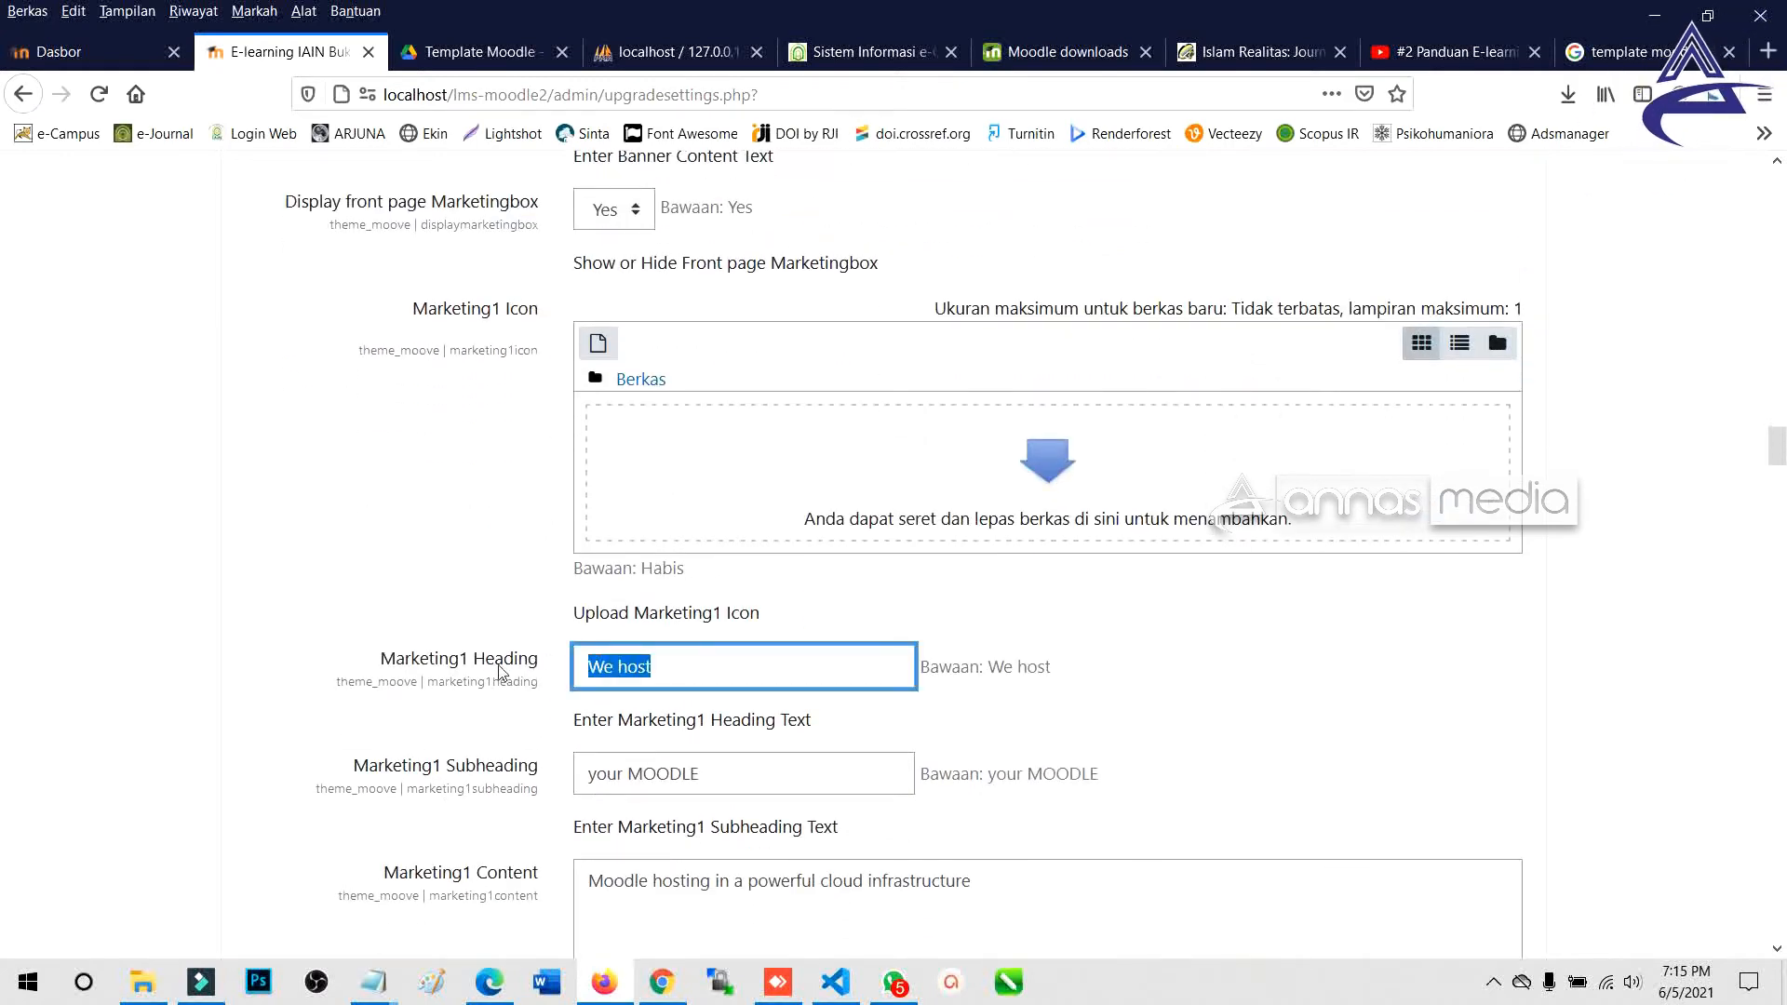
scroll(501, 675, down, 3)
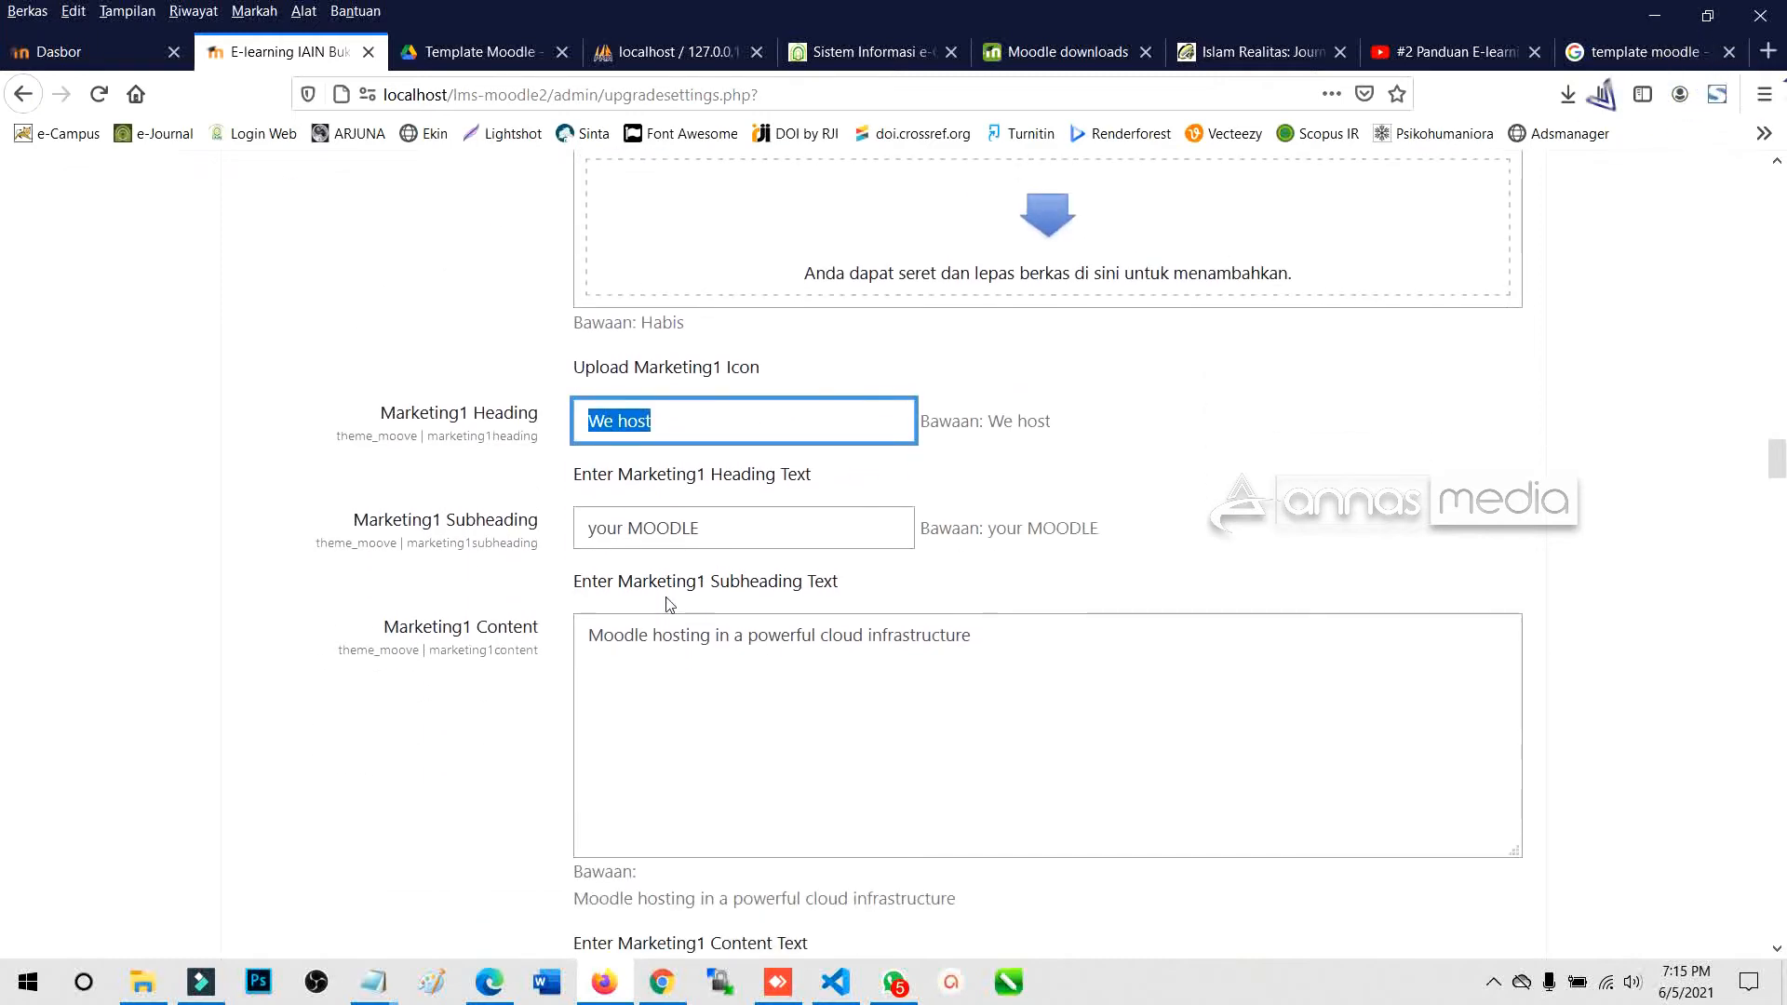
scroll(670, 605, down, 18)
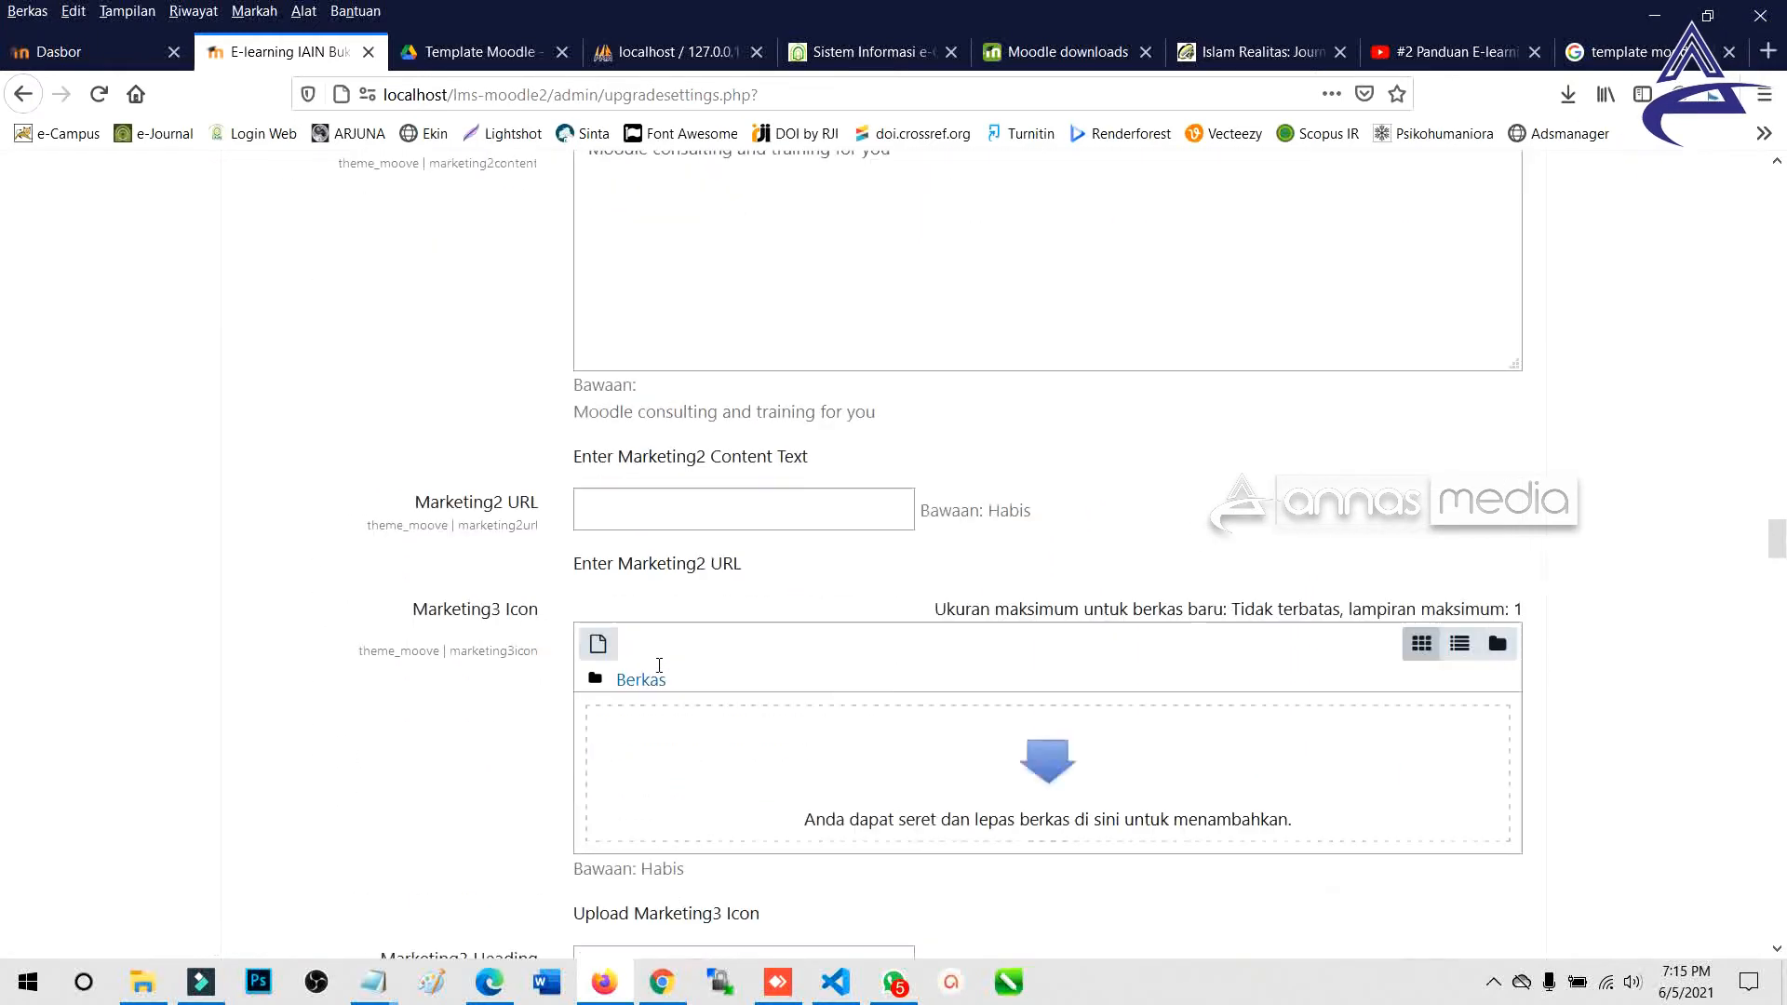
scroll(659, 665, down, 1)
scroll(661, 672, down, 5)
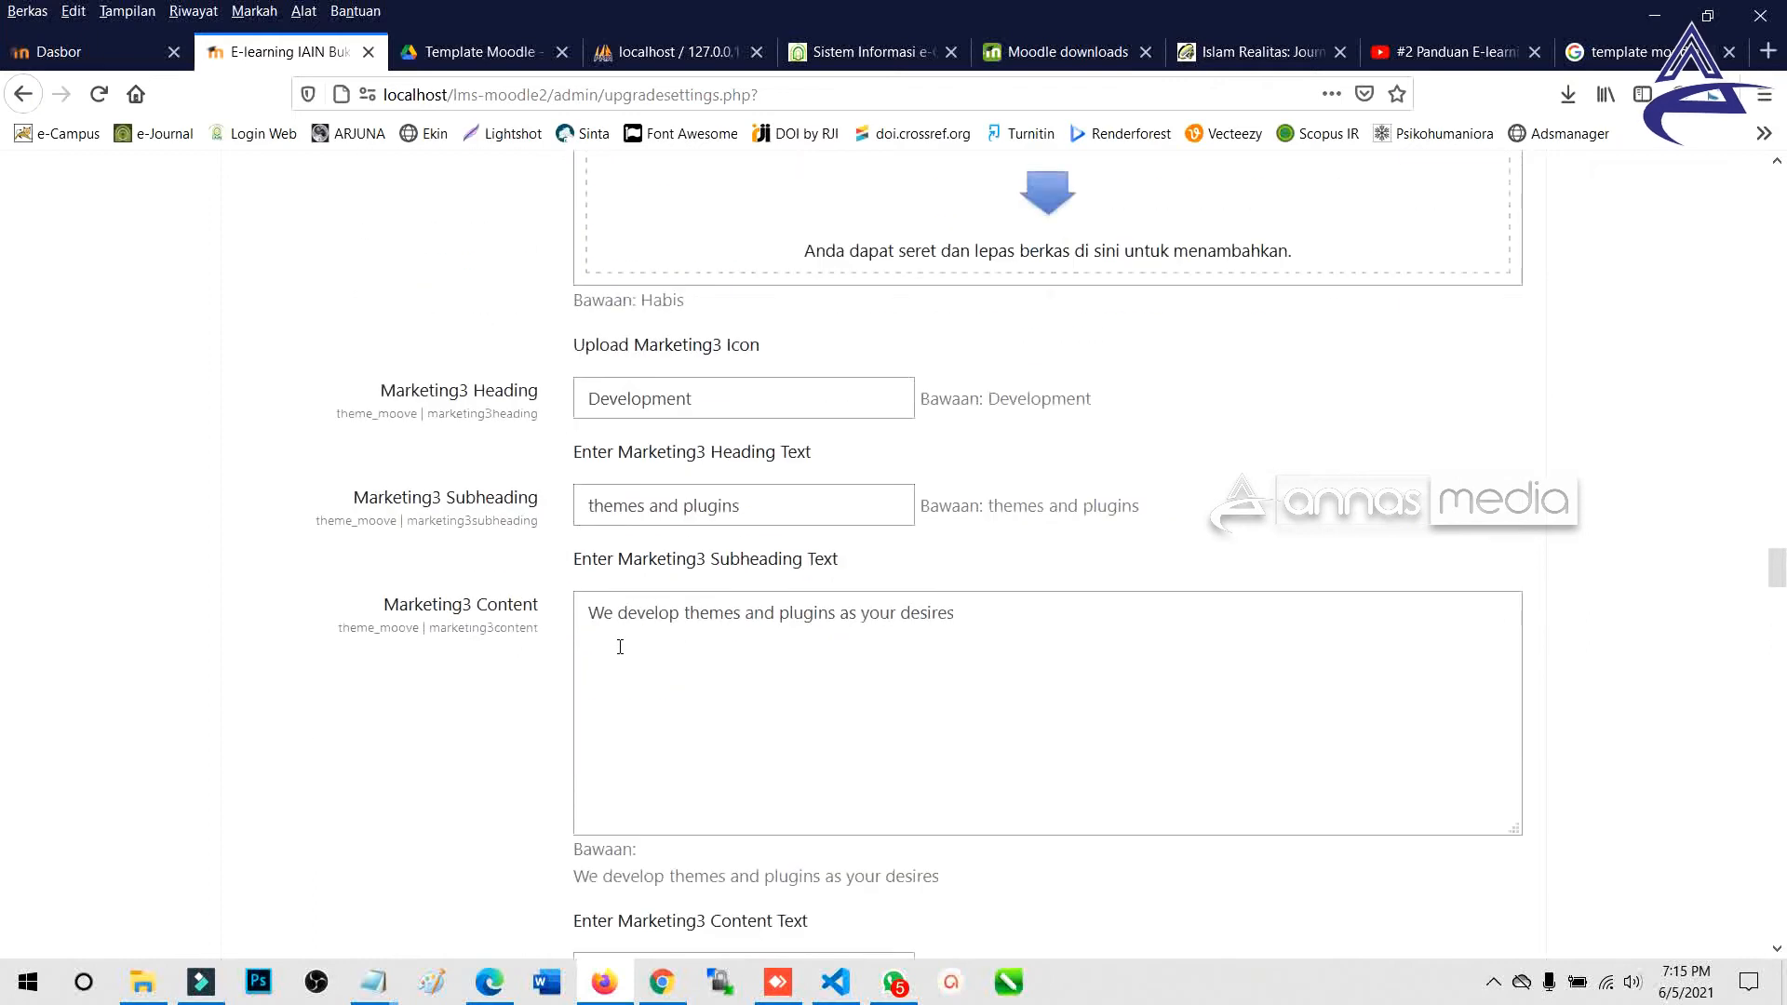
scroll(796, 760, down, 5)
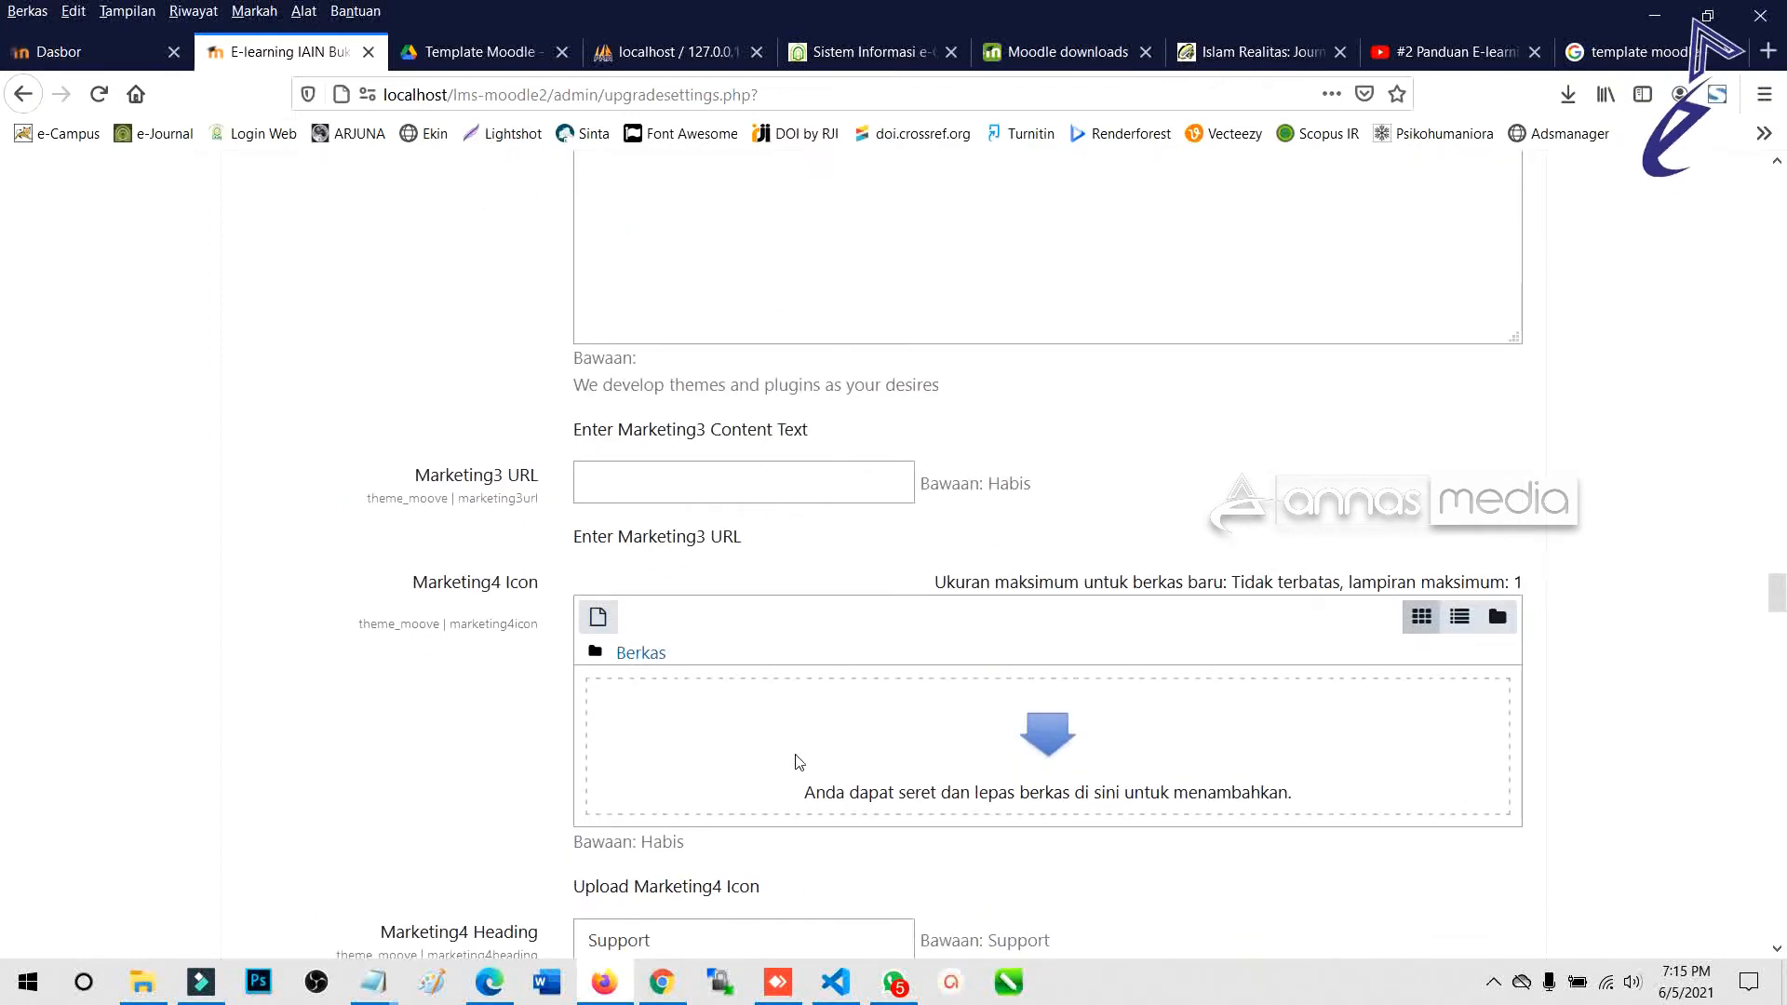
scroll(783, 734, down, 6)
scroll(787, 754, down, 6)
scroll(787, 768, down, 12)
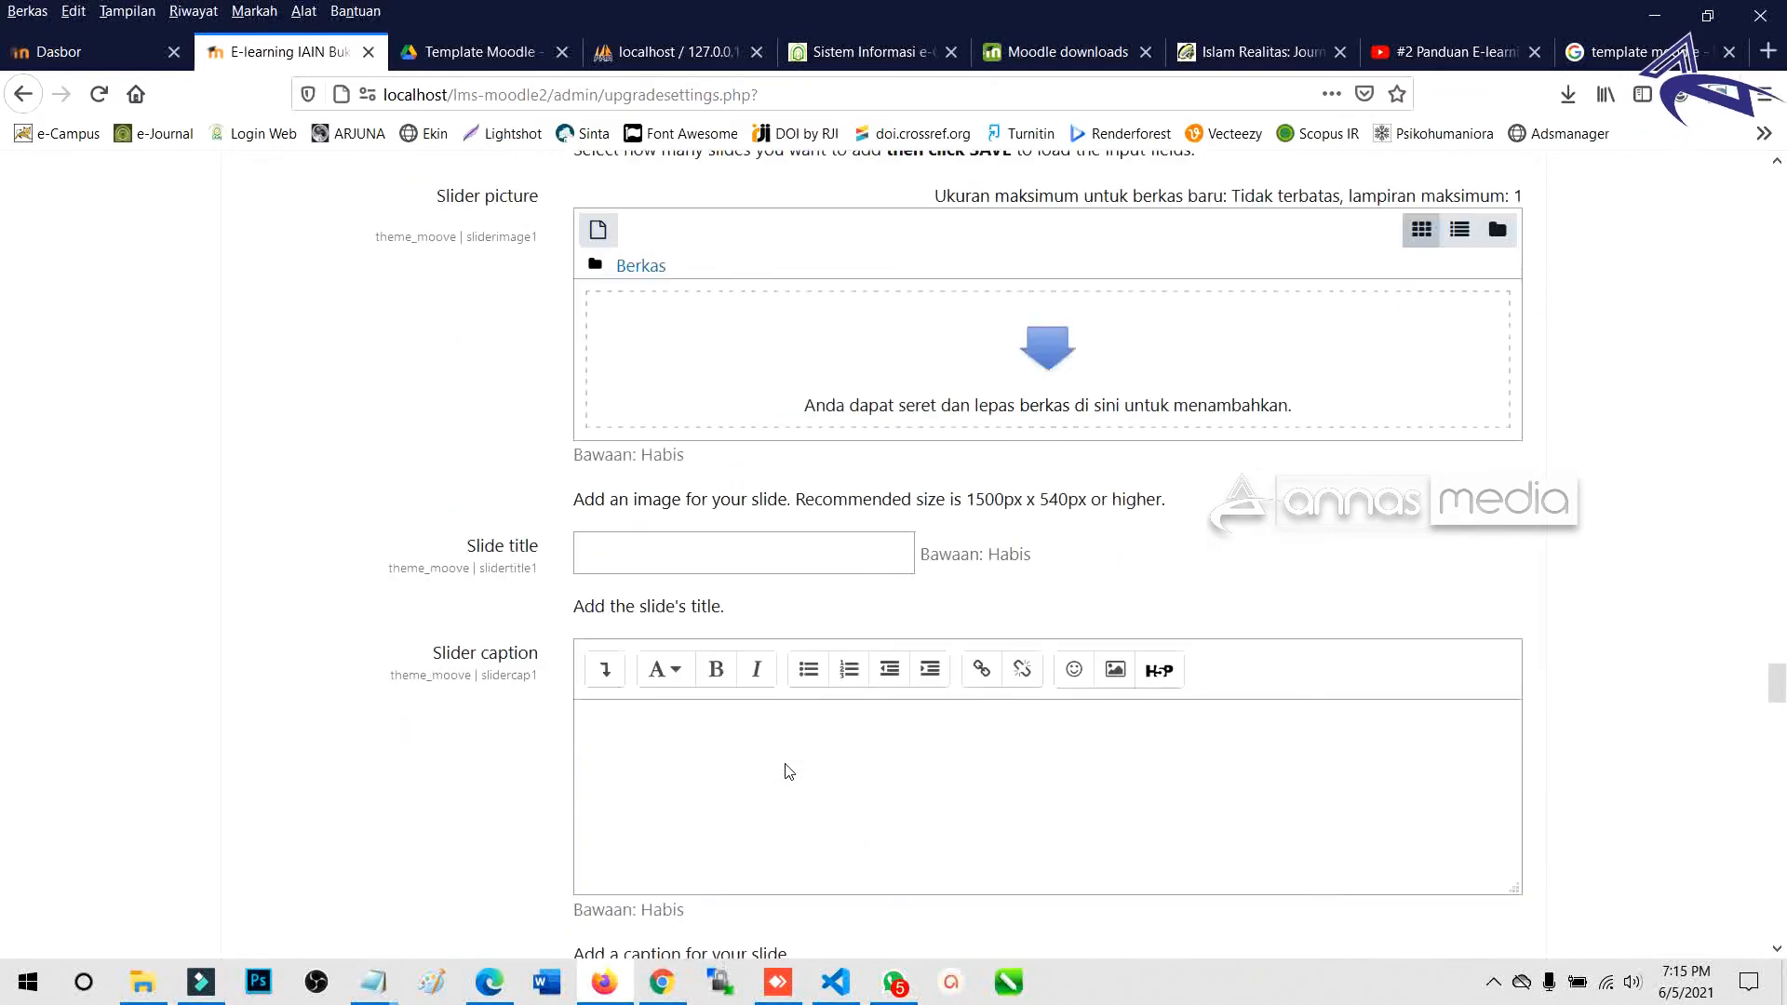
scroll(787, 763, down, 12)
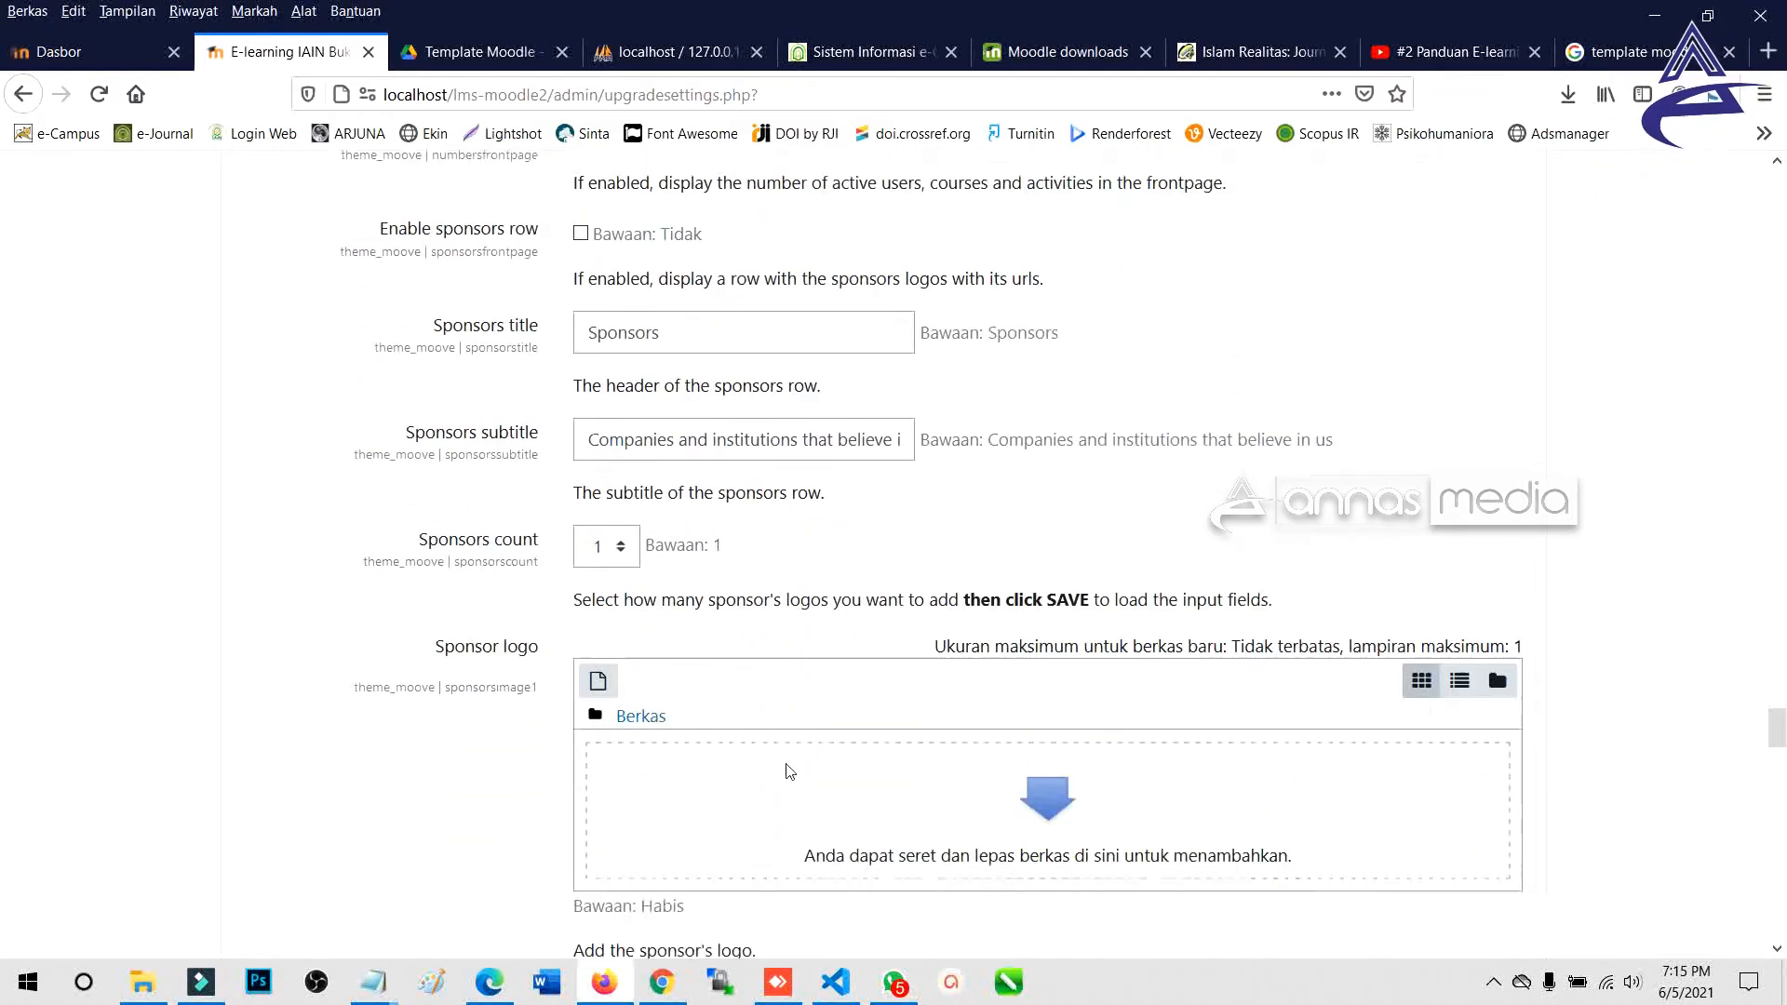
scroll(745, 670, down, 5)
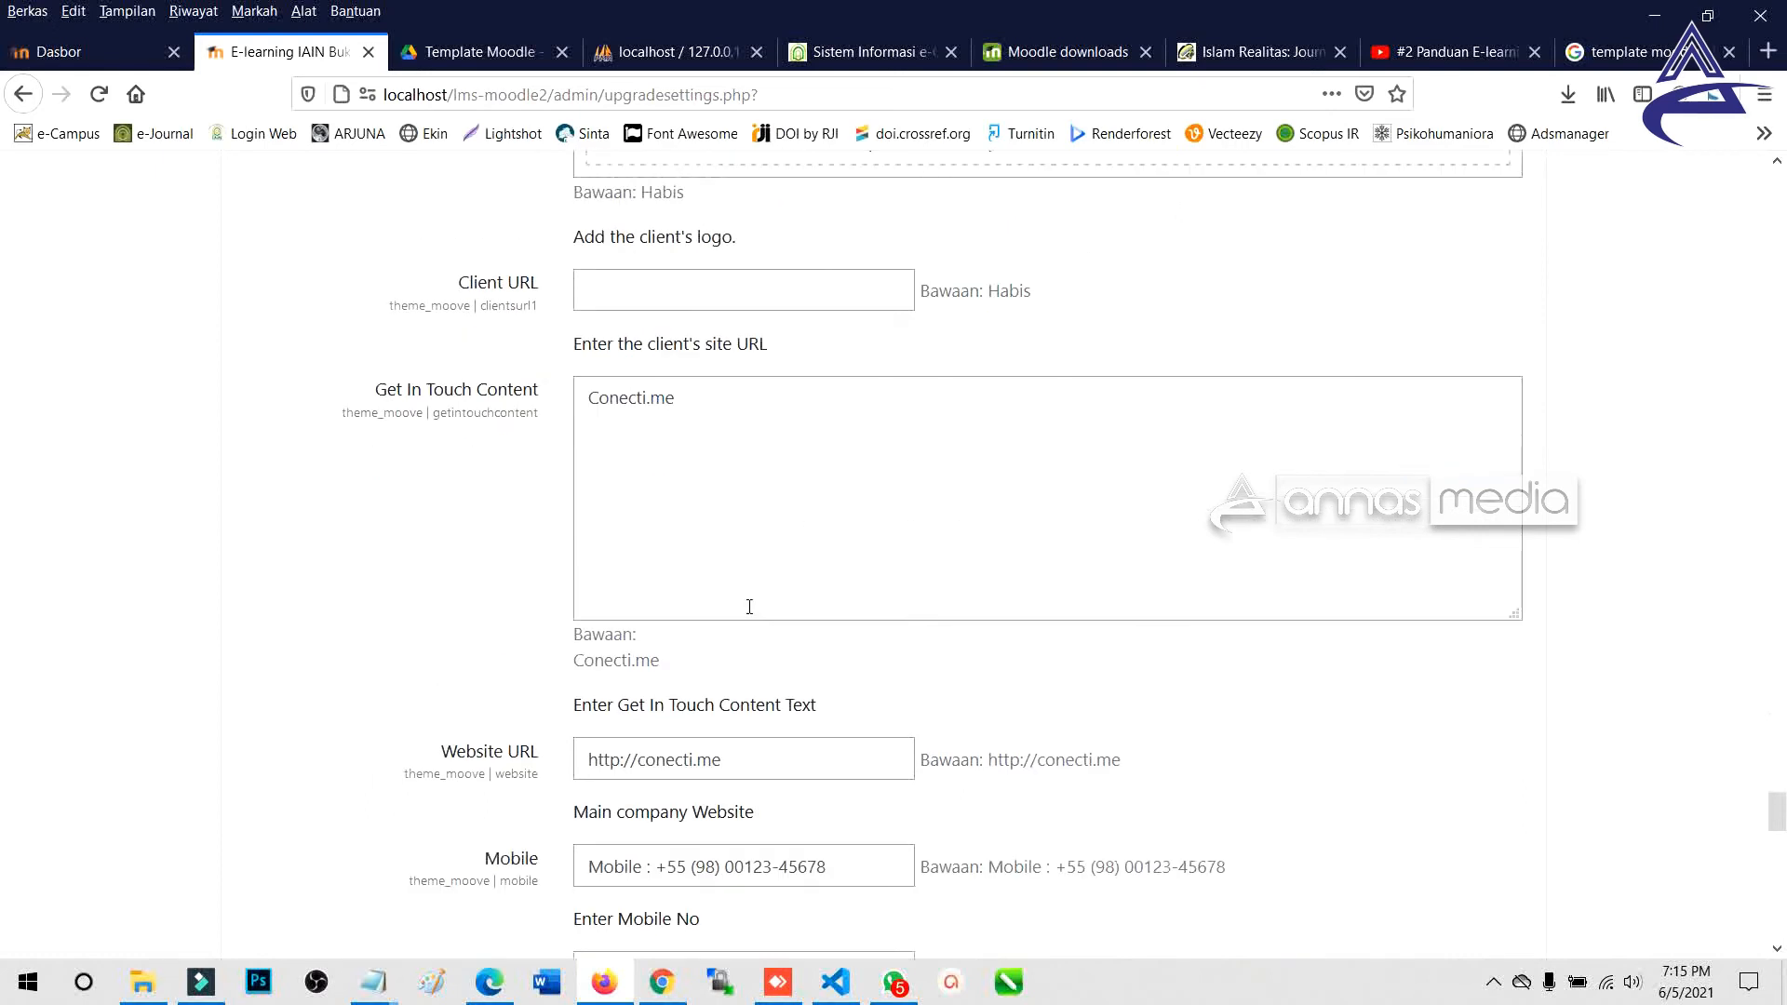
scroll(713, 635, down, 1)
scroll(713, 635, down, 10)
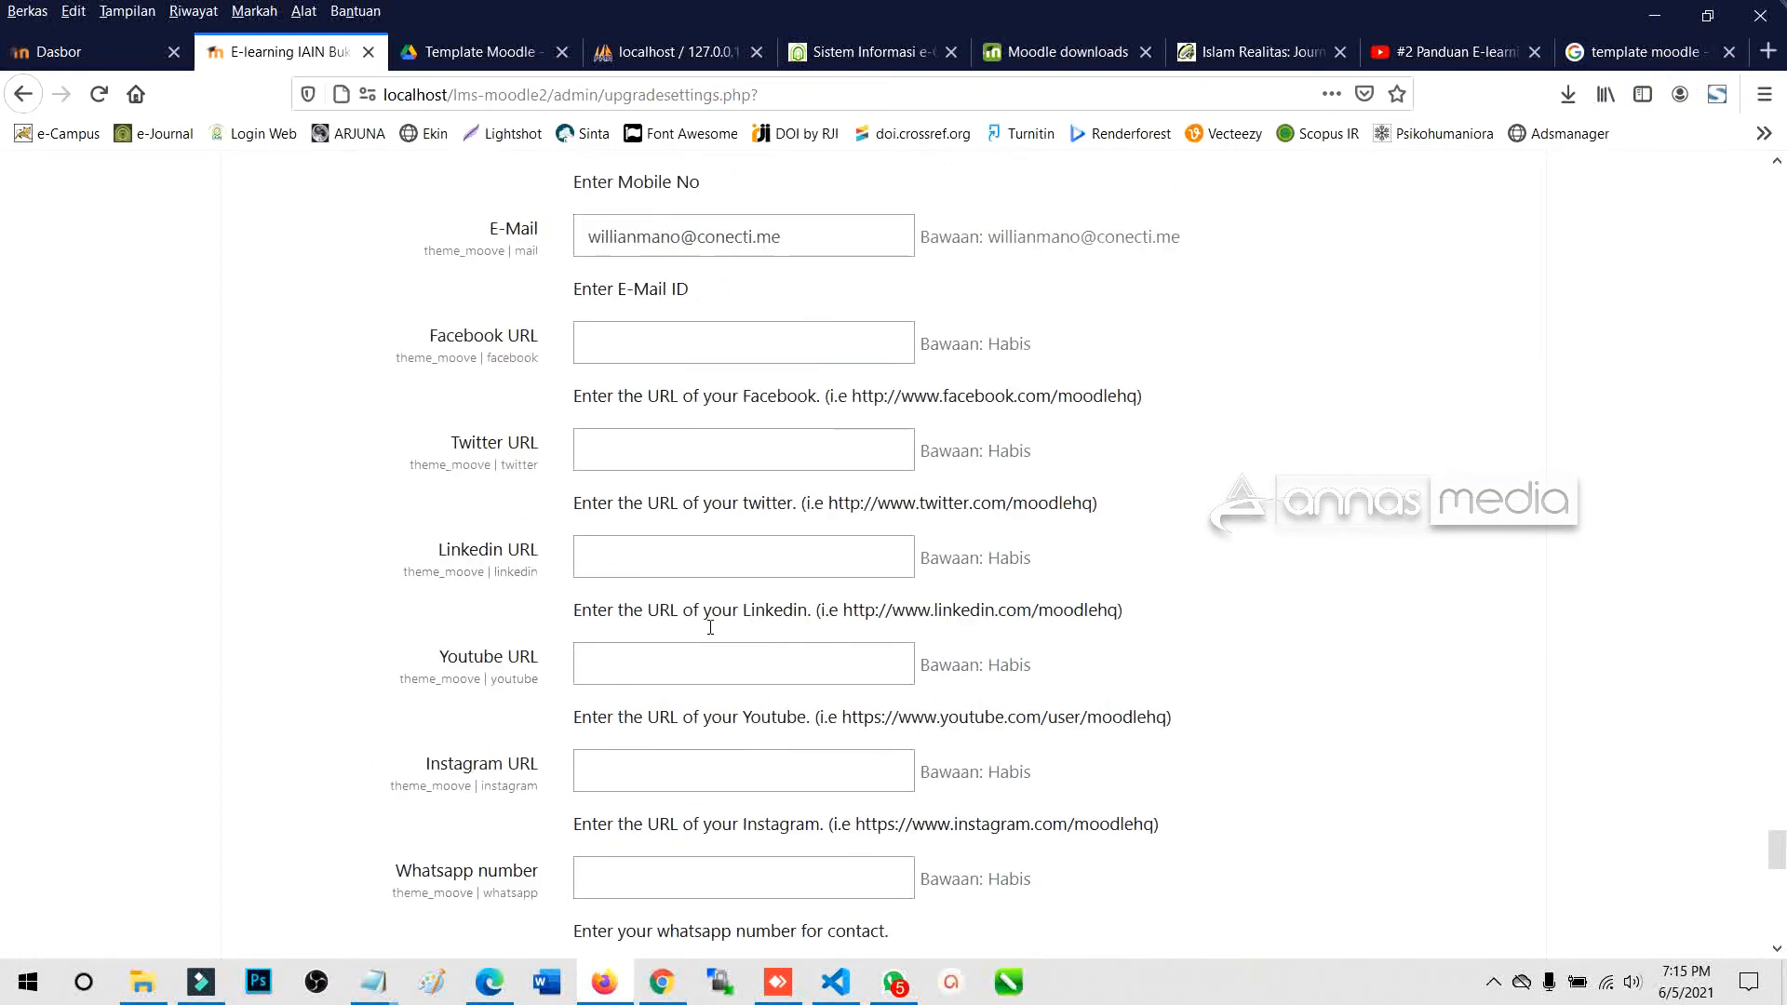
scroll(713, 637, down, 6)
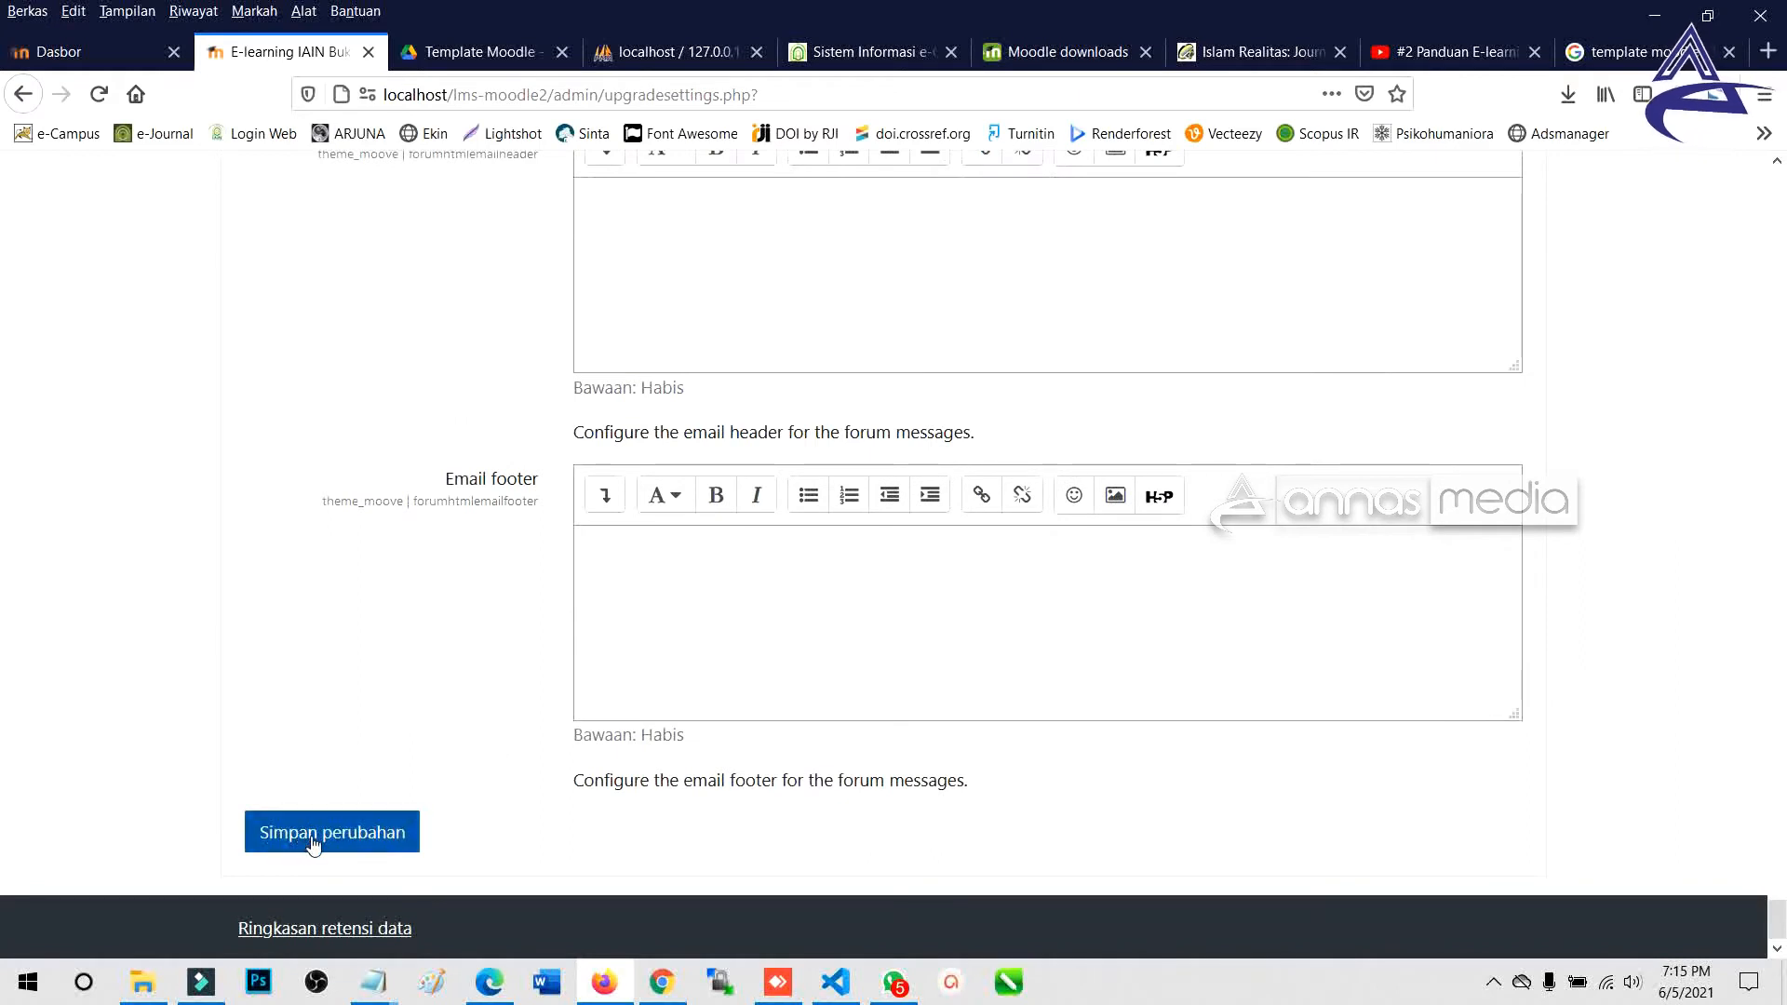
click(317, 841)
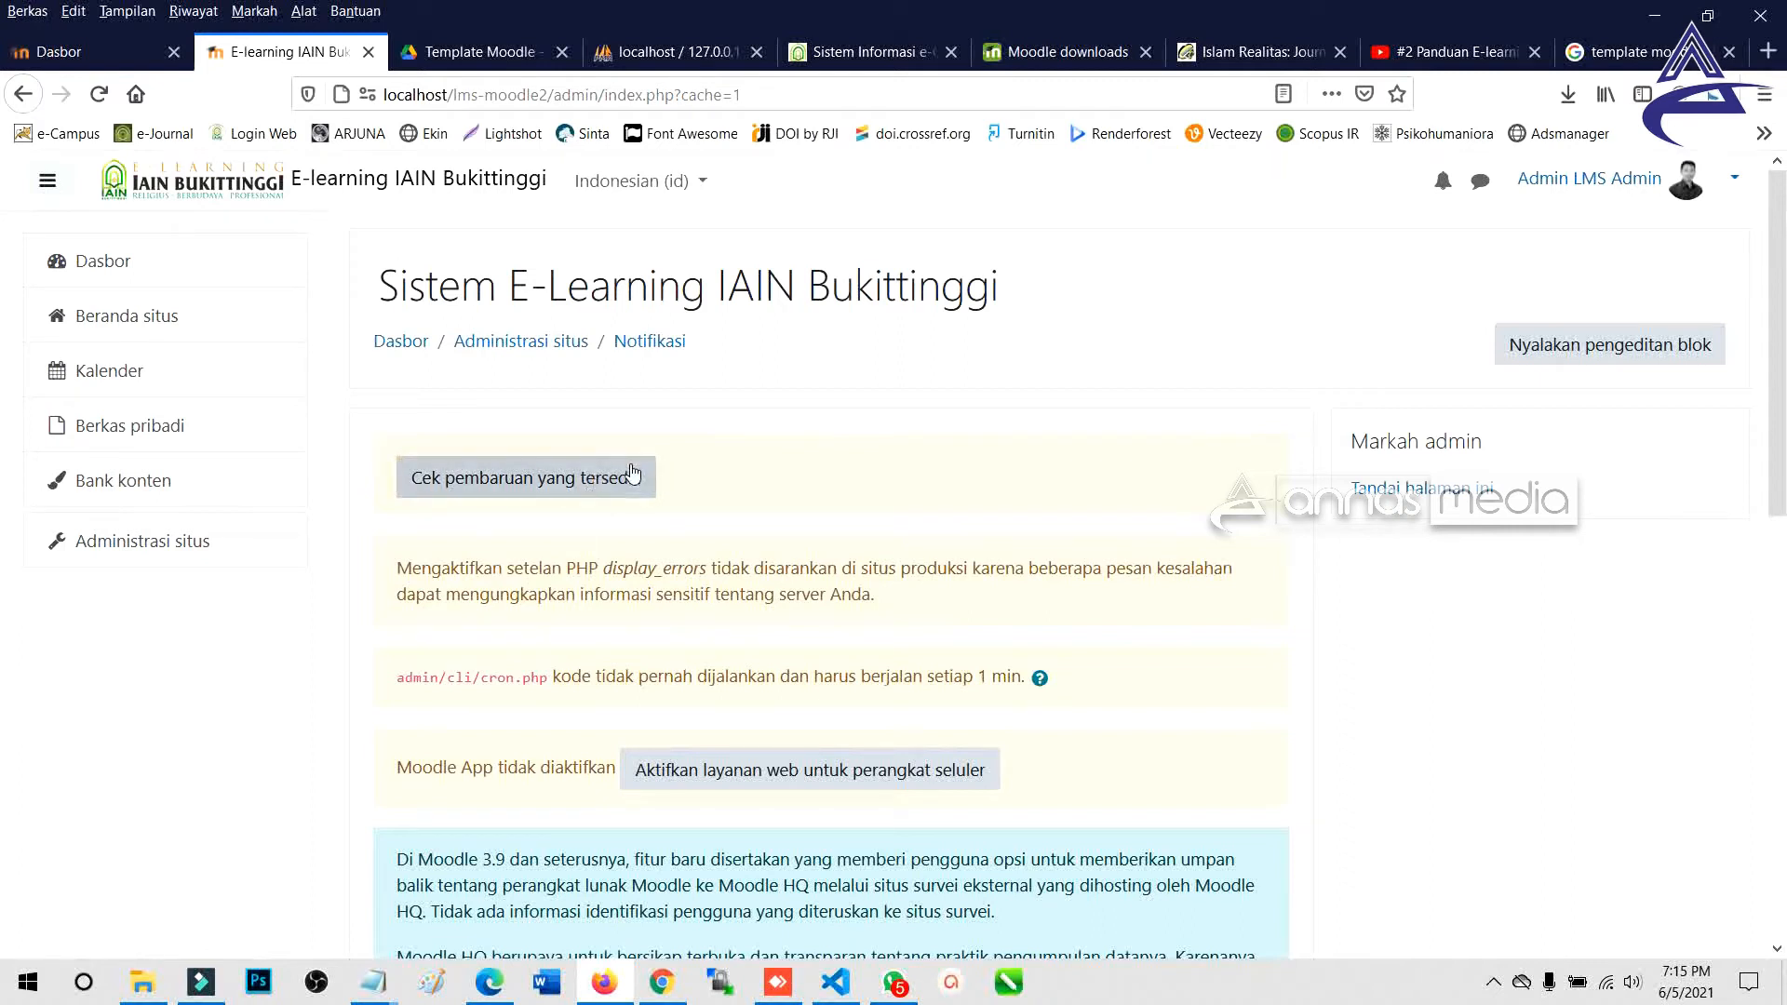
Go to Administrasi situs, open the Tampilan category, and open the Theme selector page.
click(144, 549)
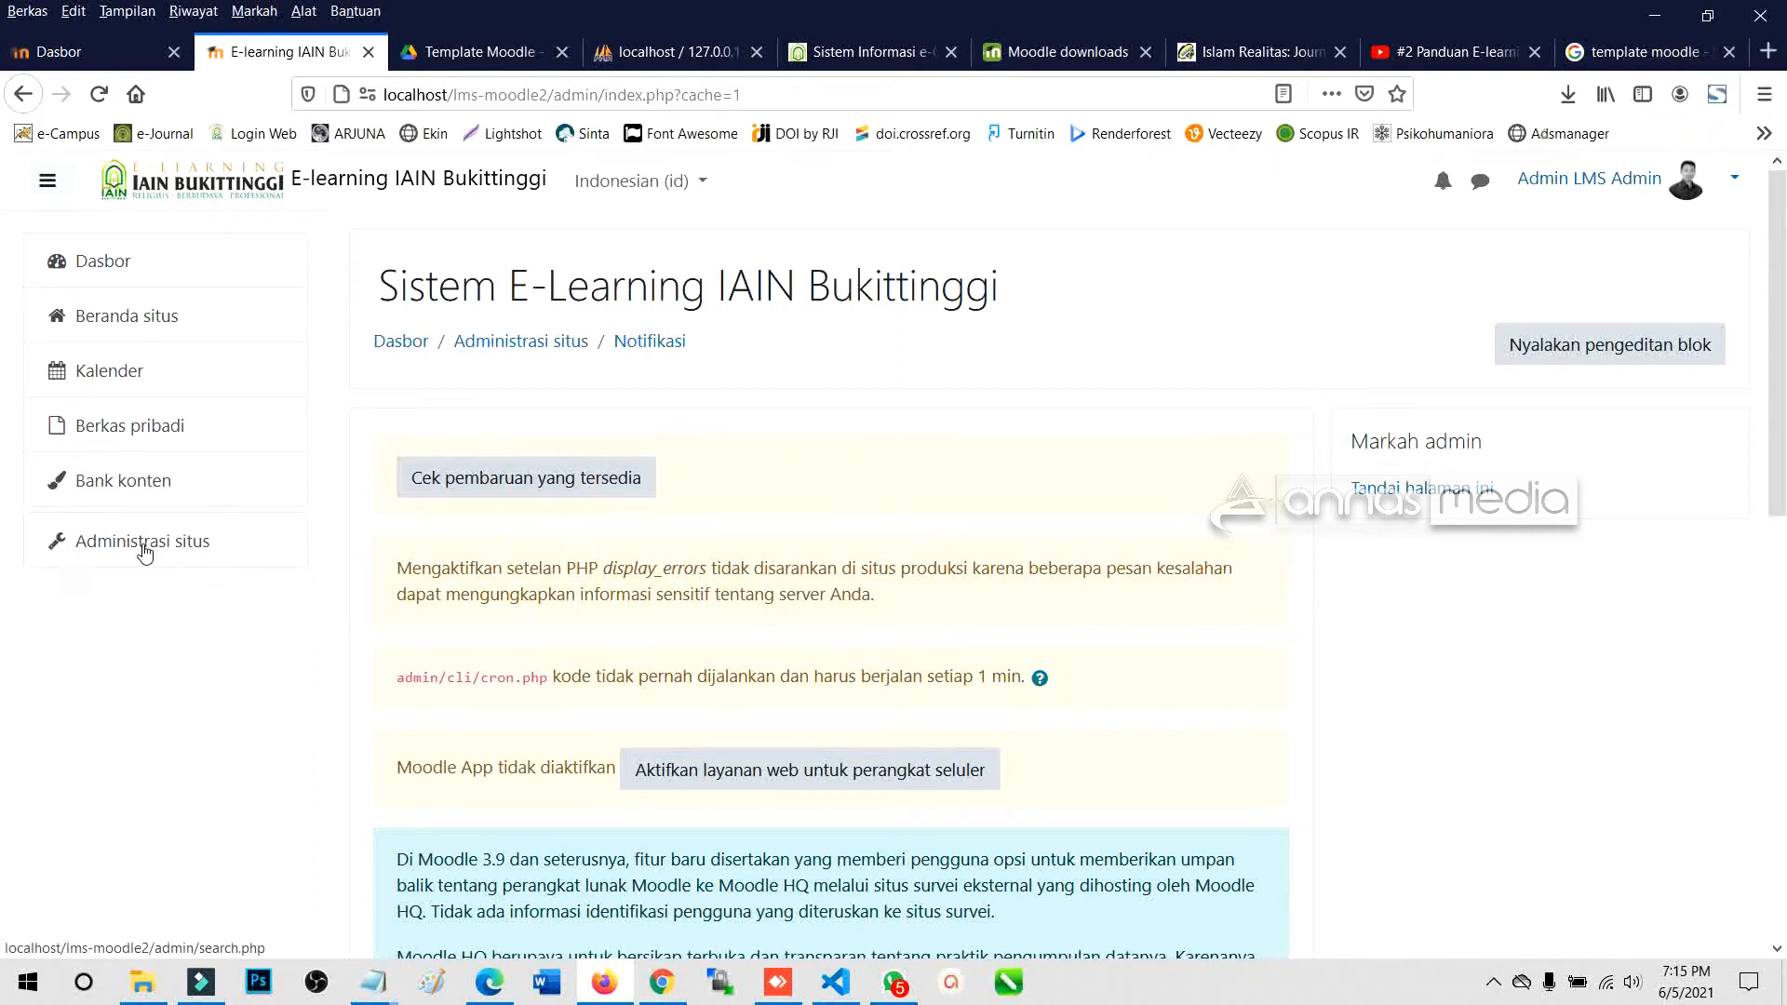
click(145, 550)
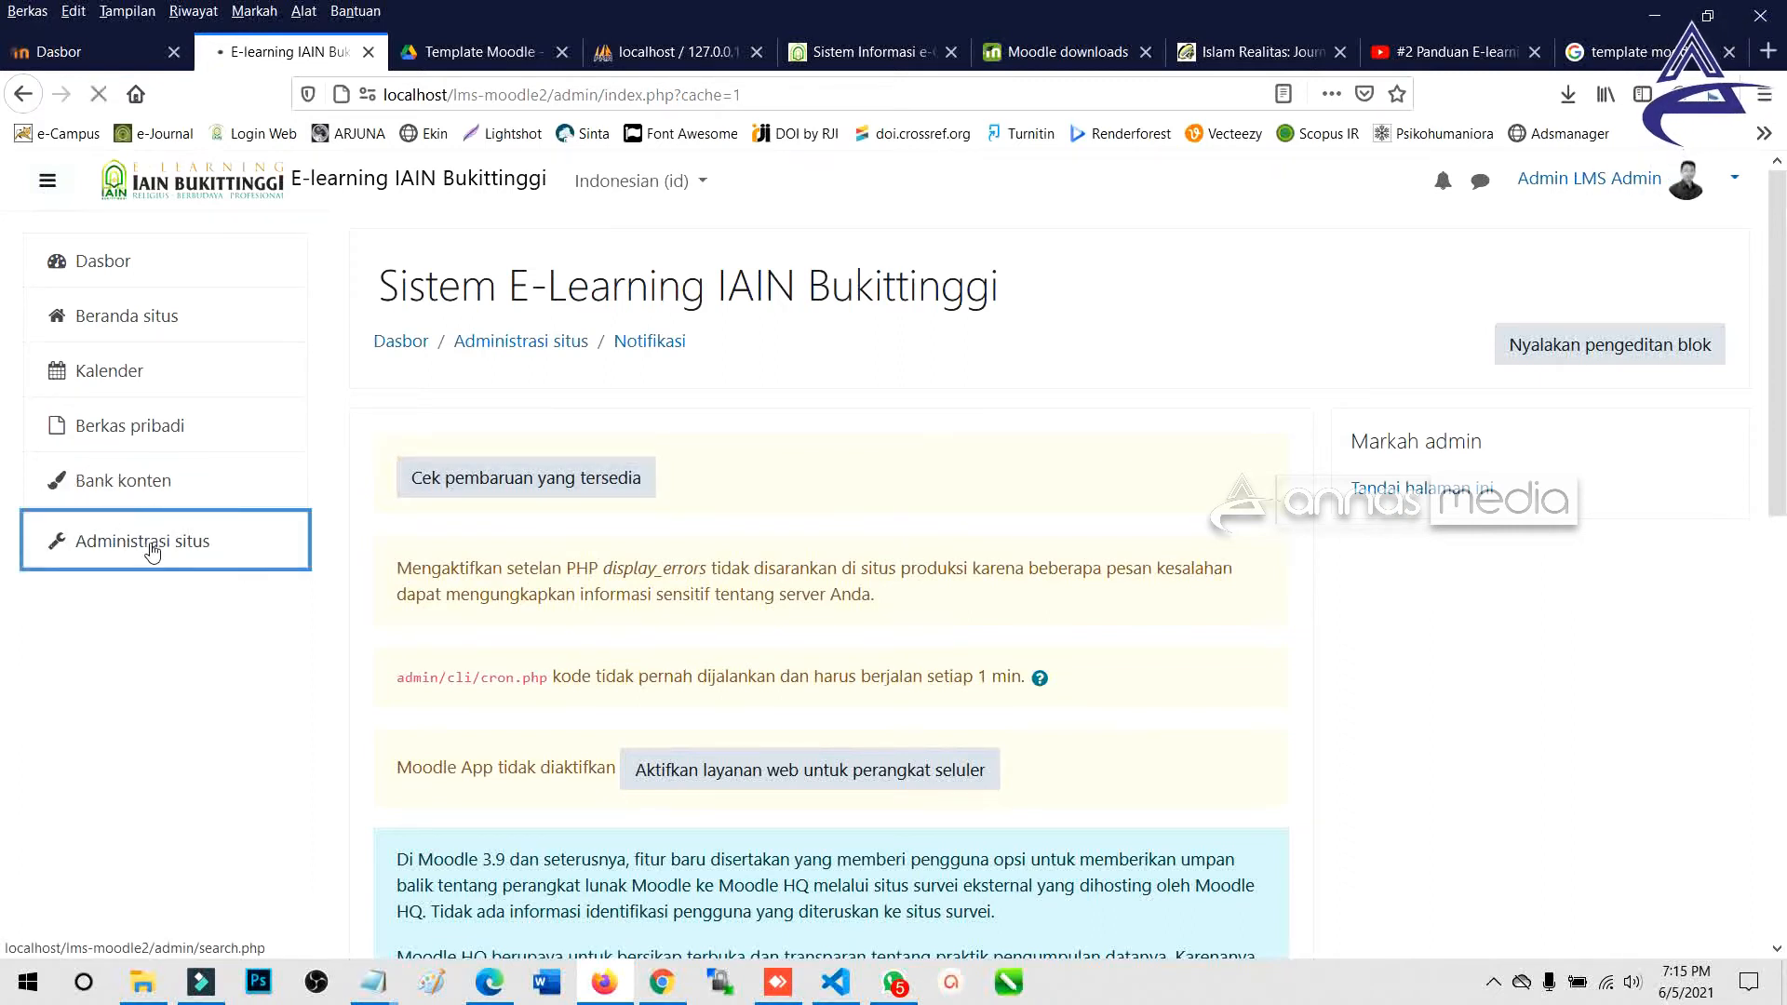
scroll(918, 559, down, 3)
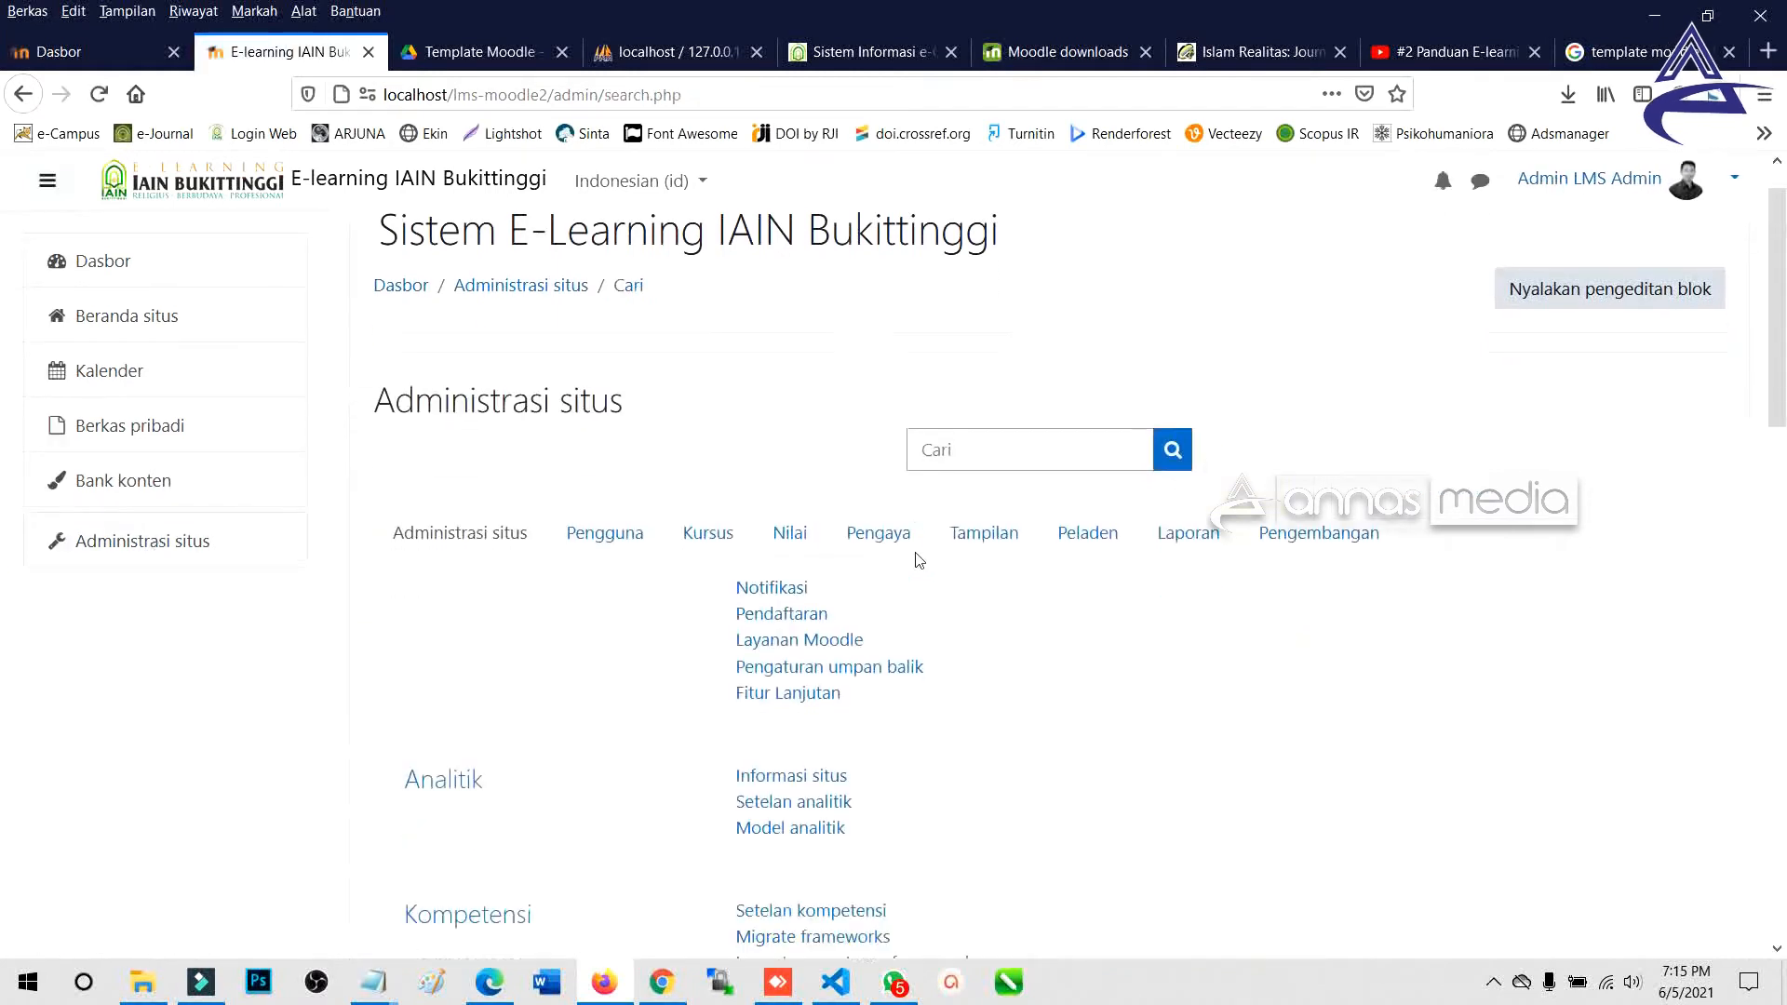
click(984, 343)
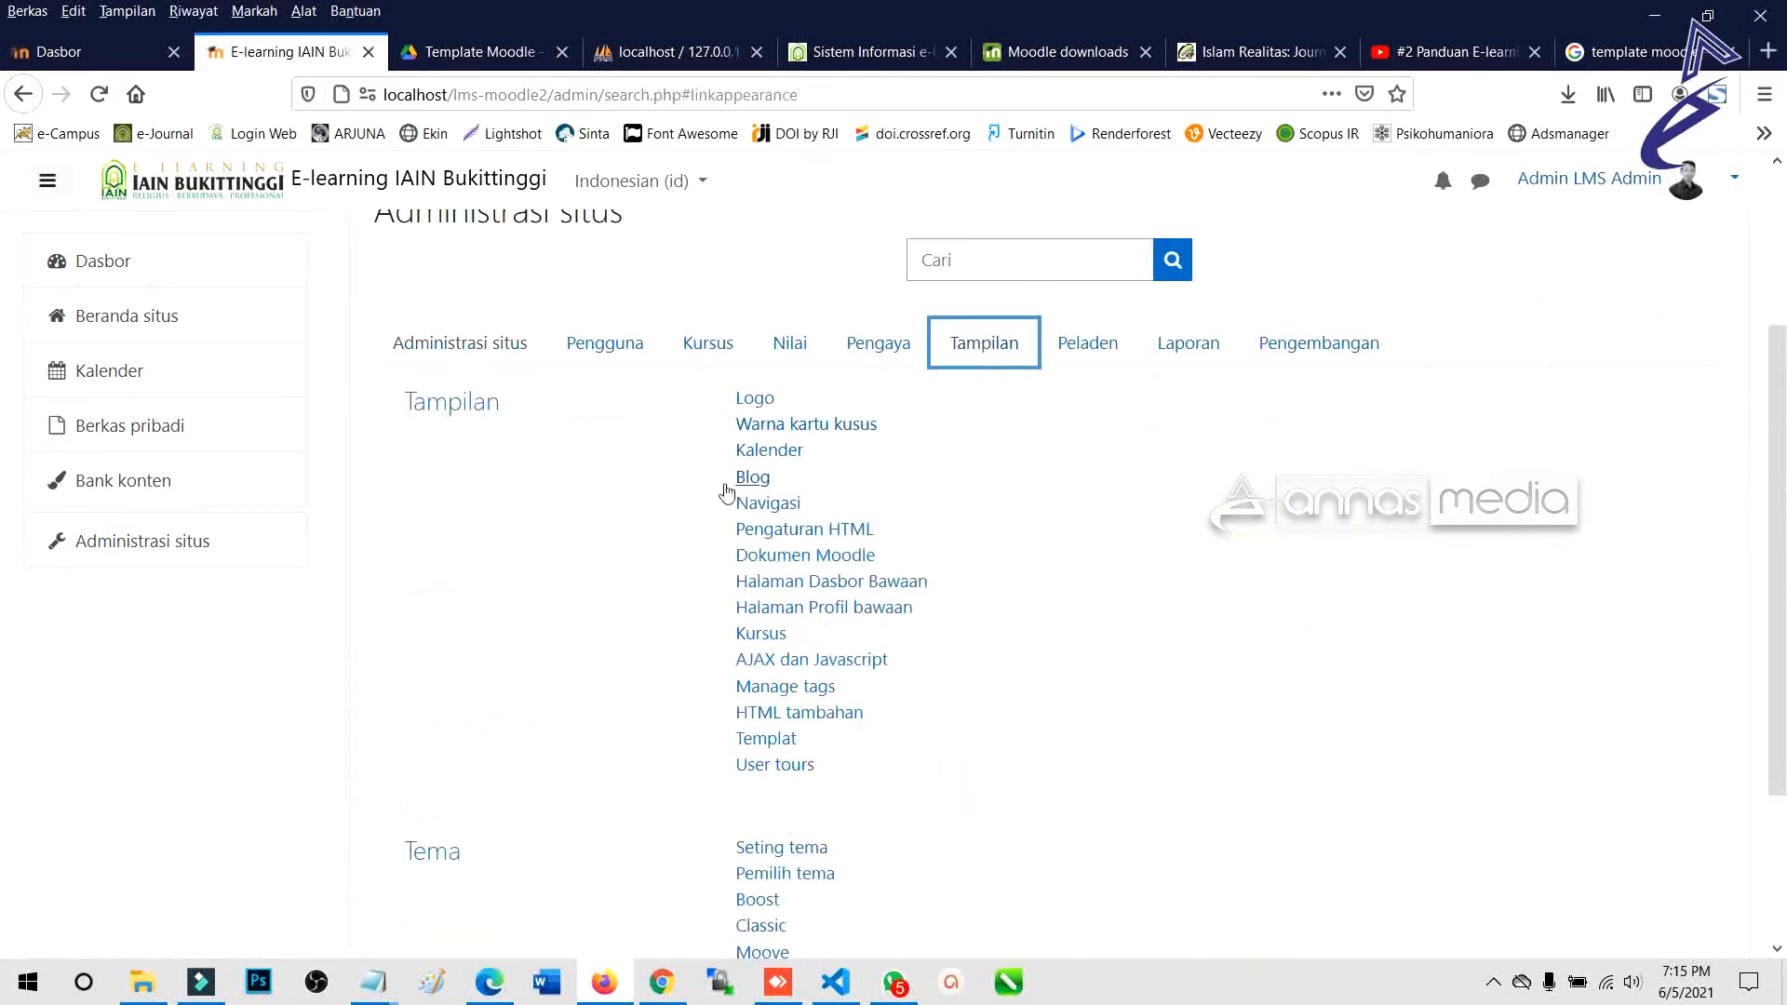
scroll(632, 527, down, 2)
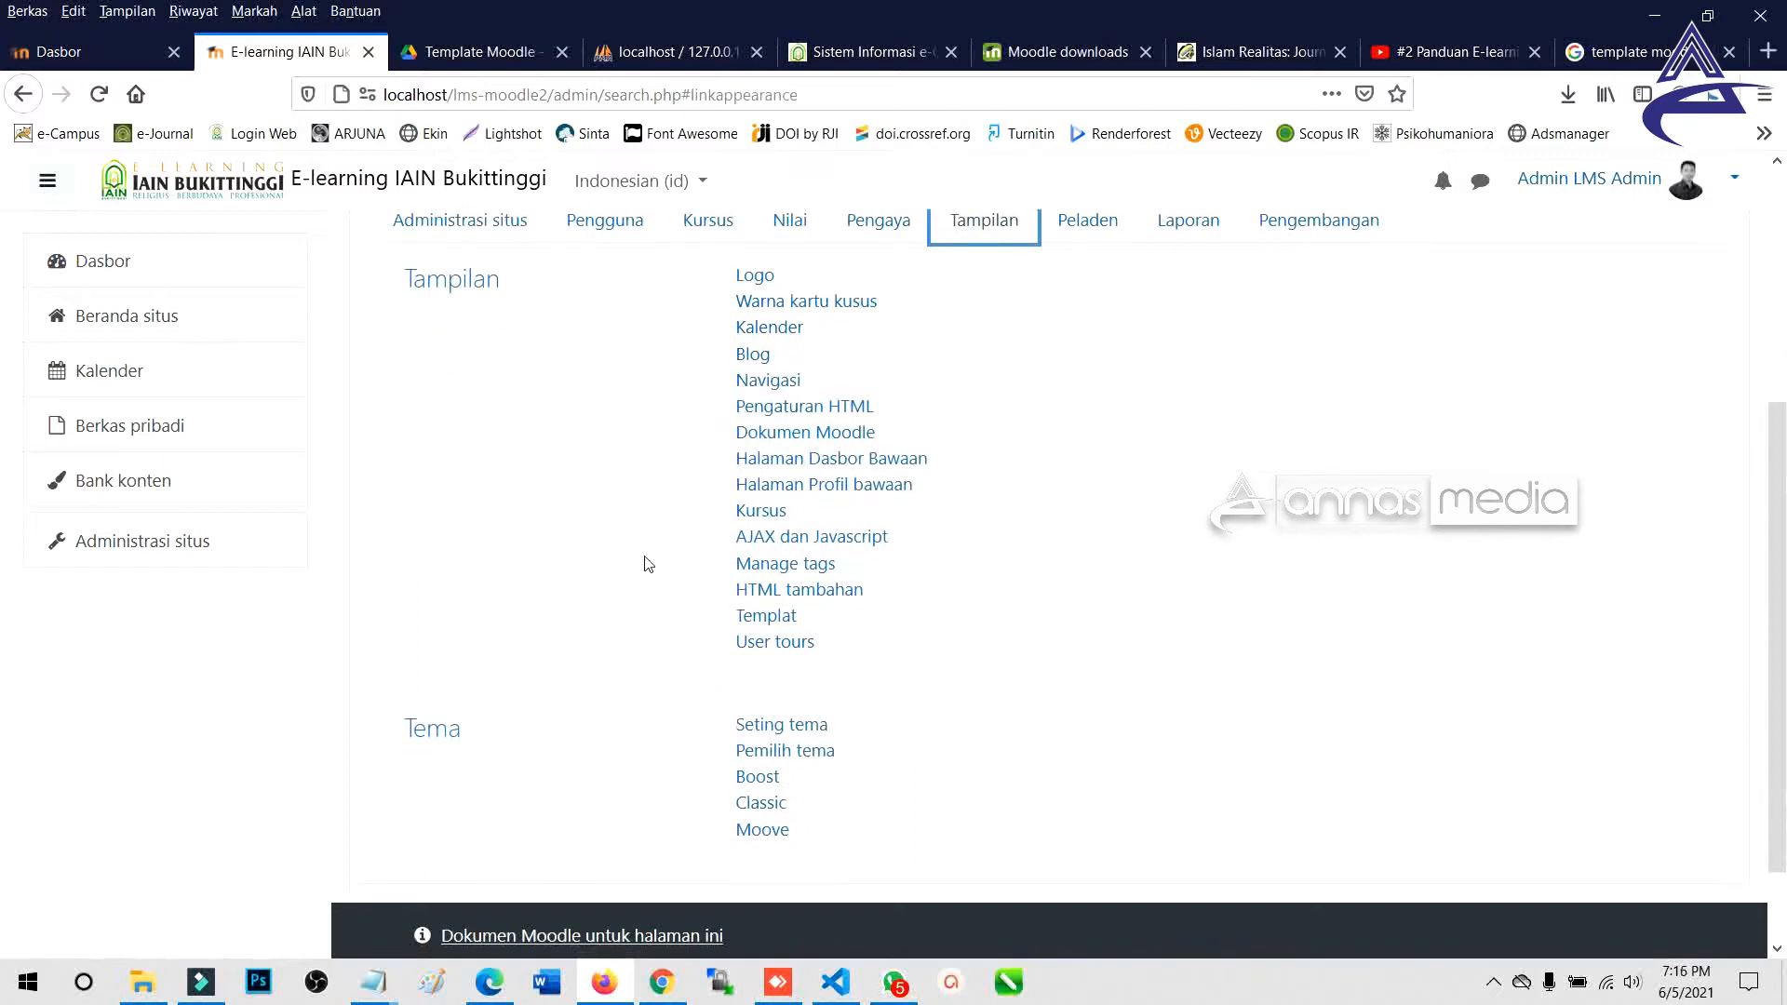
click(792, 750)
click(782, 762)
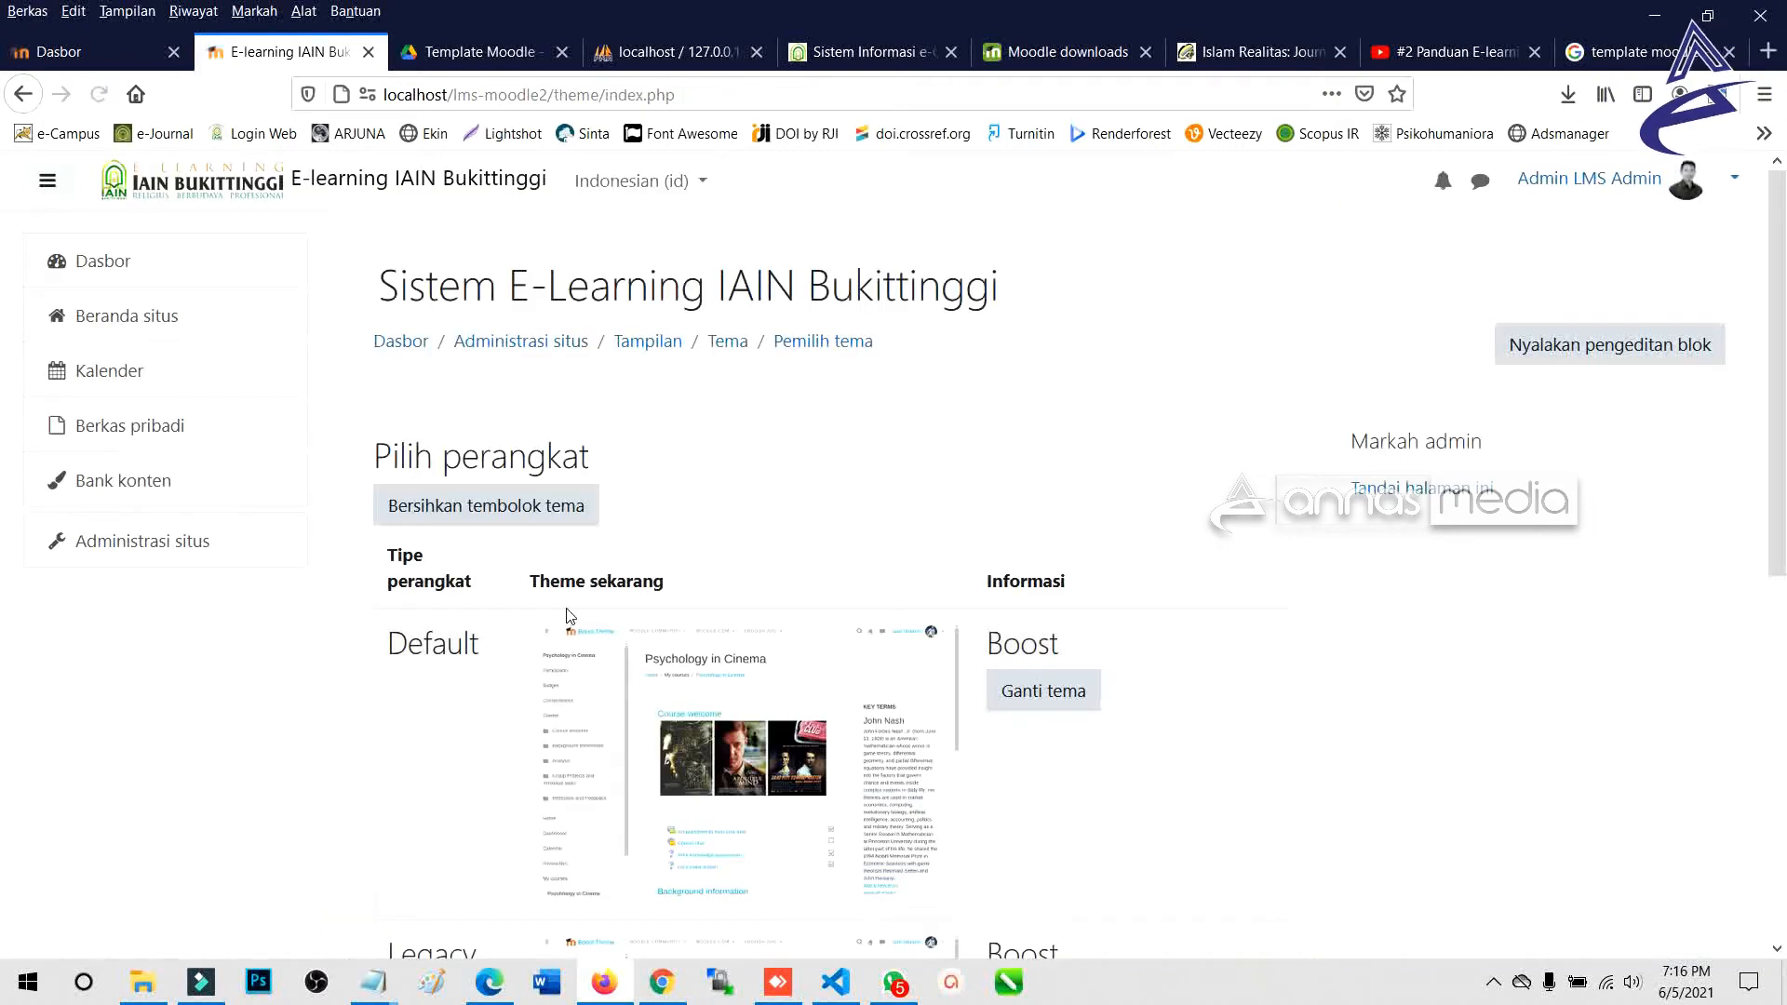
List the theme choices for the Default device and pick Moove from them.
scroll(570, 617, down, 5)
scroll(570, 616, up, 4)
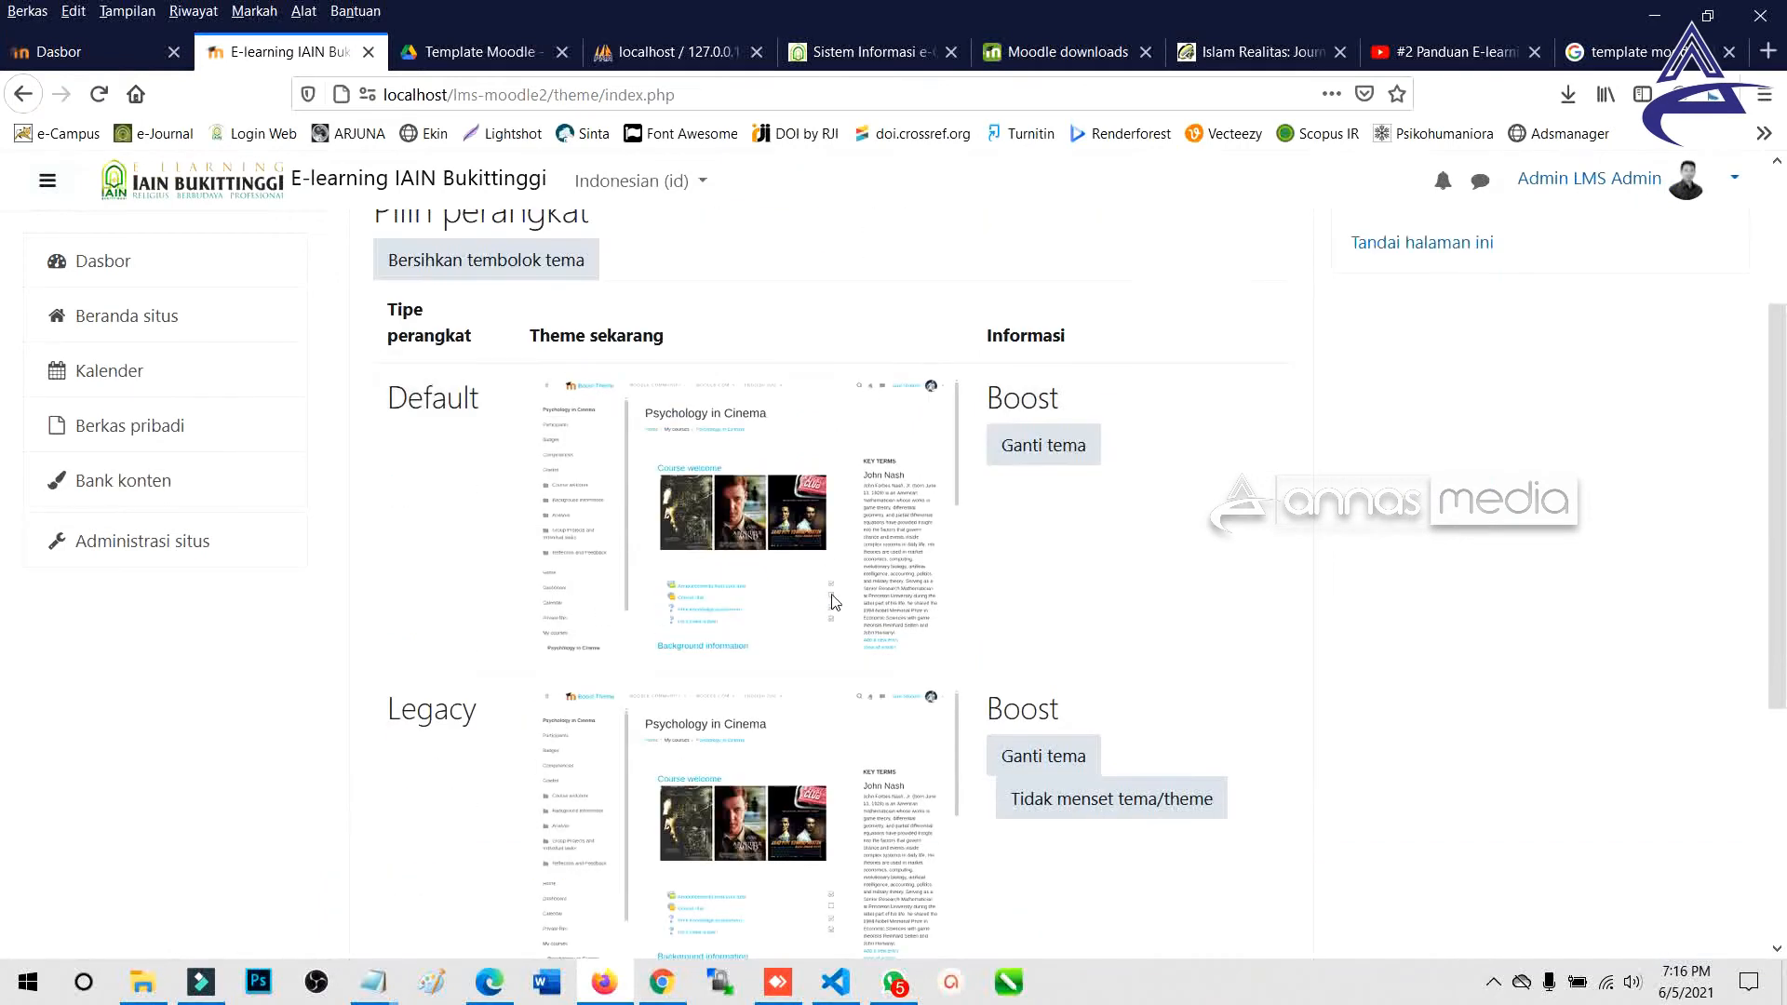
click(1067, 451)
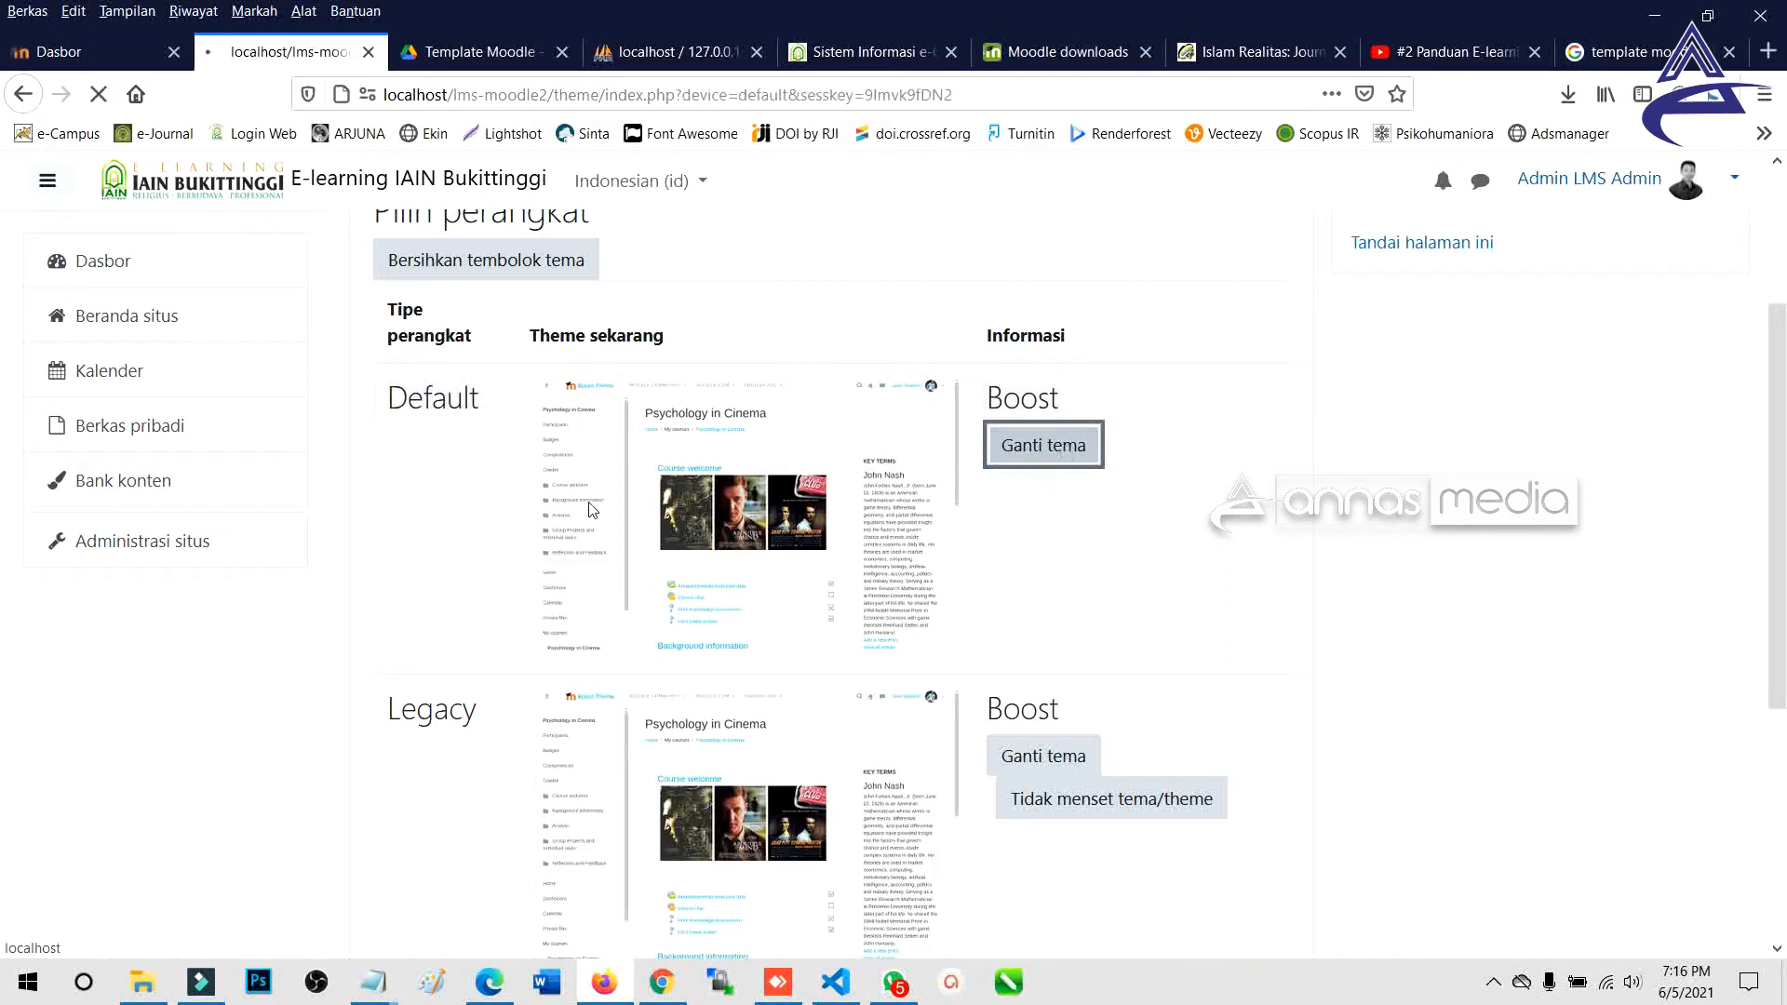
scroll(594, 515, down, 5)
scroll(594, 515, down, 5)
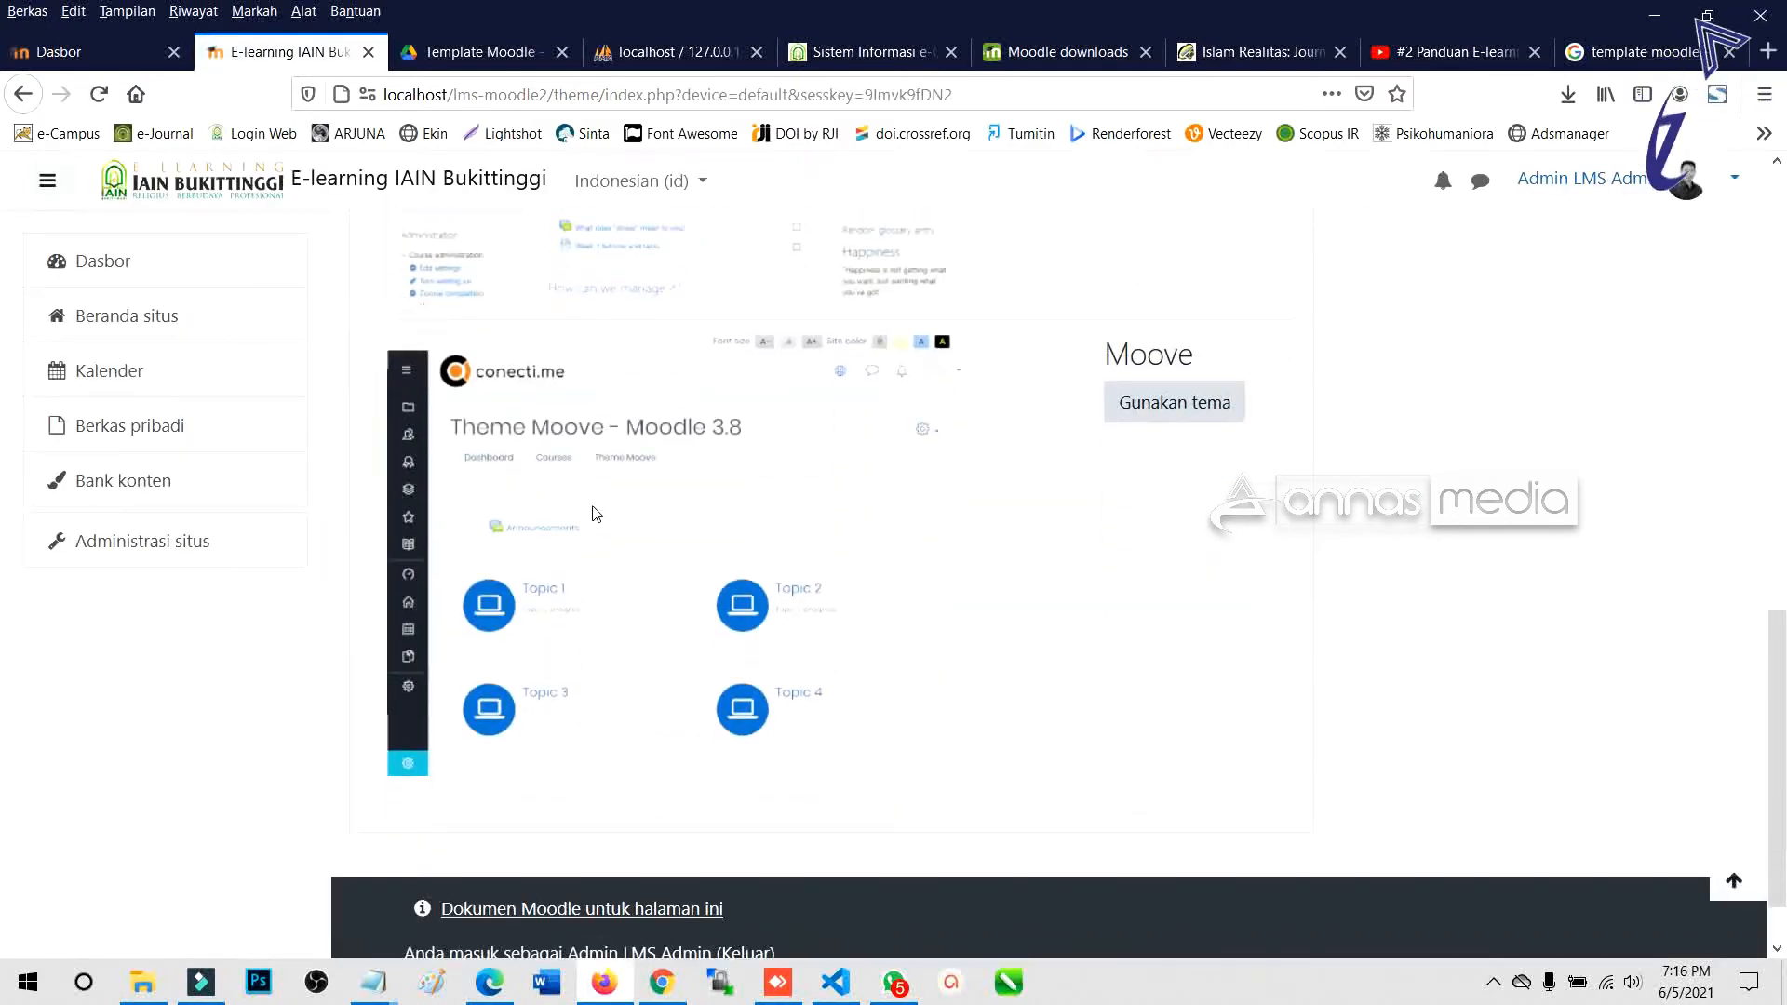
scroll(596, 515, up, 10)
scroll(595, 516, down, 6)
scroll(678, 401, up, 4)
scroll(652, 689, down, 6)
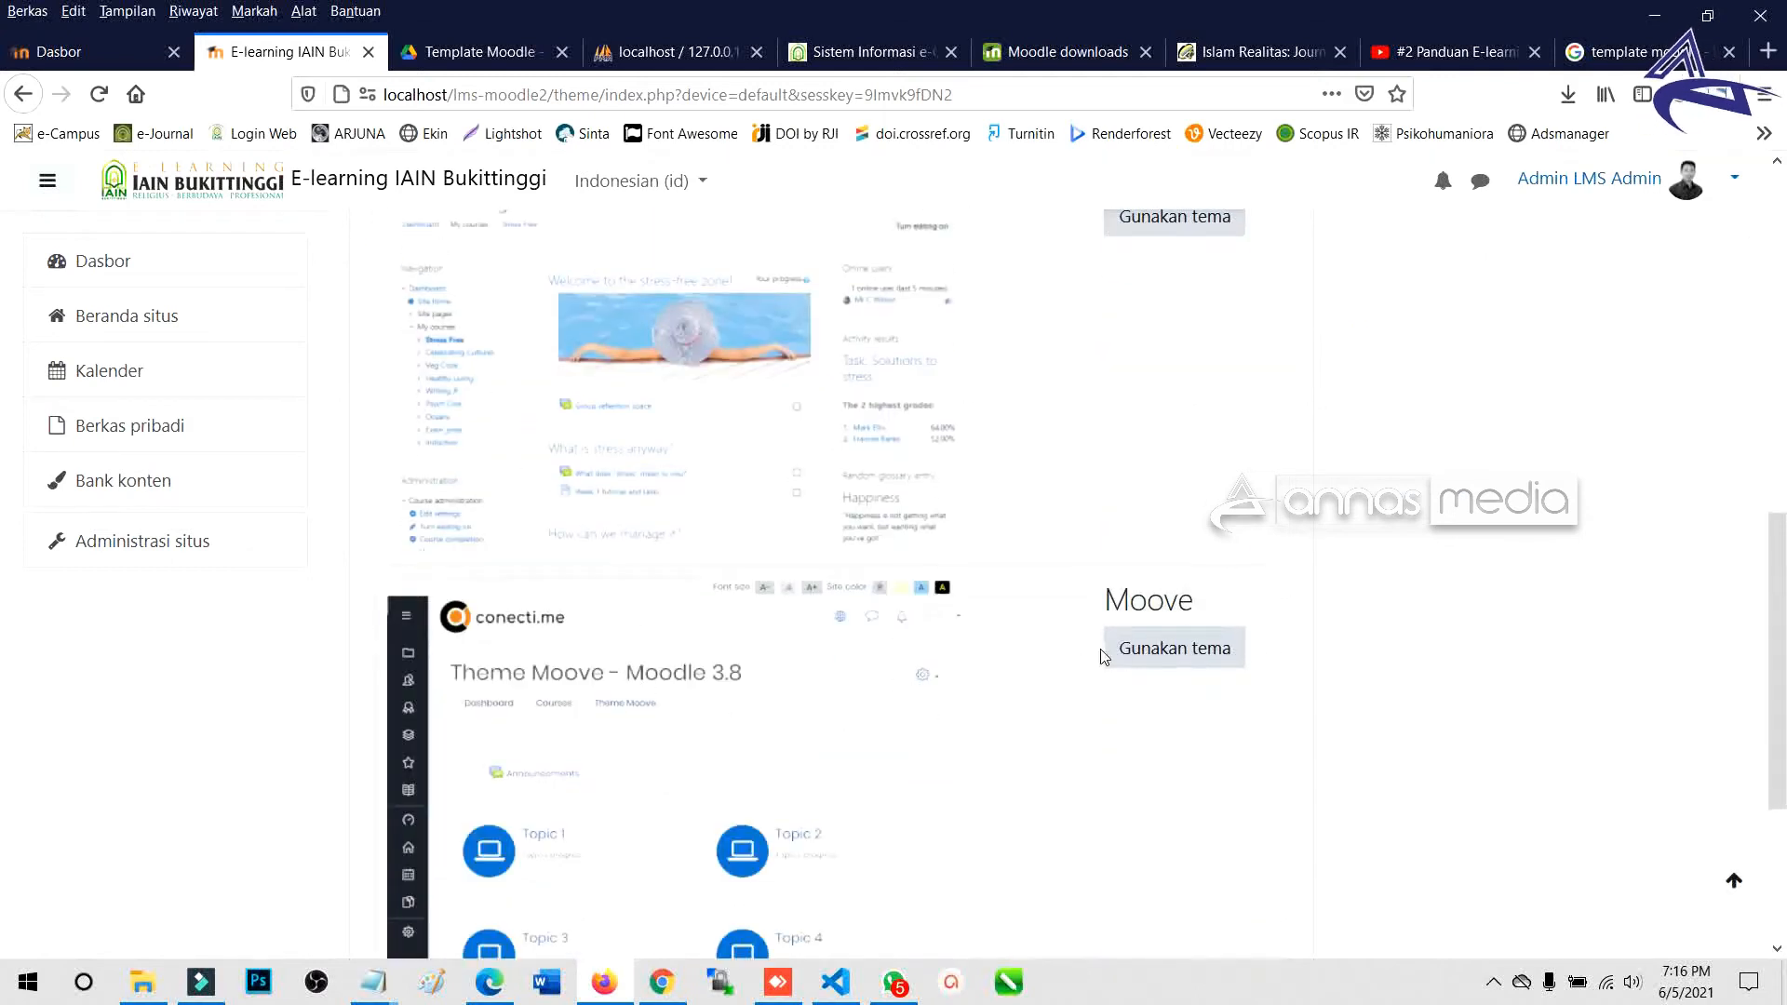
click(1157, 651)
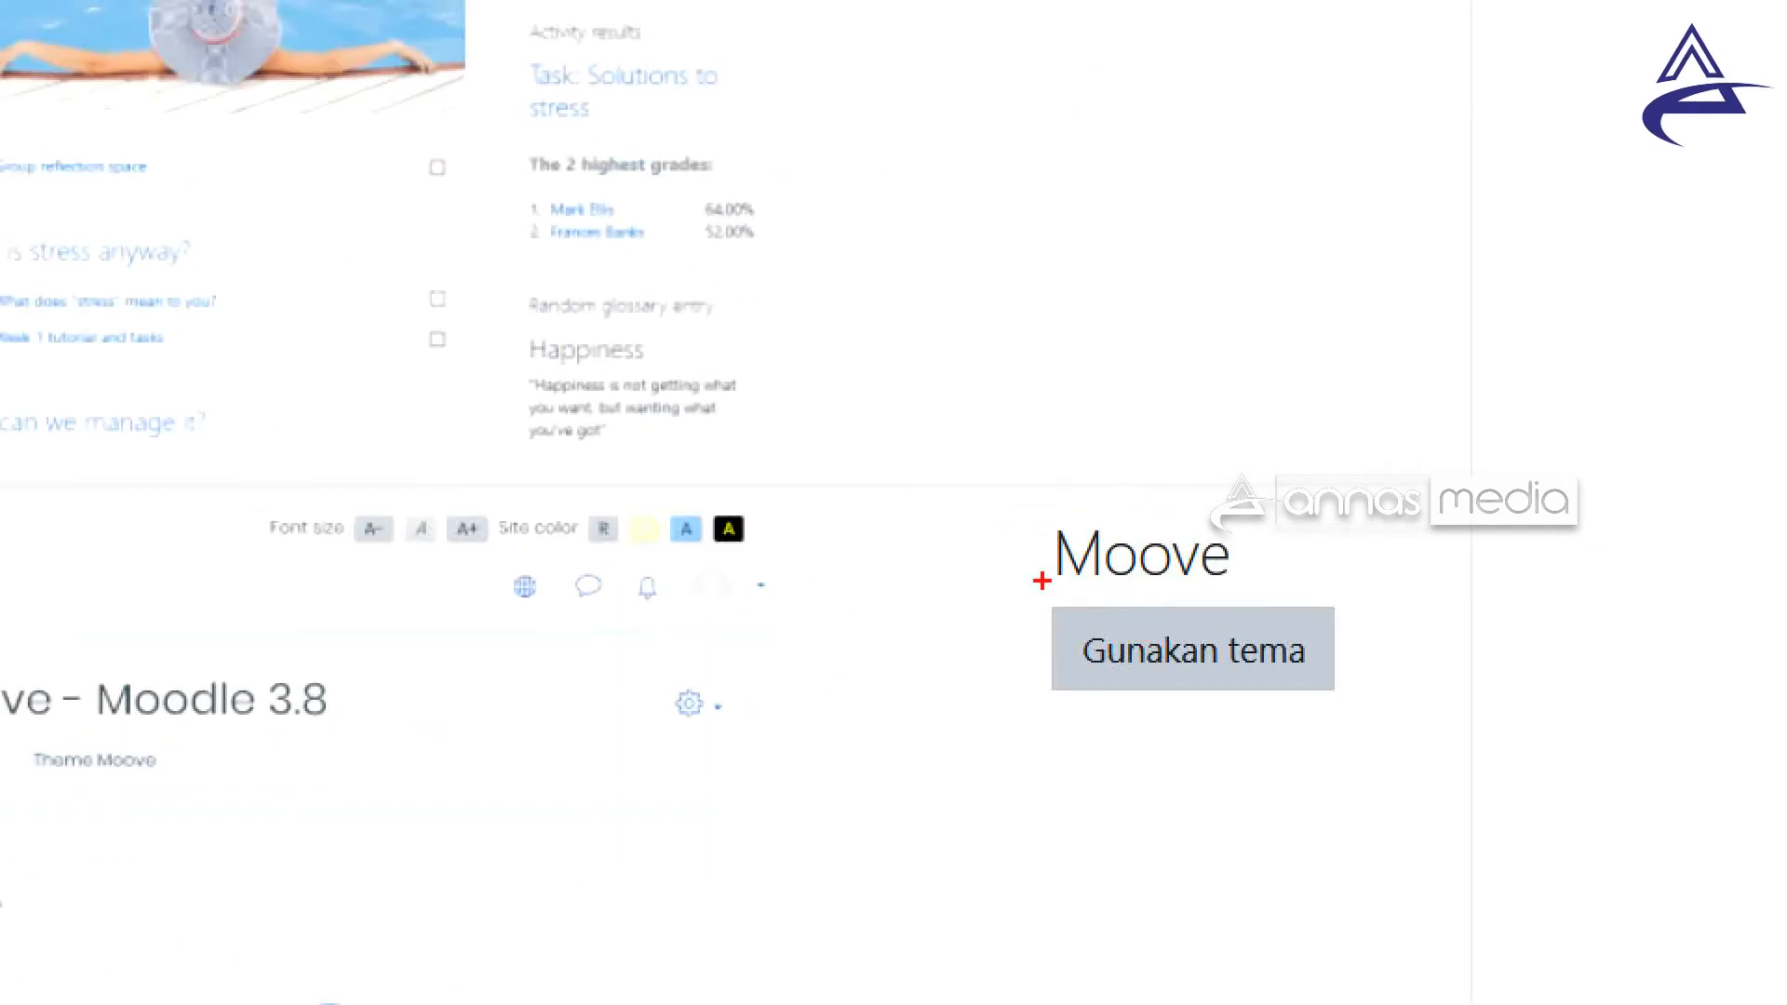
Apply Moove as the default theme so 'Tema baru tersimpan' is confirmed.
drag(1246, 547, 1317, 518)
drag(1013, 593, 1419, 743)
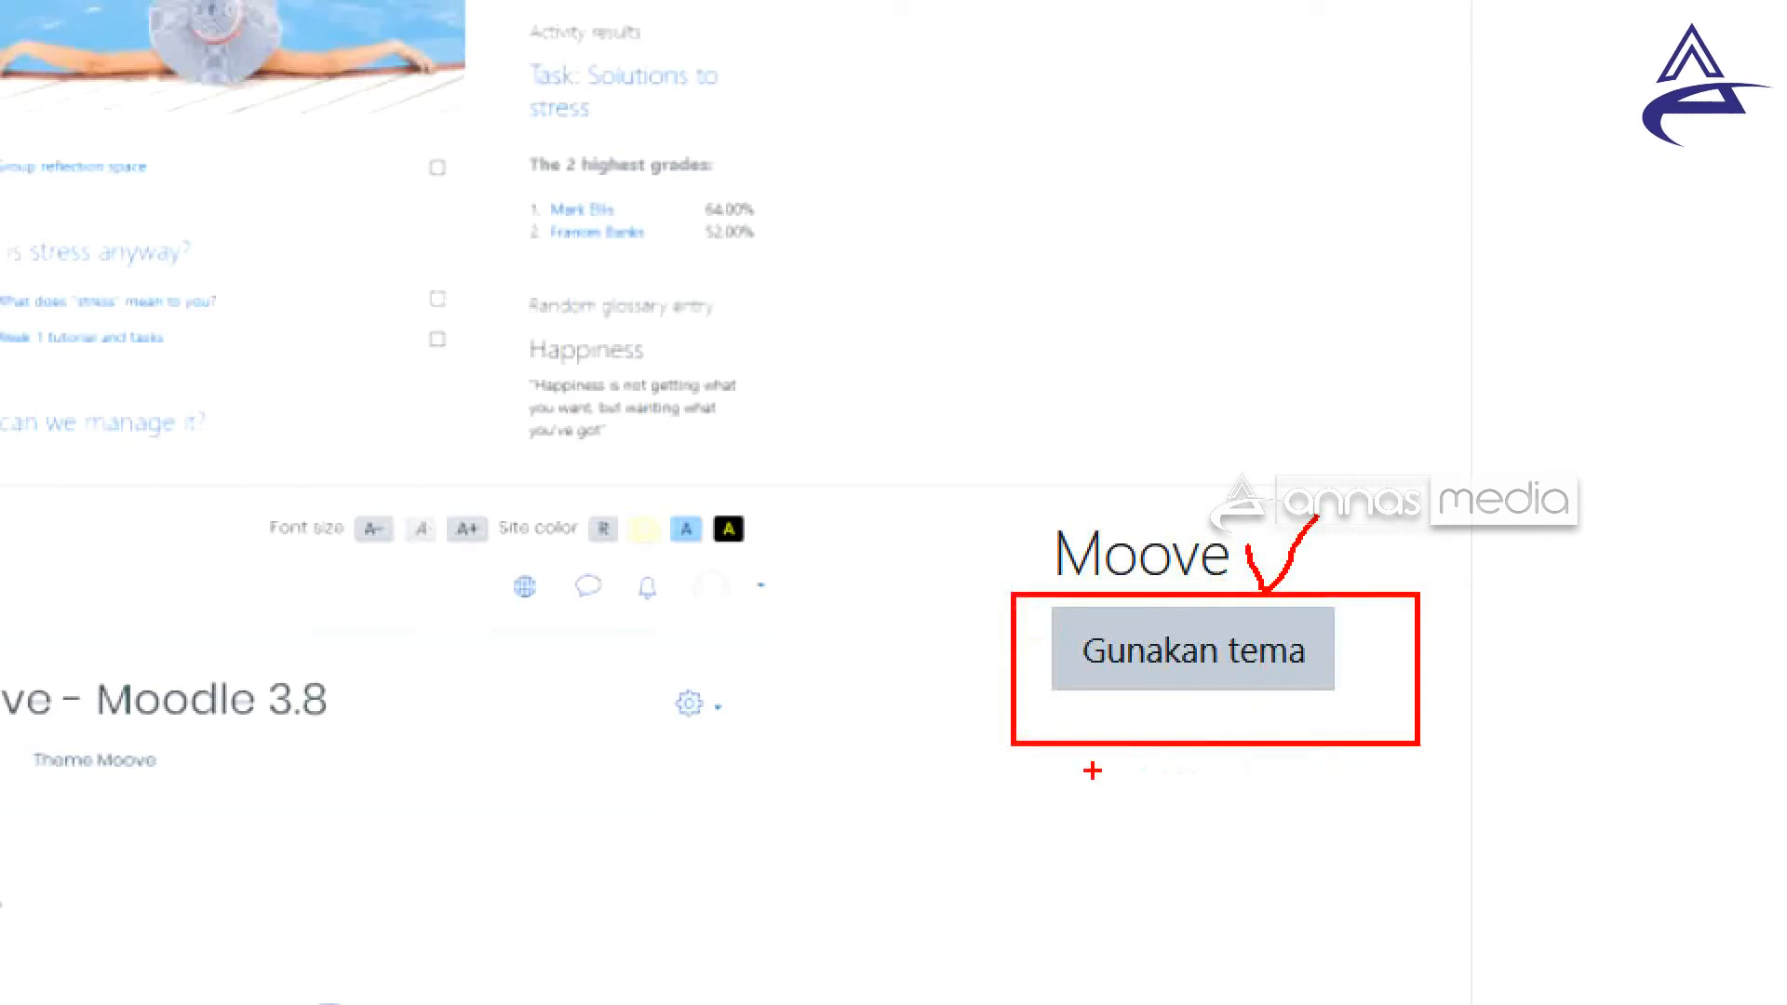
click(1236, 651)
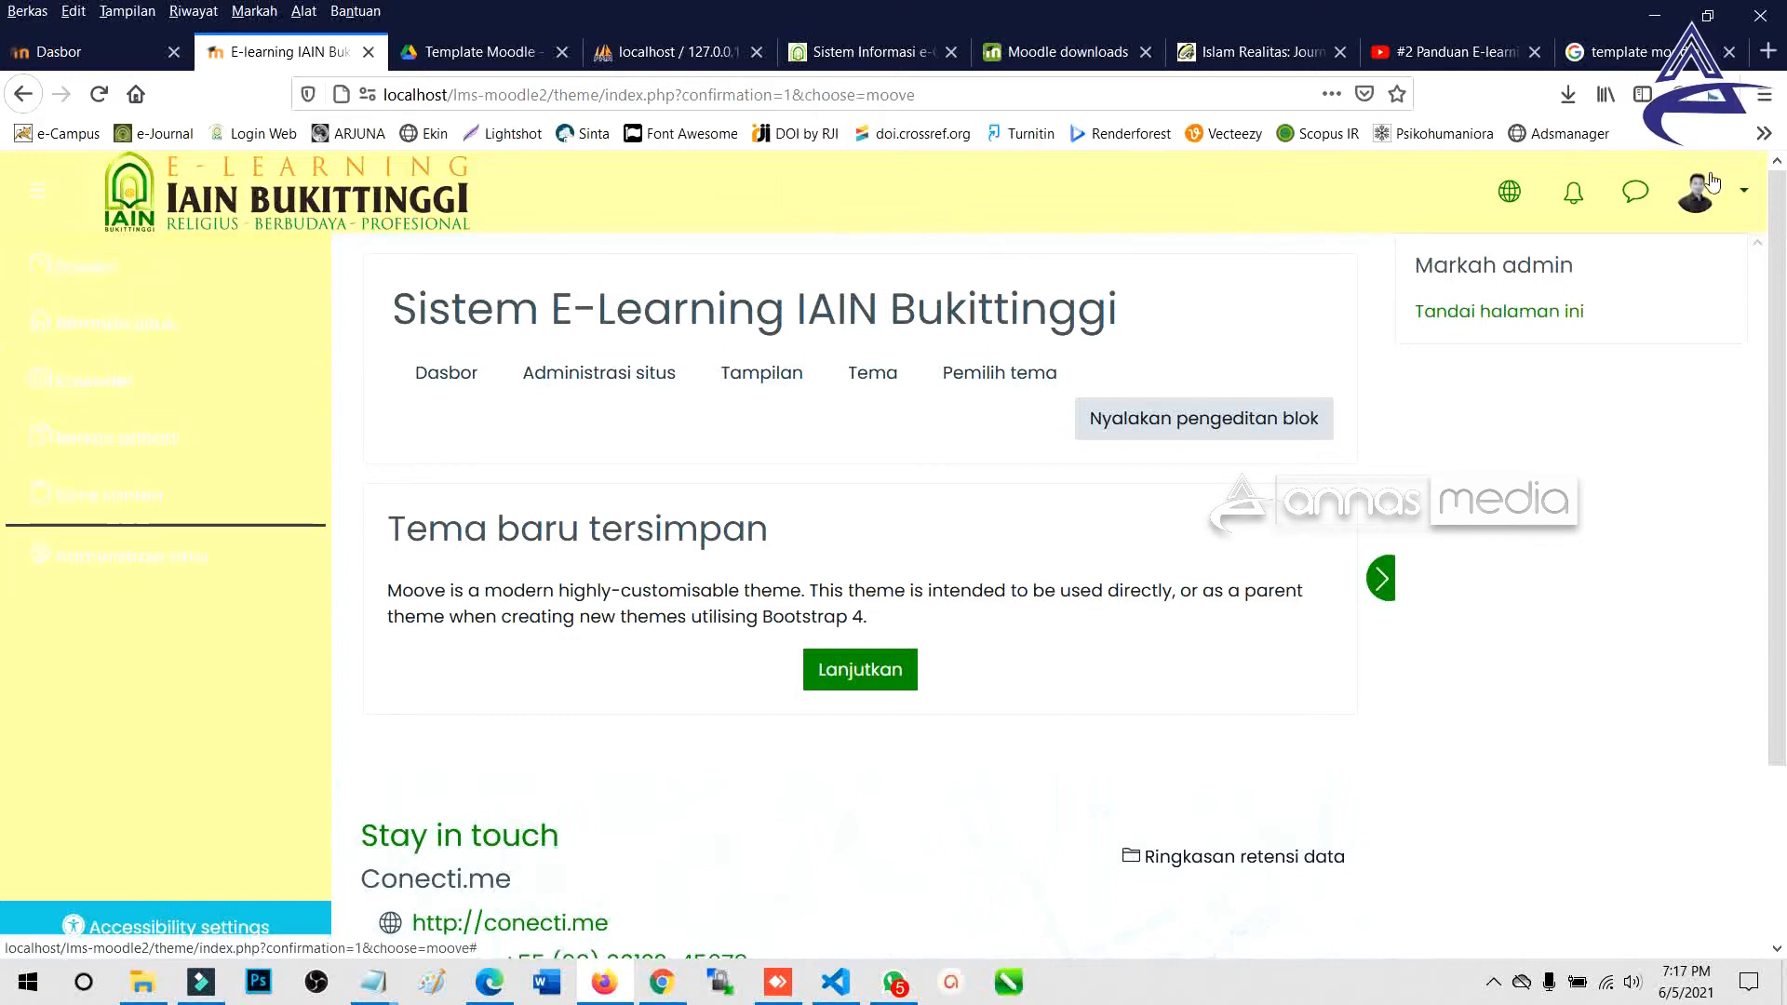
click(1737, 193)
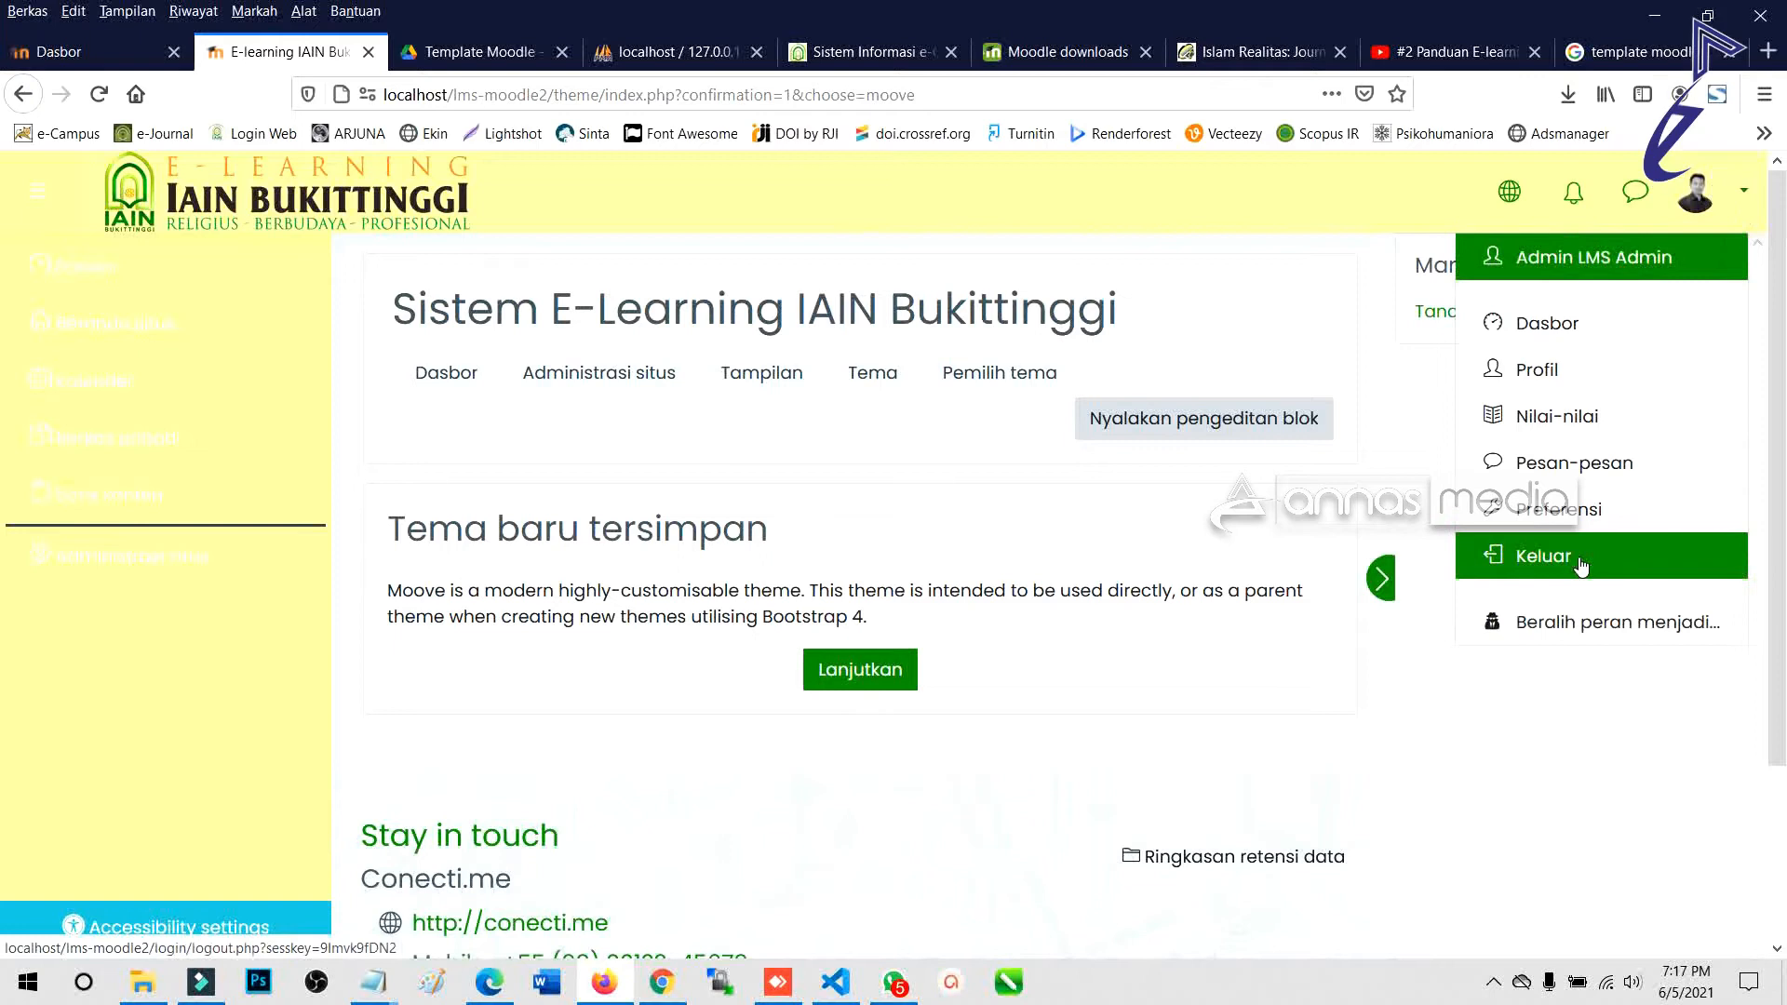
Log out and inspect the Moove front page's welcome banner heading and subtitle.
click(1488, 556)
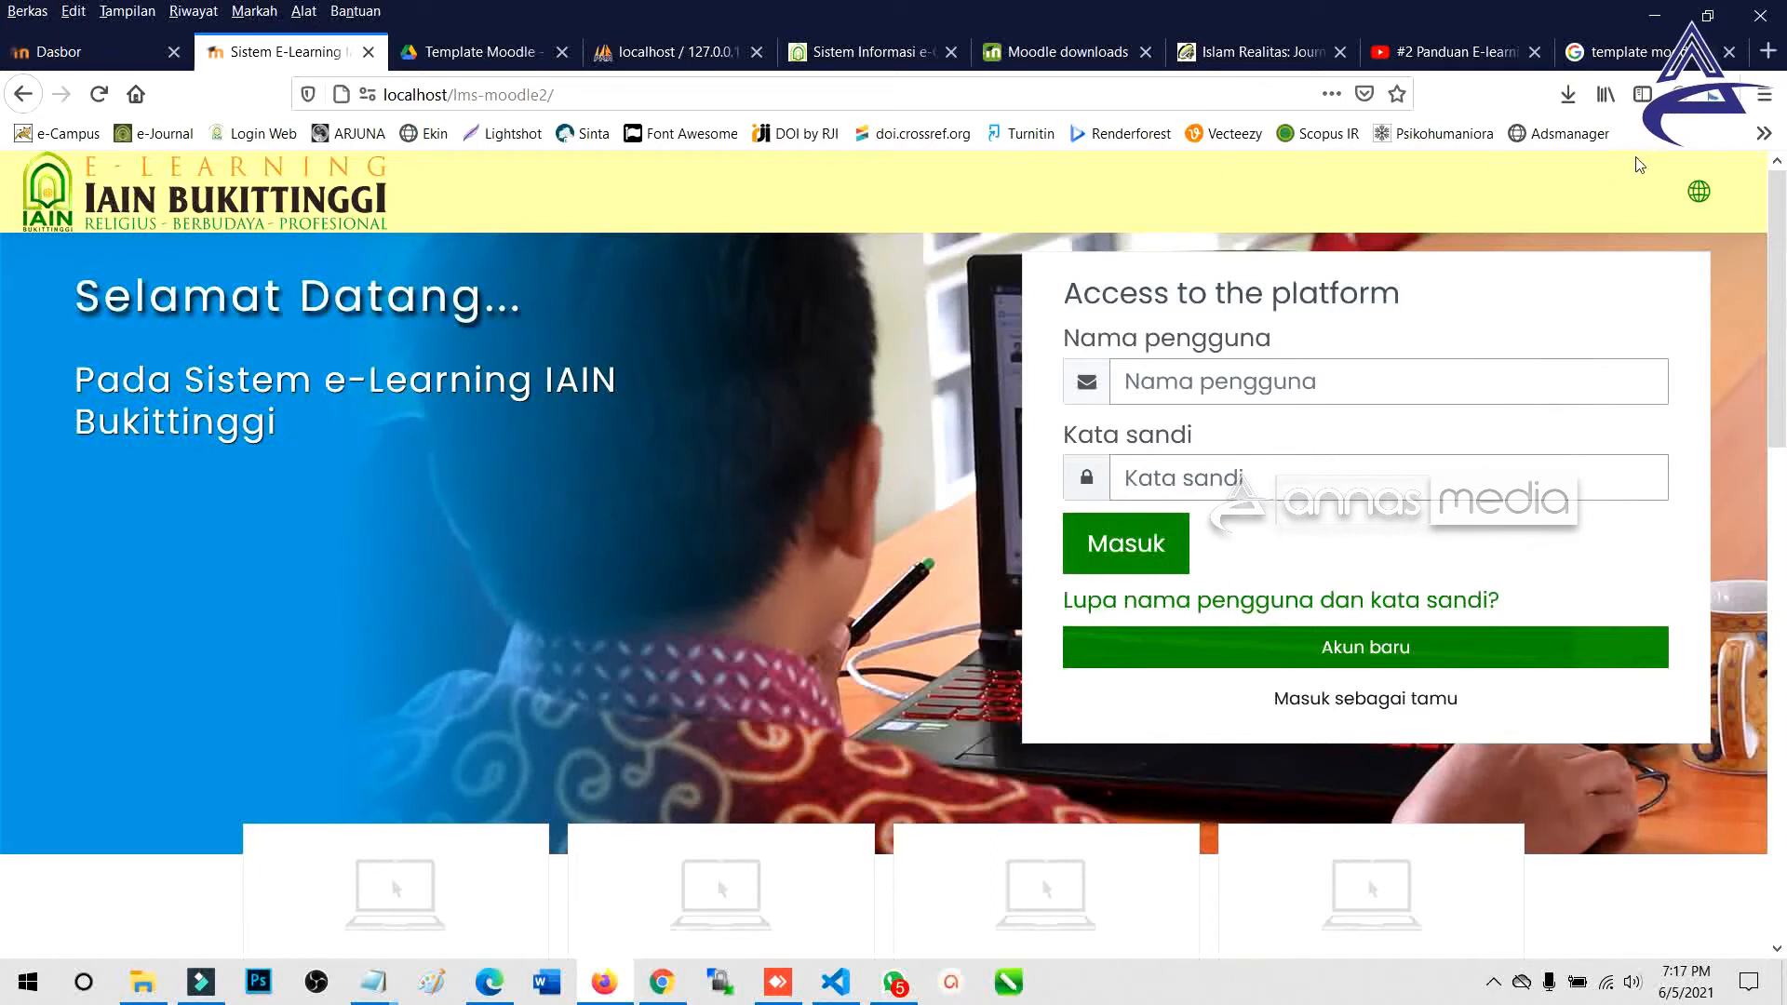
scroll(471, 480, down, 1)
scroll(471, 479, down, 8)
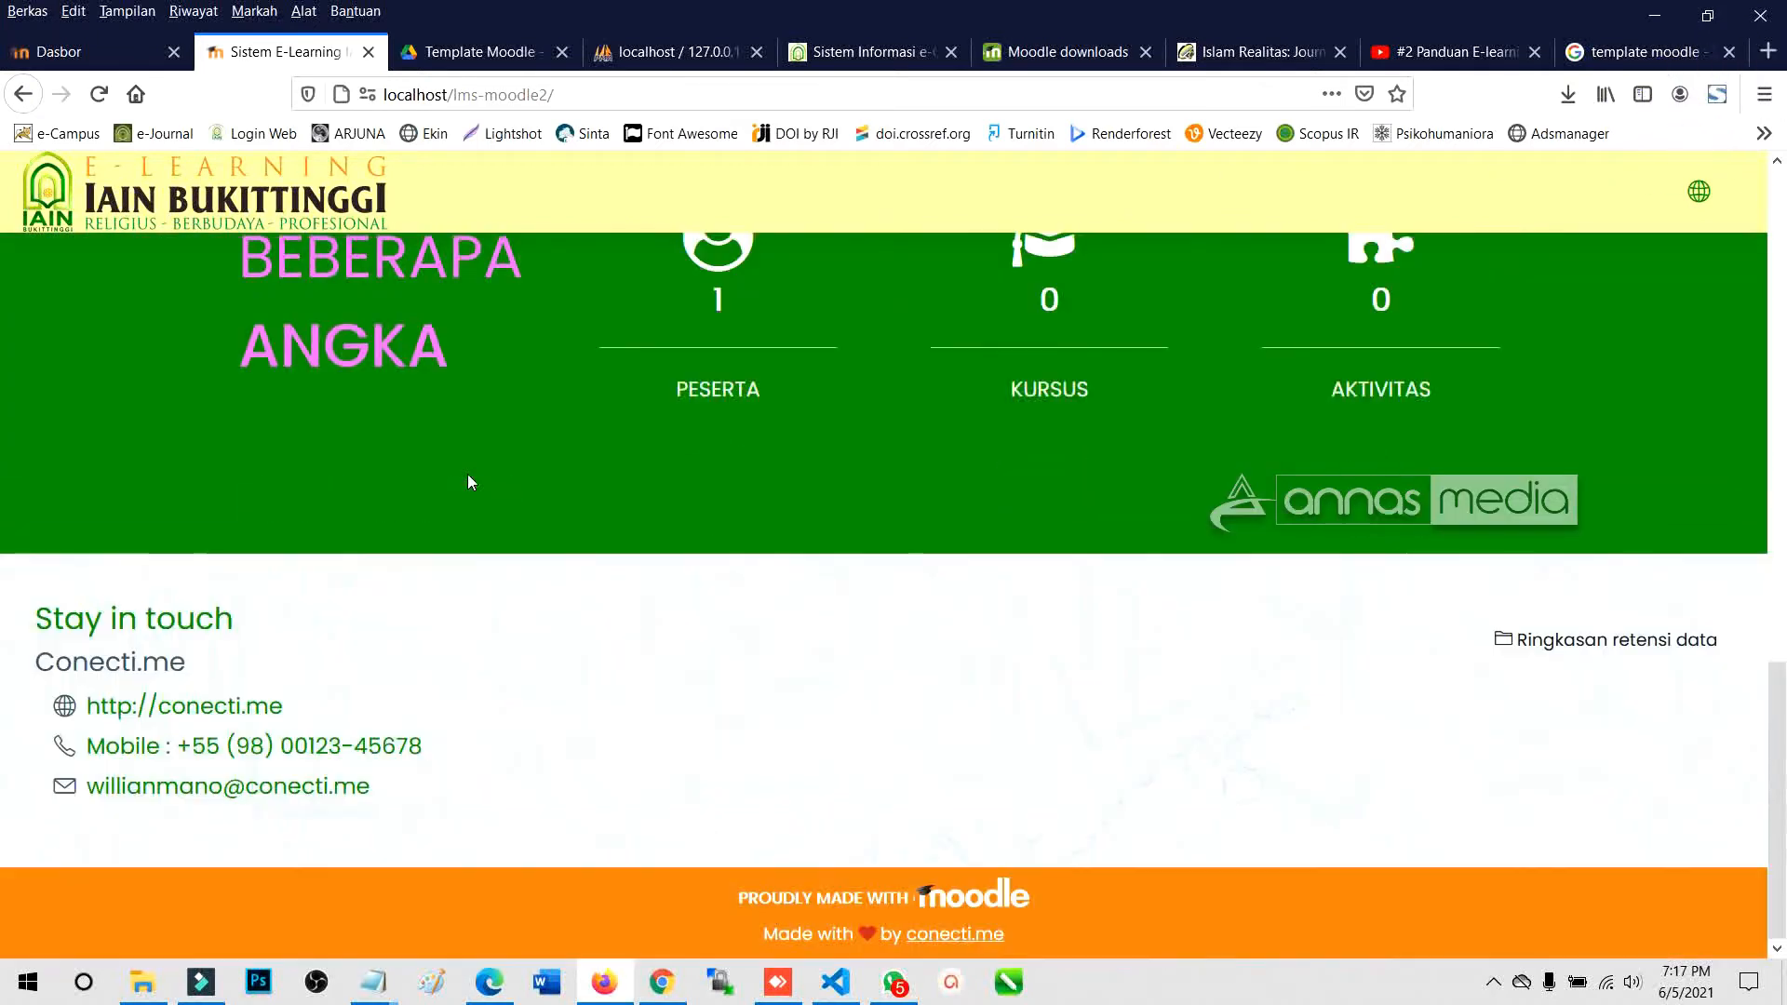
scroll(730, 579, up, 3)
scroll(729, 588, up, 6)
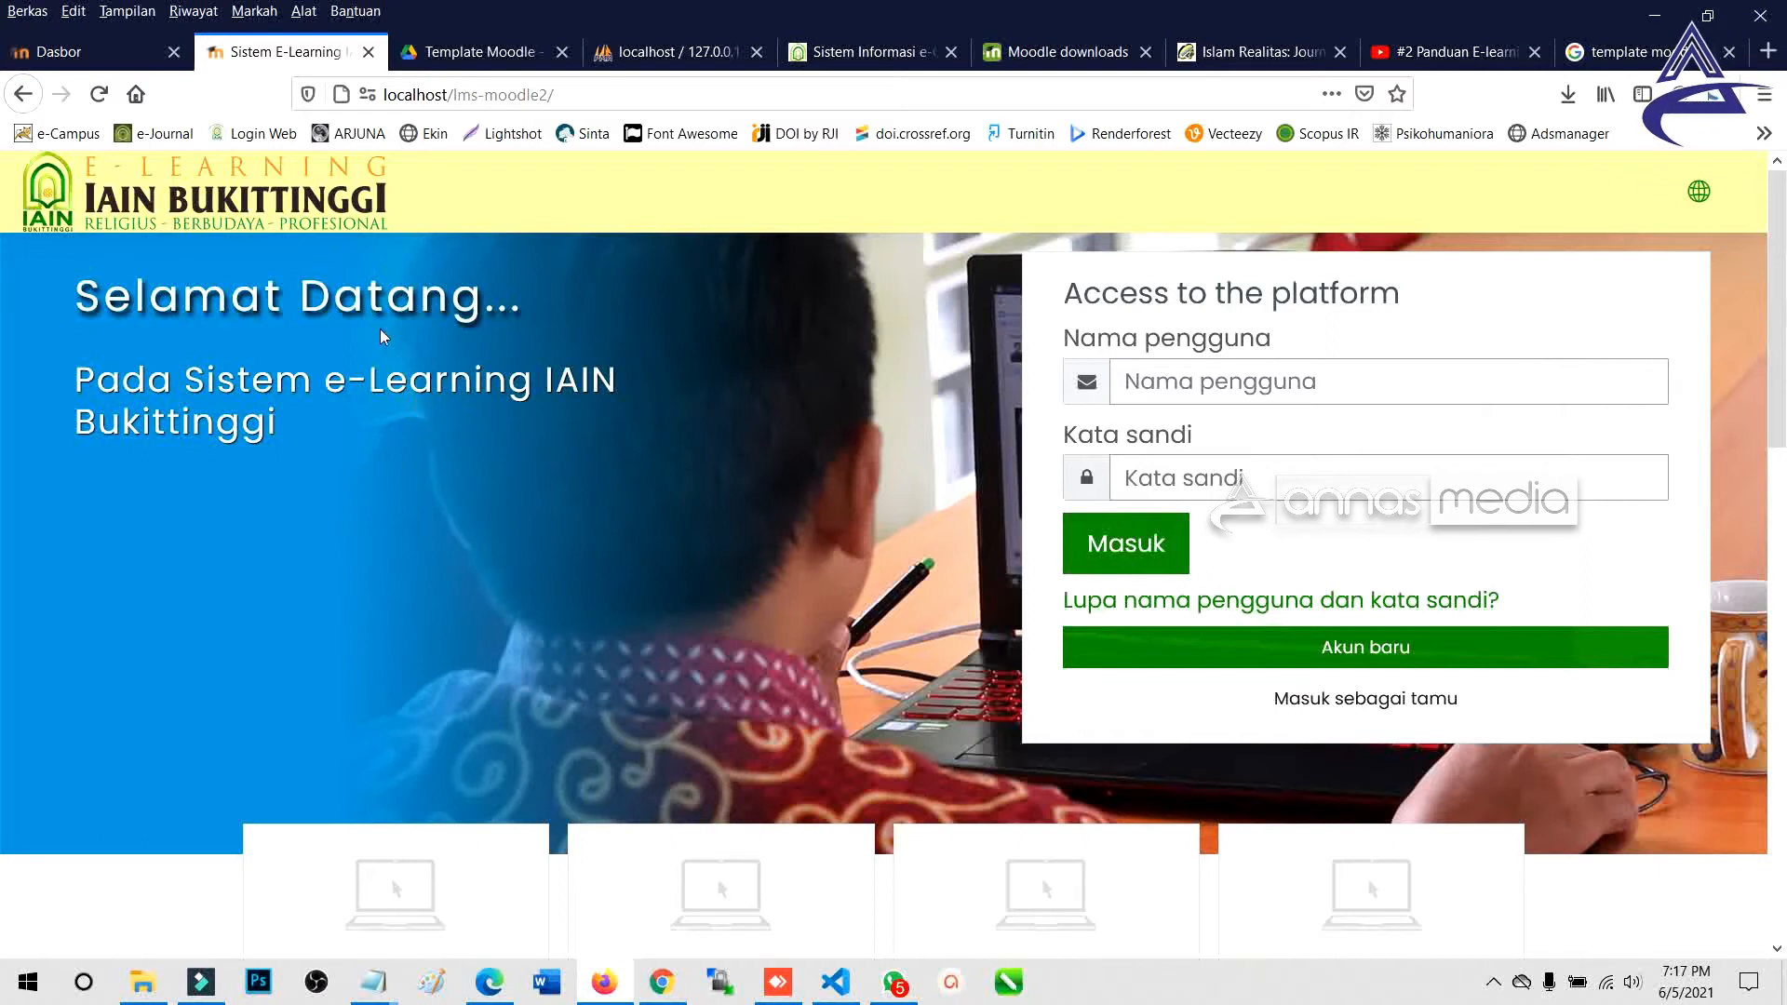
drag(275, 424, 79, 313)
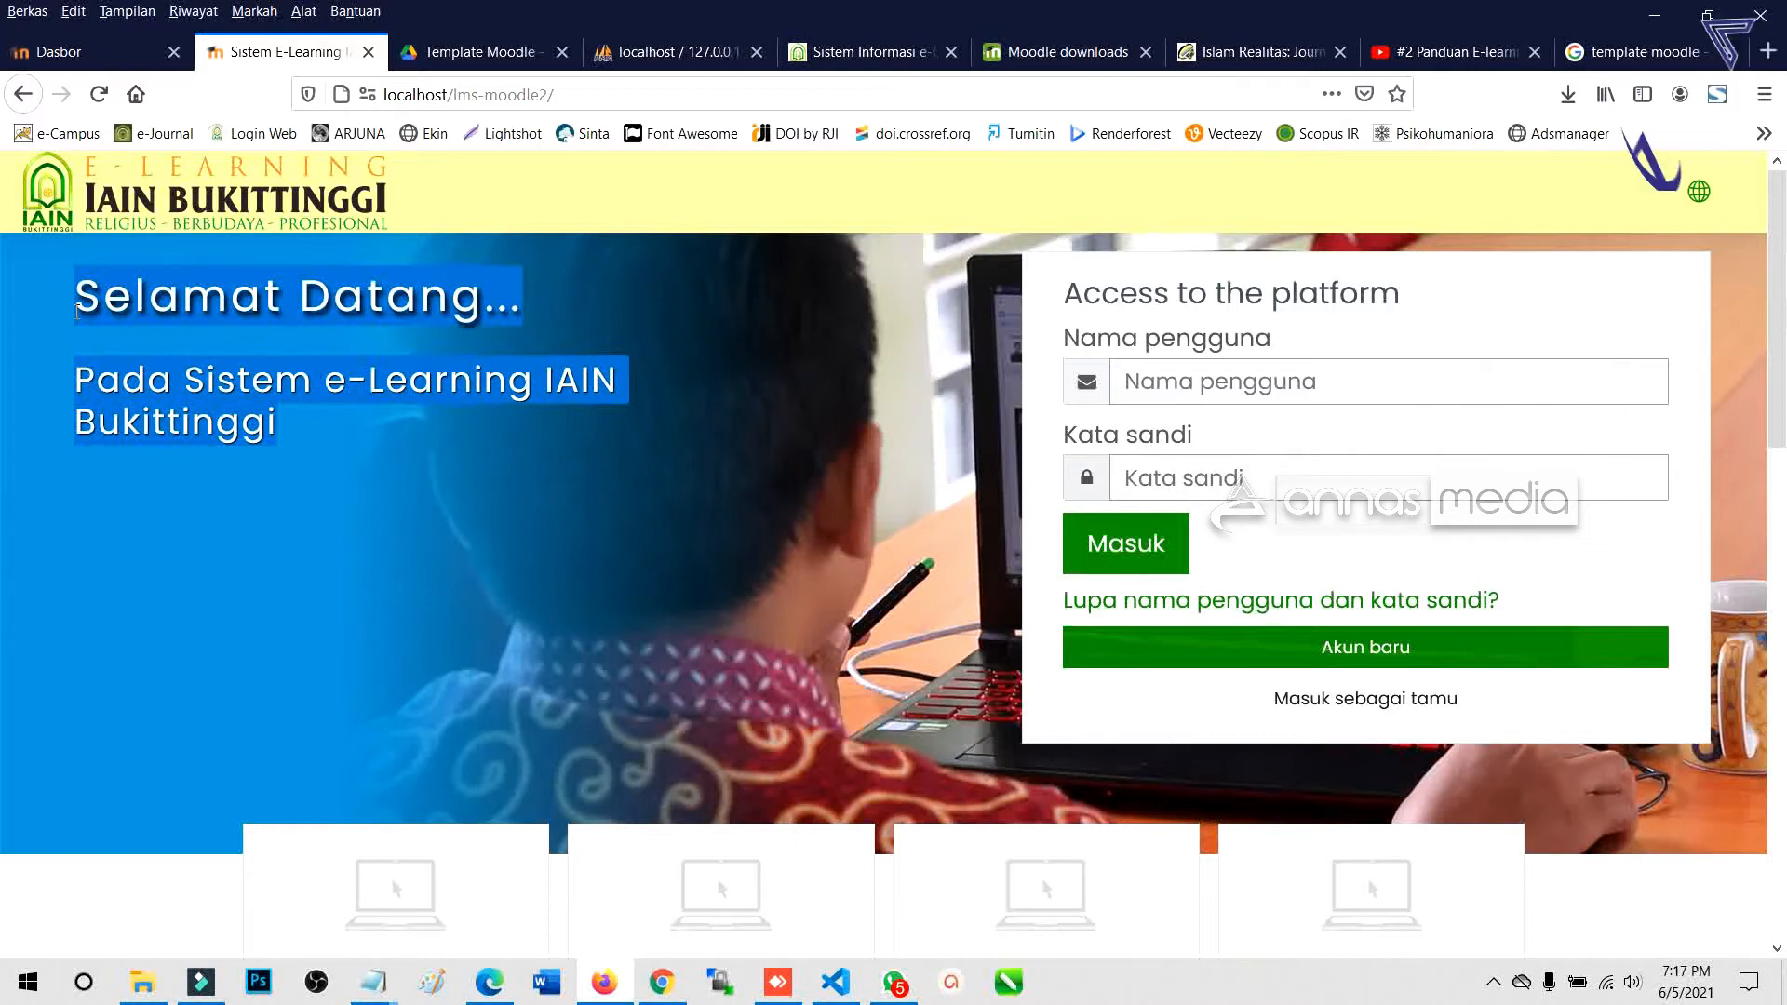
click(256, 473)
drag(276, 426, 78, 373)
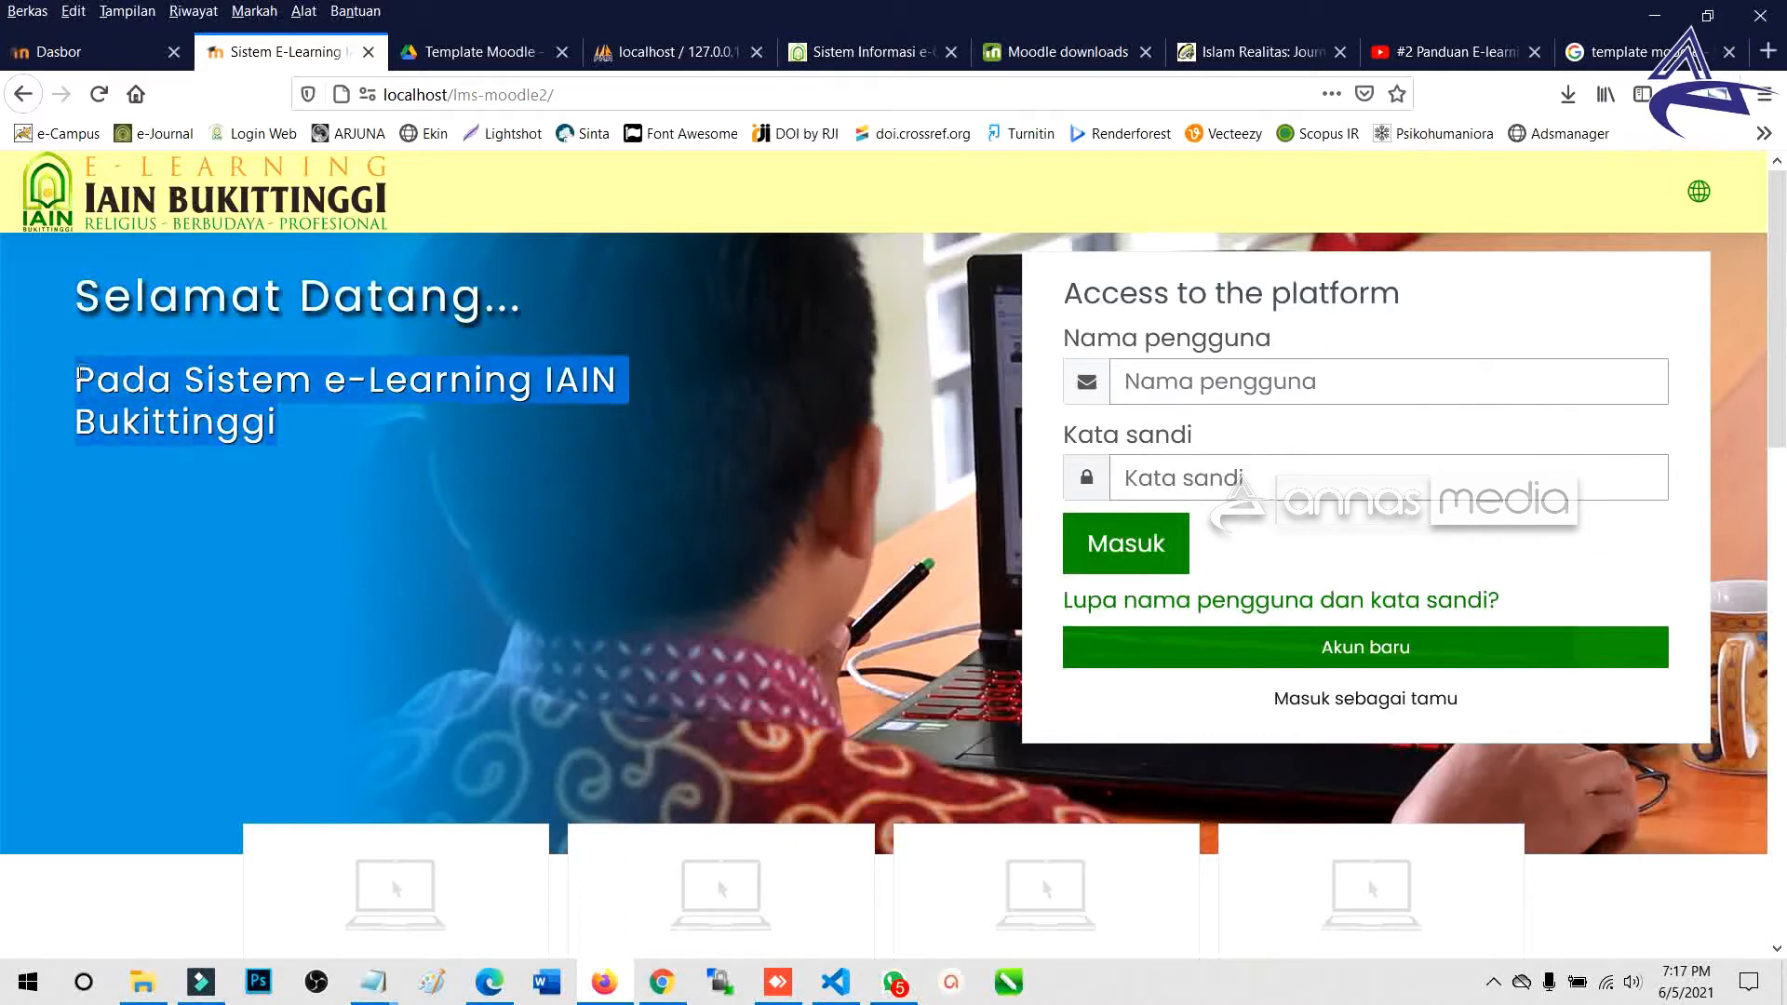
click(389, 494)
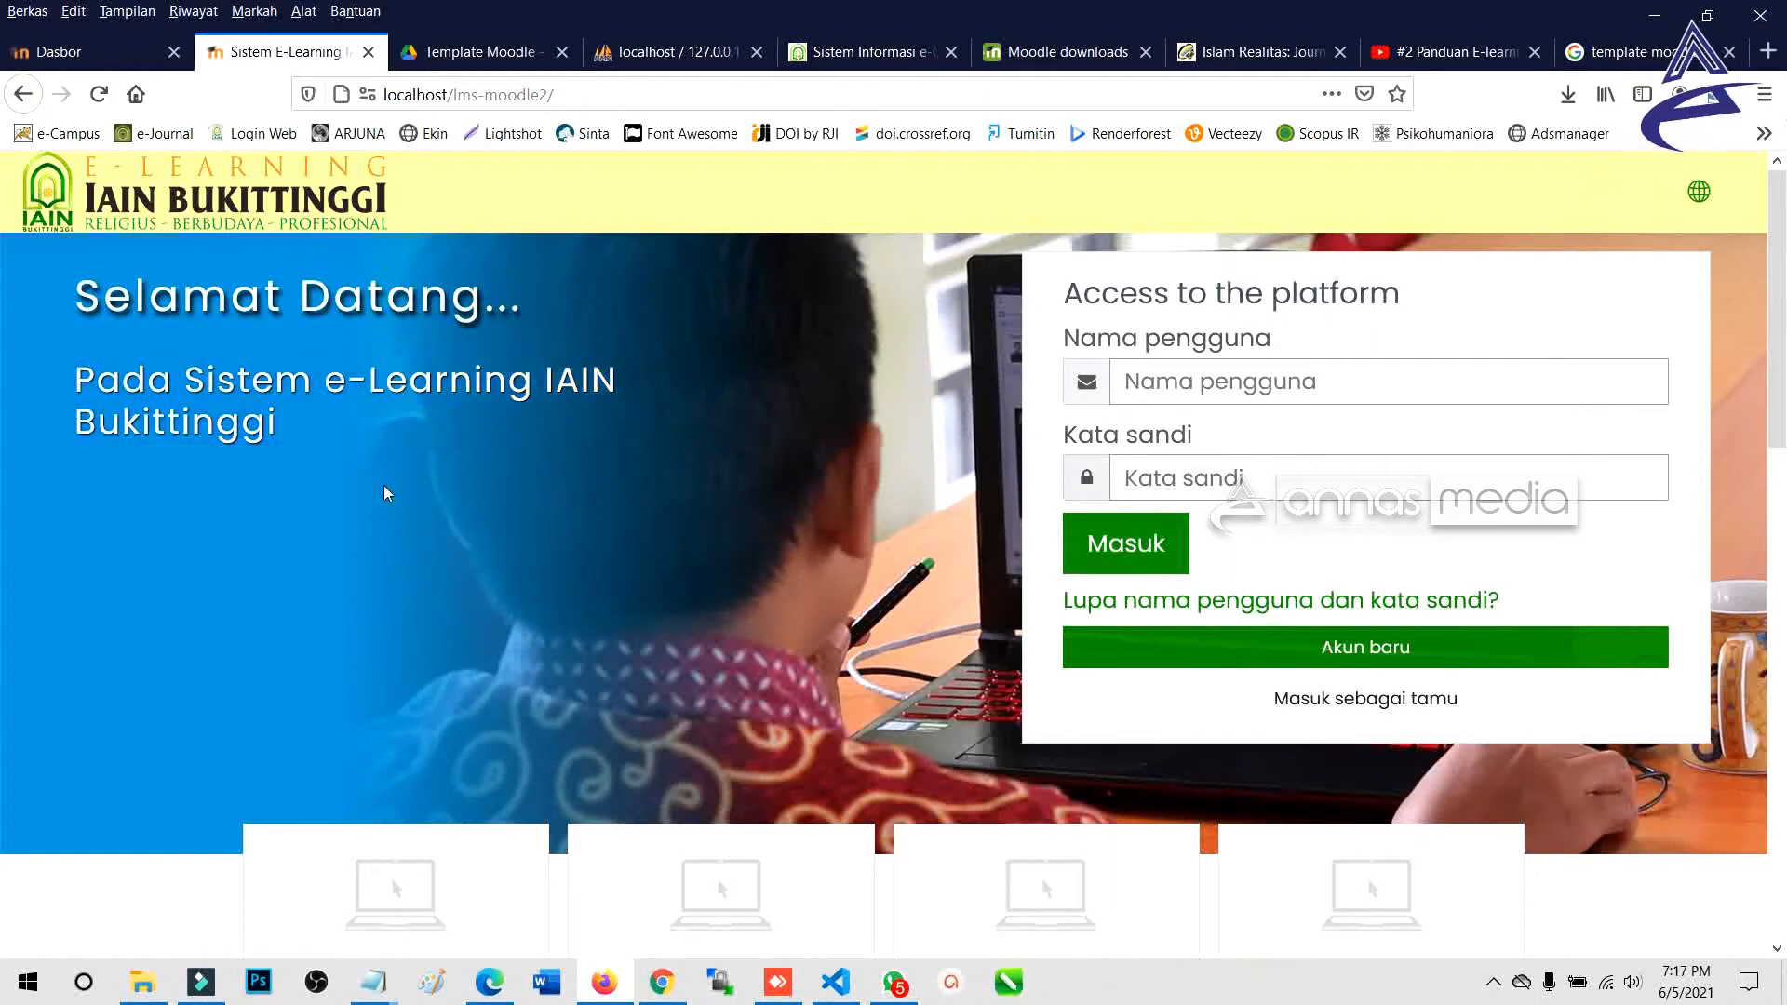
drag(310, 440, 80, 386)
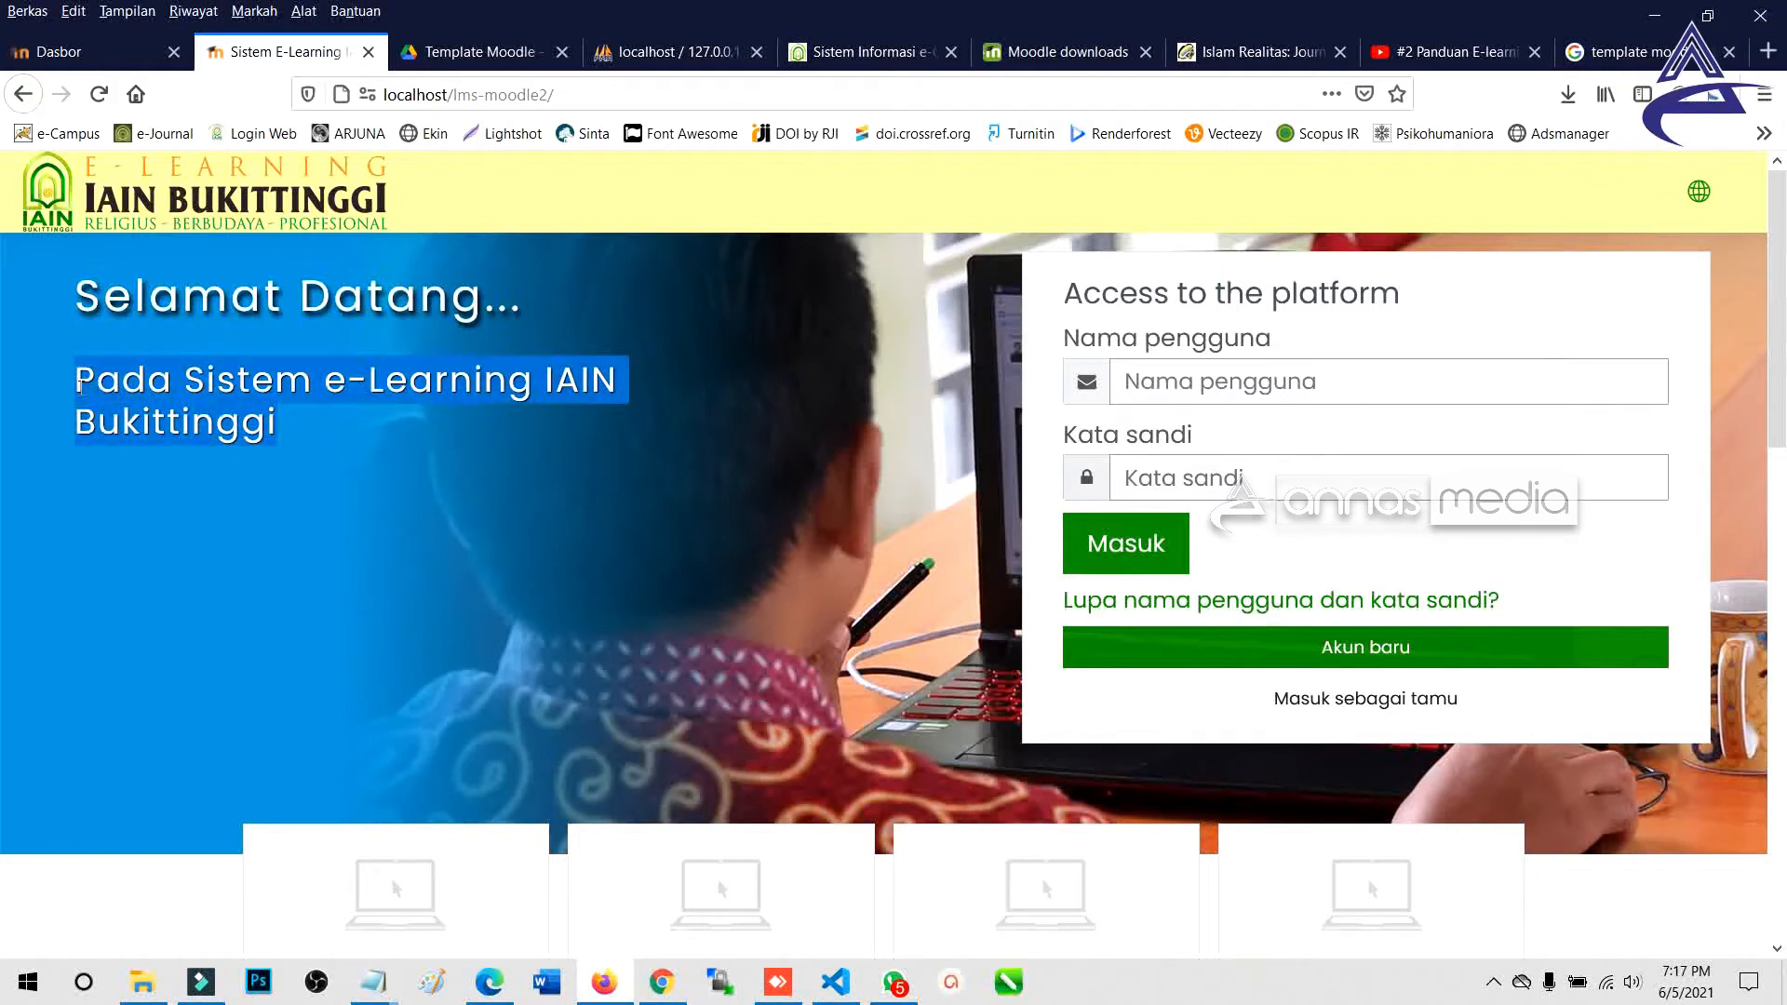
click(252, 526)
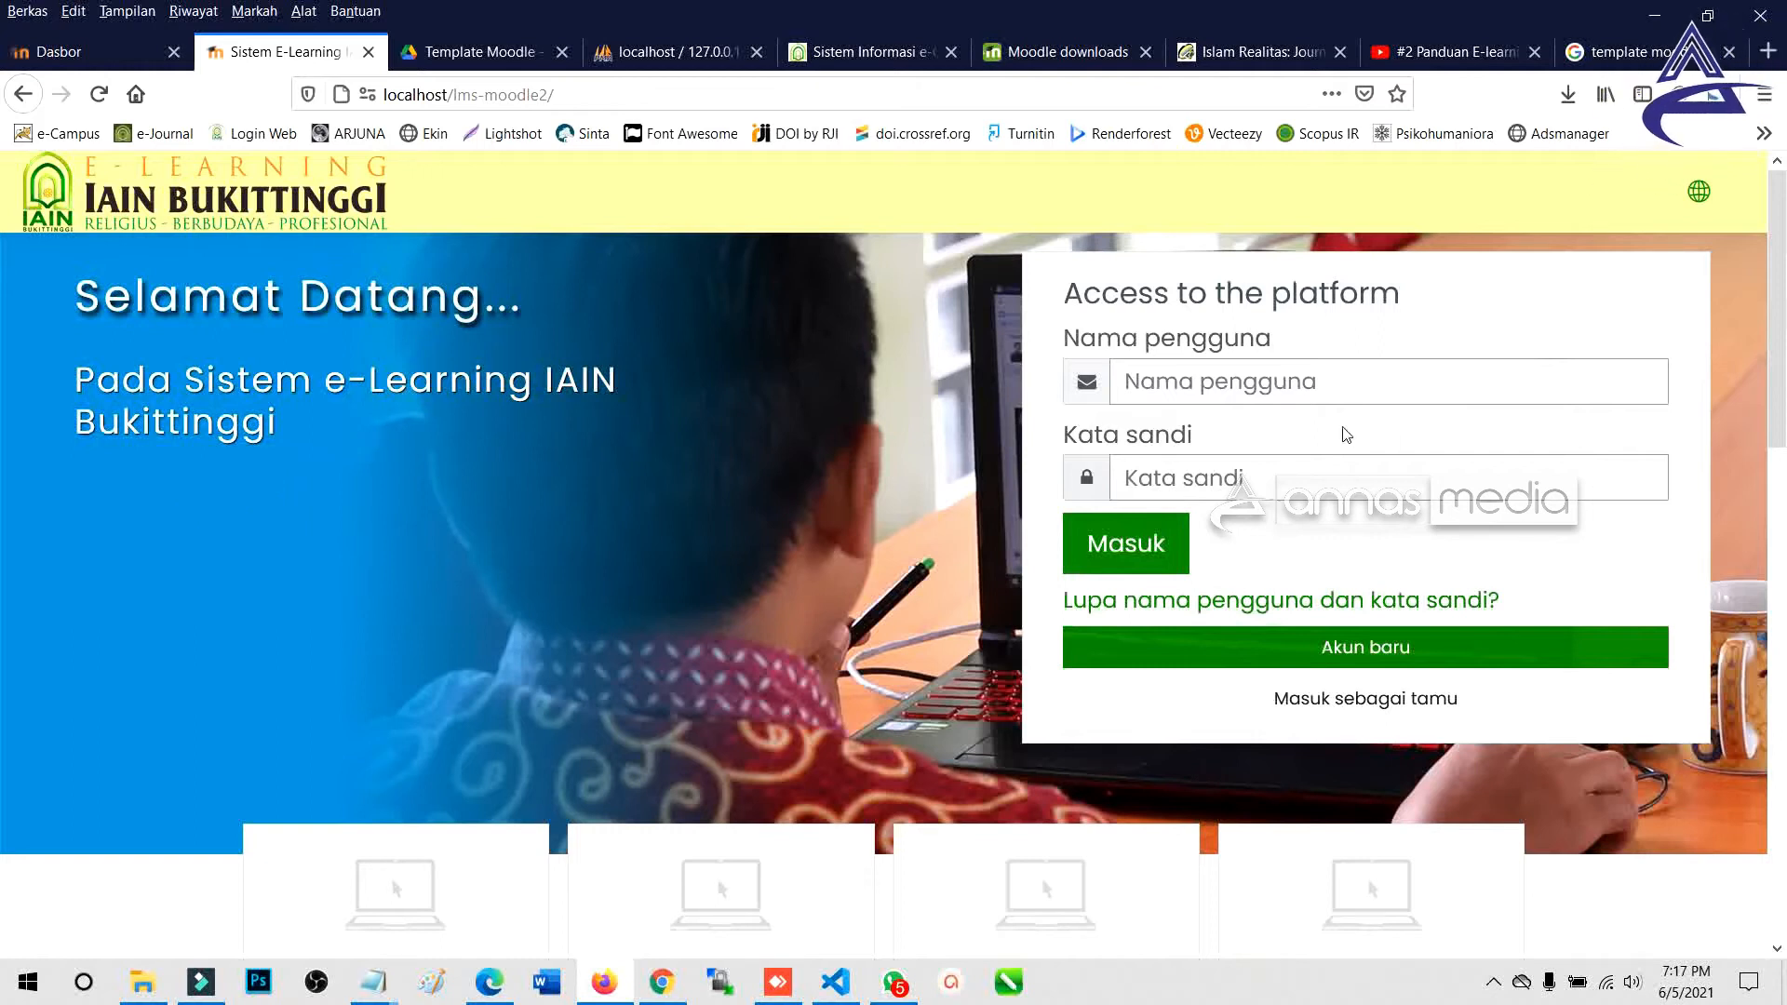
Switch to the Template Moodle Drive folder and select moodle-theme_trema-master.zip.
click(1275, 392)
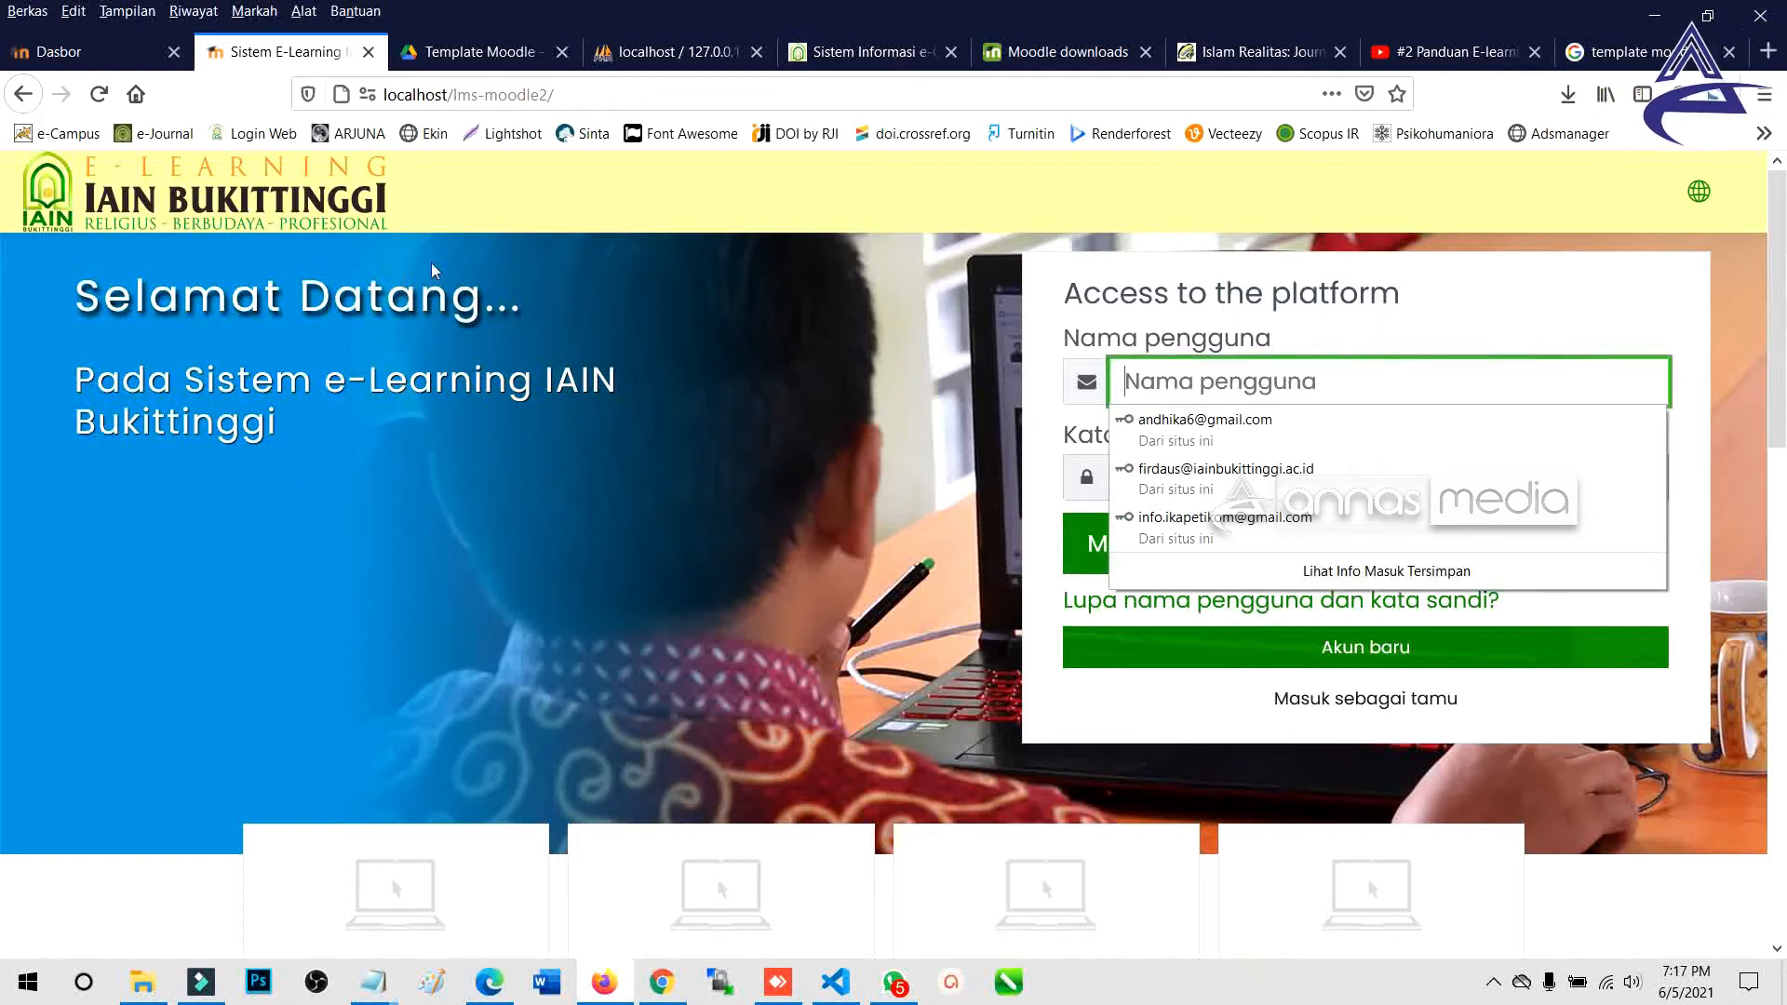
click(755, 482)
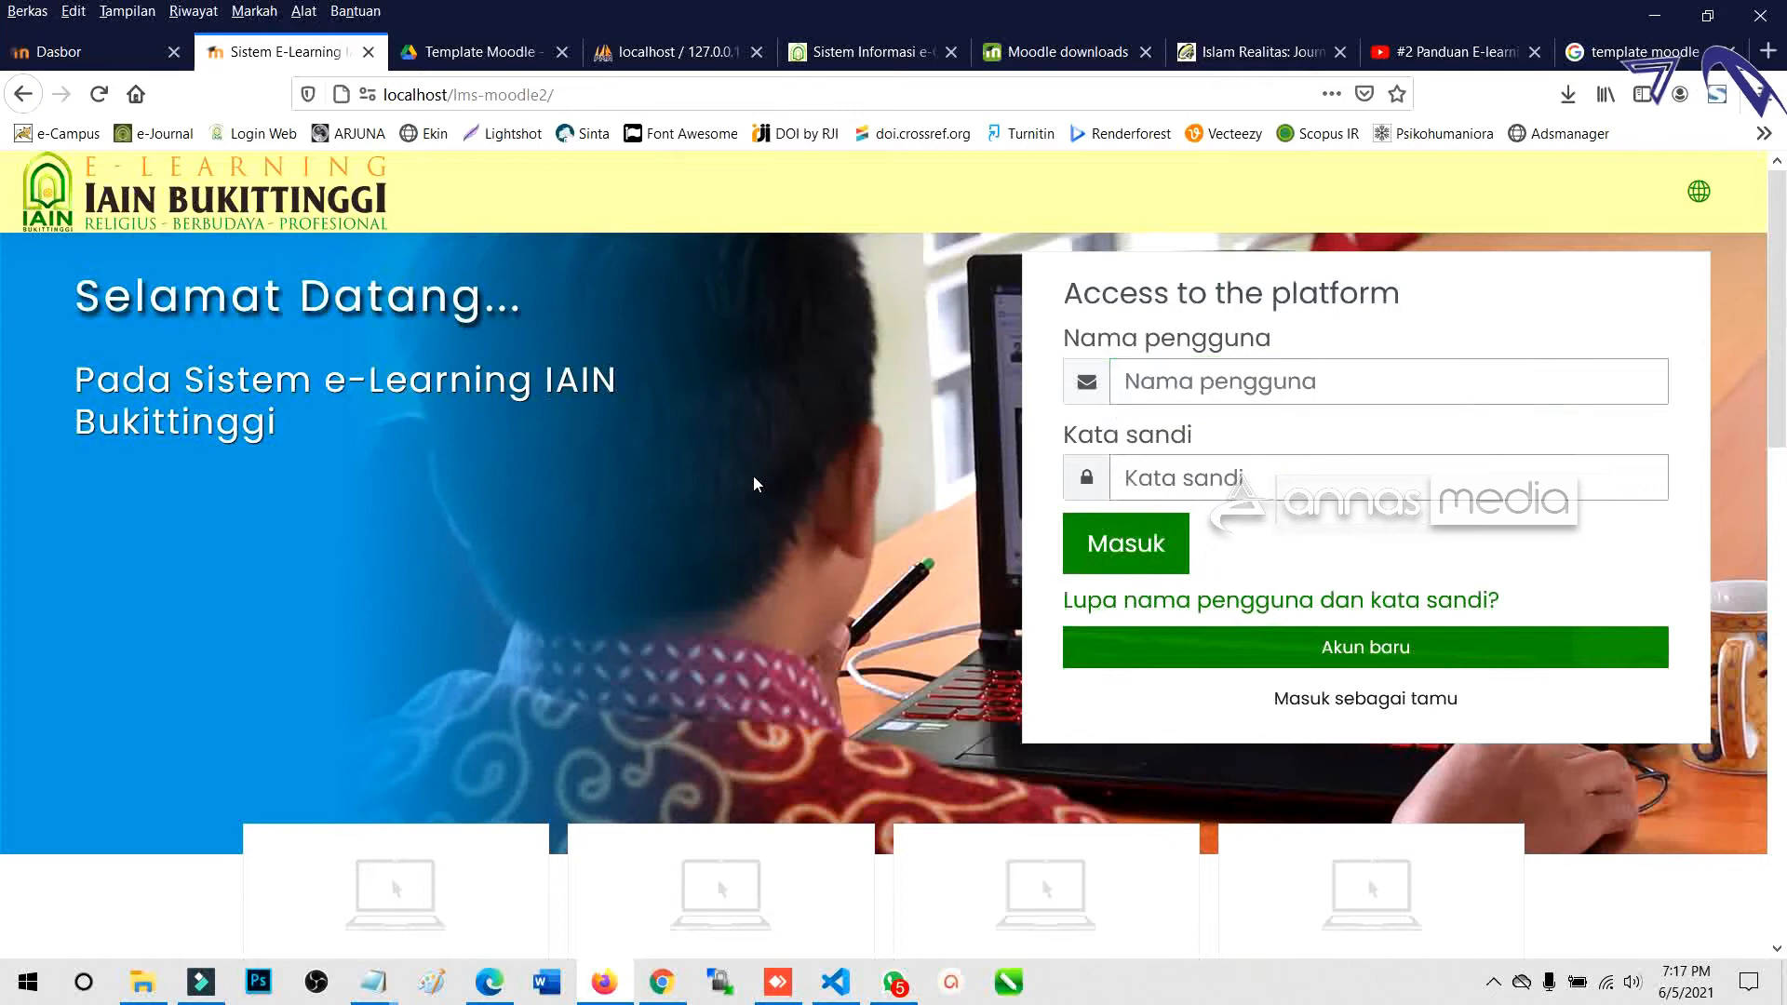
click(510, 55)
click(616, 598)
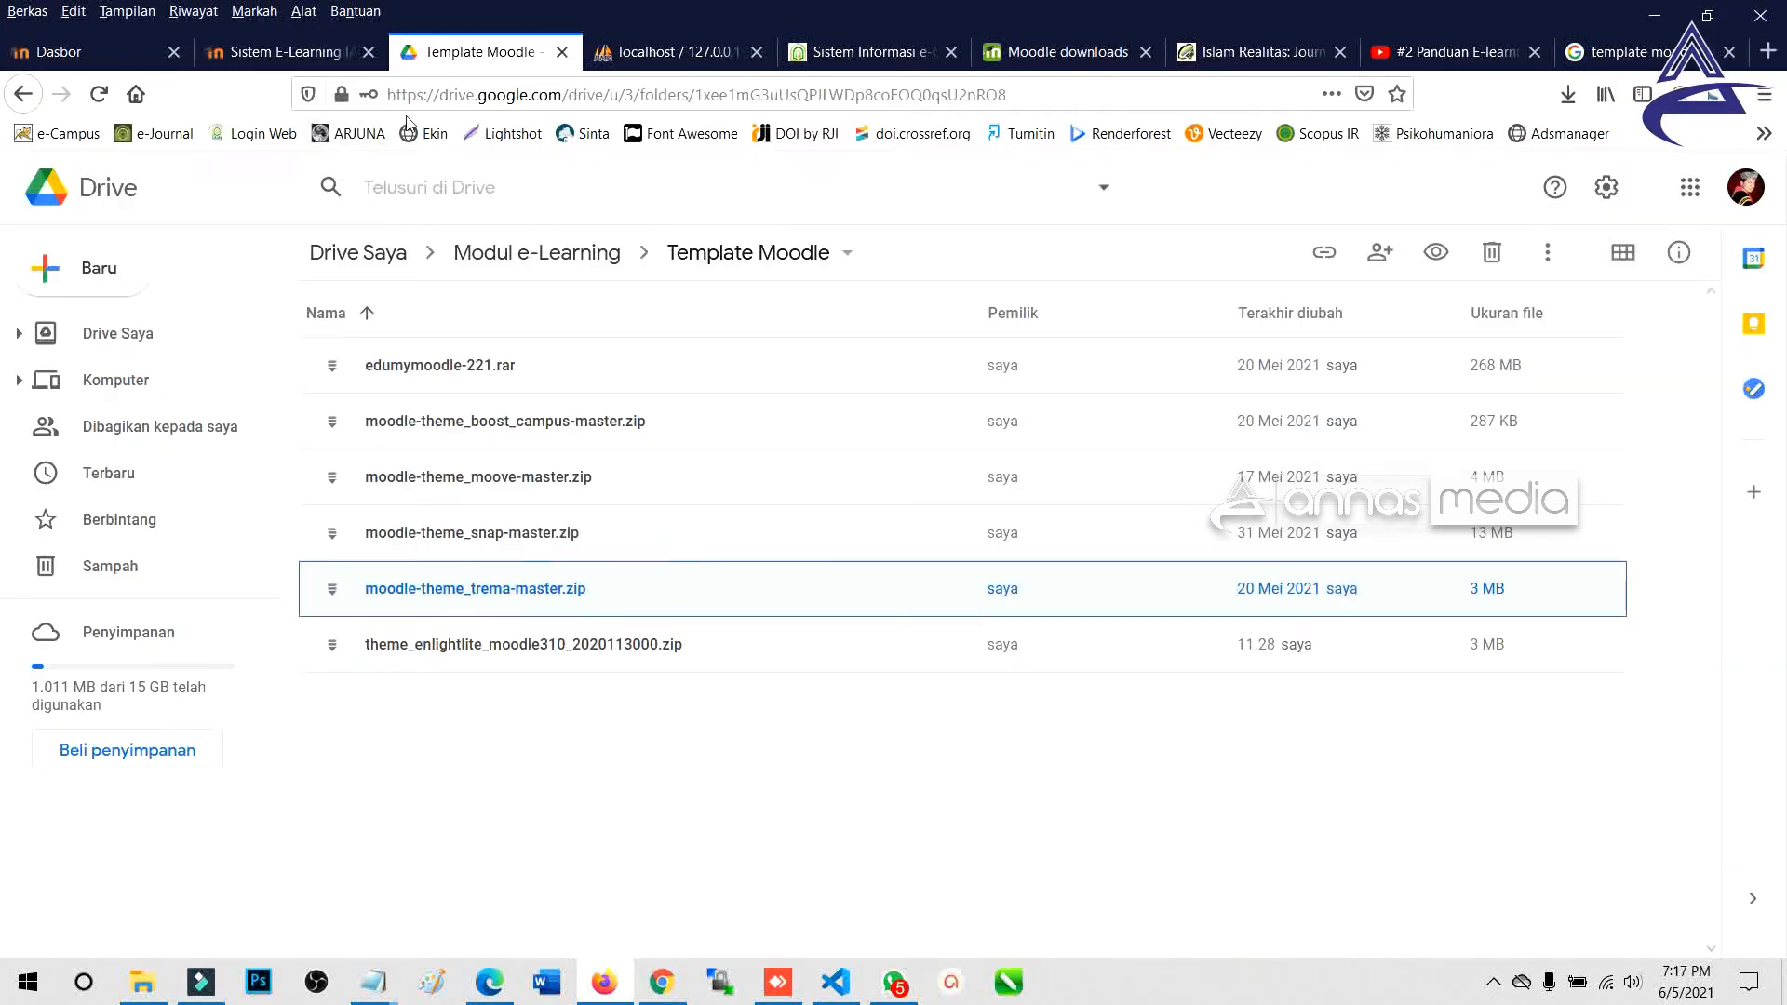
Compare the IAIN Bukittinggi login page with the other Moodle site's dashboard.
click(279, 51)
scroll(651, 521, down, 6)
scroll(611, 522, up, 3)
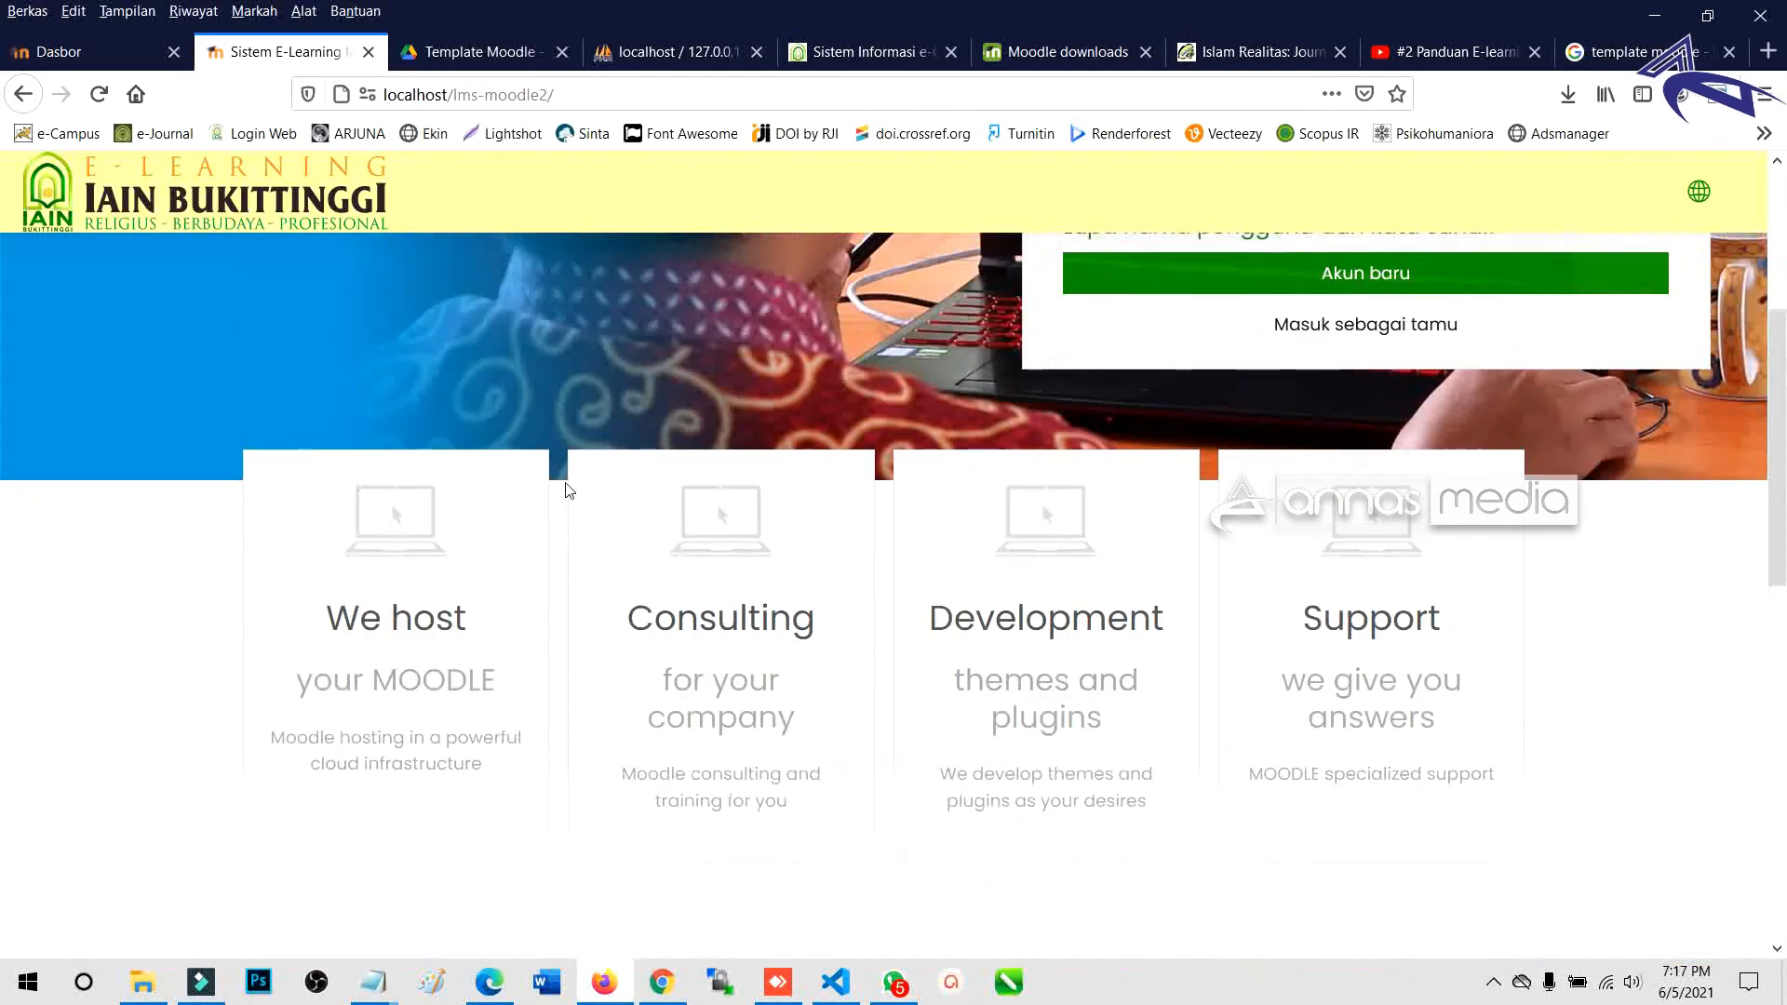
scroll(570, 490, up, 4)
click(98, 56)
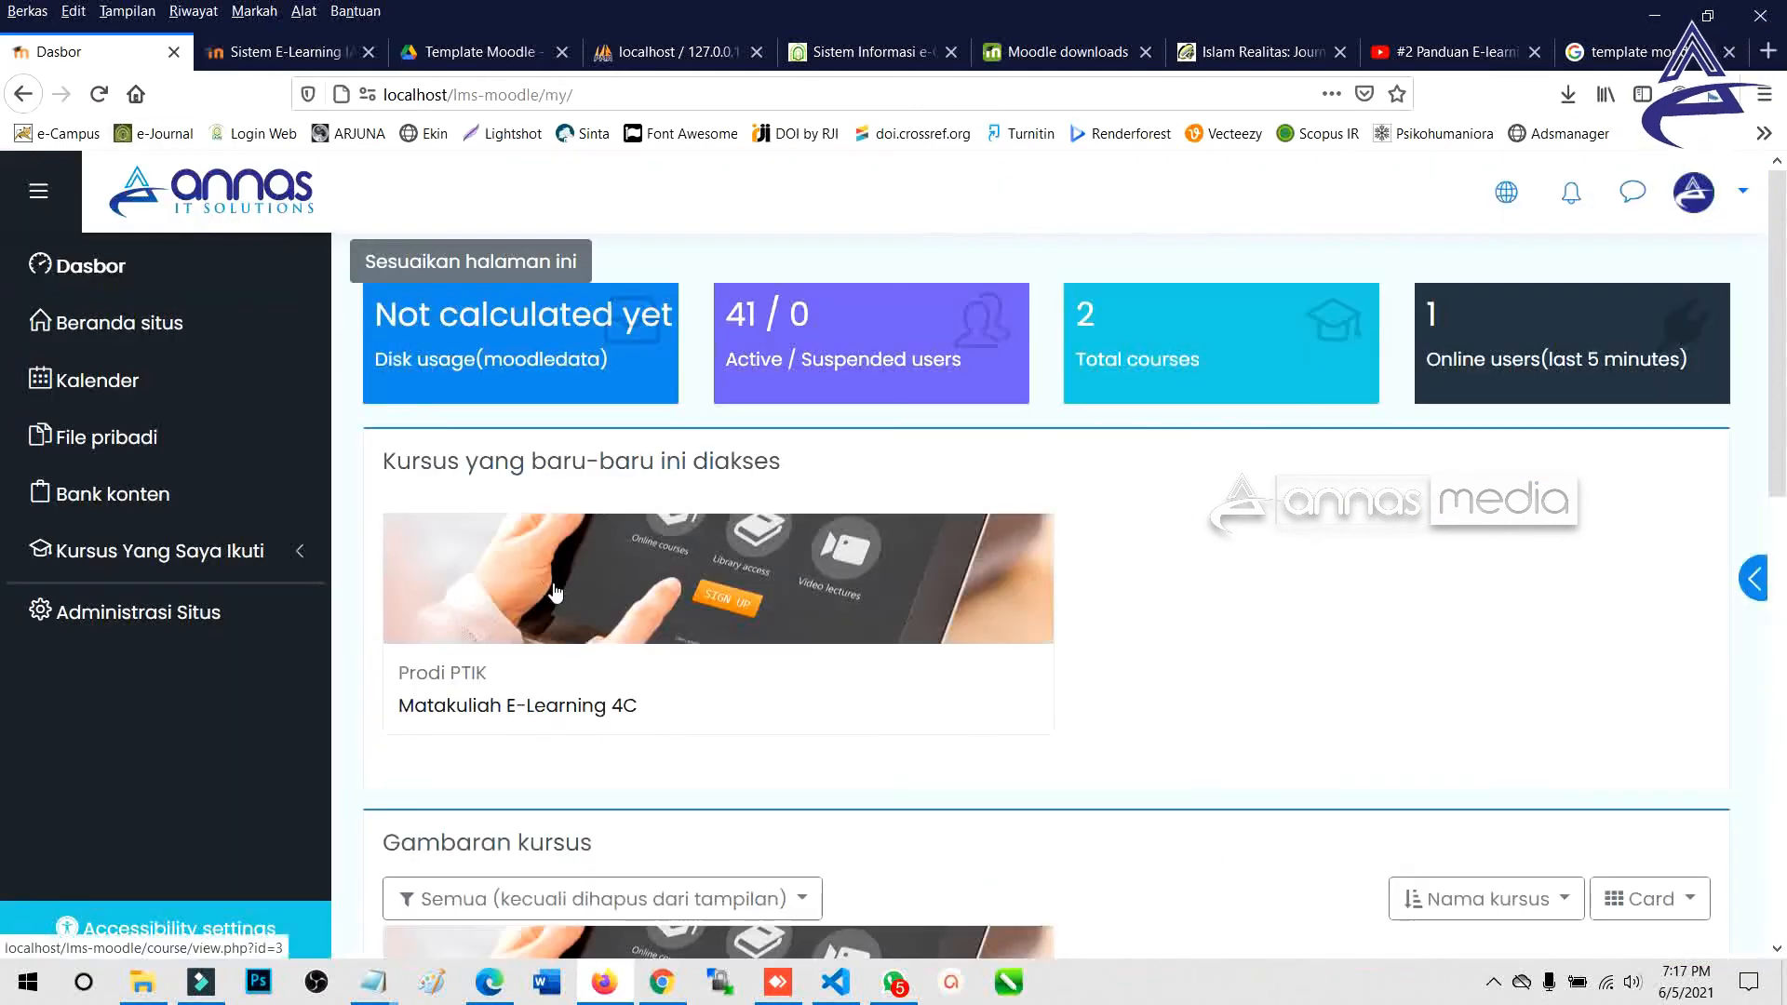
scroll(556, 592, down, 2)
click(259, 53)
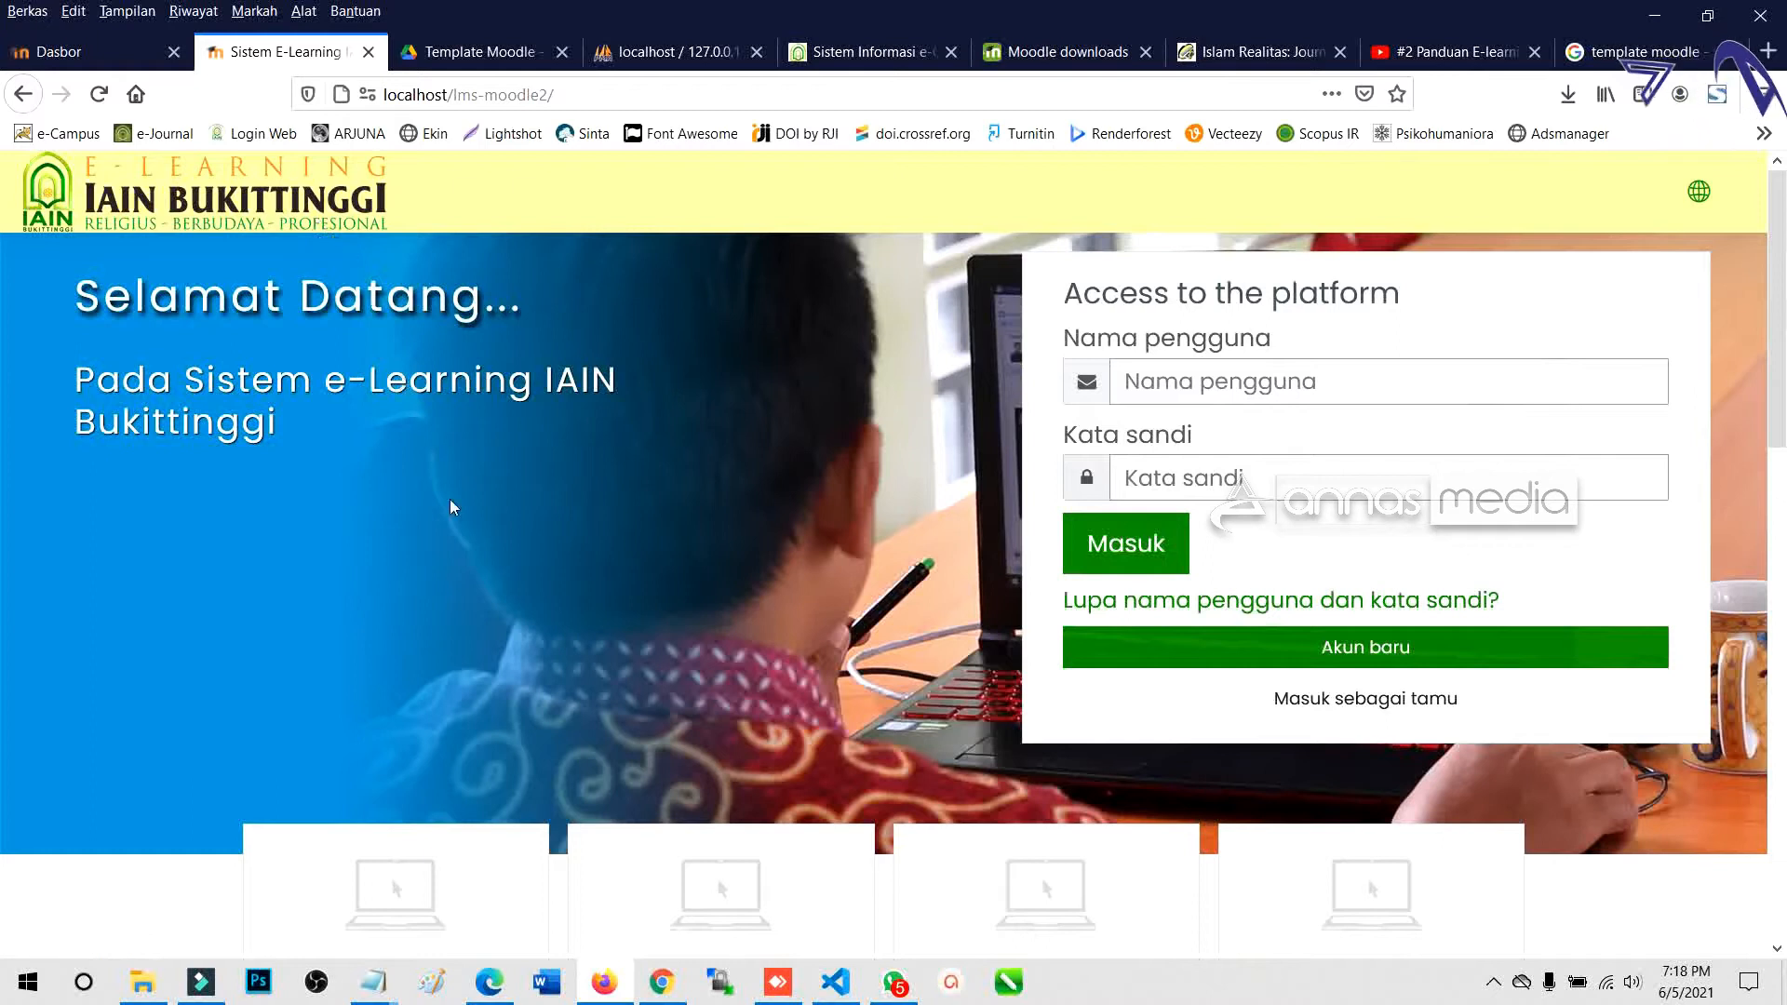
scroll(605, 522, down, 3)
scroll(602, 499, up, 3)
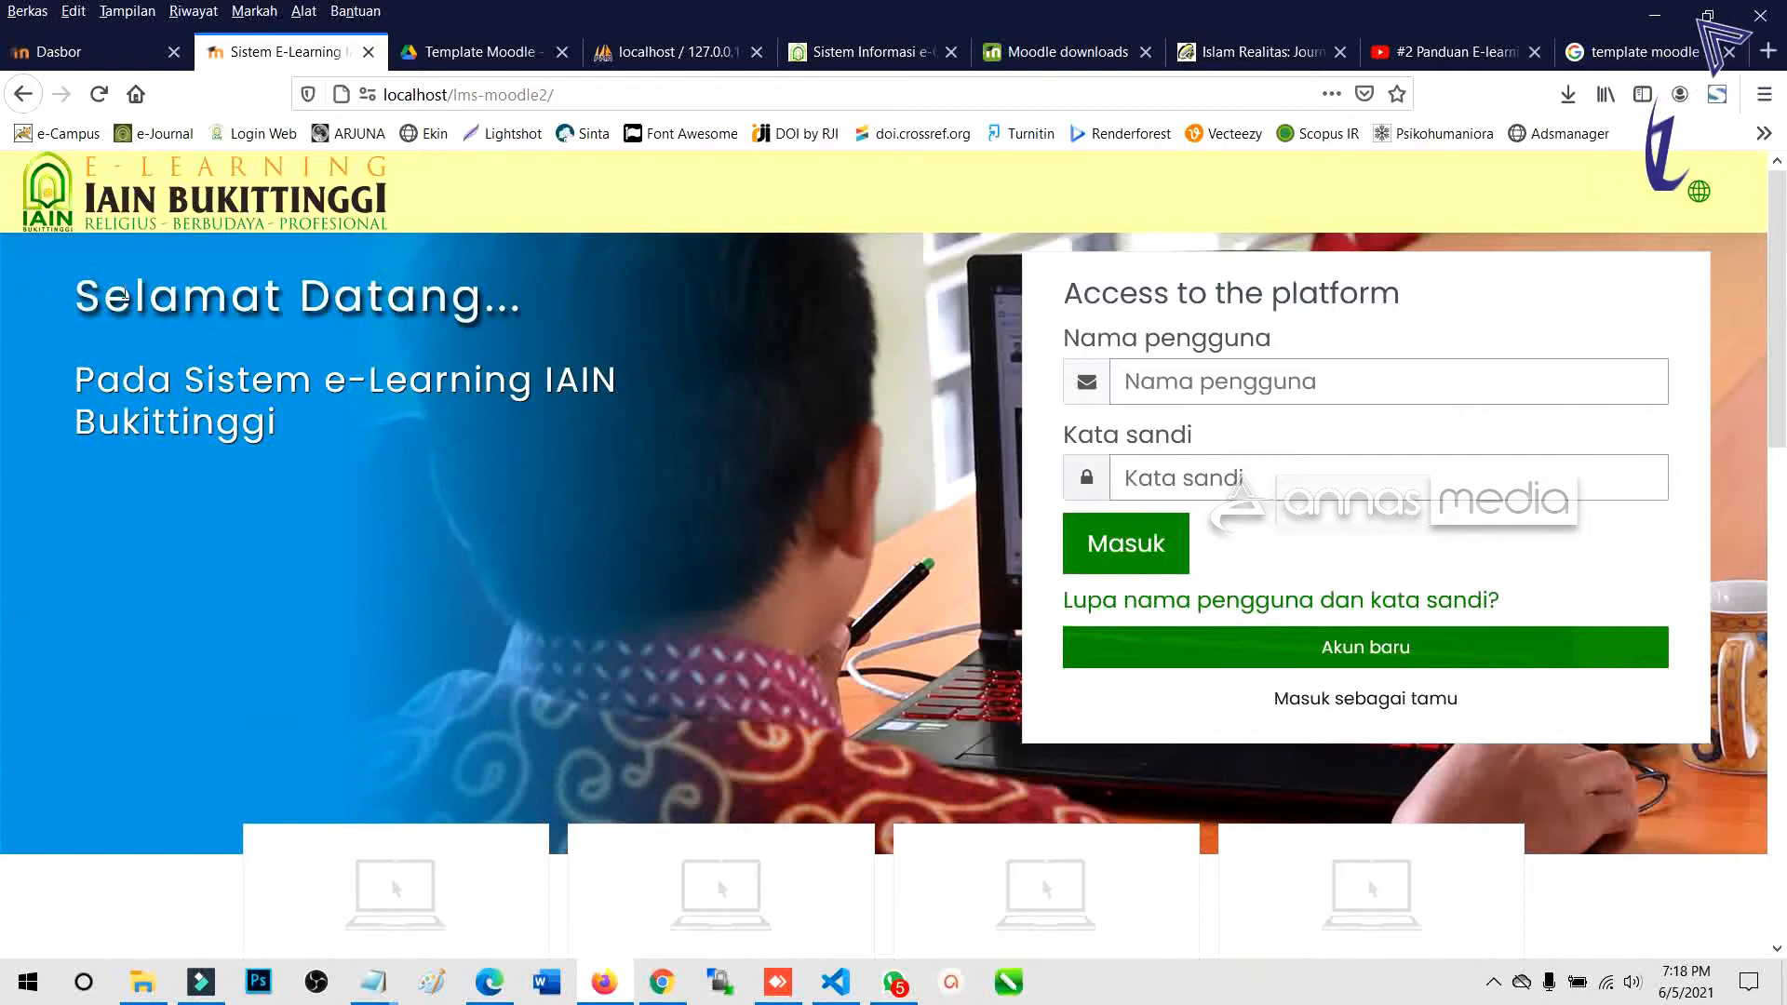
Check the snap and moove theme zips in Drive, then return to the Moodle login page.
click(480, 52)
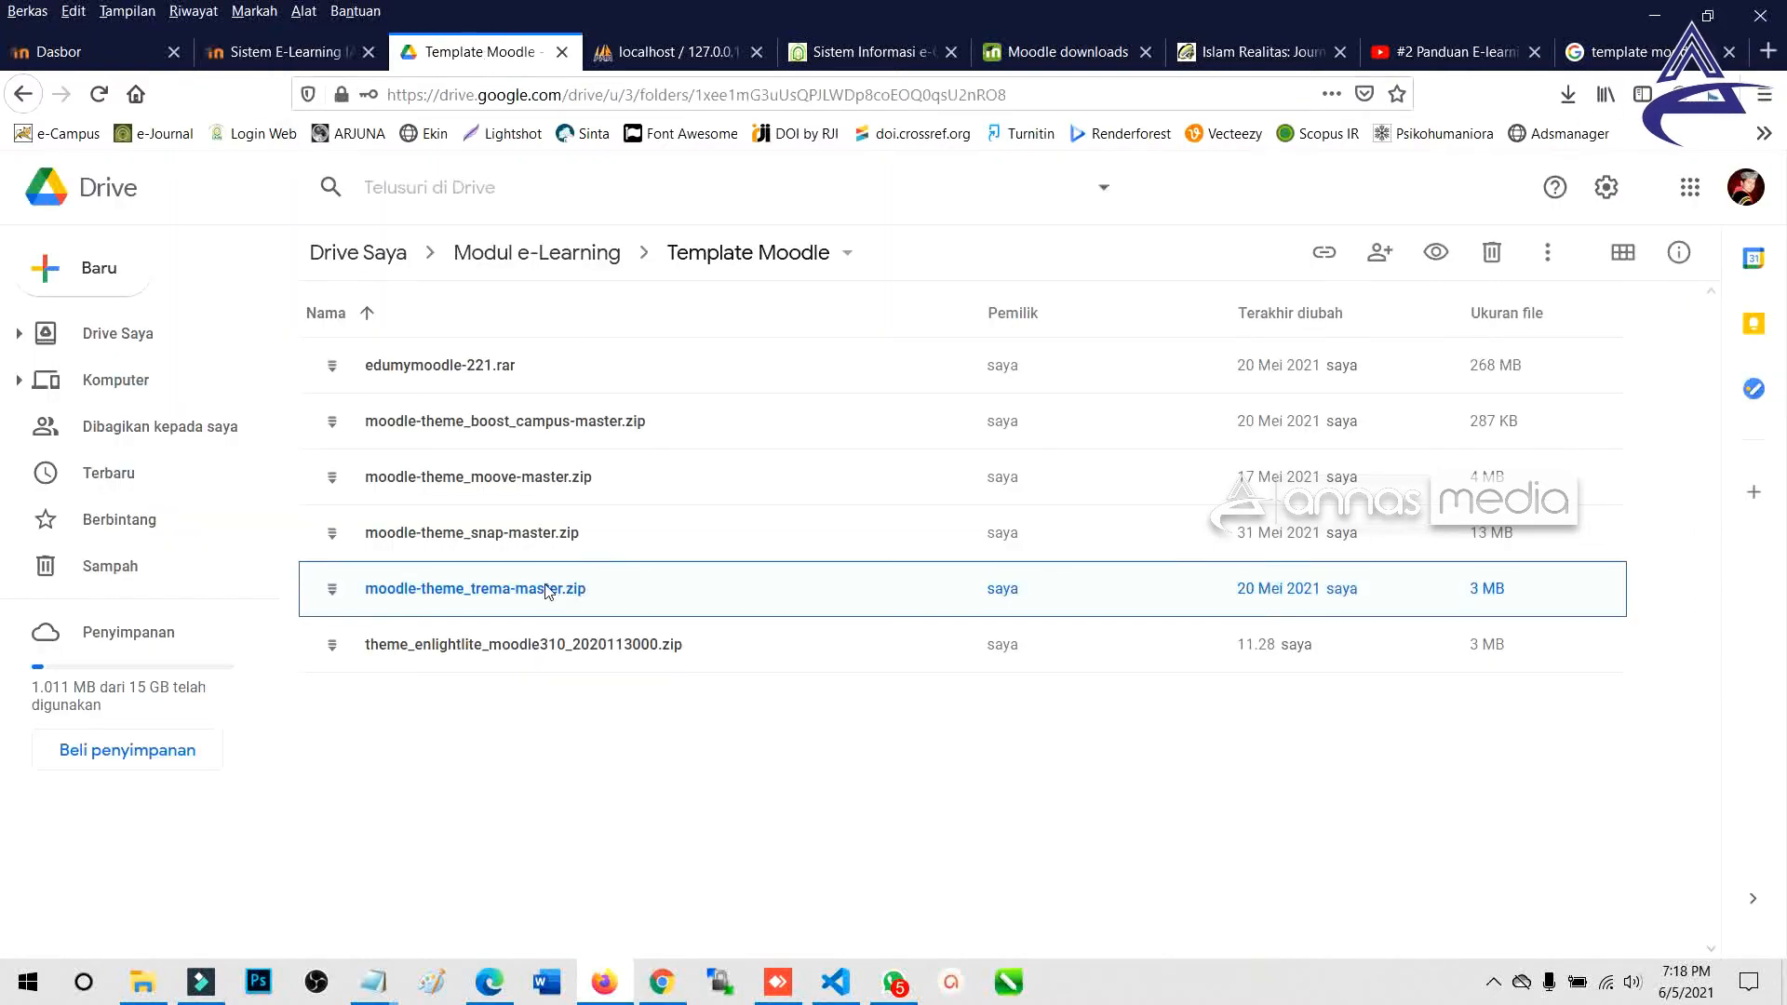
click(555, 540)
click(555, 491)
click(279, 52)
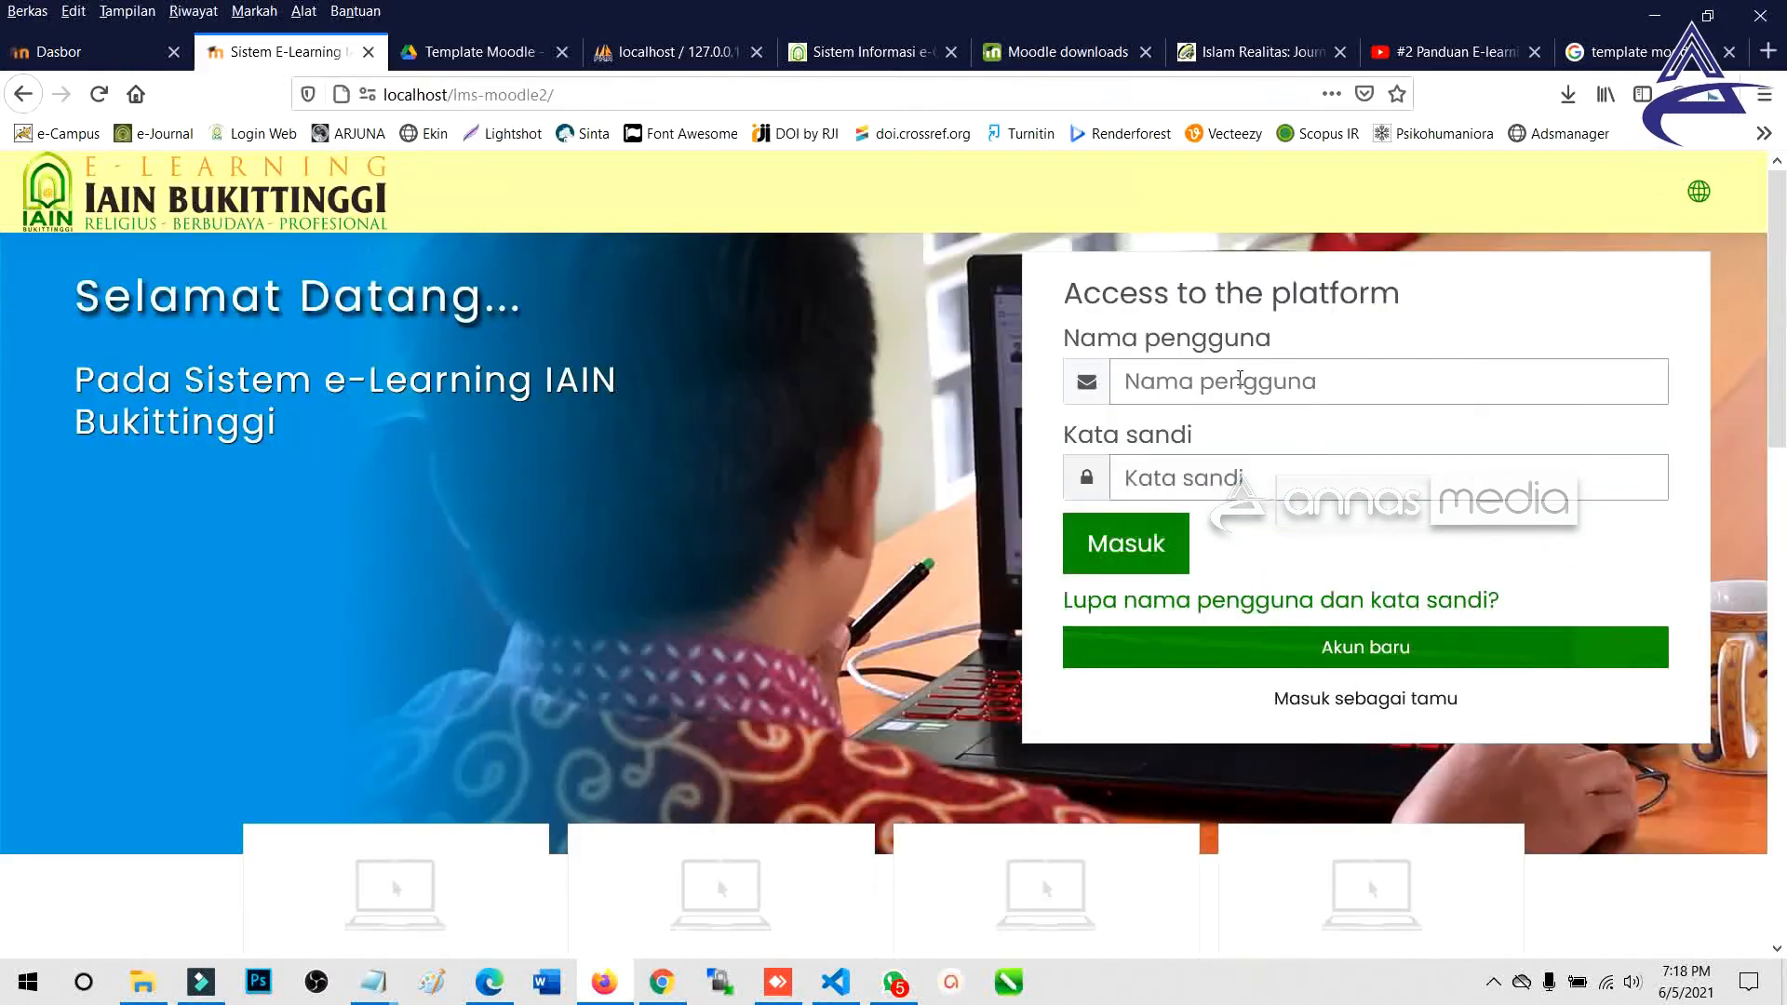
Enter the administrator username and password on the login form and sign in.
click(1209, 385)
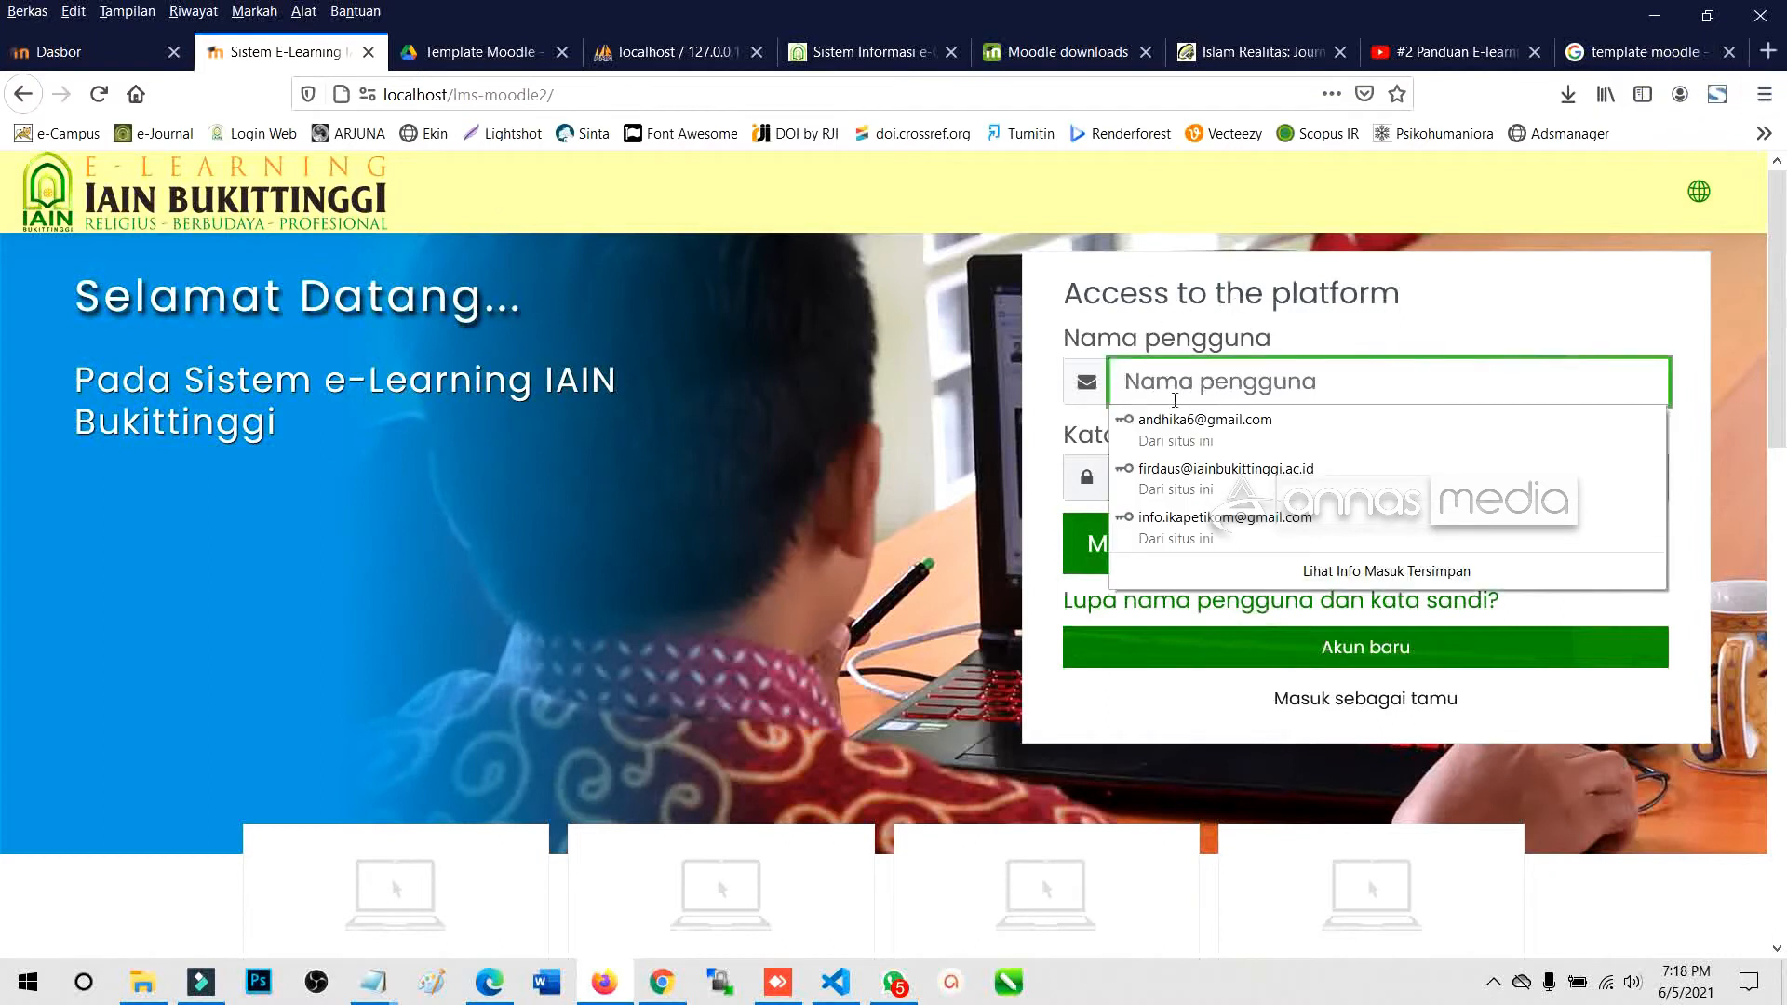
key(ctrl+v)
key(ctrl+z)
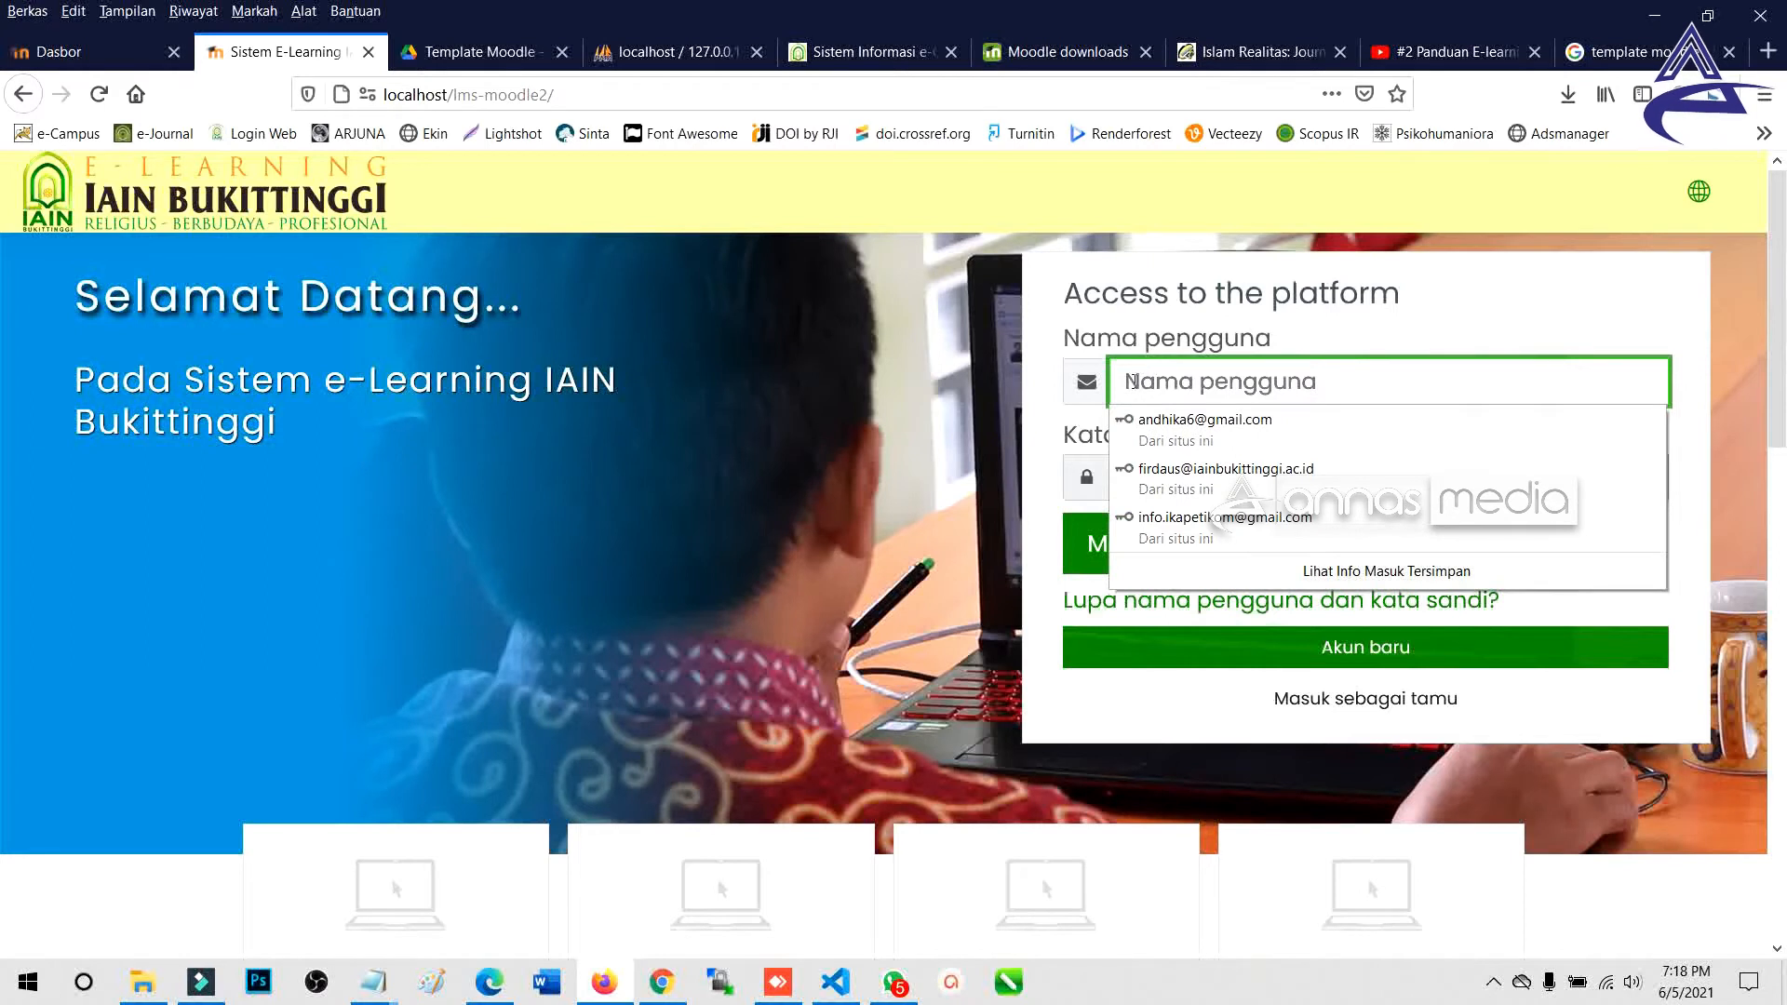
click(953, 510)
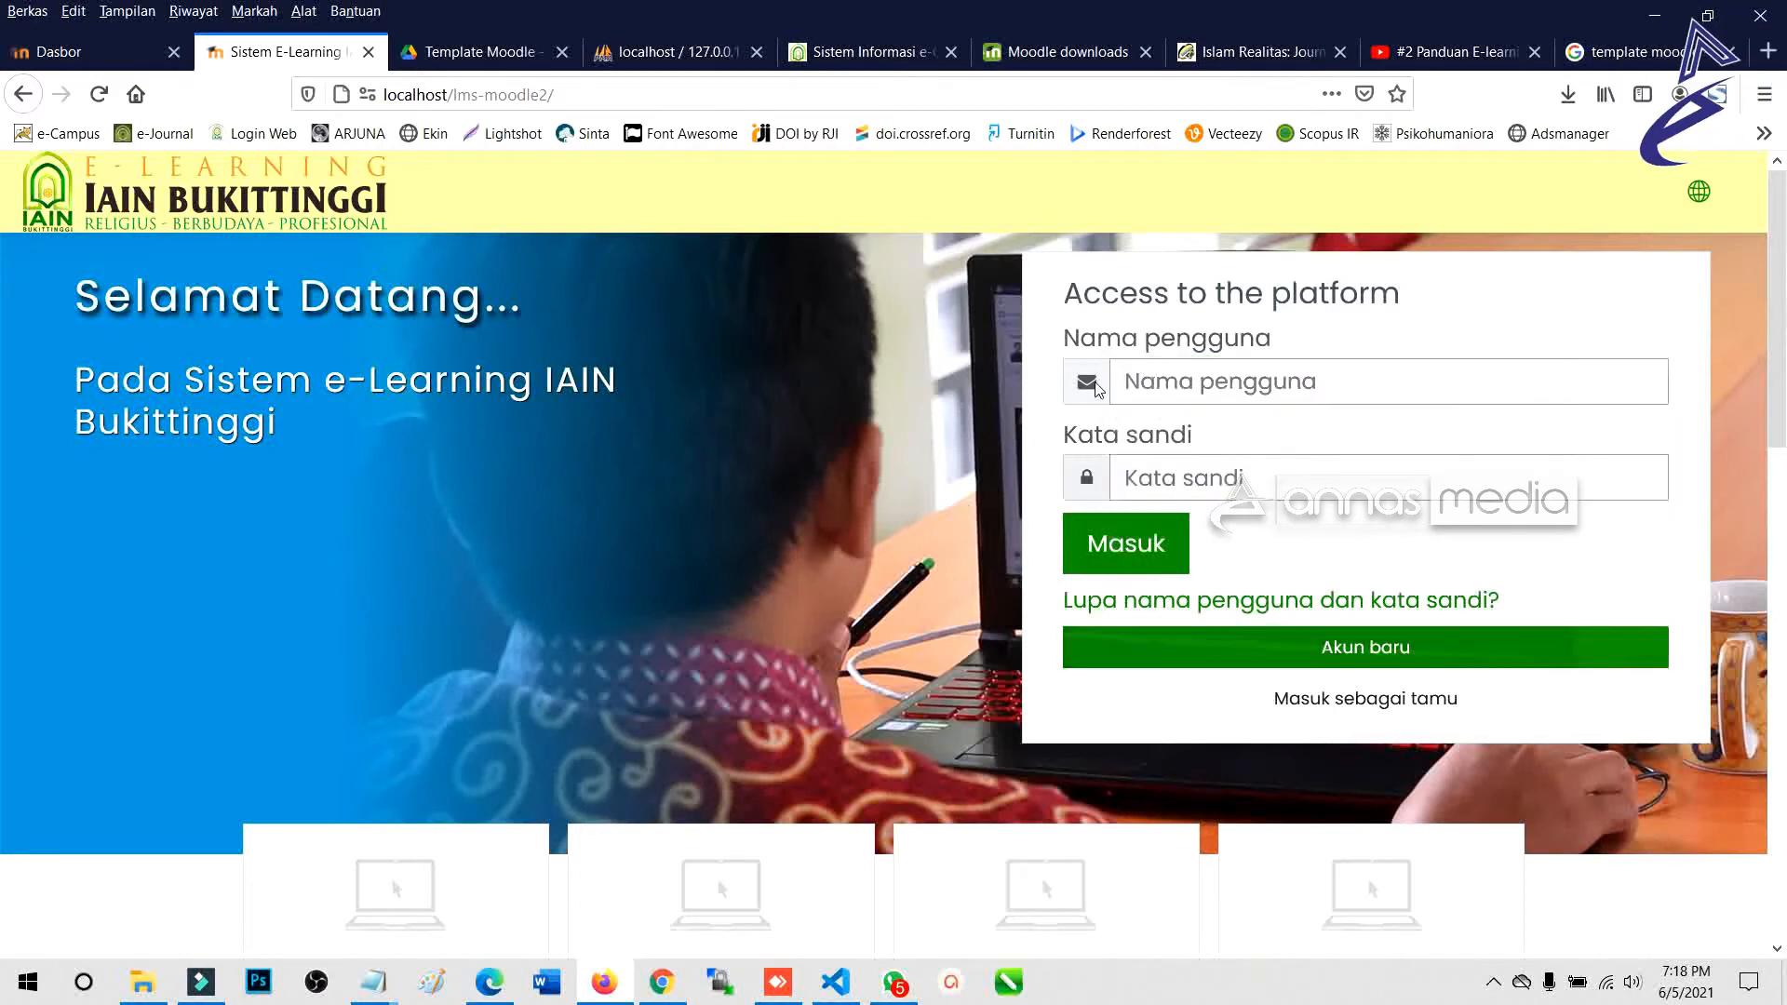
click(1157, 389)
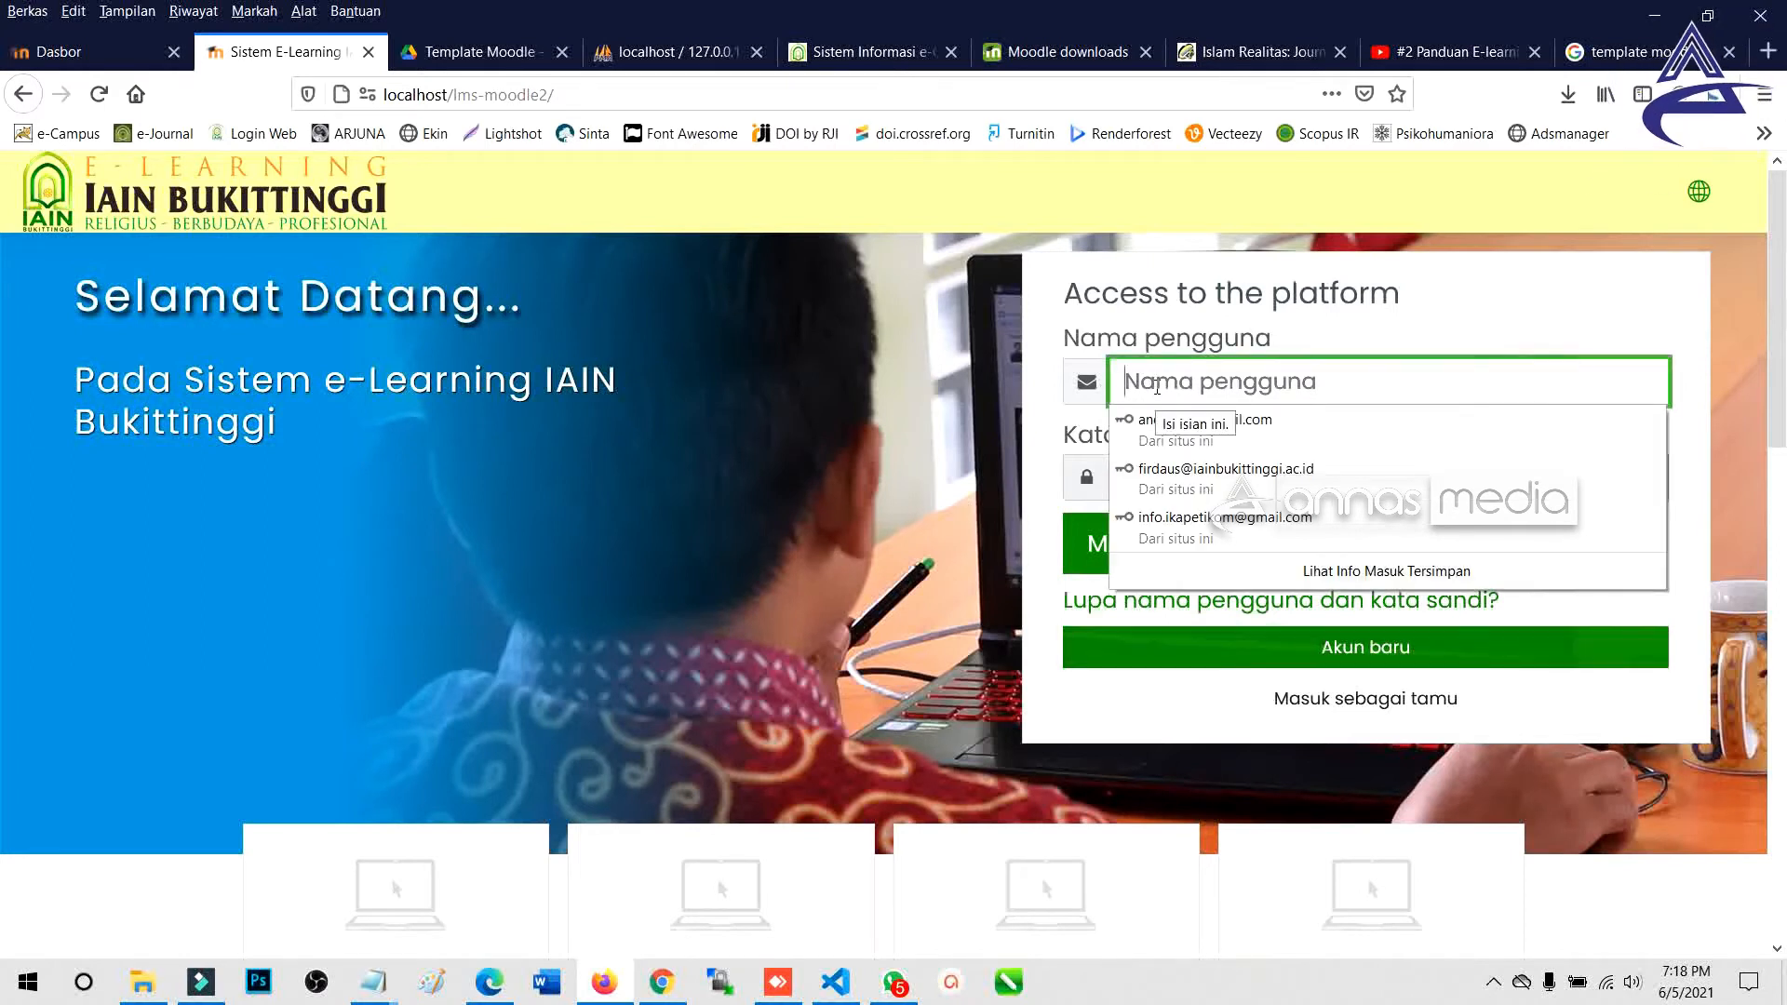
text(f1rdaus)
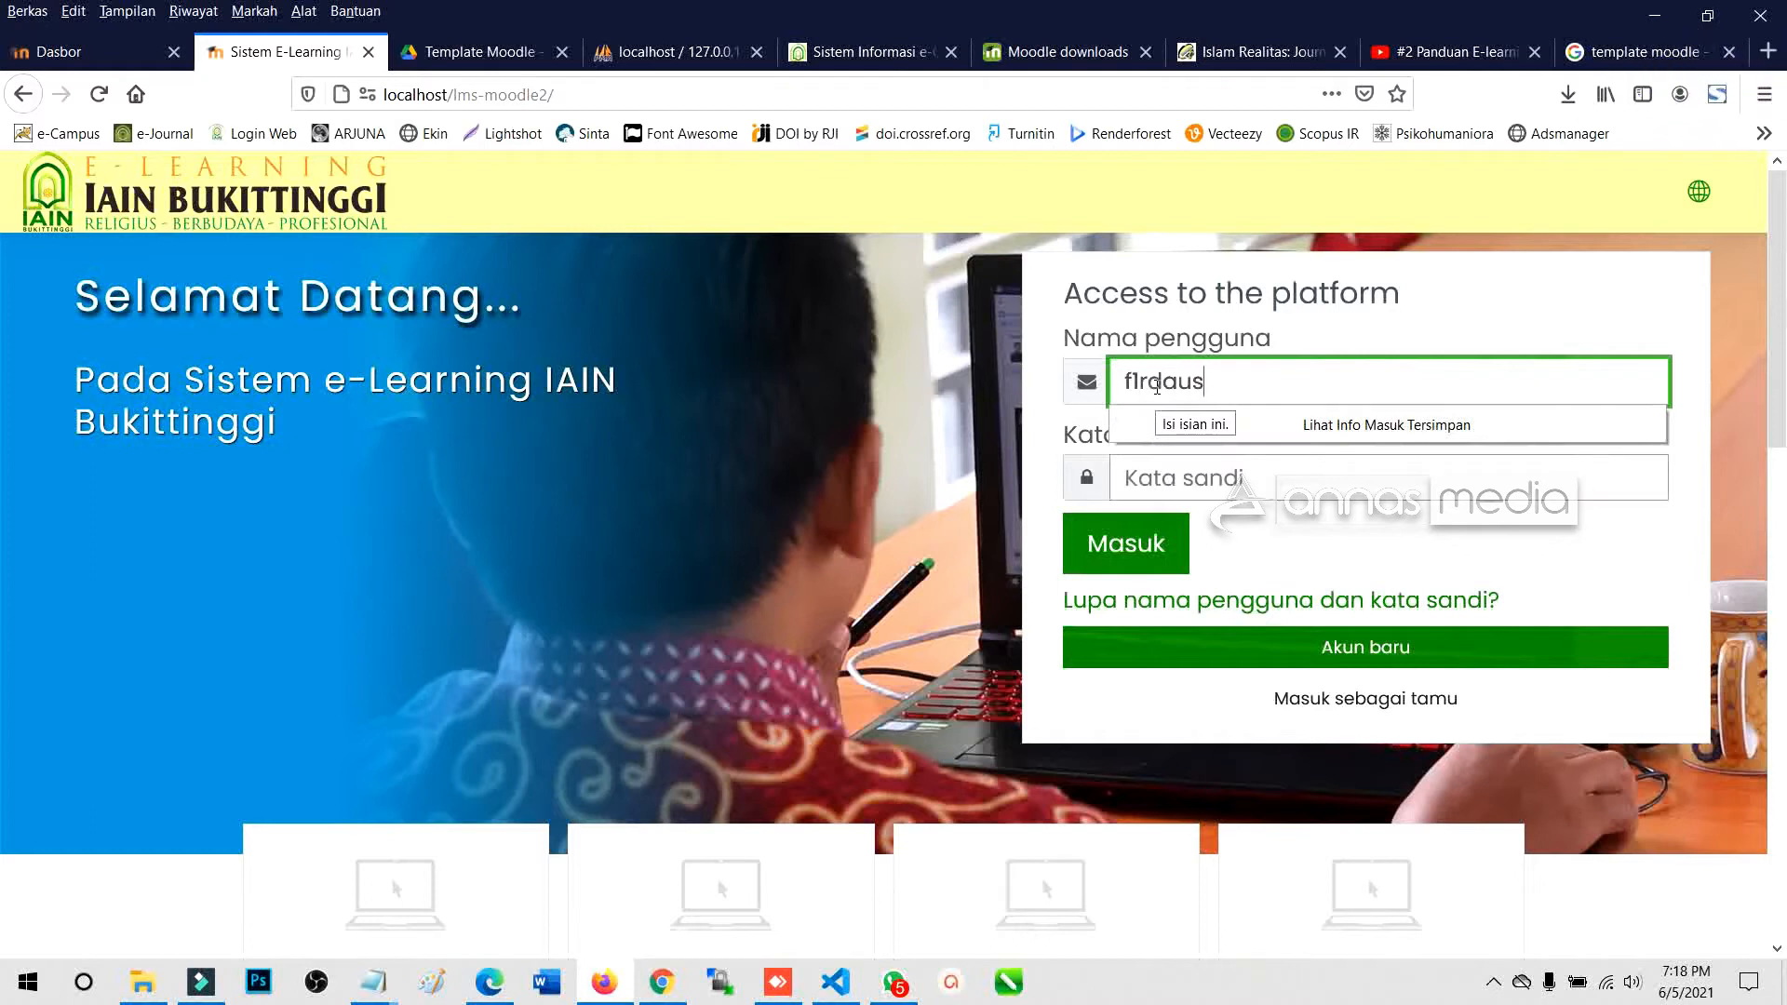
double_click(1157, 387)
click(1187, 455)
text(*******)
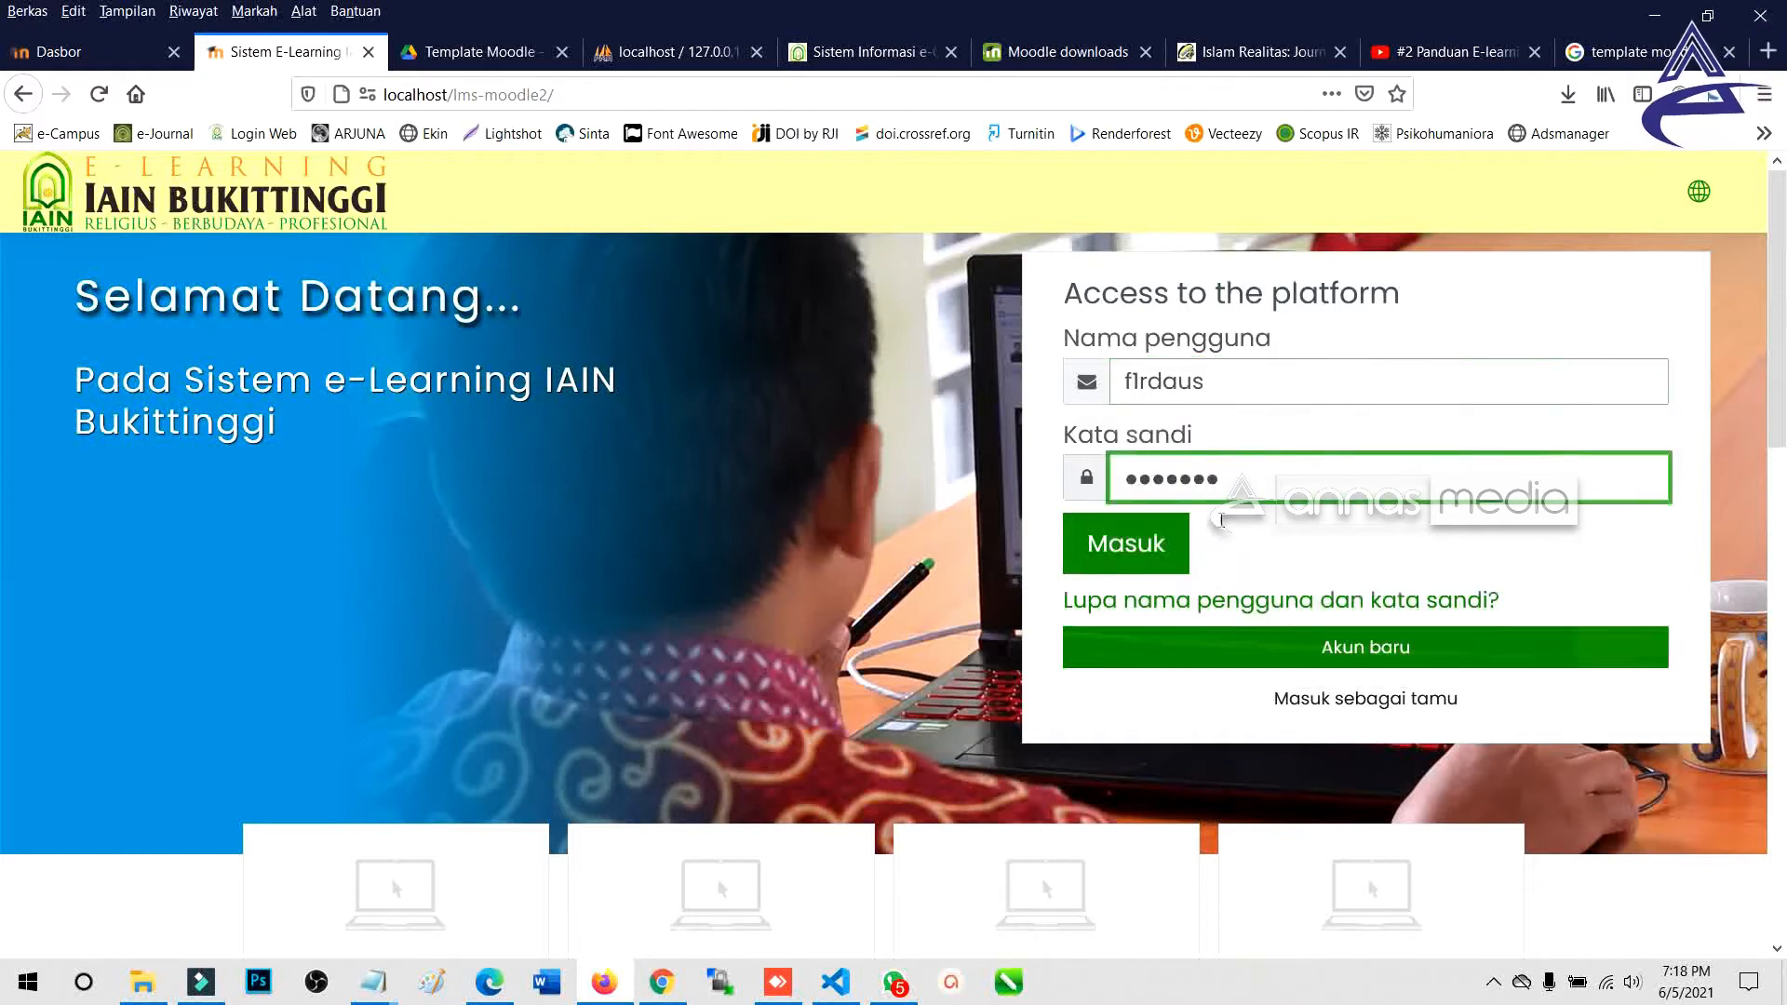
click(1171, 528)
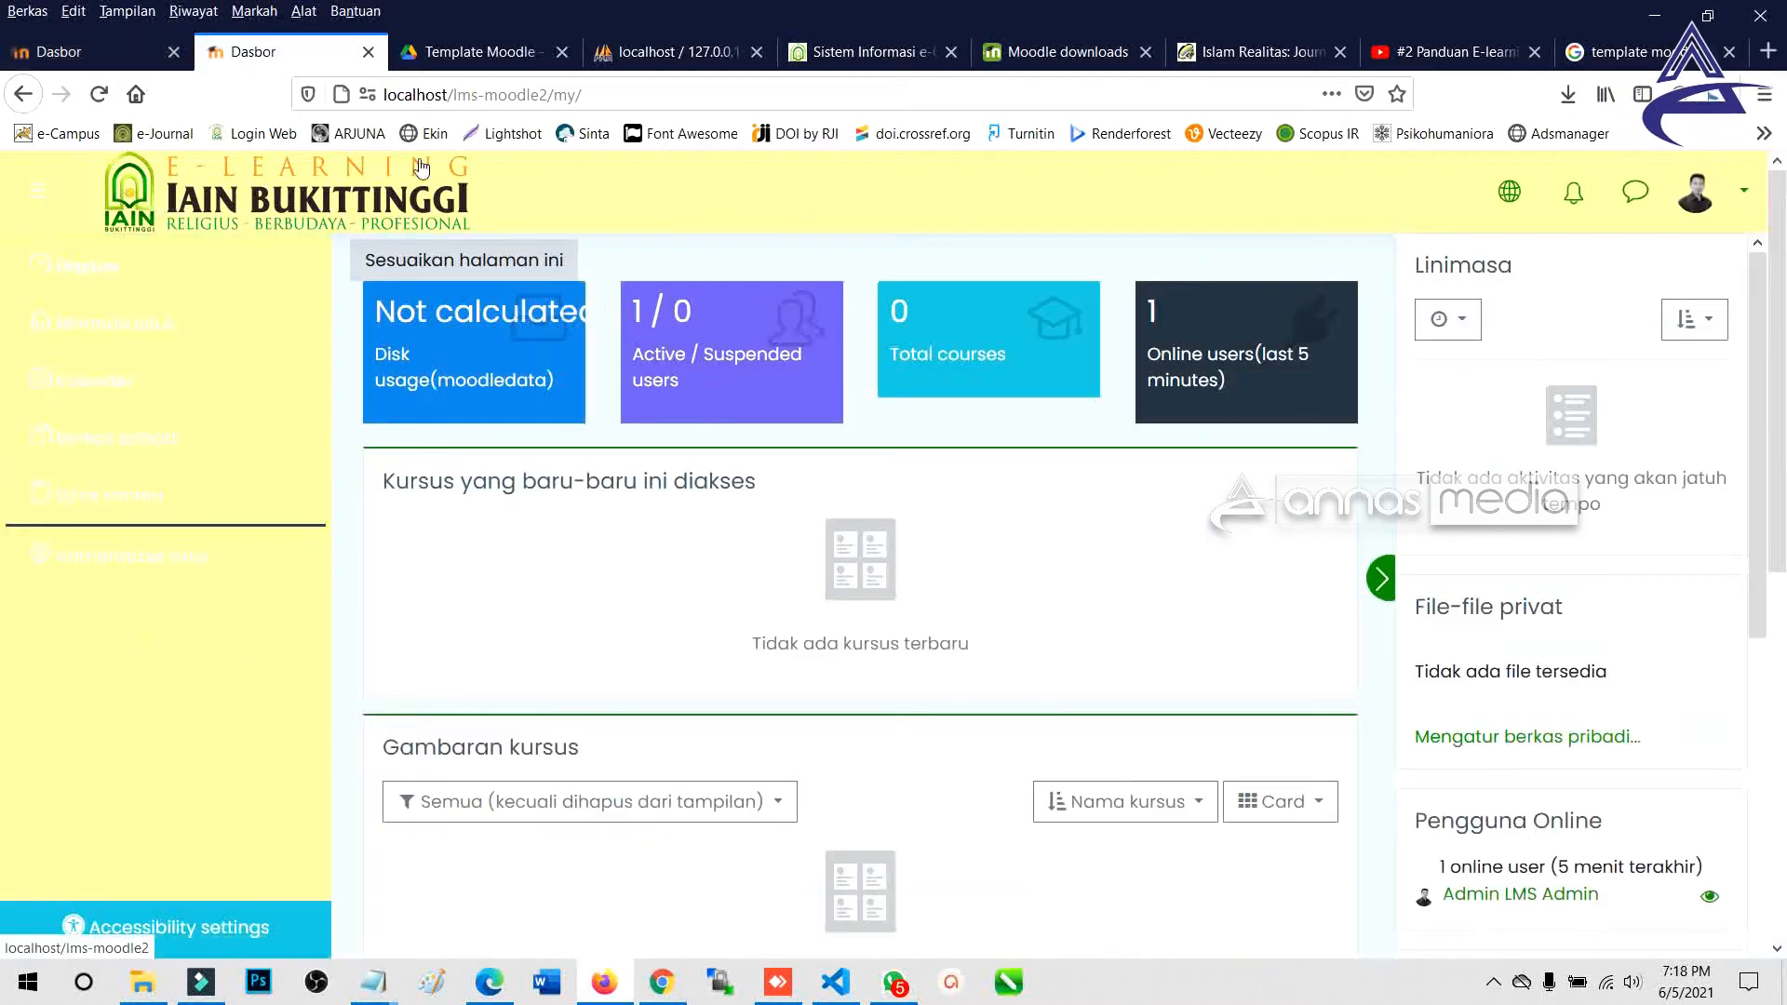
Open Administrasi situs and show the Tampilan appearance category.
click(191, 573)
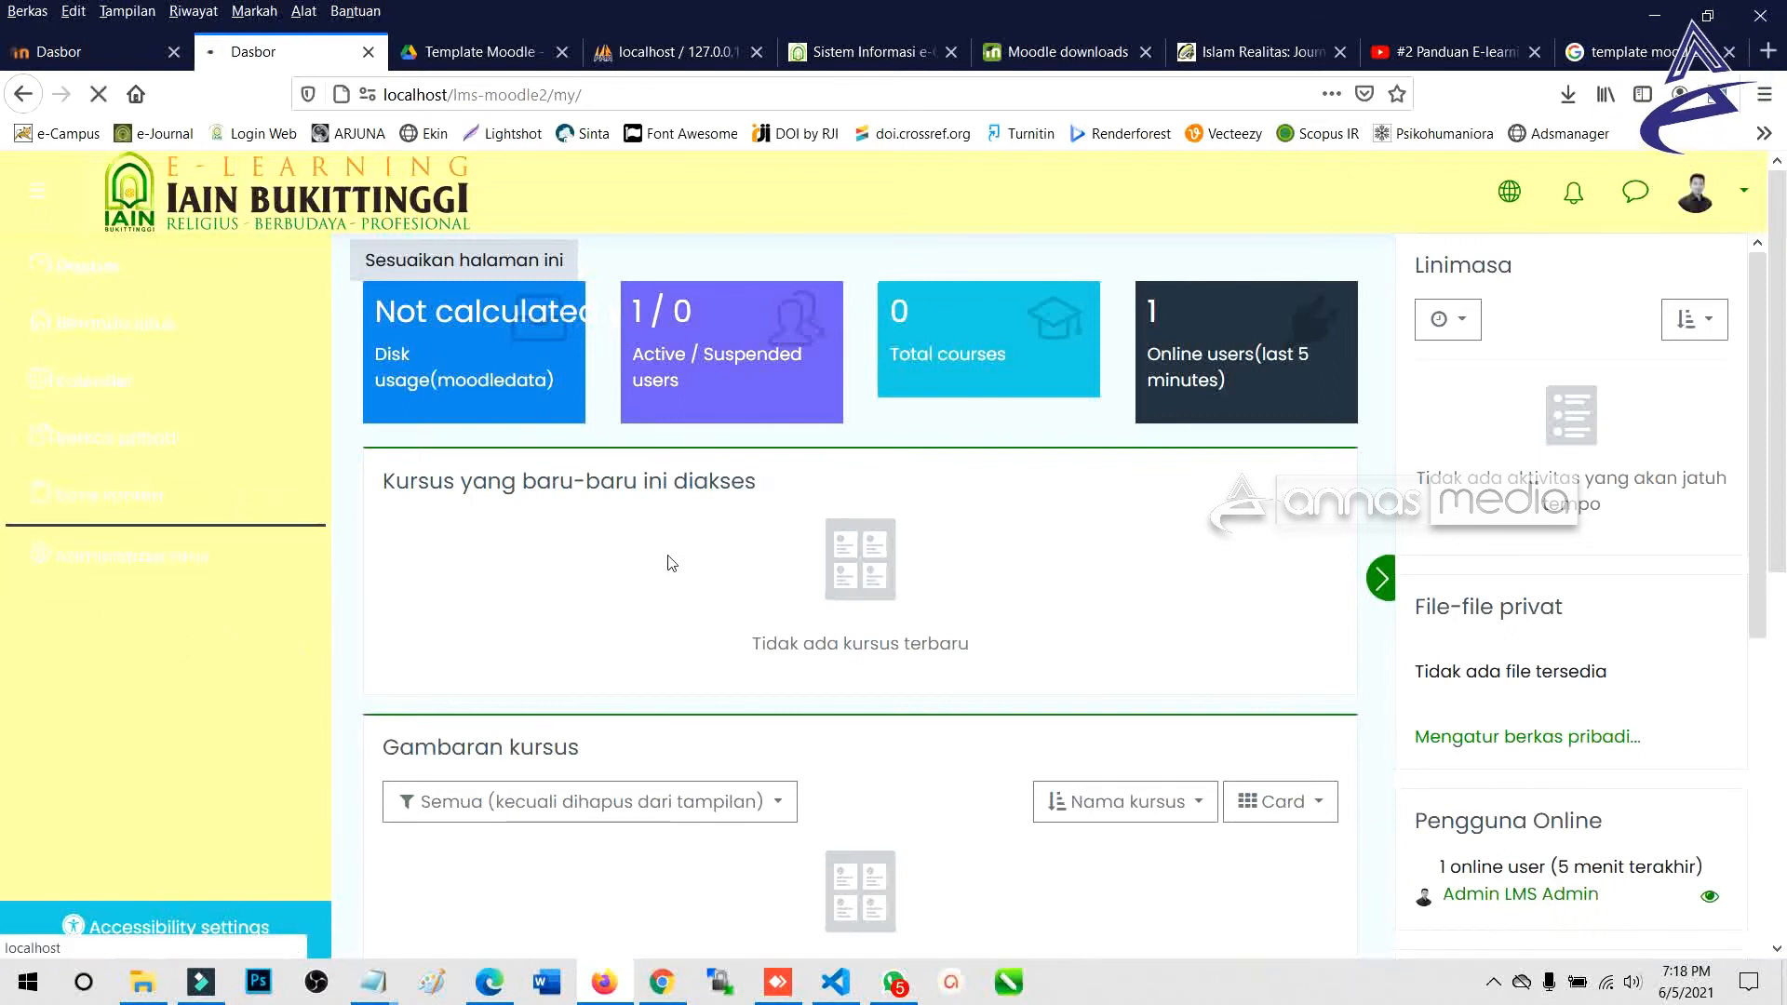
scroll(957, 550, down, 3)
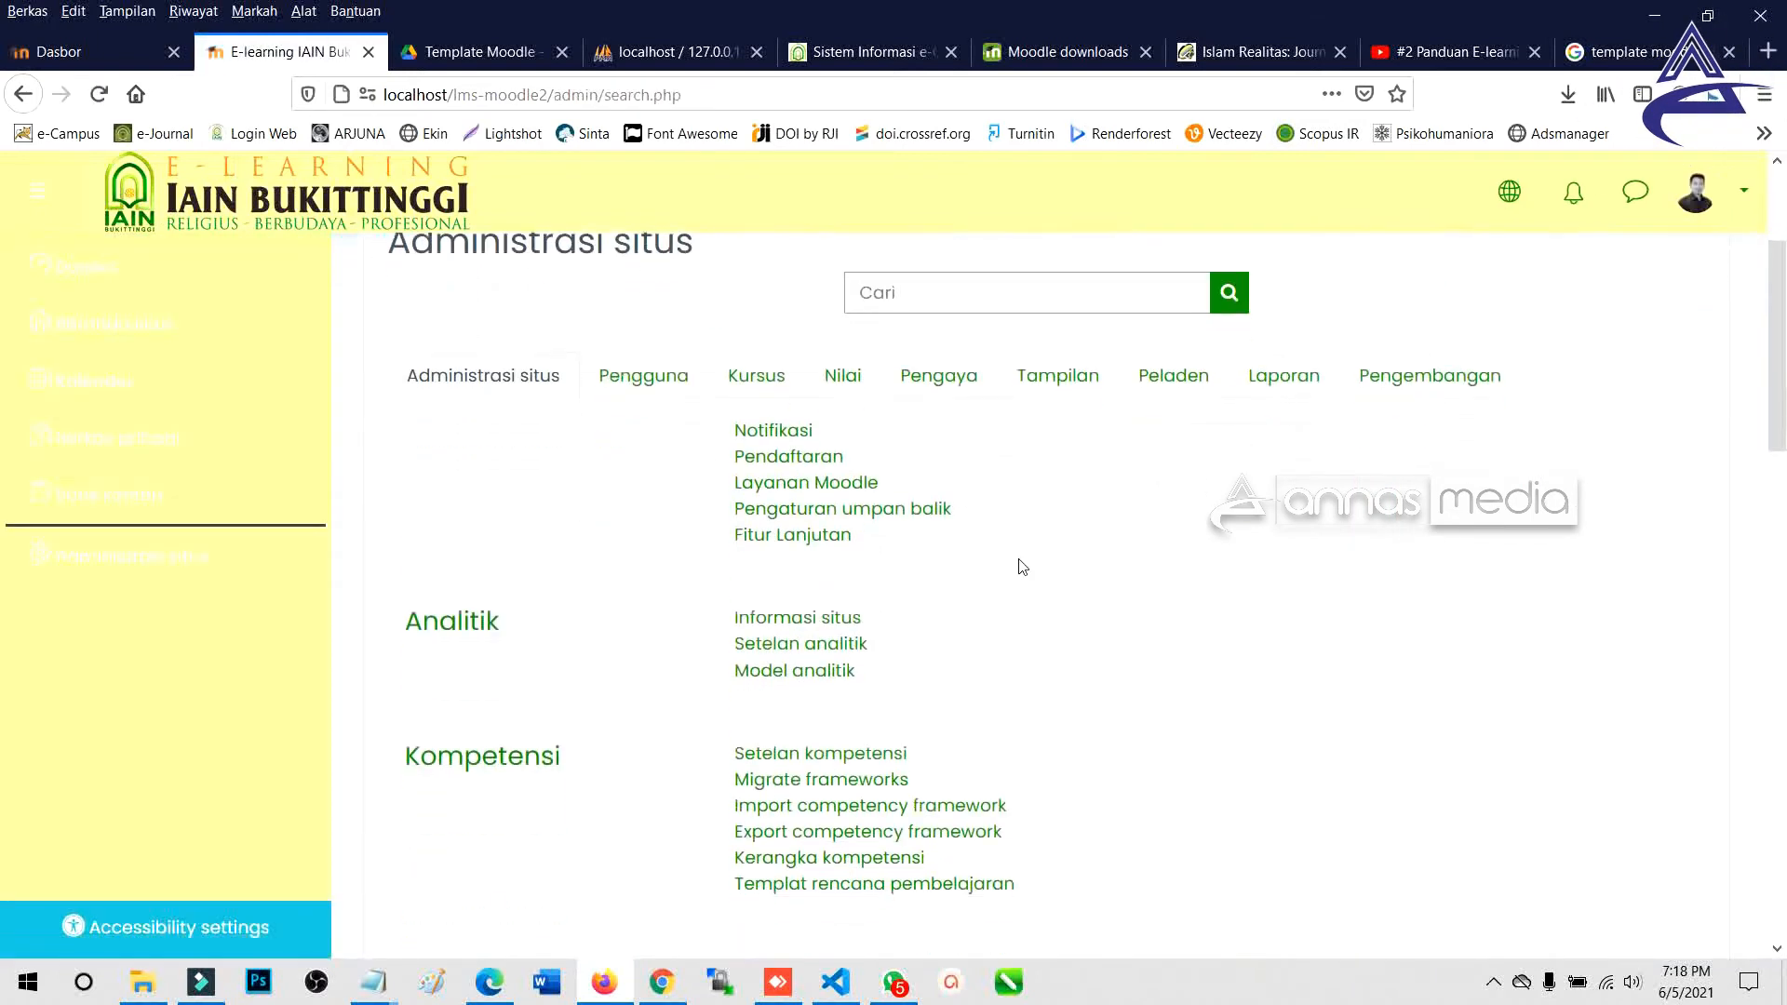
click(1068, 376)
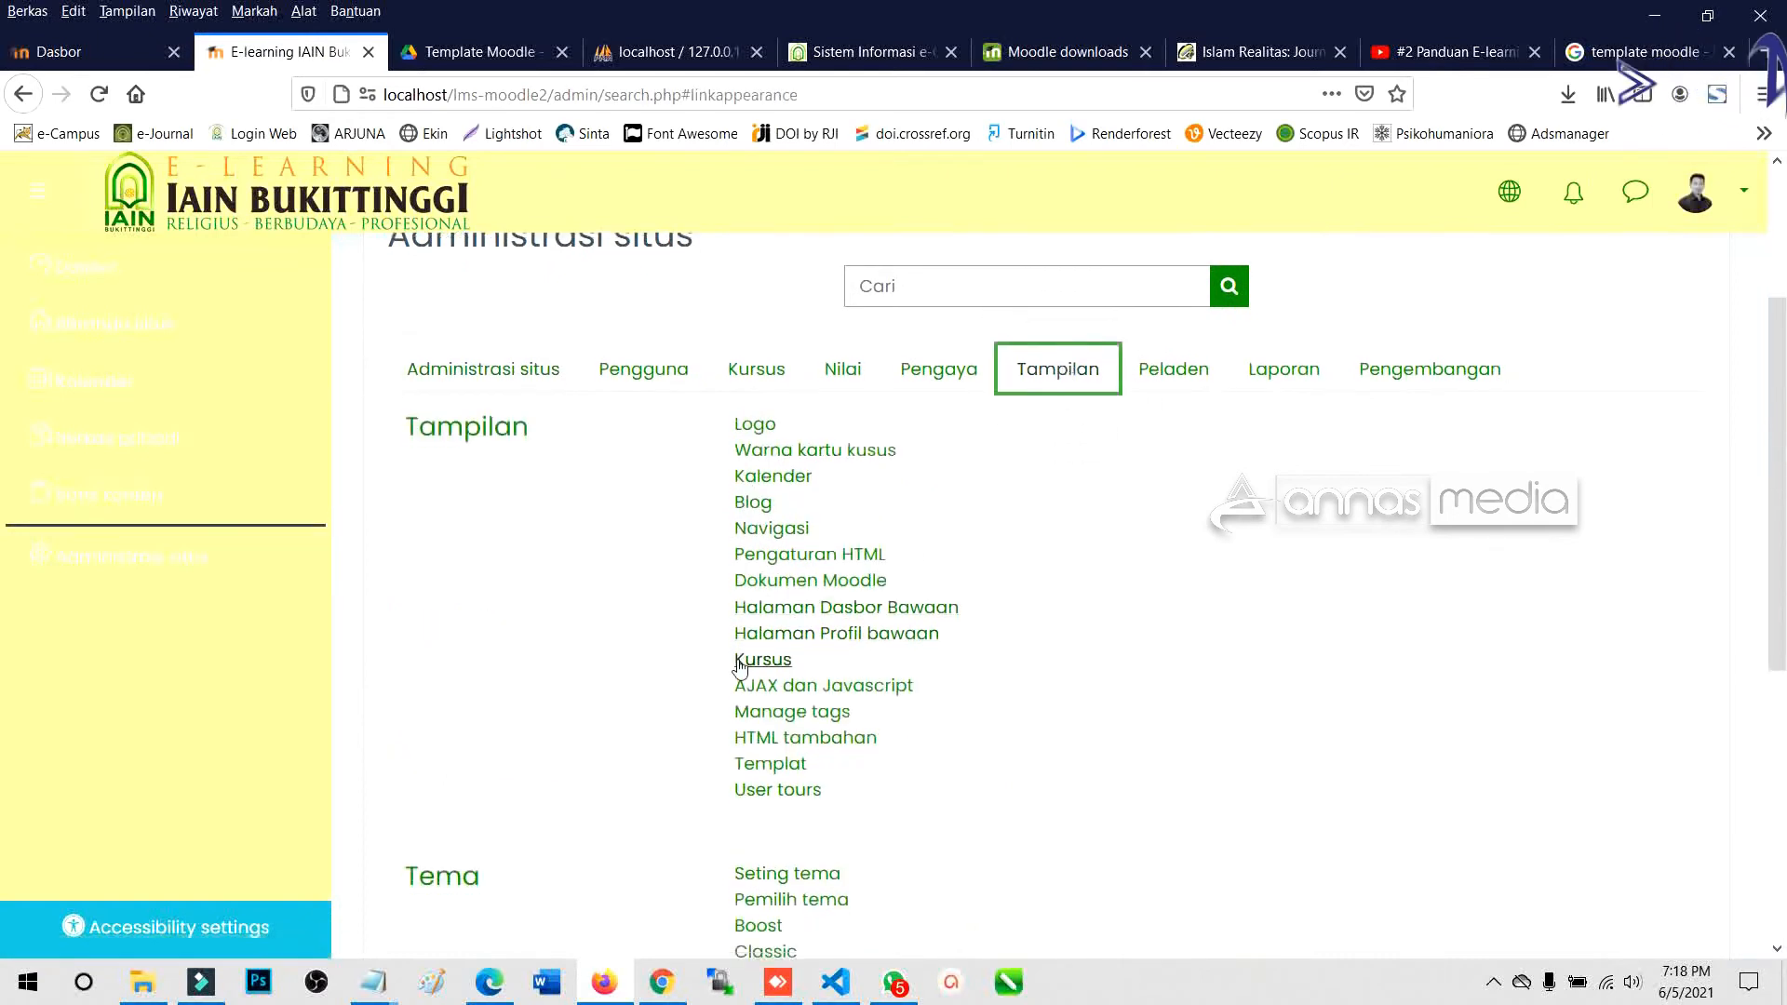
scroll(741, 664, down, 5)
scroll(740, 665, up, 1)
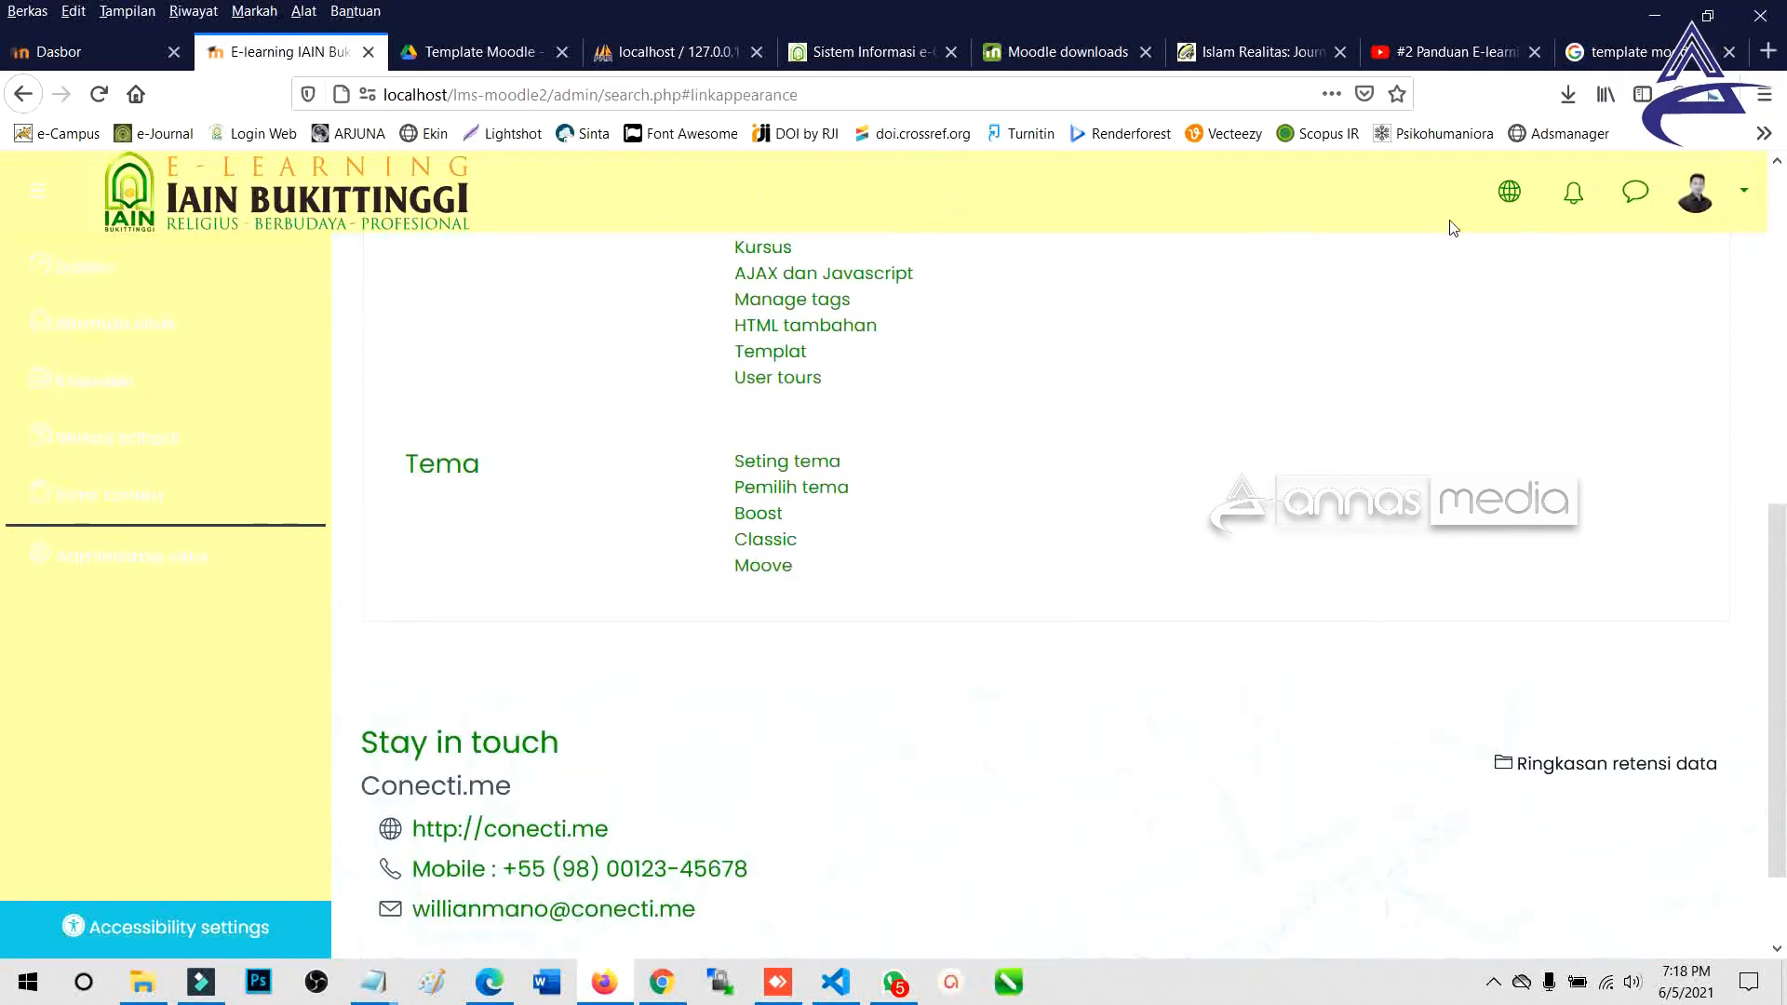
Open the Moove theme settings page from the Tema links.
click(758, 568)
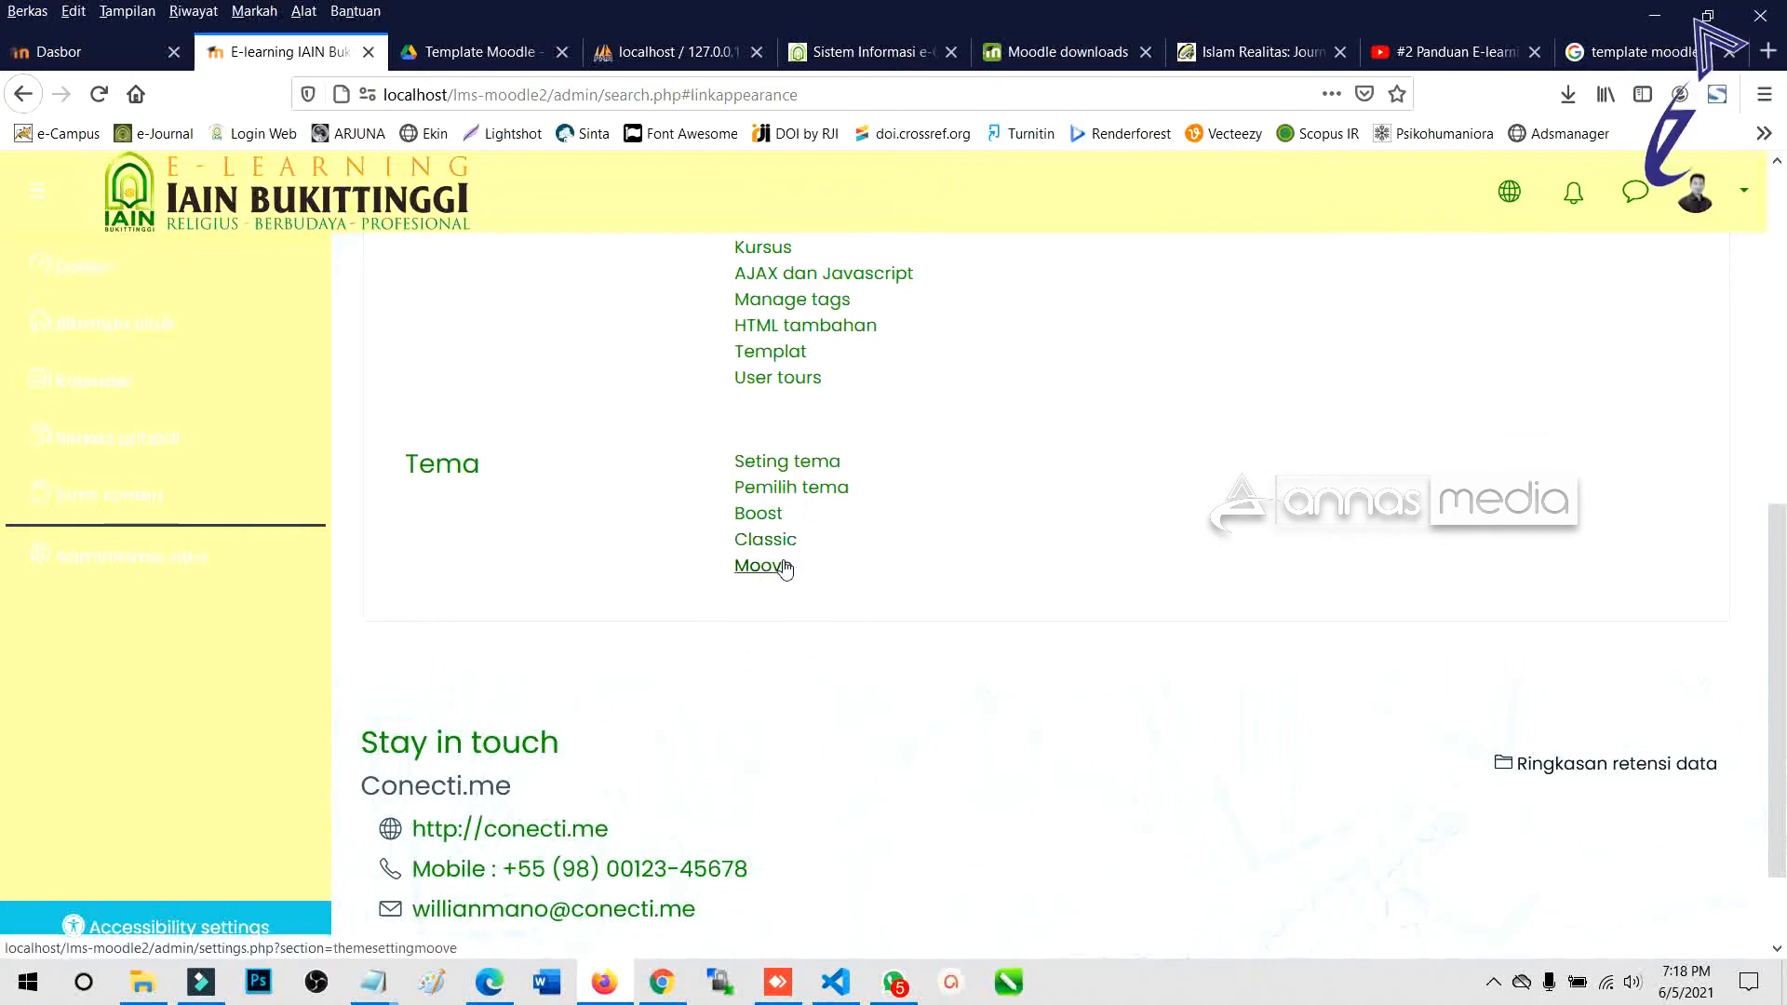
key(Escape)
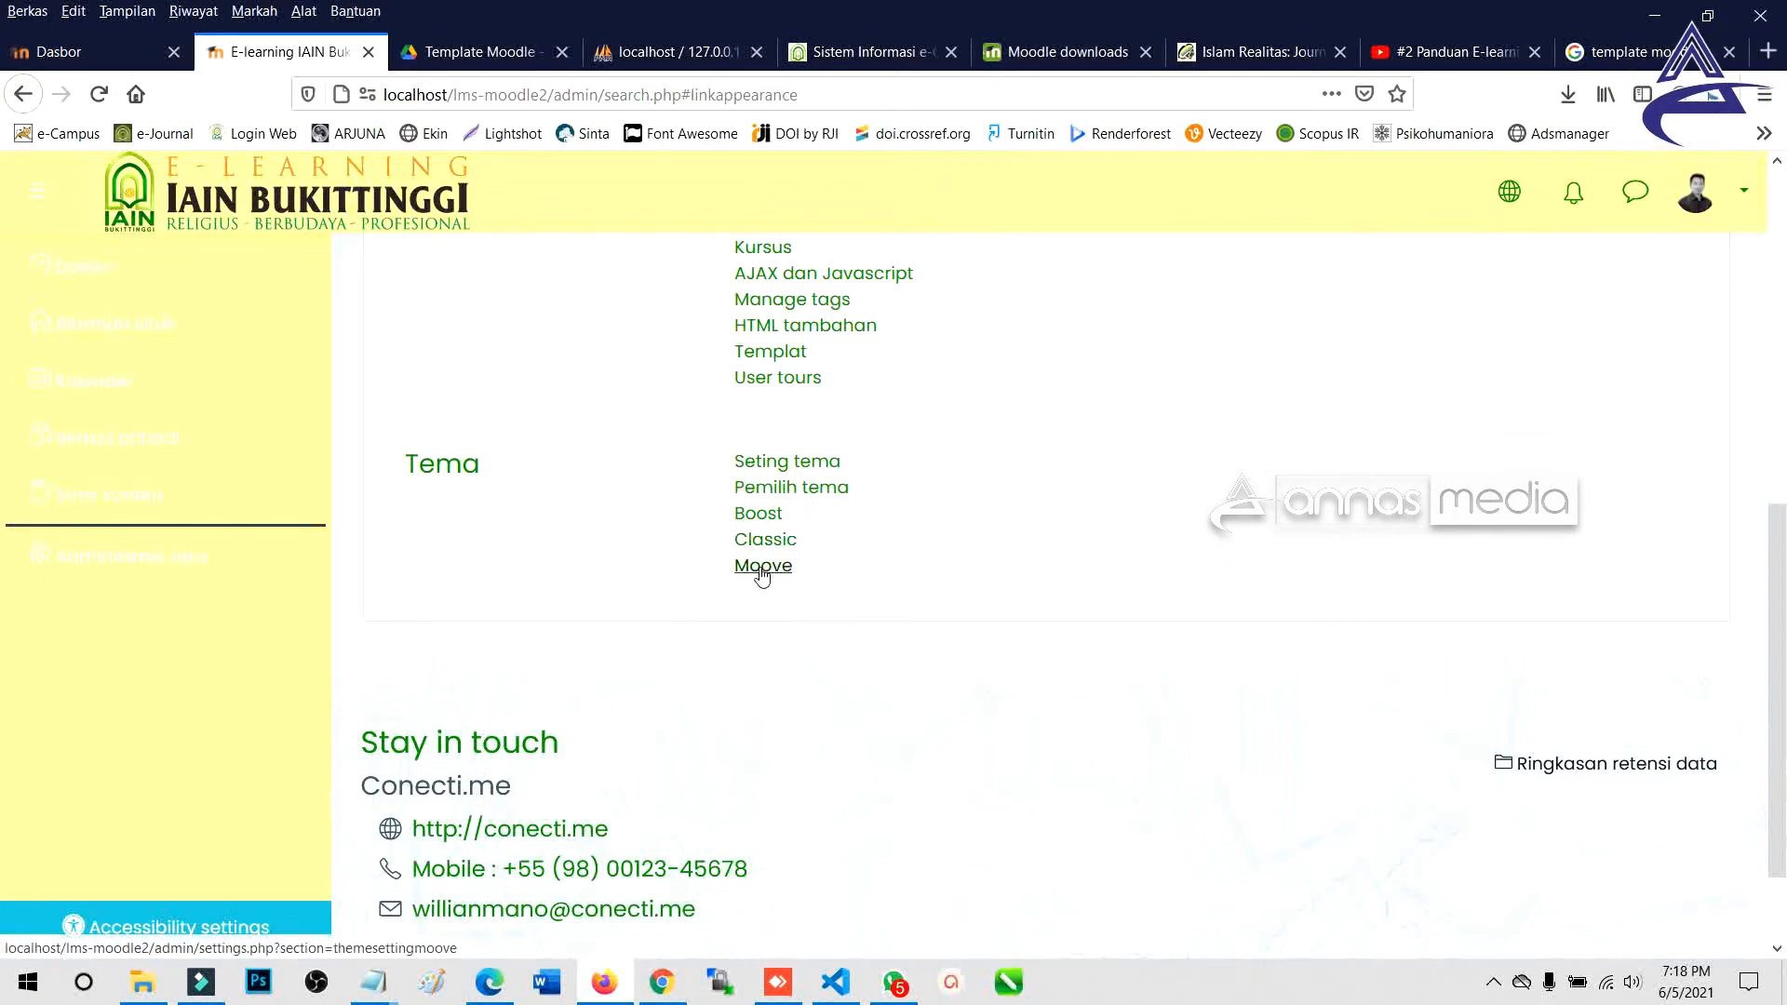
key(ctrl+1)
click(741, 565)
mouse_move(680, 528)
mouse_down()
mouse_move(778, 598)
mouse_move(909, 635)
mouse_up()
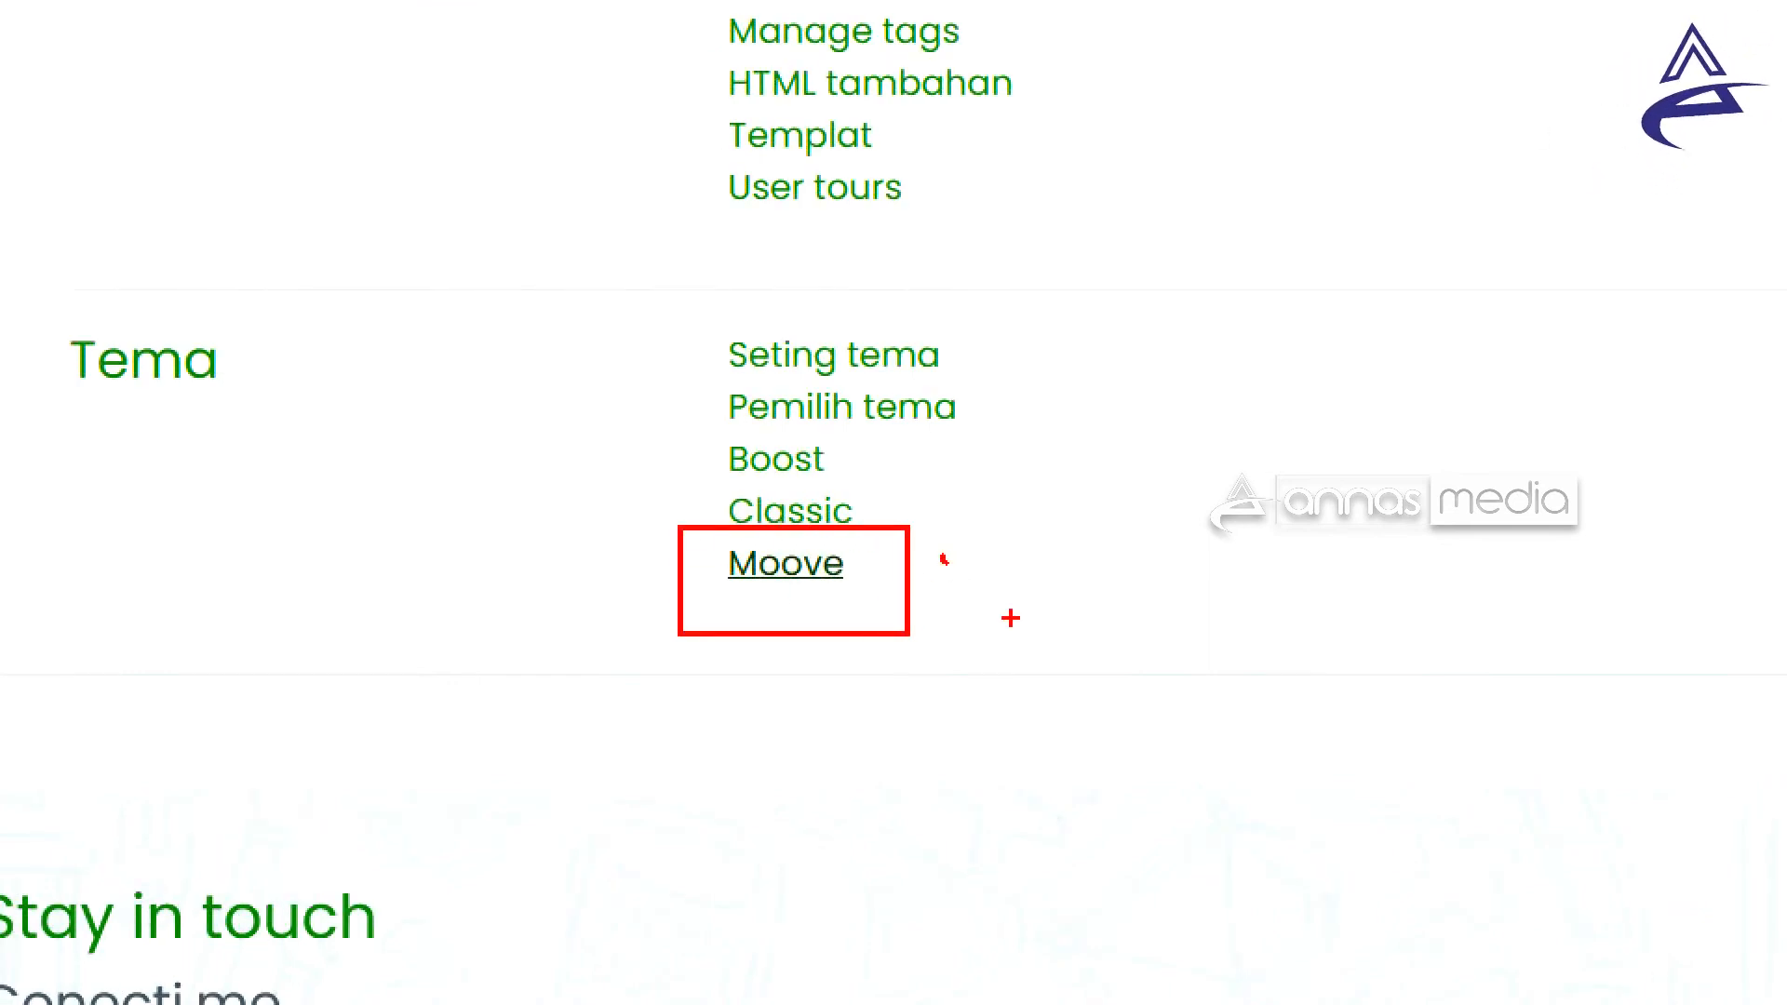
key(t)
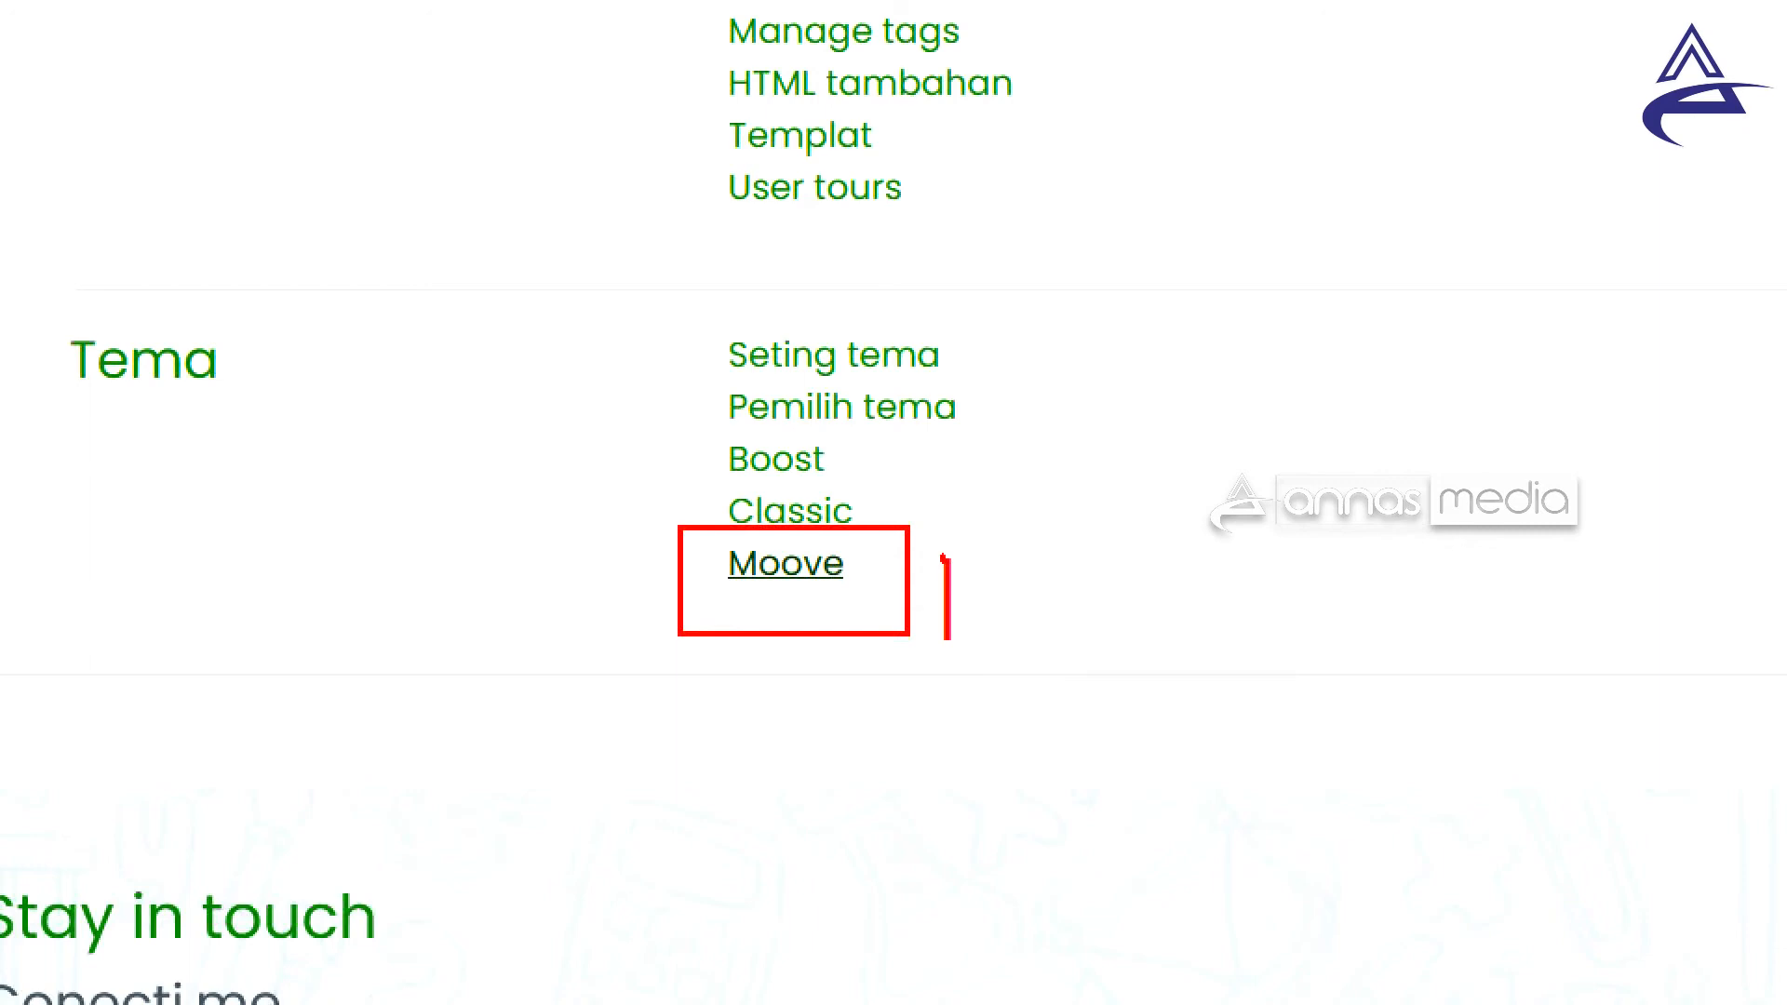
text(EDIT)
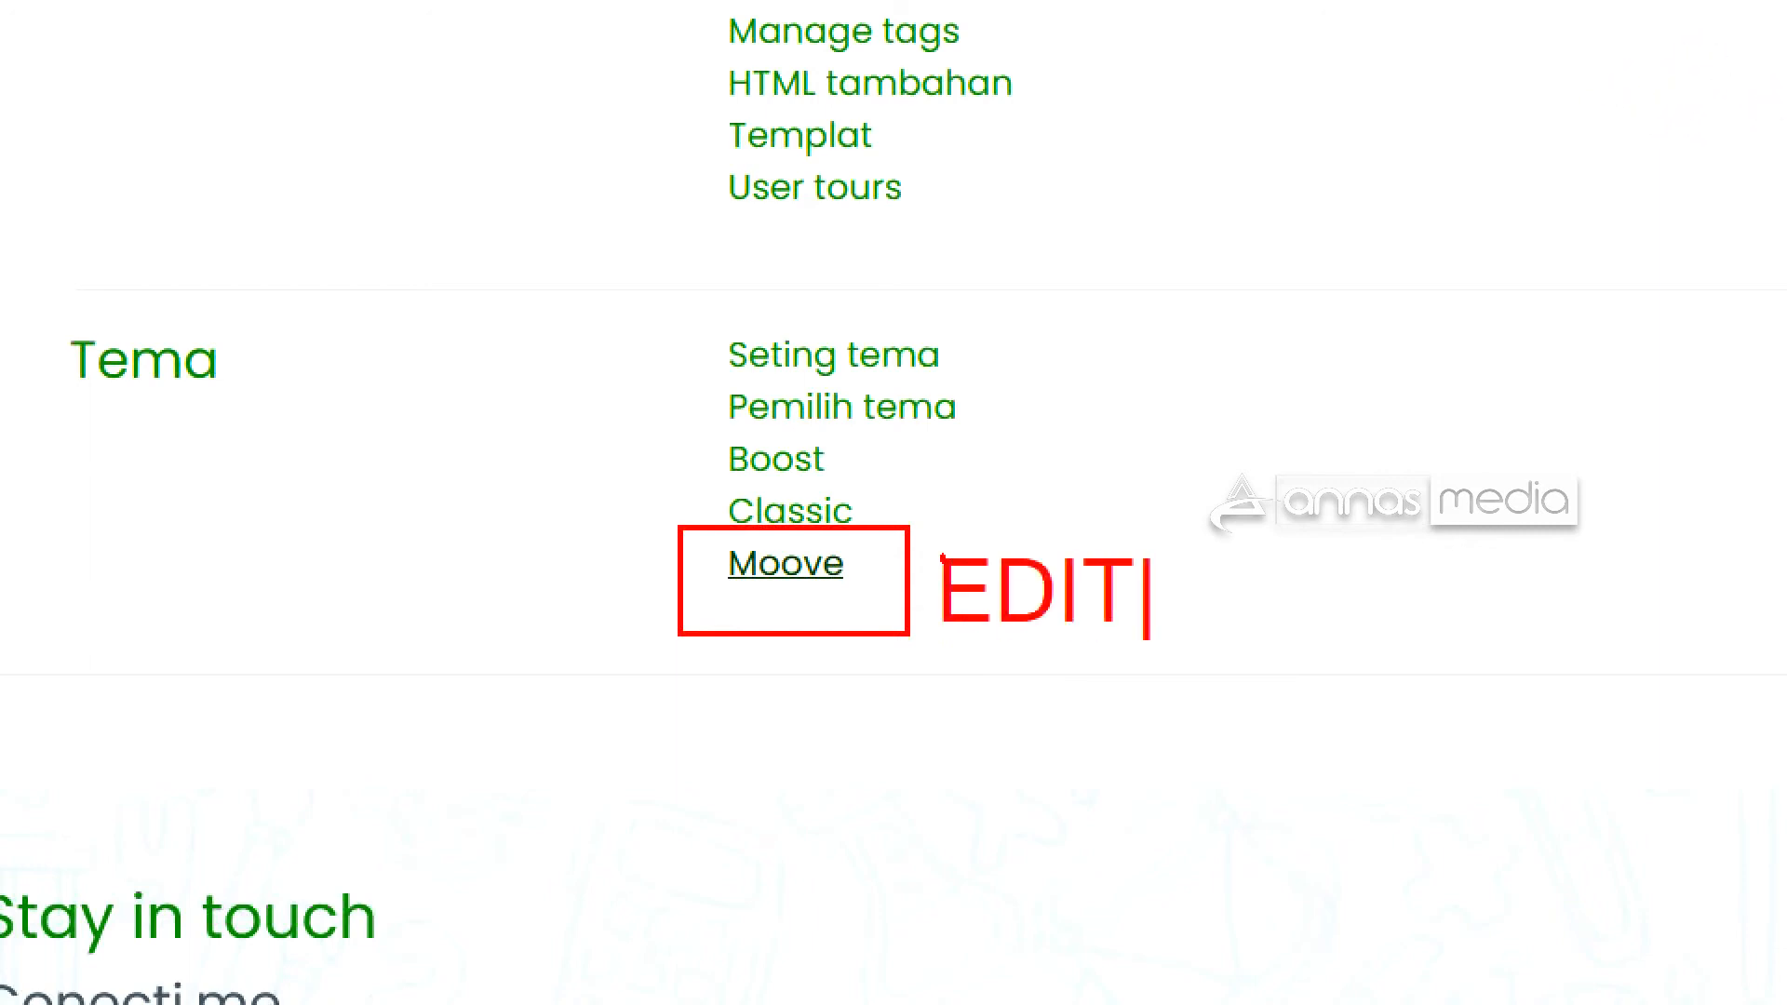
key(Escape)
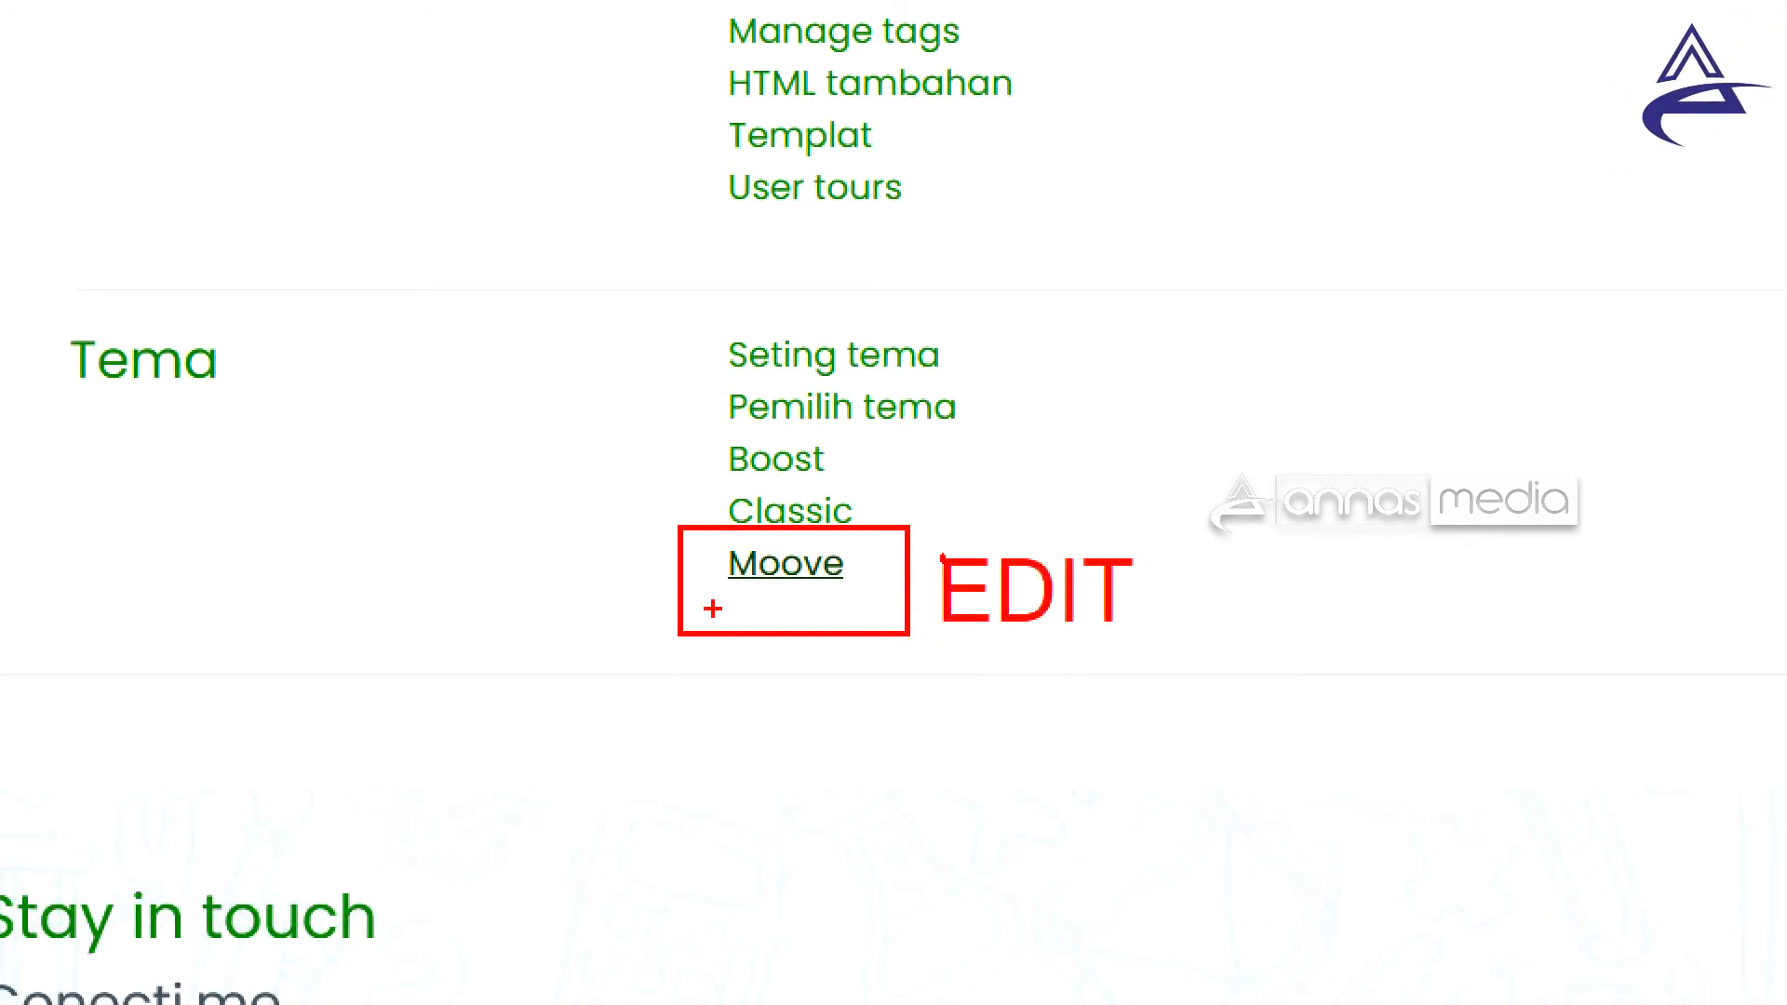
key(Escape)
click(759, 572)
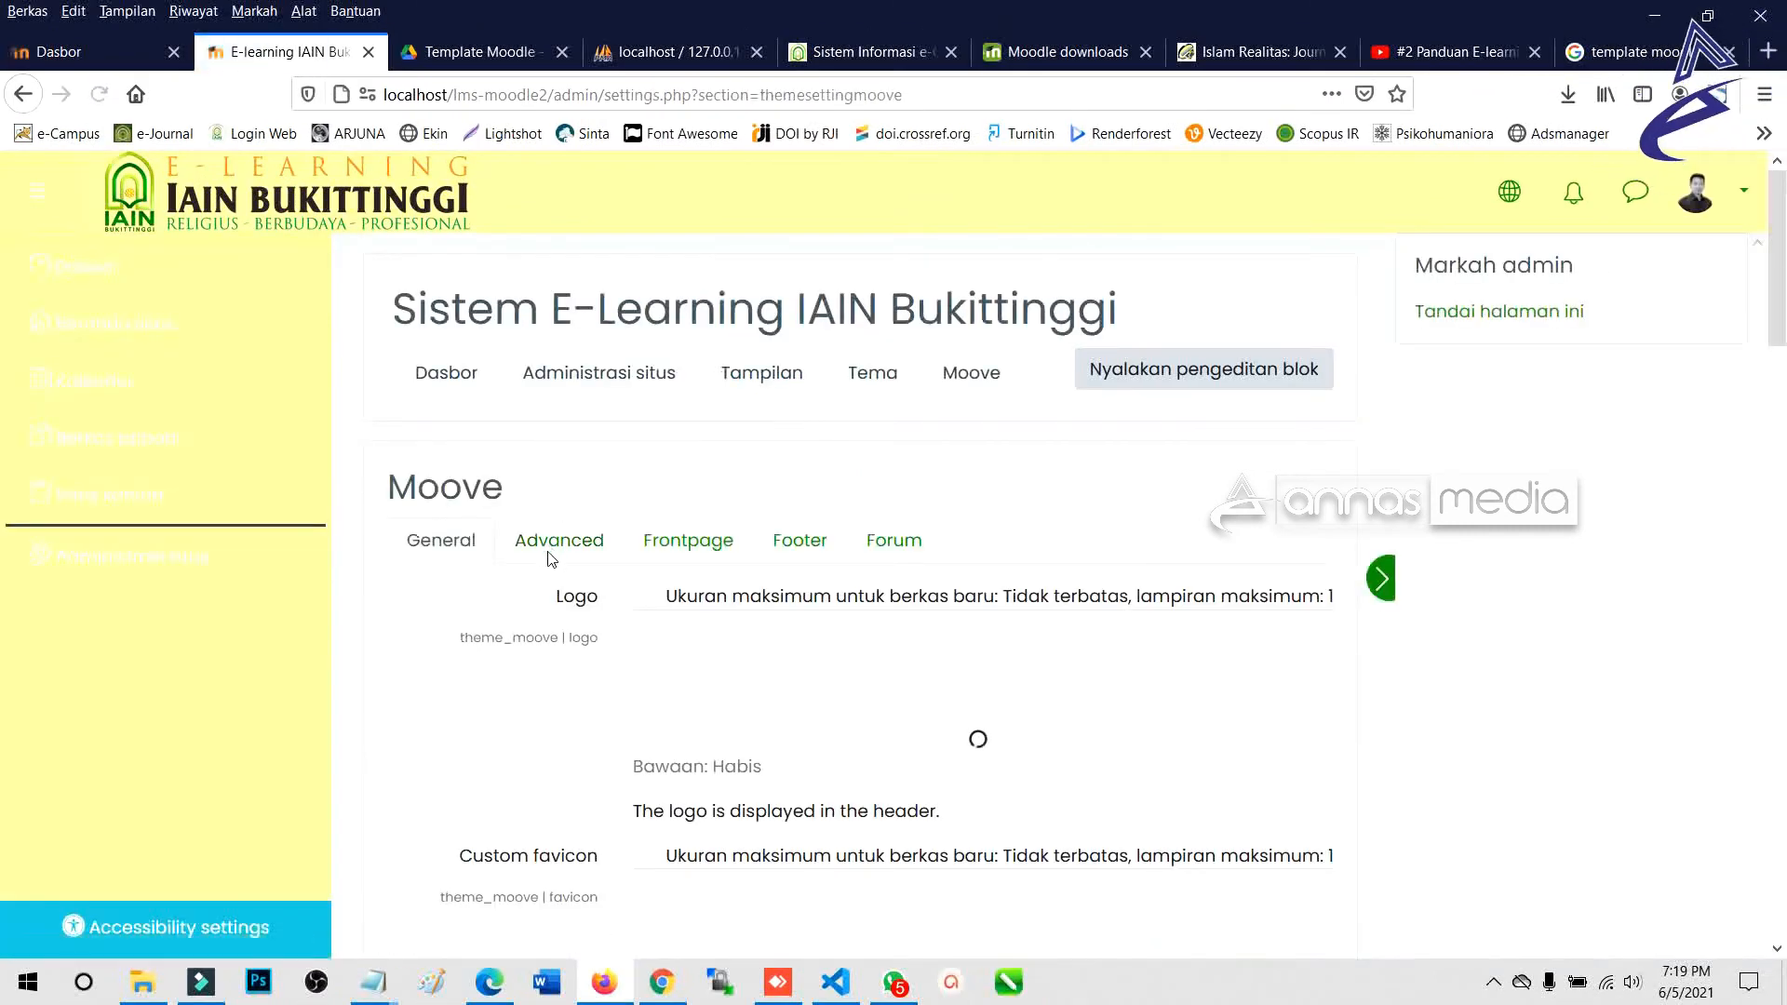
Set the Navbar header color to dark green #0E5A00.
scroll(598, 637, down, 2)
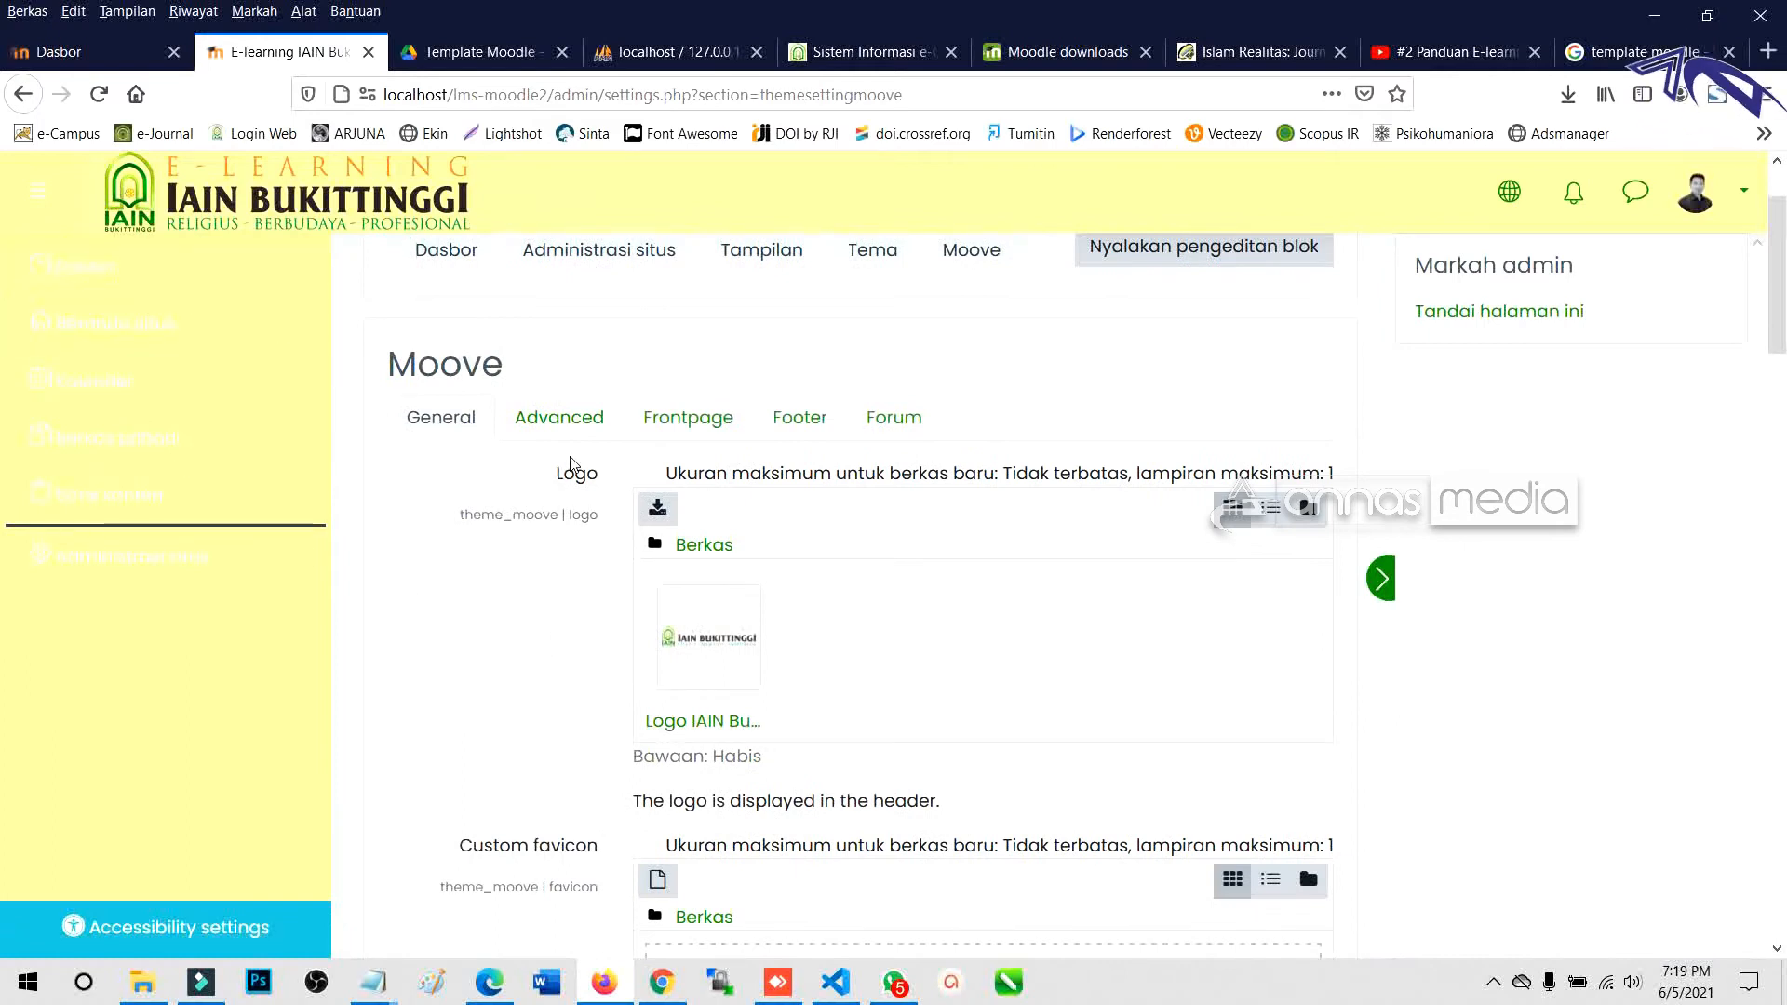
scroll(596, 624, down, 10)
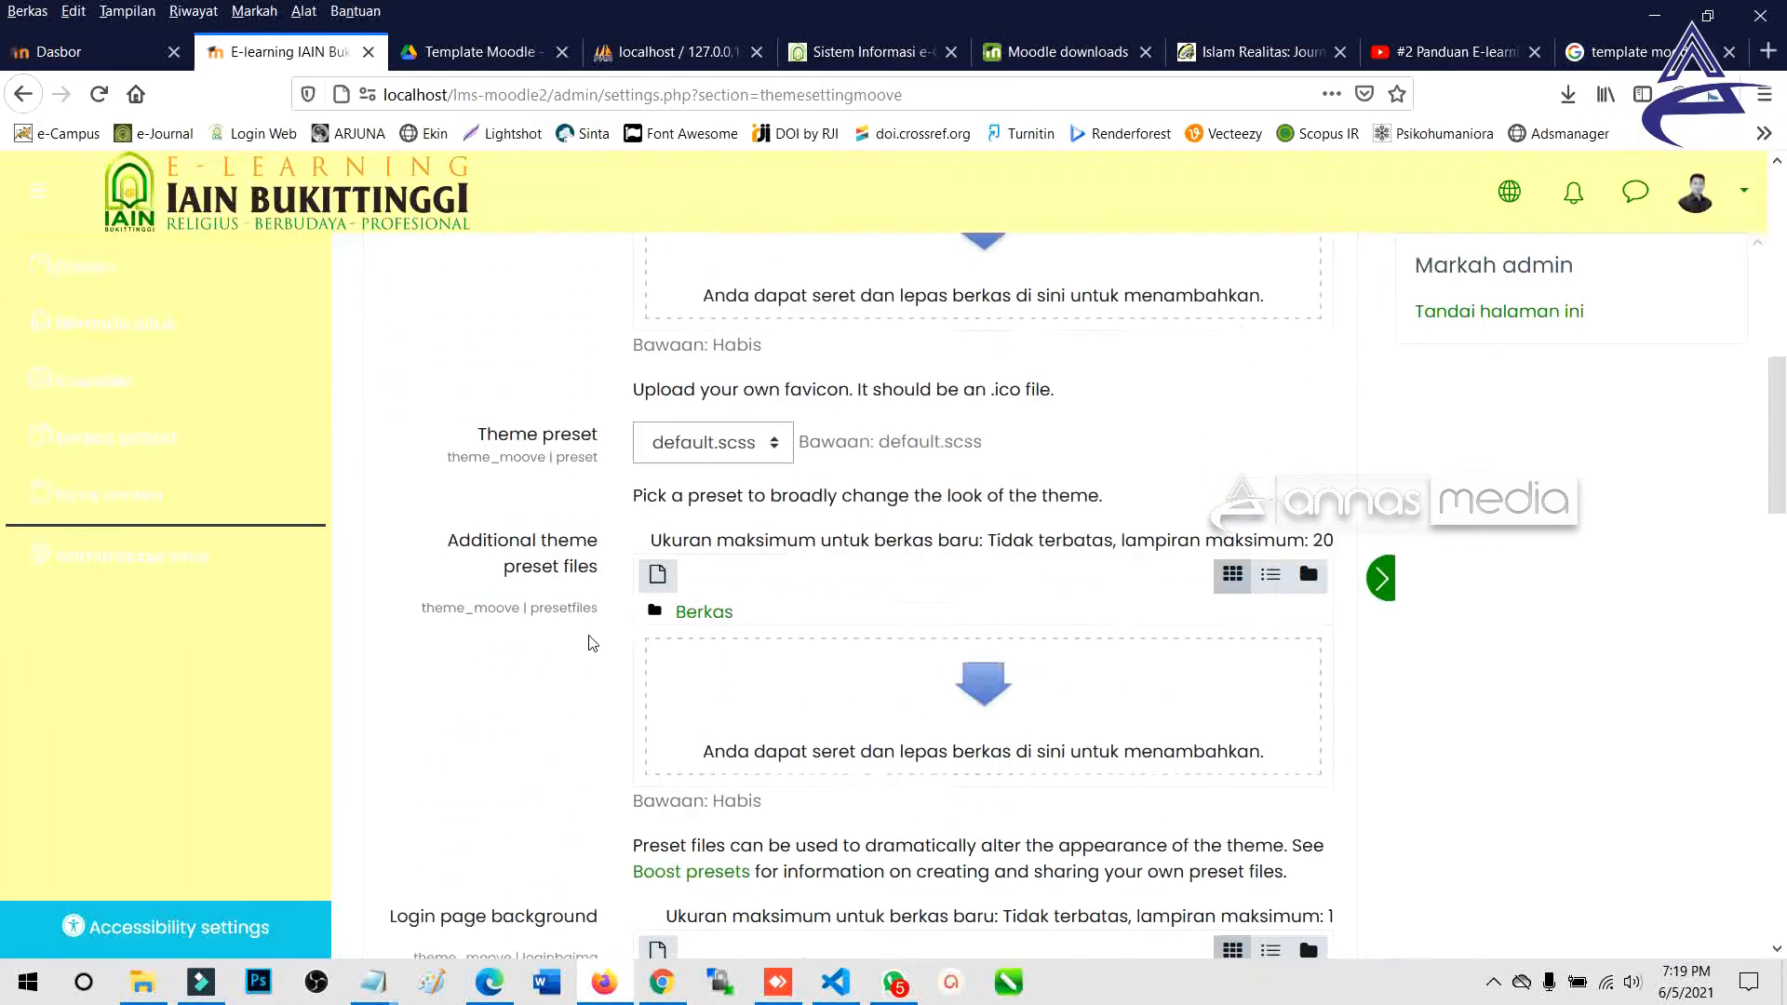
scroll(593, 642, down, 10)
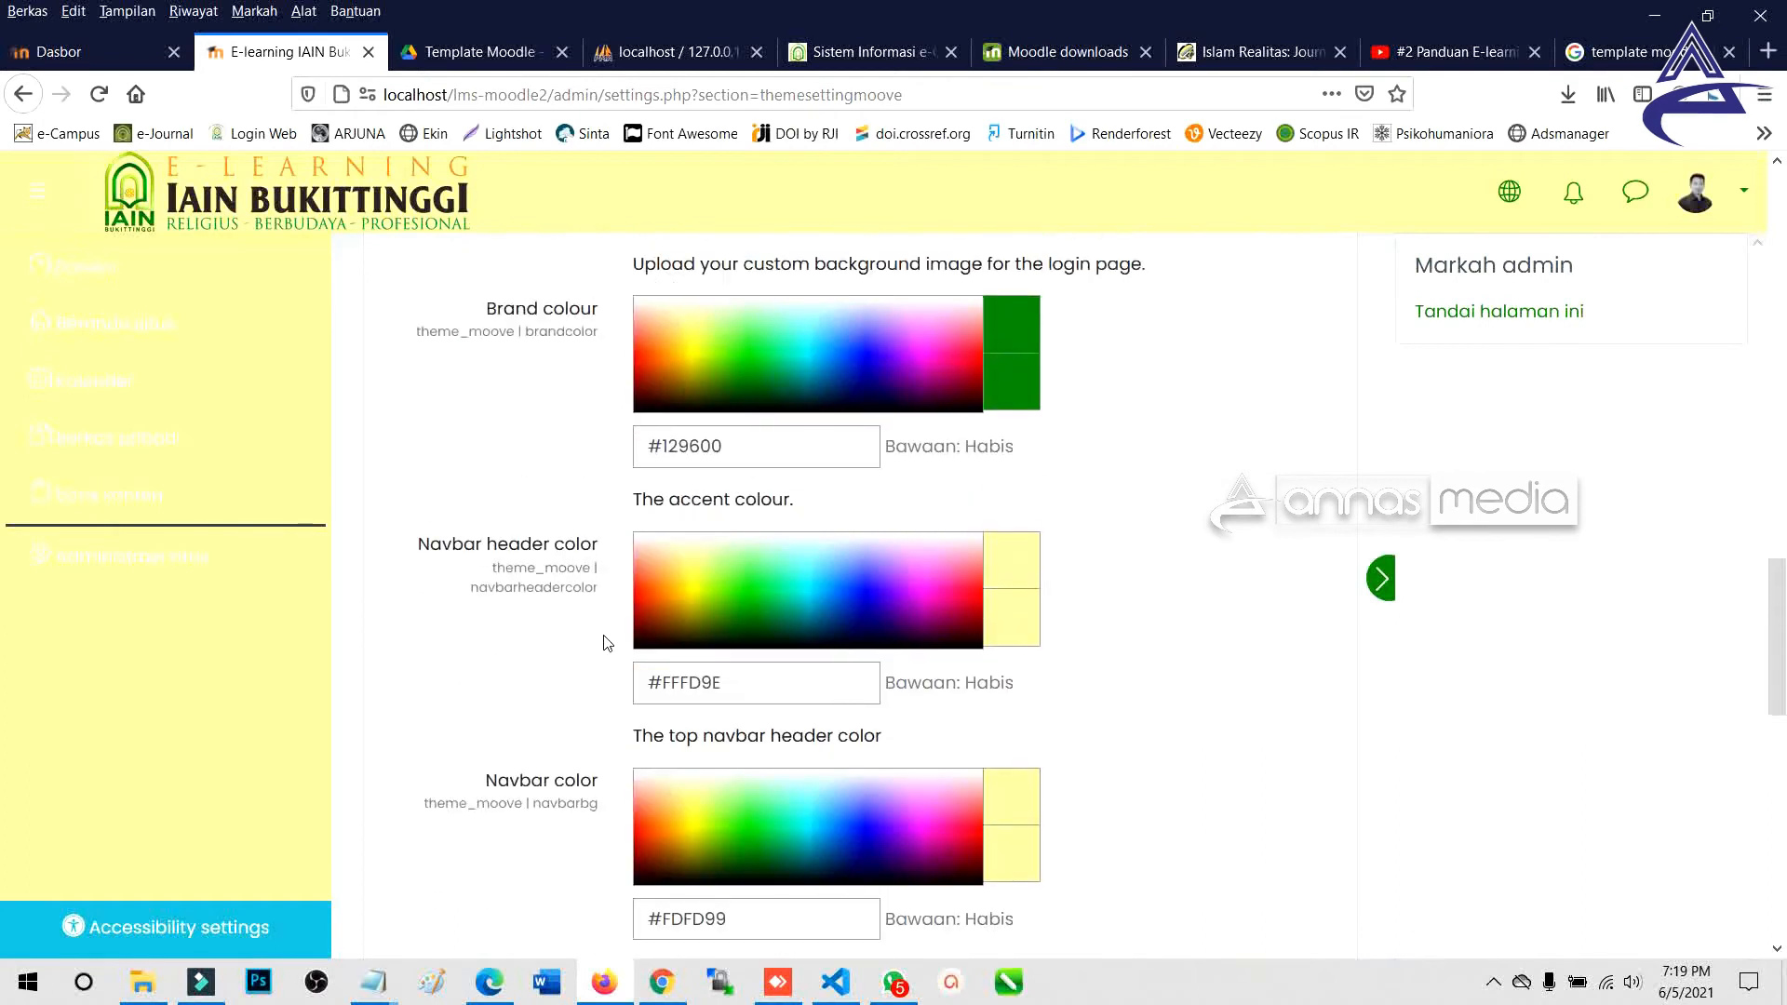
click(740, 611)
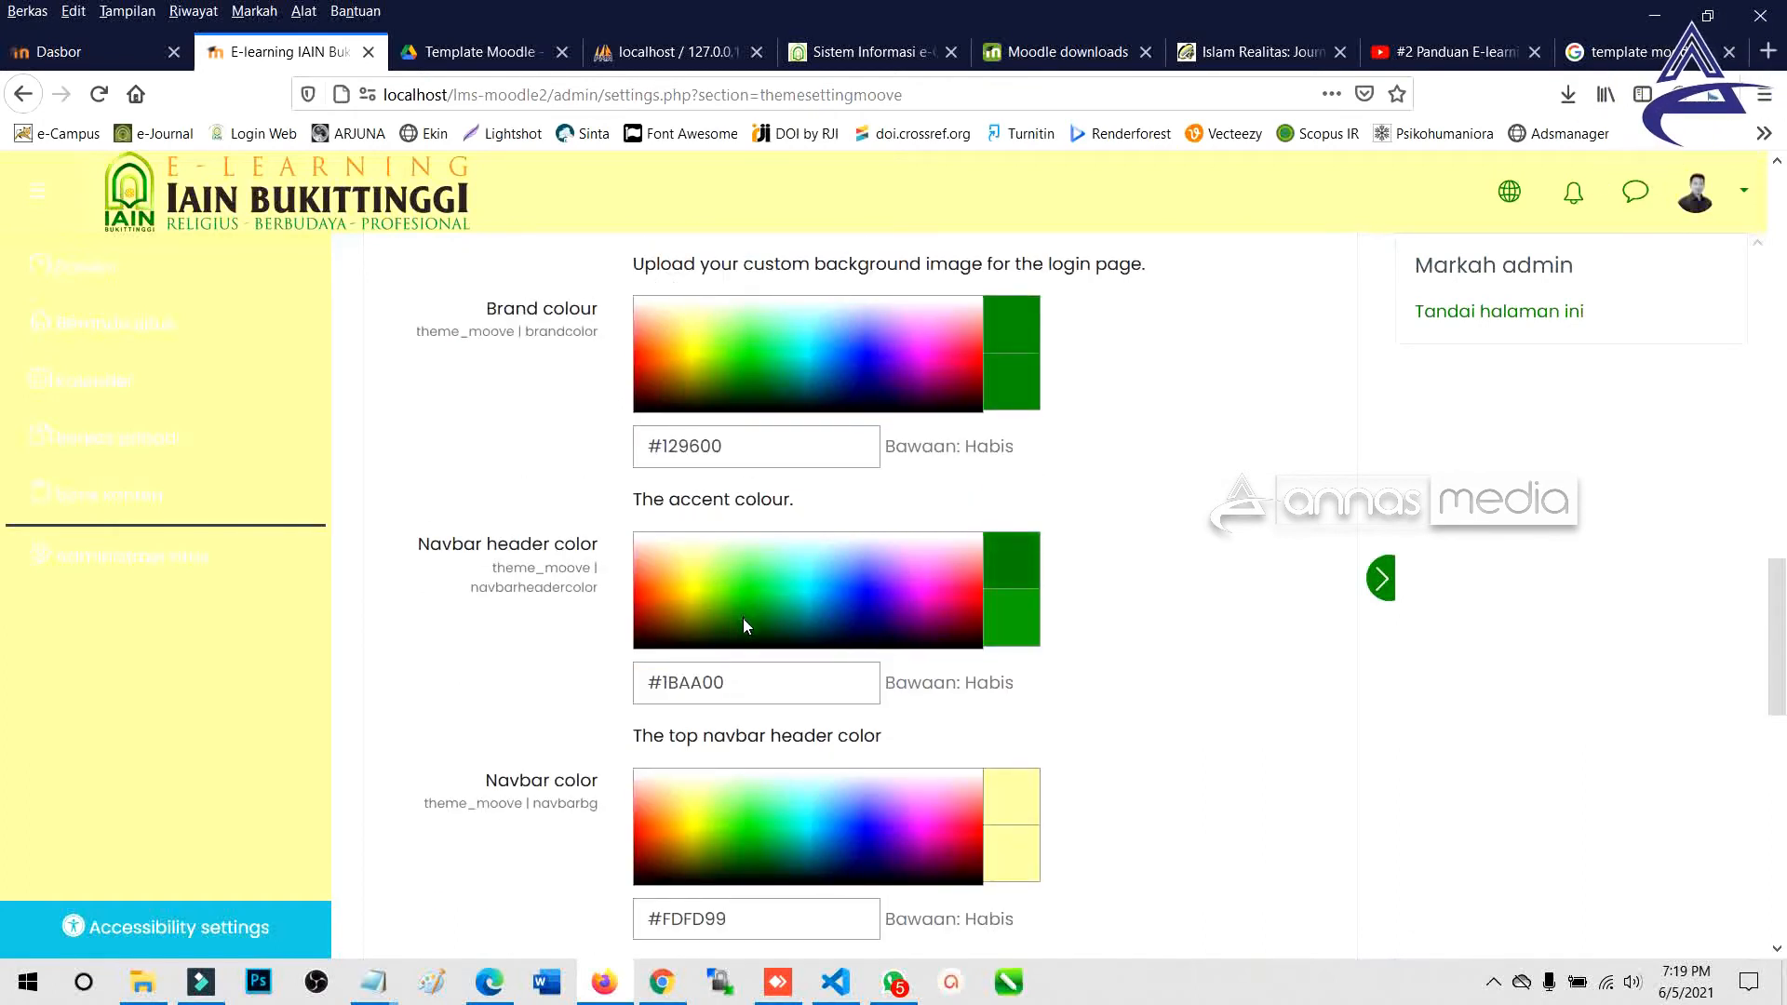
click(743, 617)
drag(741, 612, 740, 628)
click(747, 627)
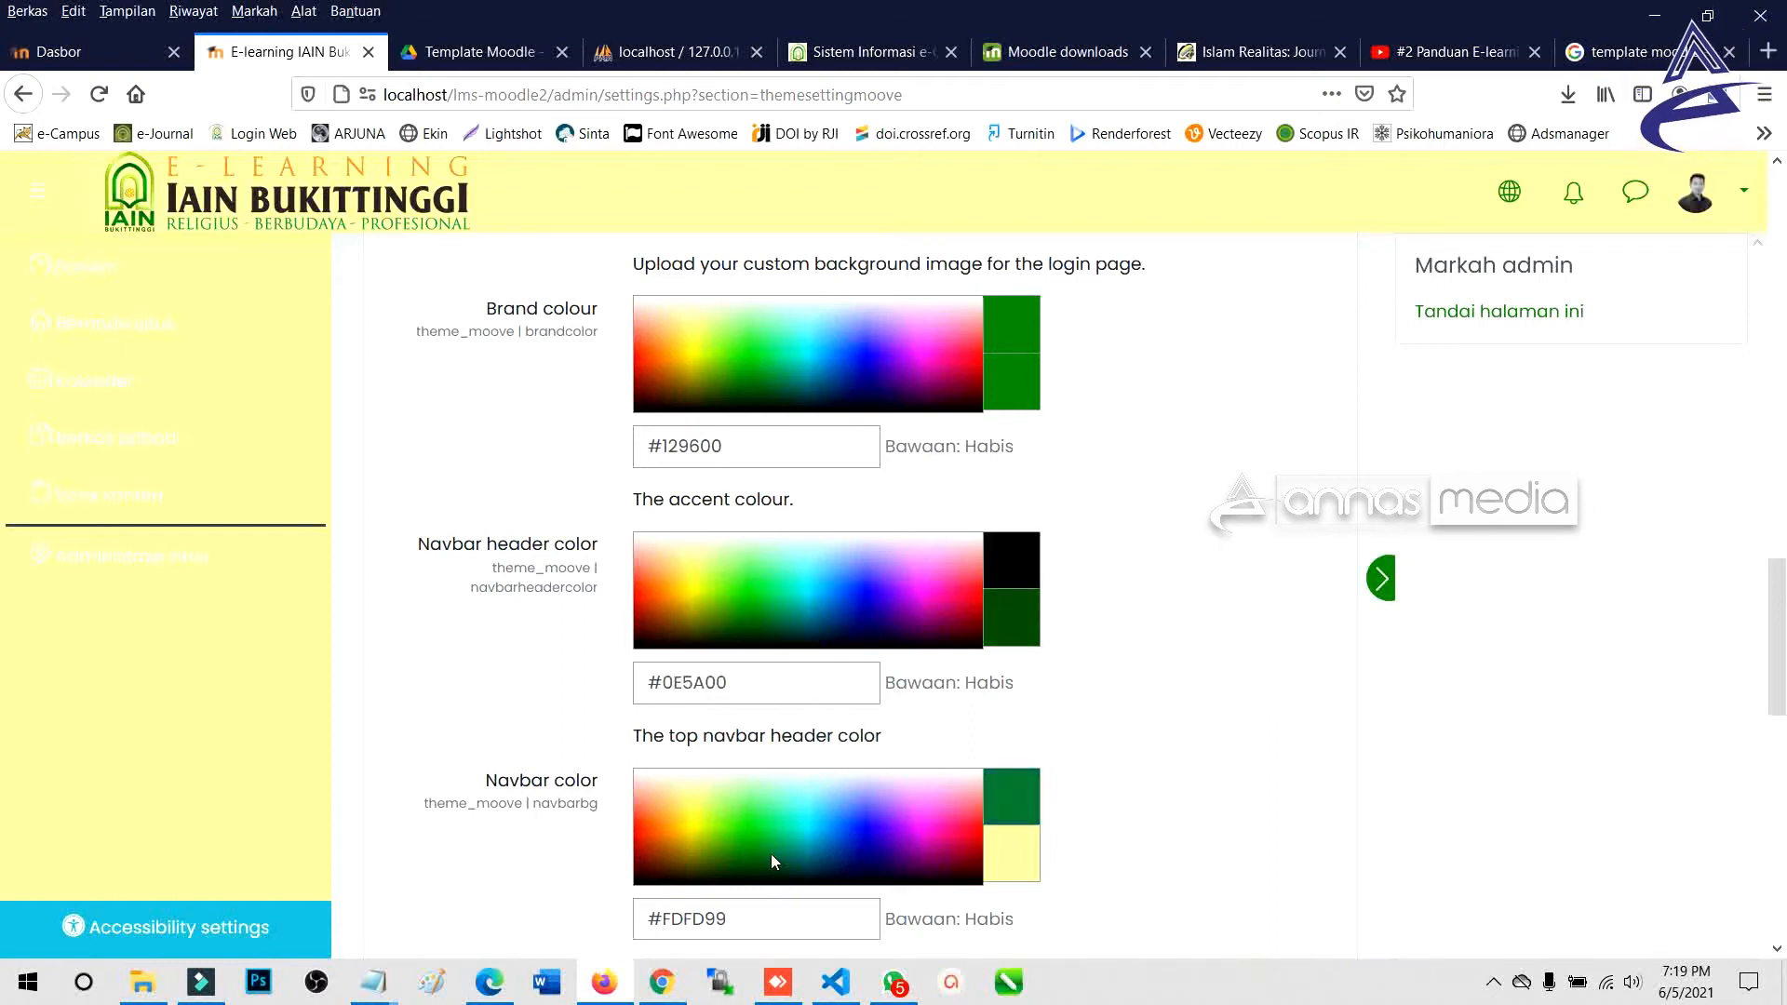
Copy #0E5A00 into the Navbar color field.
click(742, 863)
triple_click(738, 683)
key(ctrl+c)
click(743, 918)
key(ctrl+a)
key(ctrl+v)
click(536, 816)
Save the Moove theme colour settings.
scroll(536, 810, down, 4)
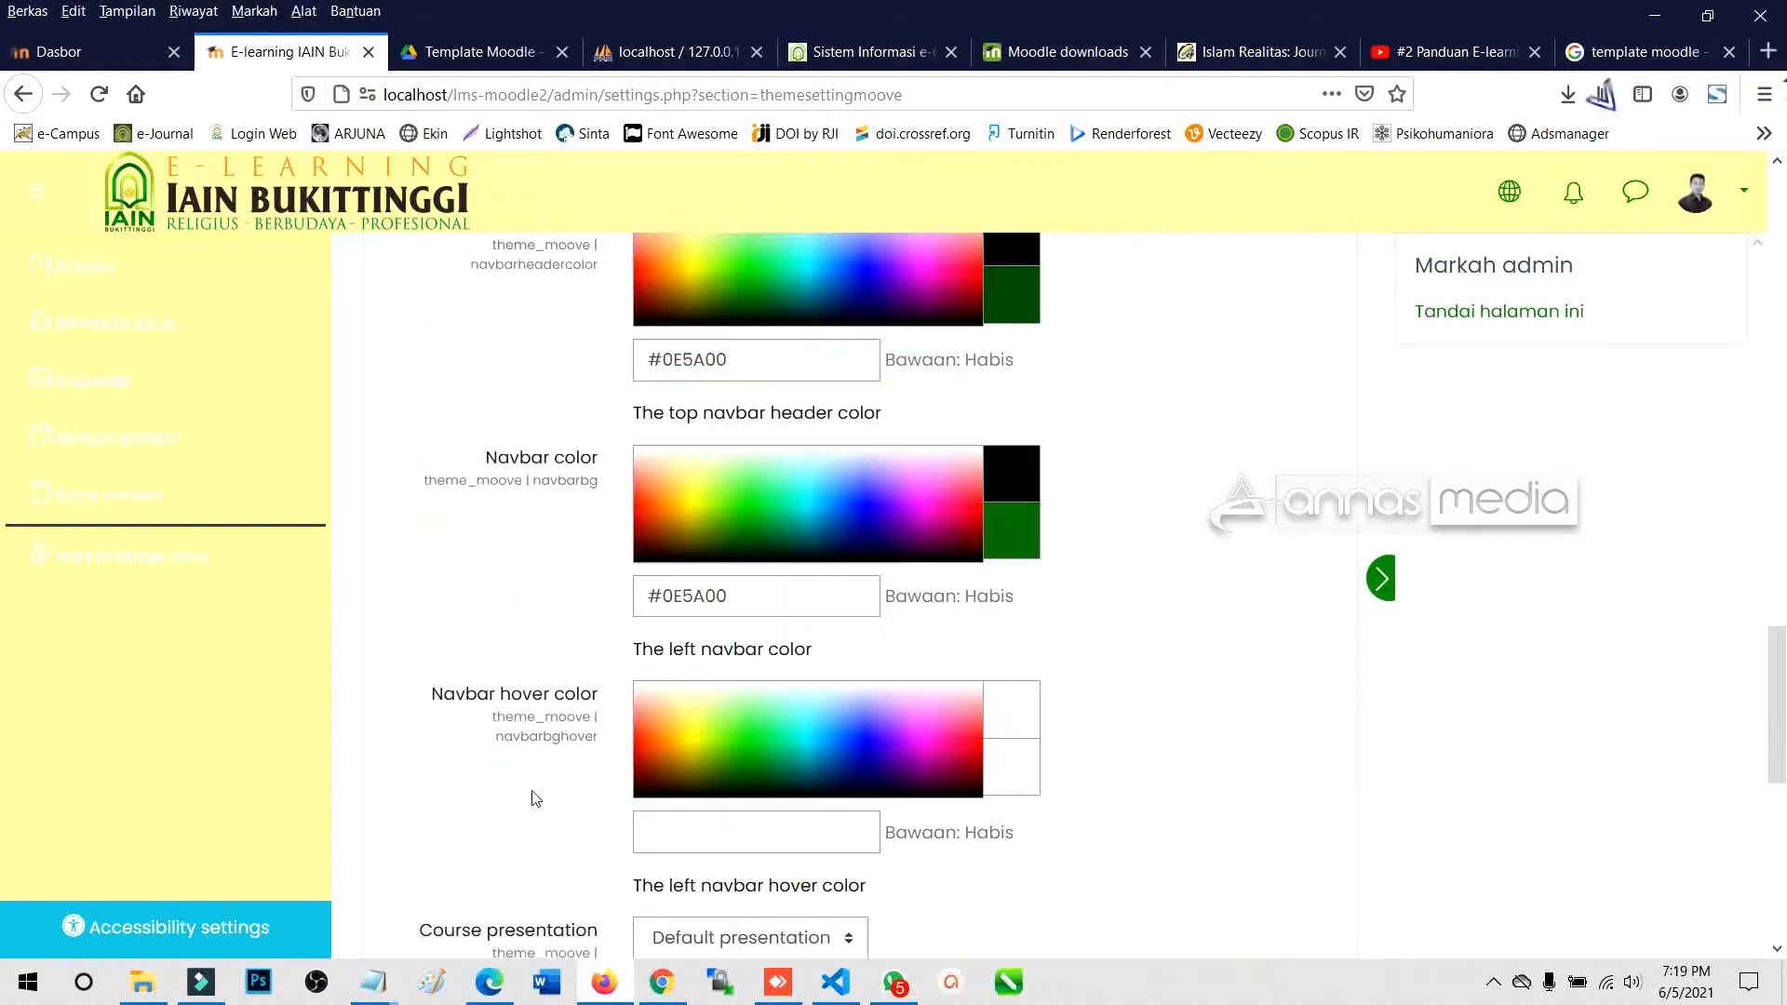
scroll(563, 751, up, 6)
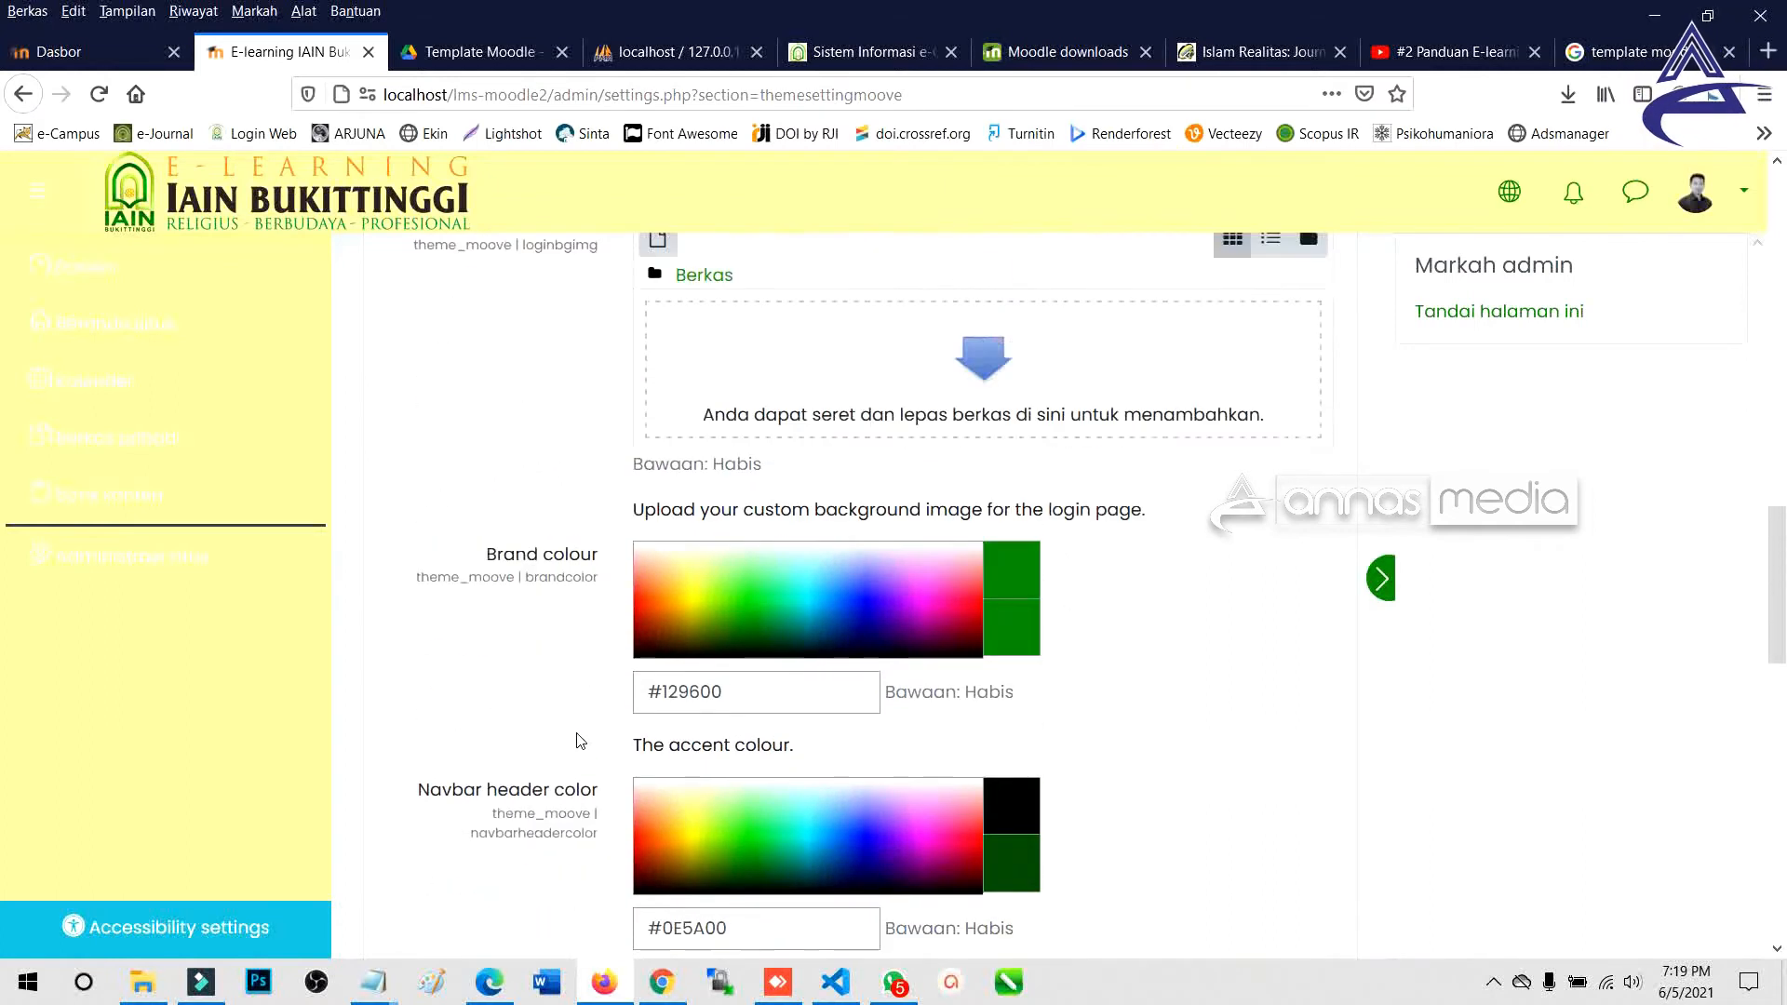
scroll(610, 695, up, 3)
scroll(667, 687, down, 10)
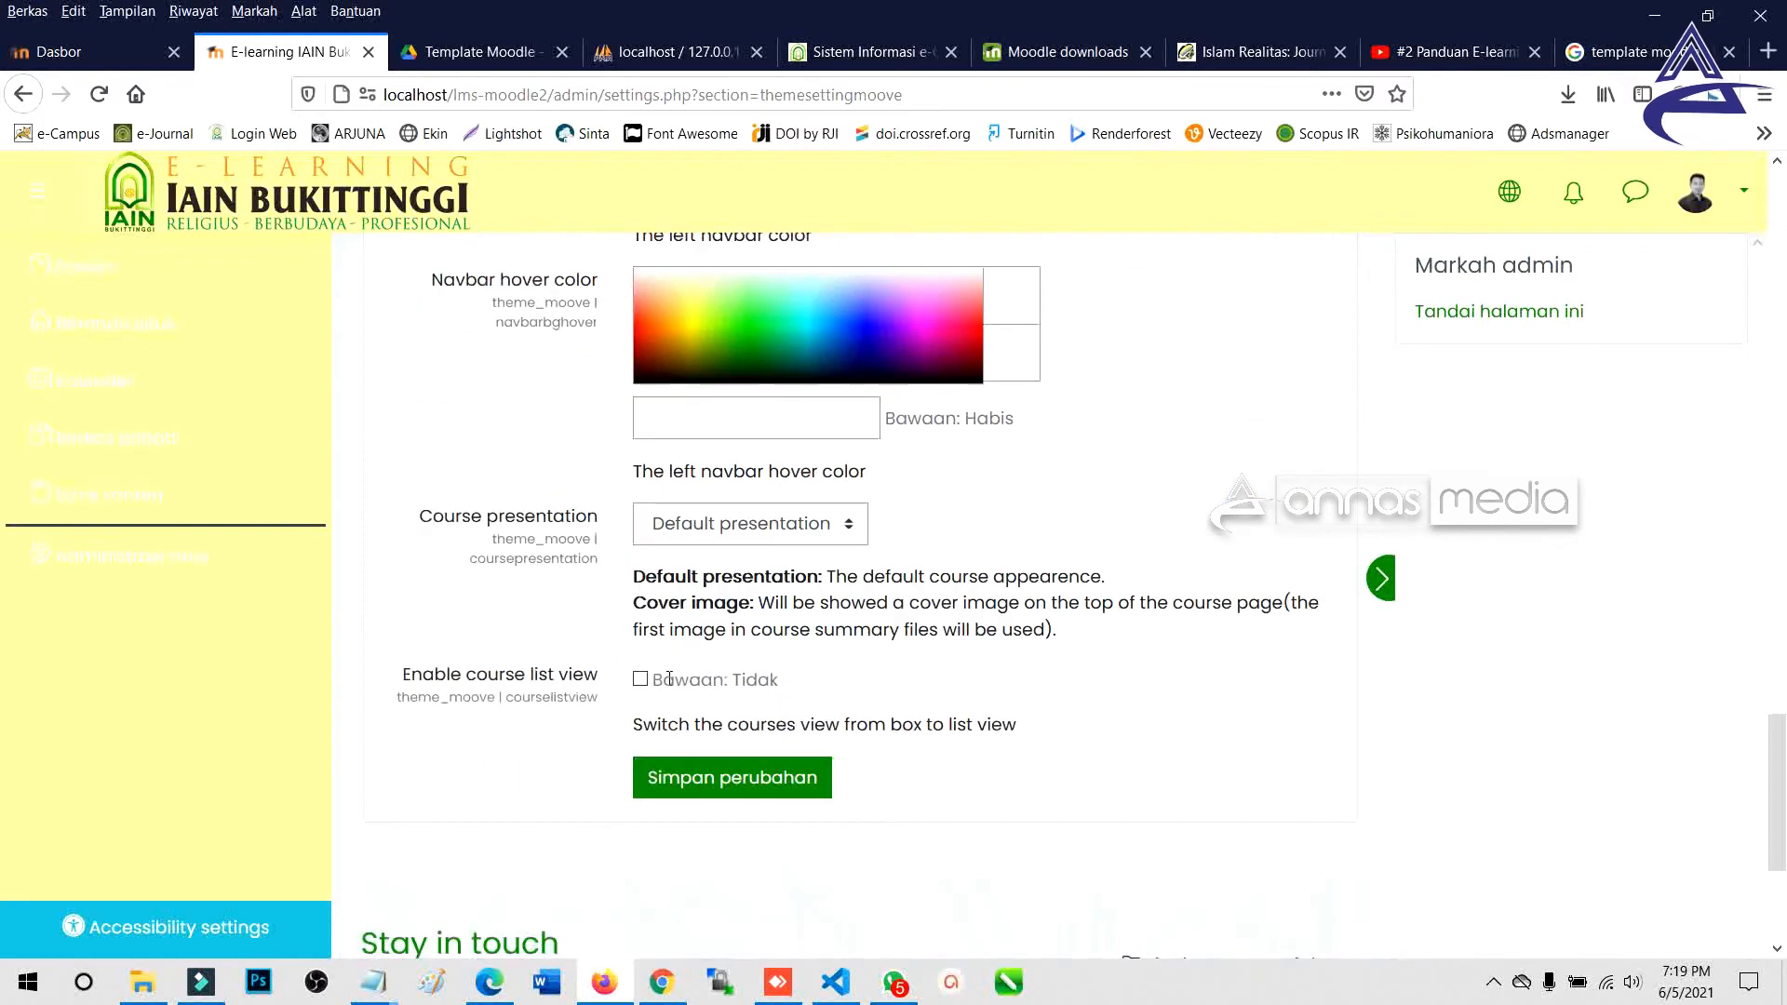
click(719, 779)
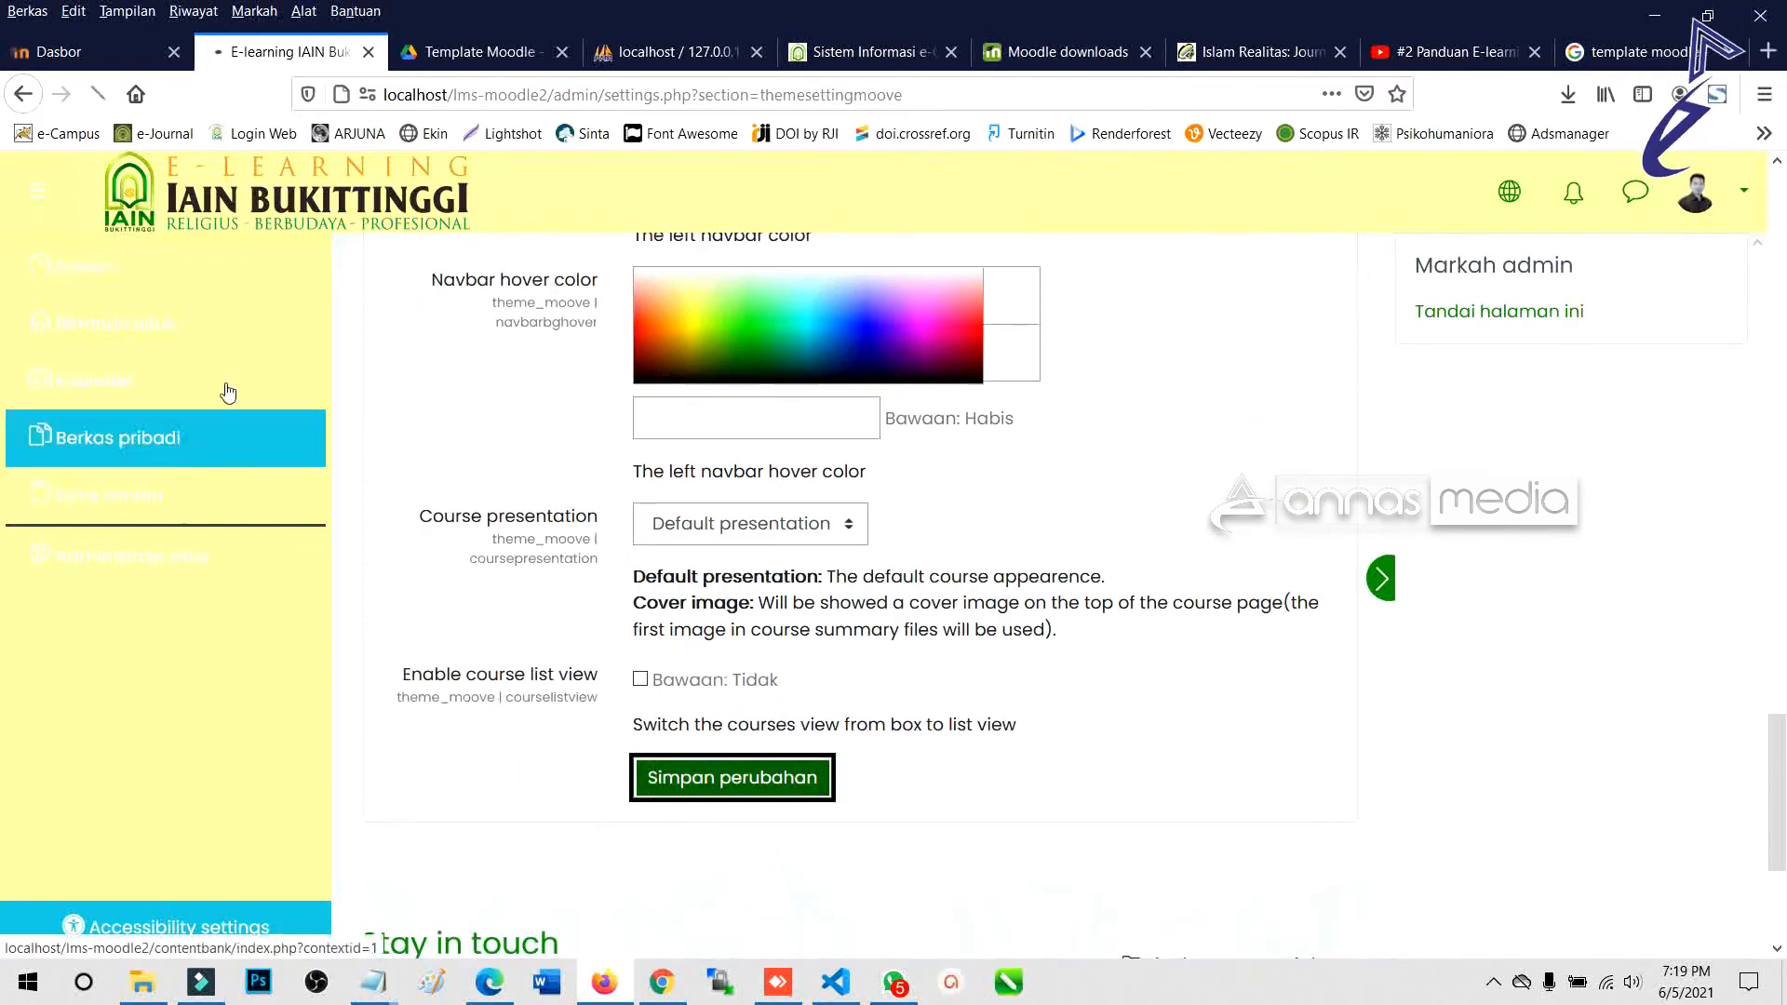
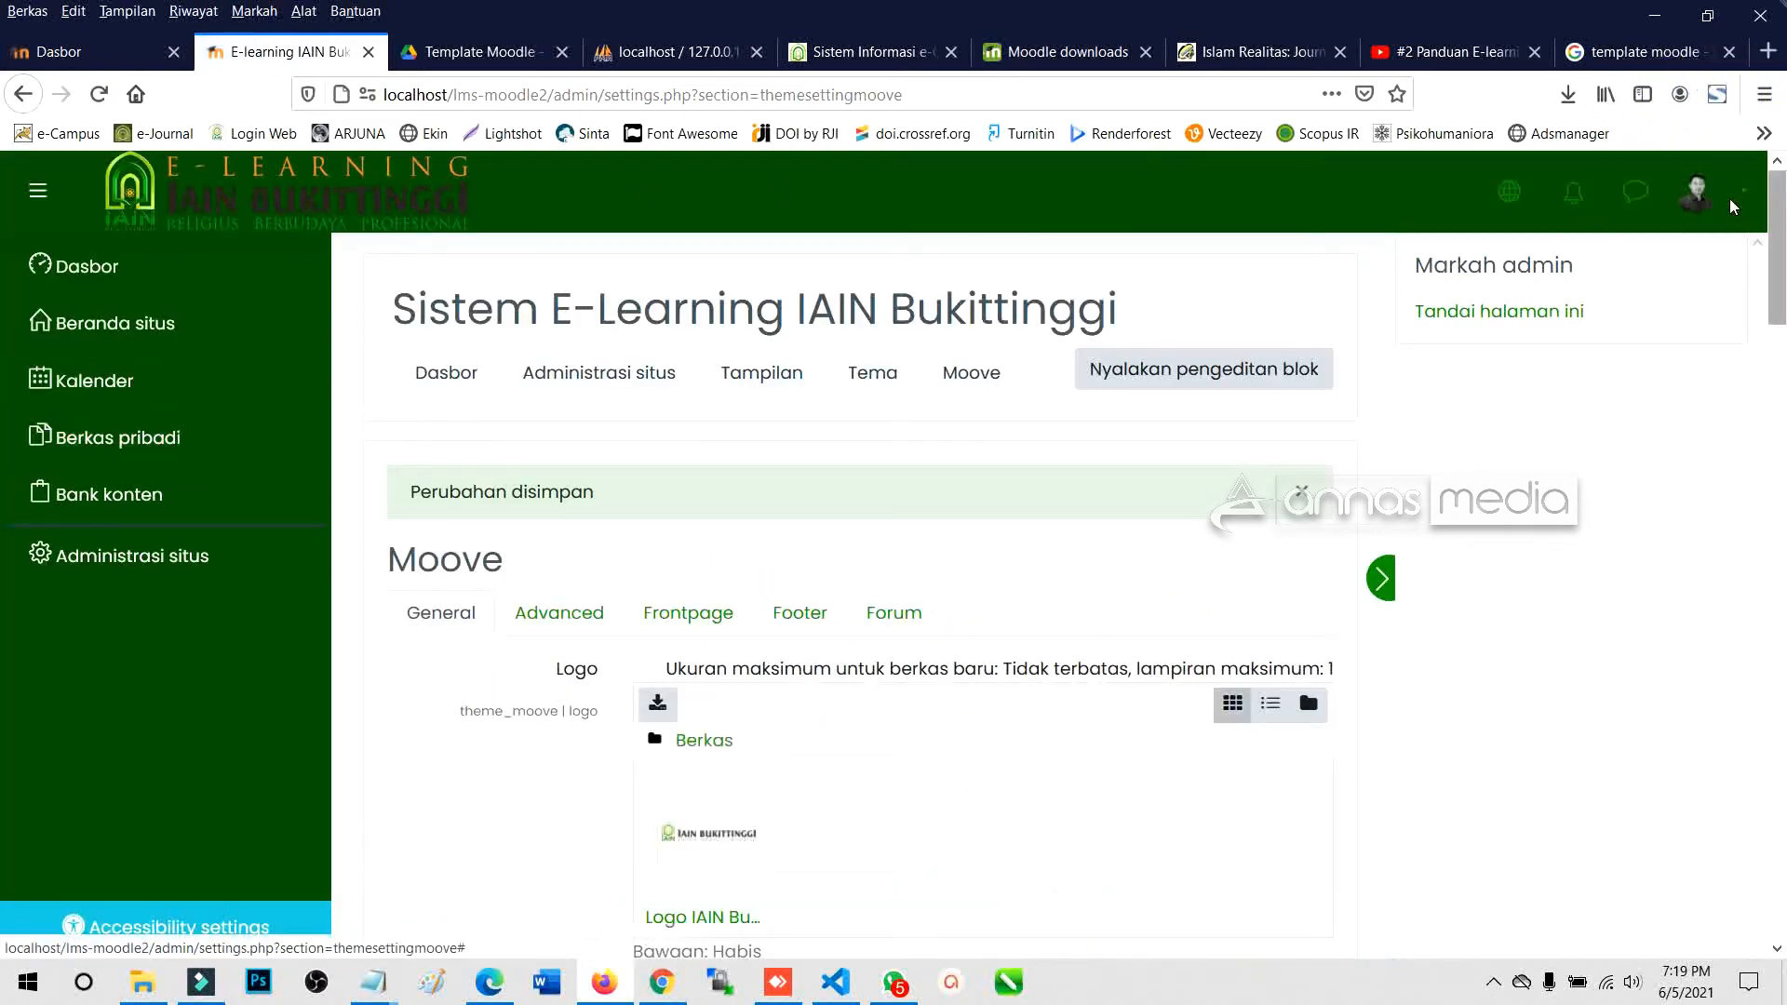
Look over the Moove theme's Frontpage and Advanced SCSS settings tabs.
scroll(726, 595, down, 4)
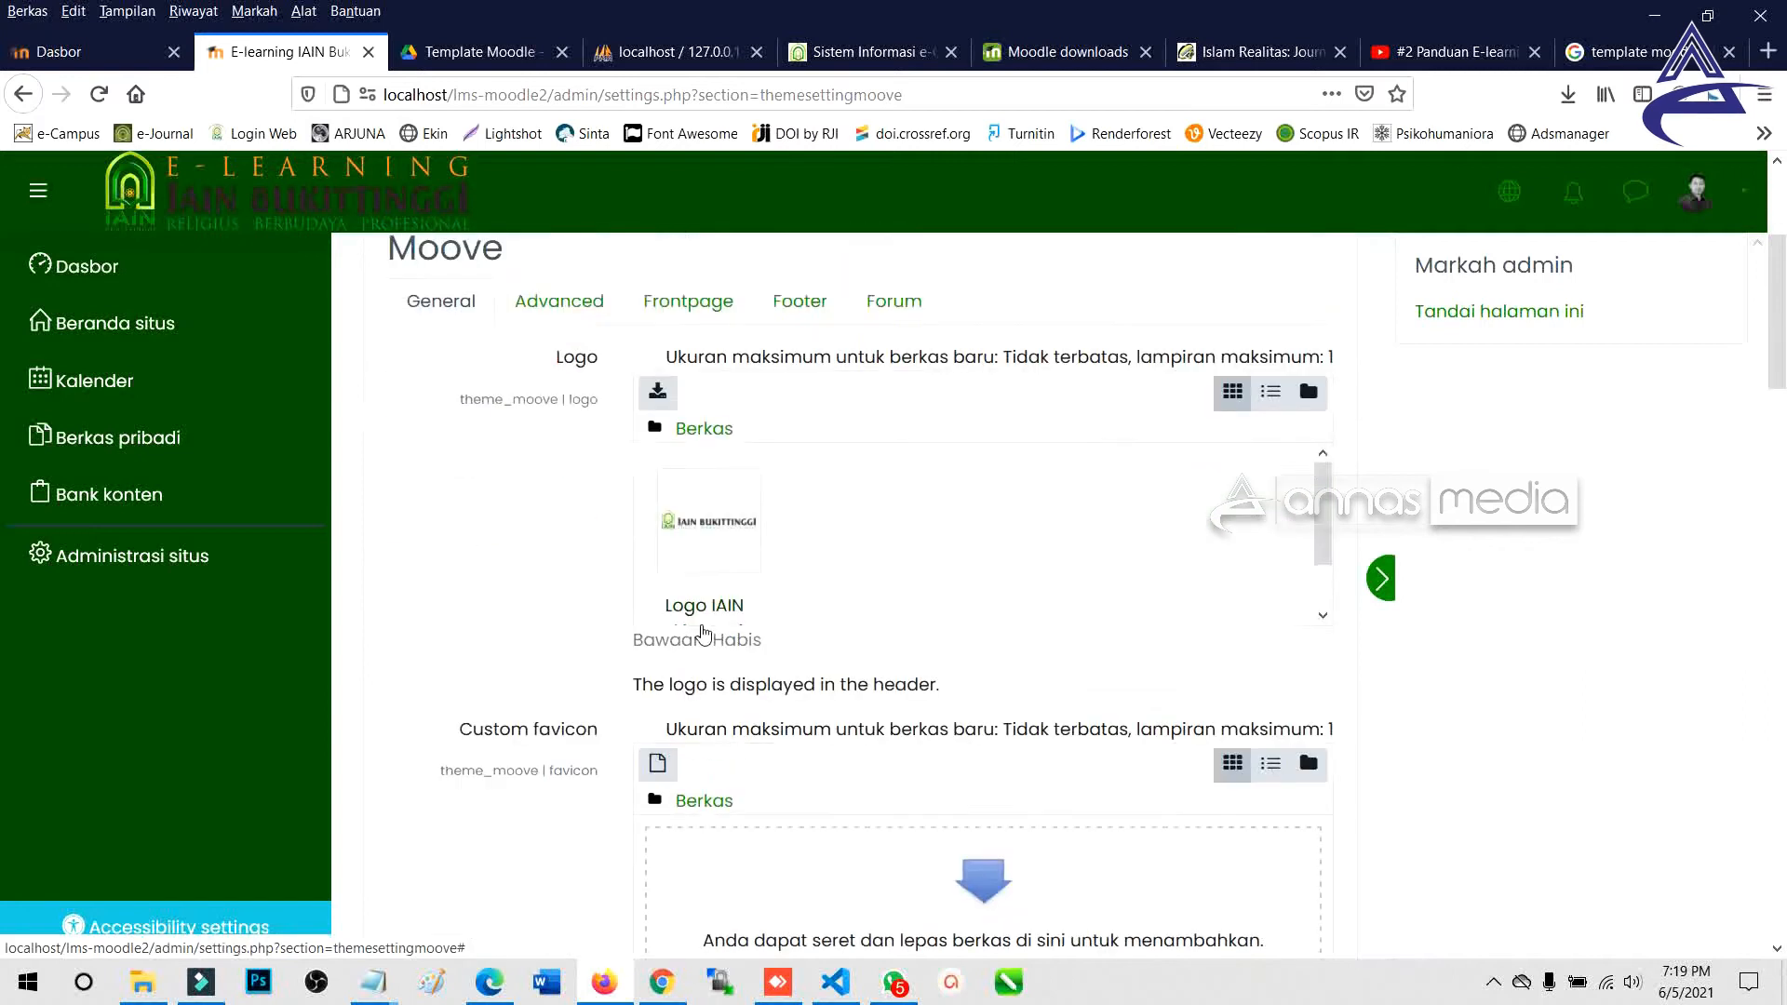
scroll(754, 559, up, 3)
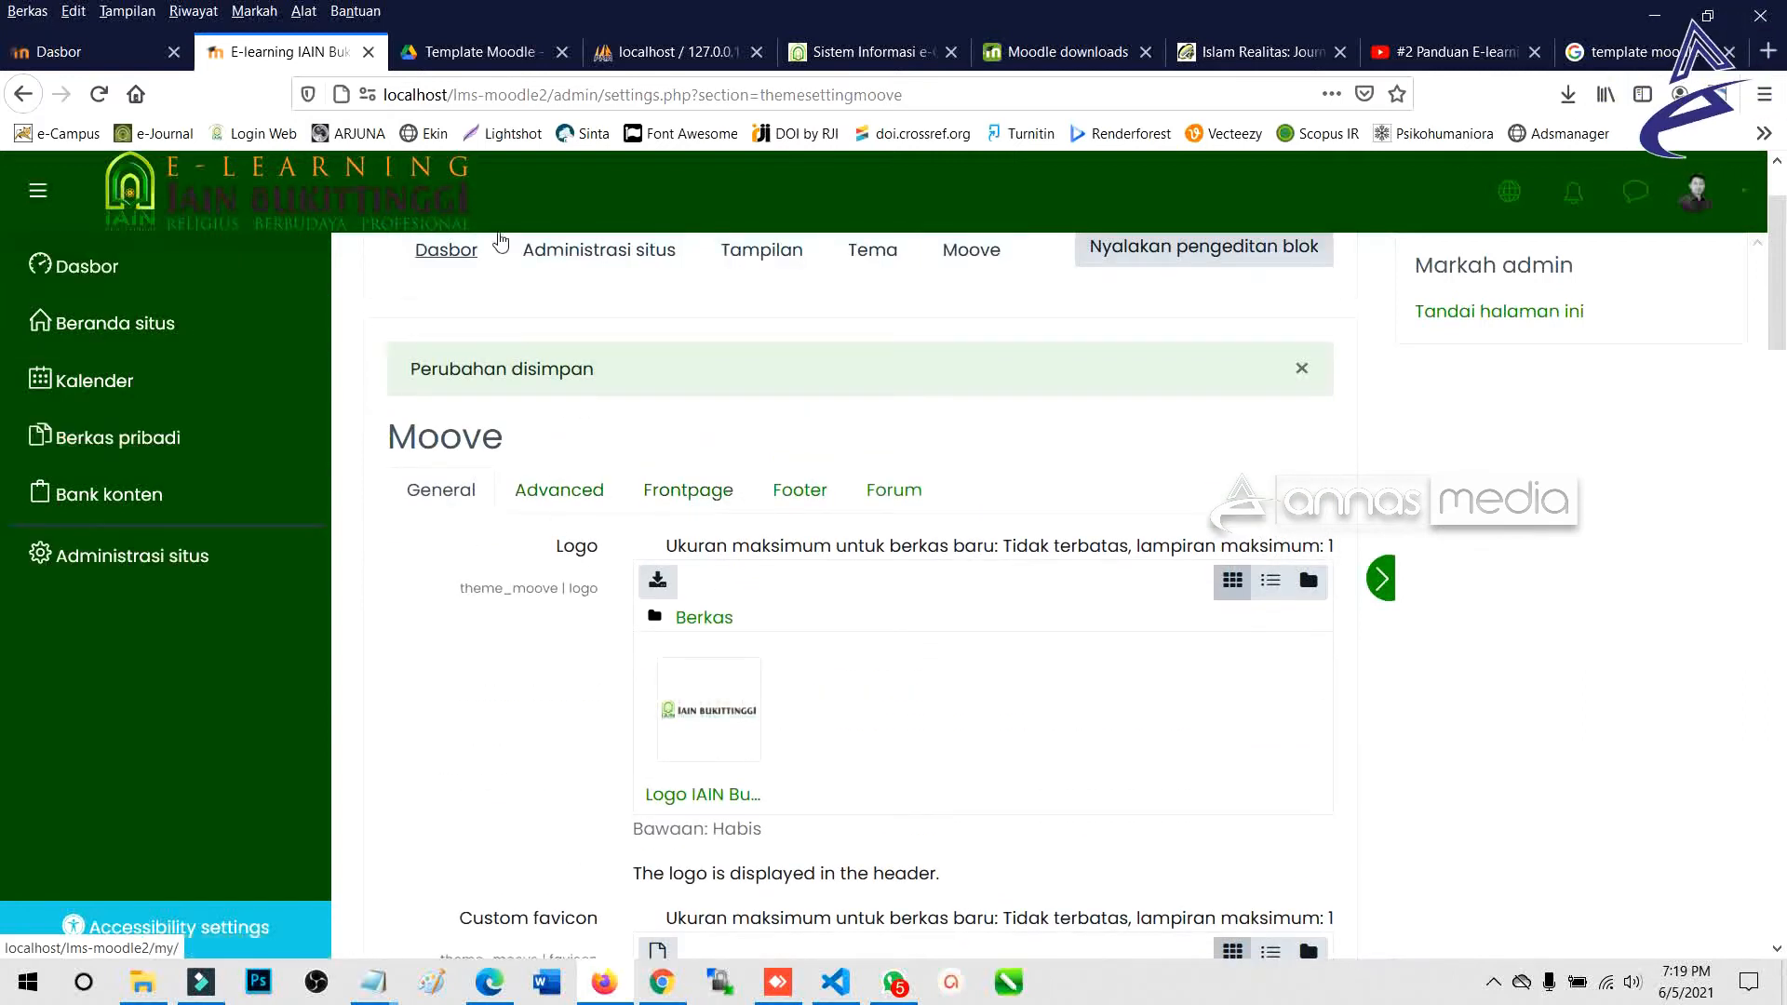
click(700, 491)
scroll(652, 577, down, 6)
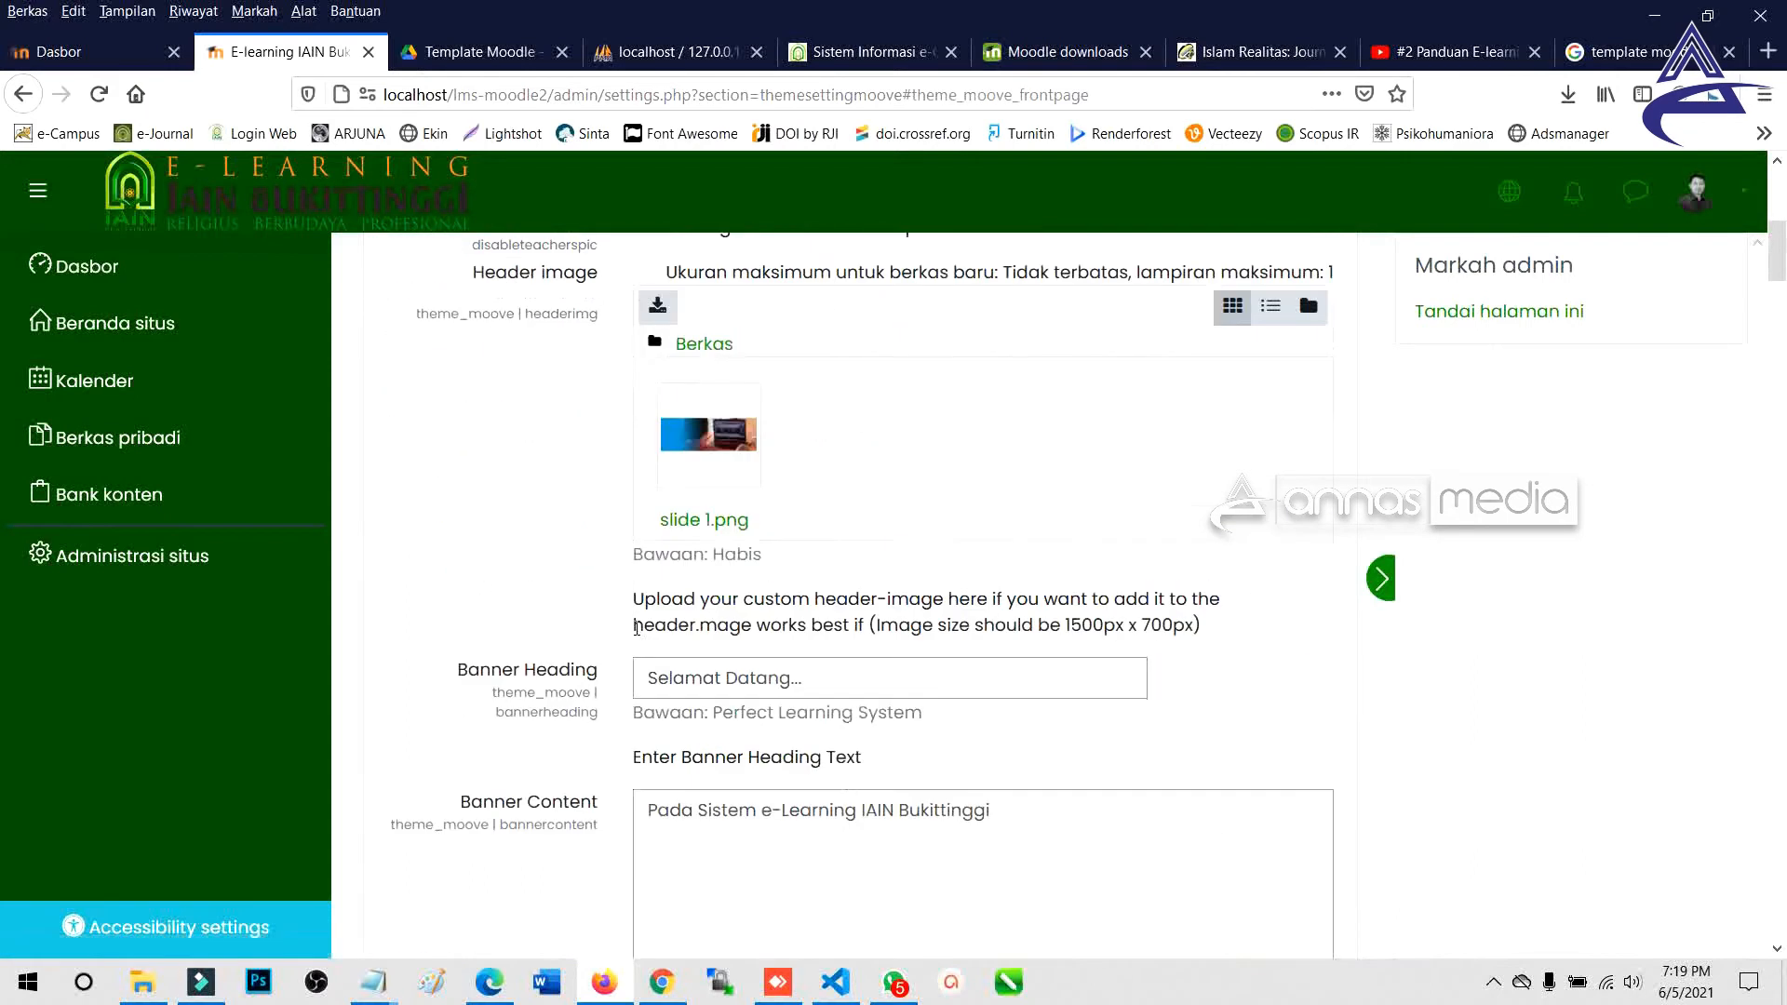
scroll(636, 629, up, 6)
click(547, 487)
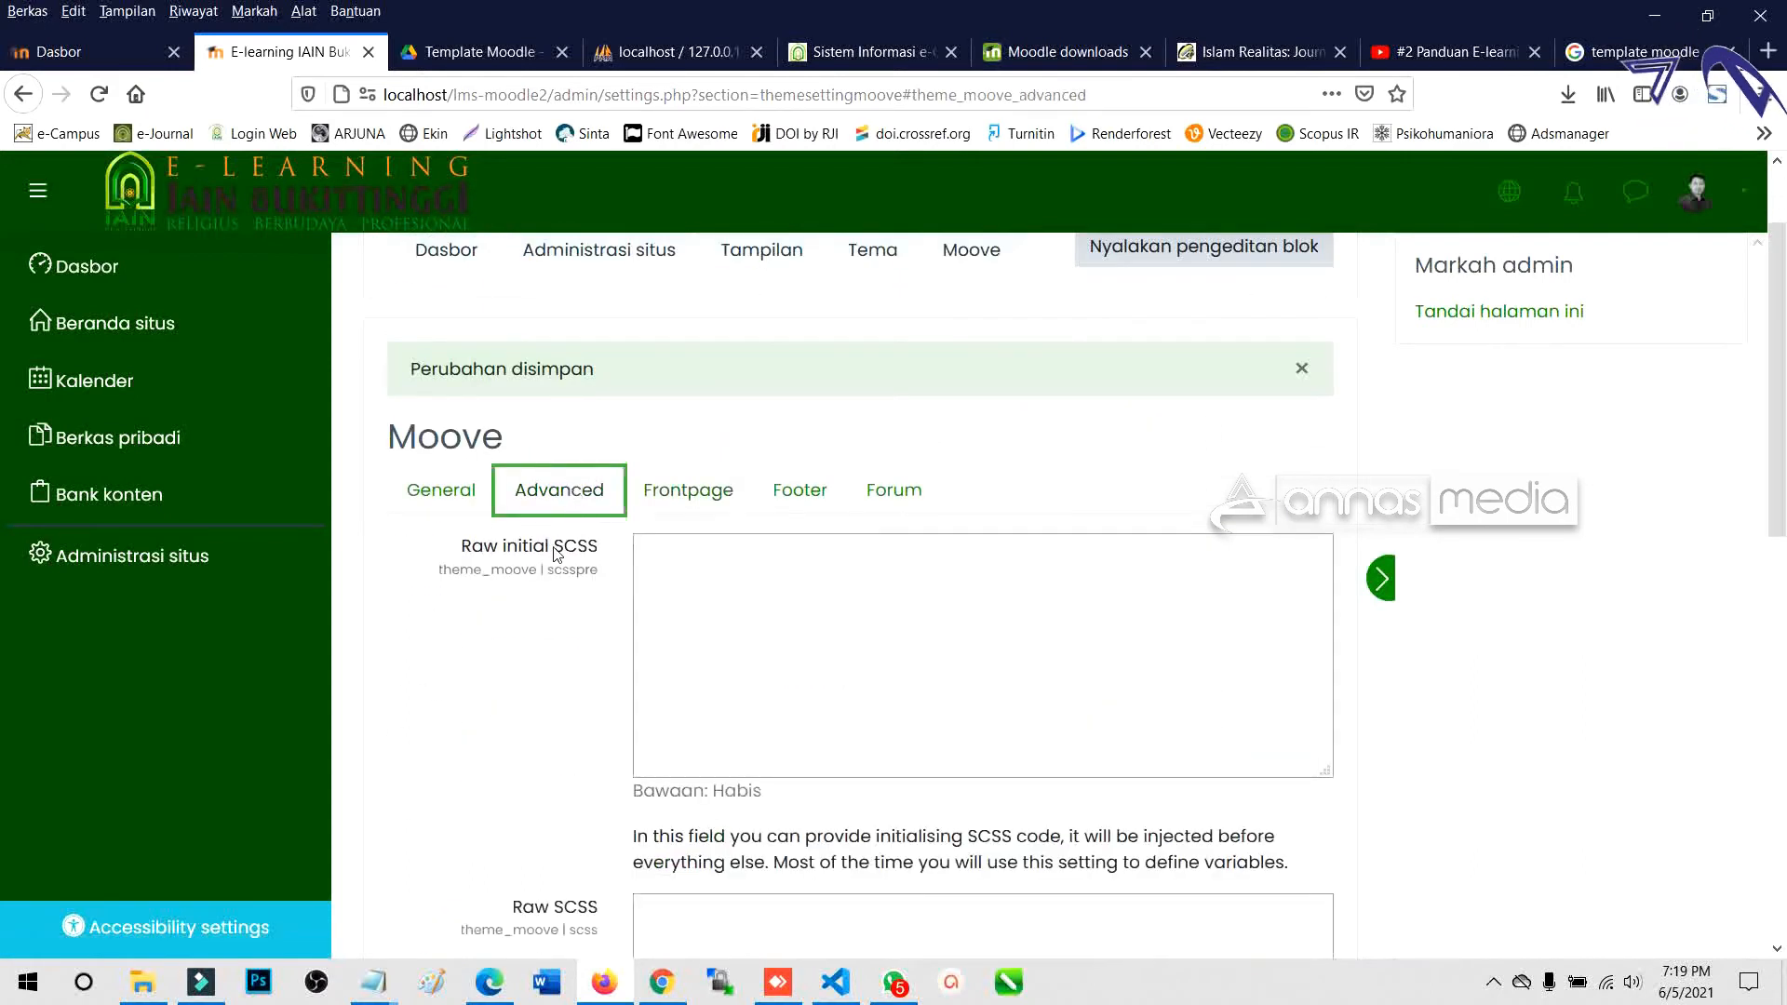
scroll(545, 615, down, 5)
scroll(544, 632, up, 4)
scroll(595, 481, down, 8)
scroll(600, 512, up, 7)
Scroll through the General tab's colour options, then return to the Frontpage settings.
click(441, 367)
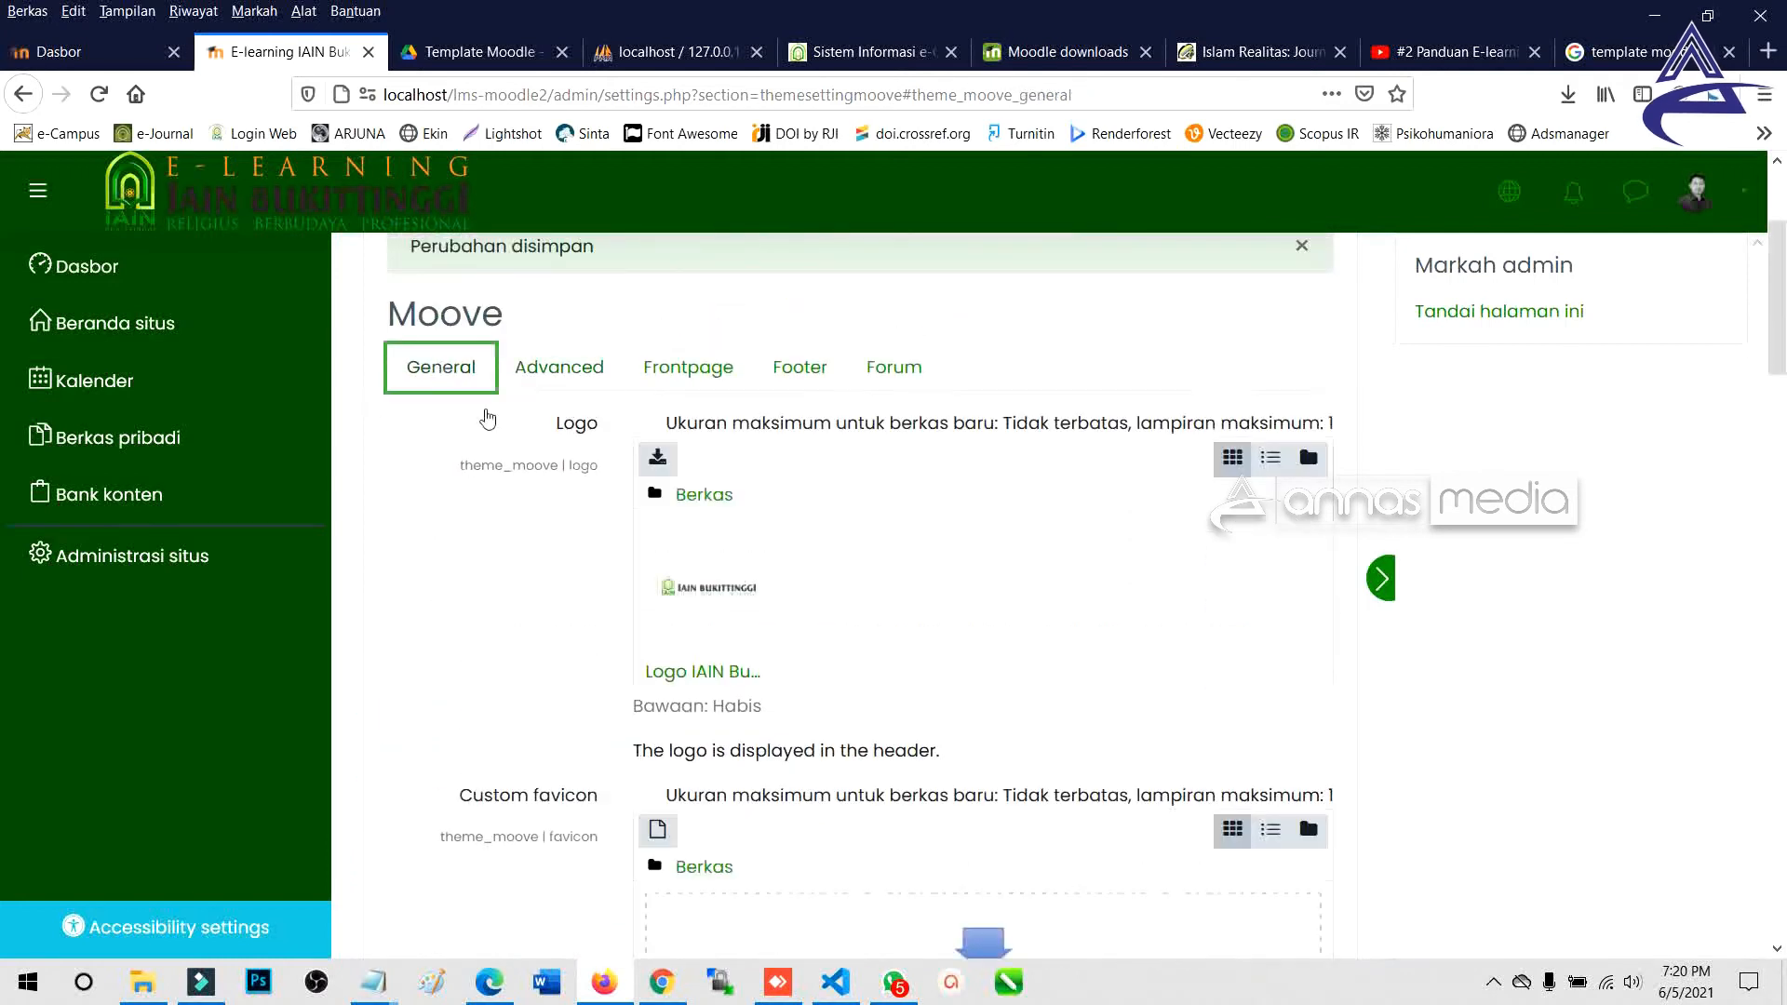
scroll(819, 666, down, 10)
scroll(821, 662, down, 1)
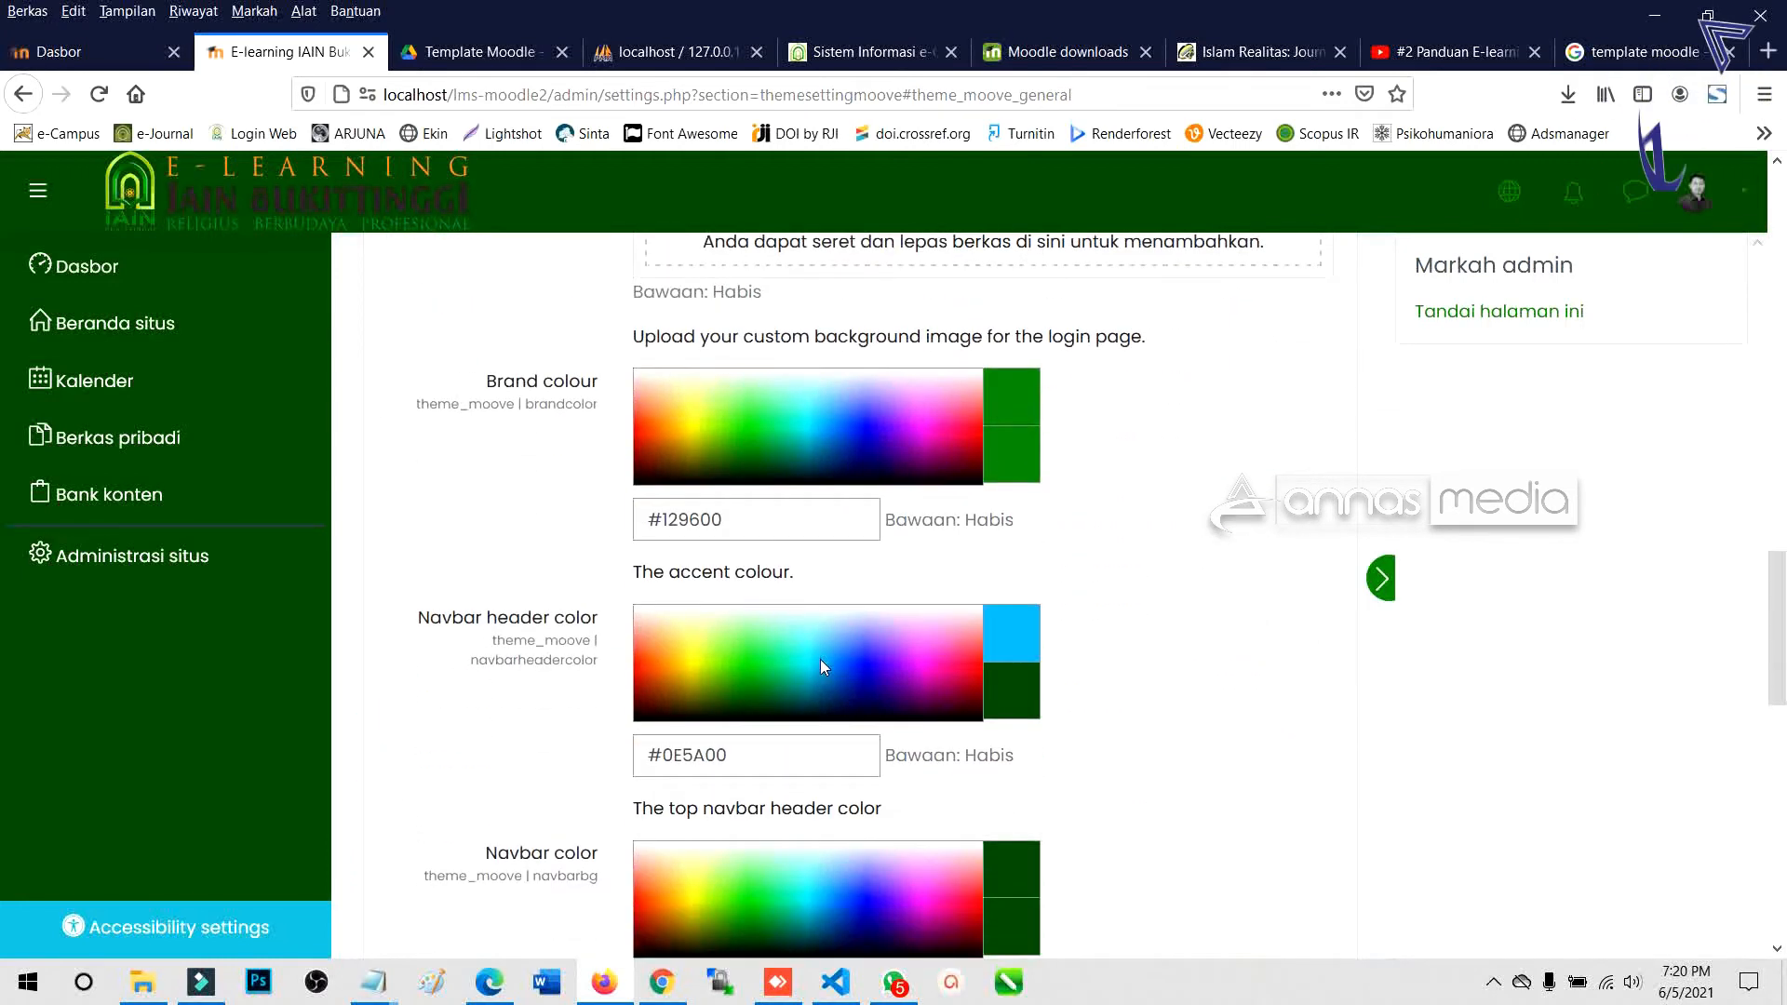
scroll(821, 663, down, 3)
scroll(823, 667, down, 3)
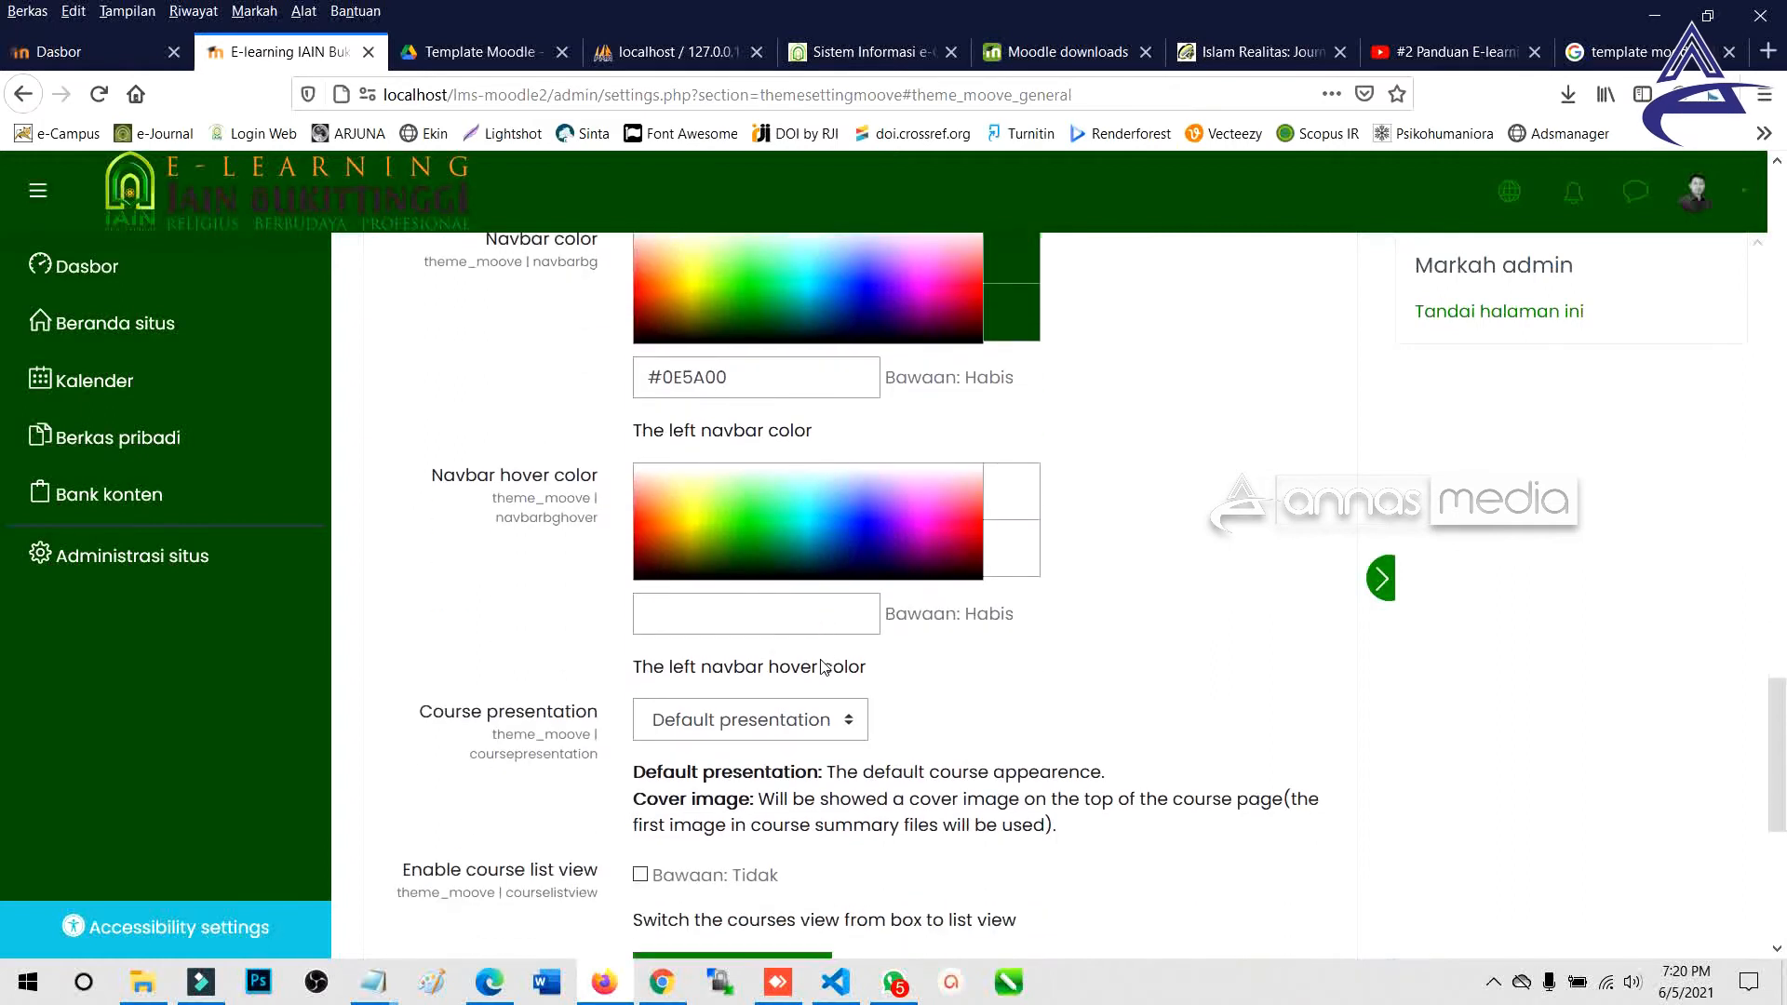
scroll(823, 666, down, 3)
scroll(801, 667, up, 7)
scroll(793, 659, up, 10)
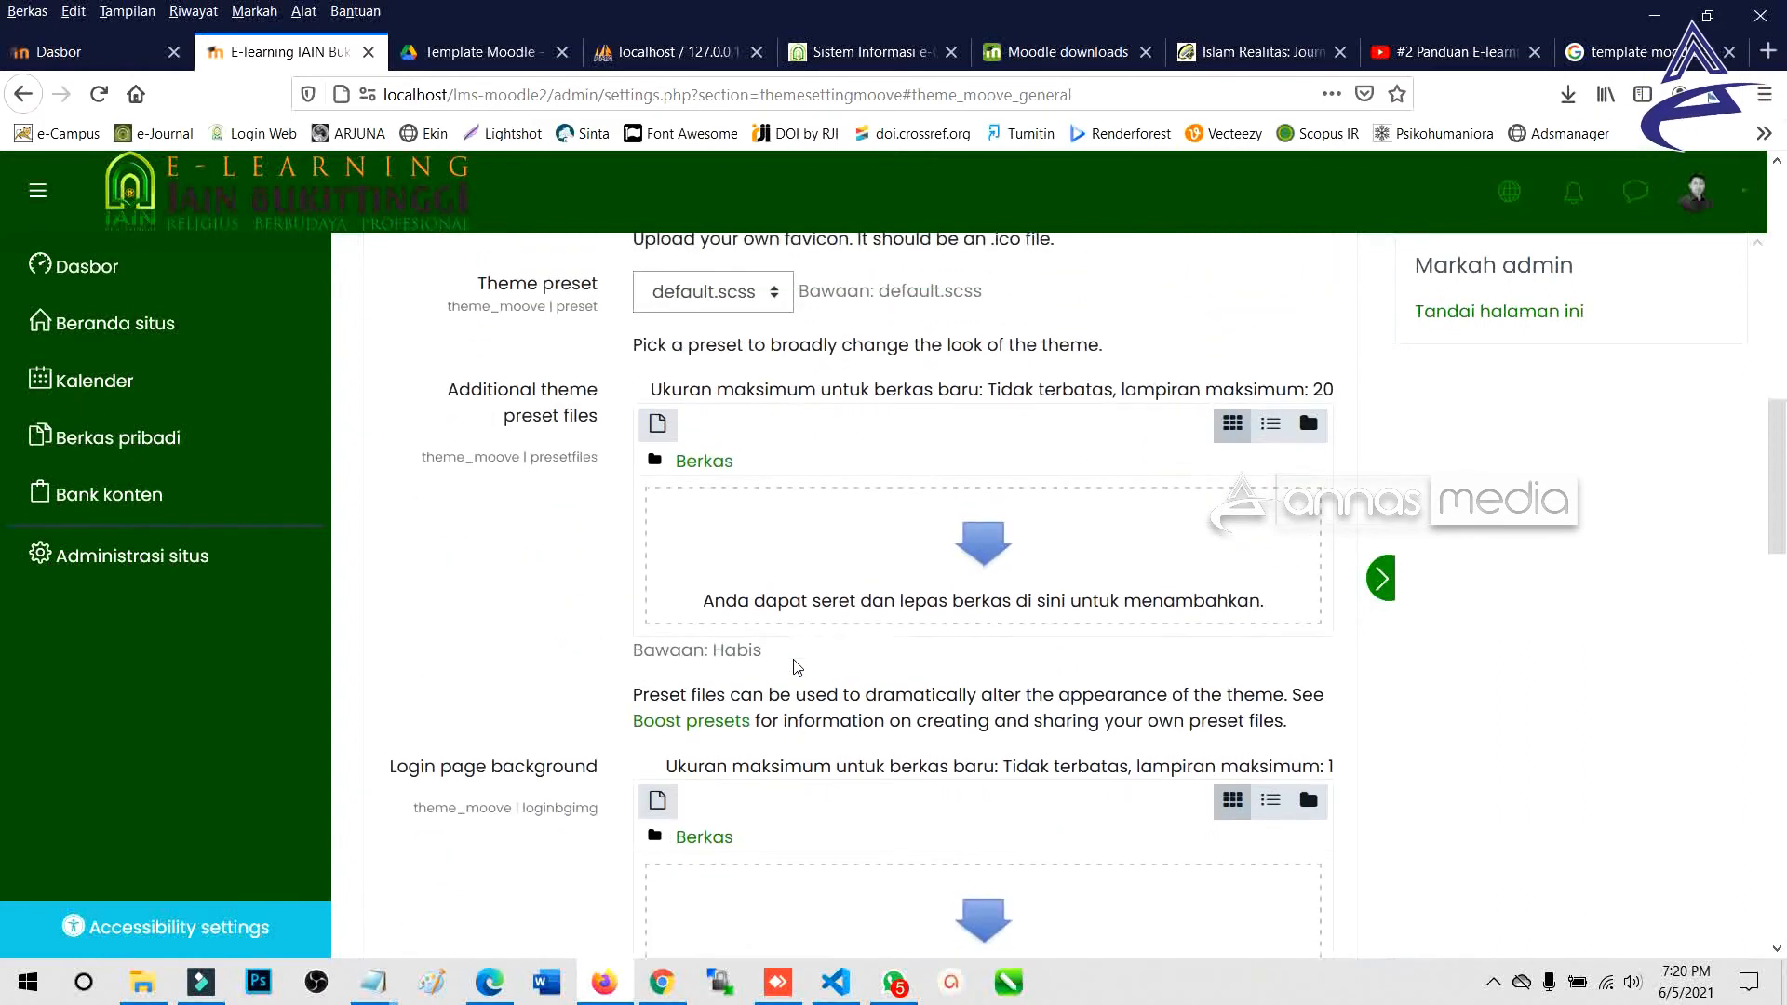
scroll(793, 667, up, 4)
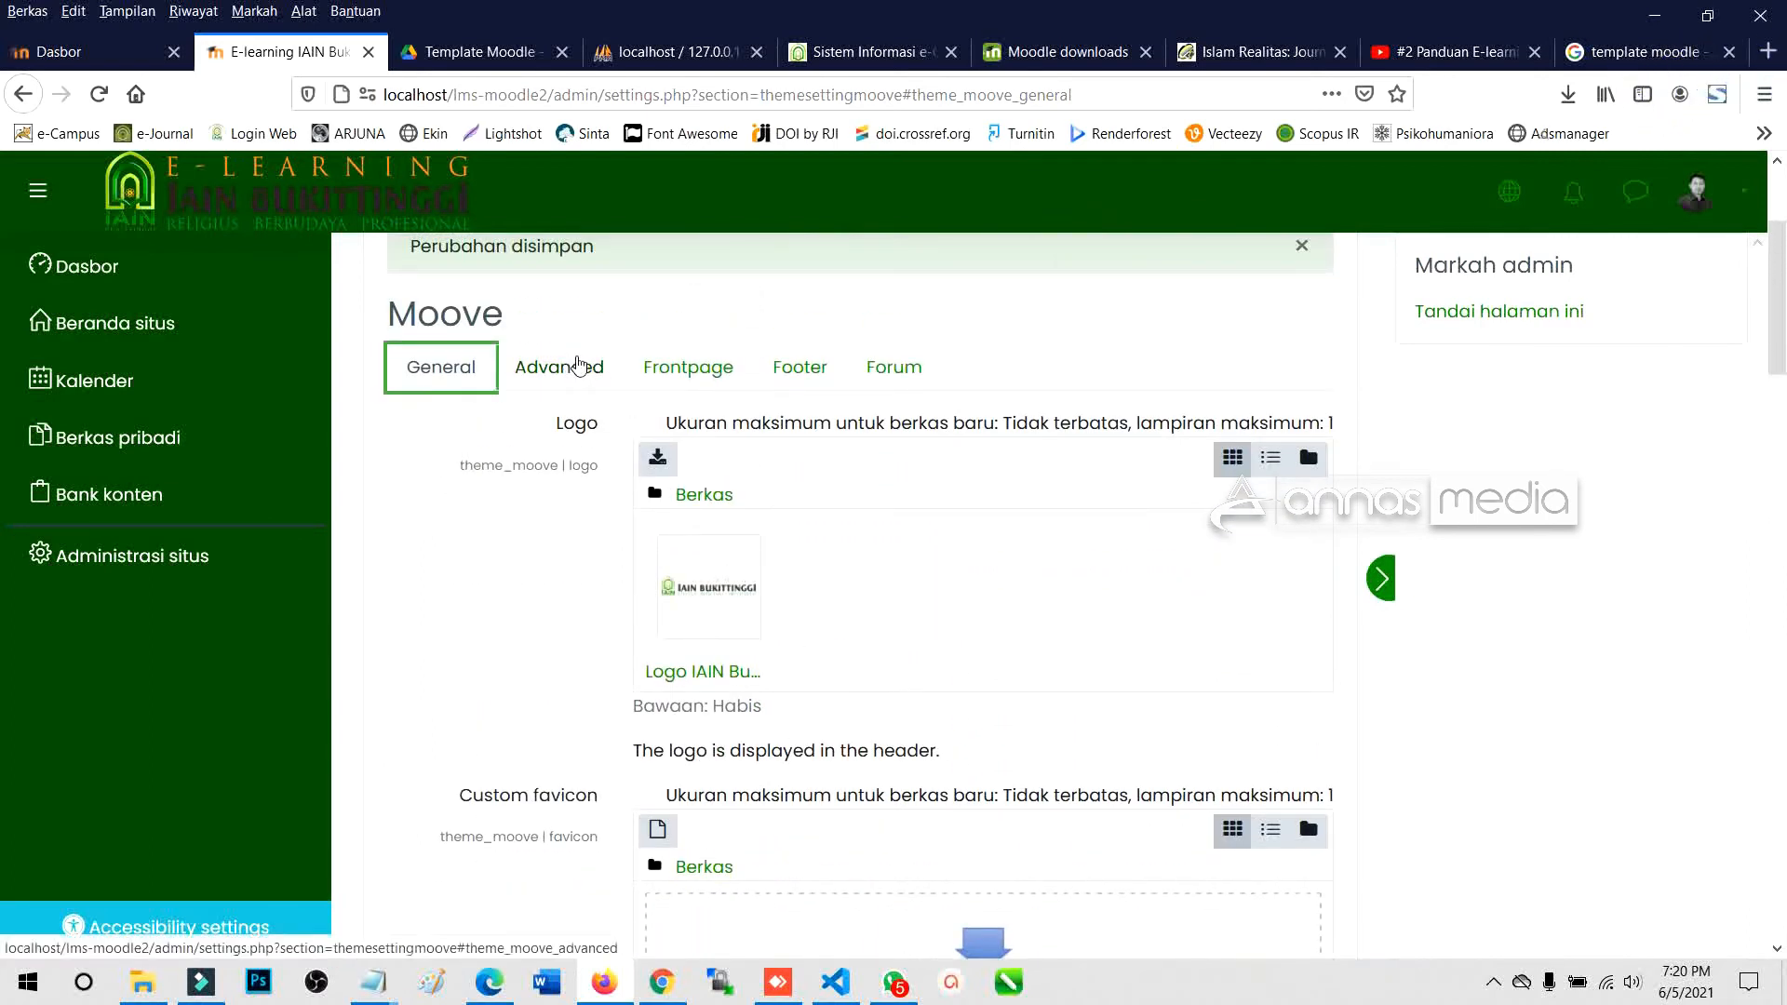
click(687, 370)
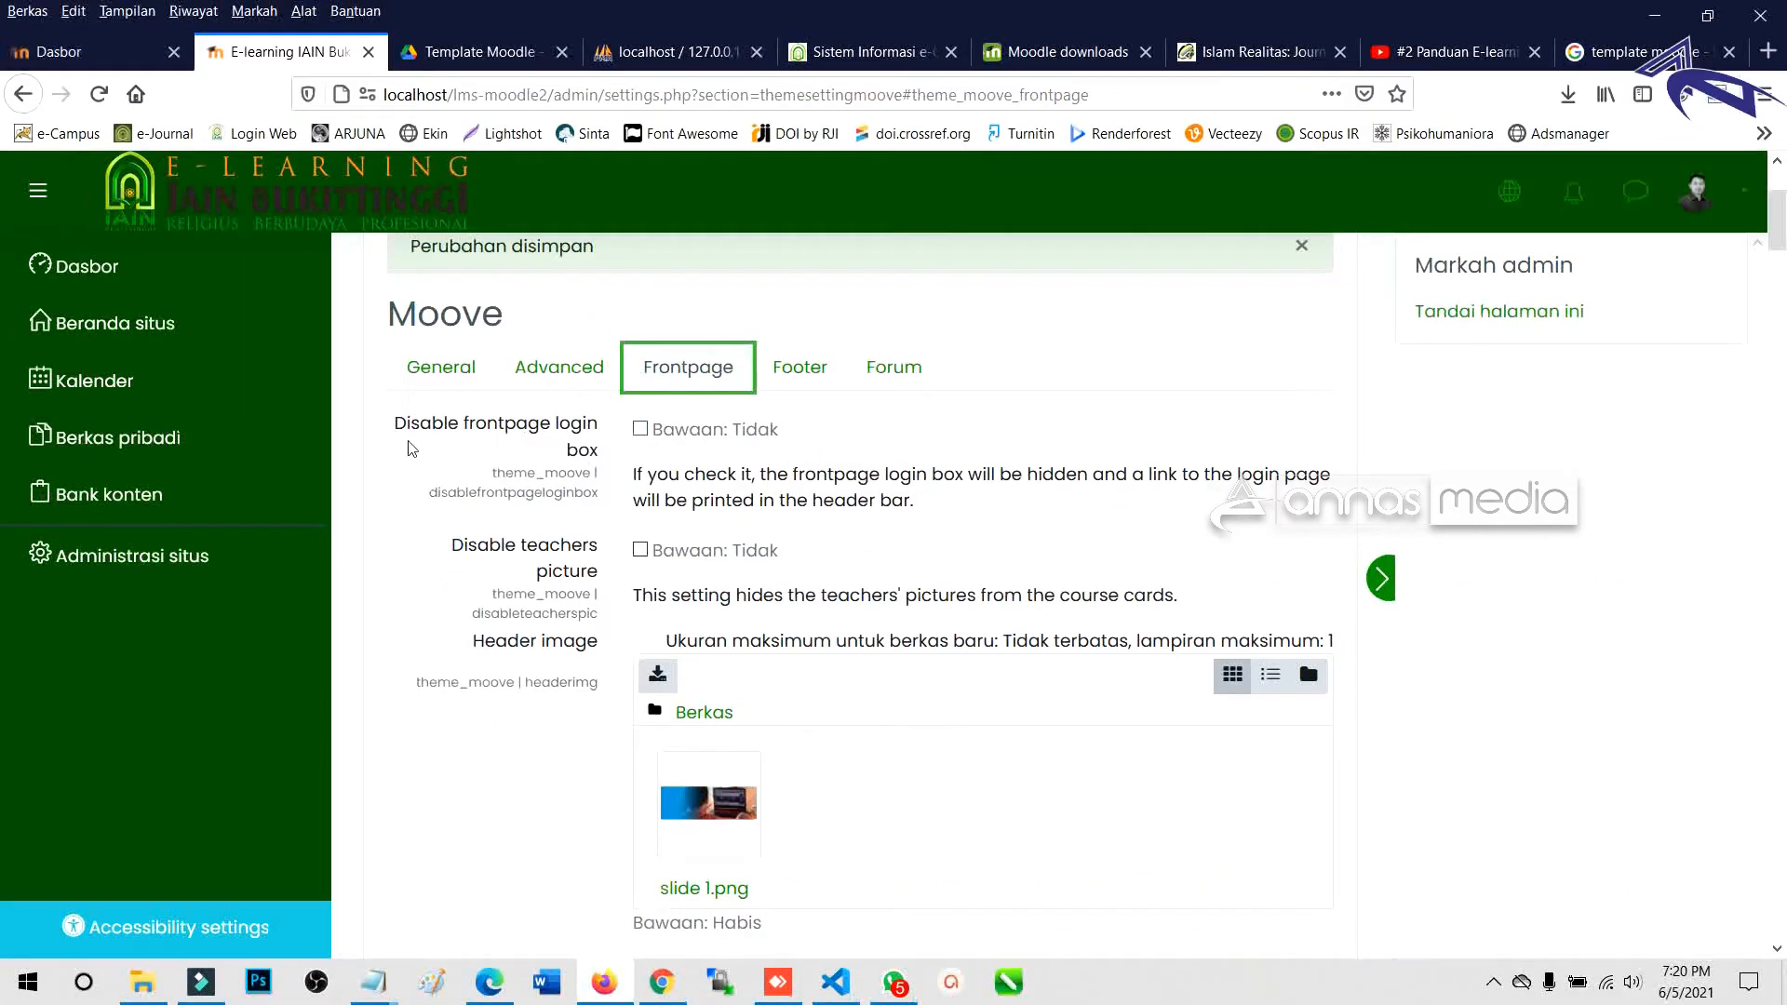
Tick 'Disable frontpage login box' so the front page hides its login box.
click(641, 431)
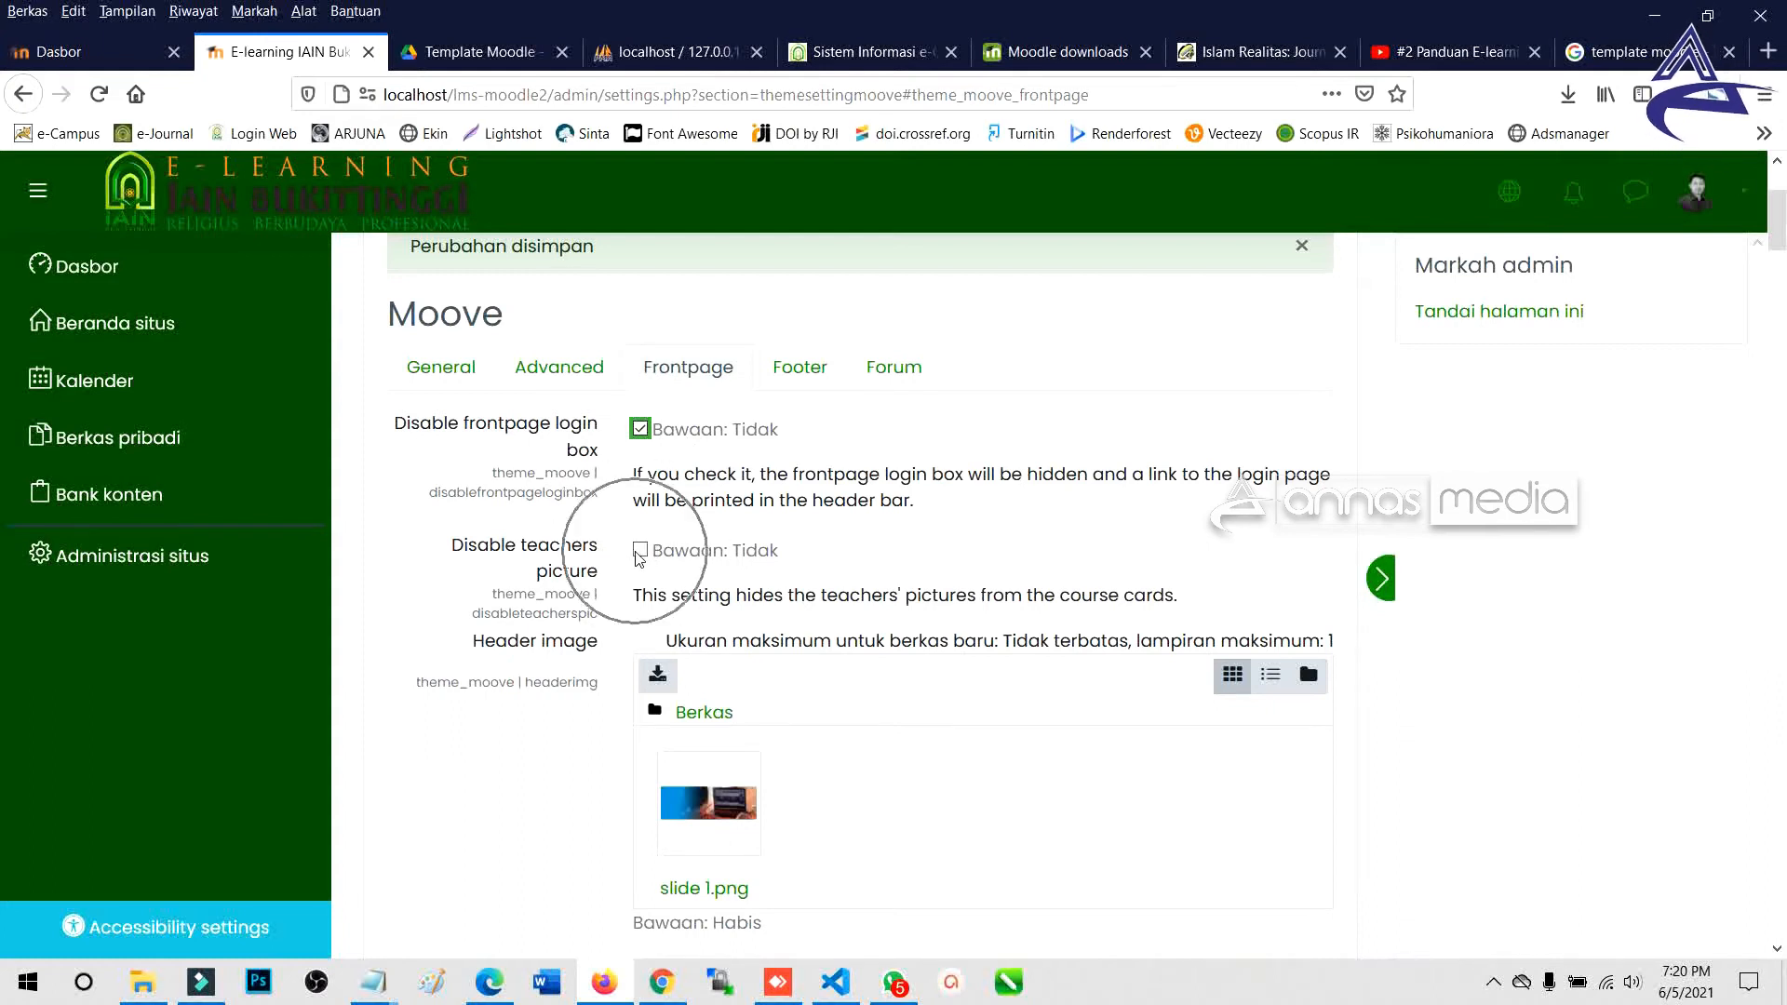
scroll(755, 634, down, 2)
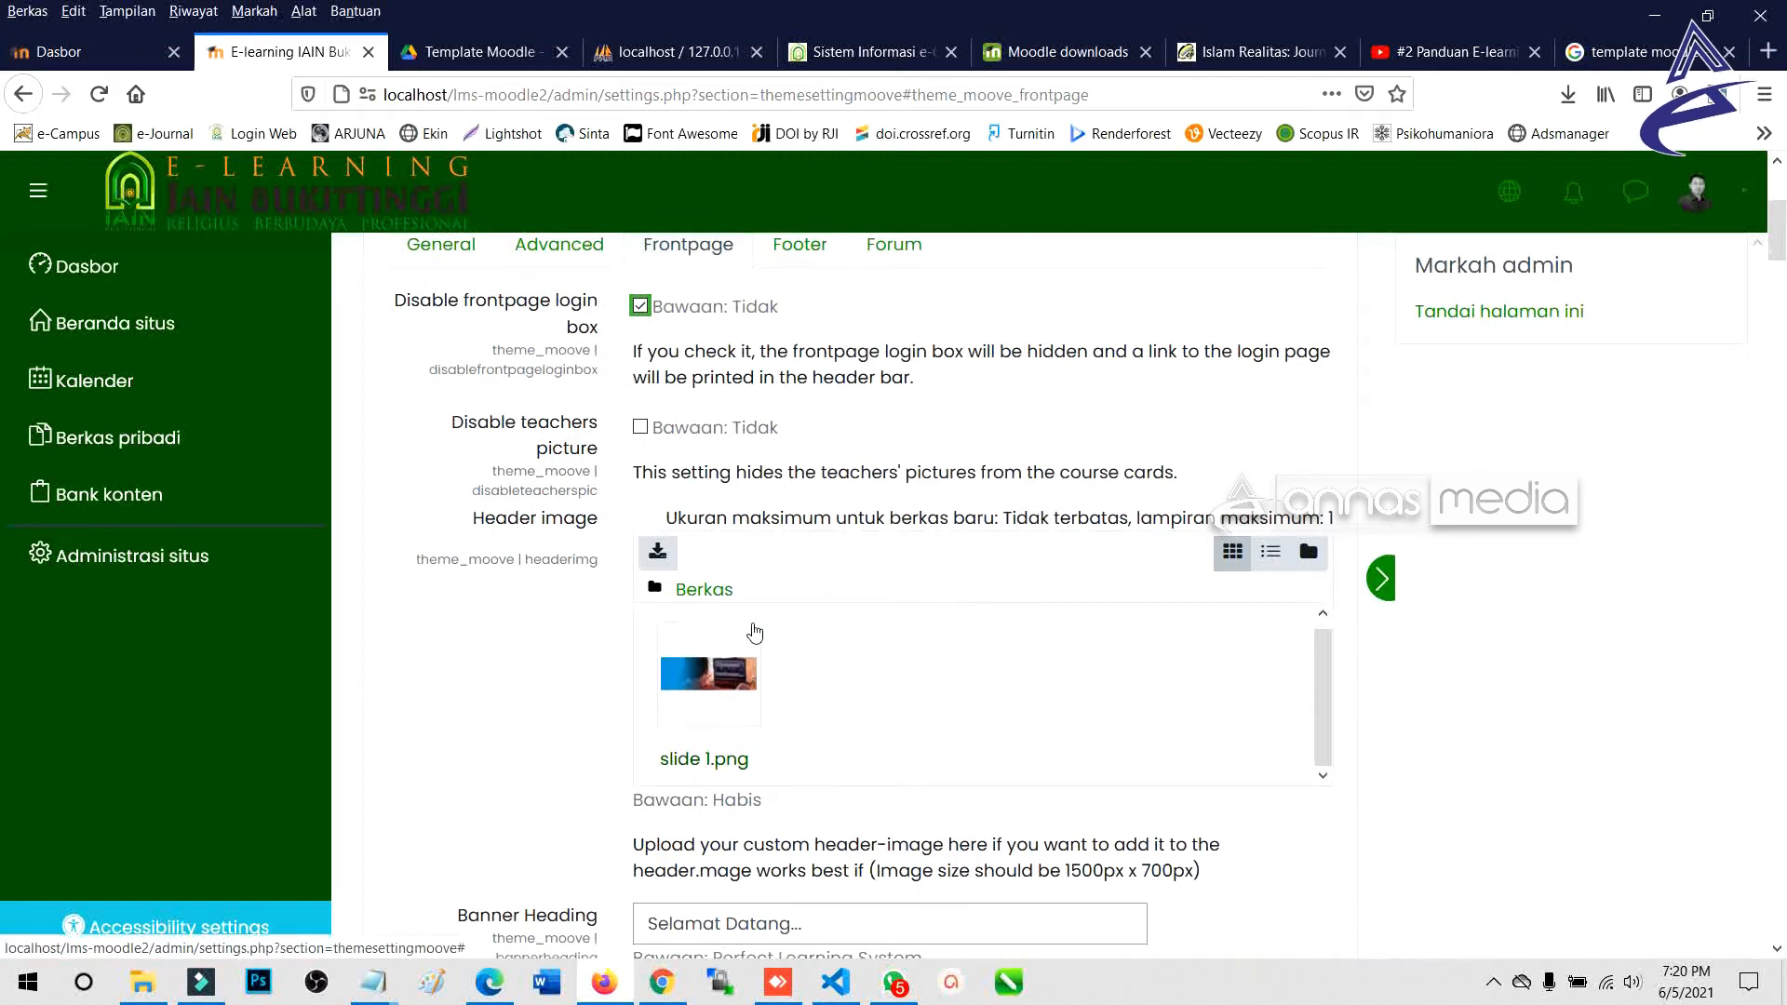
scroll(543, 619, down, 4)
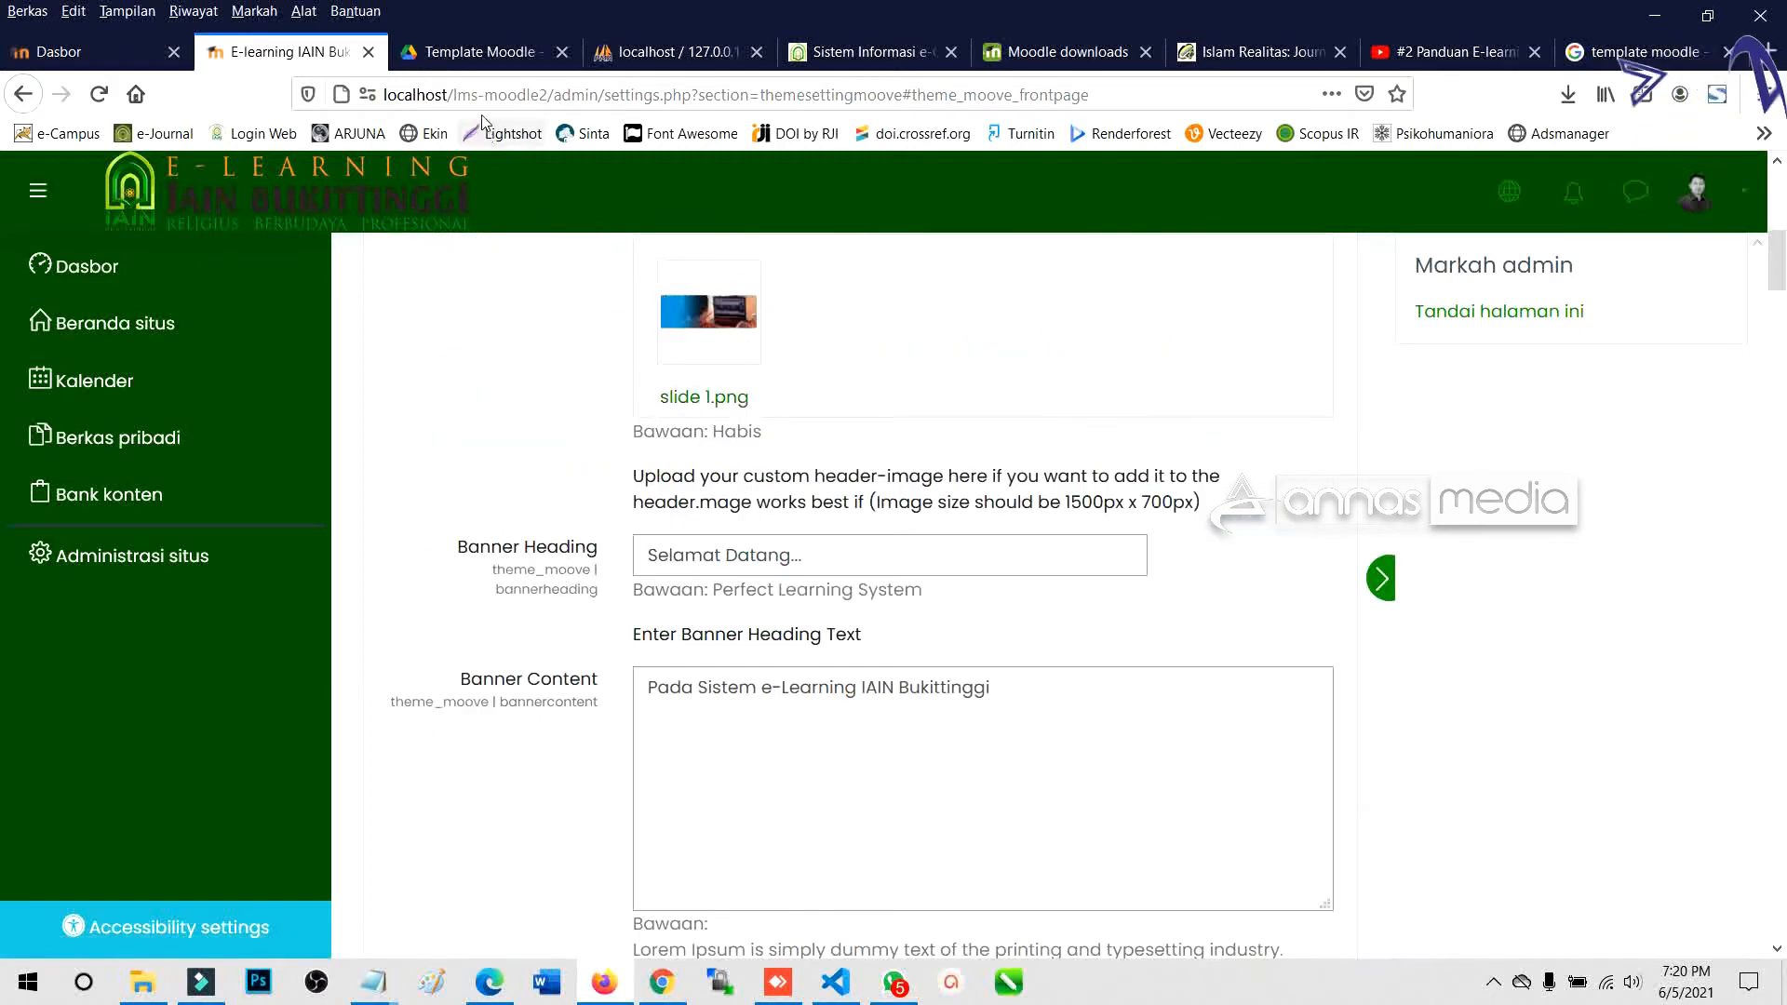
Copy the site's base URL and open the live front page in Edge.
drag(554, 94, 383, 94)
key(ctrl+c)
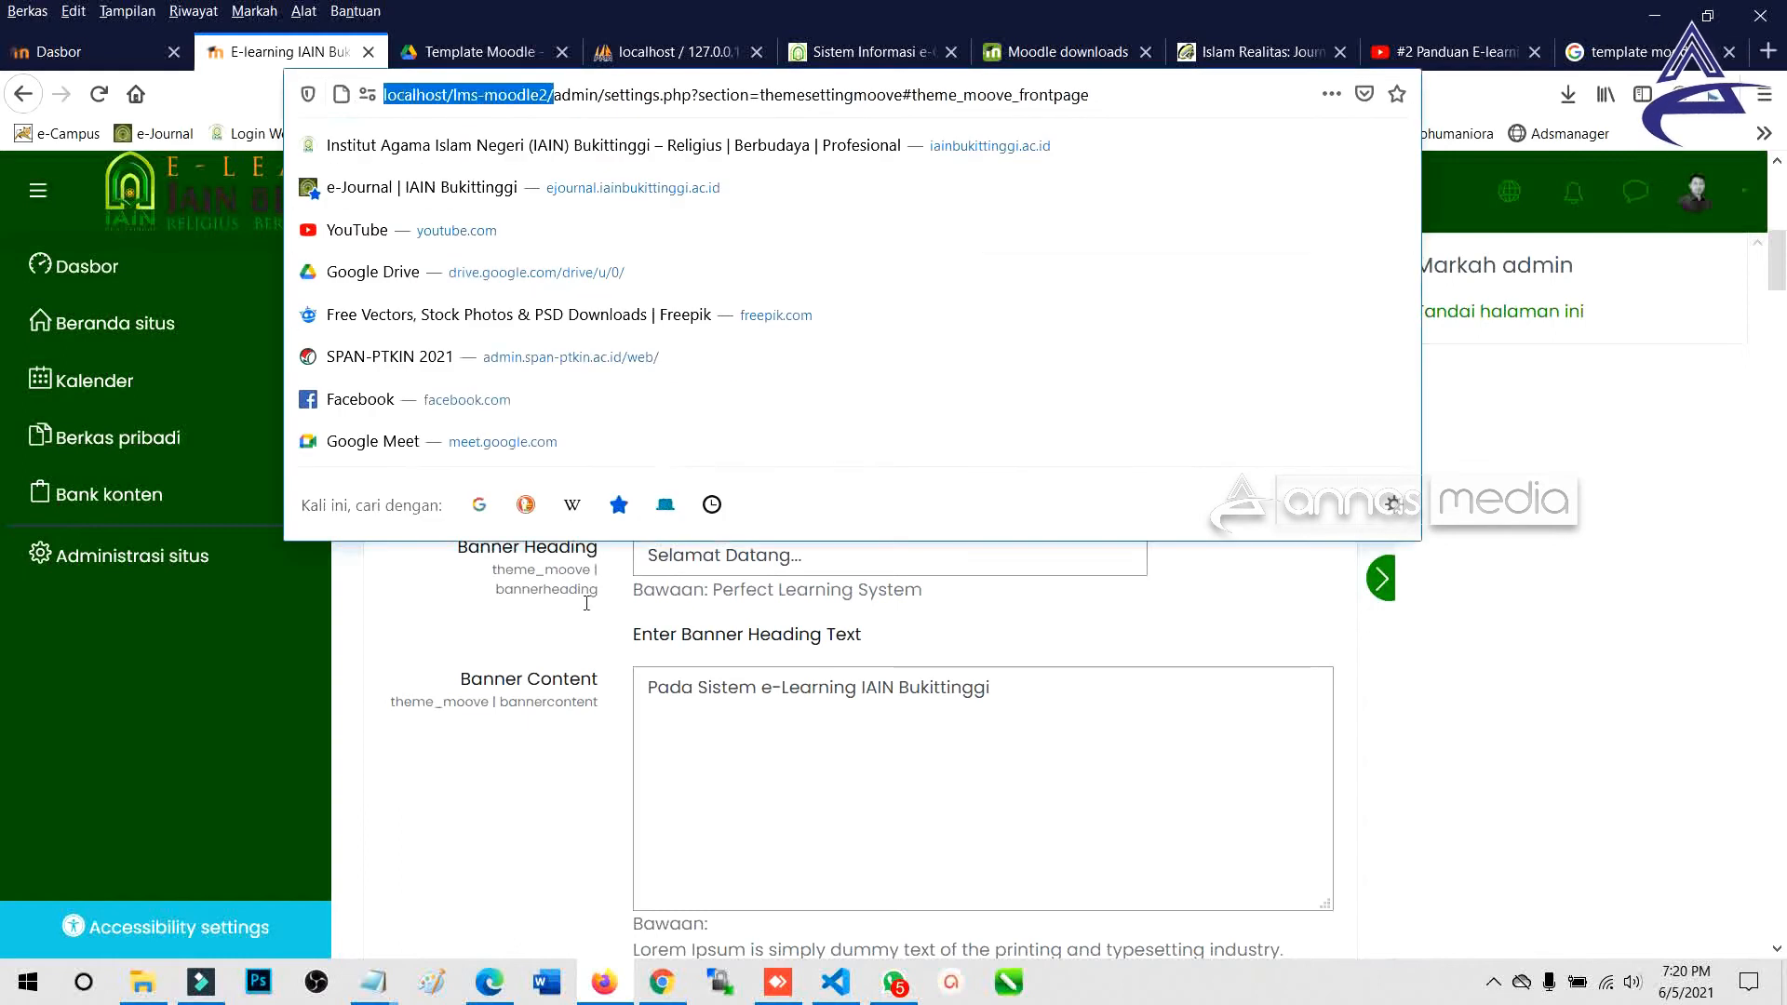
click(746, 675)
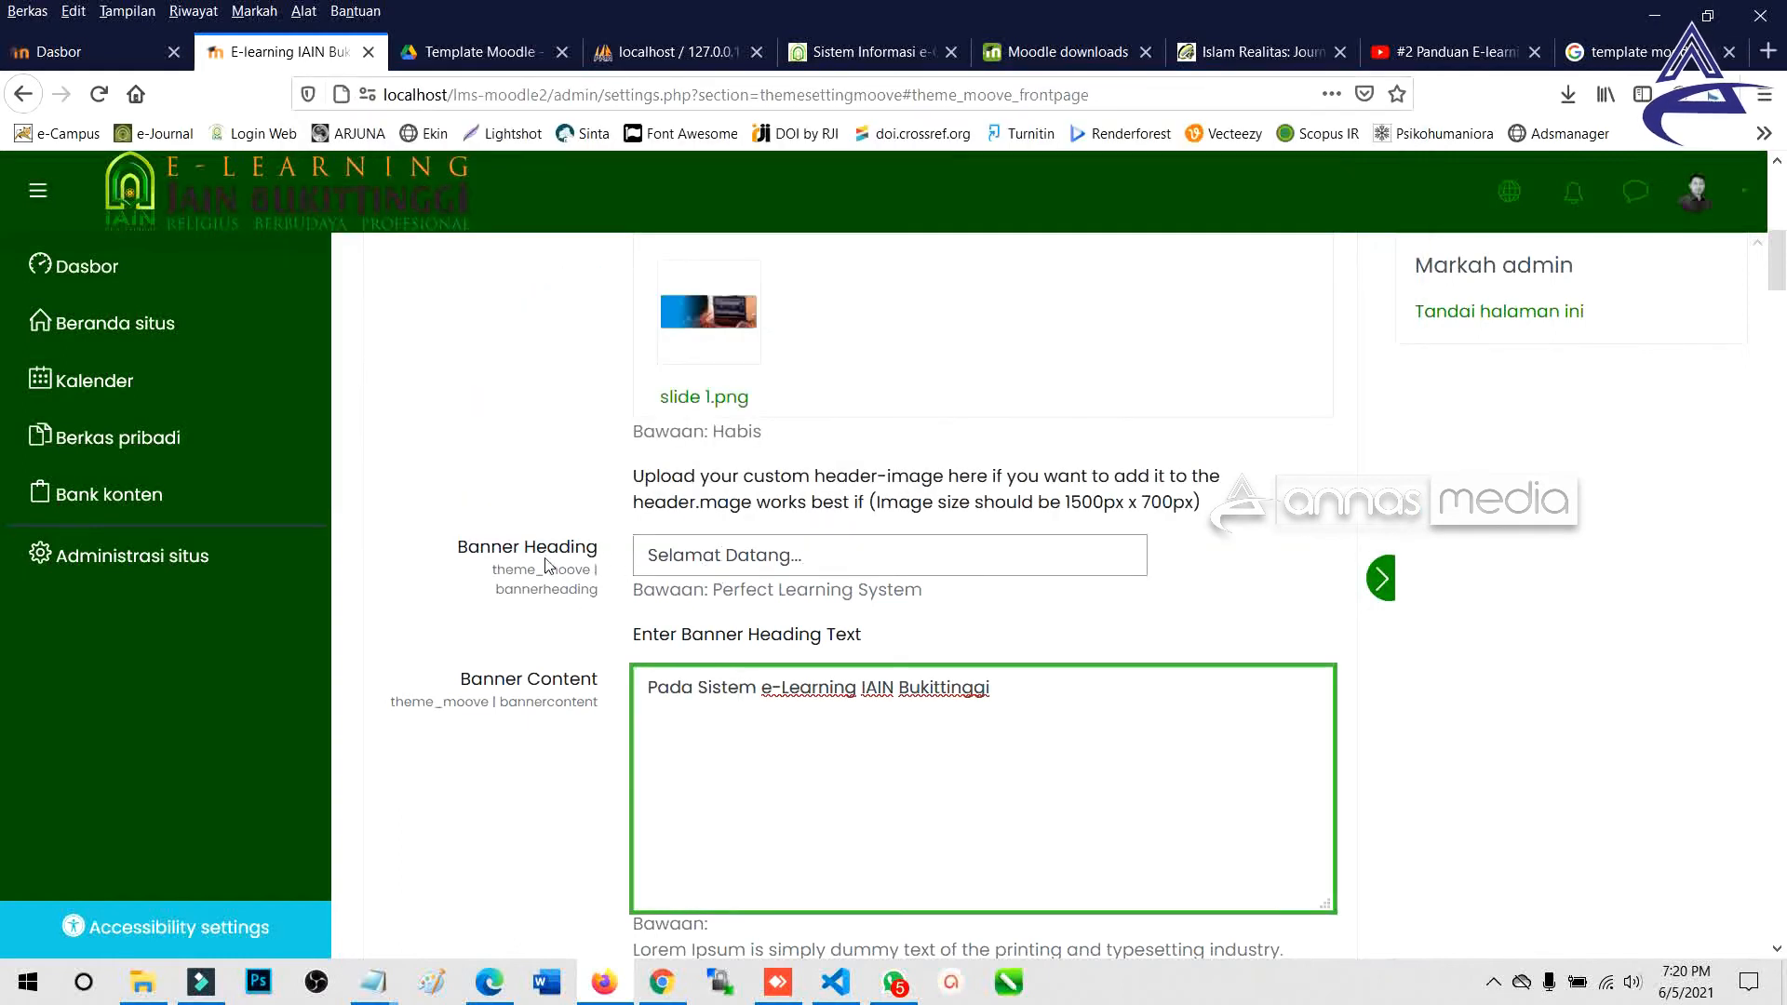
triple_click(801, 559)
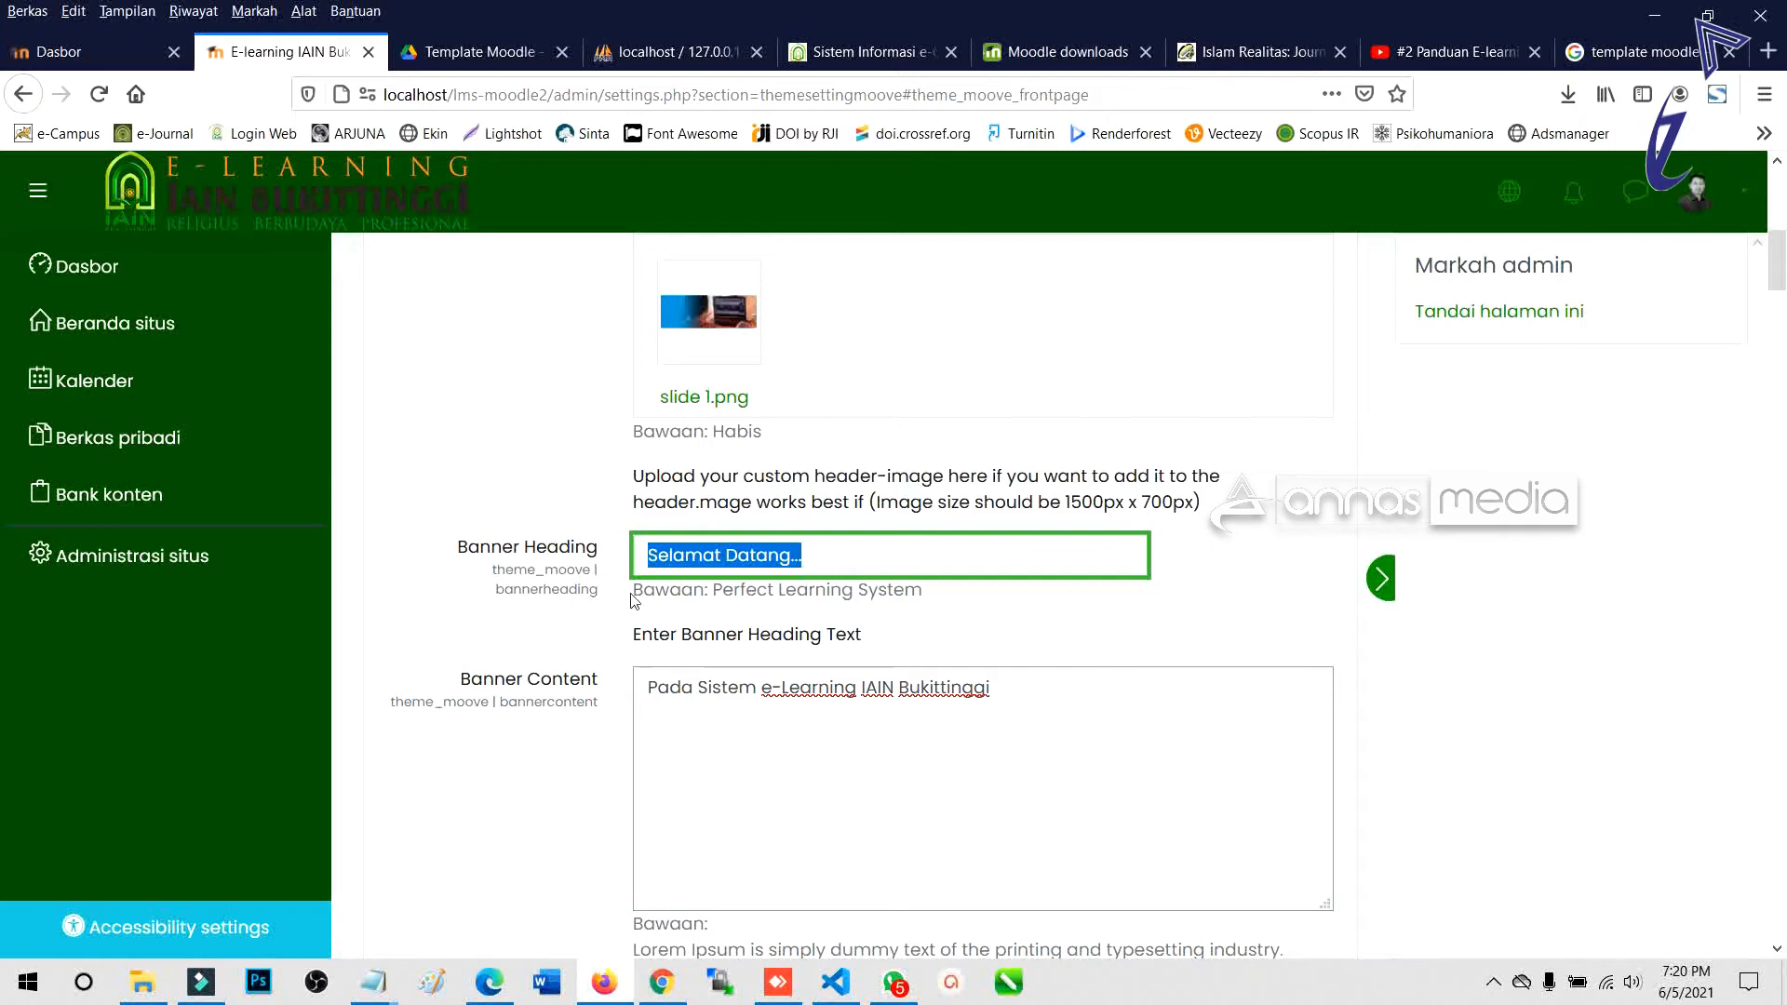
click(489, 996)
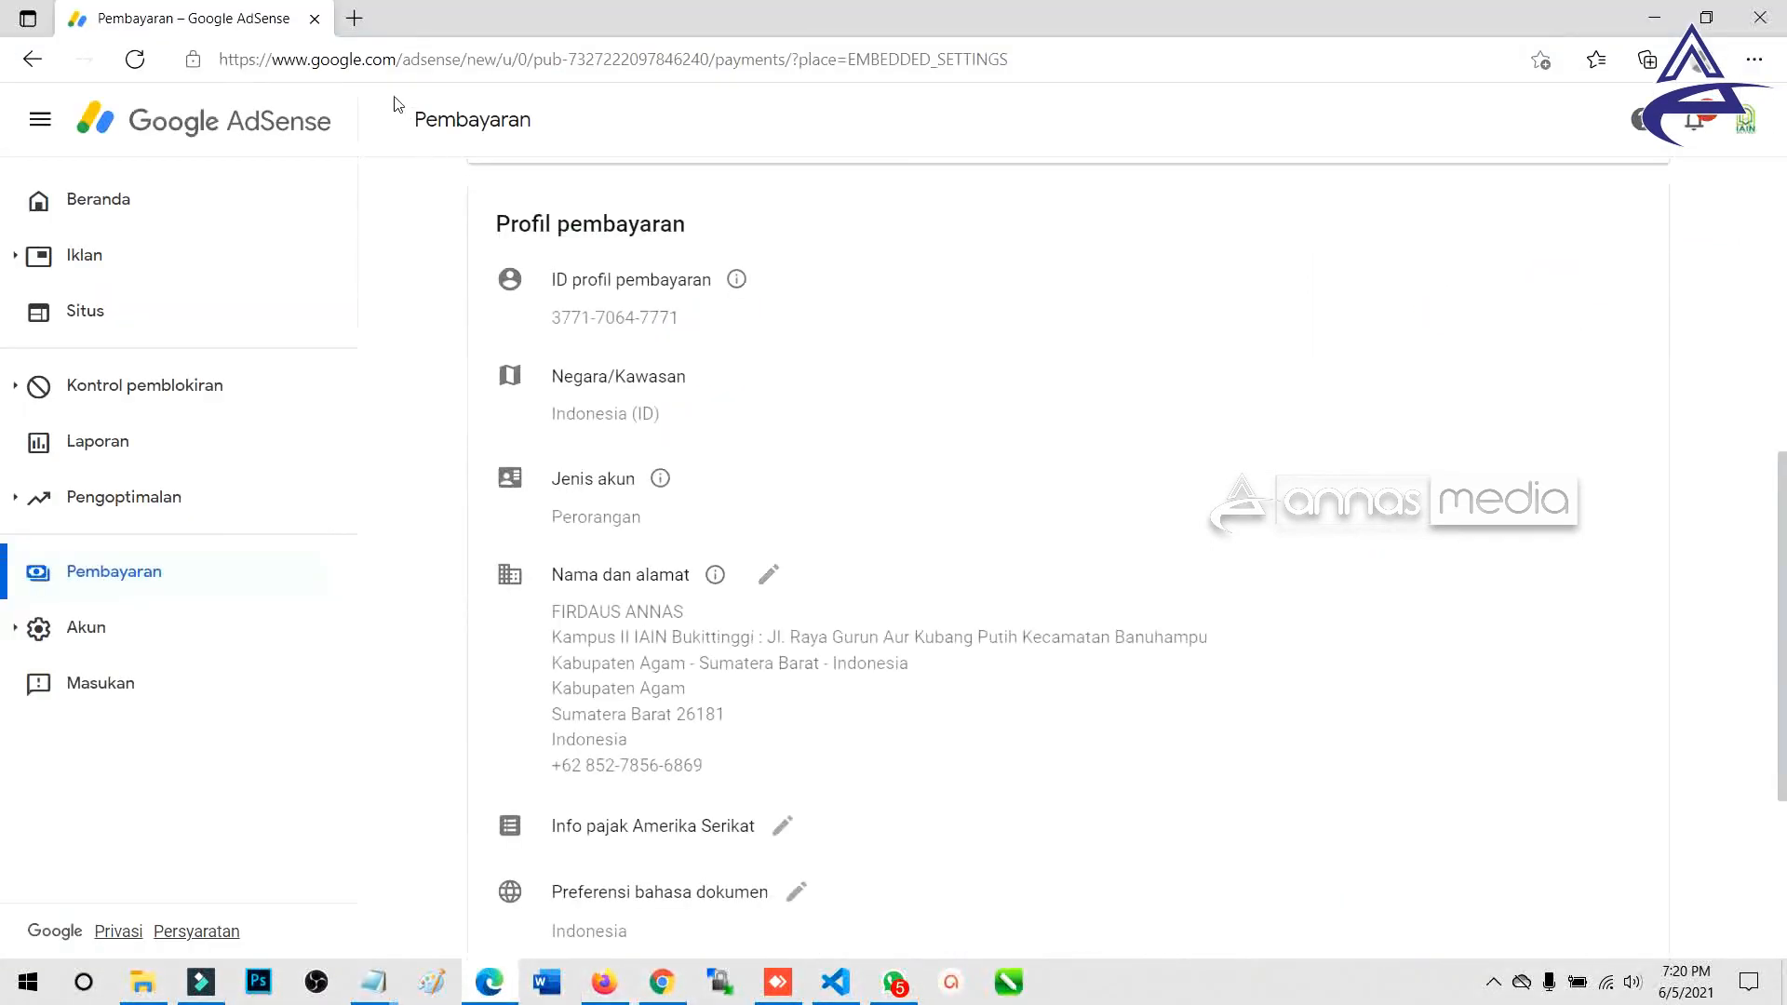
drag(355, 60, 364, 62)
key(ctrl+v)
key(ctrl+a)
key(ctrl+v)
key(Return)
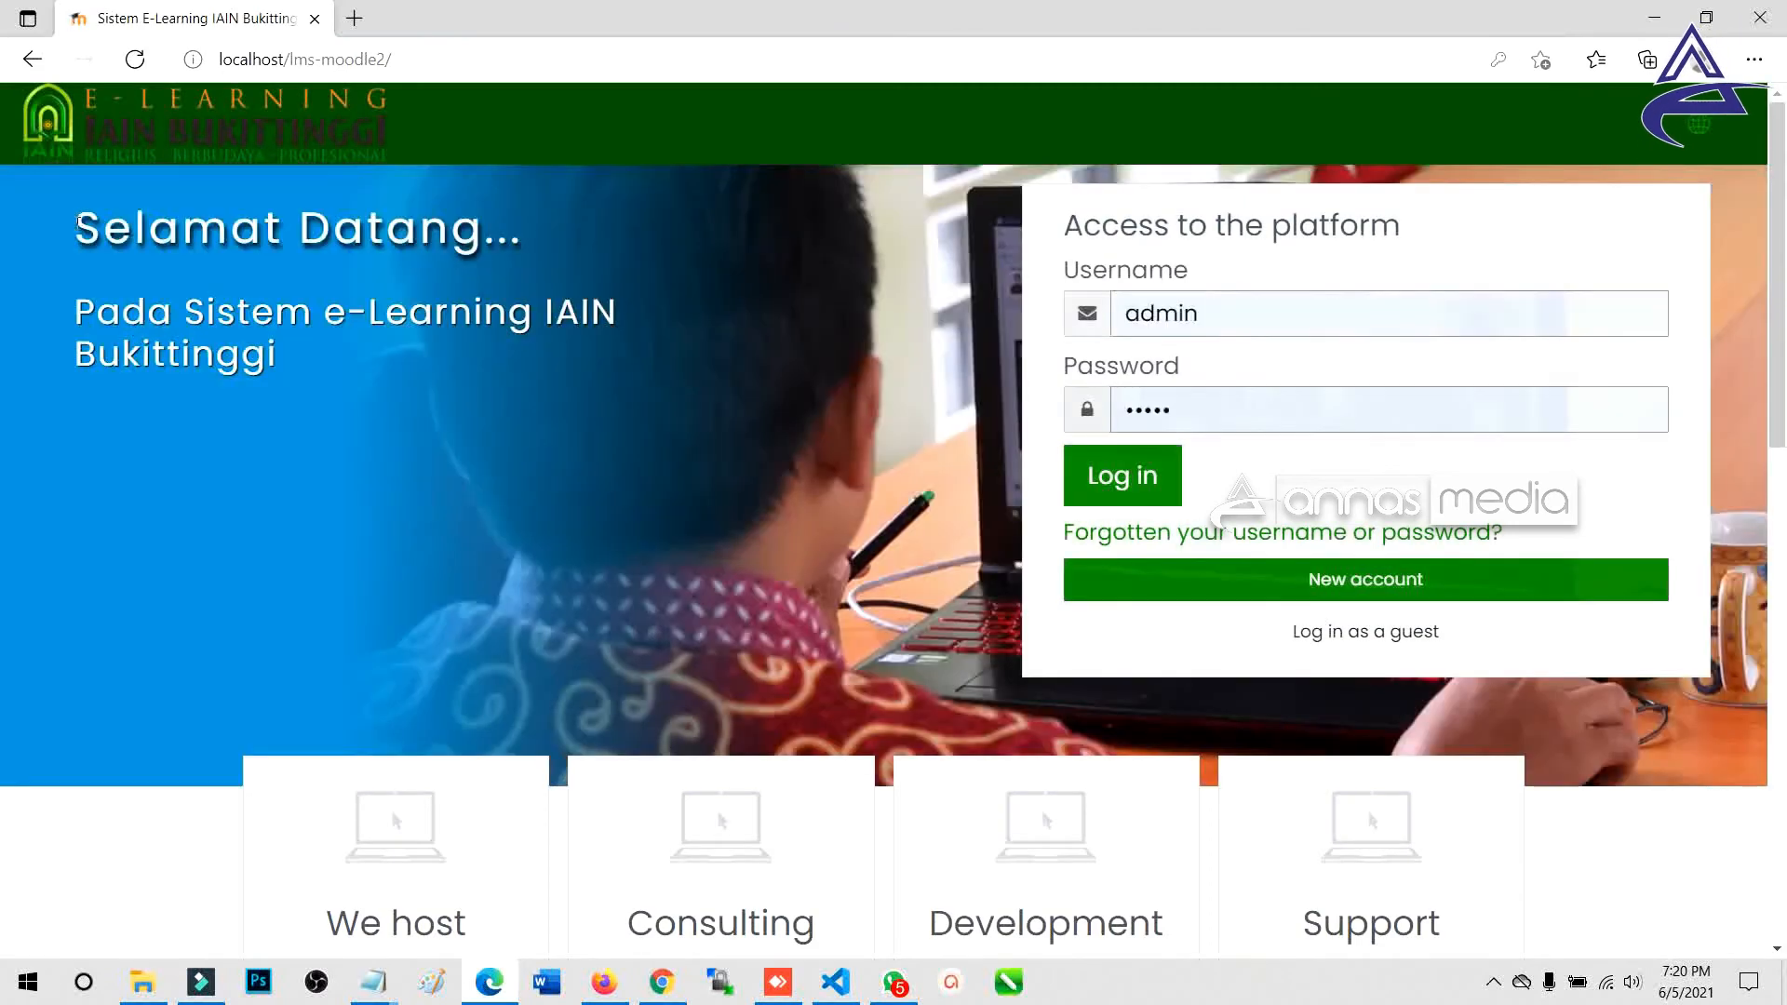
Check the front page's 'Selamat Datang...' banner heading and paragraph against the Banner Content setting.
drag(79, 224, 524, 230)
drag(484, 314, 473, 312)
drag(78, 231, 533, 243)
drag(77, 309, 321, 375)
key(alt+Tab)
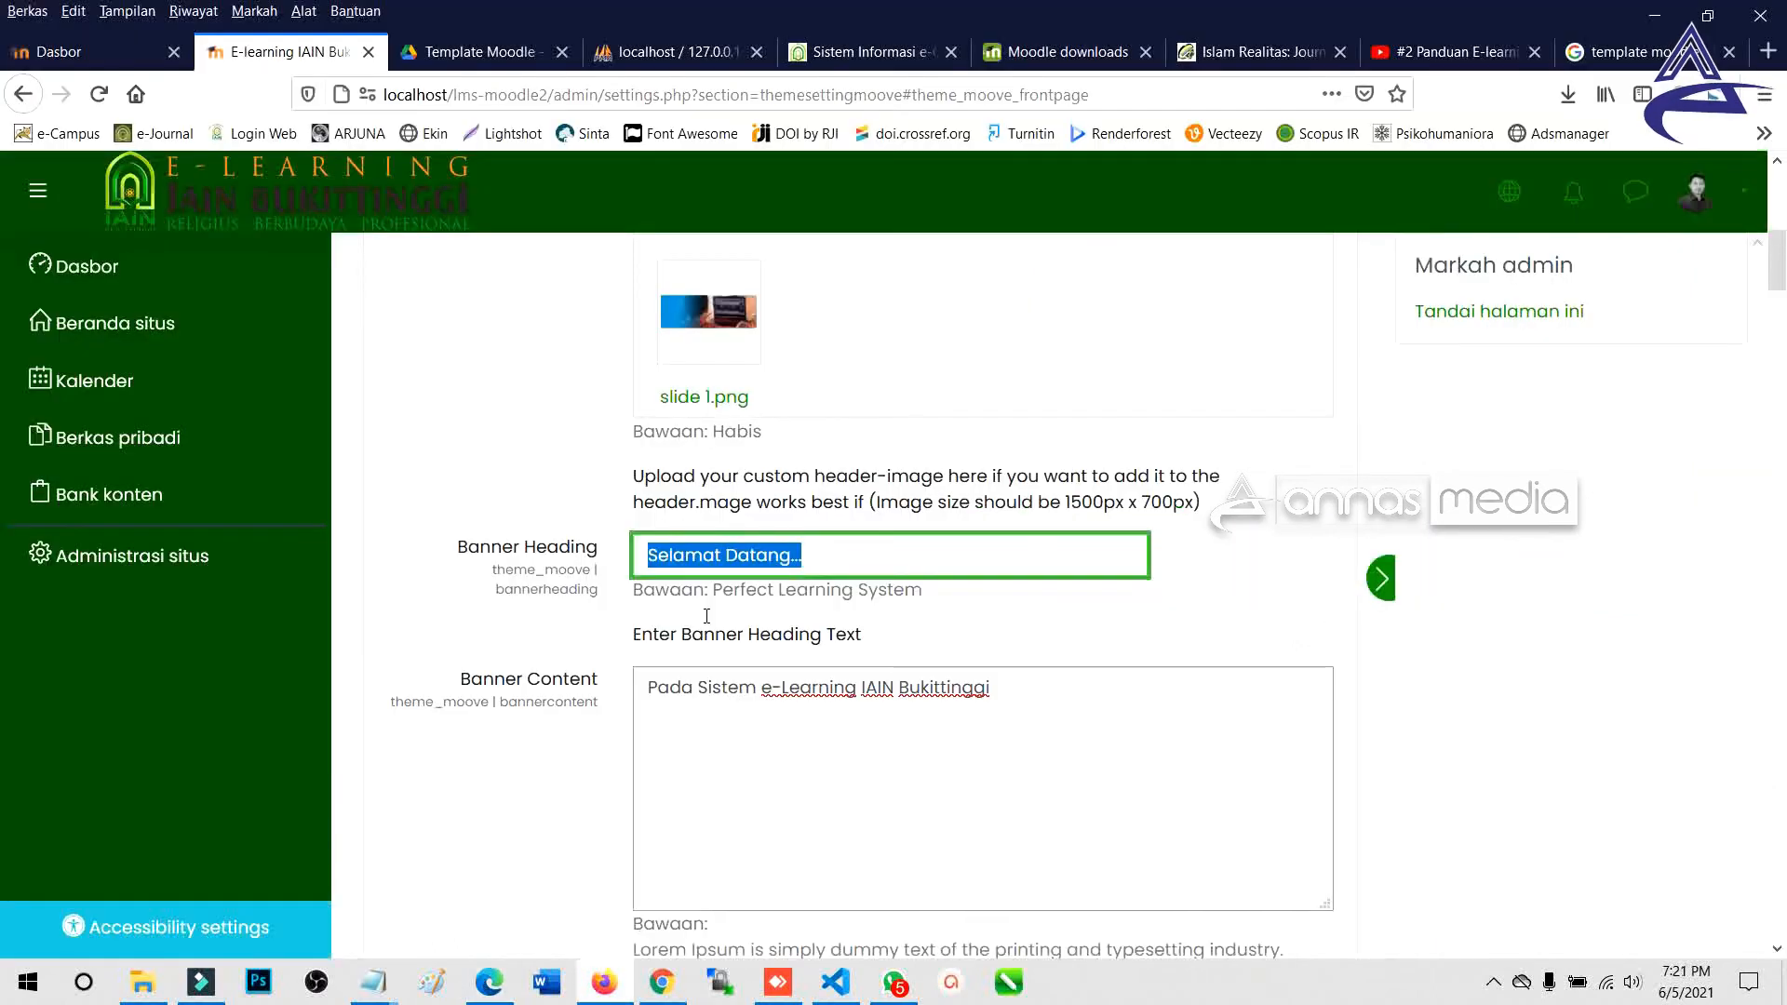
click(801, 717)
Scroll past the banner content down to the Marketing1 fields.
scroll(879, 543, down, 4)
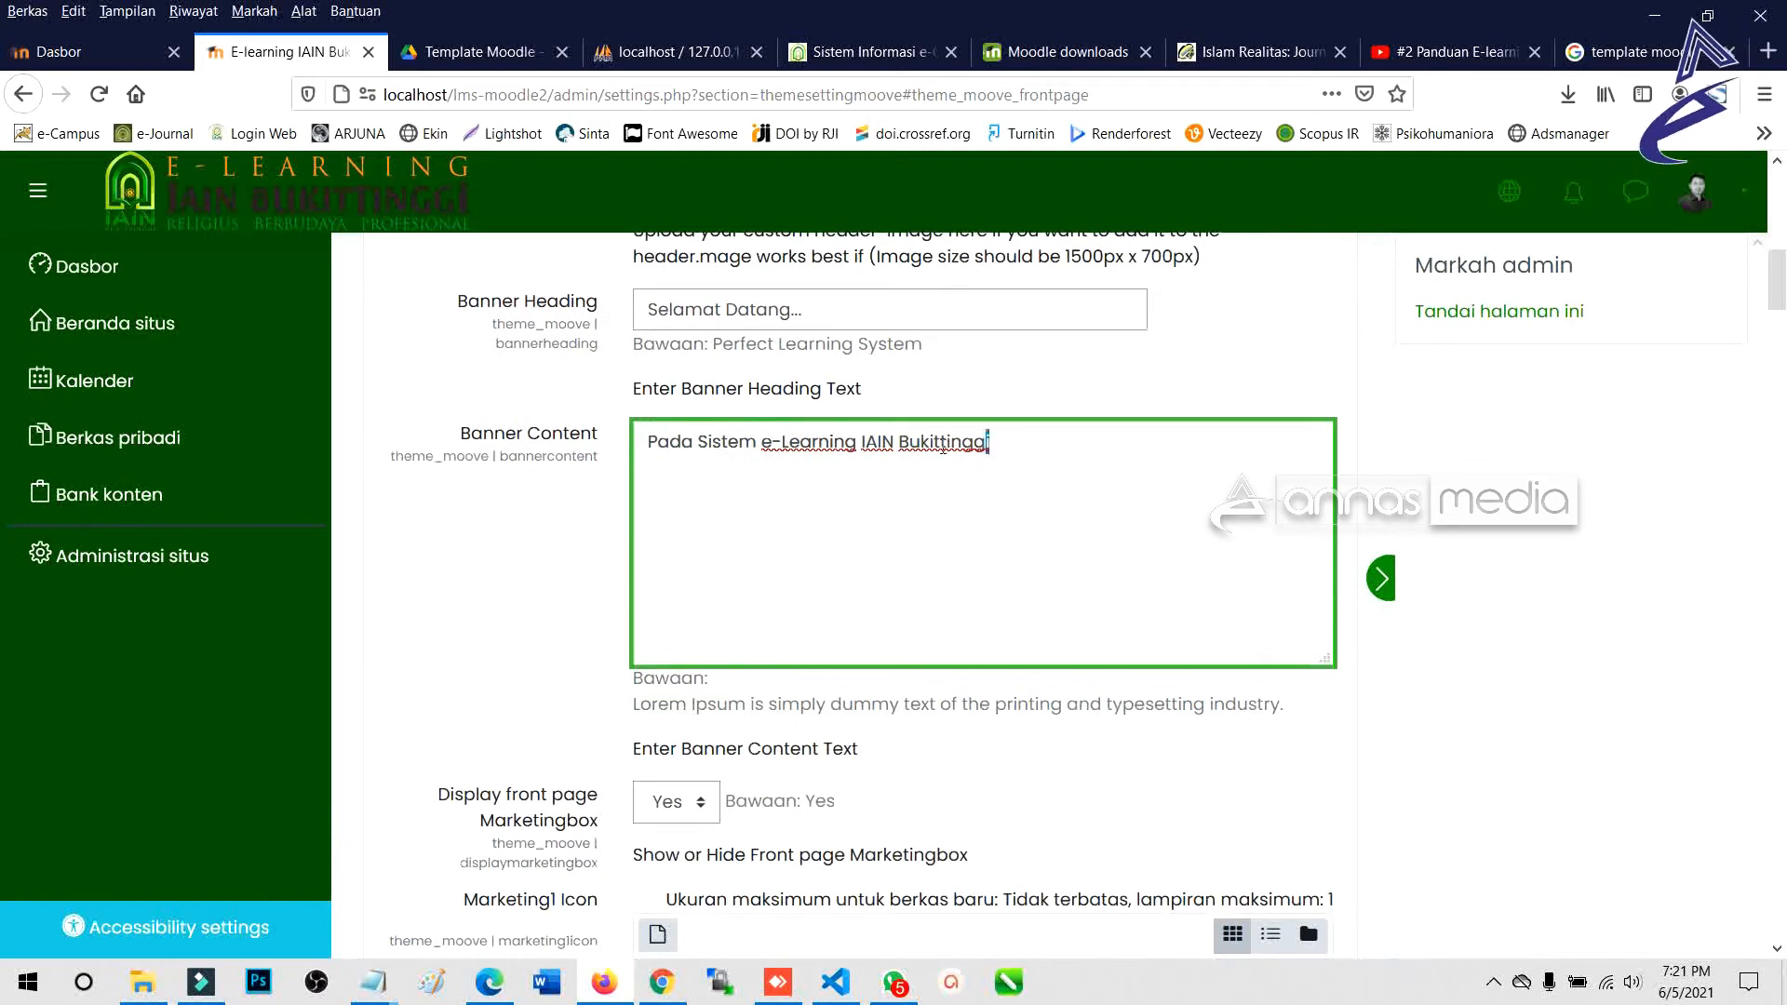
drag(989, 443, 647, 444)
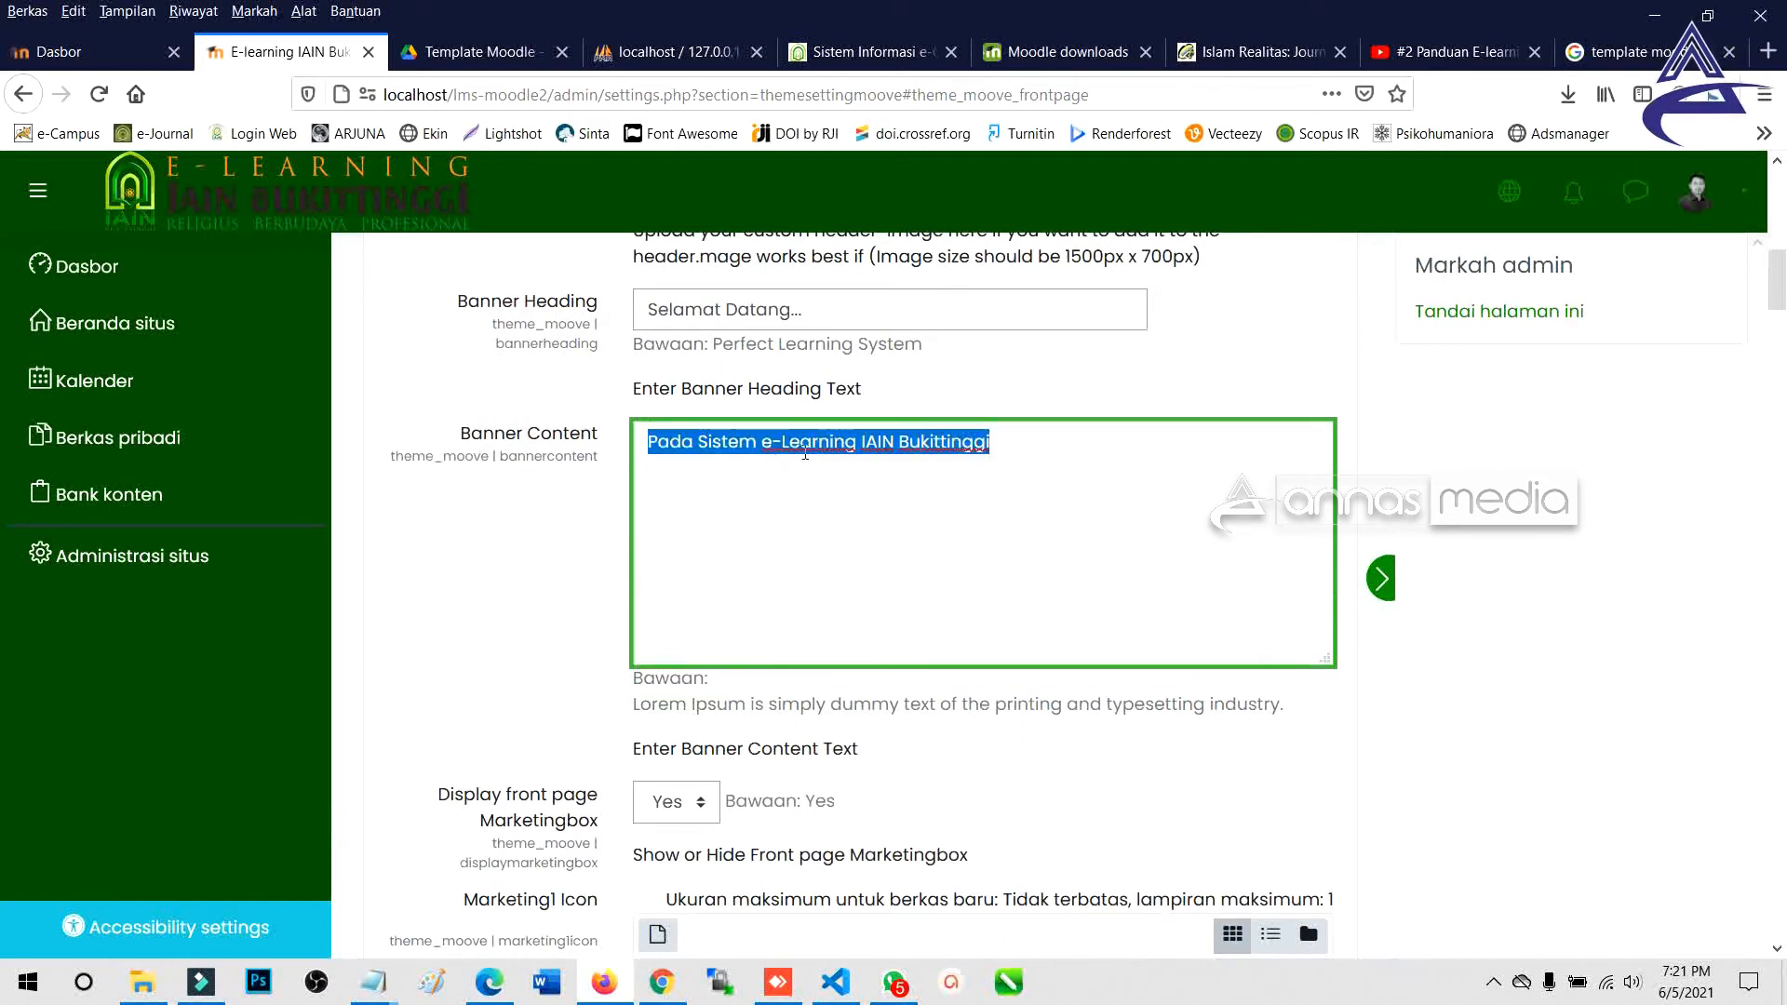
click(1070, 447)
scroll(974, 486, down, 4)
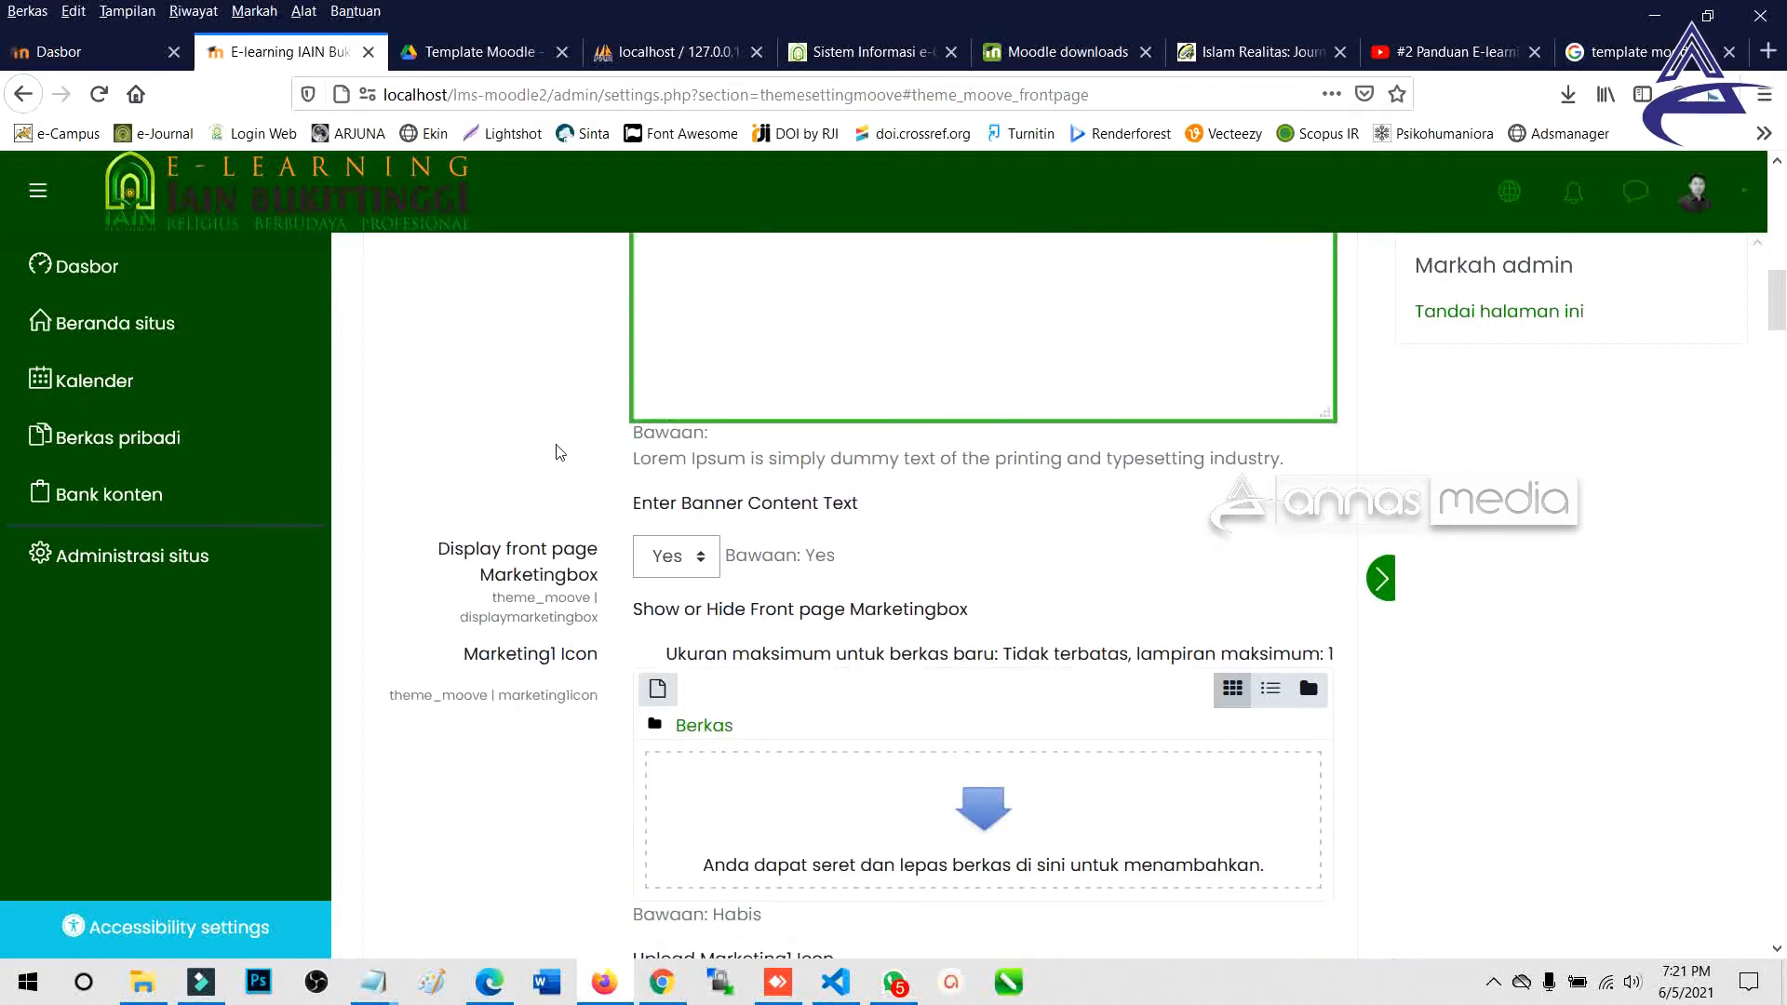
scroll(564, 455, down, 2)
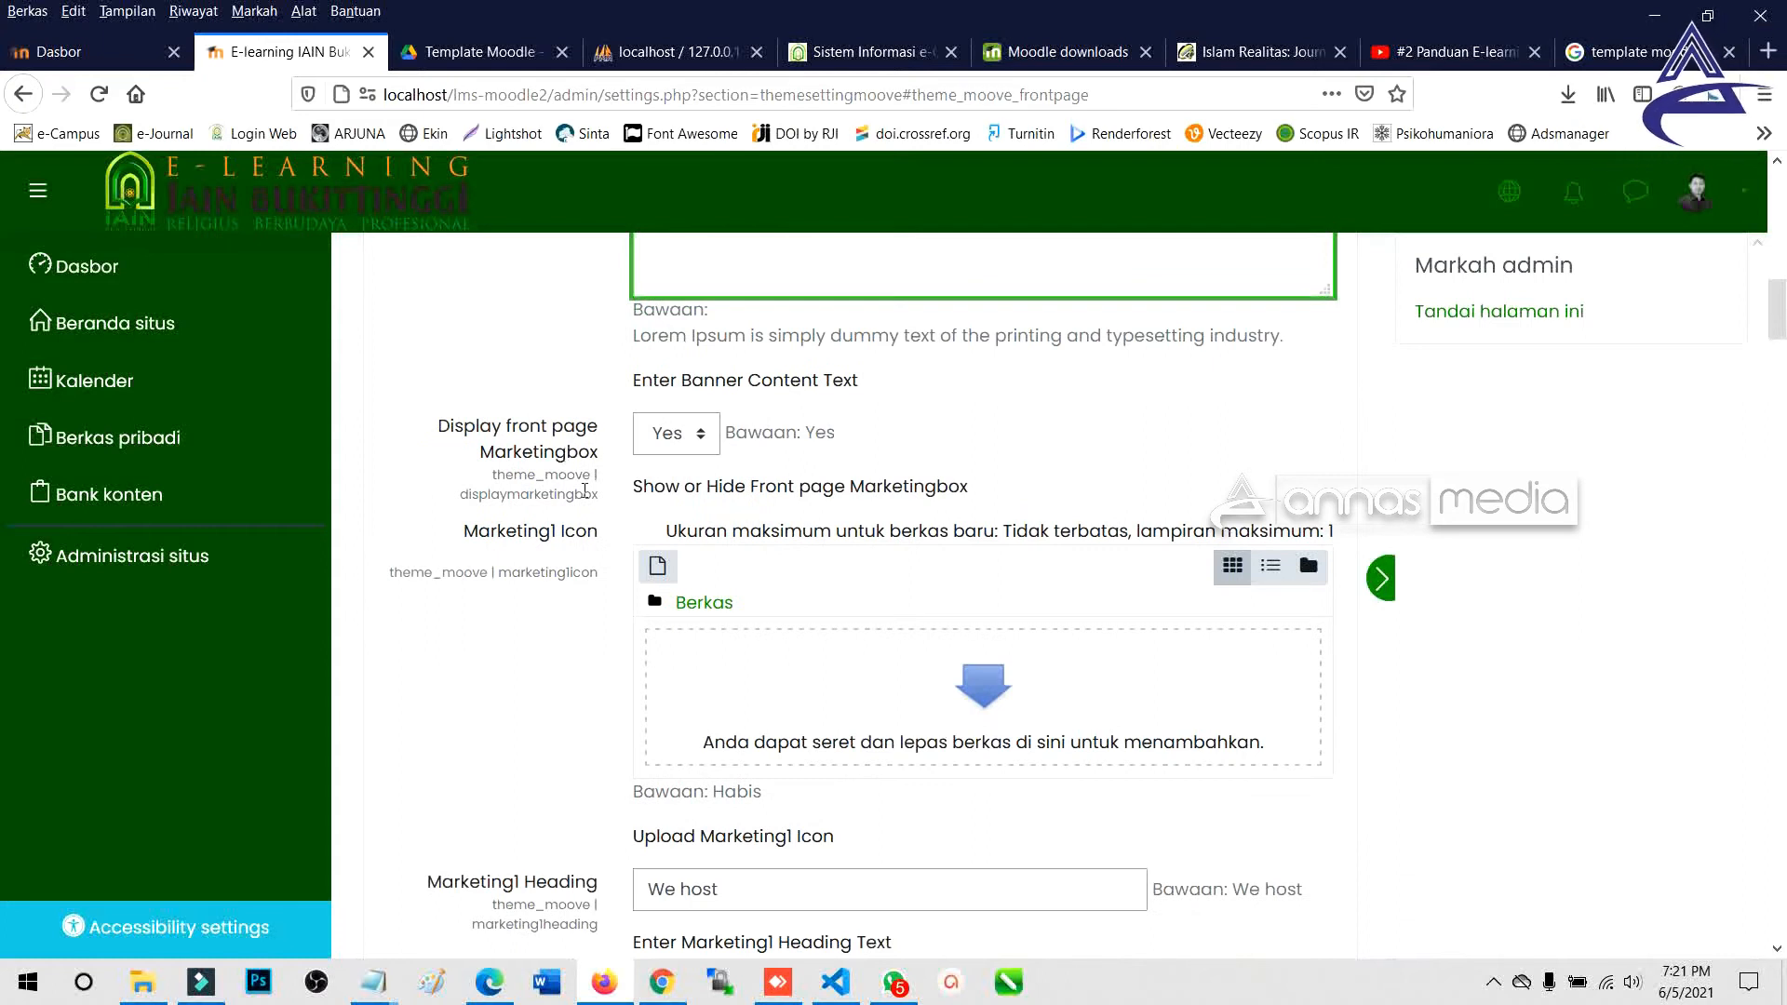
scroll(585, 491, down, 6)
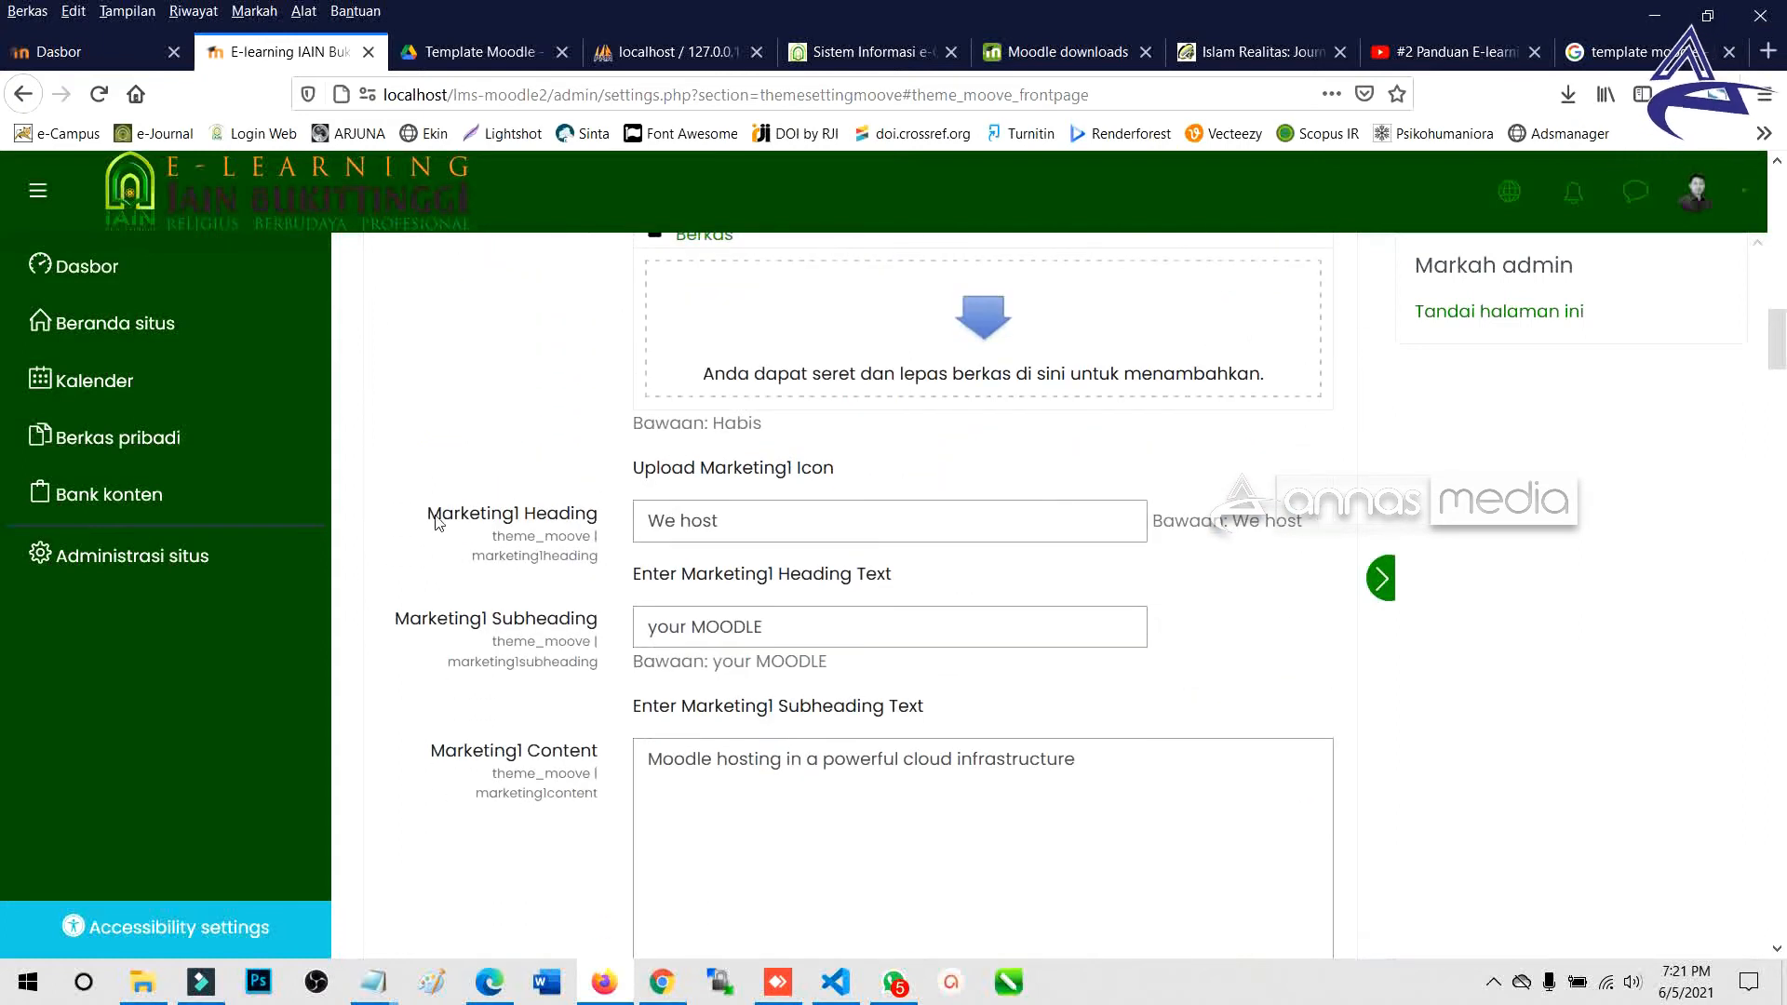
Match the front page's 'We host' and 'Consulting' boxes to the Marketing1 heading setting.
key(alt+Tab)
scroll(478, 542, down, 5)
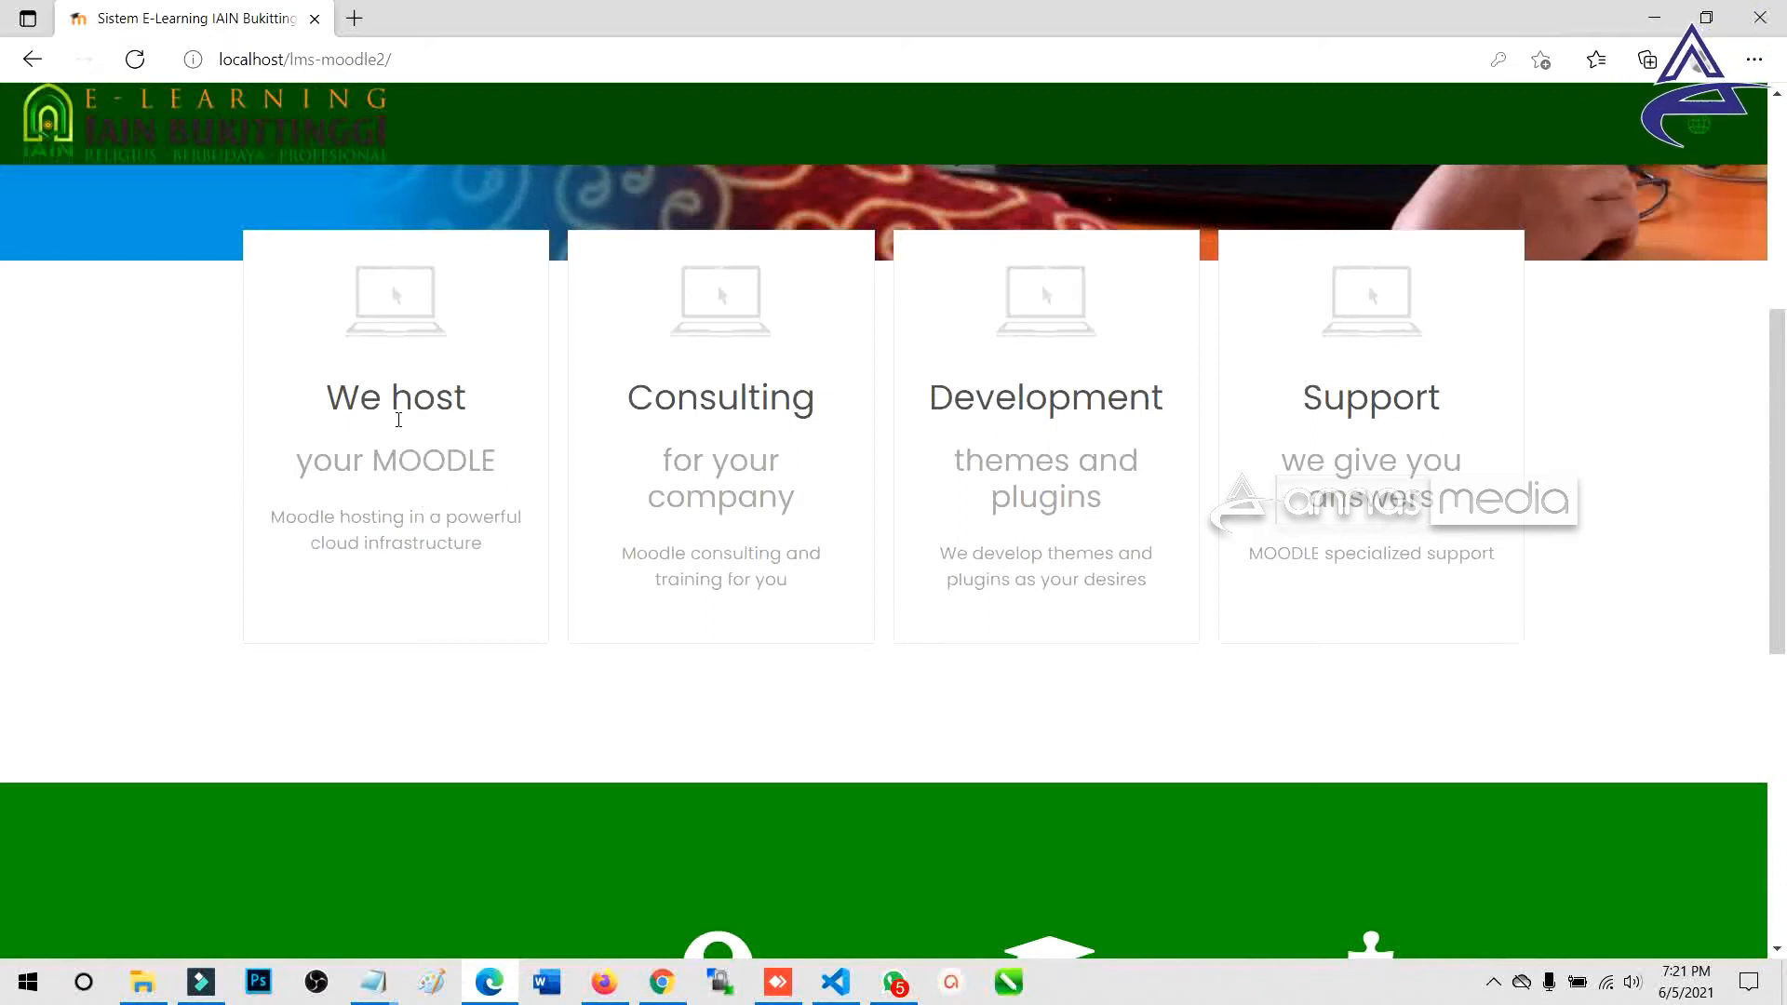
drag(334, 408, 543, 412)
drag(656, 400, 864, 411)
click(1014, 388)
key(alt+Tab)
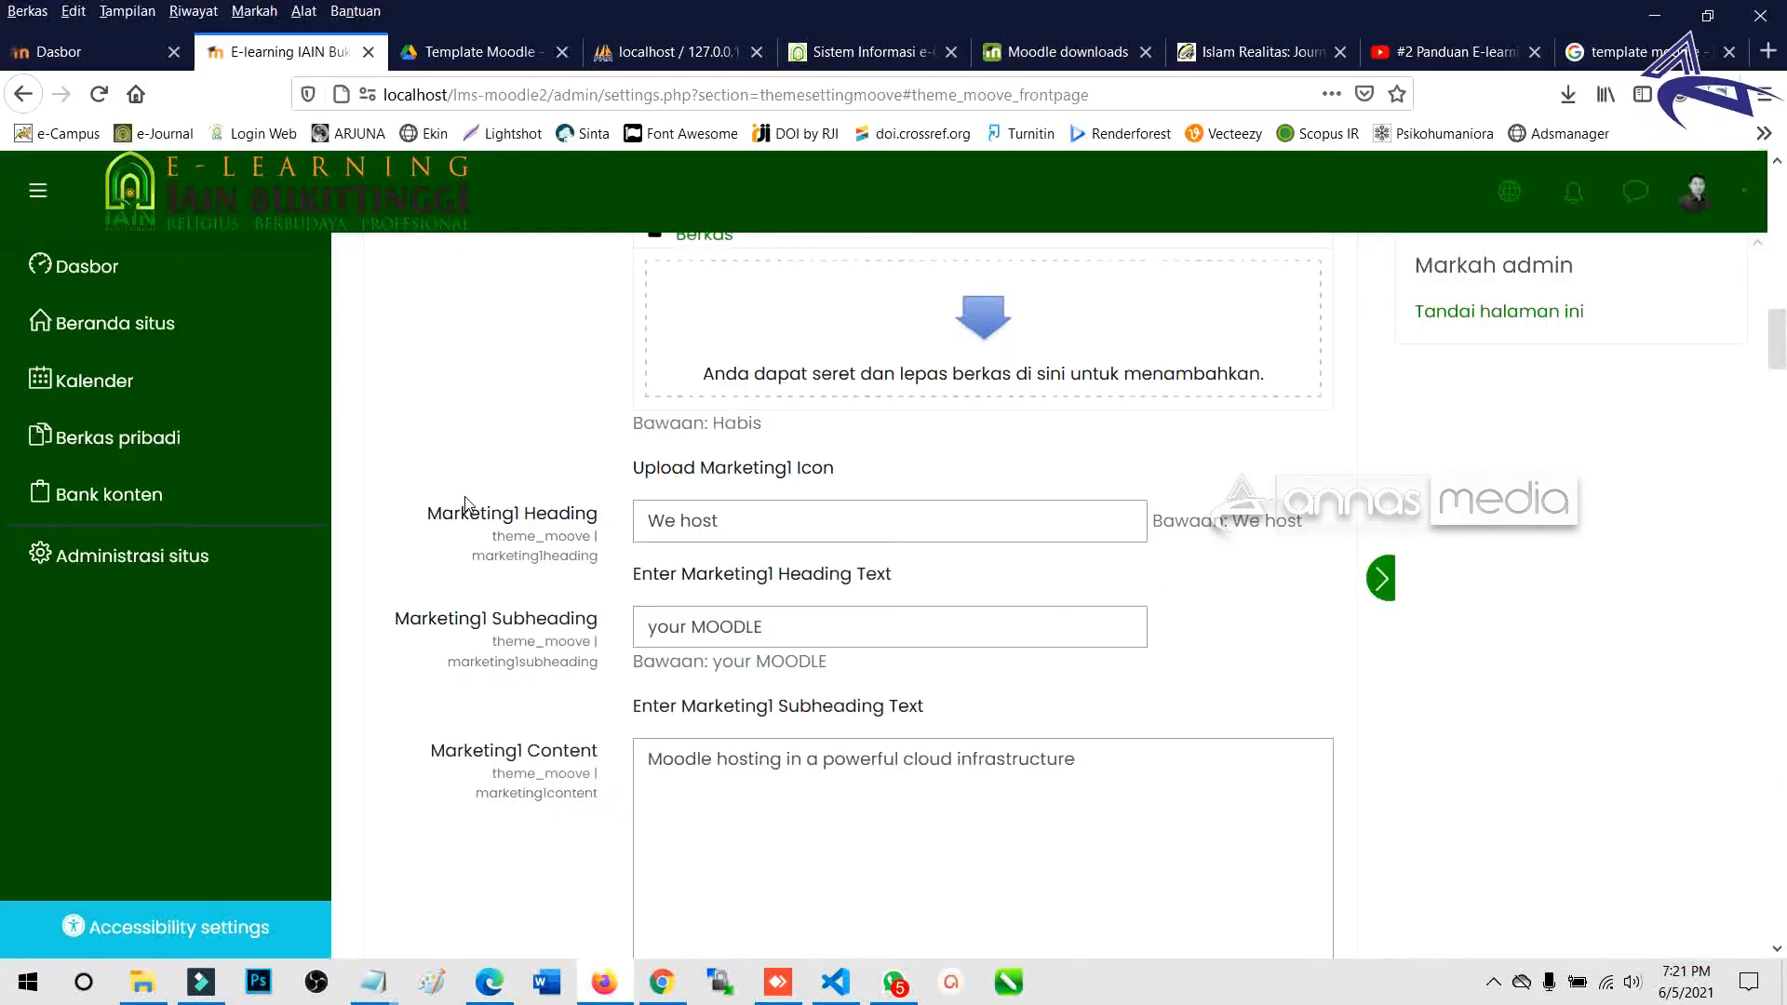
click(595, 519)
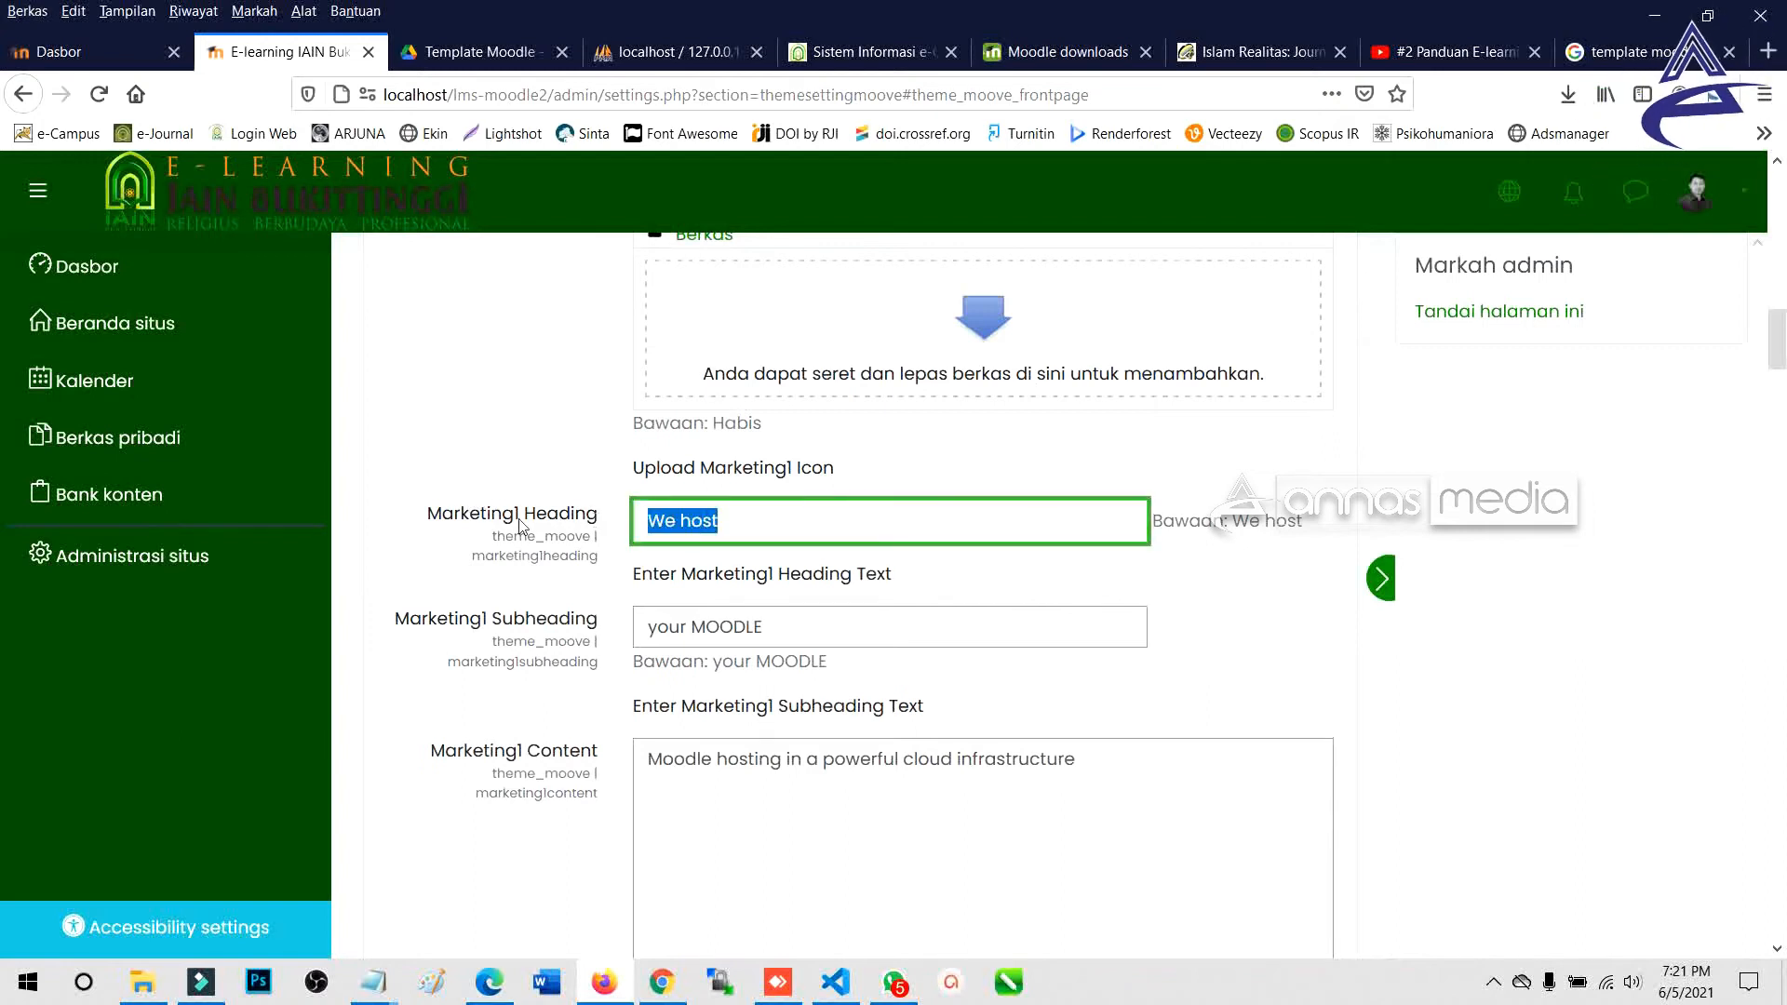
key(alt+Tab)
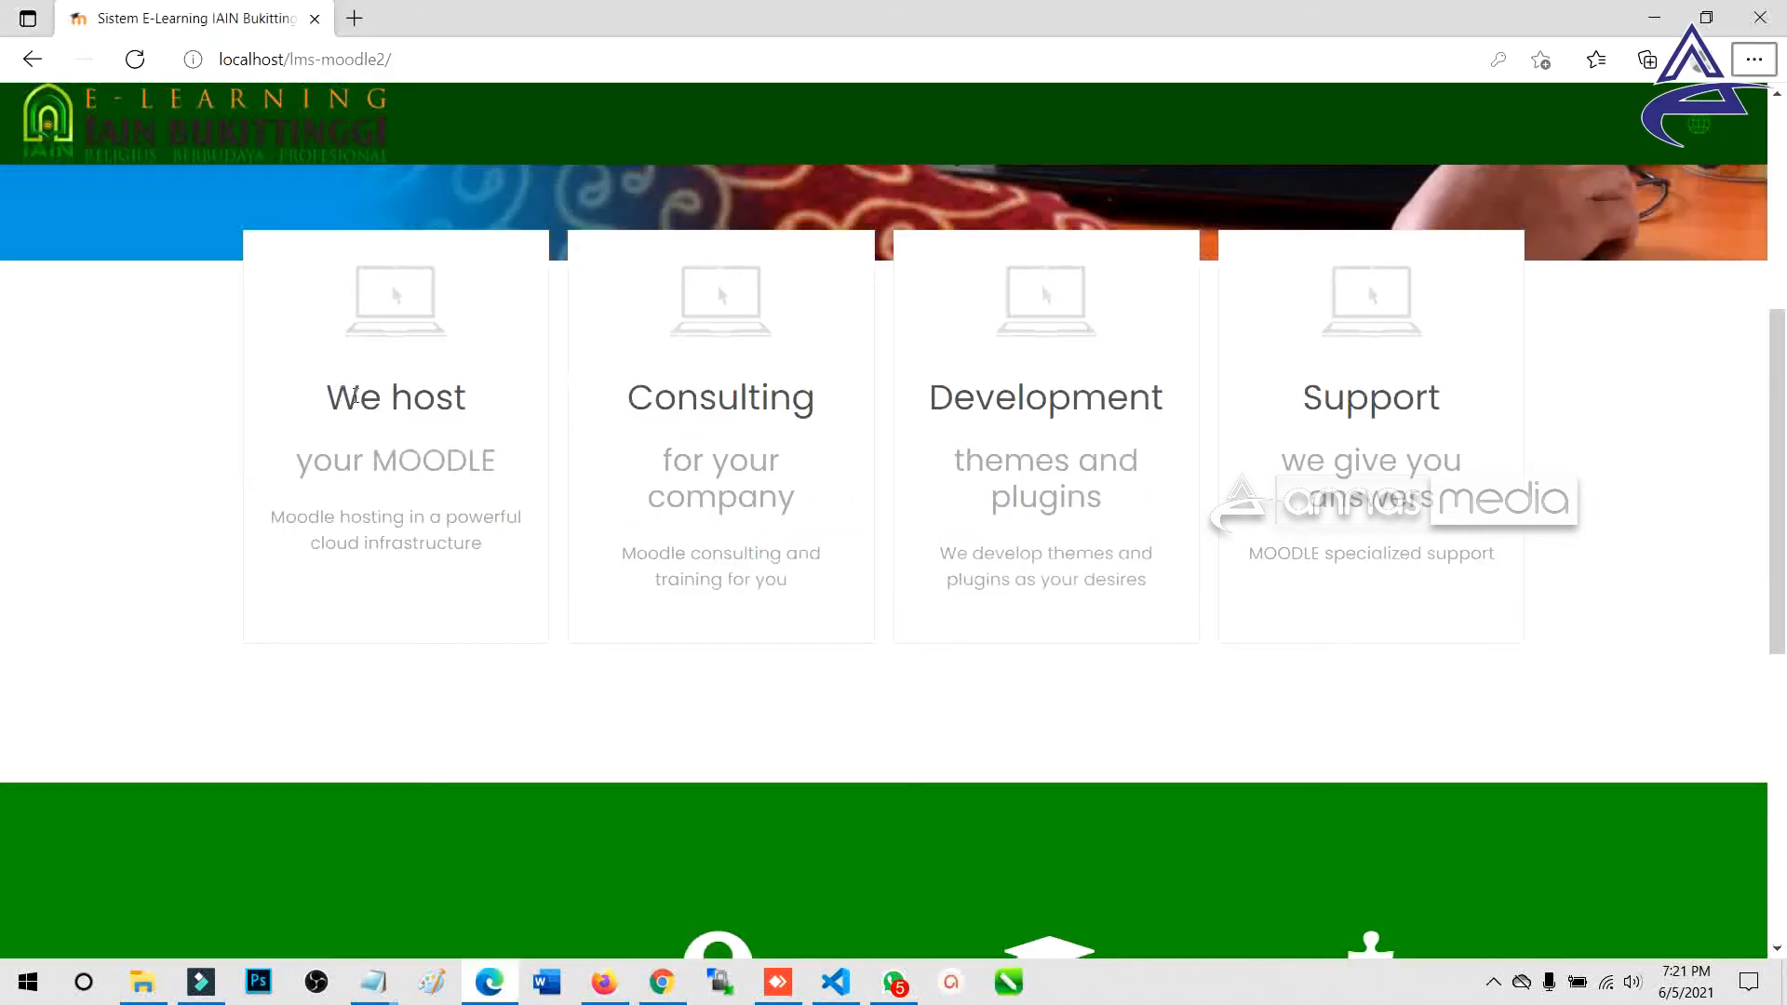
key(alt+Tab)
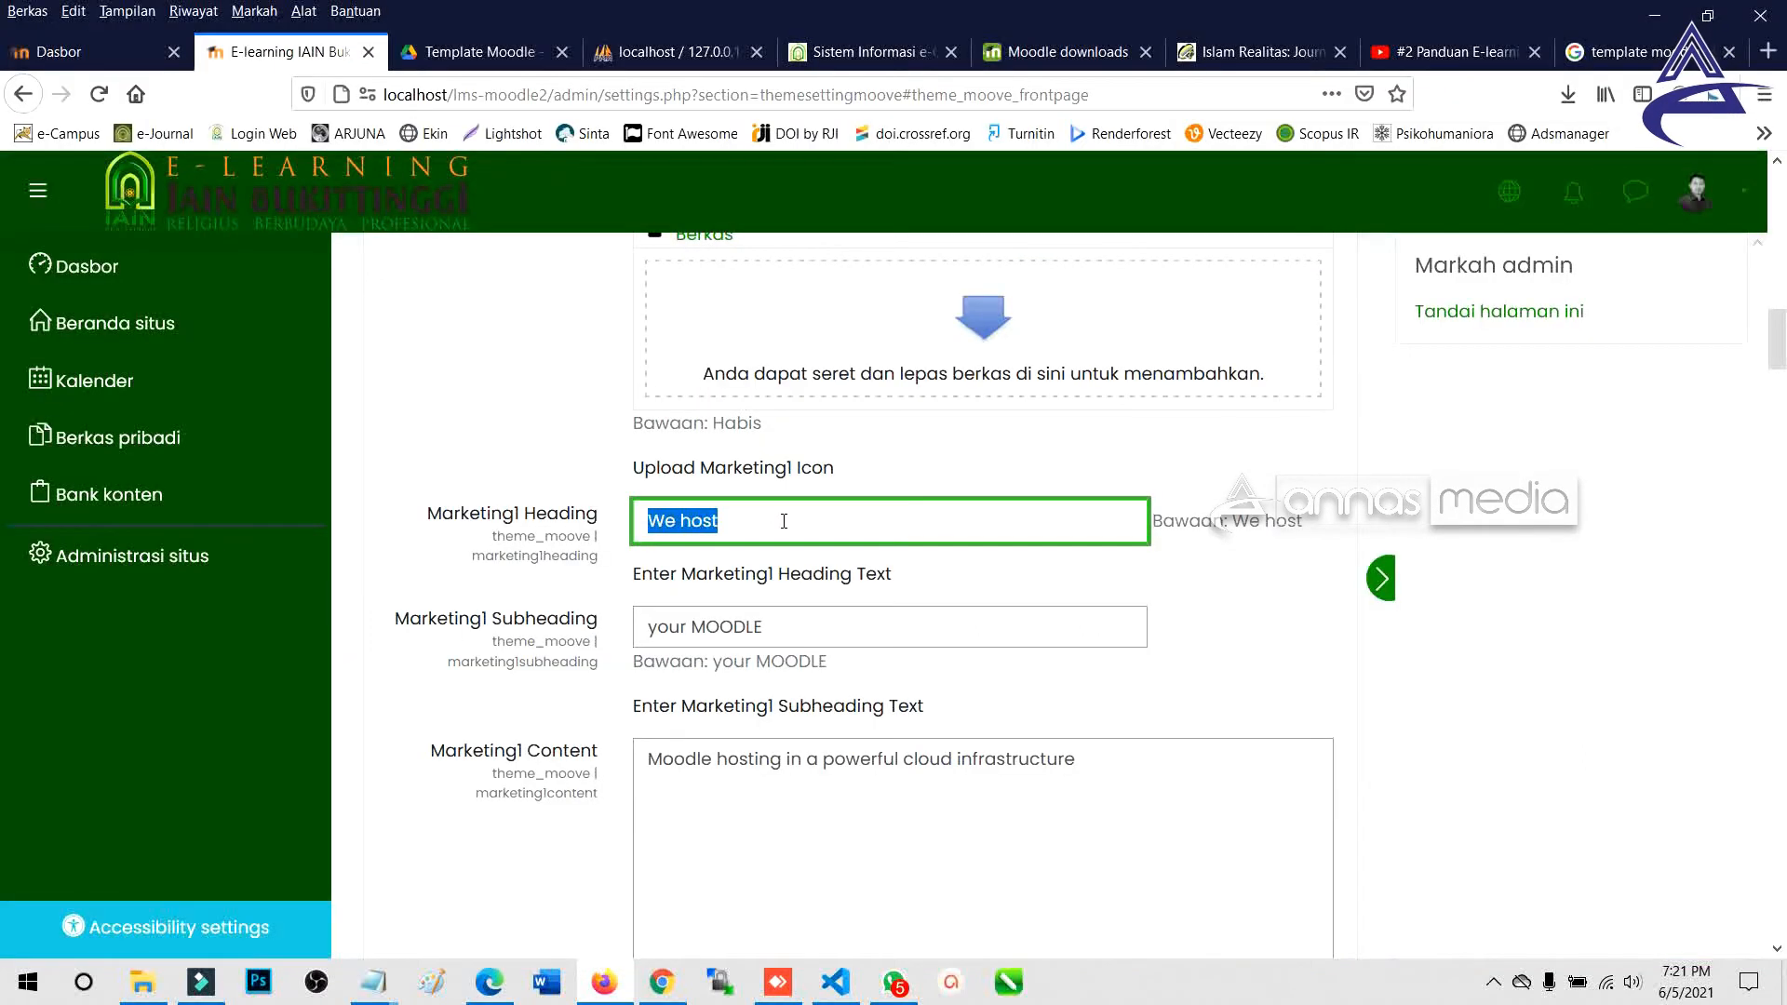
Set Marketing1 to 'User Guide', 'PANDUAN' and content 'Modul Petunjuk Menggunaan Sistem e-Learning'.
text(User)
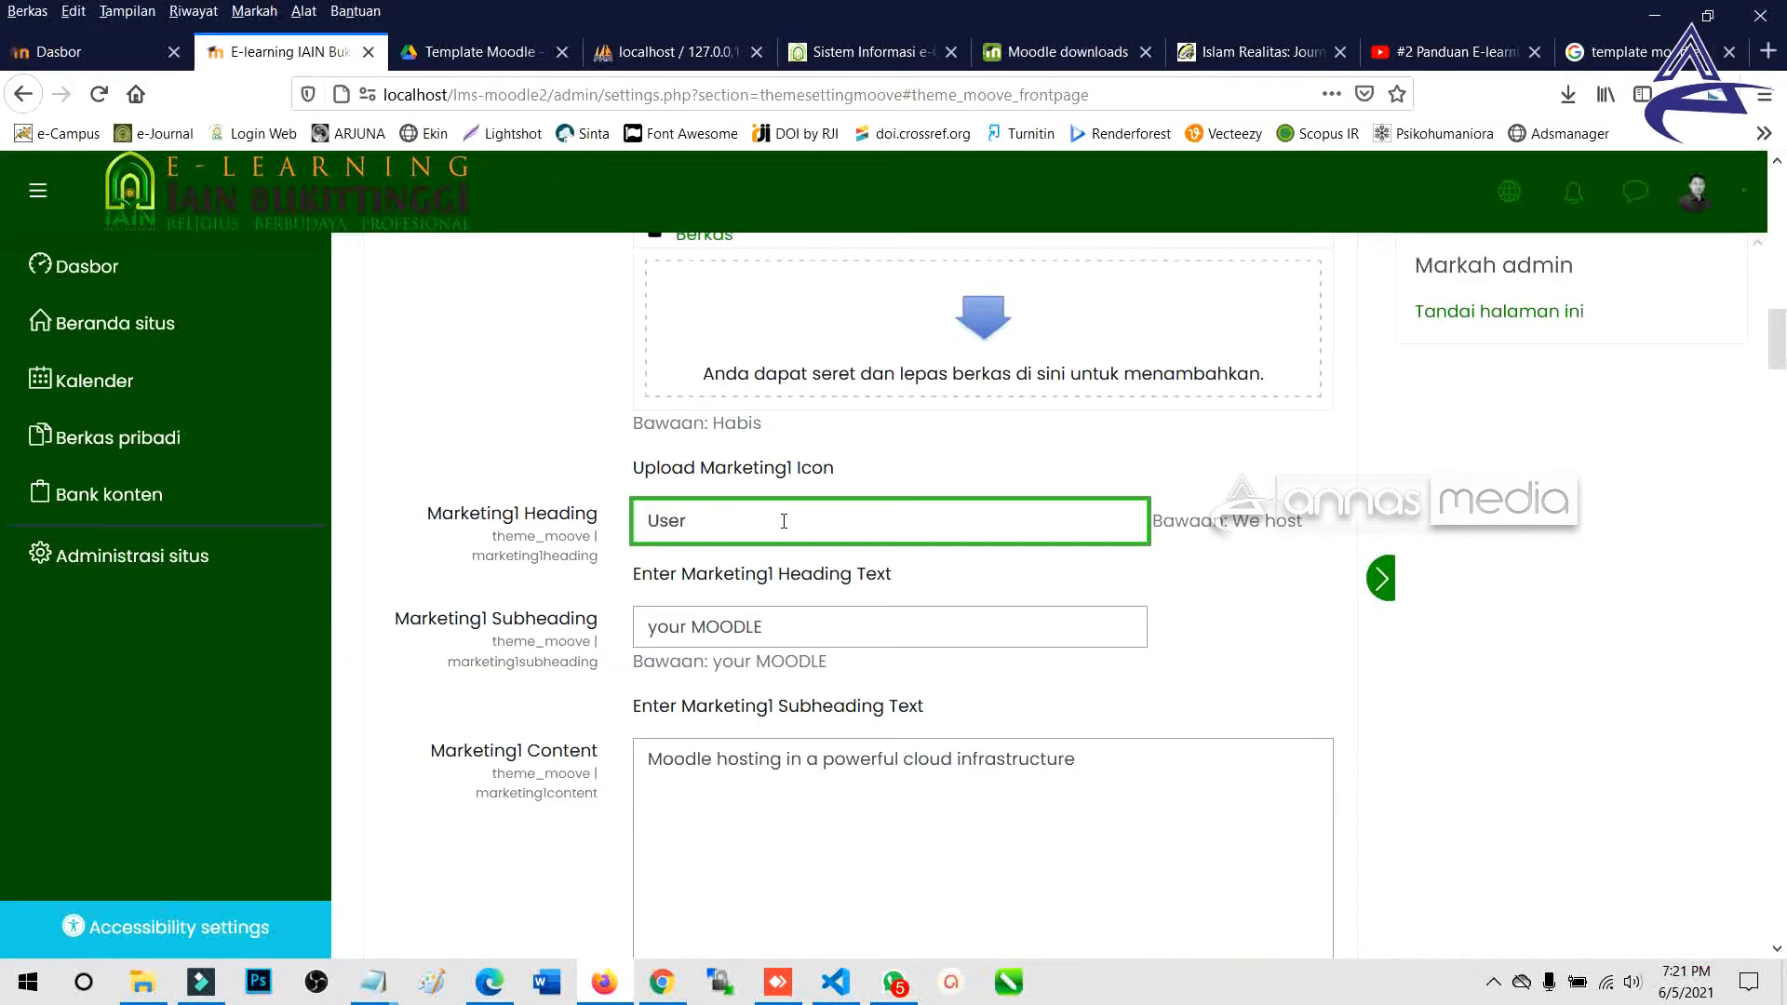
text( Guide)
key(ctrl+a)
drag(798, 627, 604, 624)
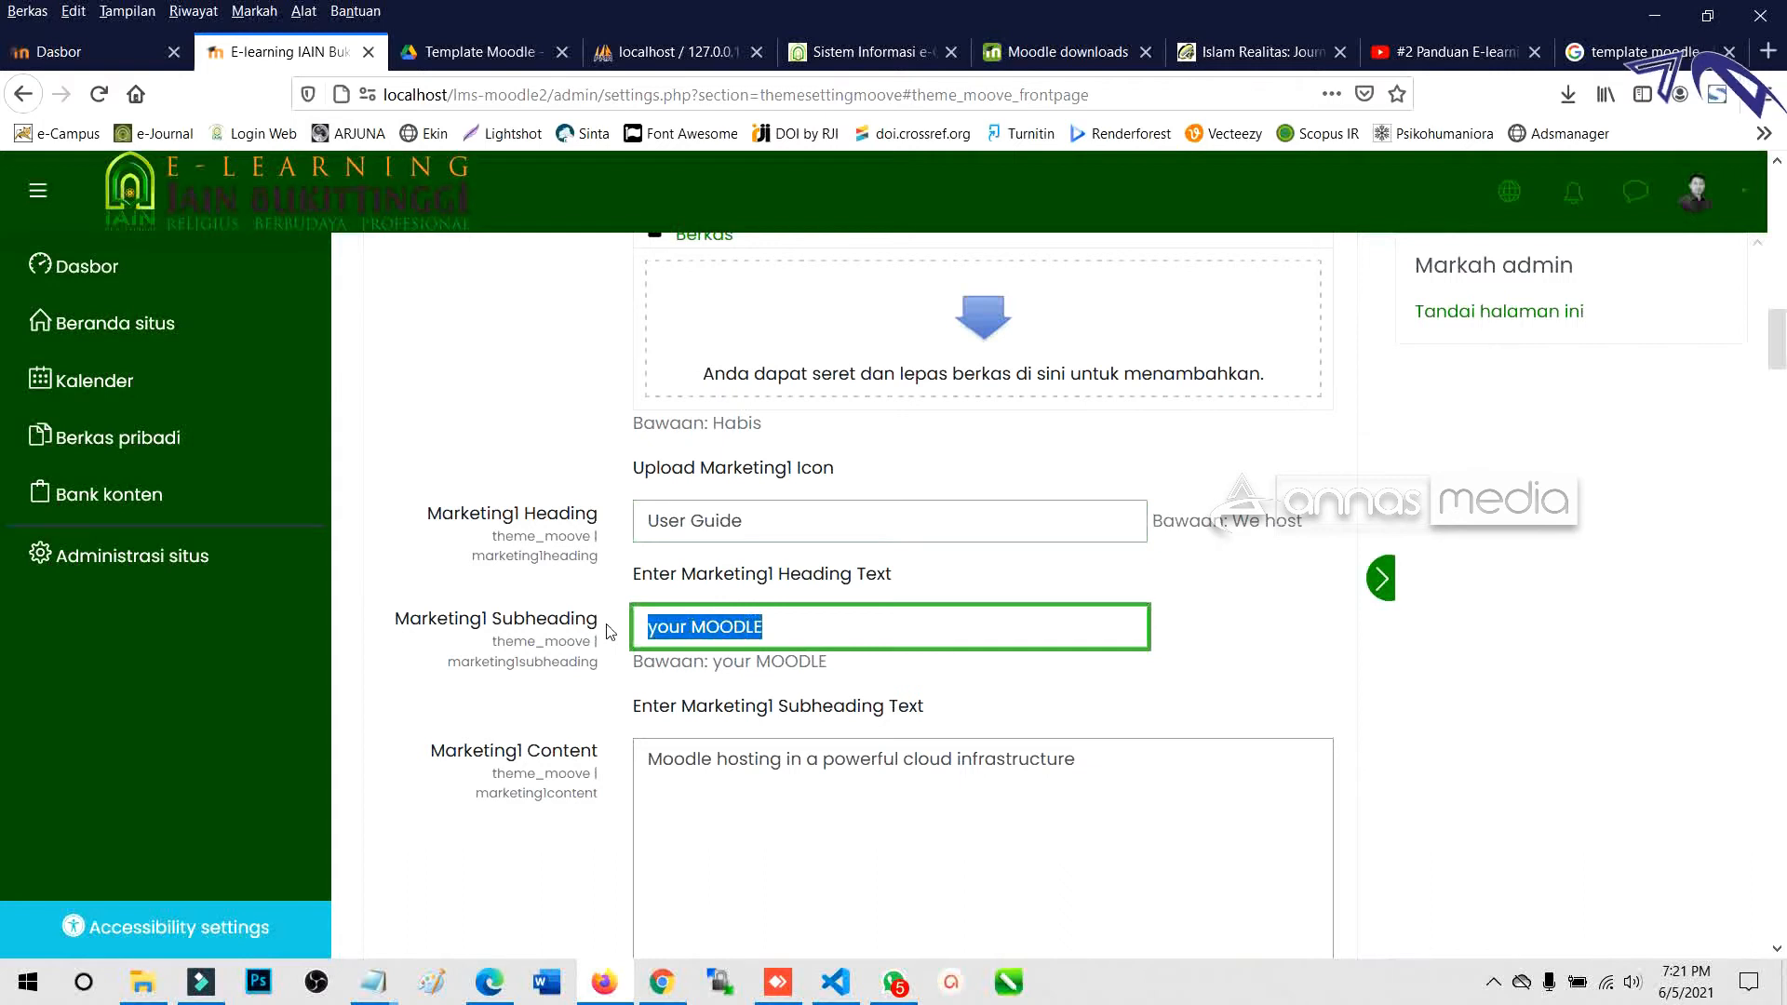
text(PANDUAN)
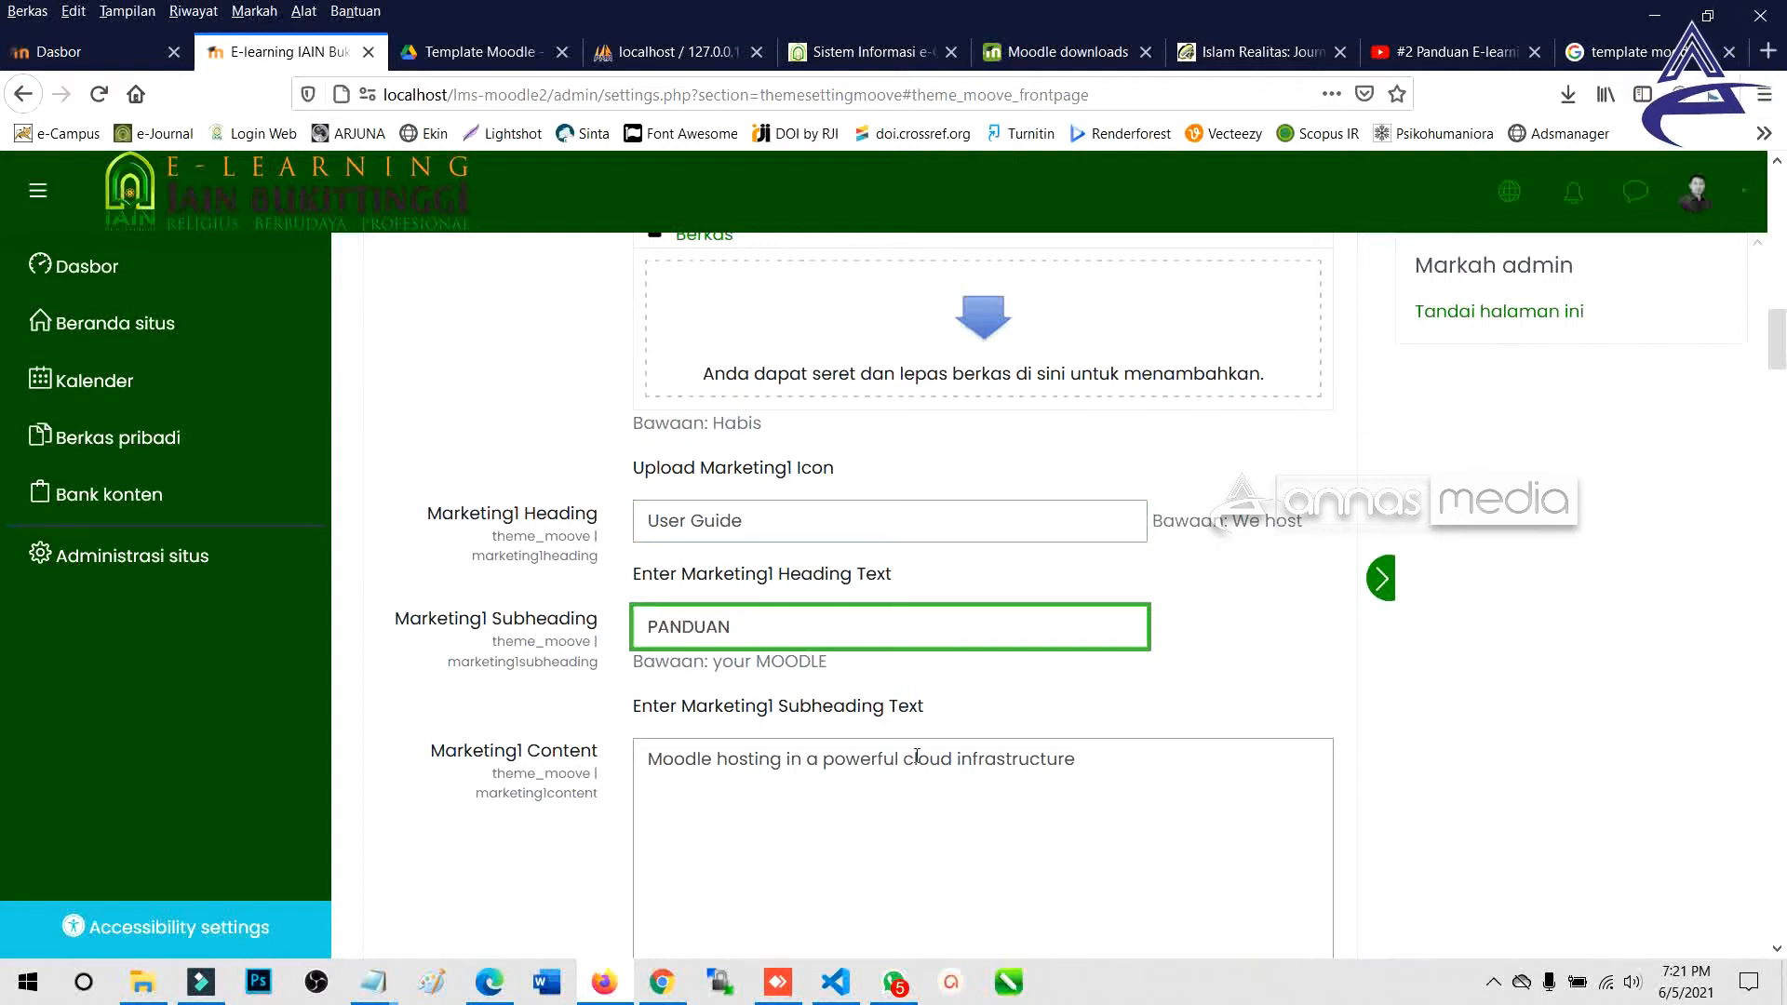
drag(1126, 776, 626, 778)
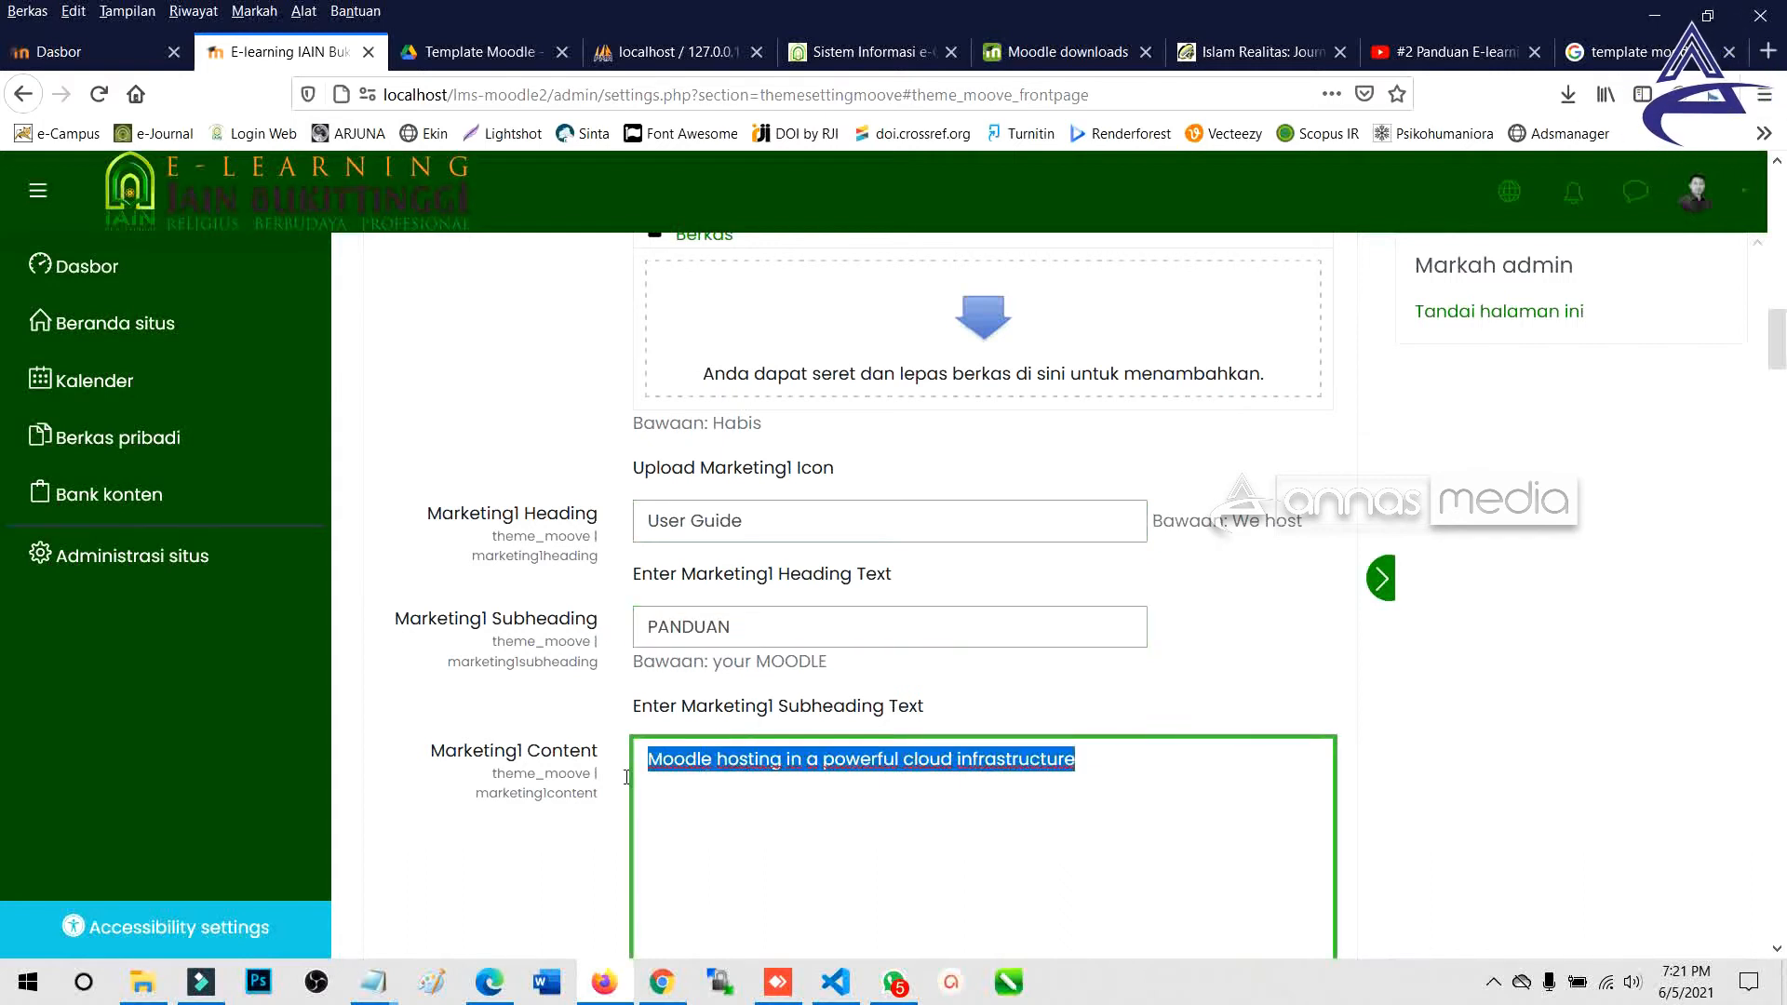
text(Modul Petunjuk Mengguna)
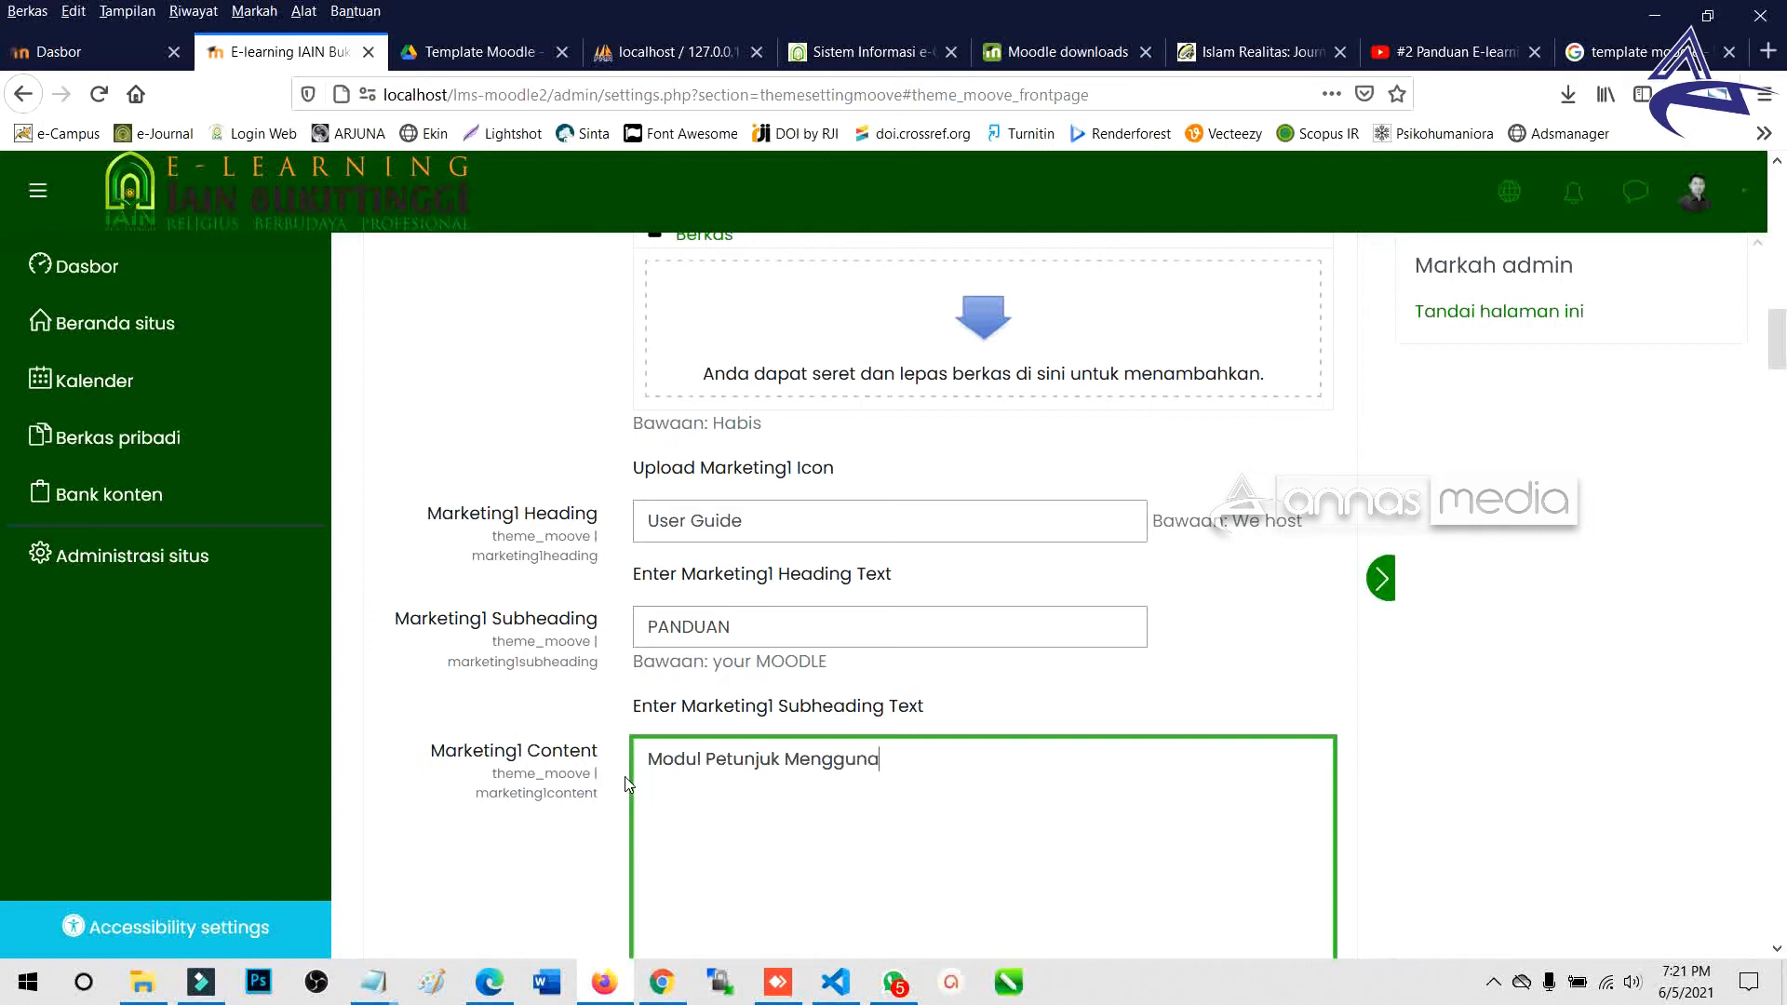
text(an Sistem)
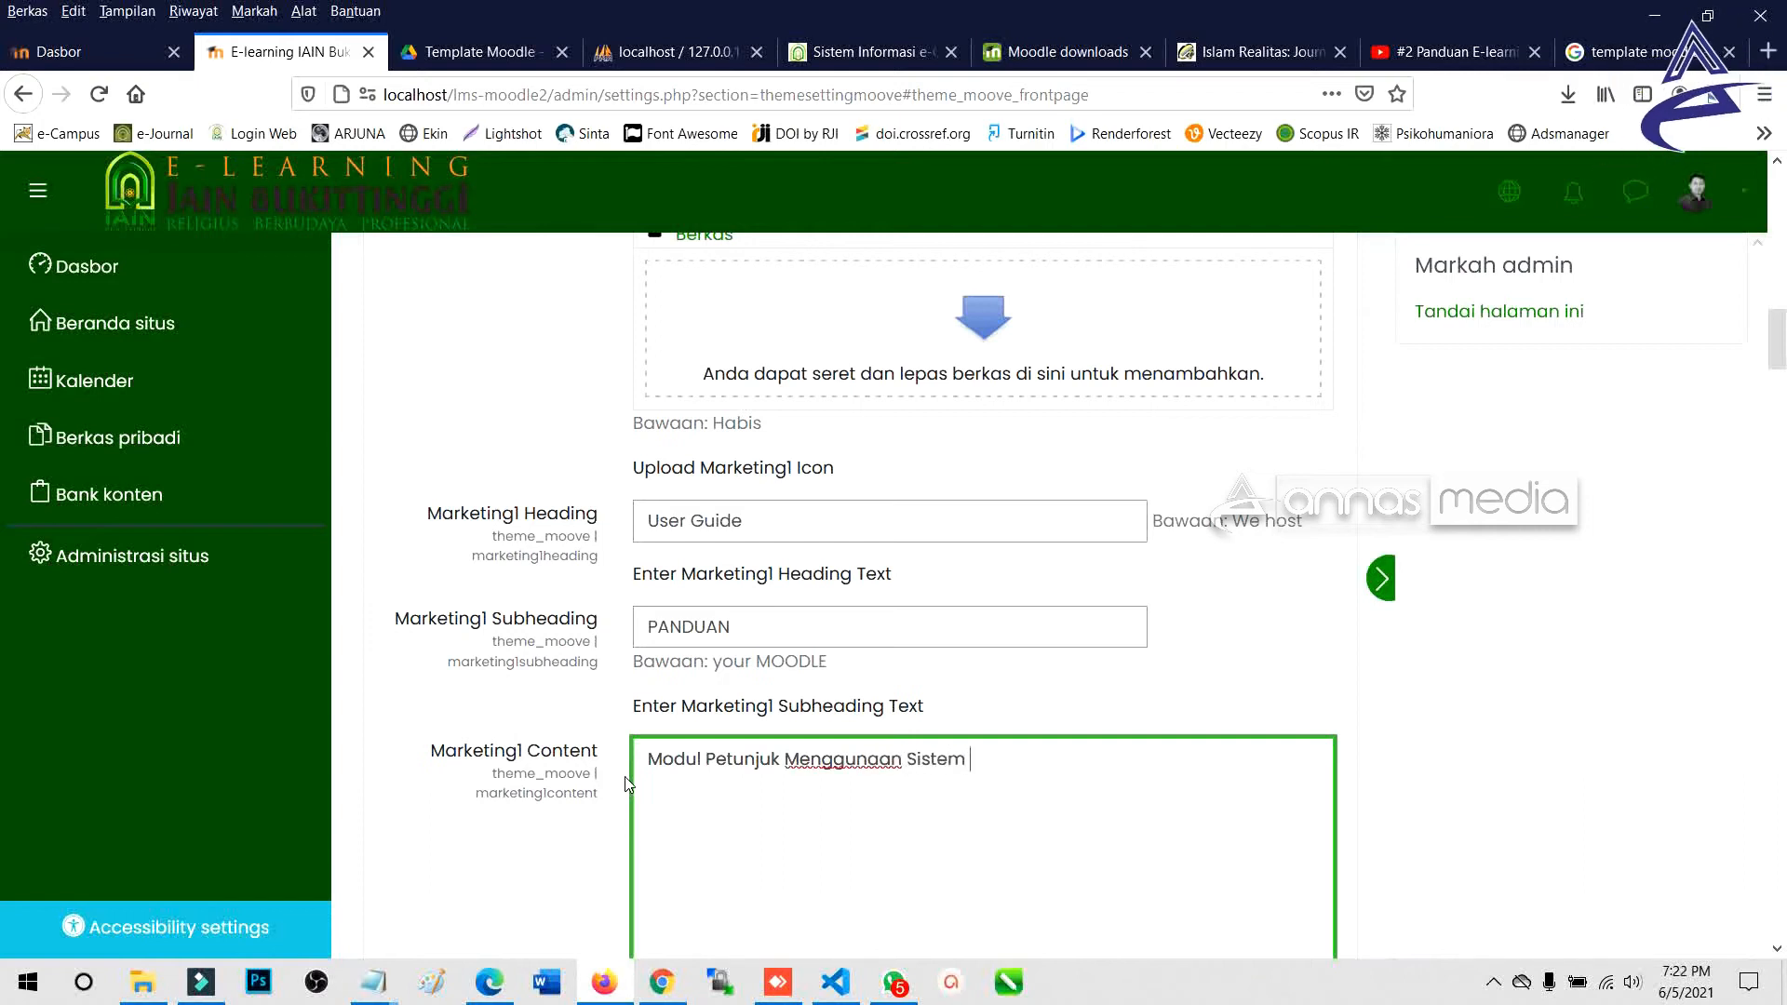
text( e-Learning)
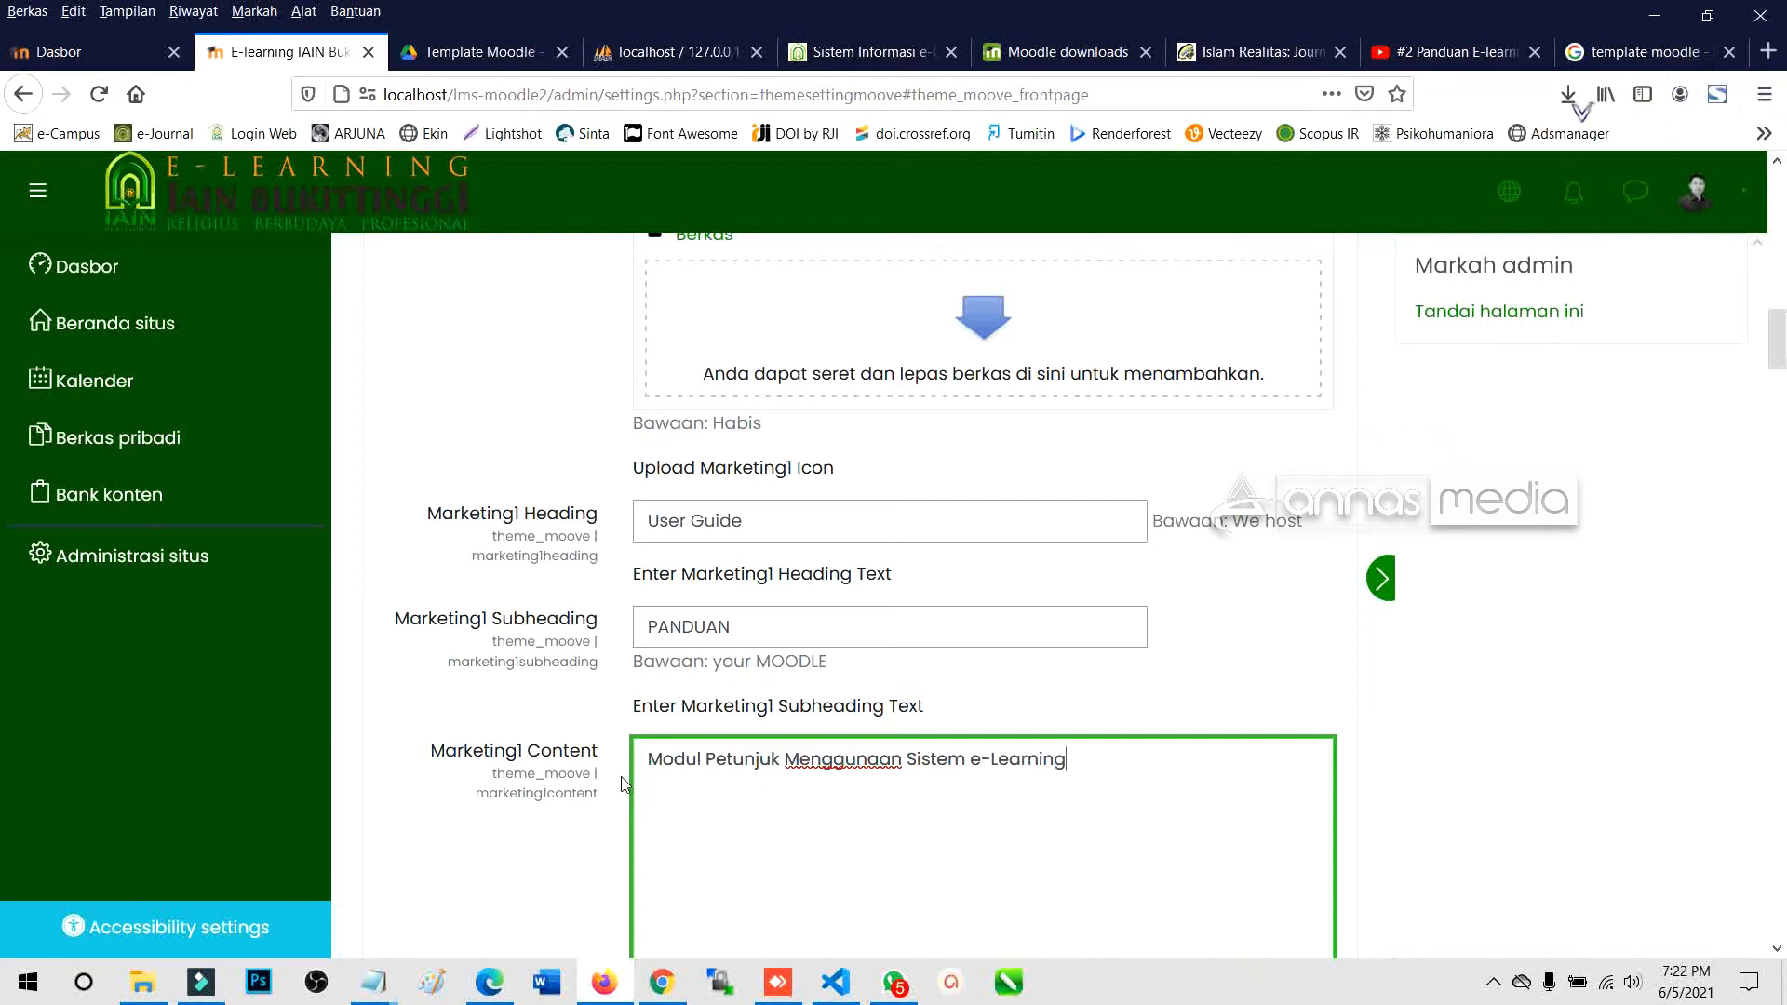
Set the Marketing1 URL to '#' and go to Google Drive's Modul e-Learning folder.
scroll(622, 785, down, 6)
click(657, 507)
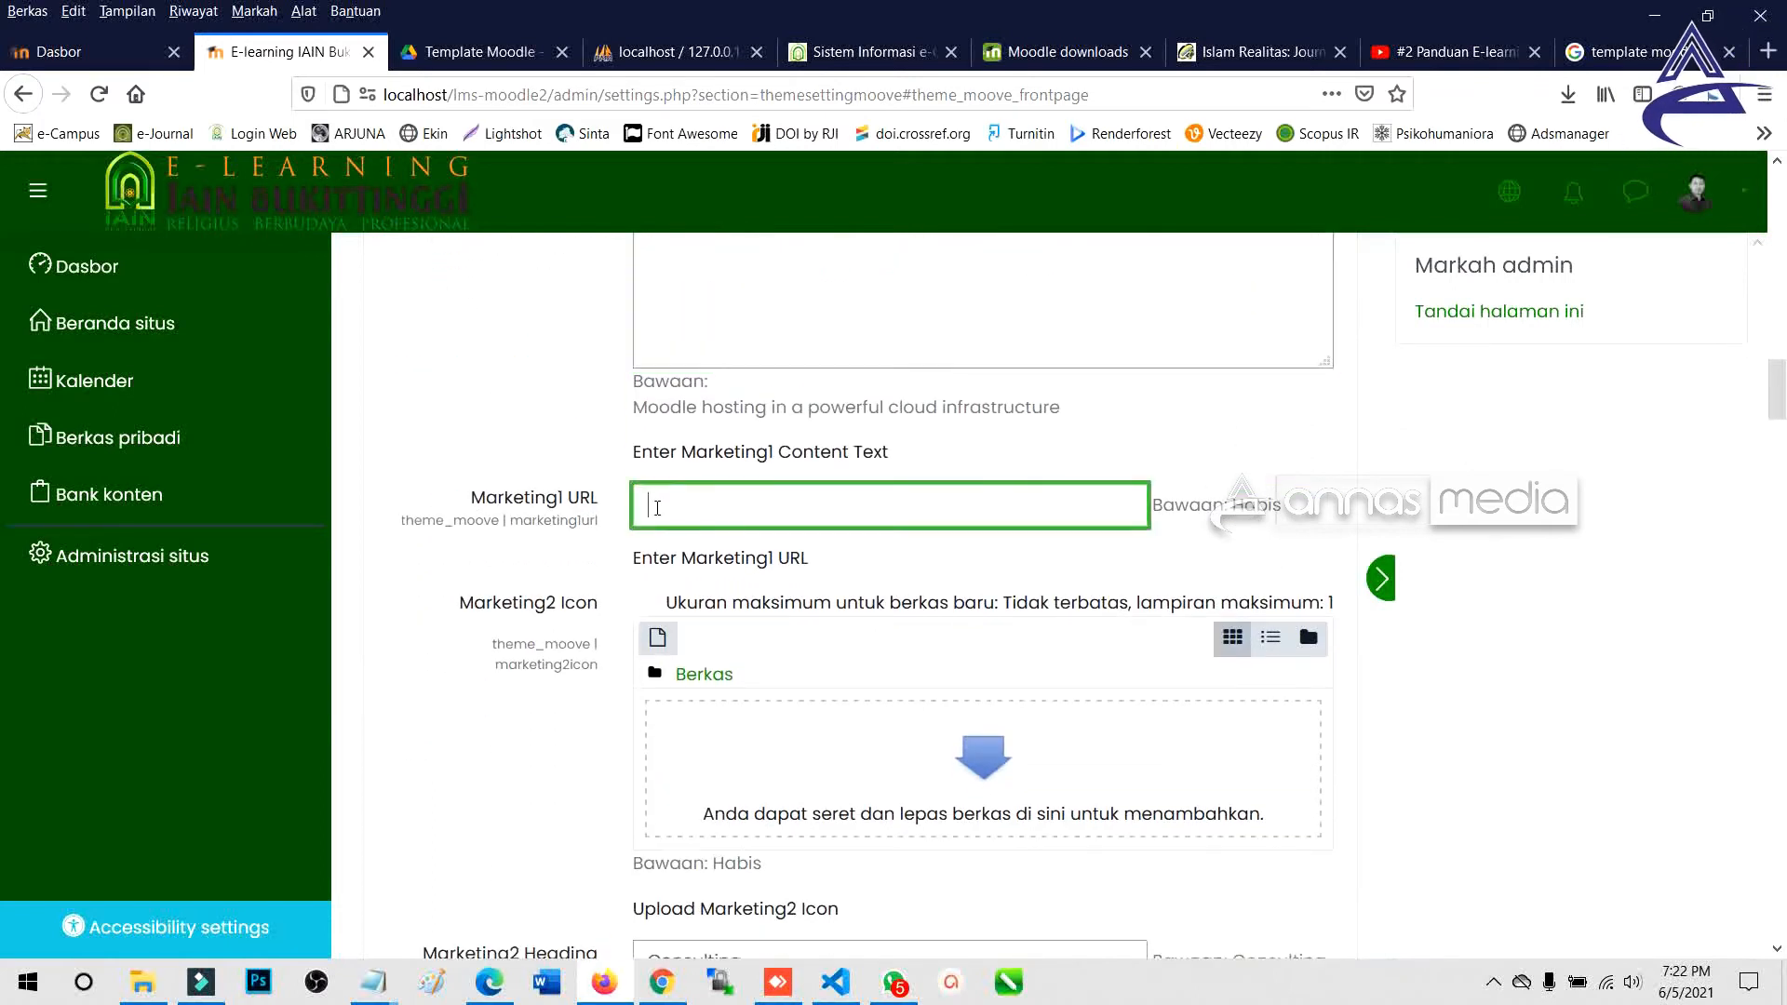
text(#)
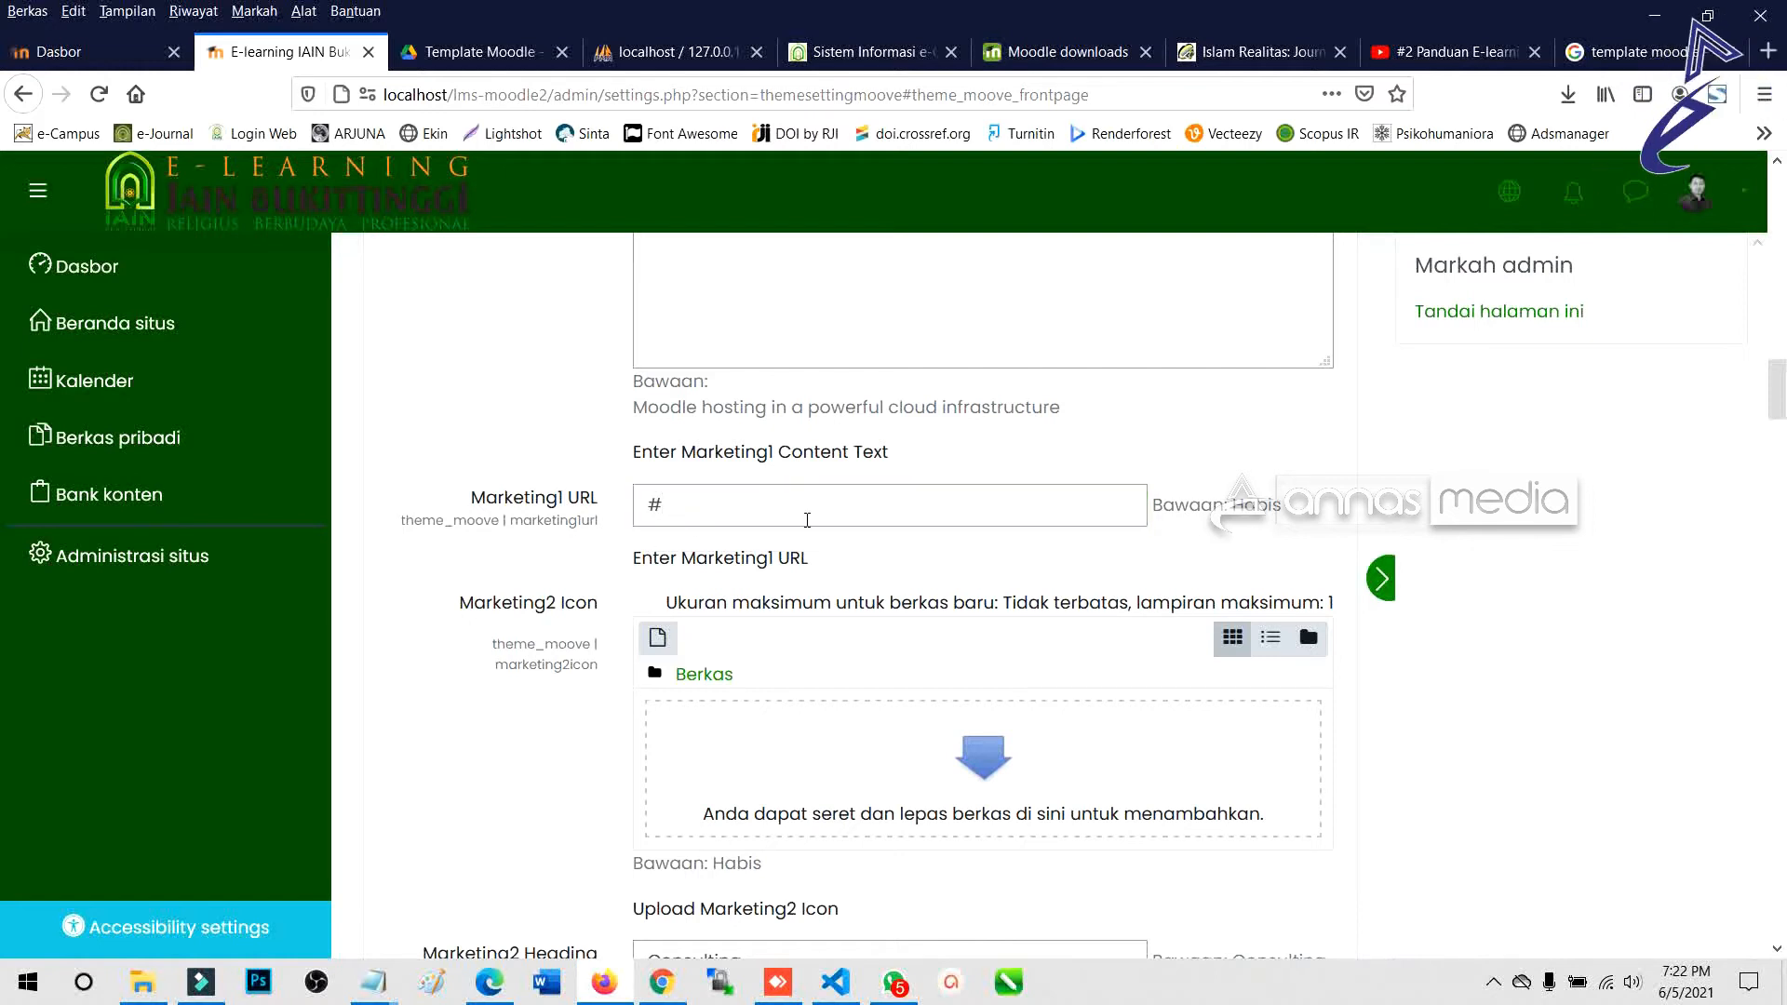
scroll(658, 573, down, 2)
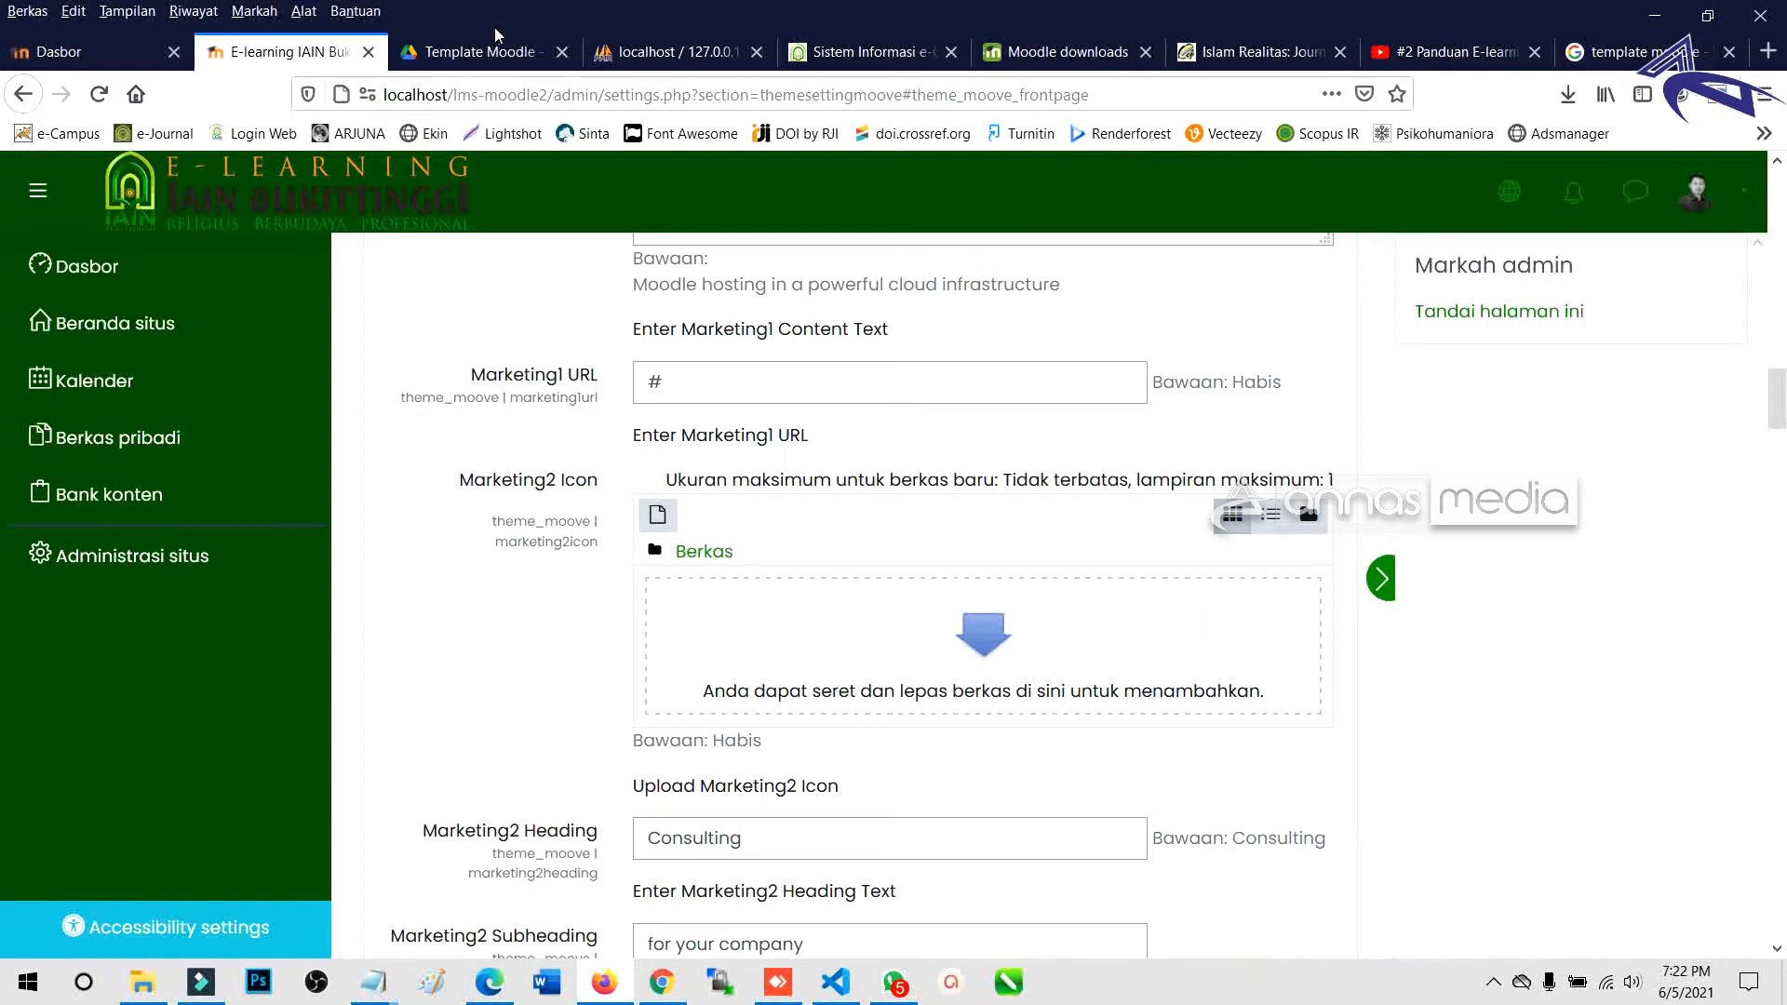
click(484, 52)
click(558, 253)
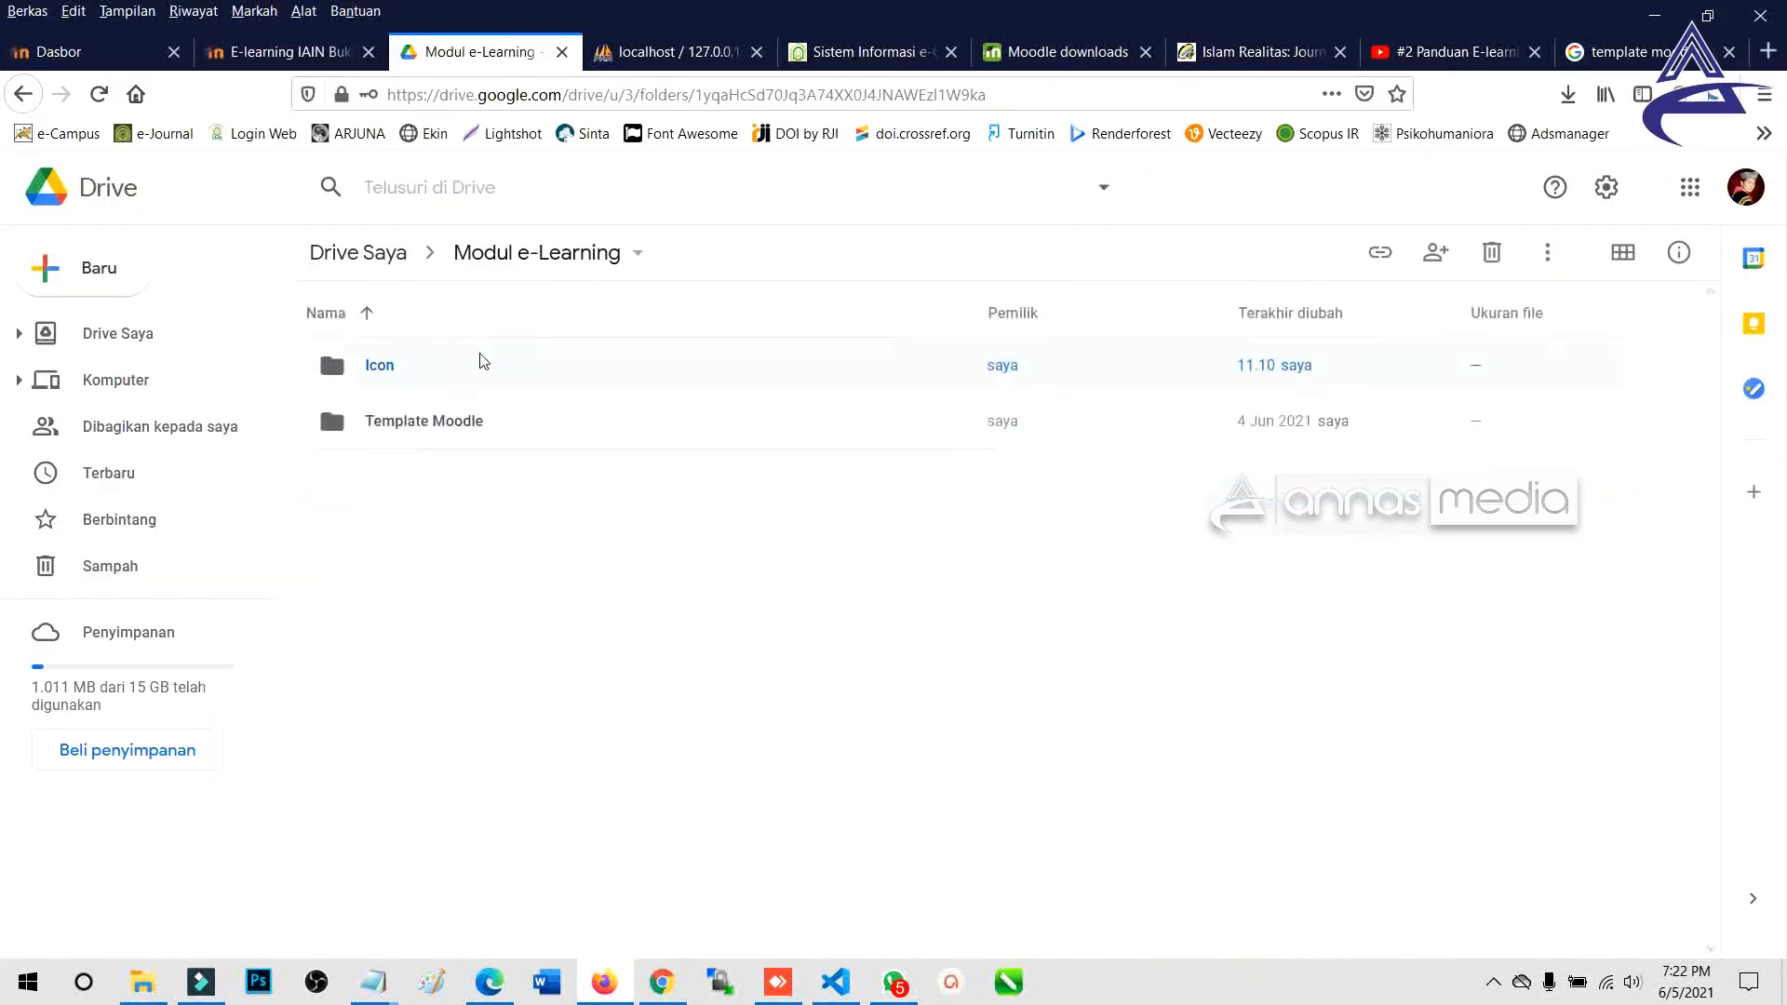
Open Google Drive's Icon folder to review Icon-1 to Icon-4, then return to Moodle.
double_click(478, 361)
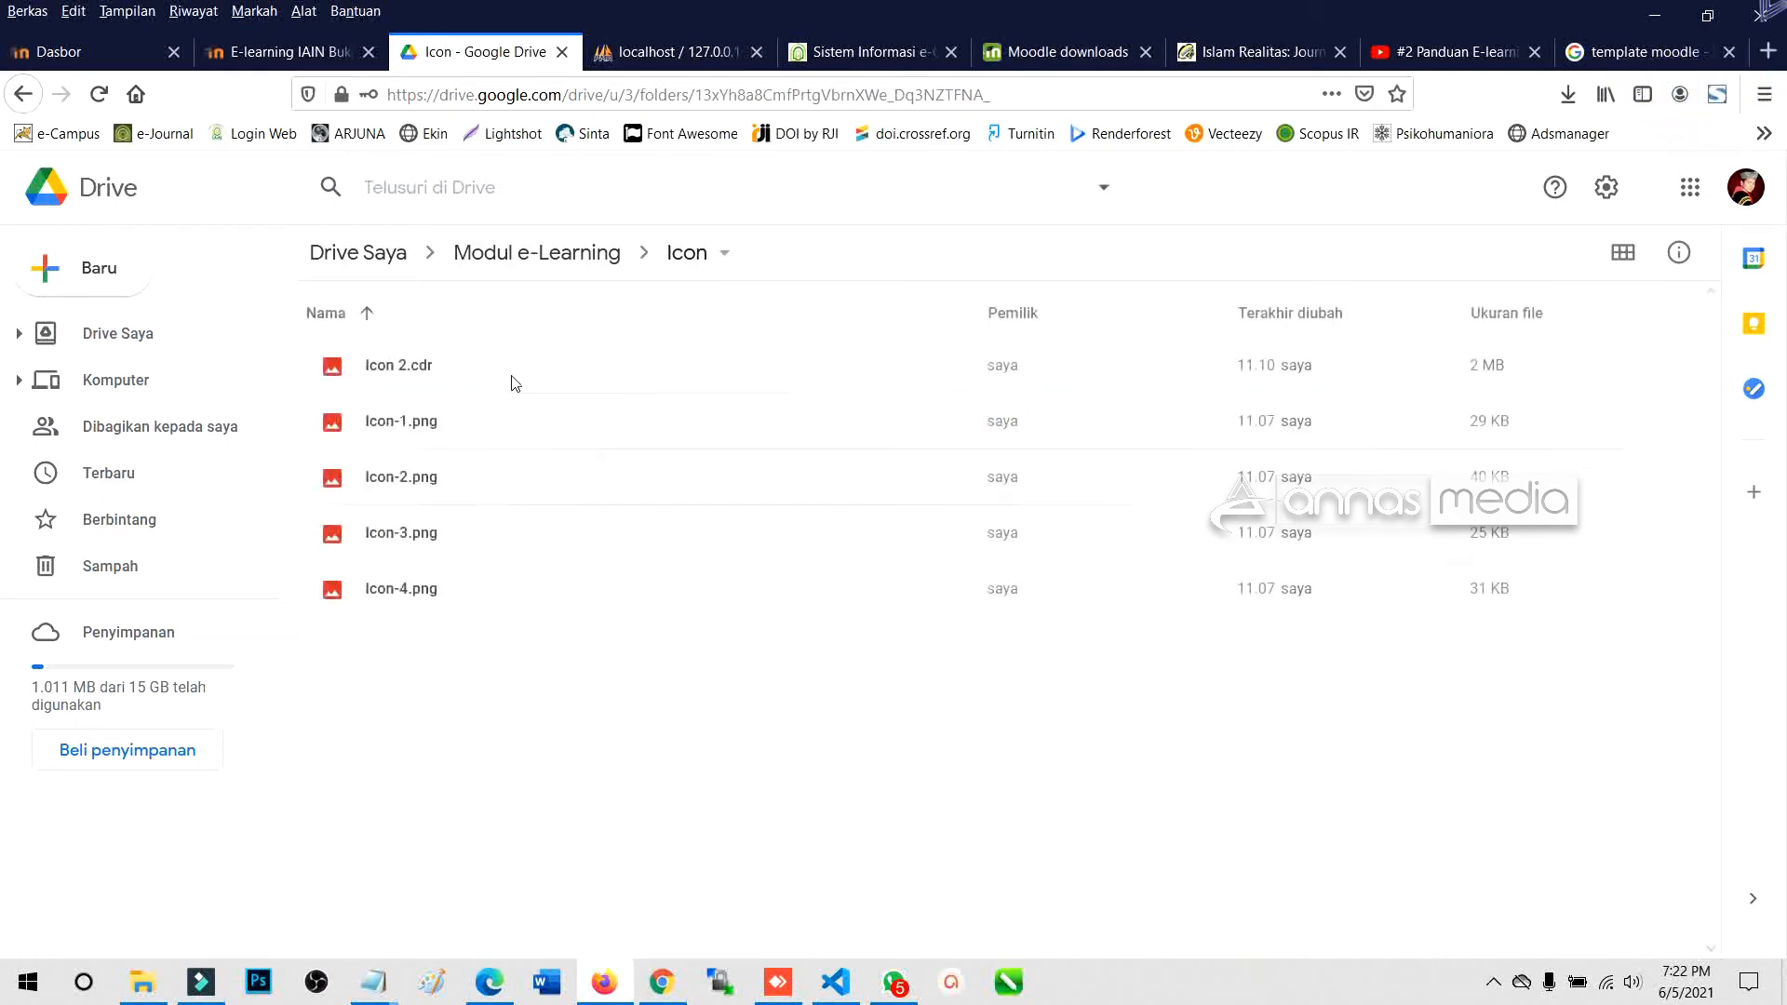
click(499, 373)
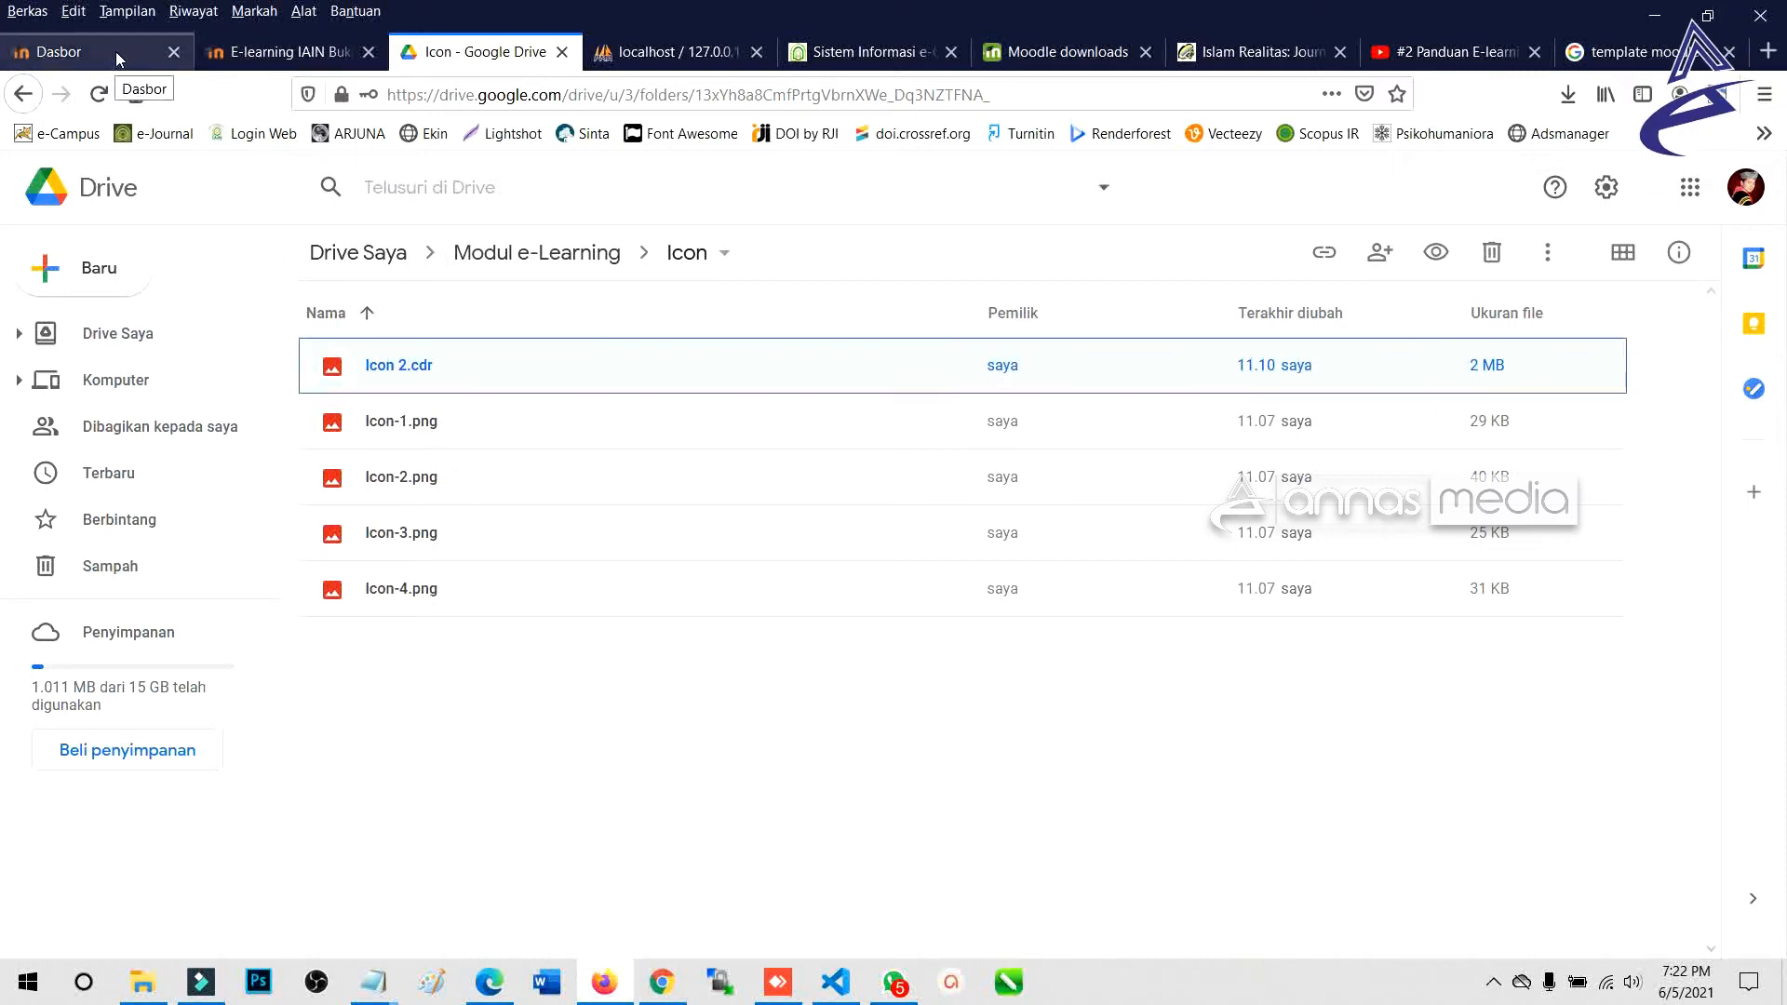
click(210, 52)
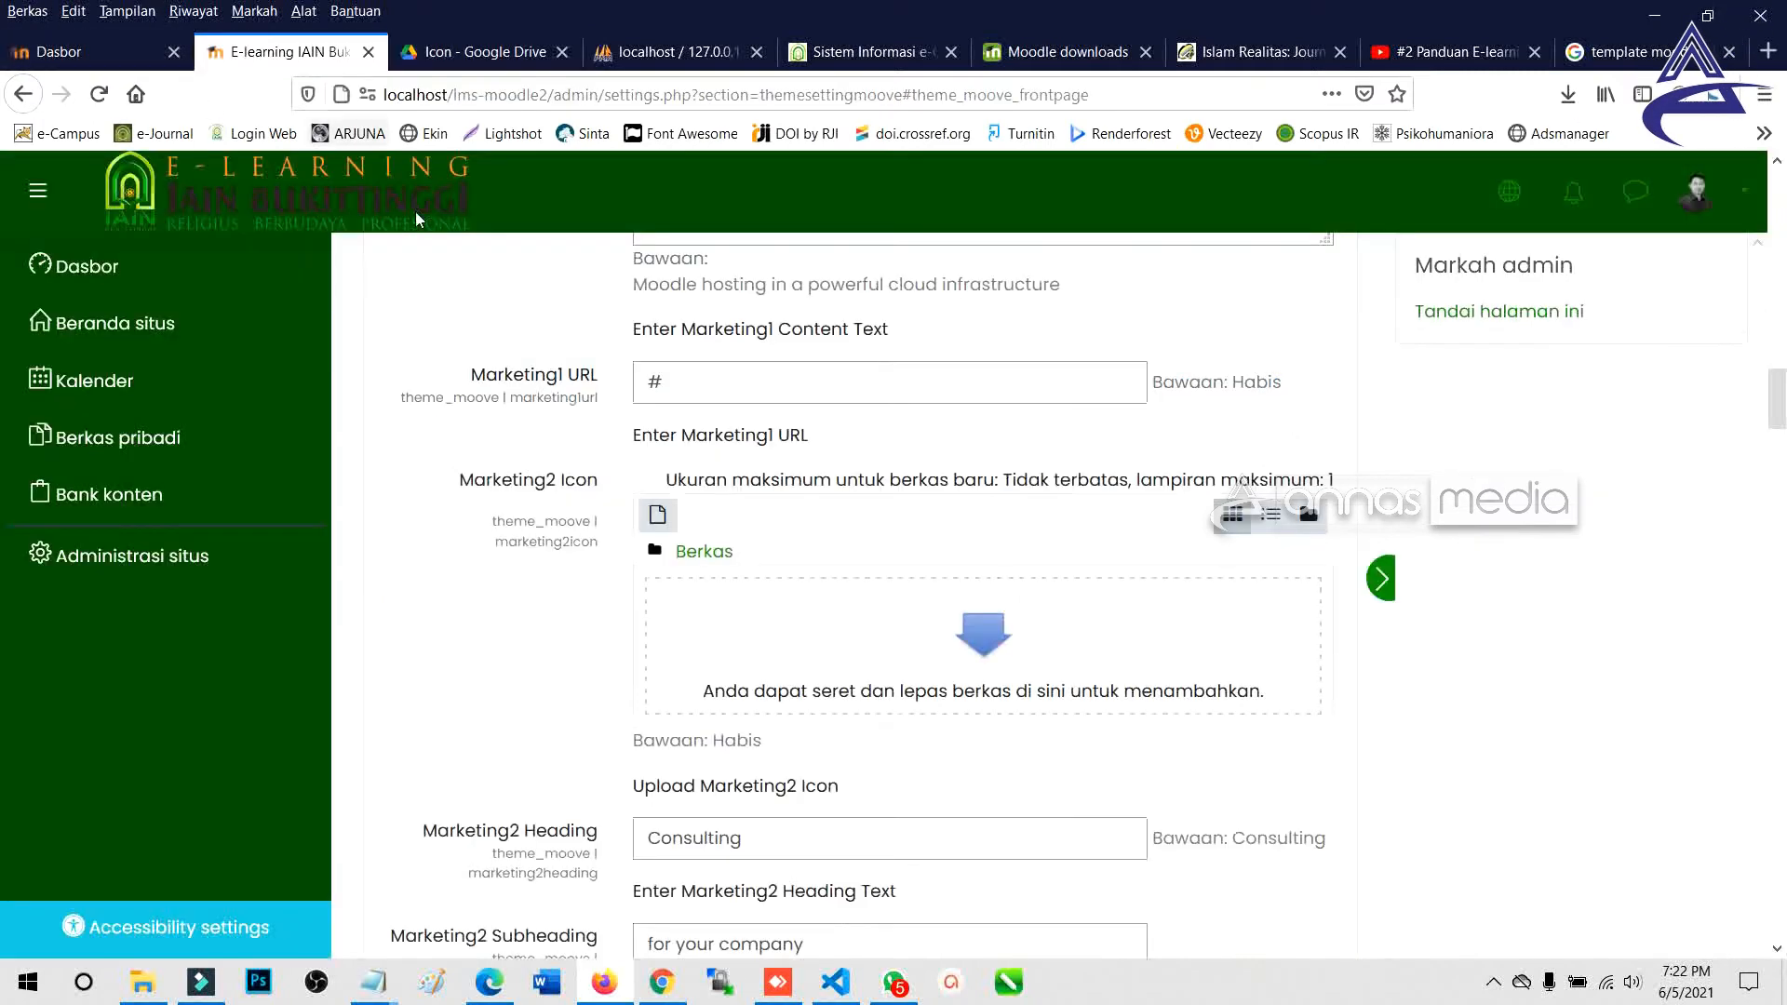
Upload Icon-2.png as the Marketing2 icon.
click(959, 629)
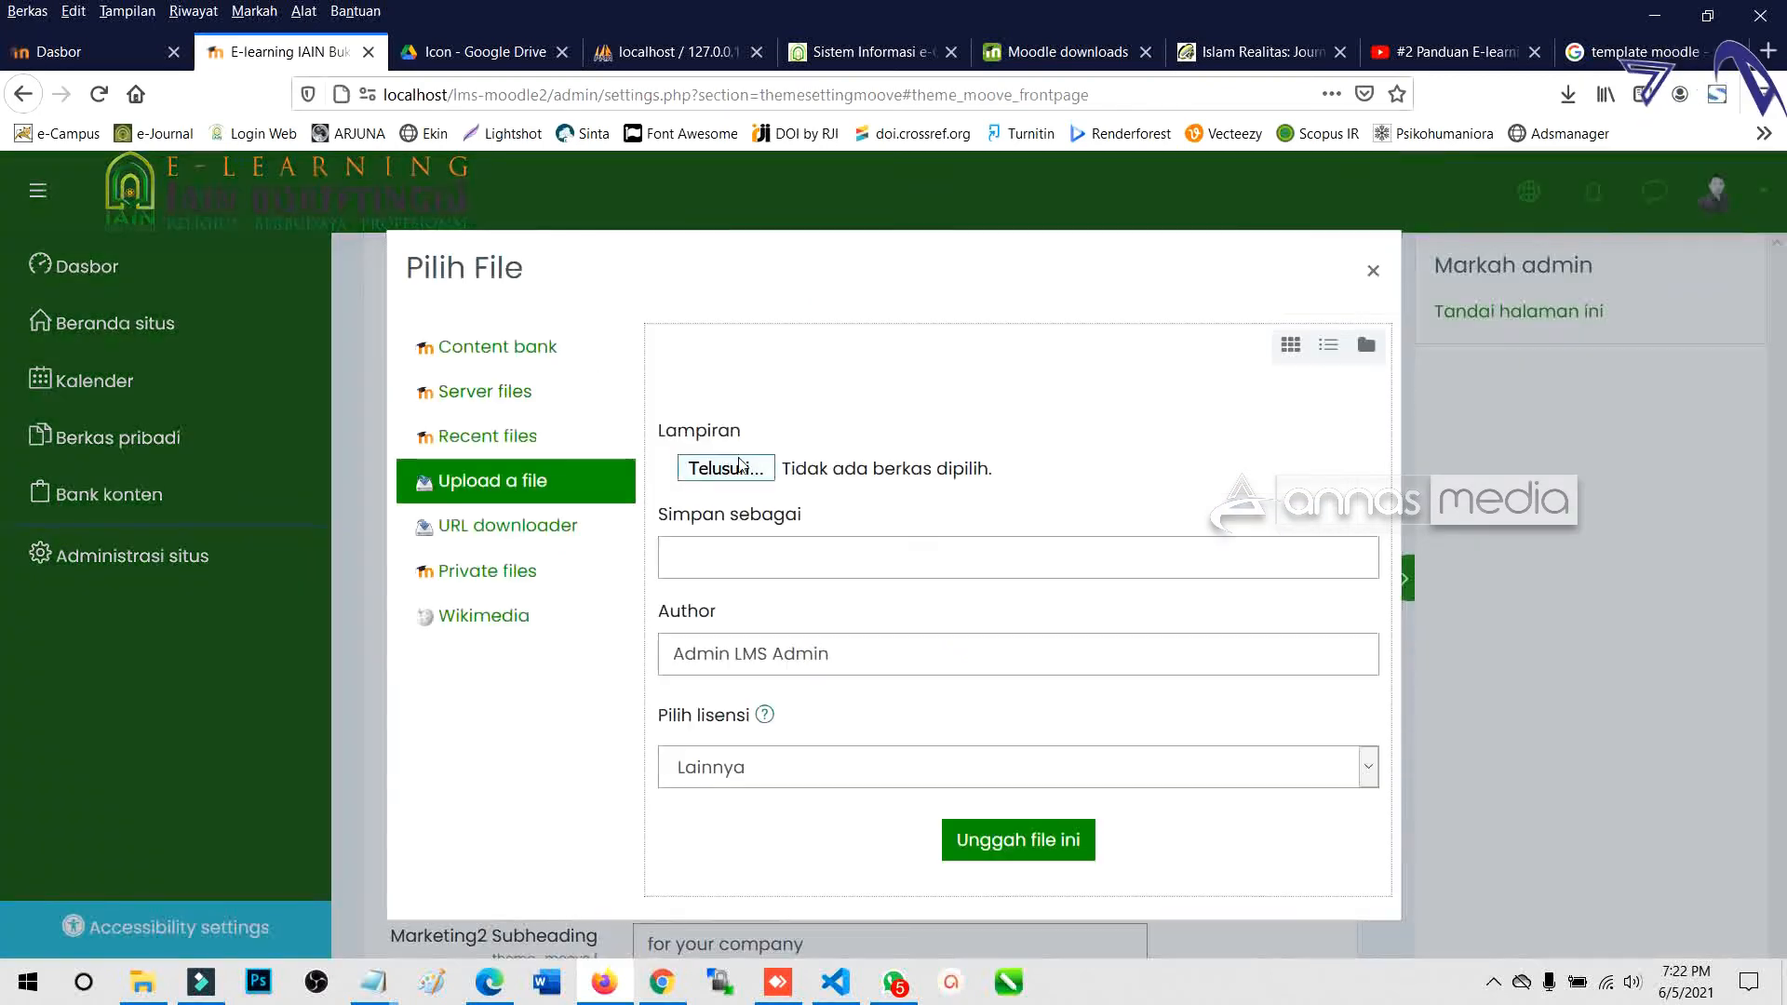
click(1373, 270)
click(1040, 672)
click(726, 468)
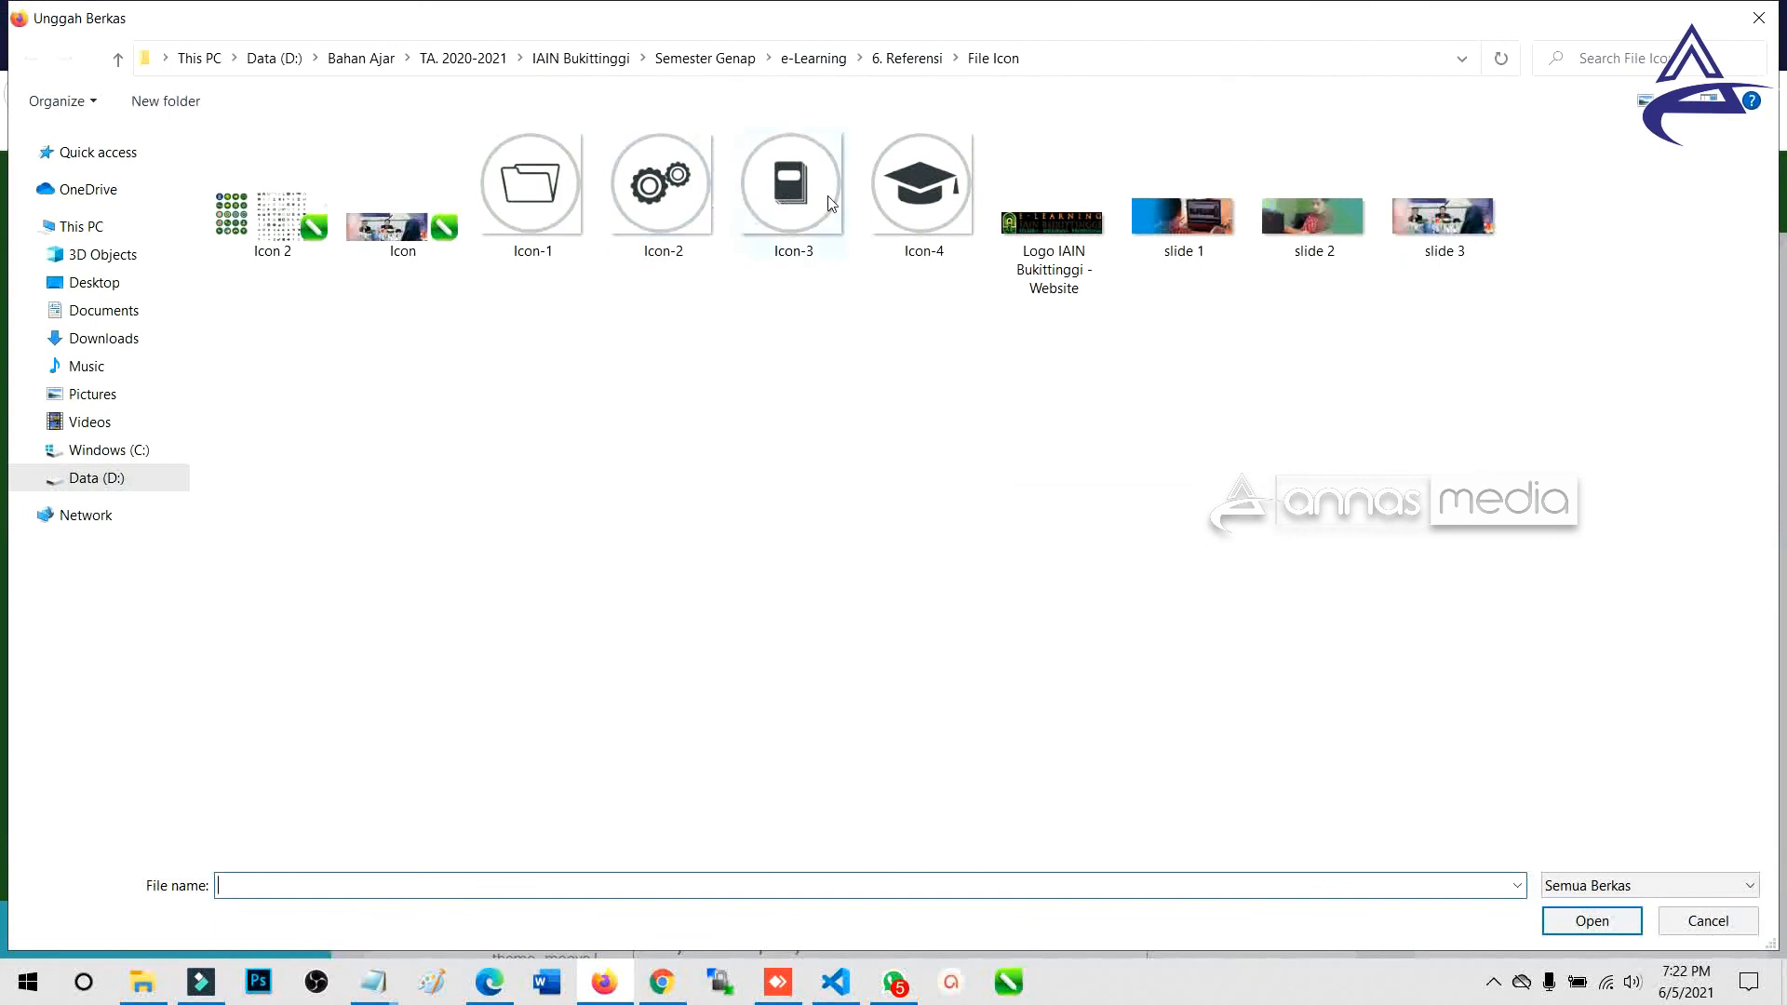
double_click(652, 191)
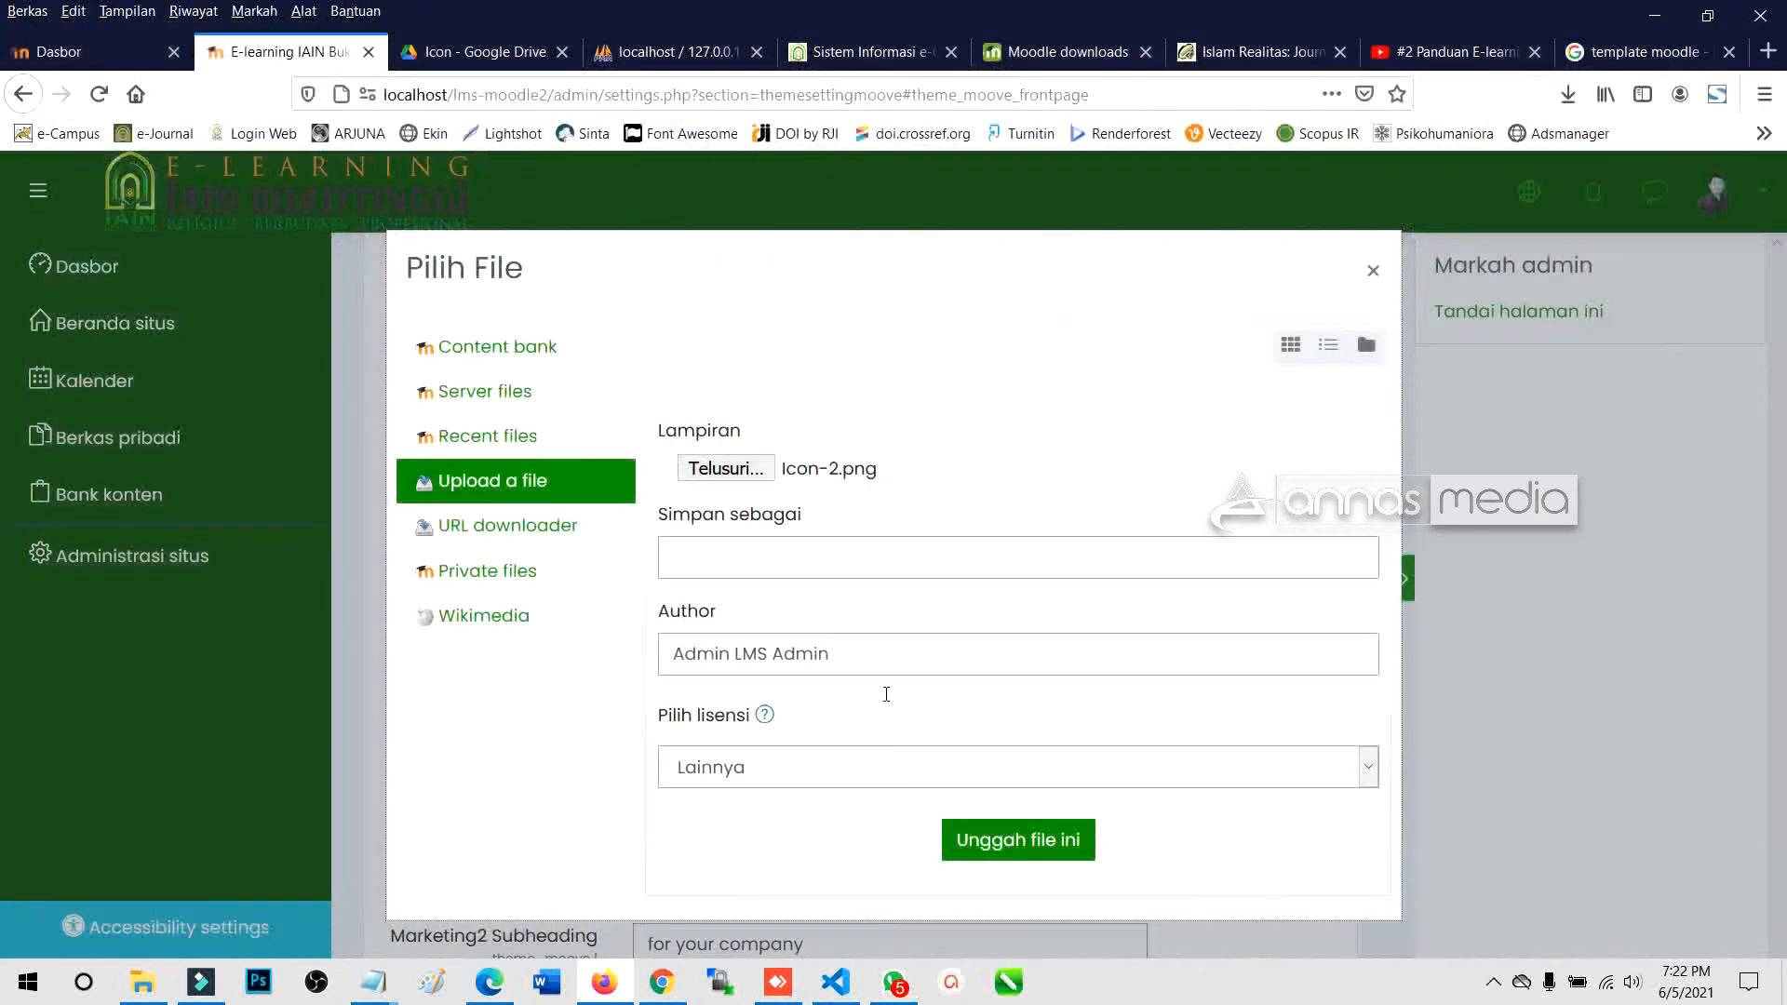
click(1018, 840)
Check the 'We host' and 'Consulting' cards on the live front page.
scroll(823, 762, down, 1)
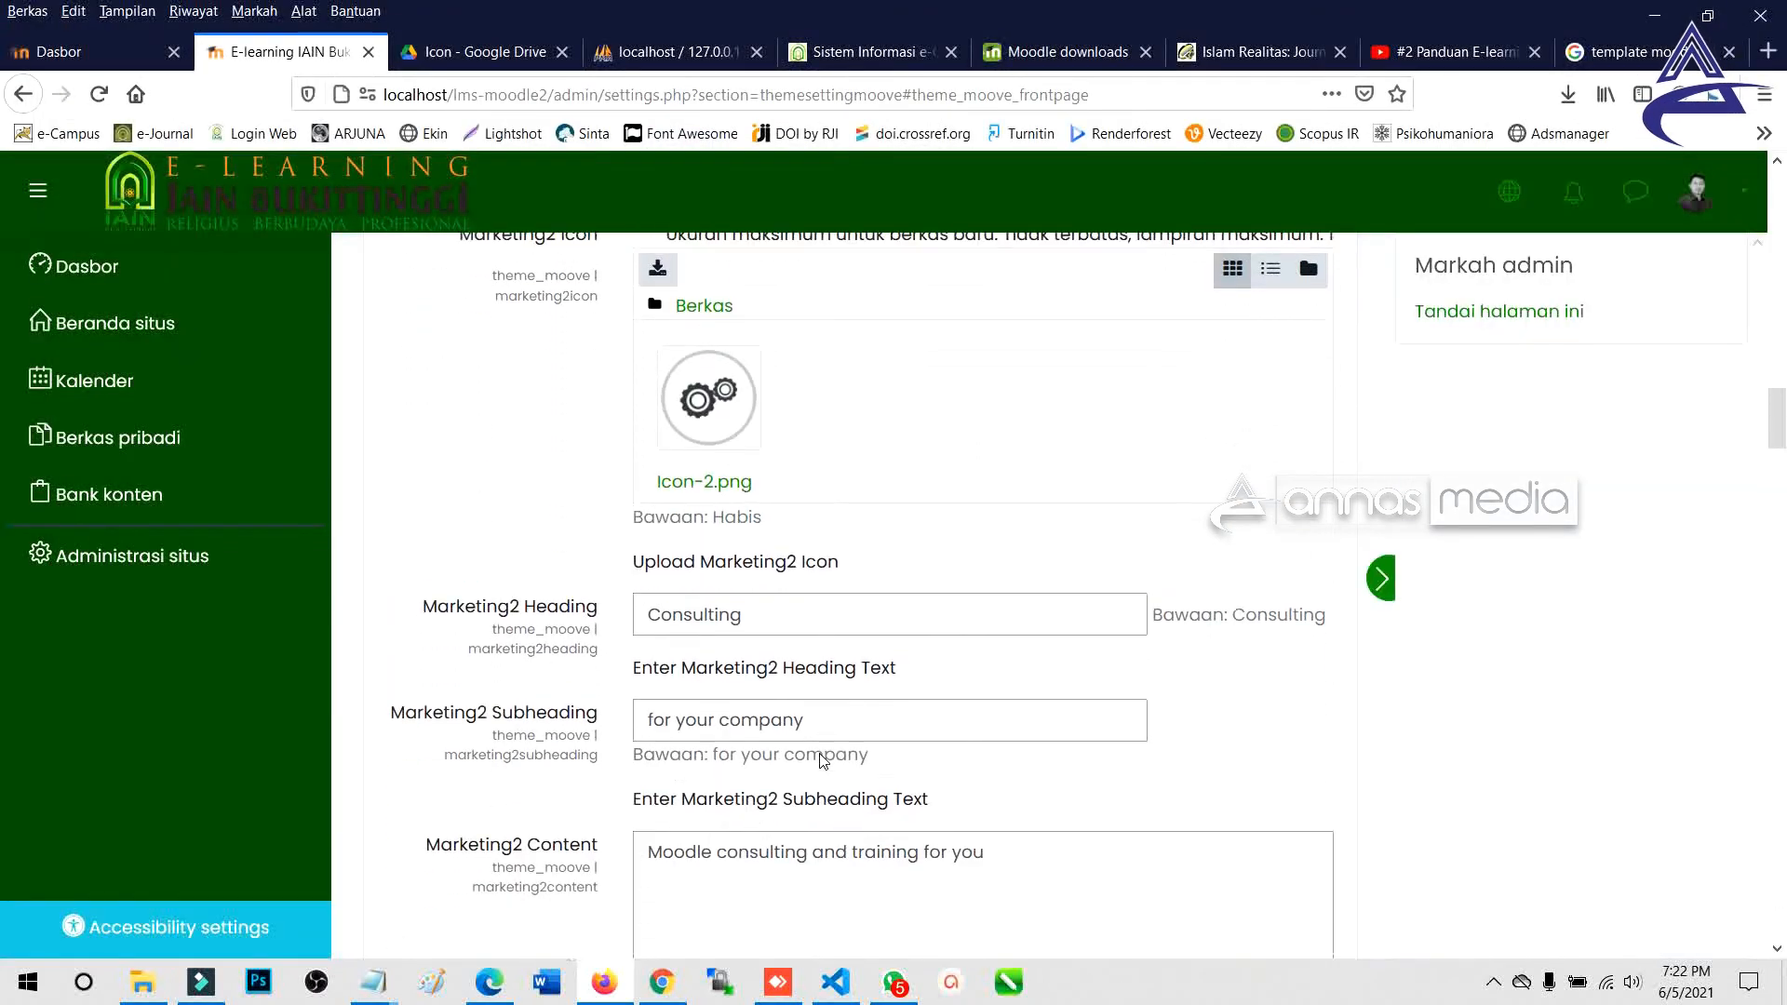
scroll(819, 750, up, 1)
click(489, 984)
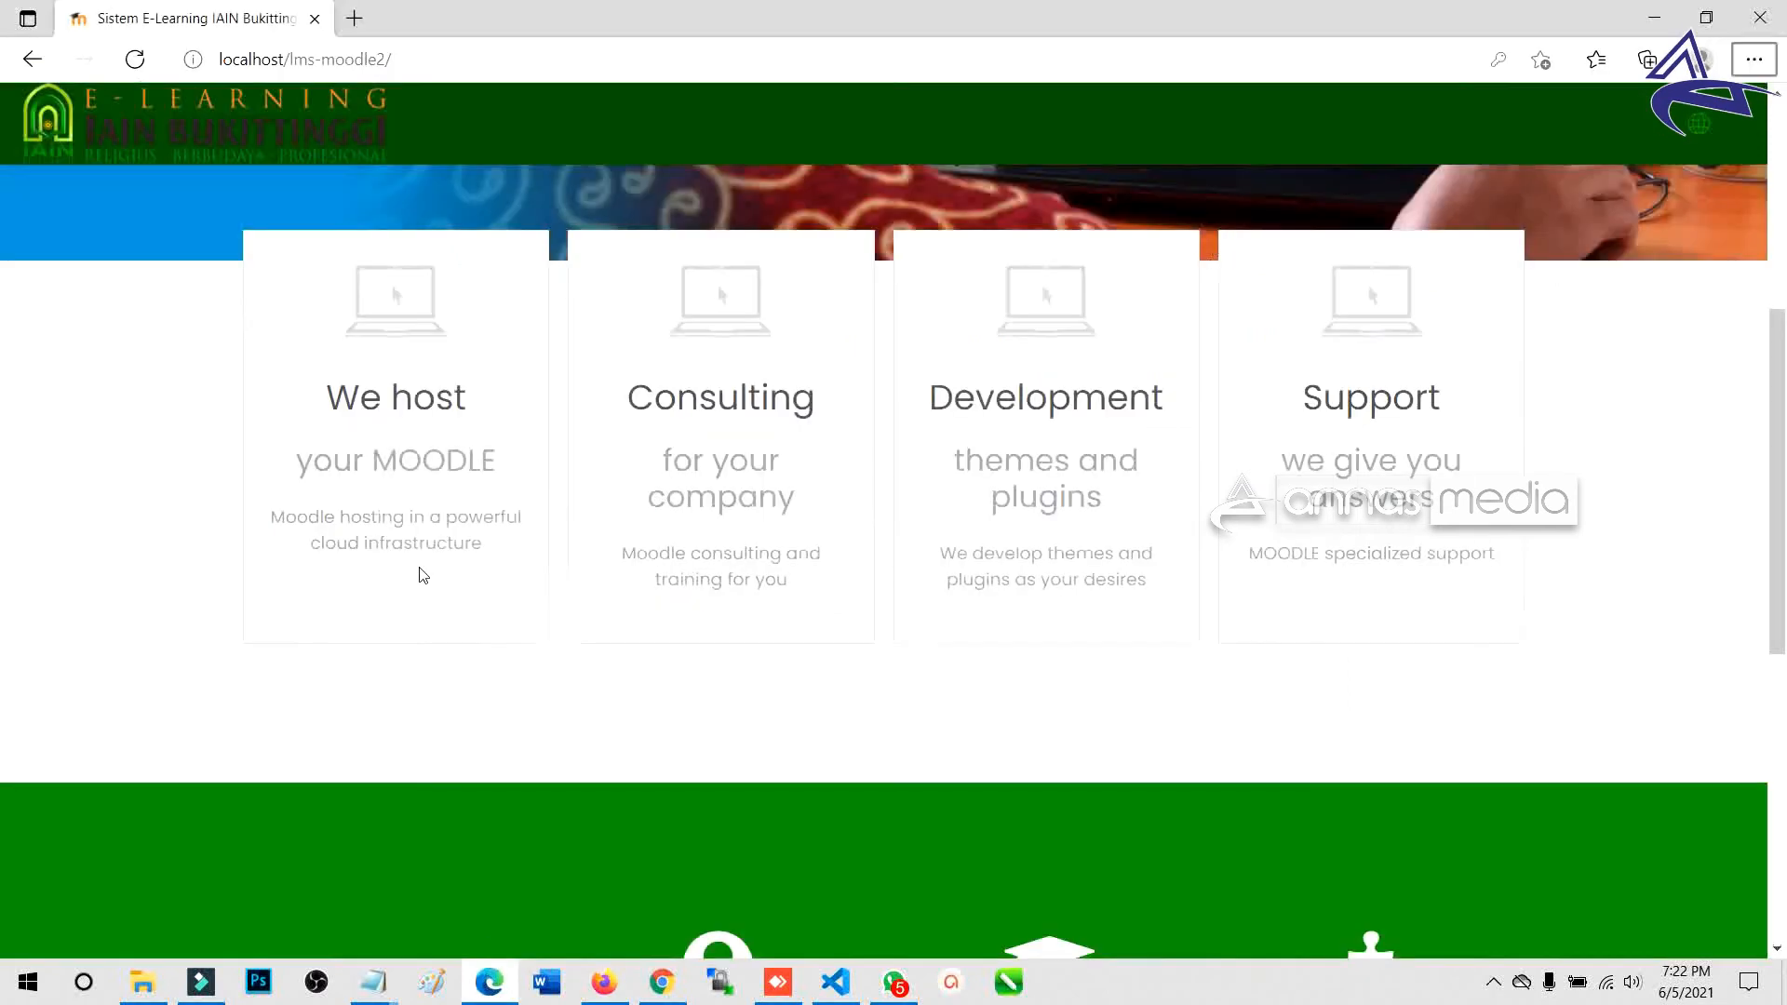
drag(321, 384, 498, 586)
click(498, 587)
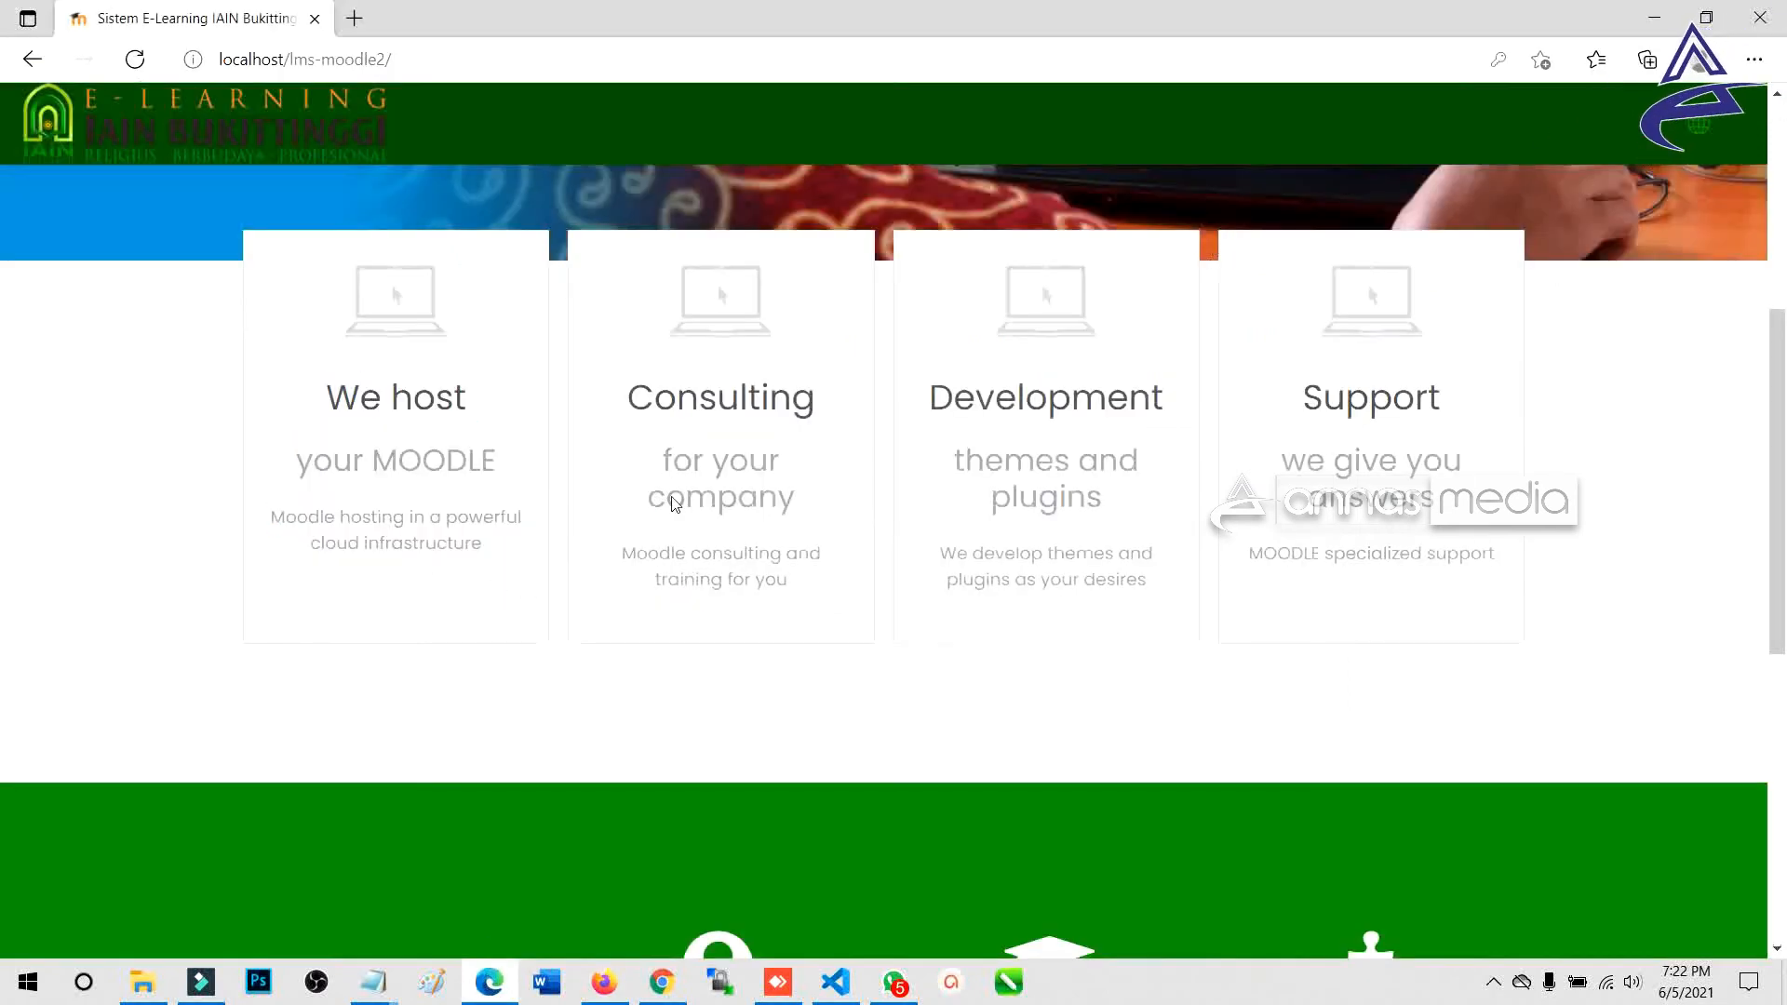
mouse_move(631, 386)
mouse_down()
mouse_move(822, 439)
mouse_move(815, 604)
mouse_move(714, 516)
mouse_move(633, 399)
mouse_up()
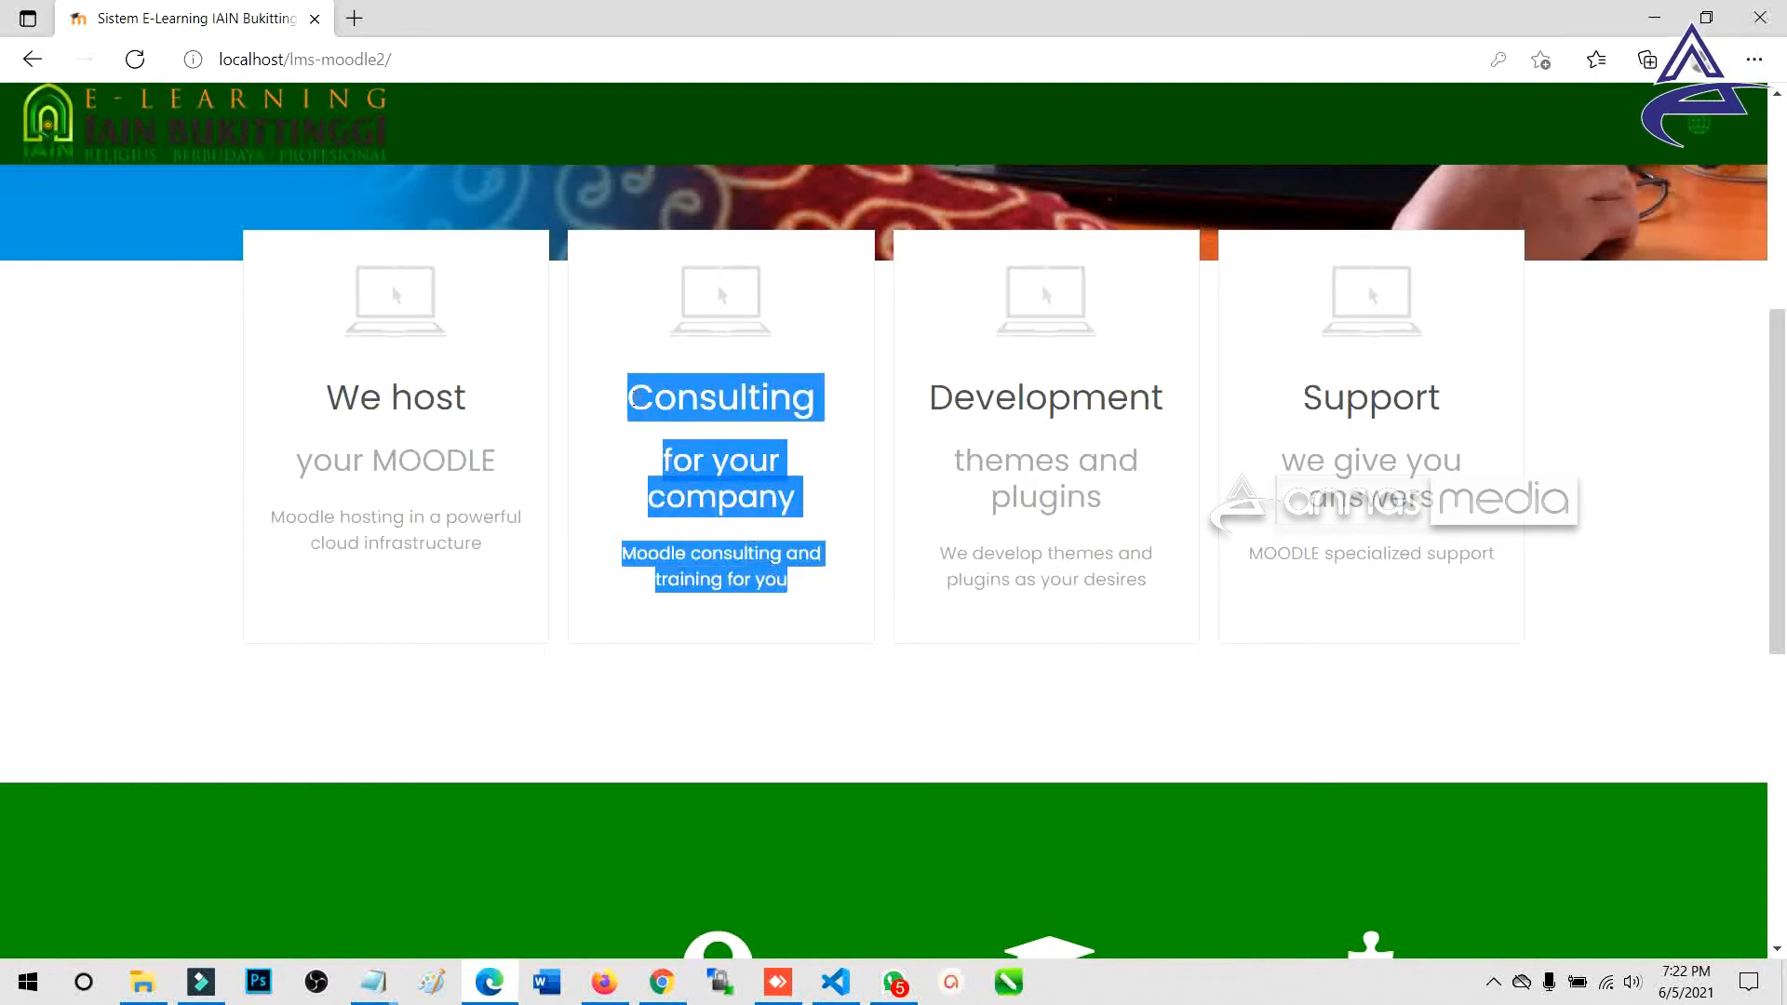
key(alt+Tab)
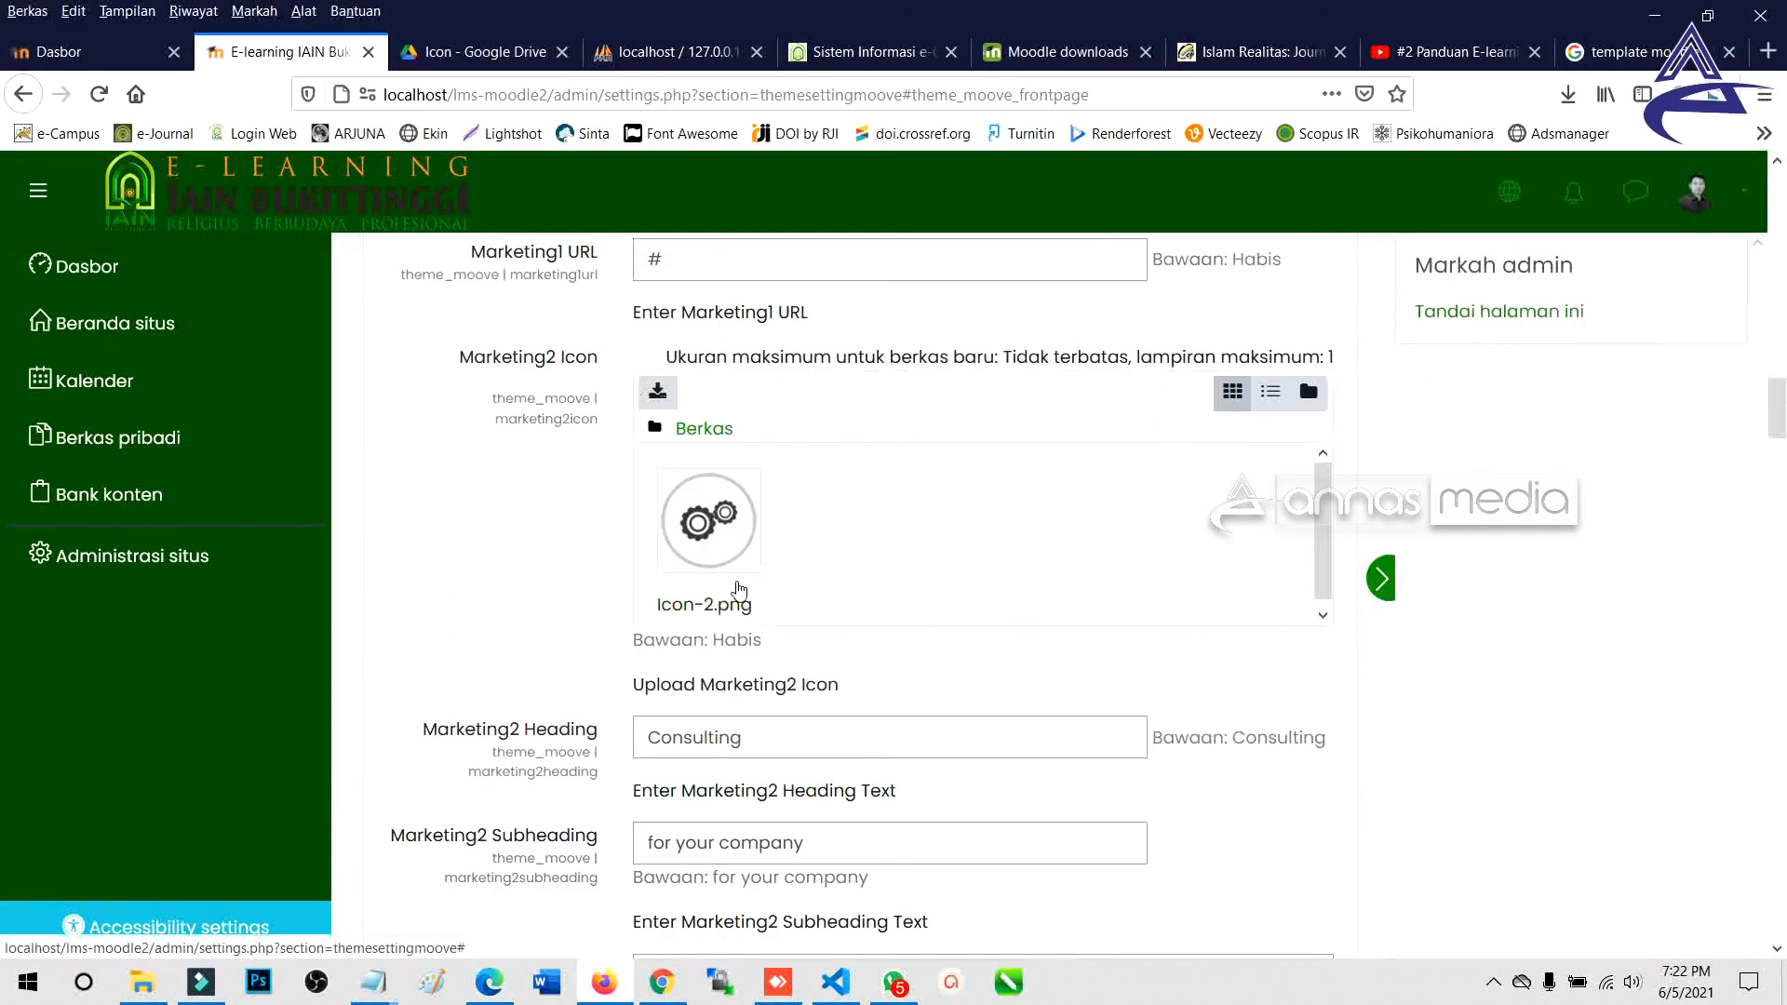
double_click(771, 728)
Set the Marketing2 heading to 'Course' and subheading to 'PERKULIAHAN'.
scroll(605, 745, down, 3)
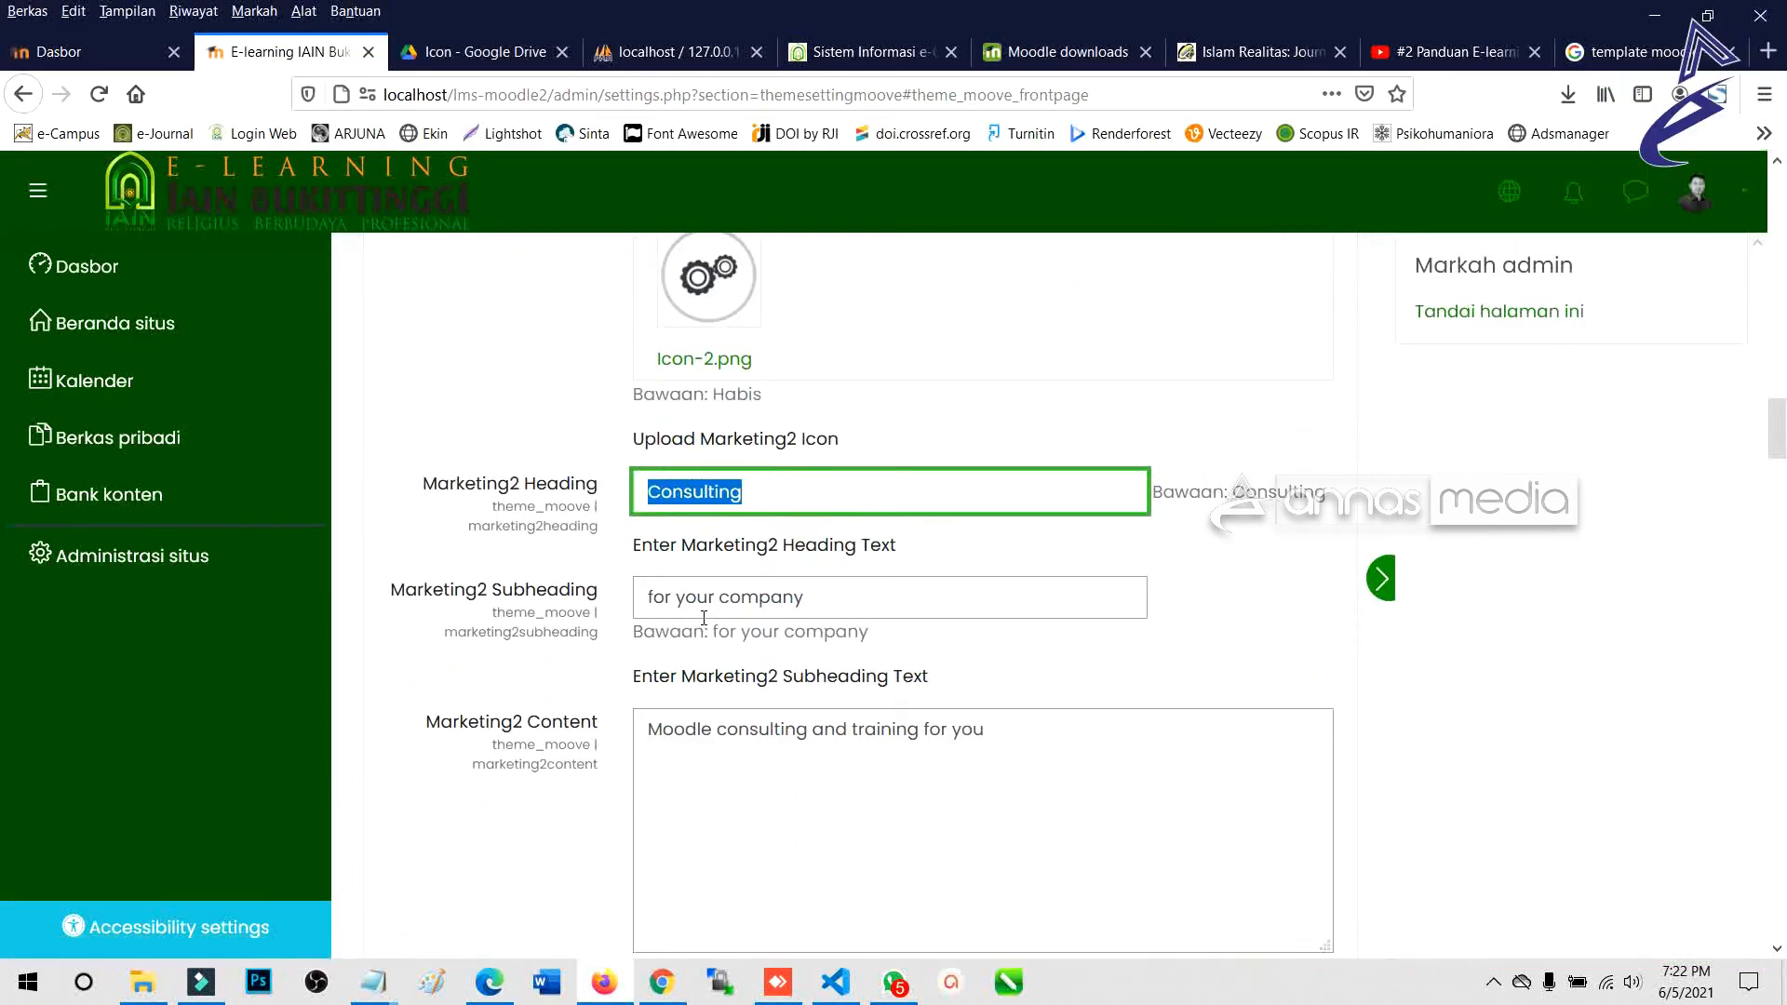
text(Kuru)
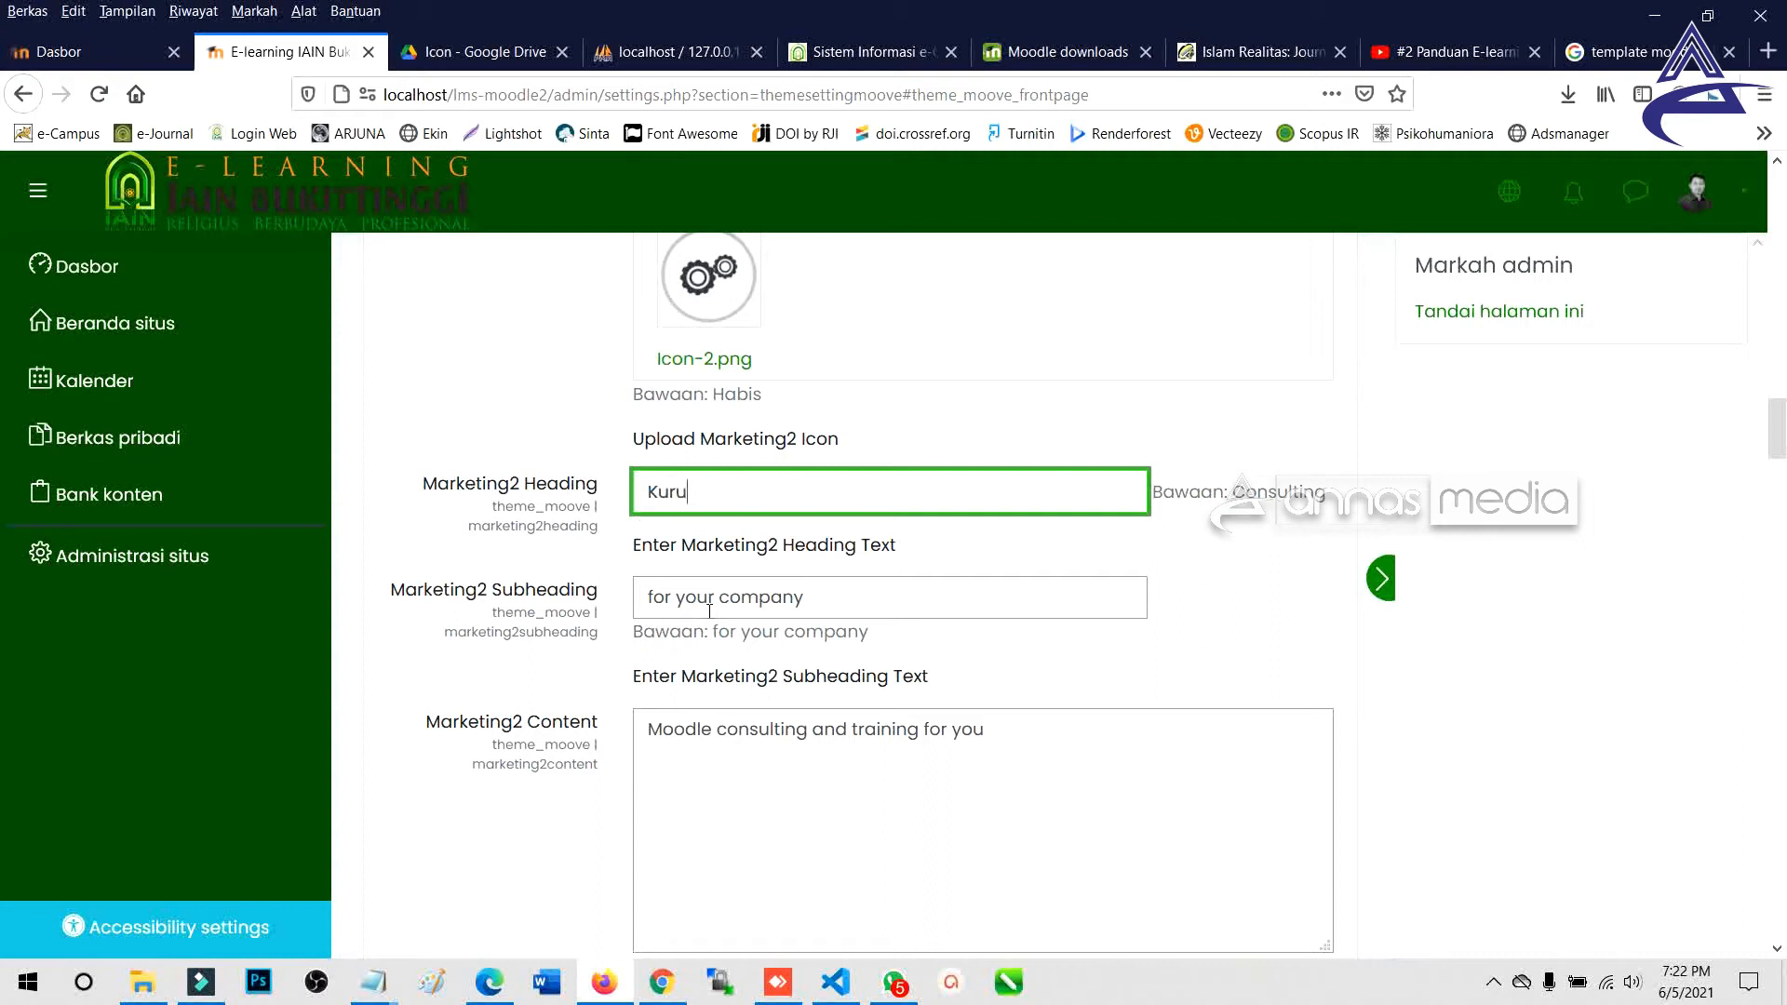
text(Co)
text(urc)
drag(850, 595, 642, 597)
text(KUR)
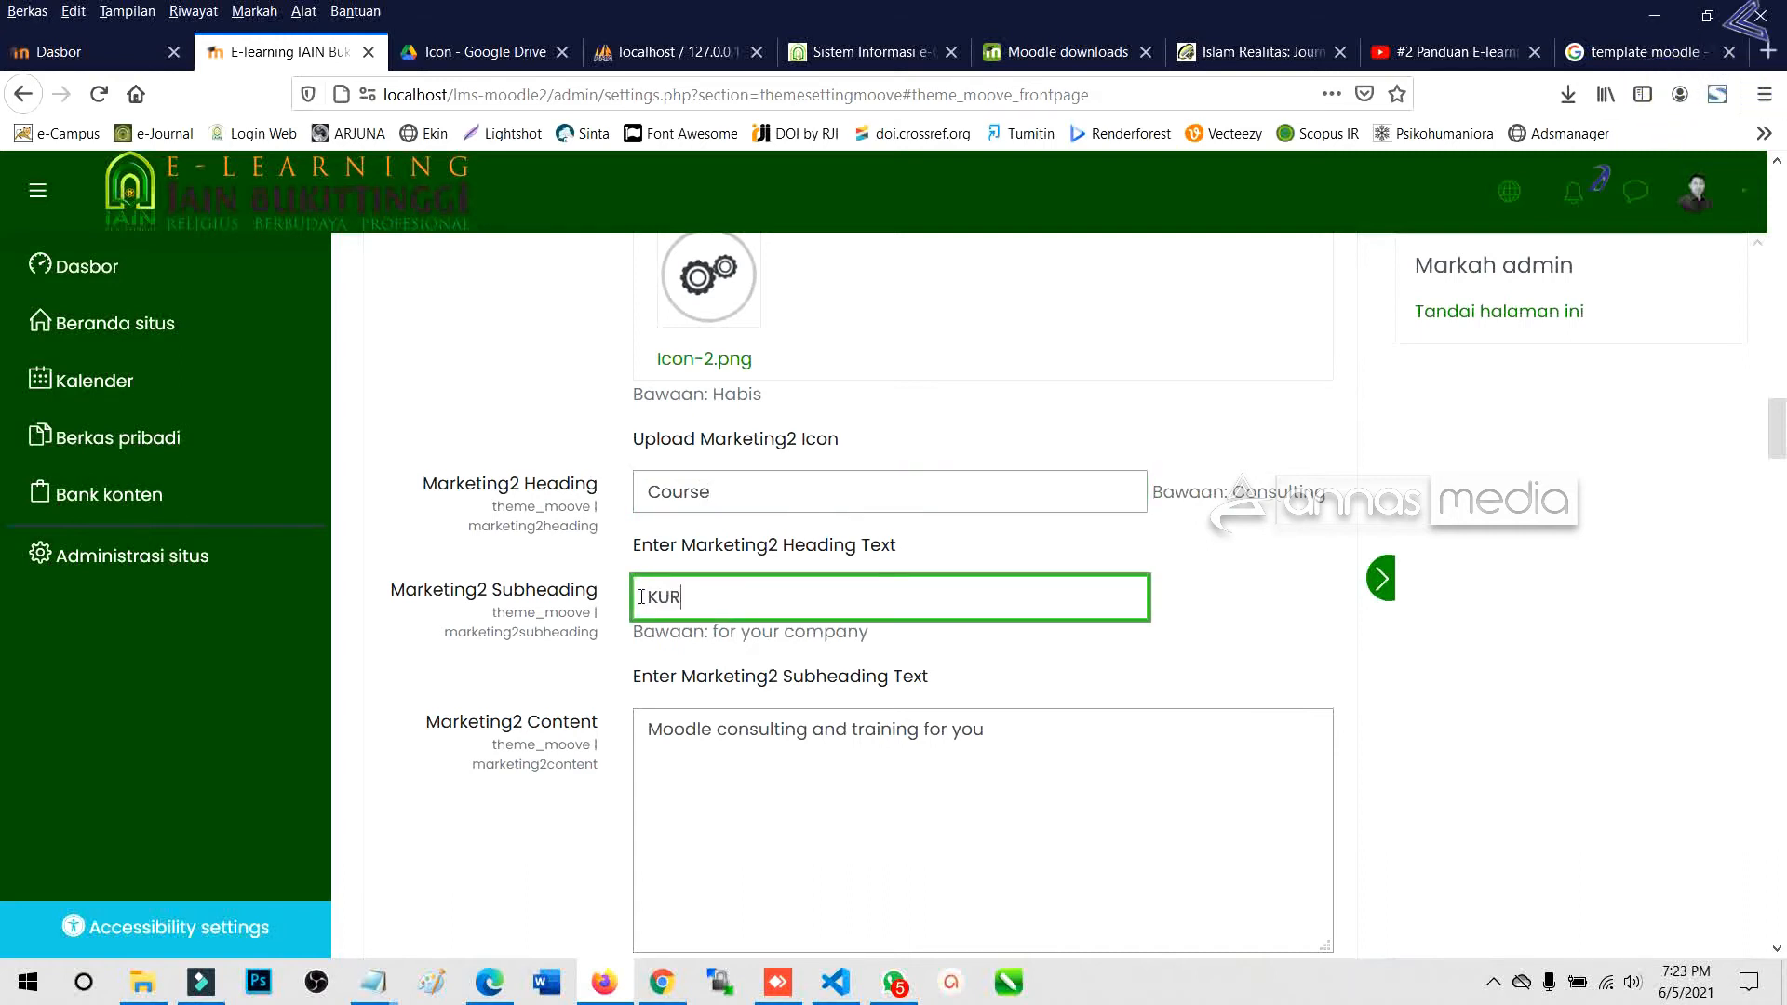
key(BackSpace)
key(BackSpace)
key(BackSpace)
text(MATA)
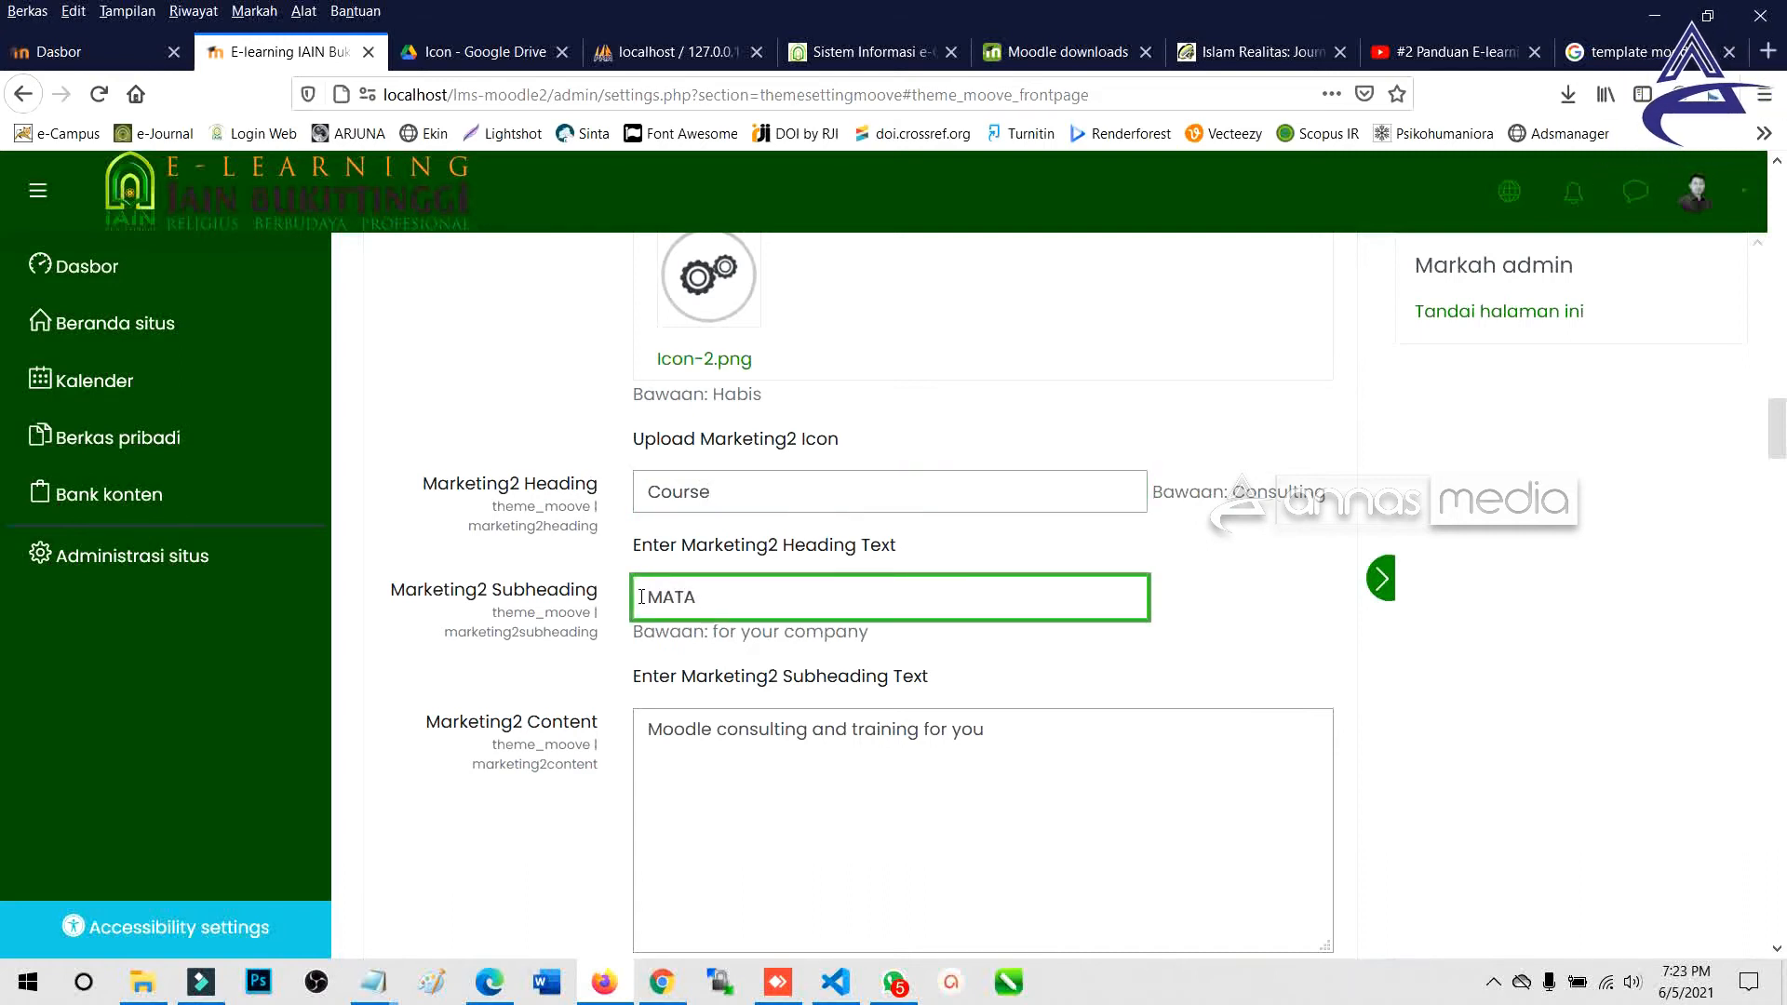
text(KULIAH)
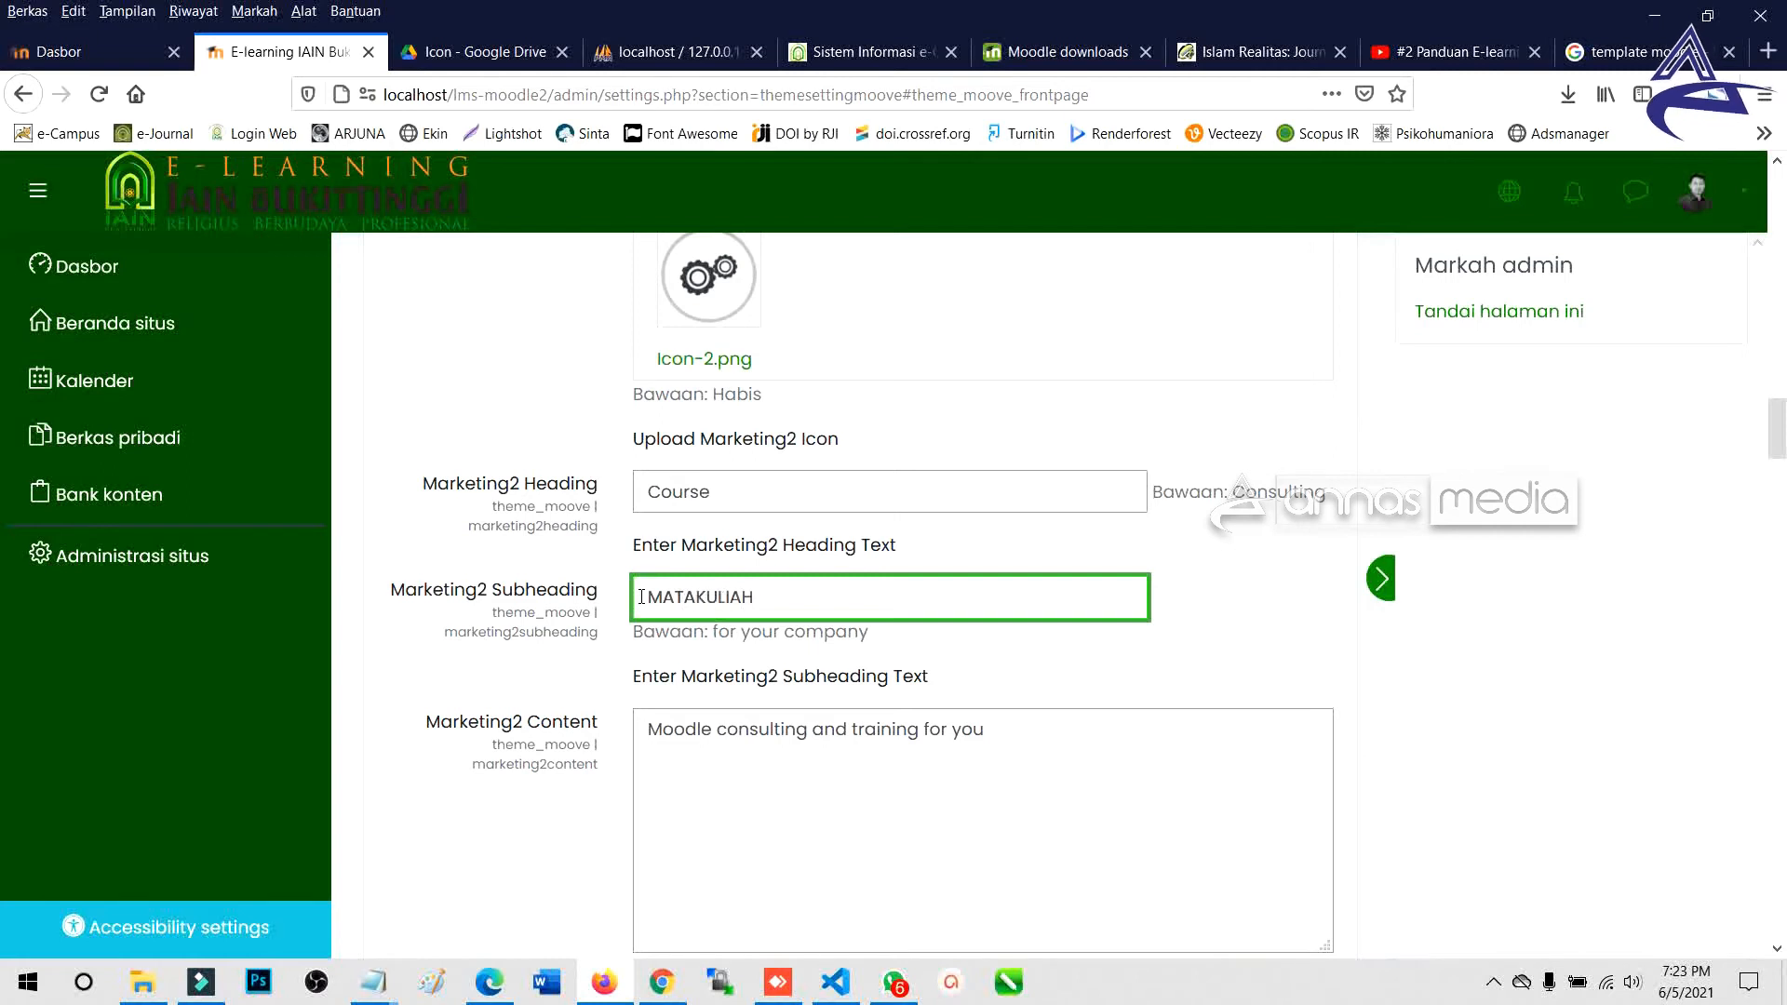
double_click(692, 607)
text(PE)
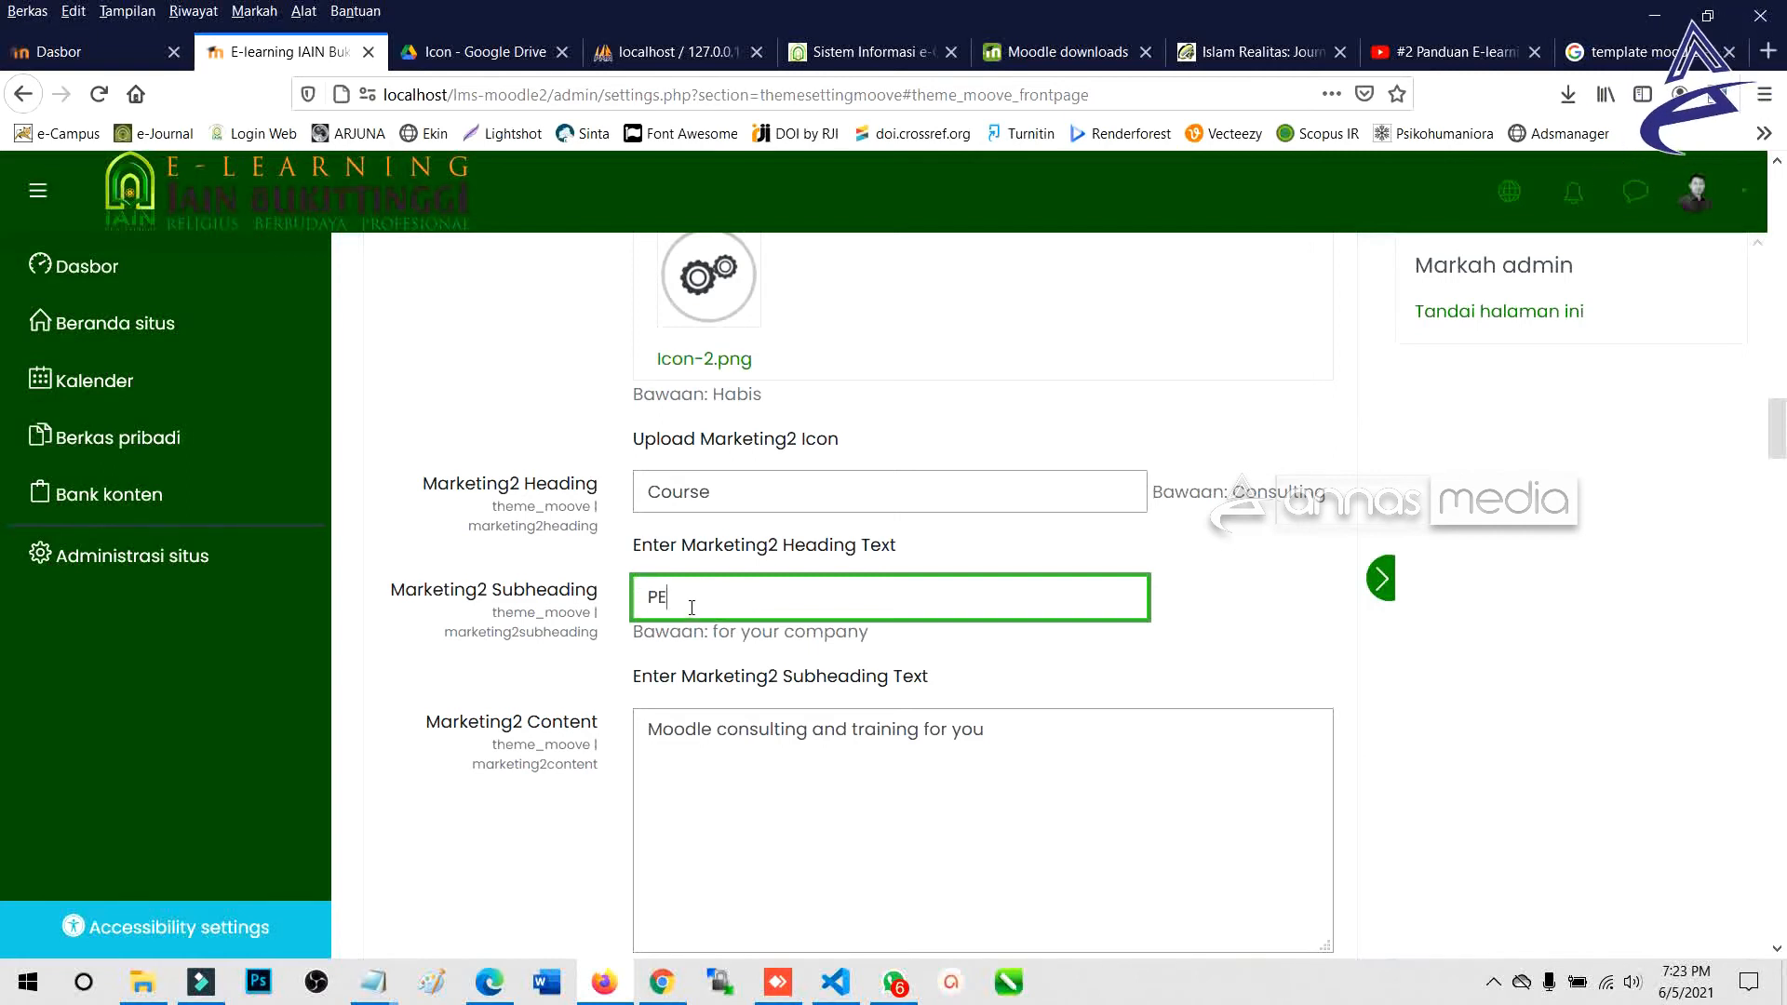
text(RKULIAHAN)
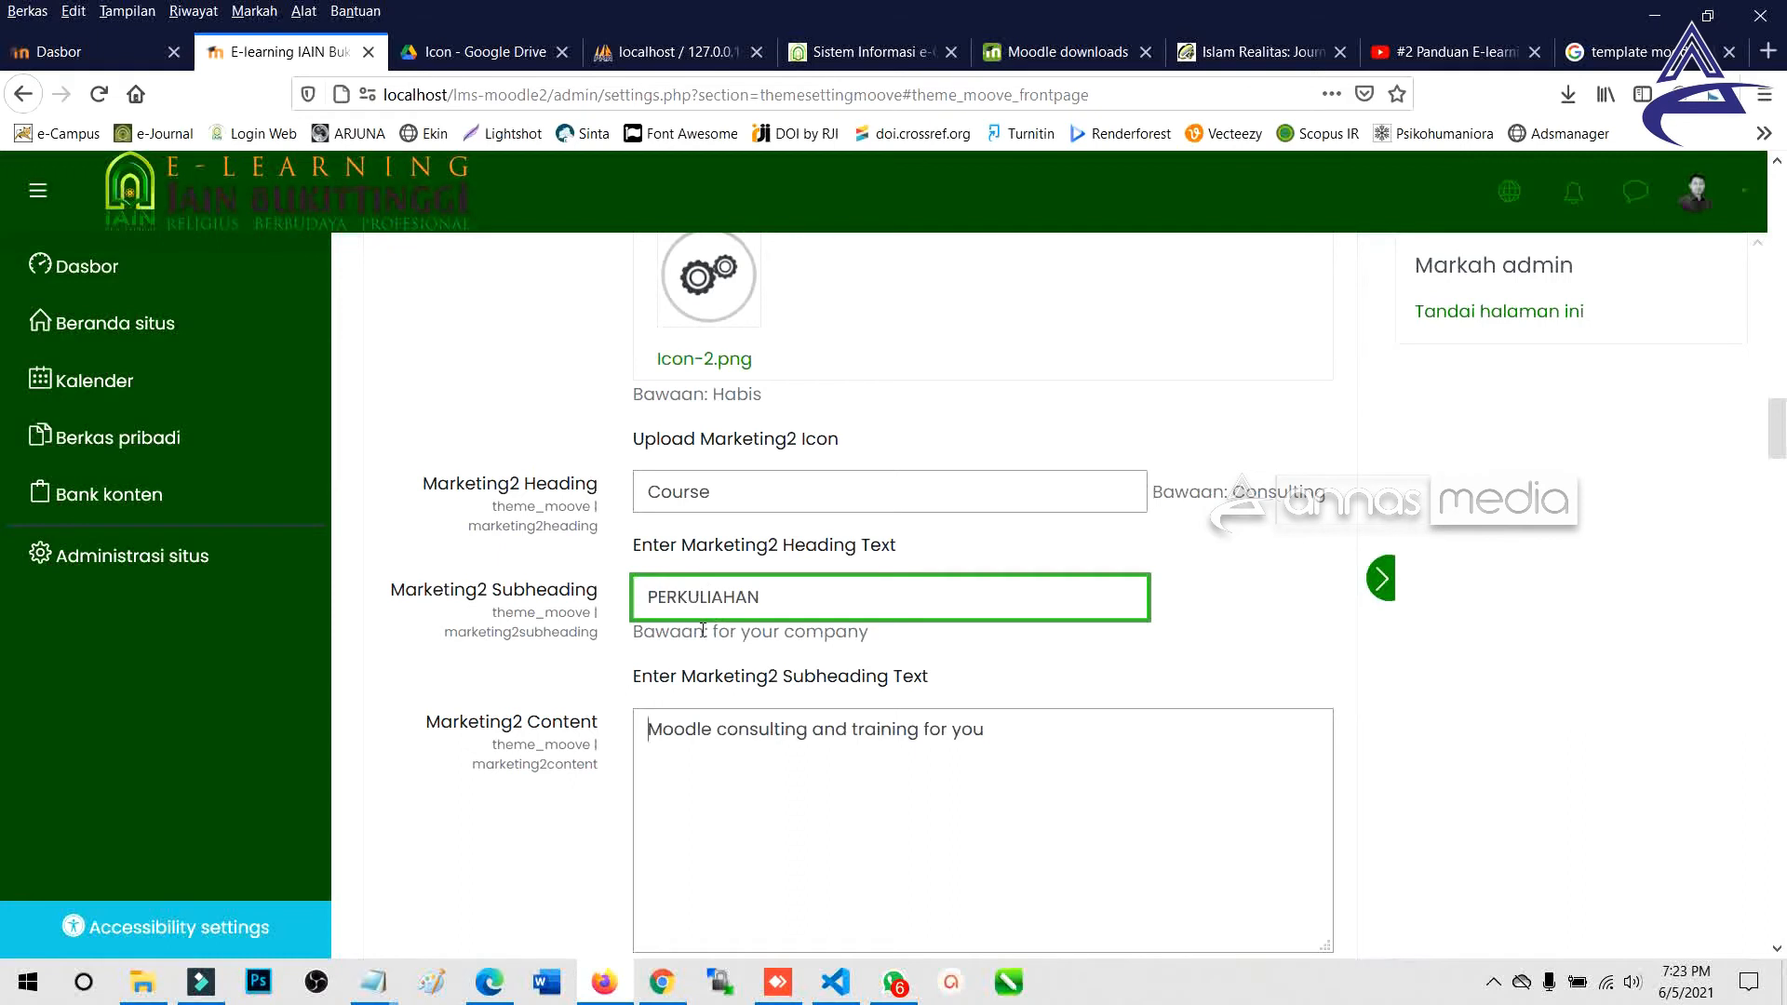
Set the Marketing2 content to 'Rekap Perkuliahan' and its URL to '#'.
drag(957, 758, 572, 724)
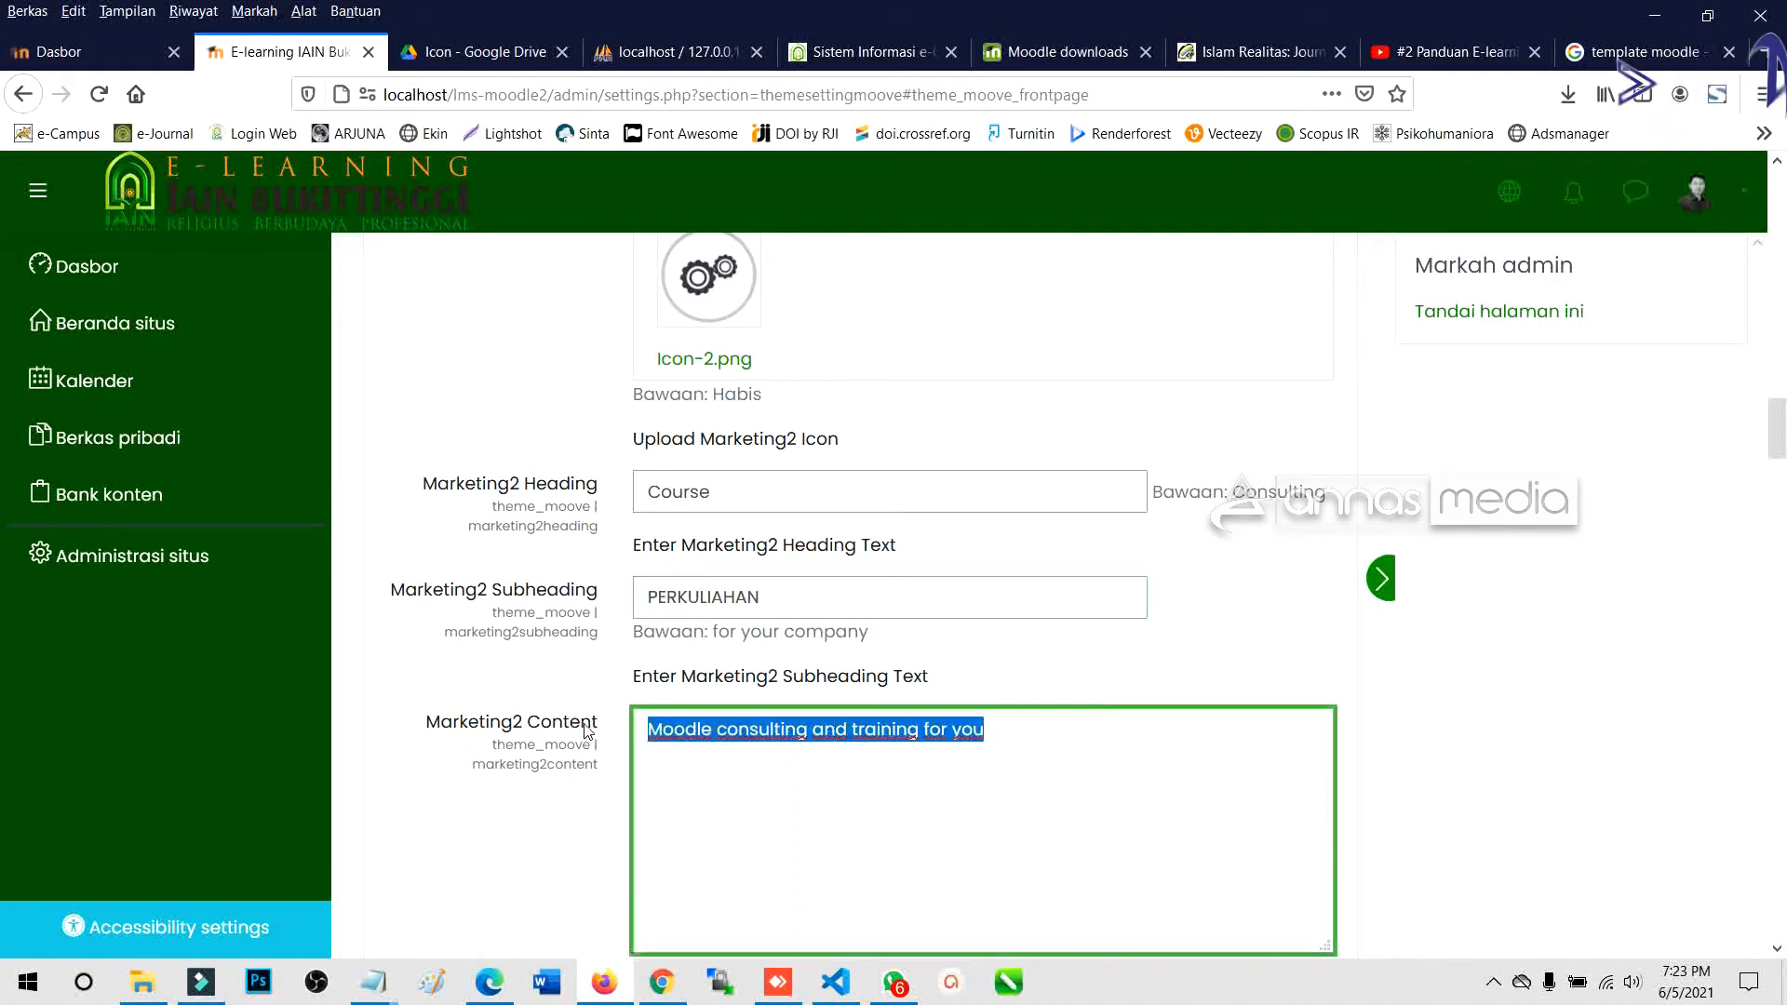
text(Rekap Perkuliahan)
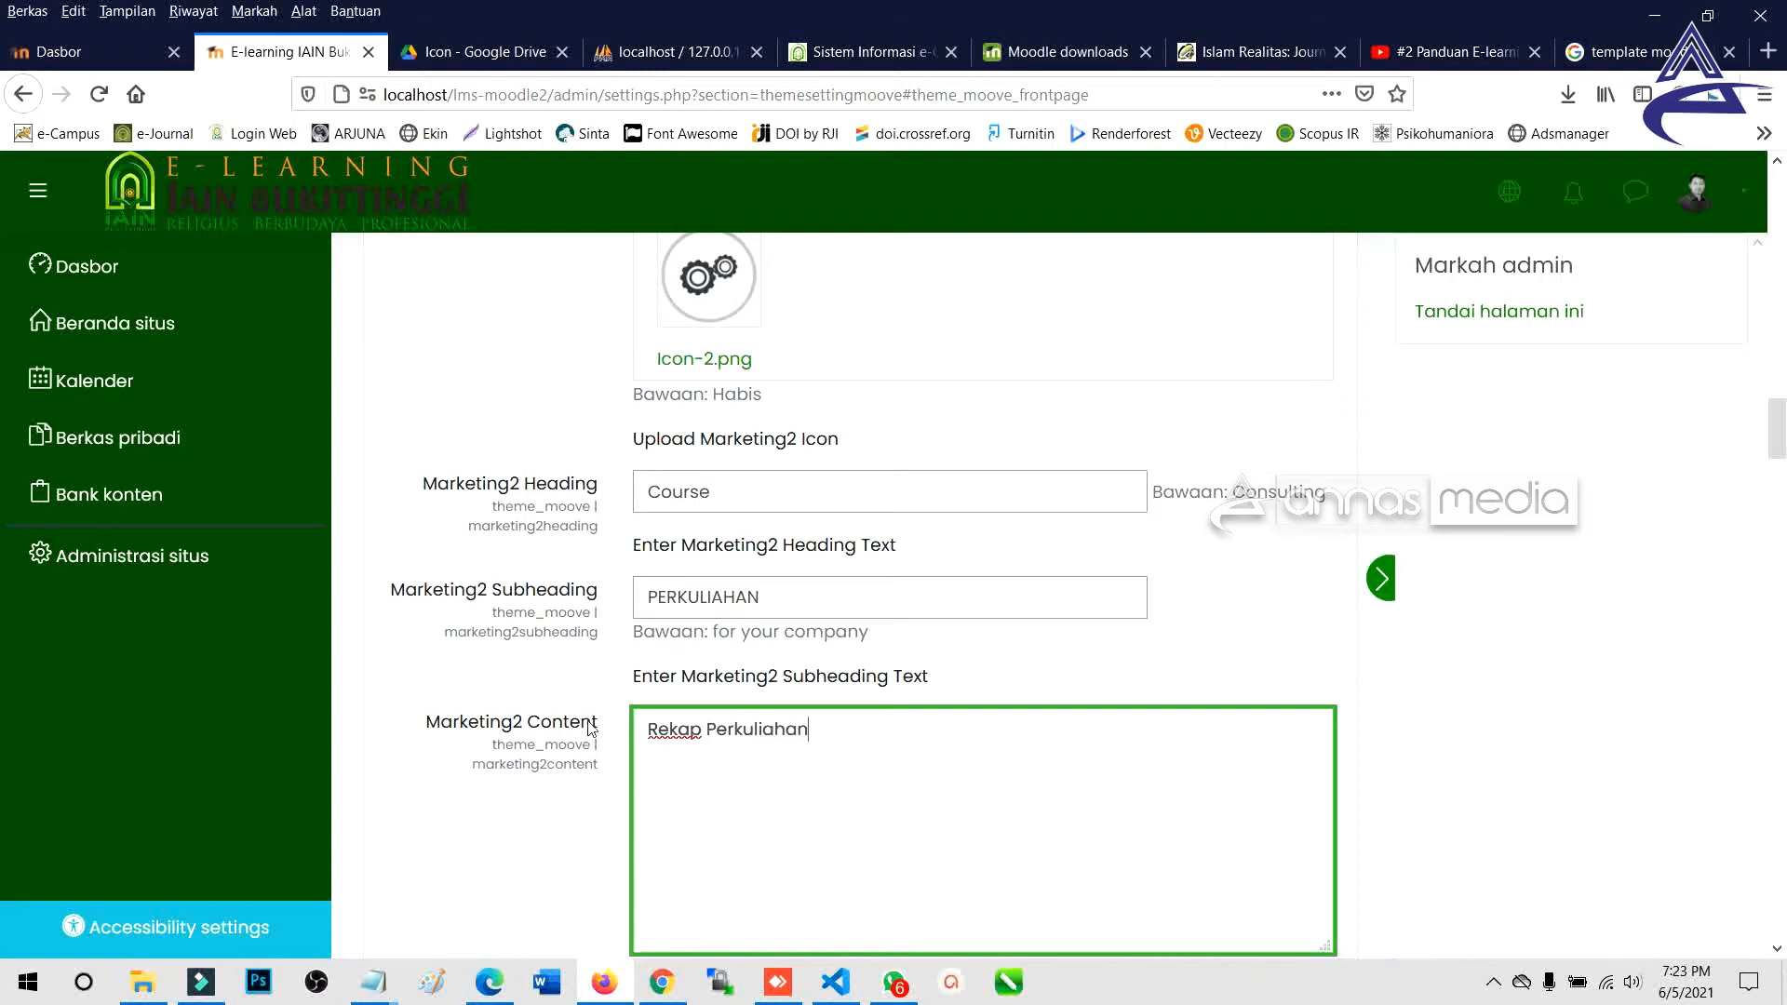
scroll(590, 729, down, 5)
click(687, 602)
text(#)
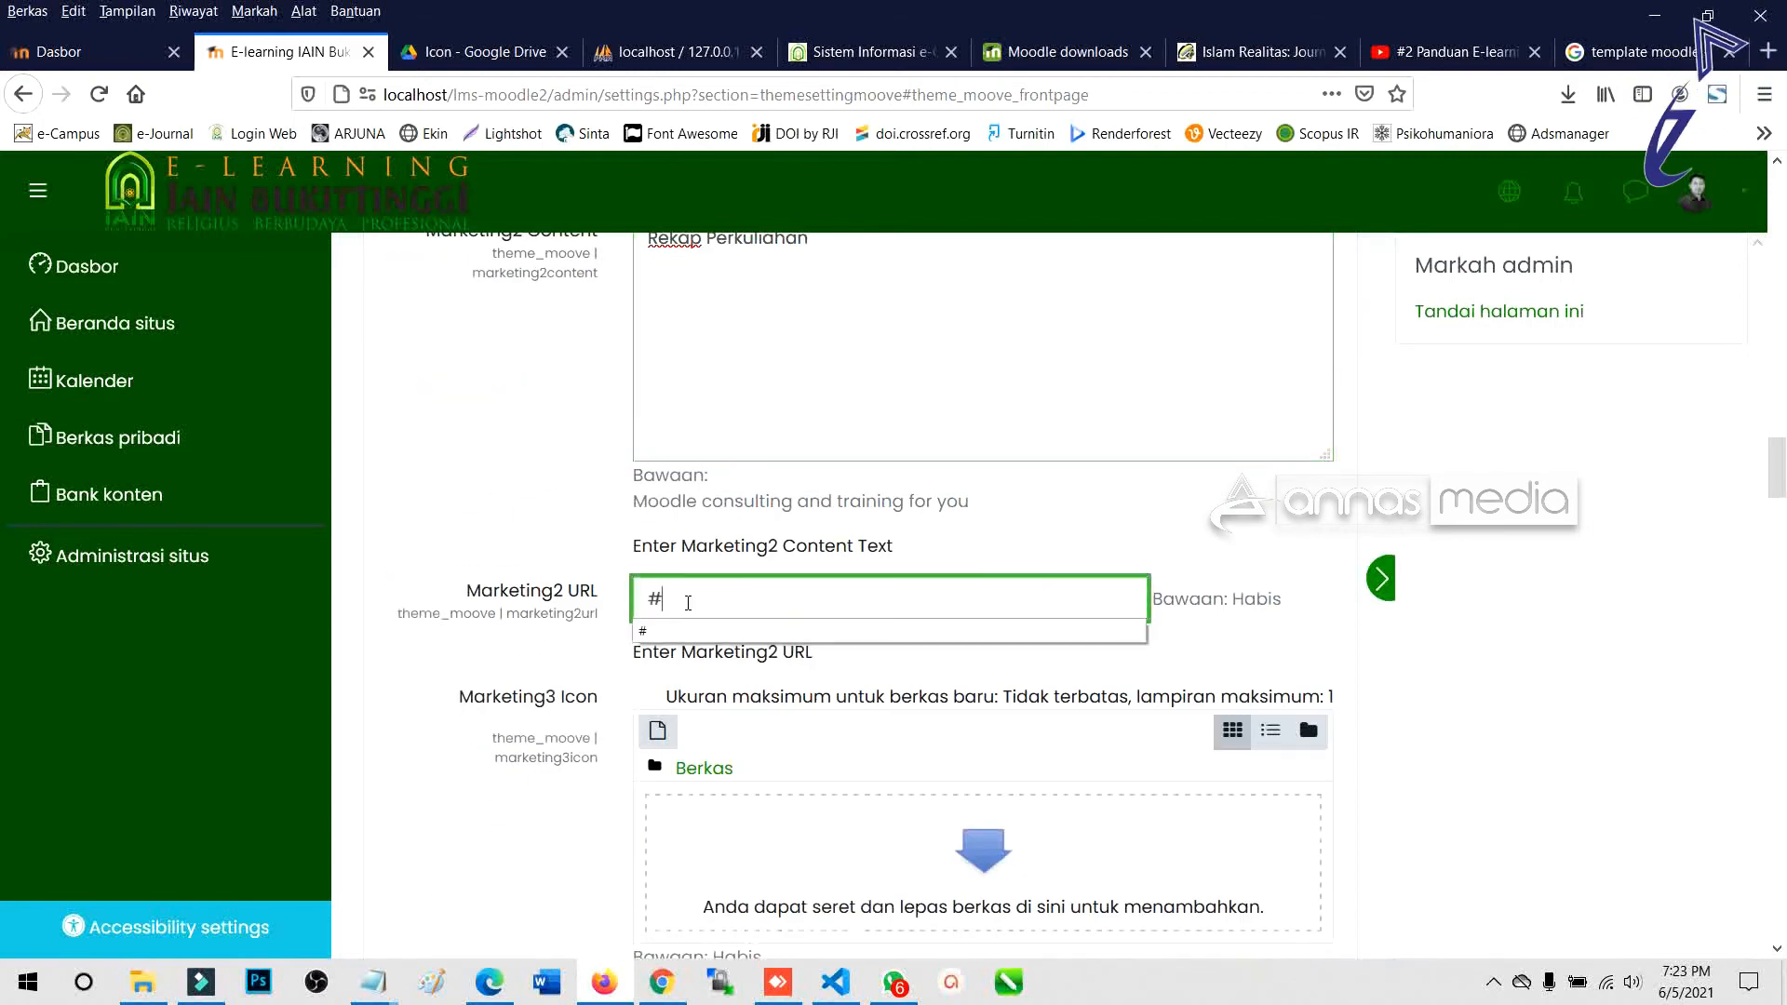
click(965, 843)
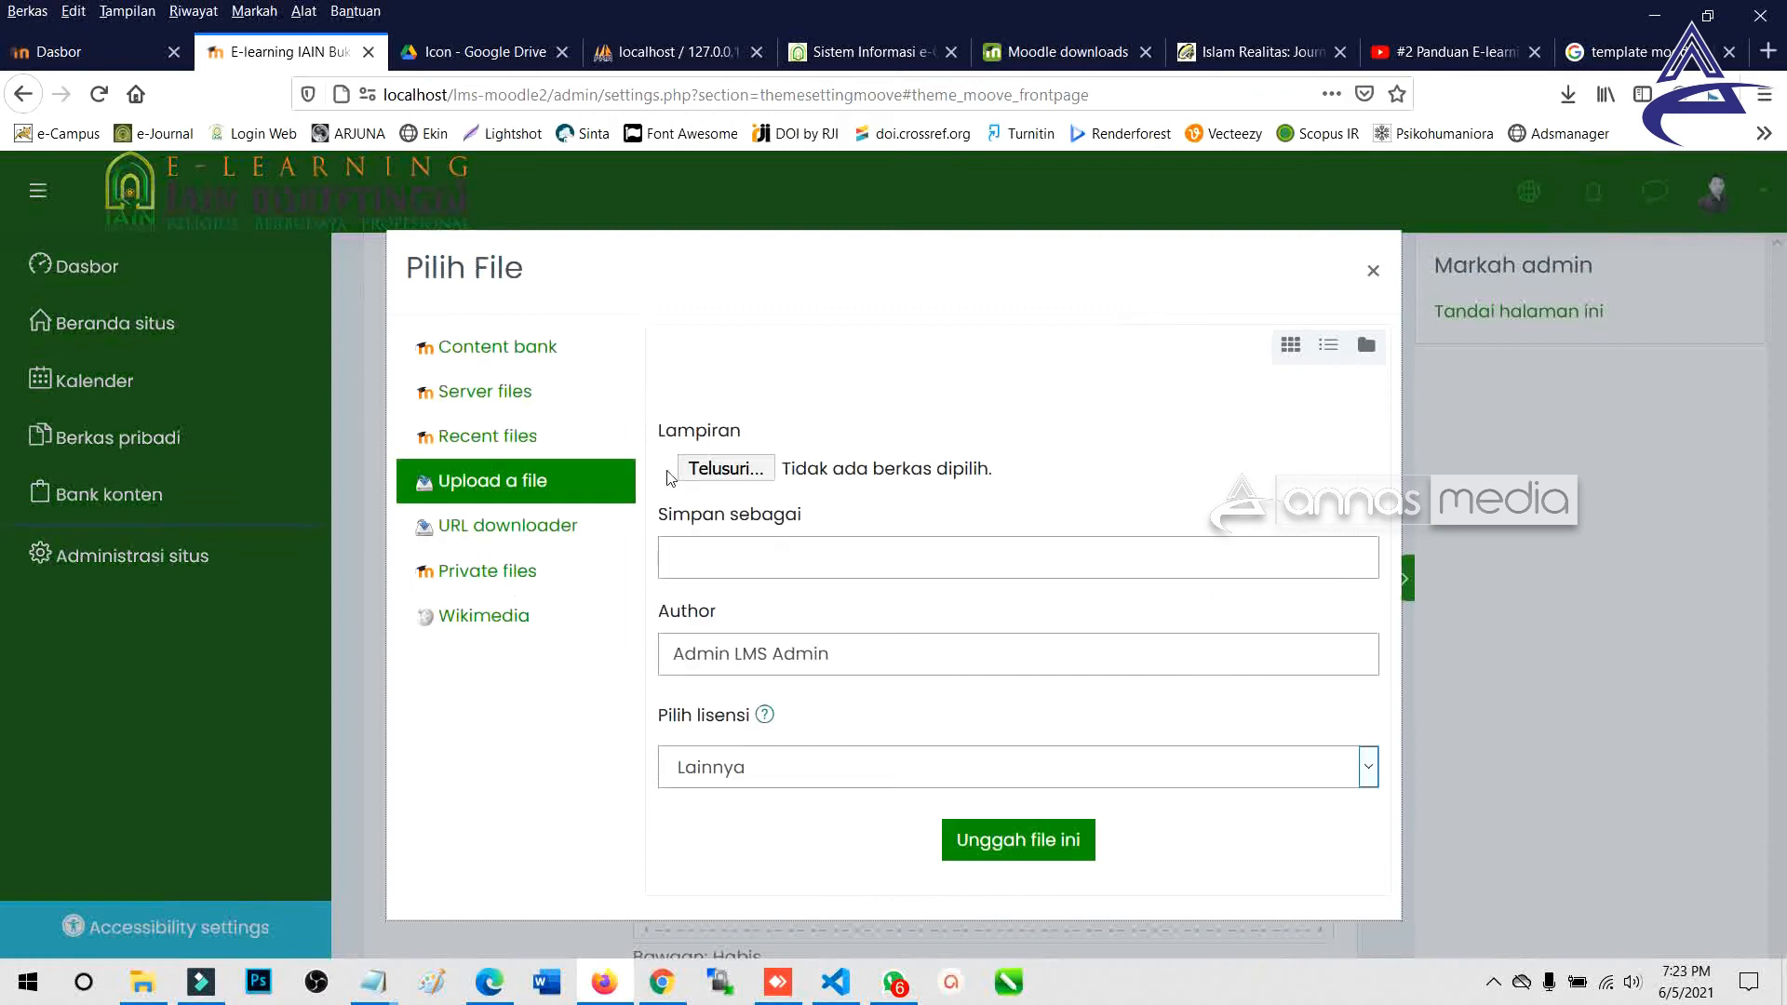
Upload Icon-4 as the Marketing3 icon.
click(726, 468)
double_click(903, 229)
click(1014, 726)
scroll(727, 671, down, 4)
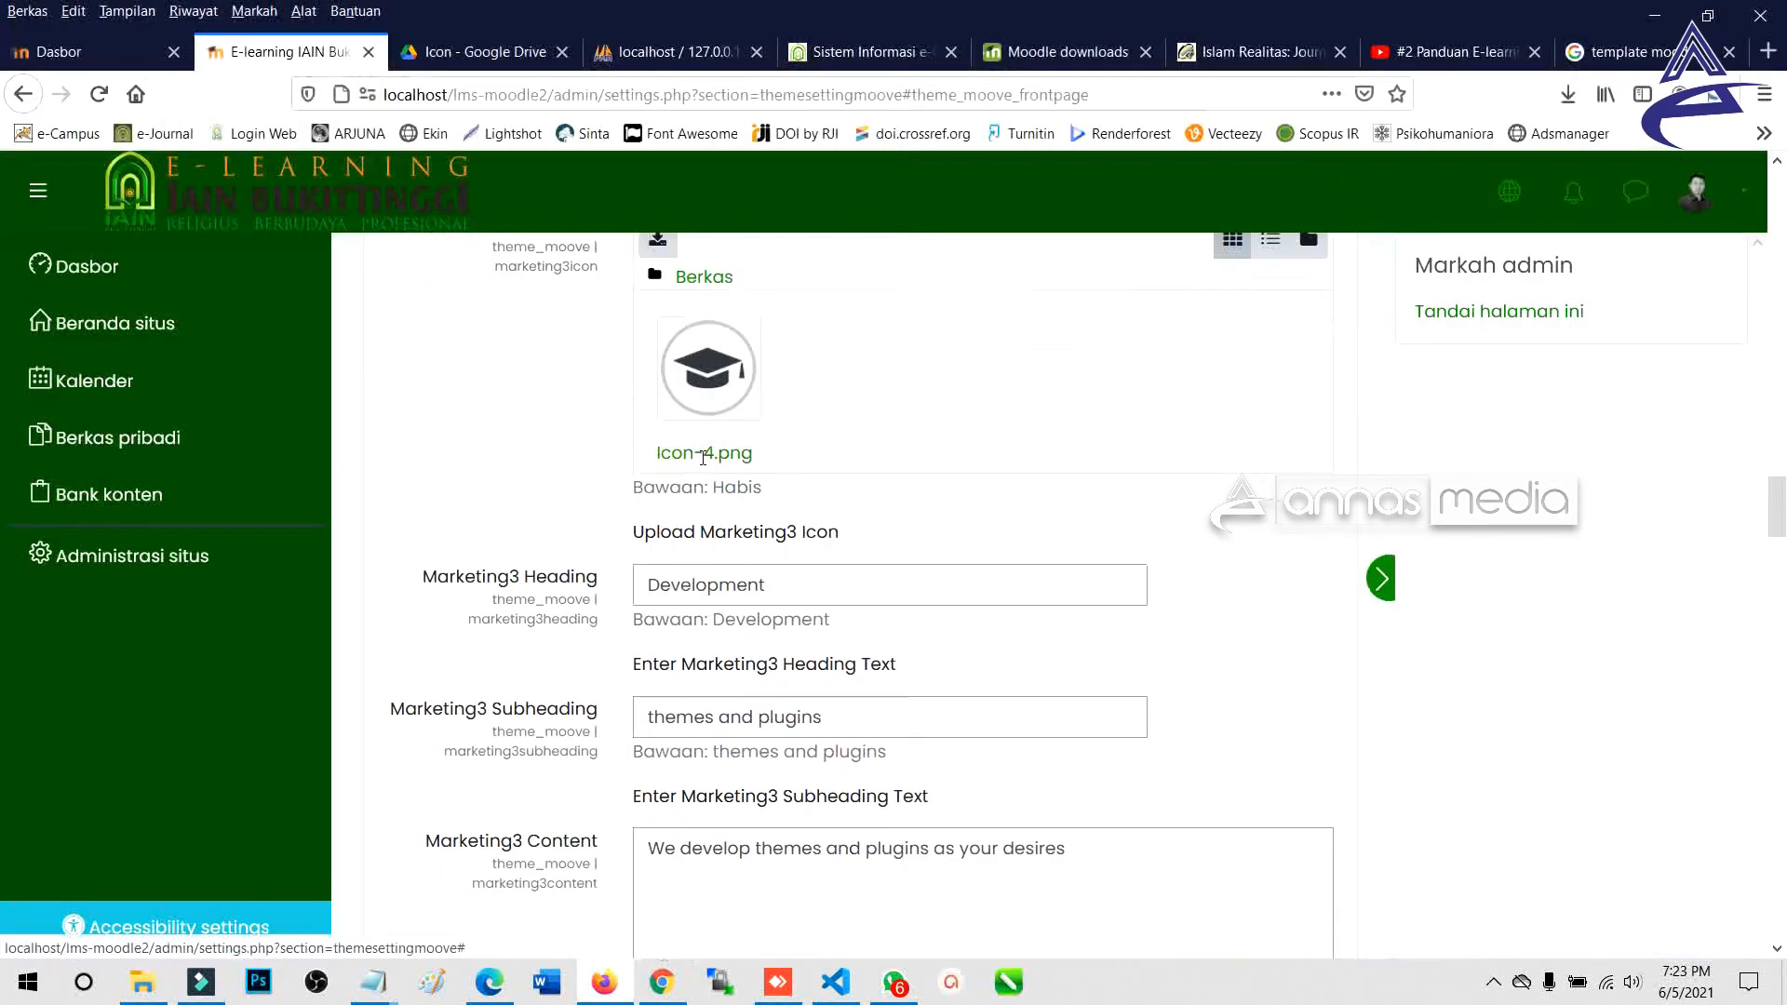
Replace the Marketing3 heading with 'Lecturer'.
double_click(735, 586)
click(663, 989)
click(651, 991)
click(496, 986)
drag(926, 399, 1108, 500)
key(super+Tab)
key(Return)
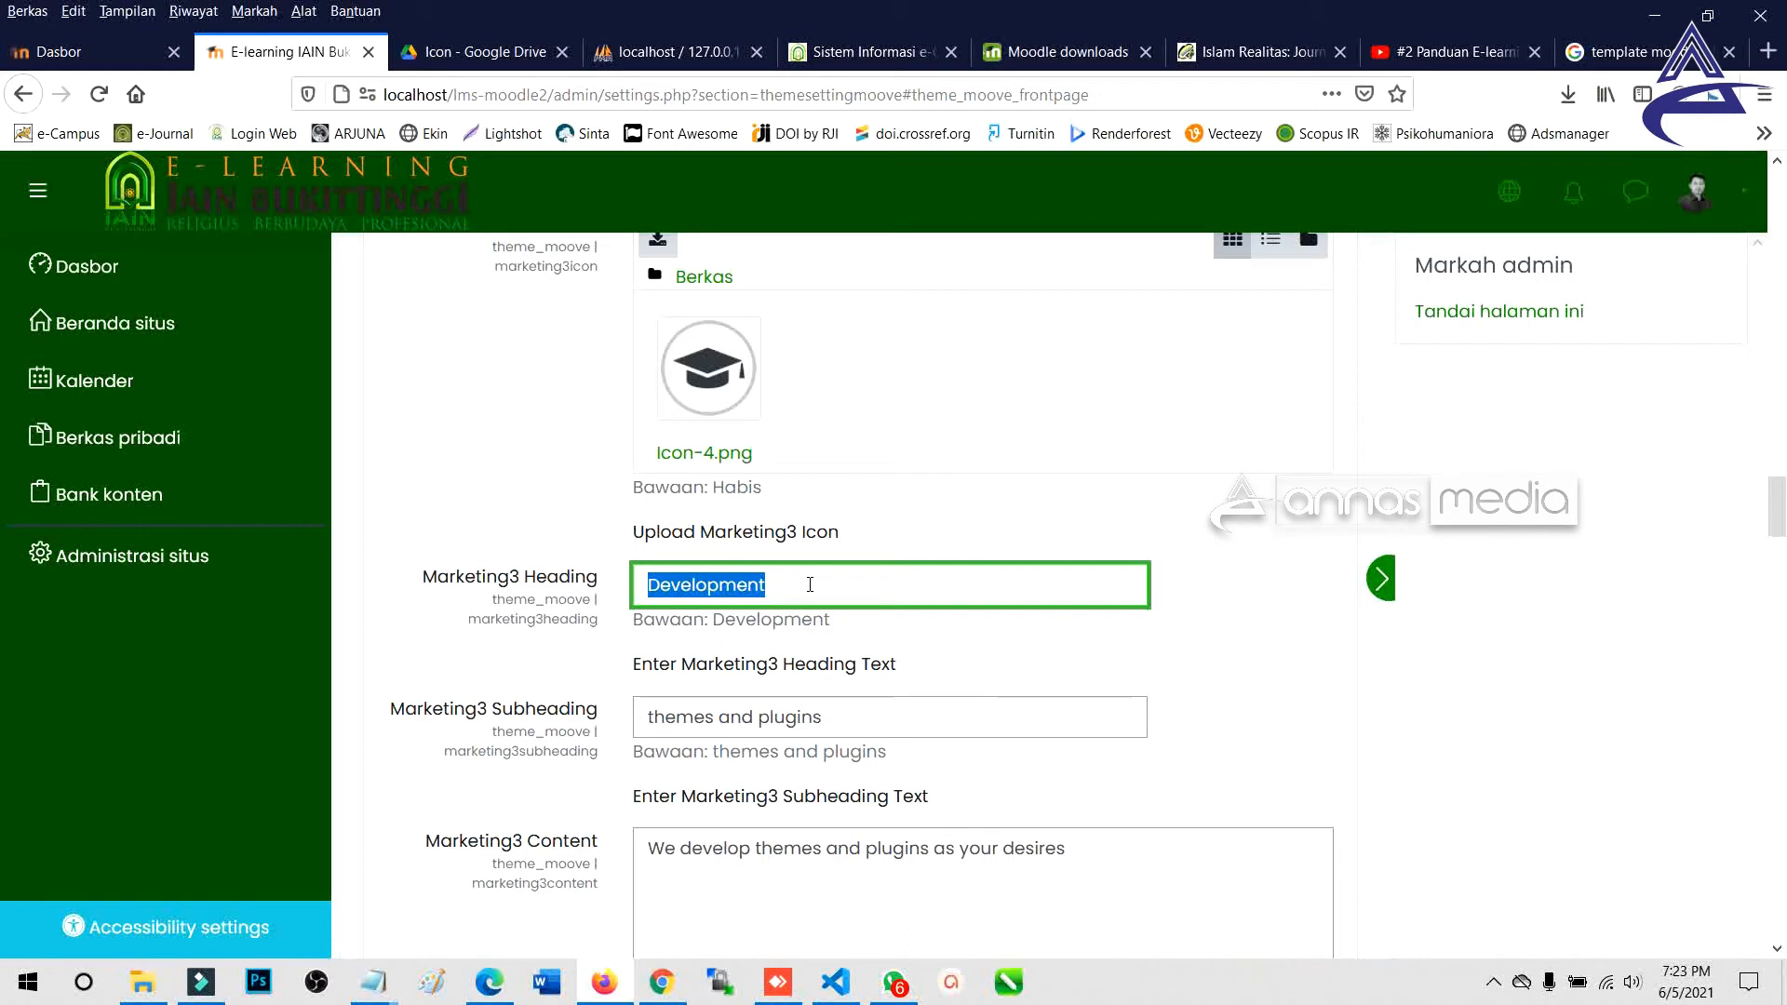
text(Lecturer)
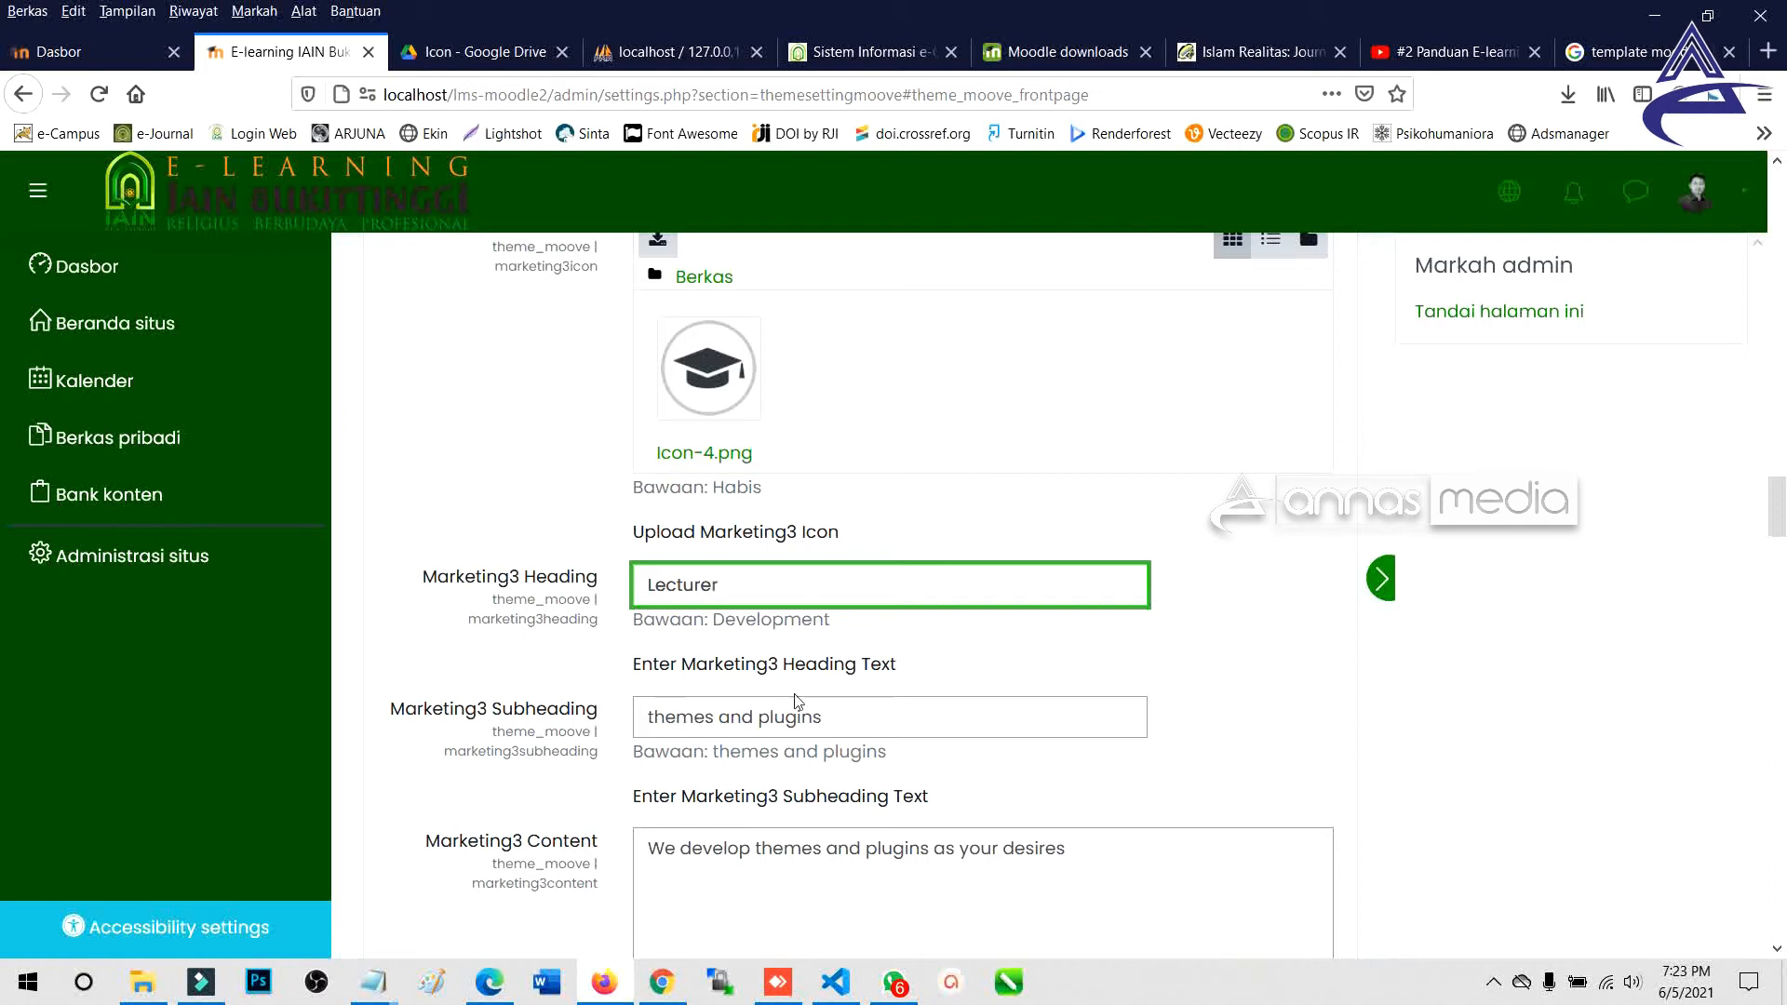
Set Marketing3 subheading 'PENGAJAR' and content 'Tim Pengajar IAIN Bukittinggi'.
drag(852, 710, 599, 726)
scroll(599, 726, down, 3)
text(PENGAJAR)
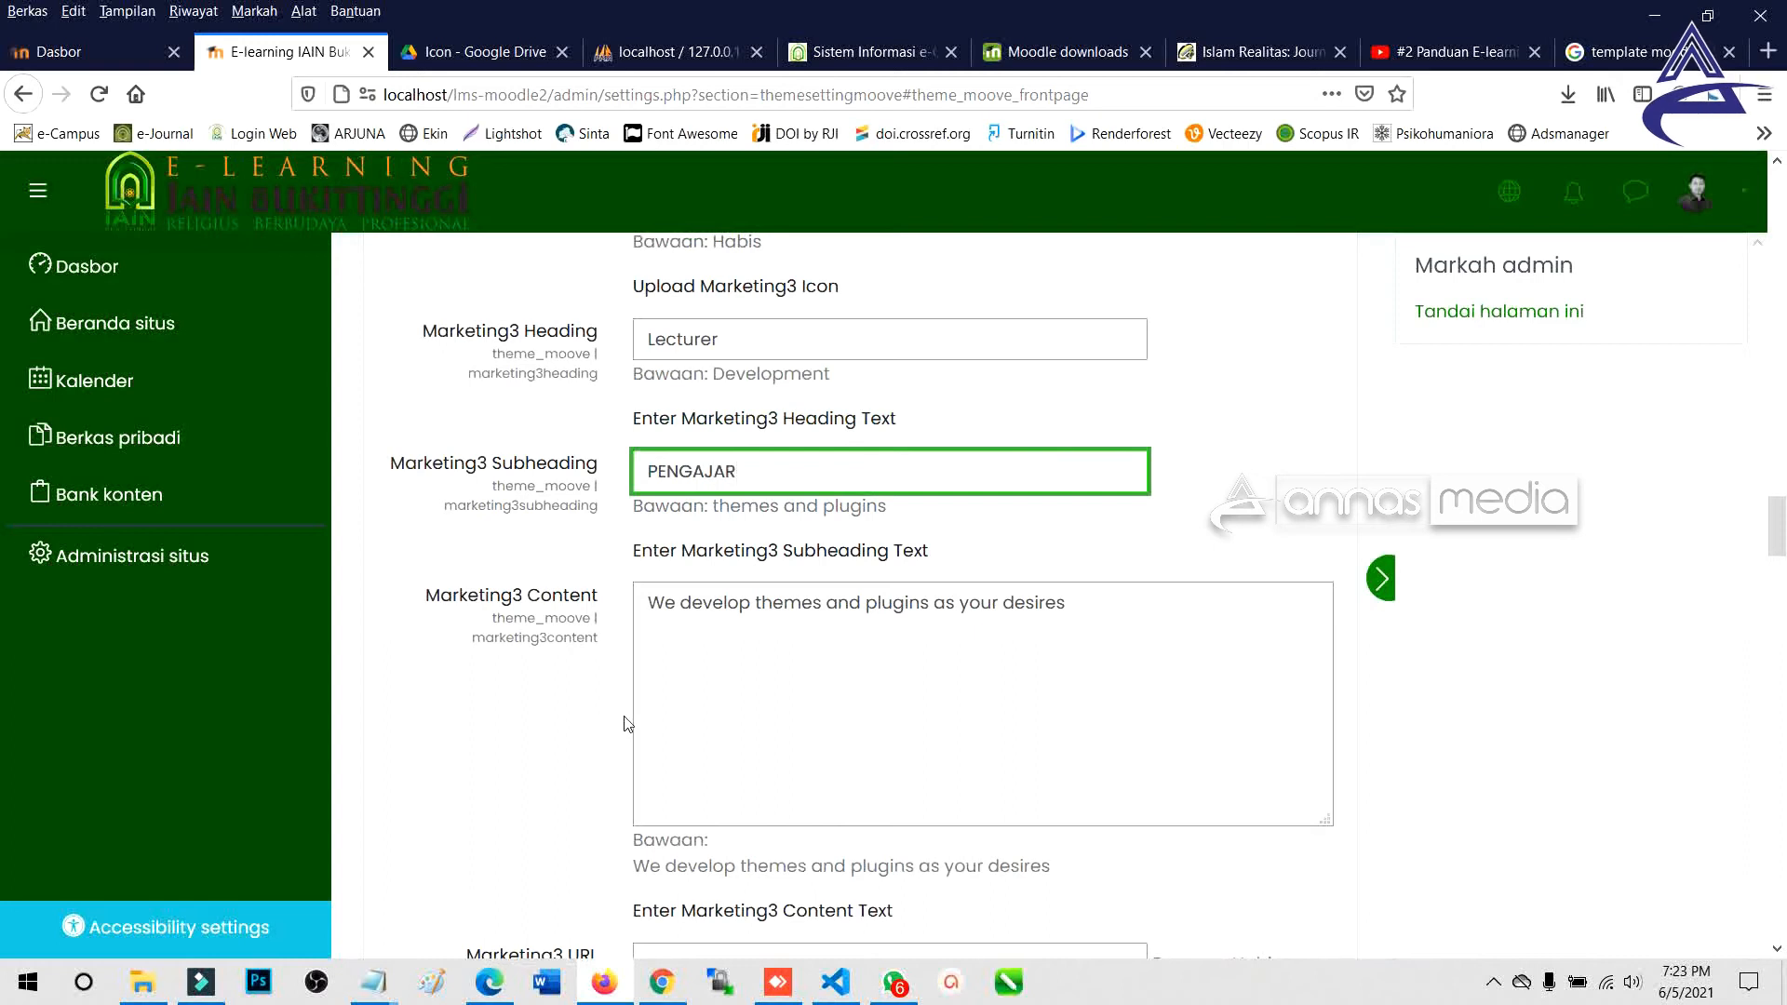
drag(1113, 649, 528, 580)
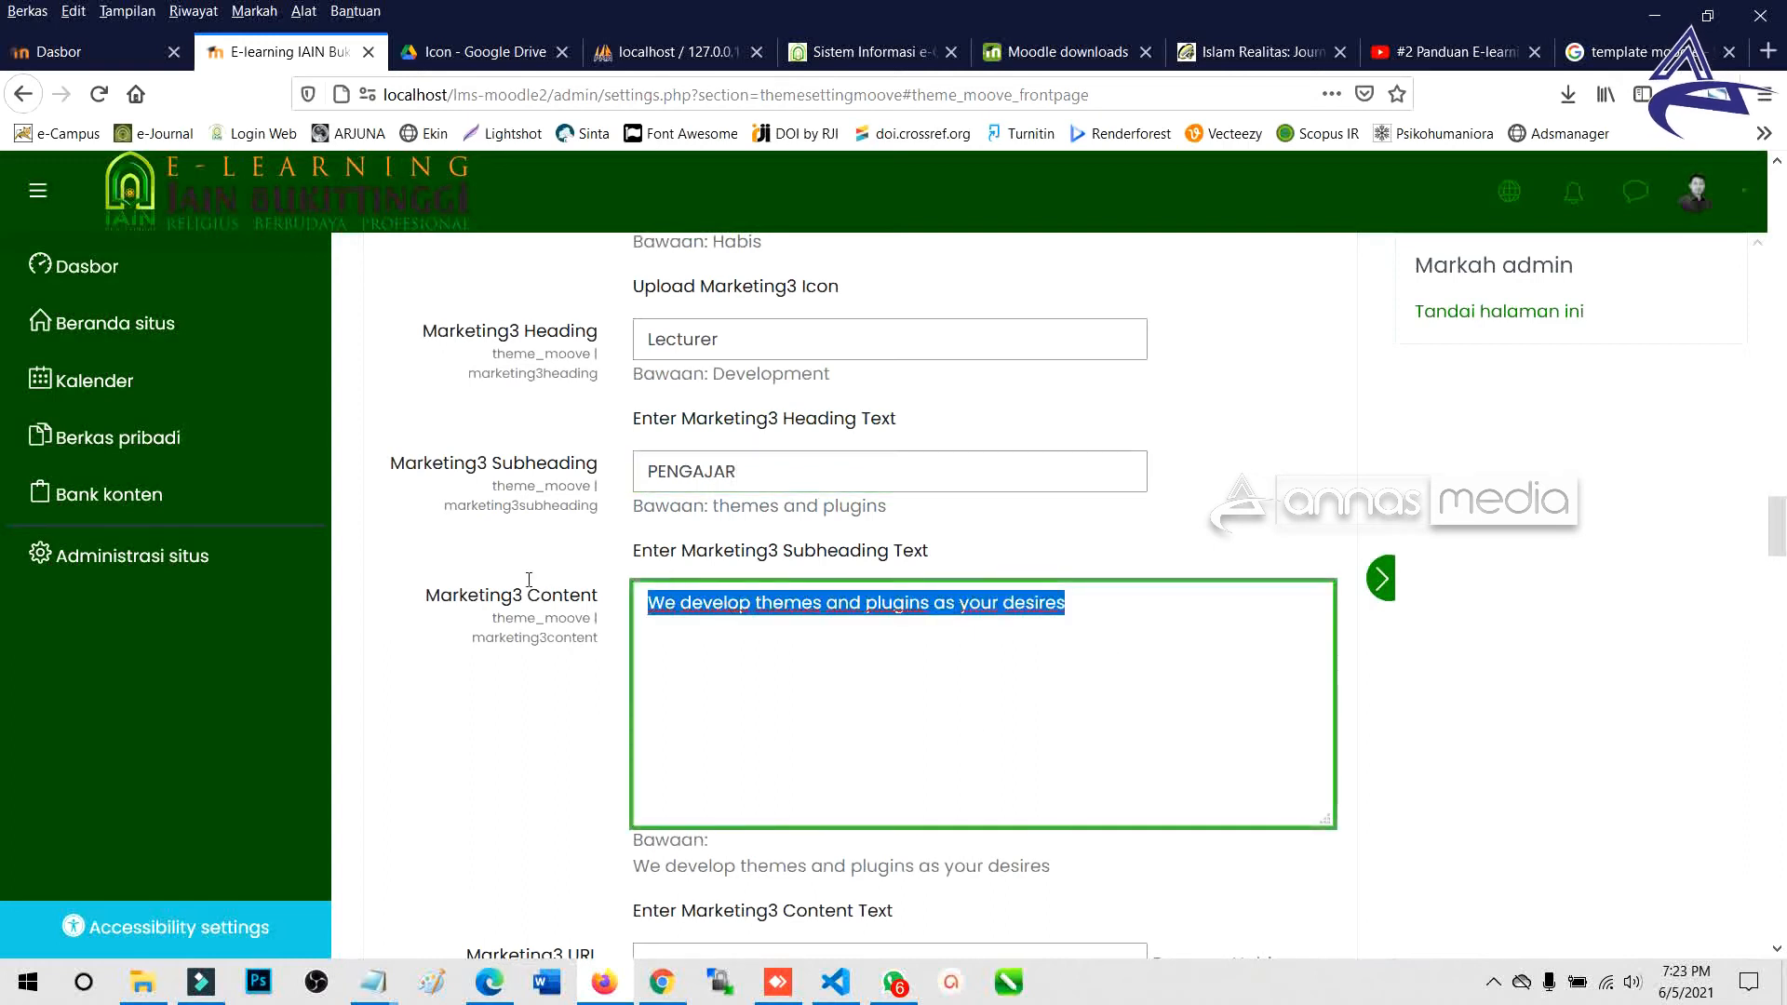
text(Tim Penga)
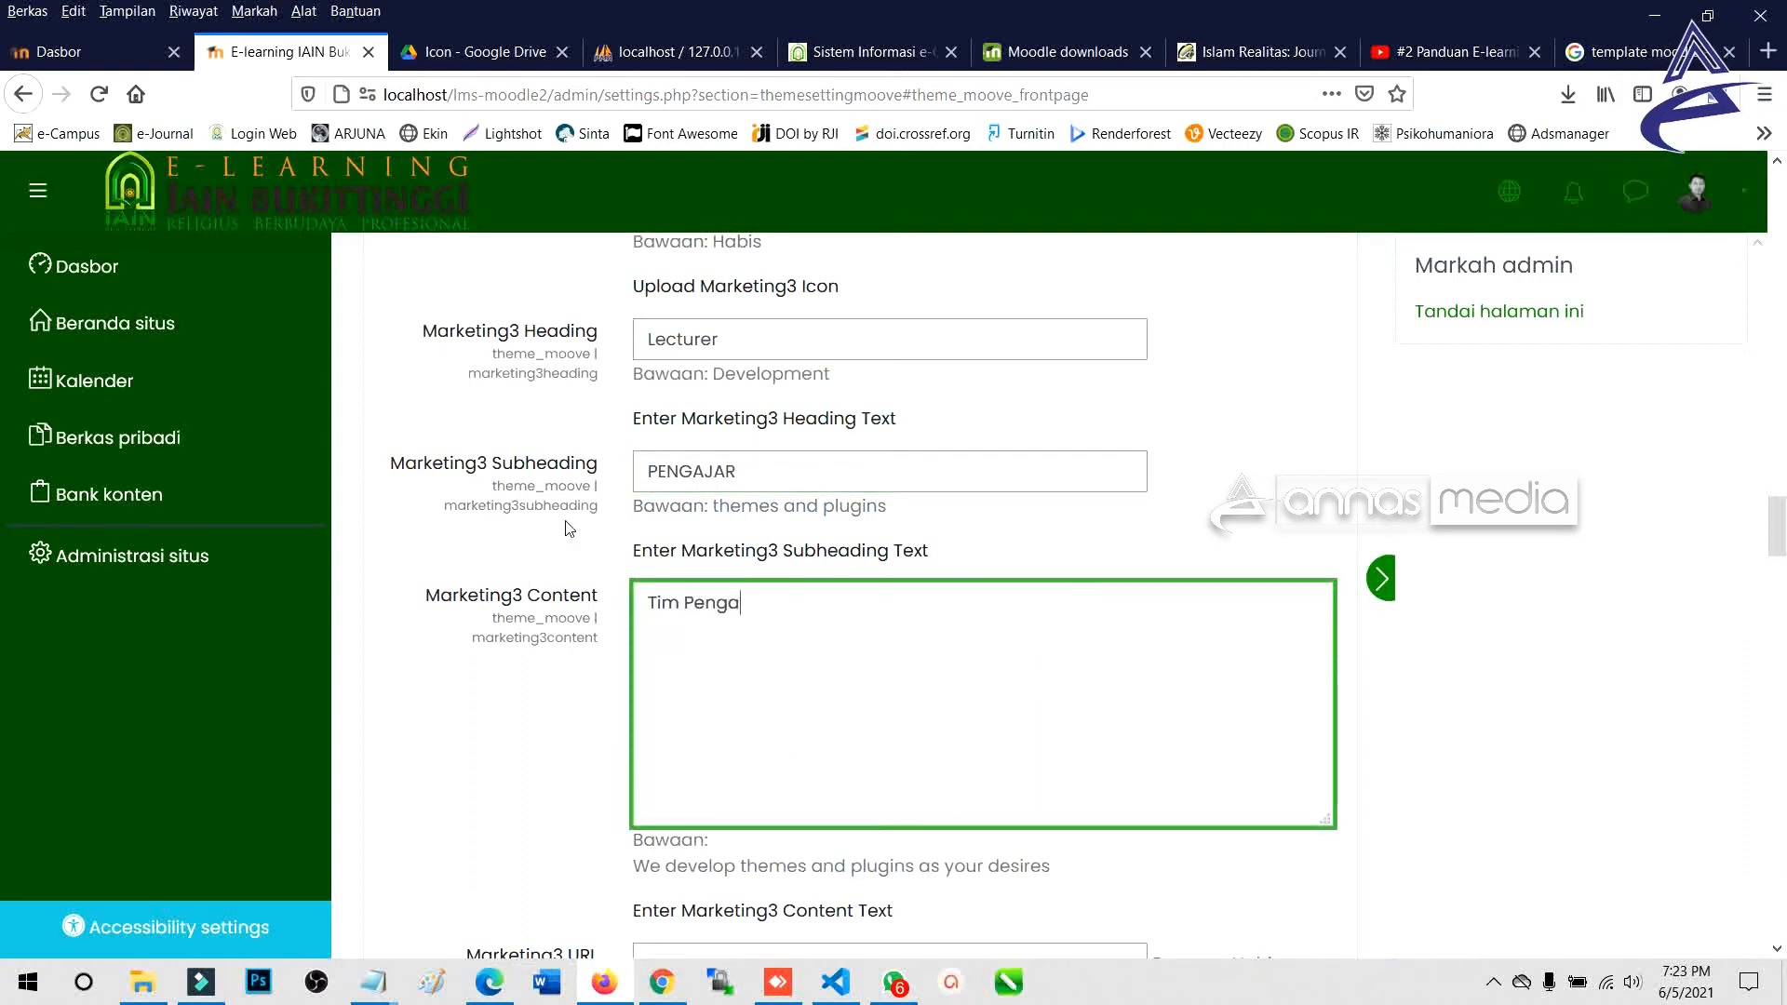
text(jari)
key(BackSpace)
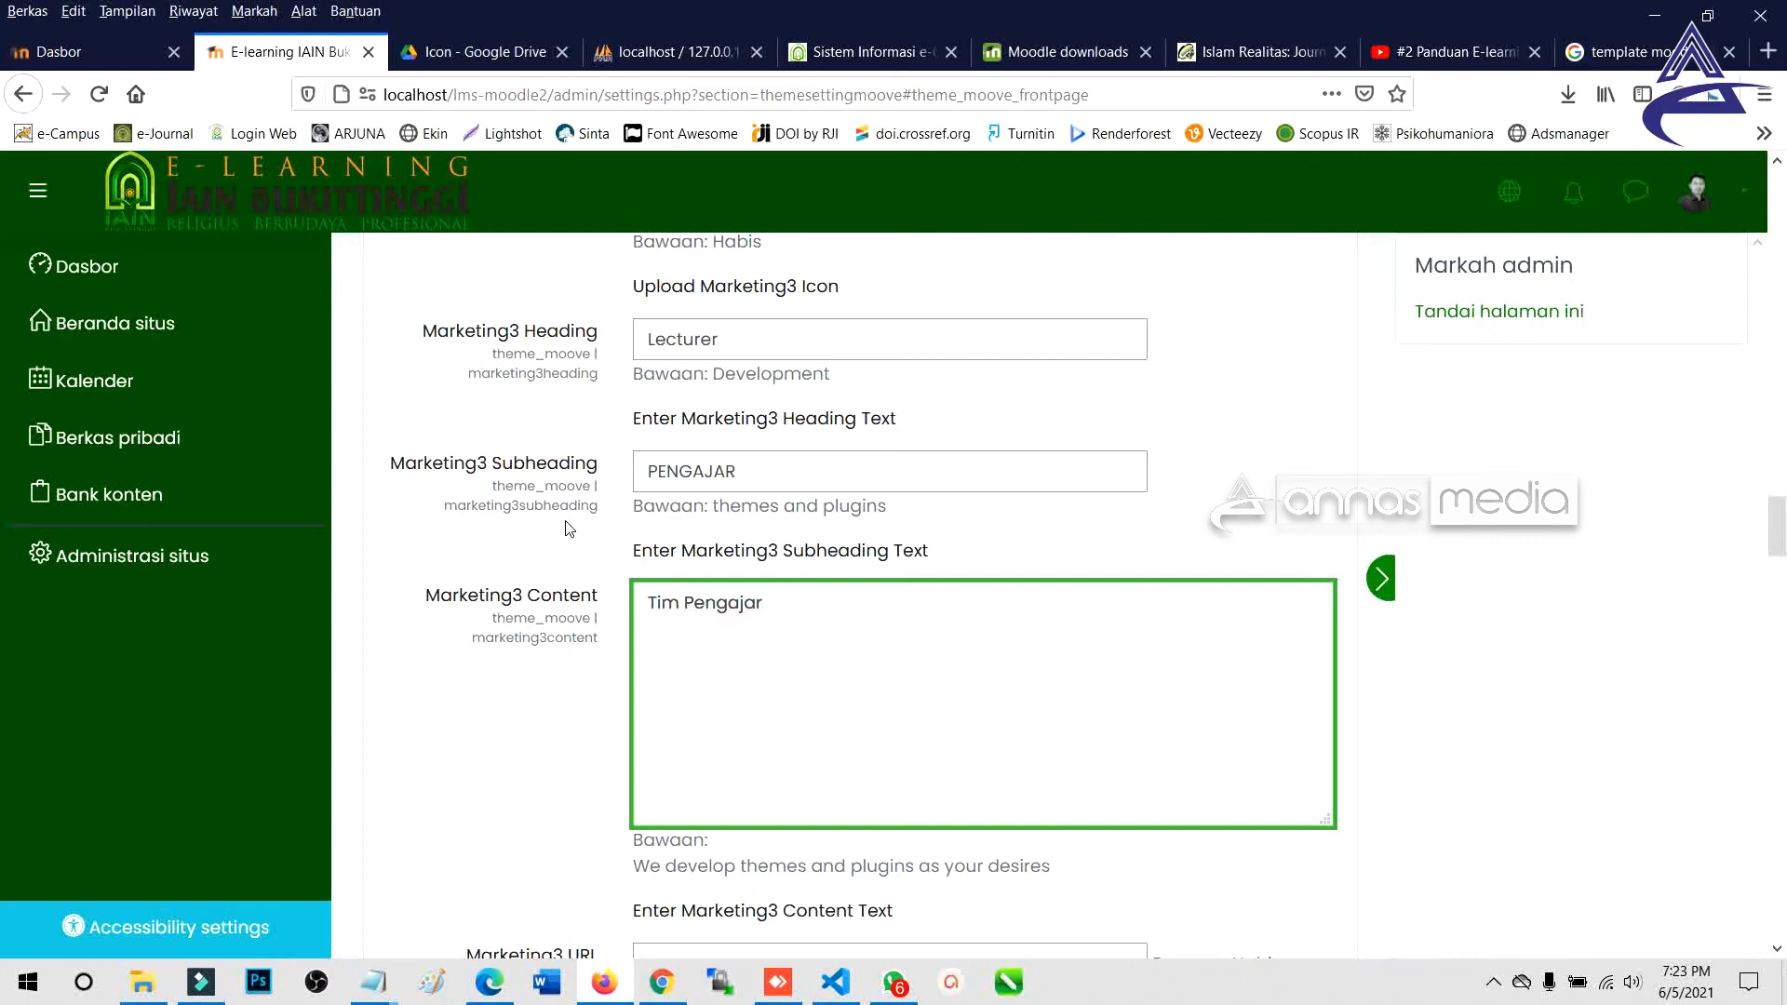
text(IAIN Bu)
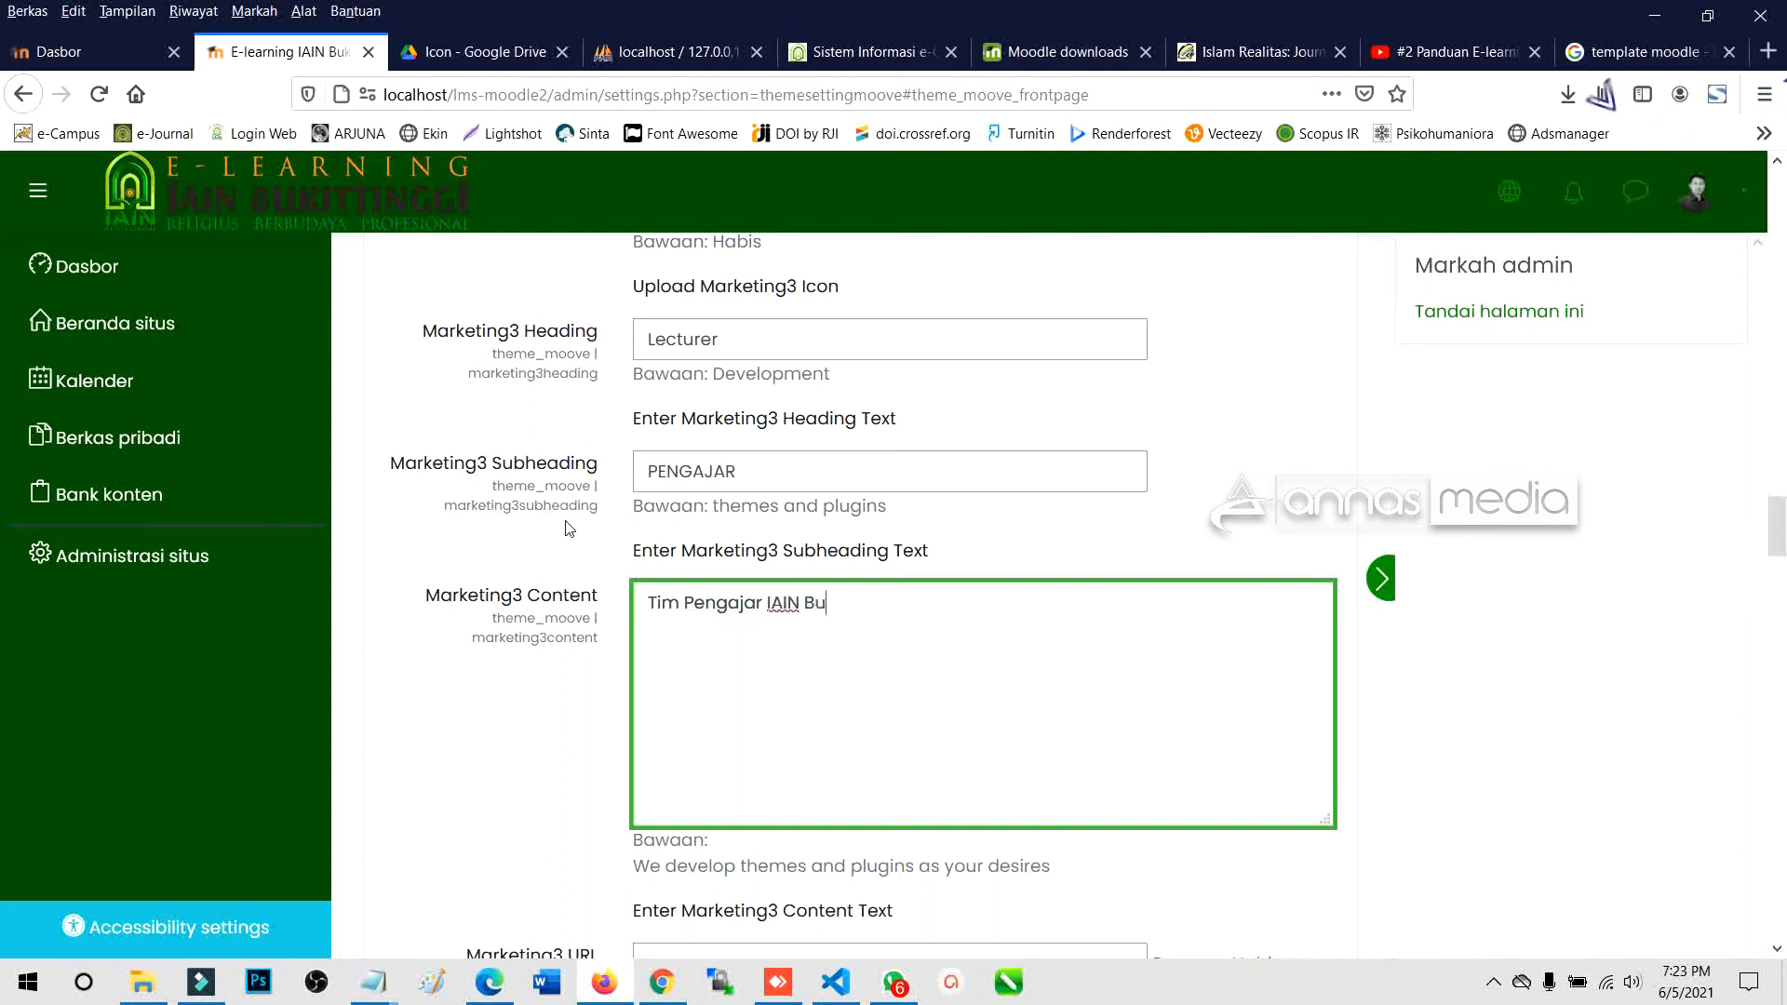
text(kittinggi)
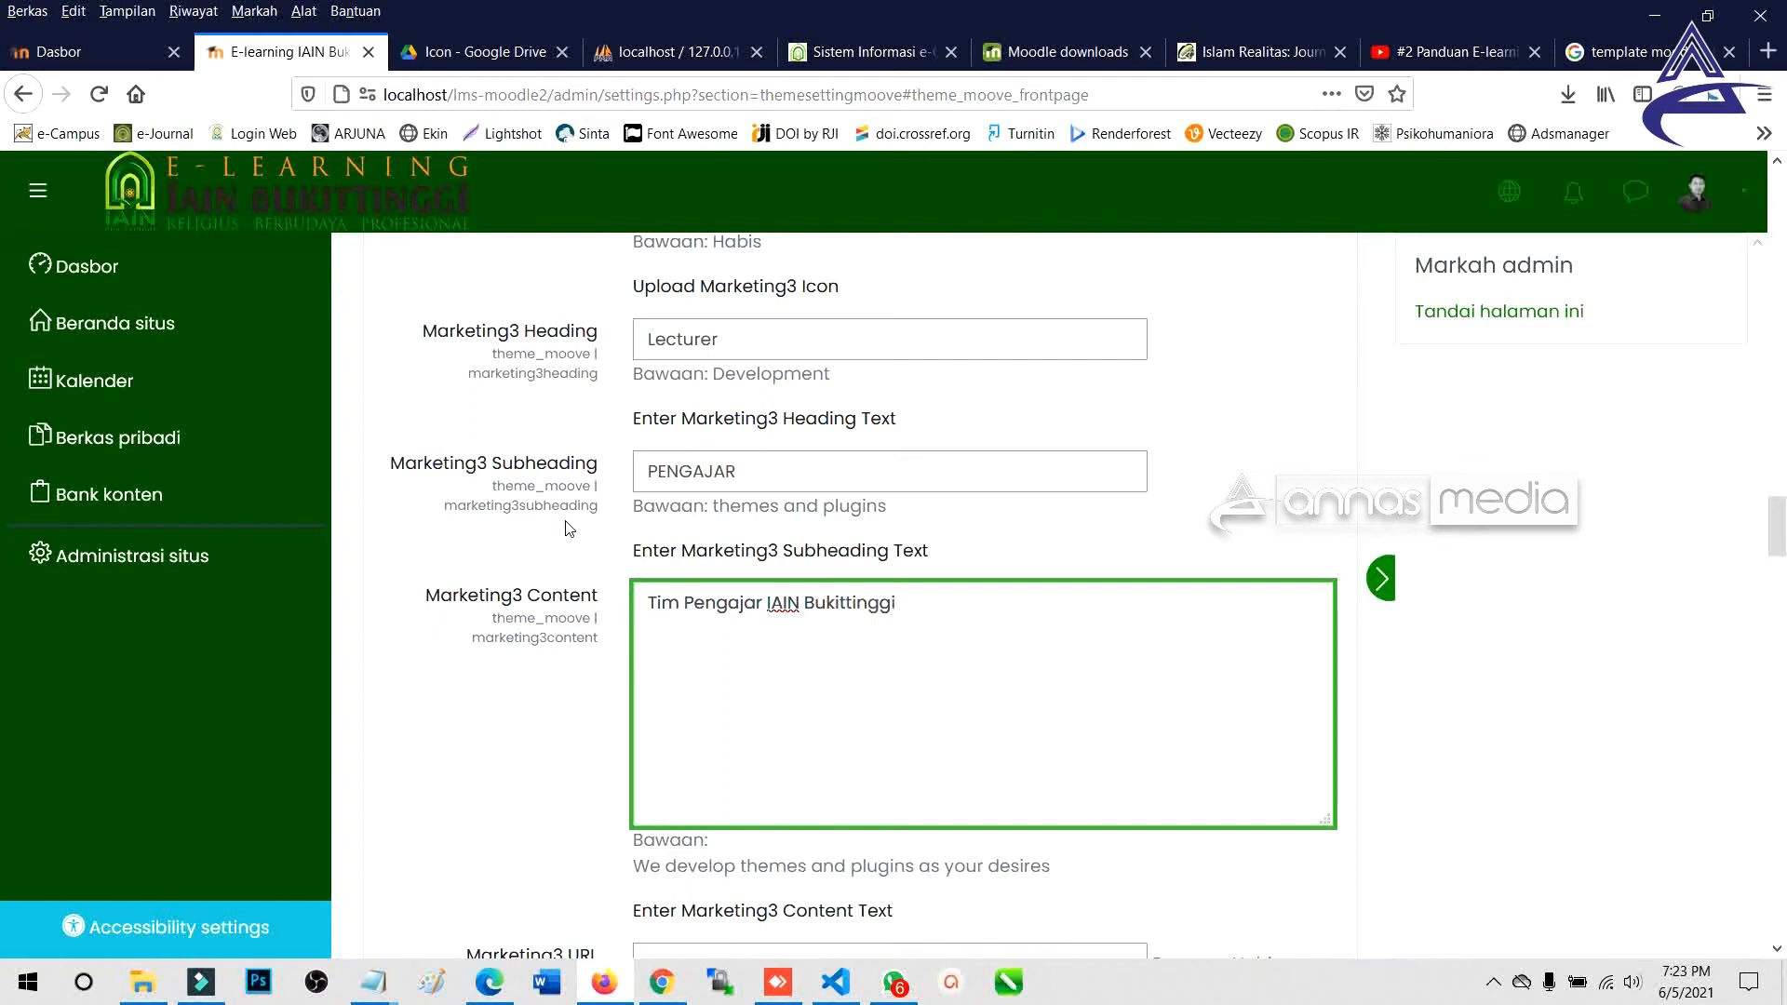
scroll(570, 528, down, 4)
click(983, 845)
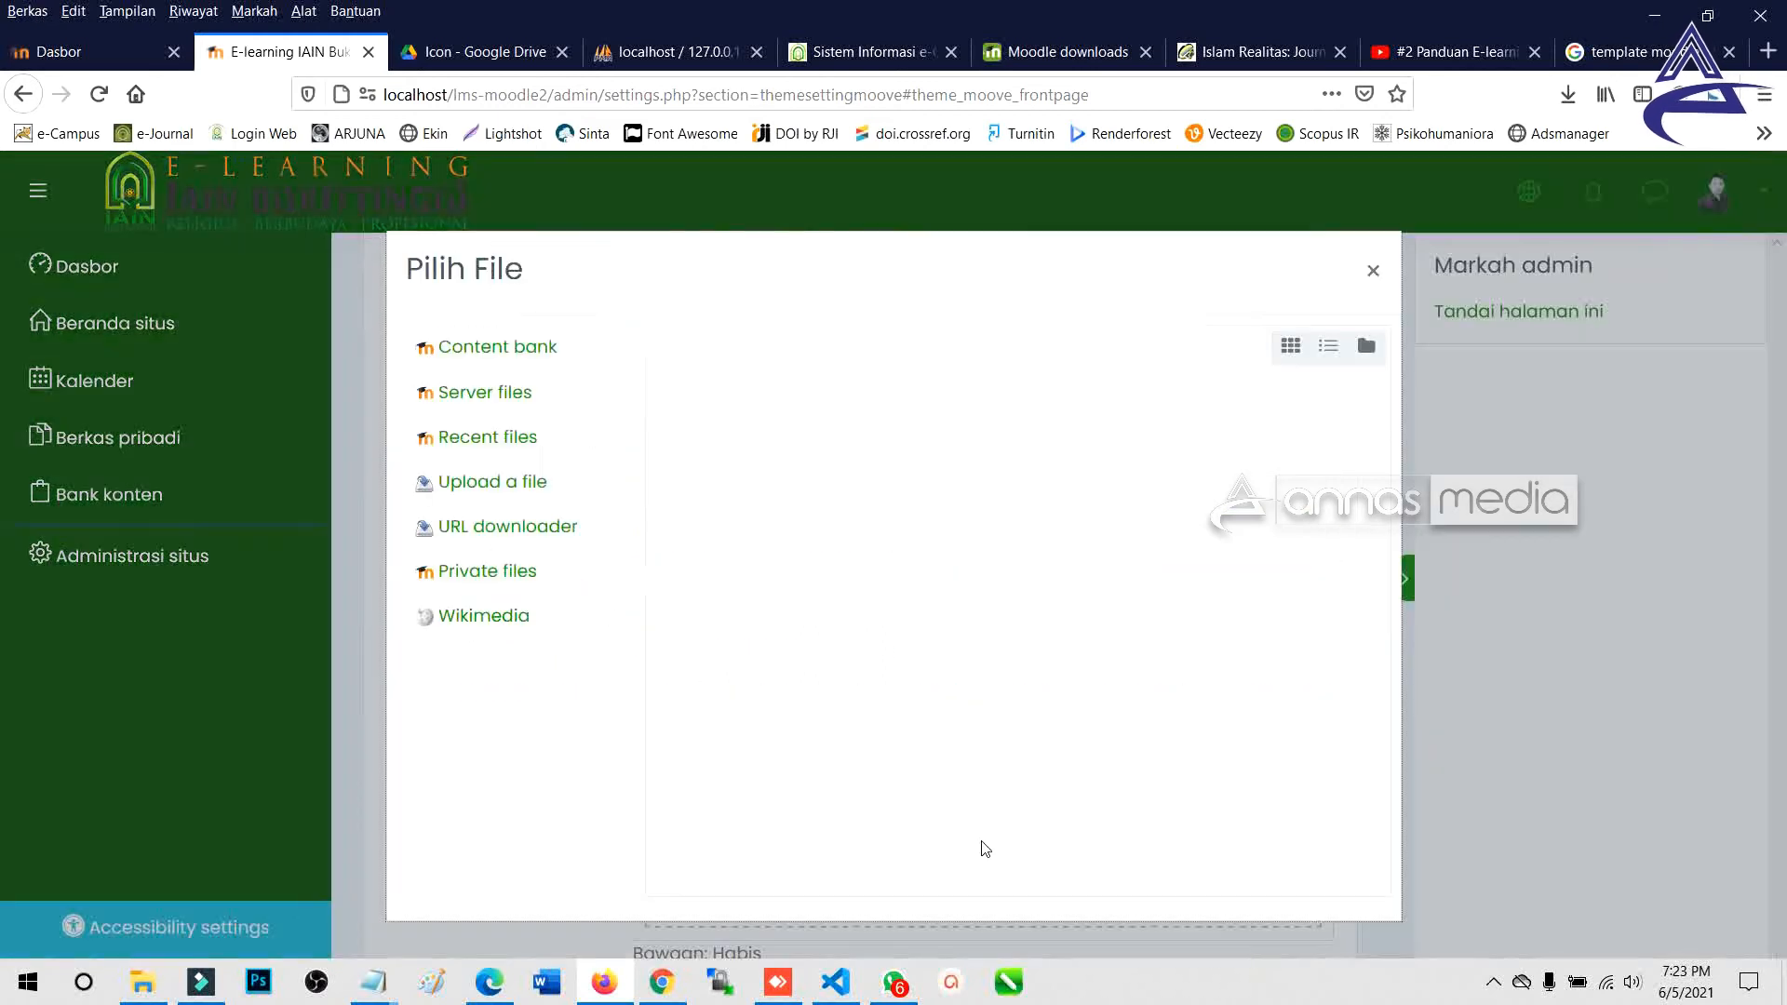
Close the file picker without adding a Marketing4 icon and scroll back to Marketing1.
click(1372, 272)
scroll(951, 640, up, 10)
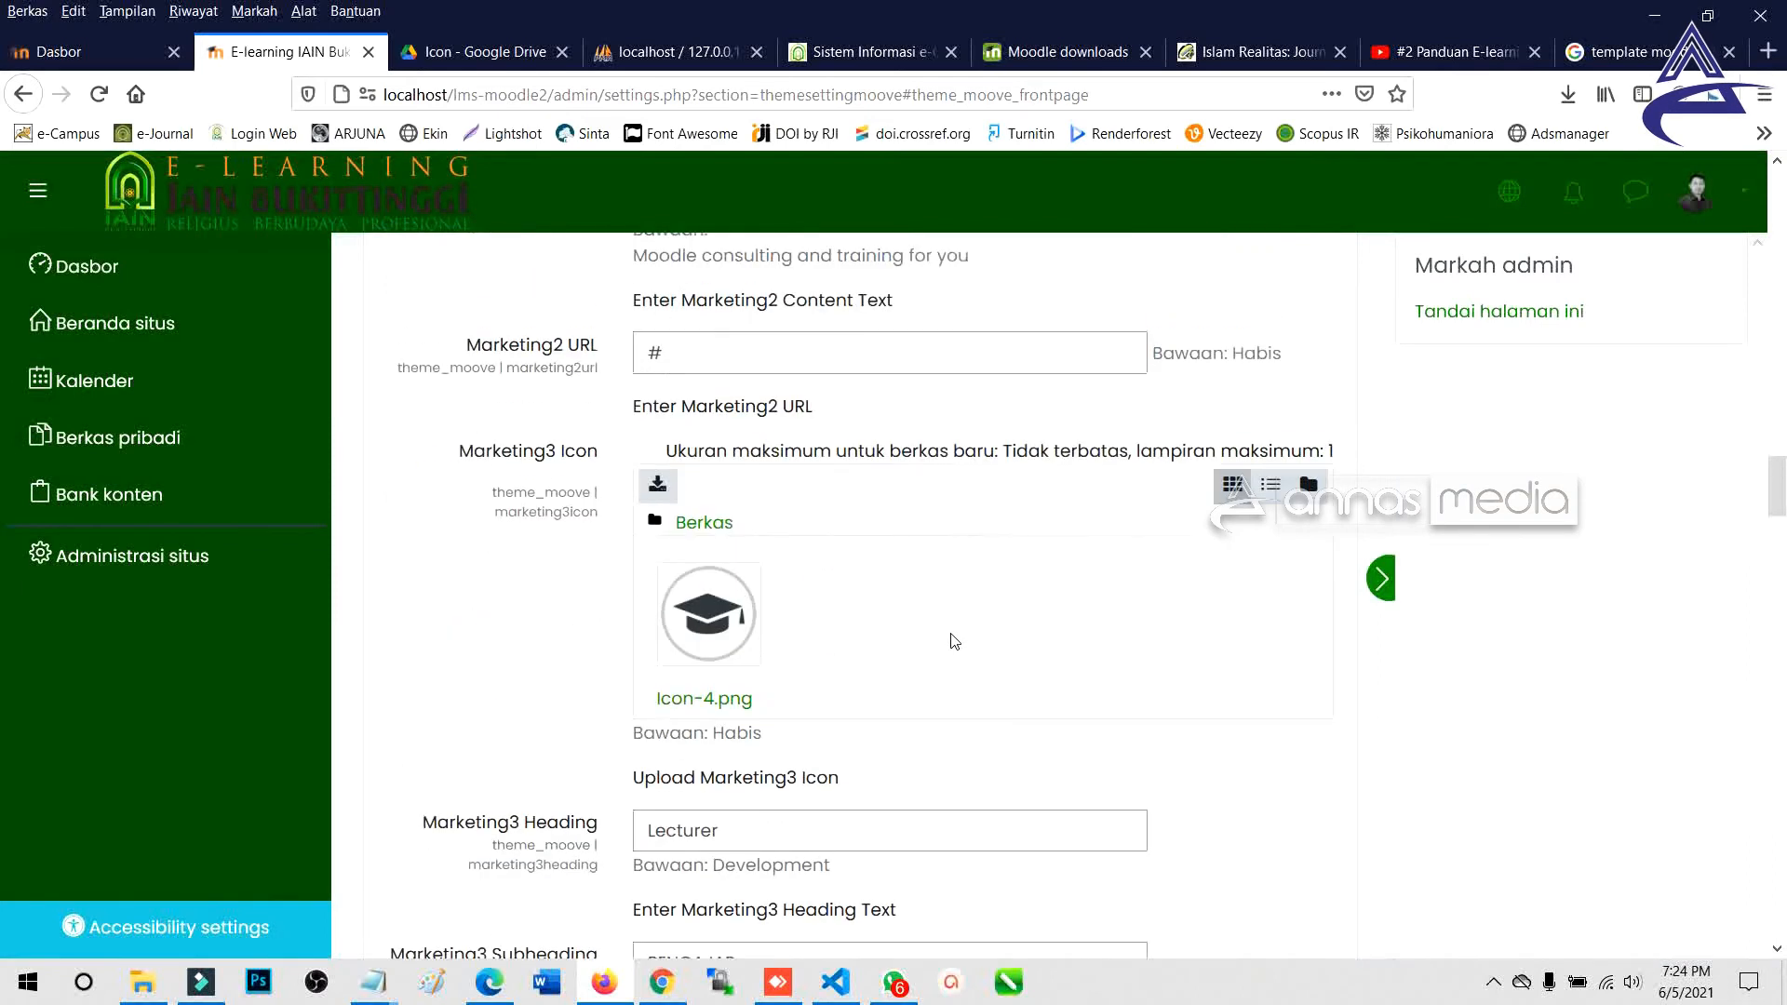
scroll(954, 640, down, 10)
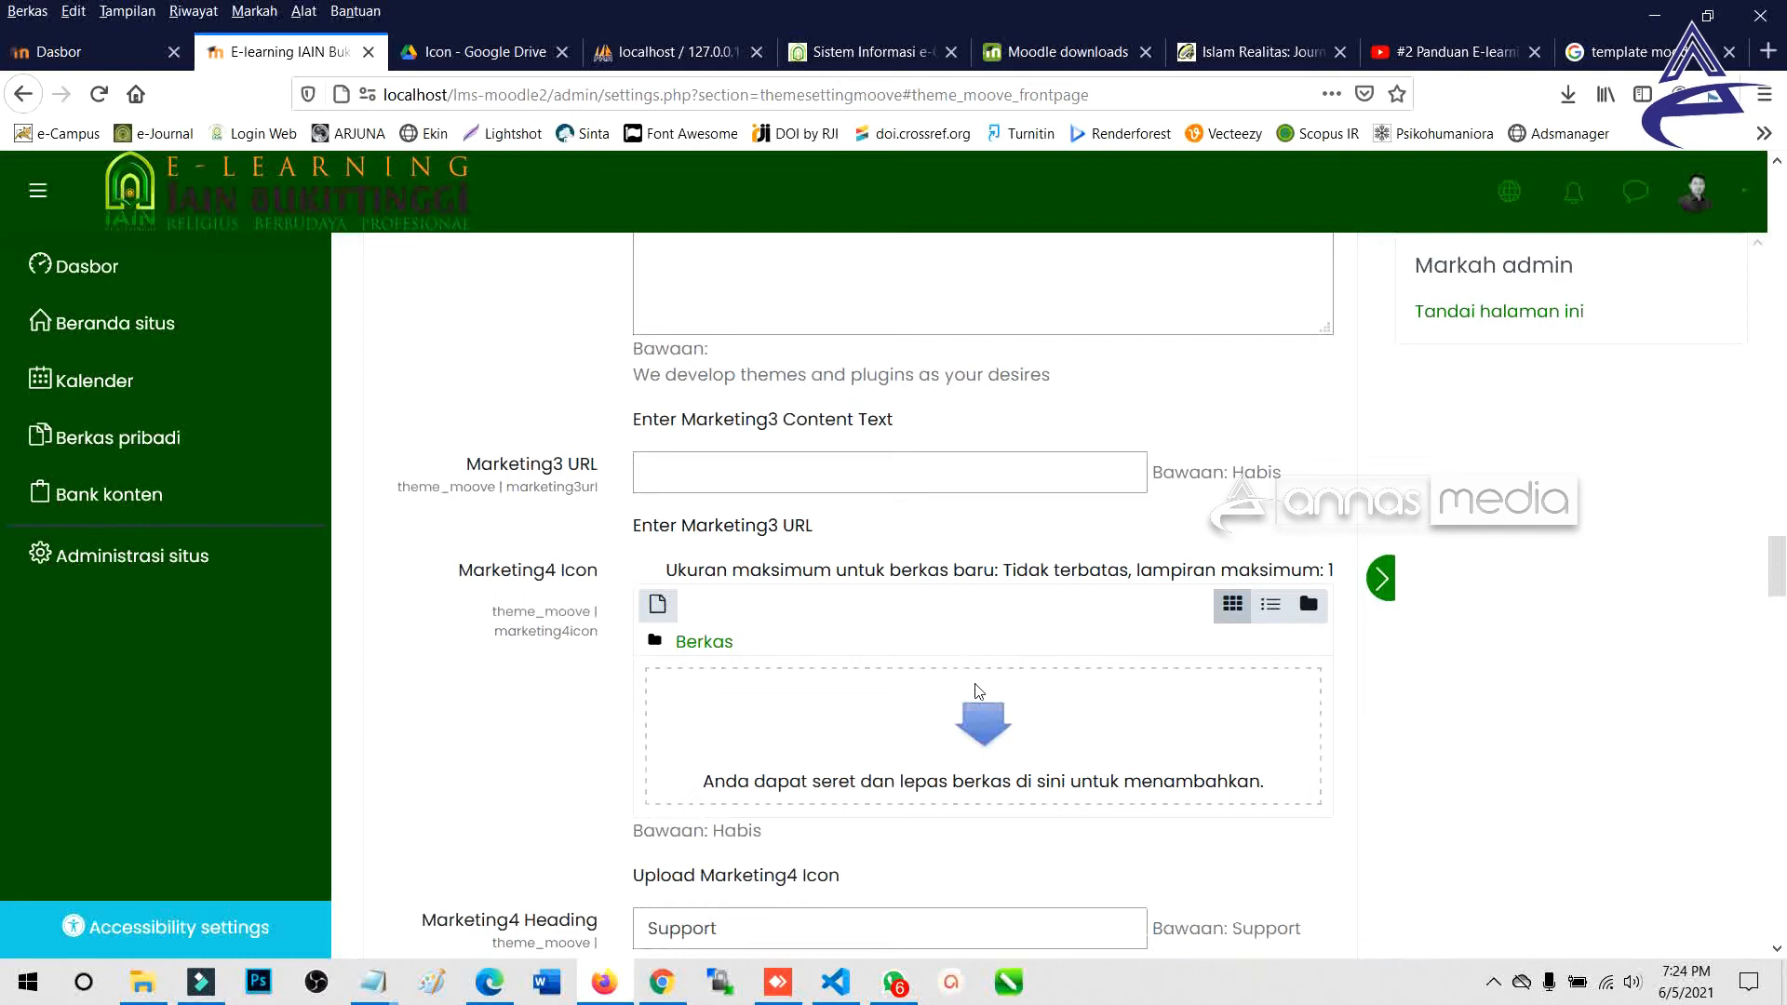
scroll(978, 691, up, 10)
scroll(977, 688, up, 10)
scroll(978, 688, up, 5)
Upload Icon-1 as the Marketing1 icon.
click(986, 665)
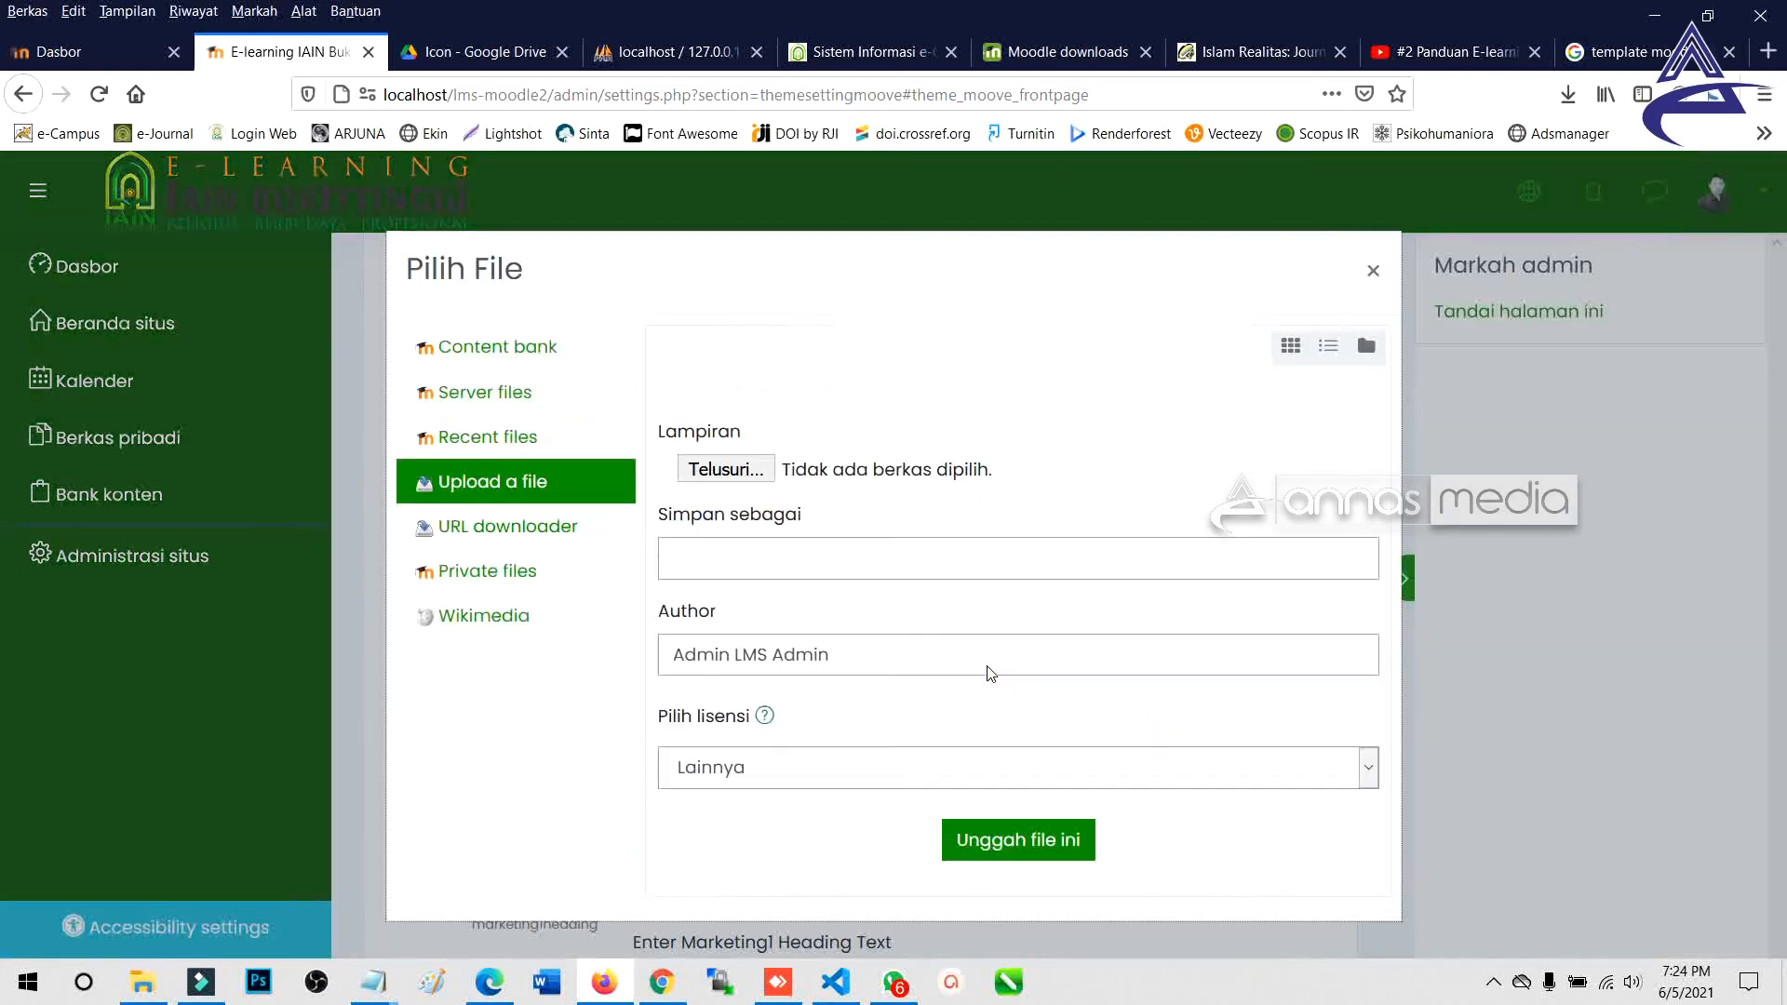
click(726, 469)
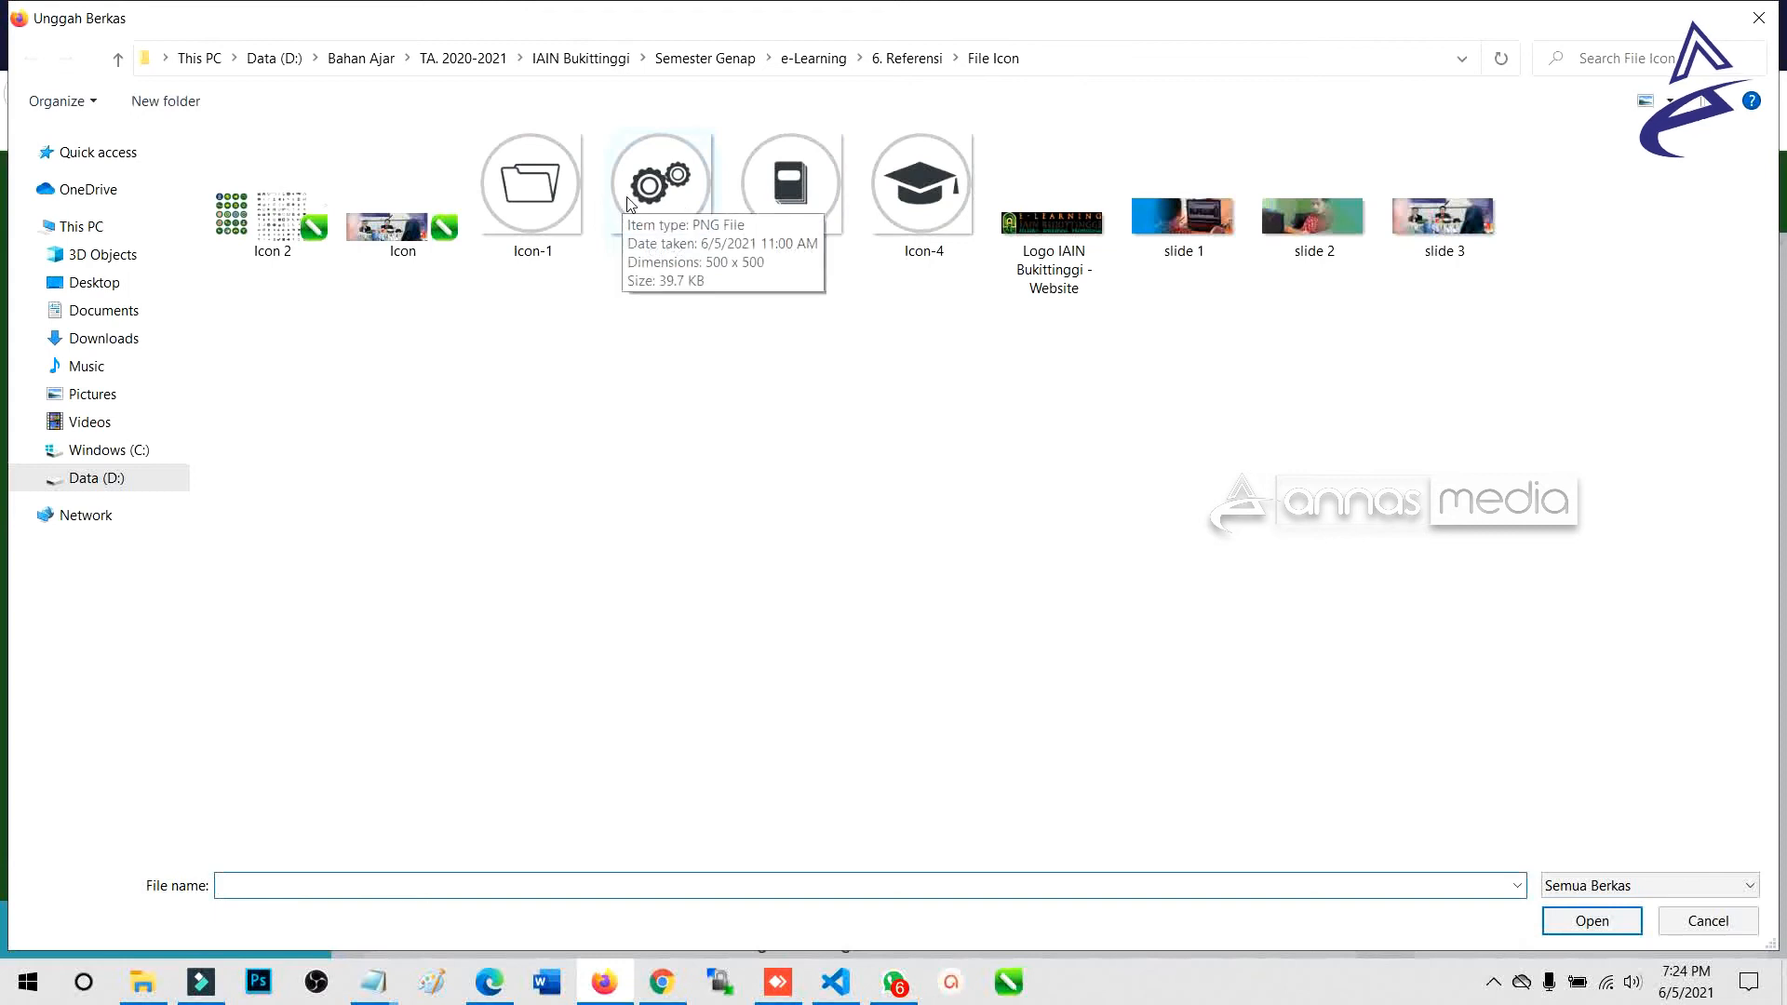
click(782, 203)
double_click(562, 216)
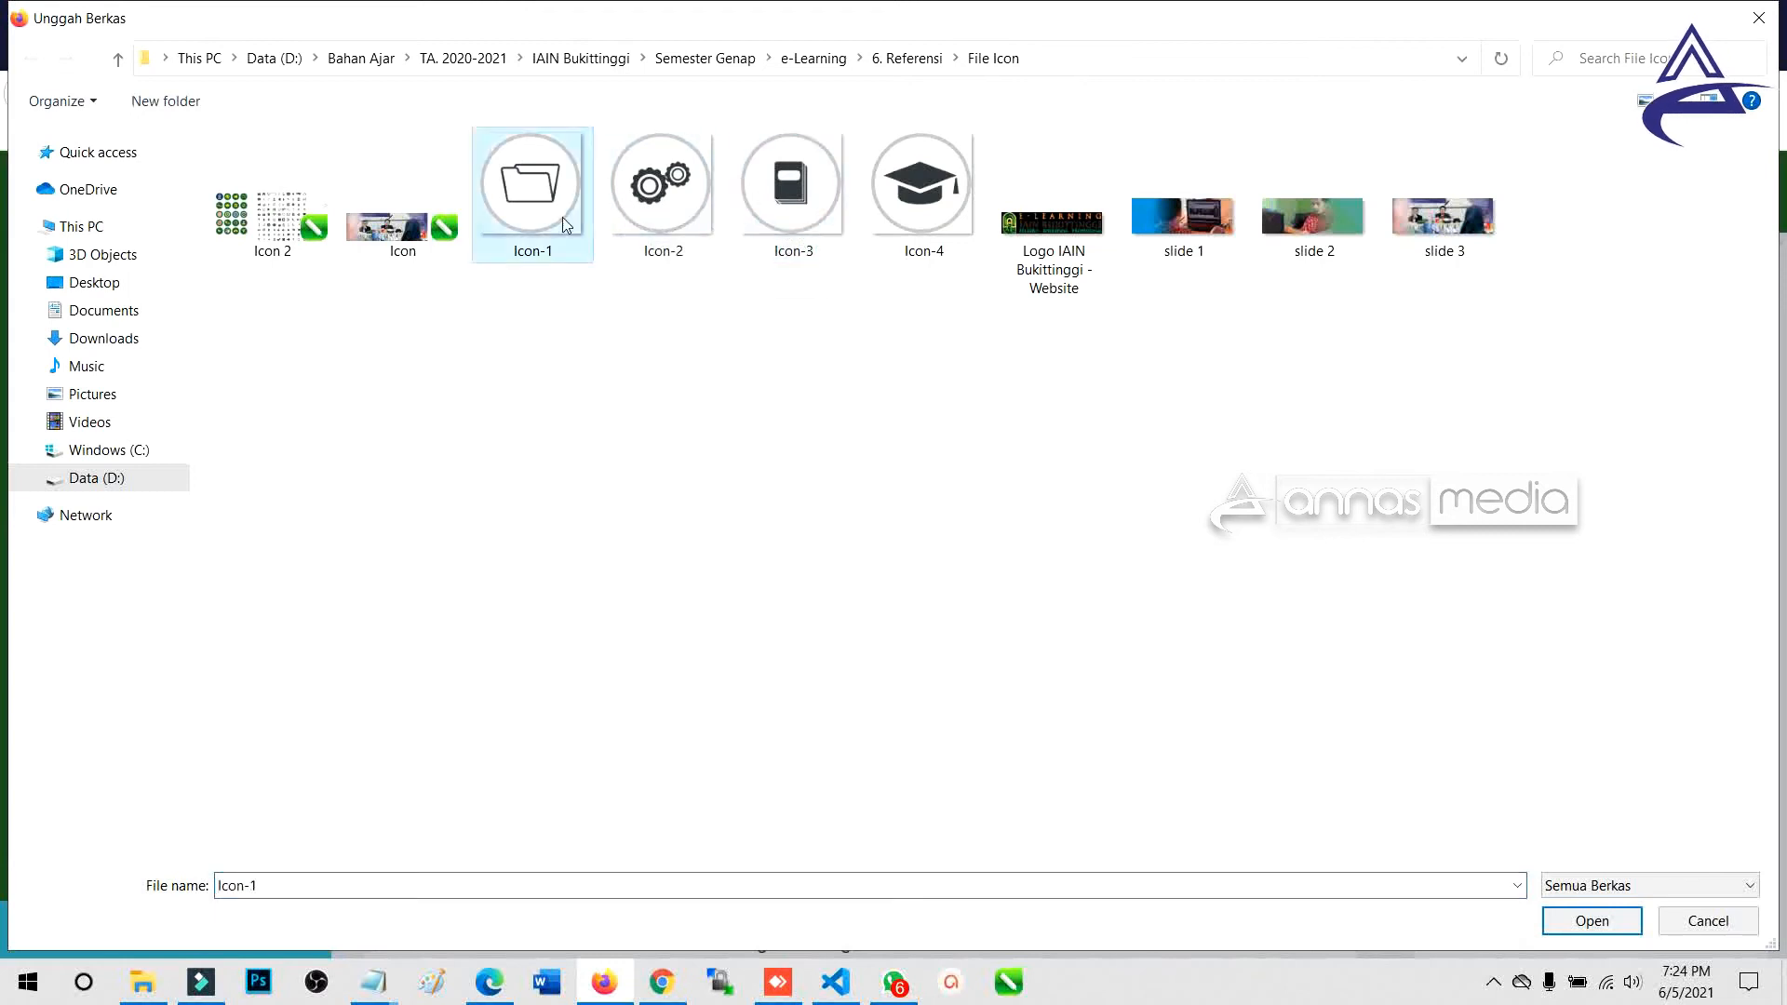
click(1057, 841)
scroll(719, 769, down, 15)
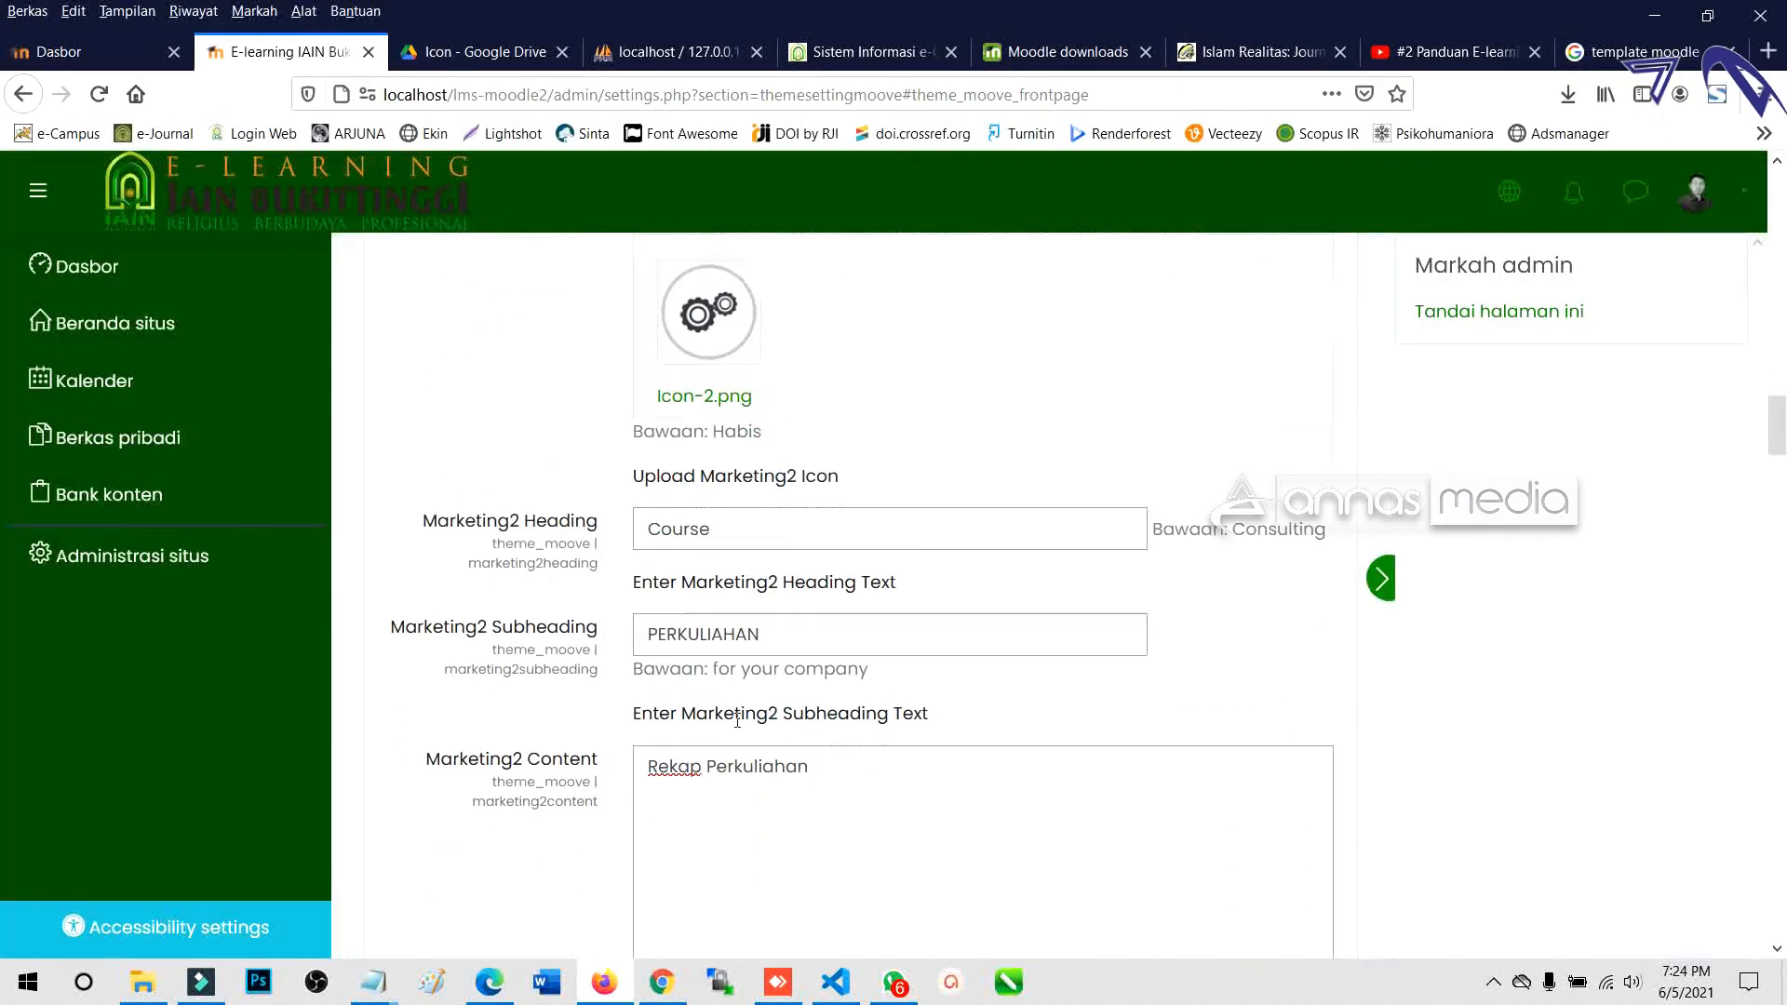
scroll(746, 720, down, 15)
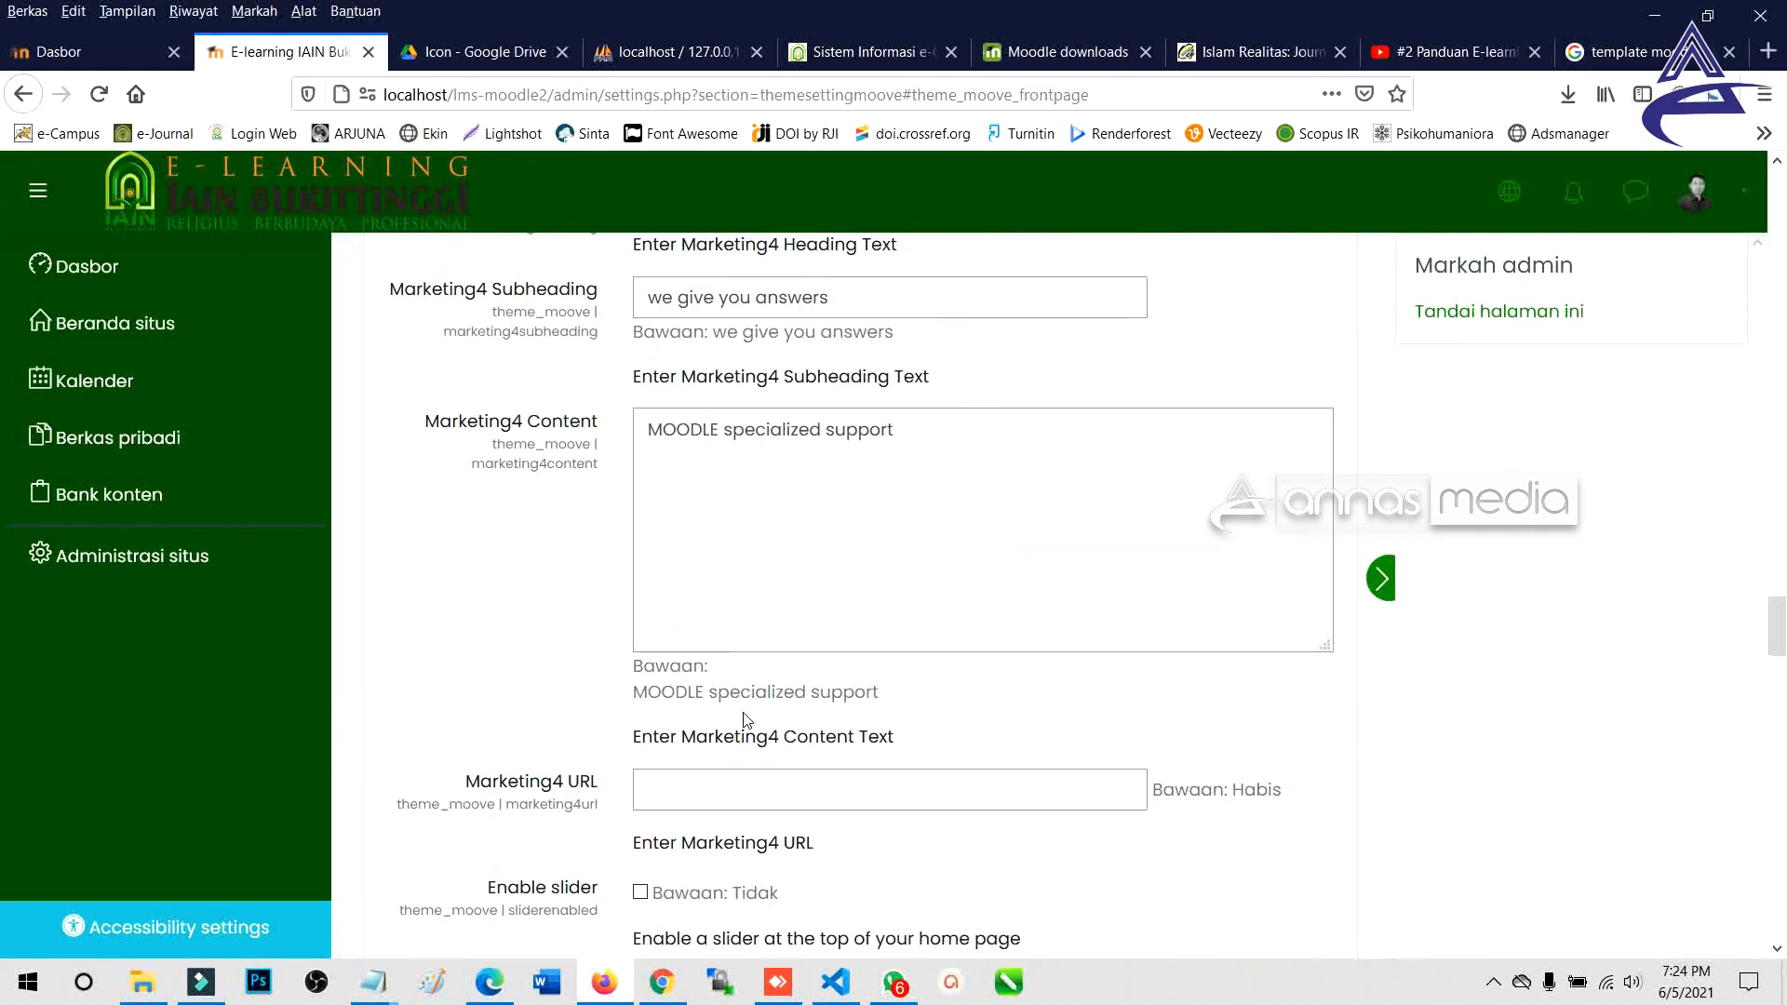
scroll(746, 712, up, 6)
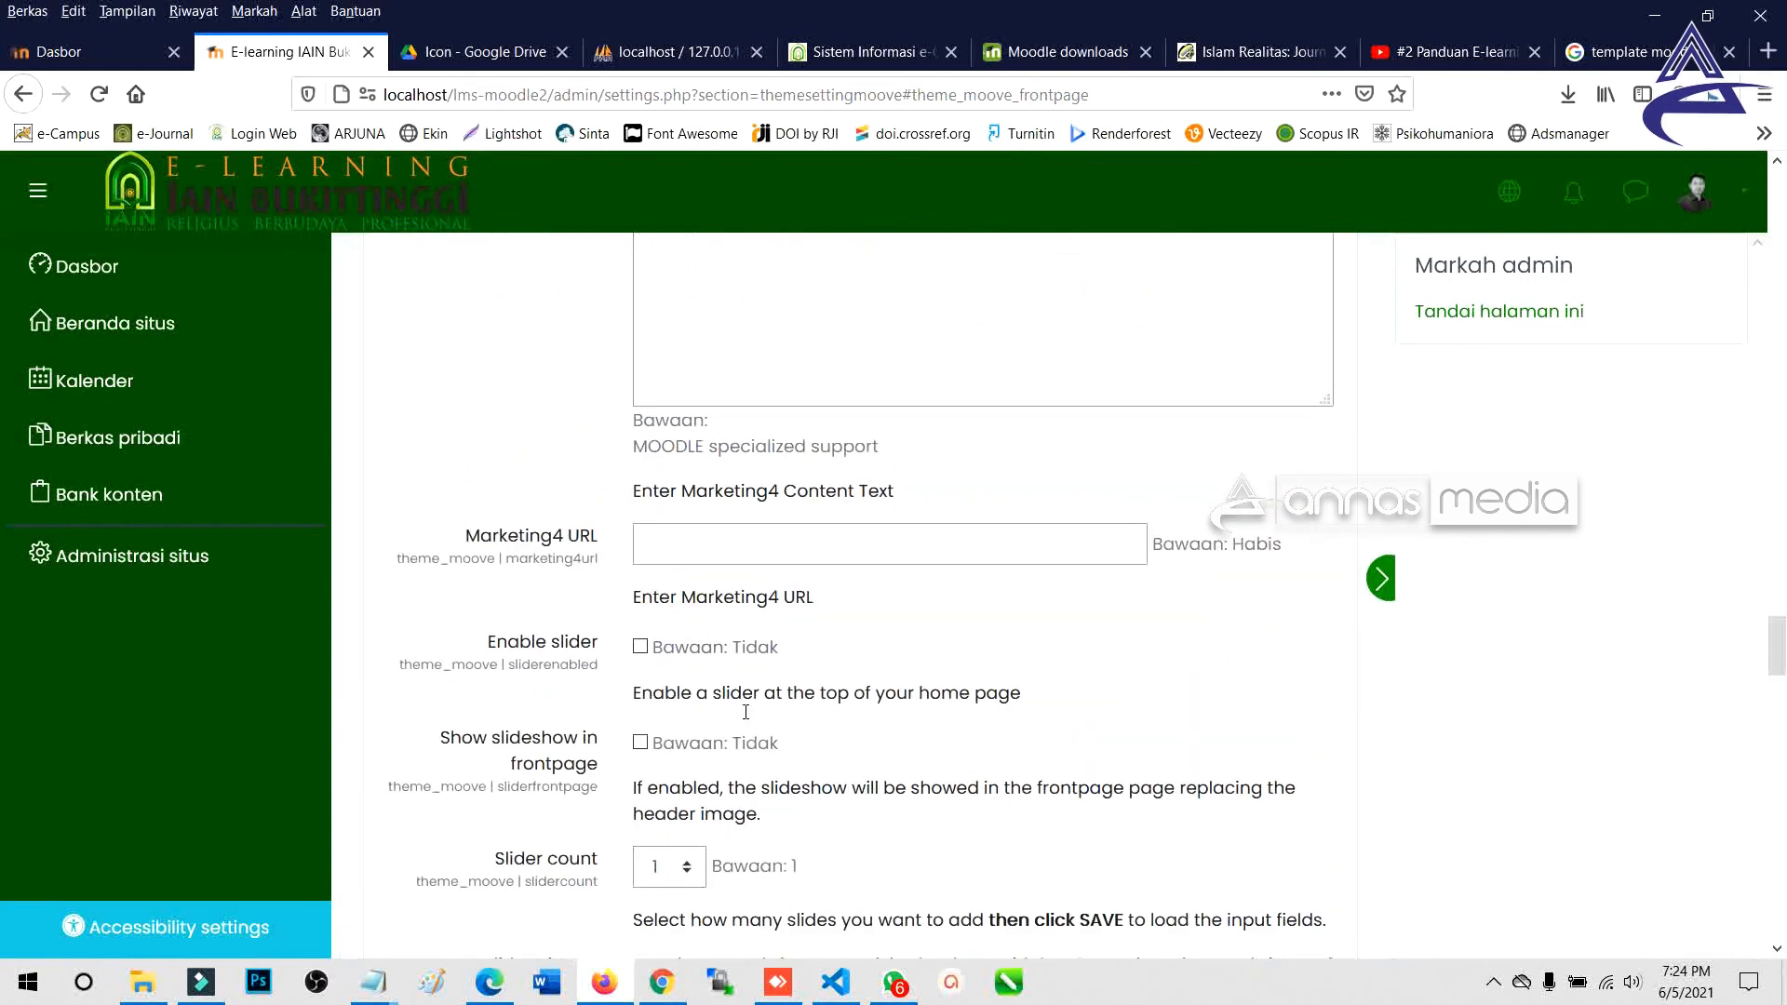
scroll(746, 693, up, 5)
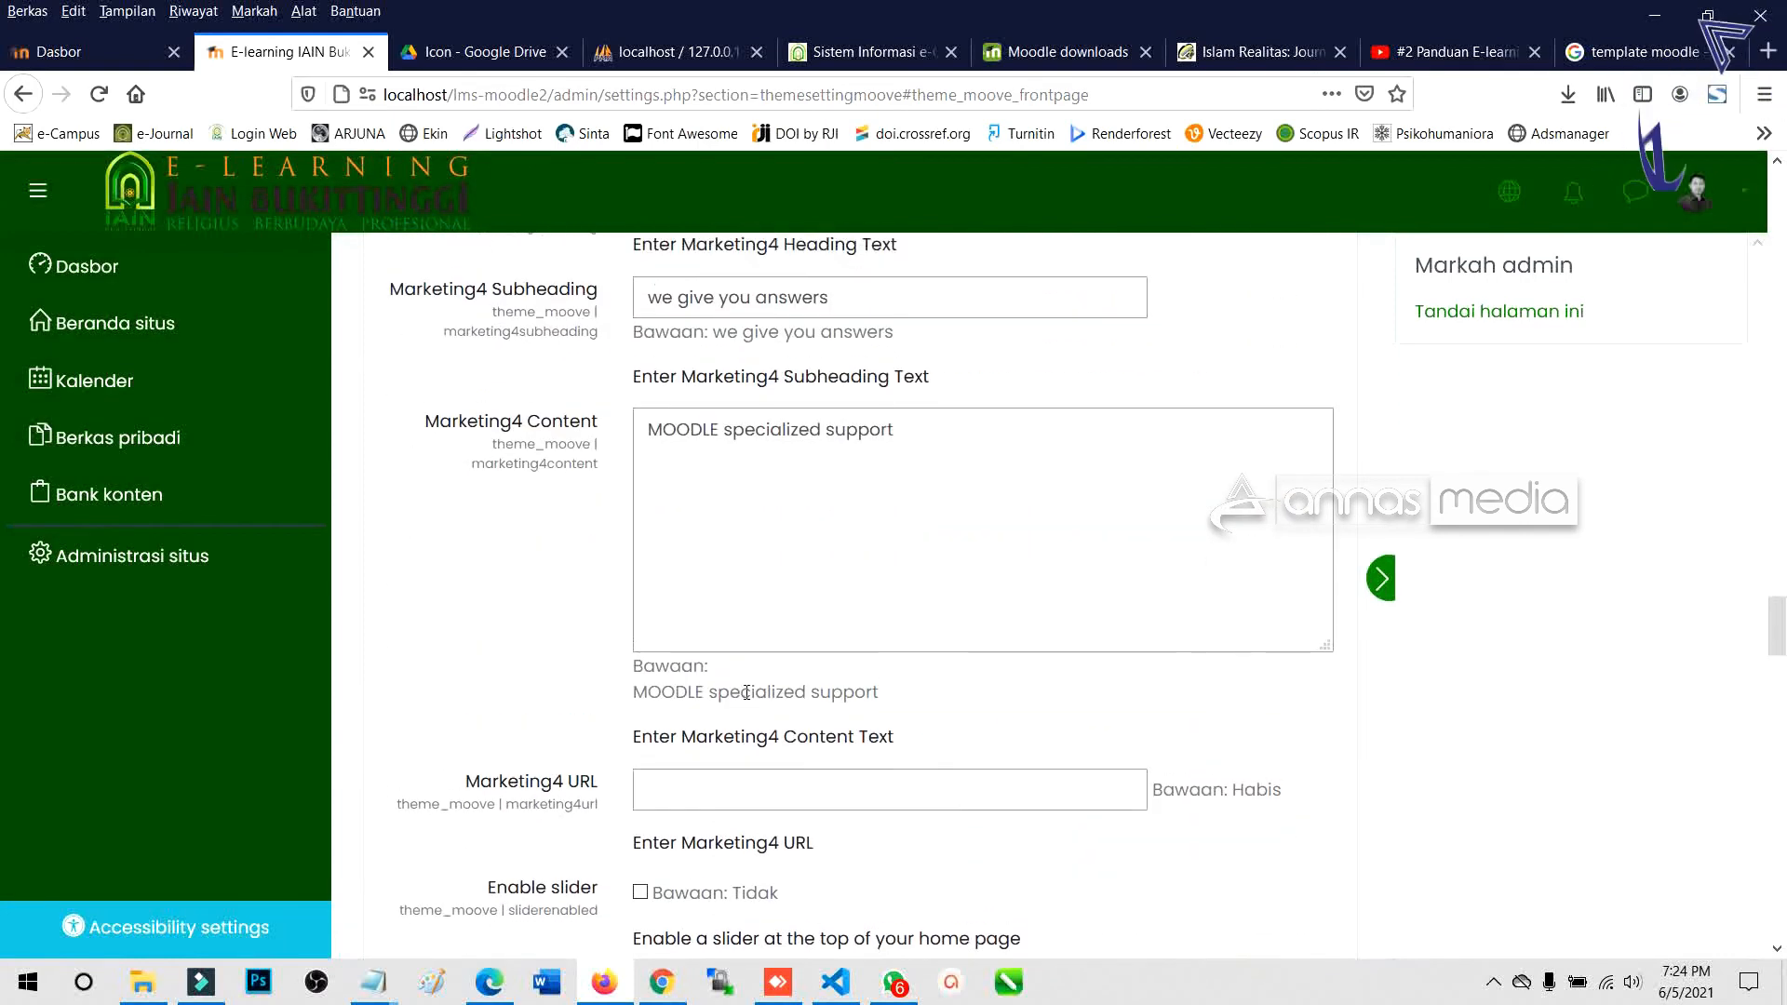
click(766, 449)
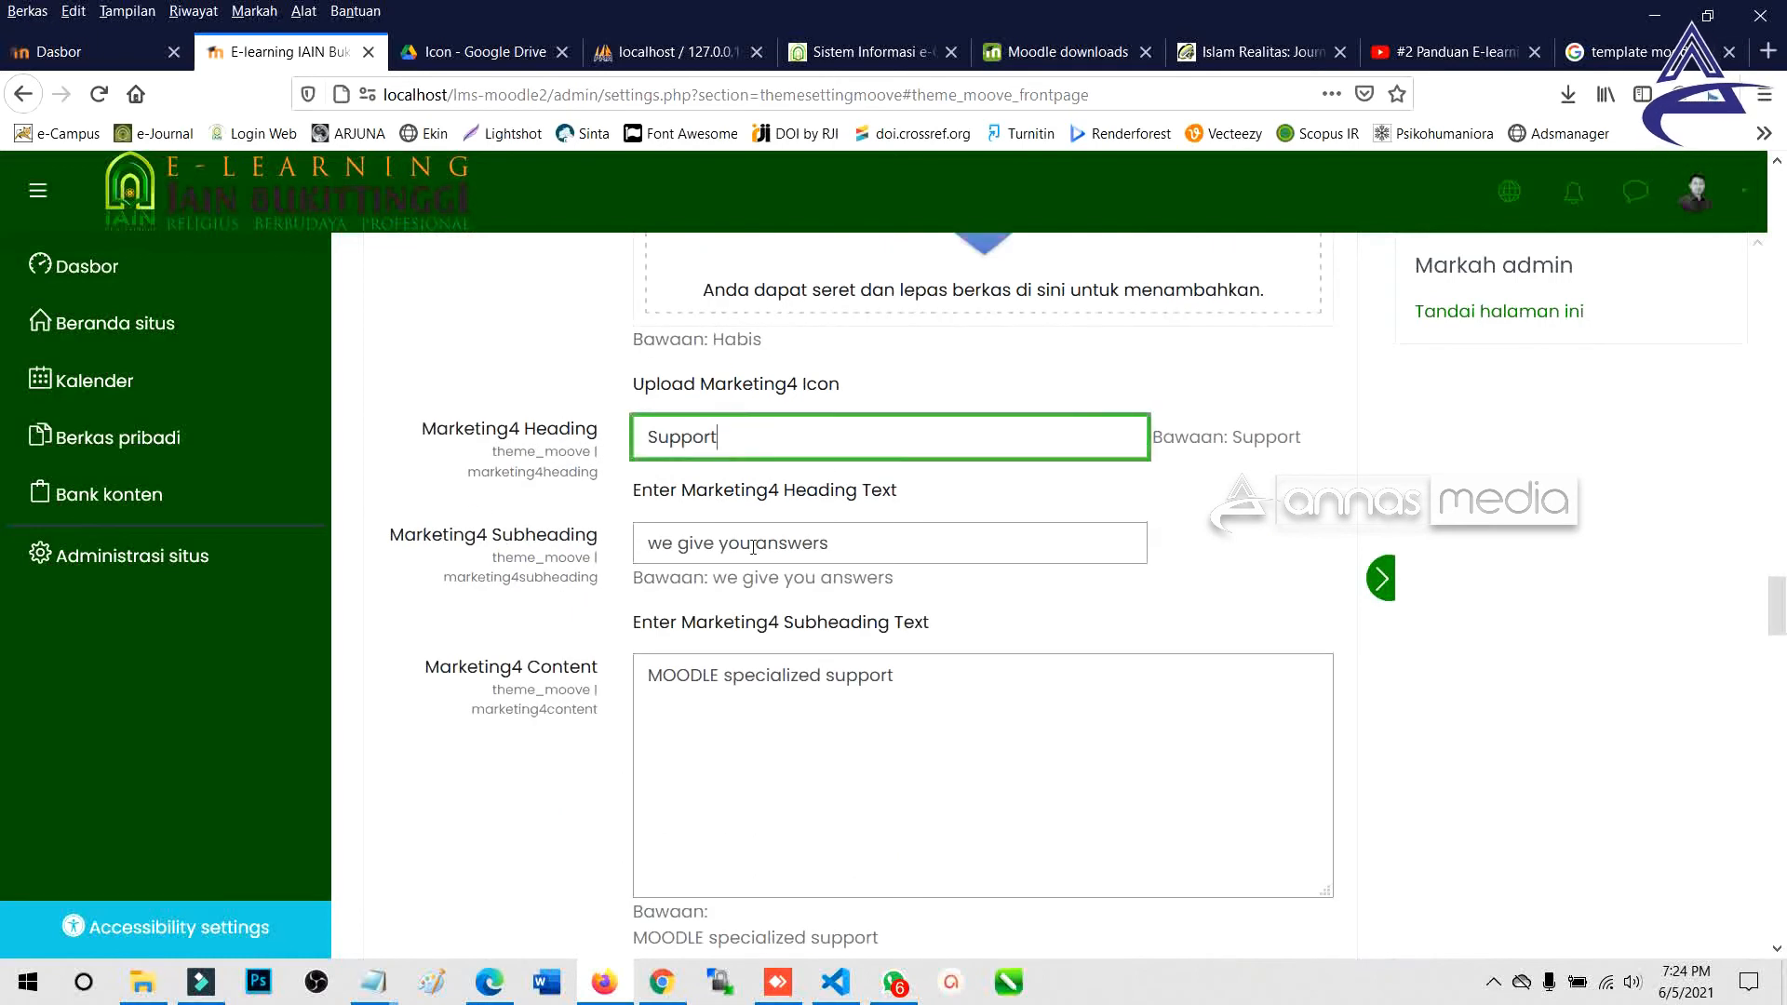
Change the Marketing4 subheading to 'CONTACT'.
drag(840, 543, 646, 554)
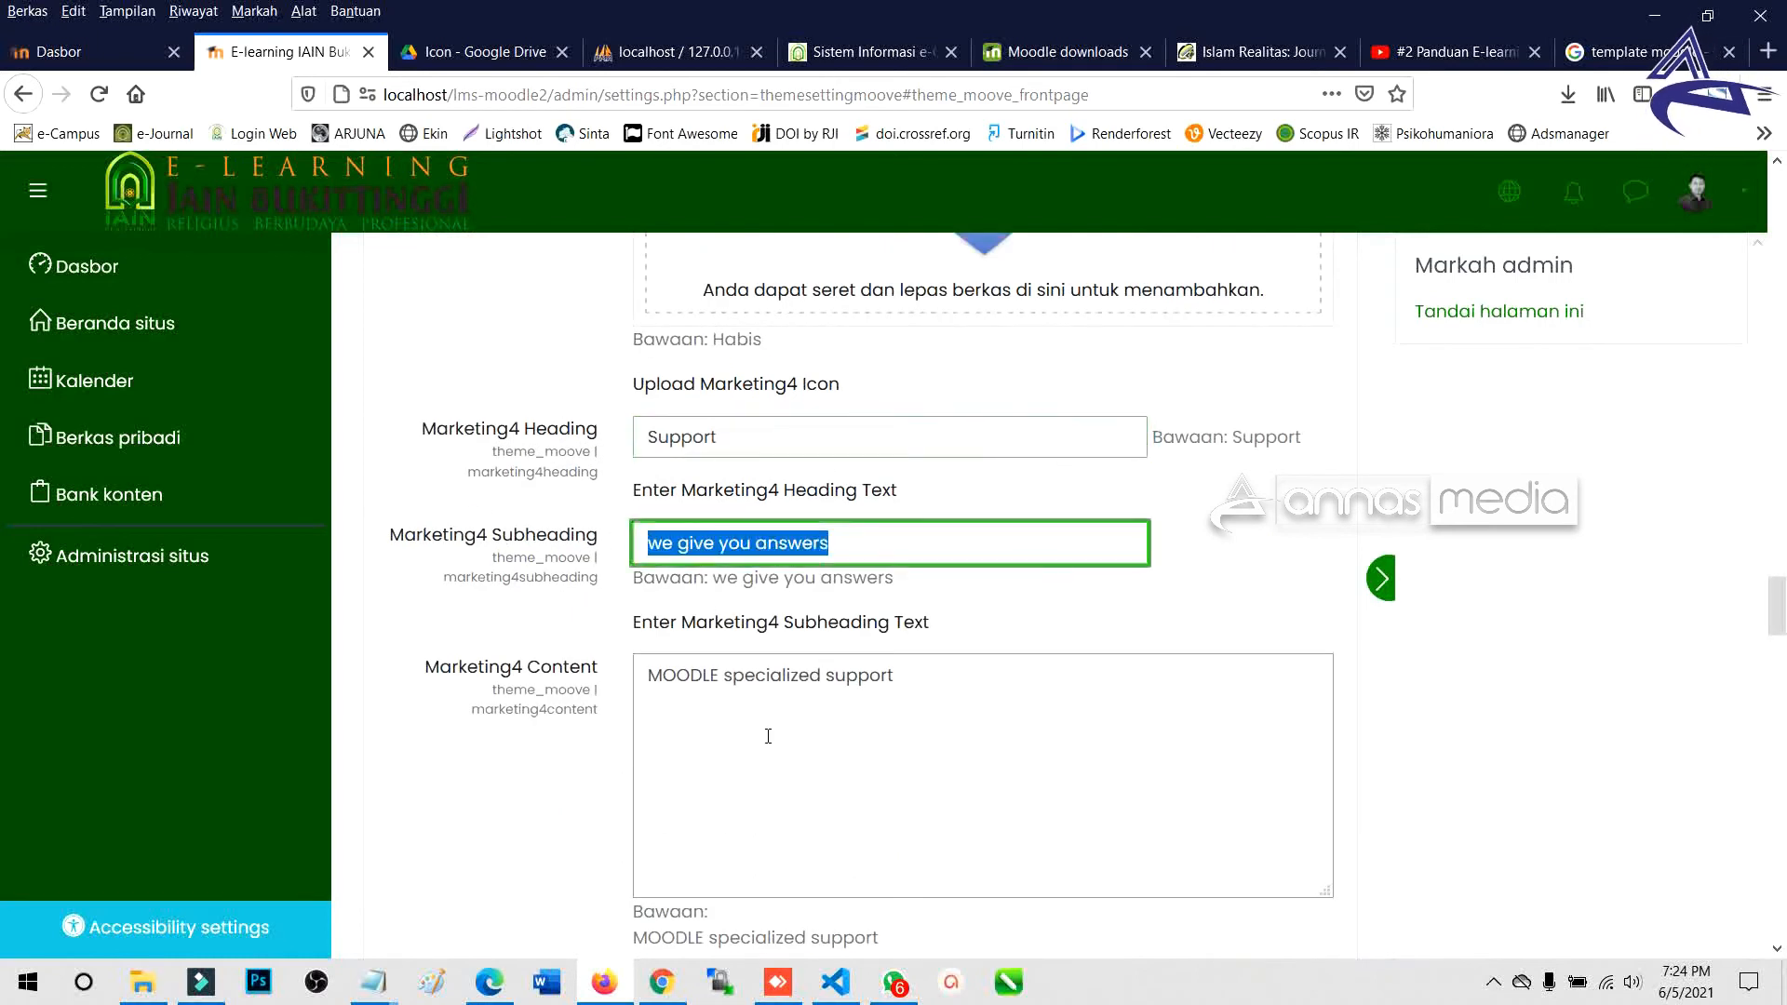
text(CONTACT)
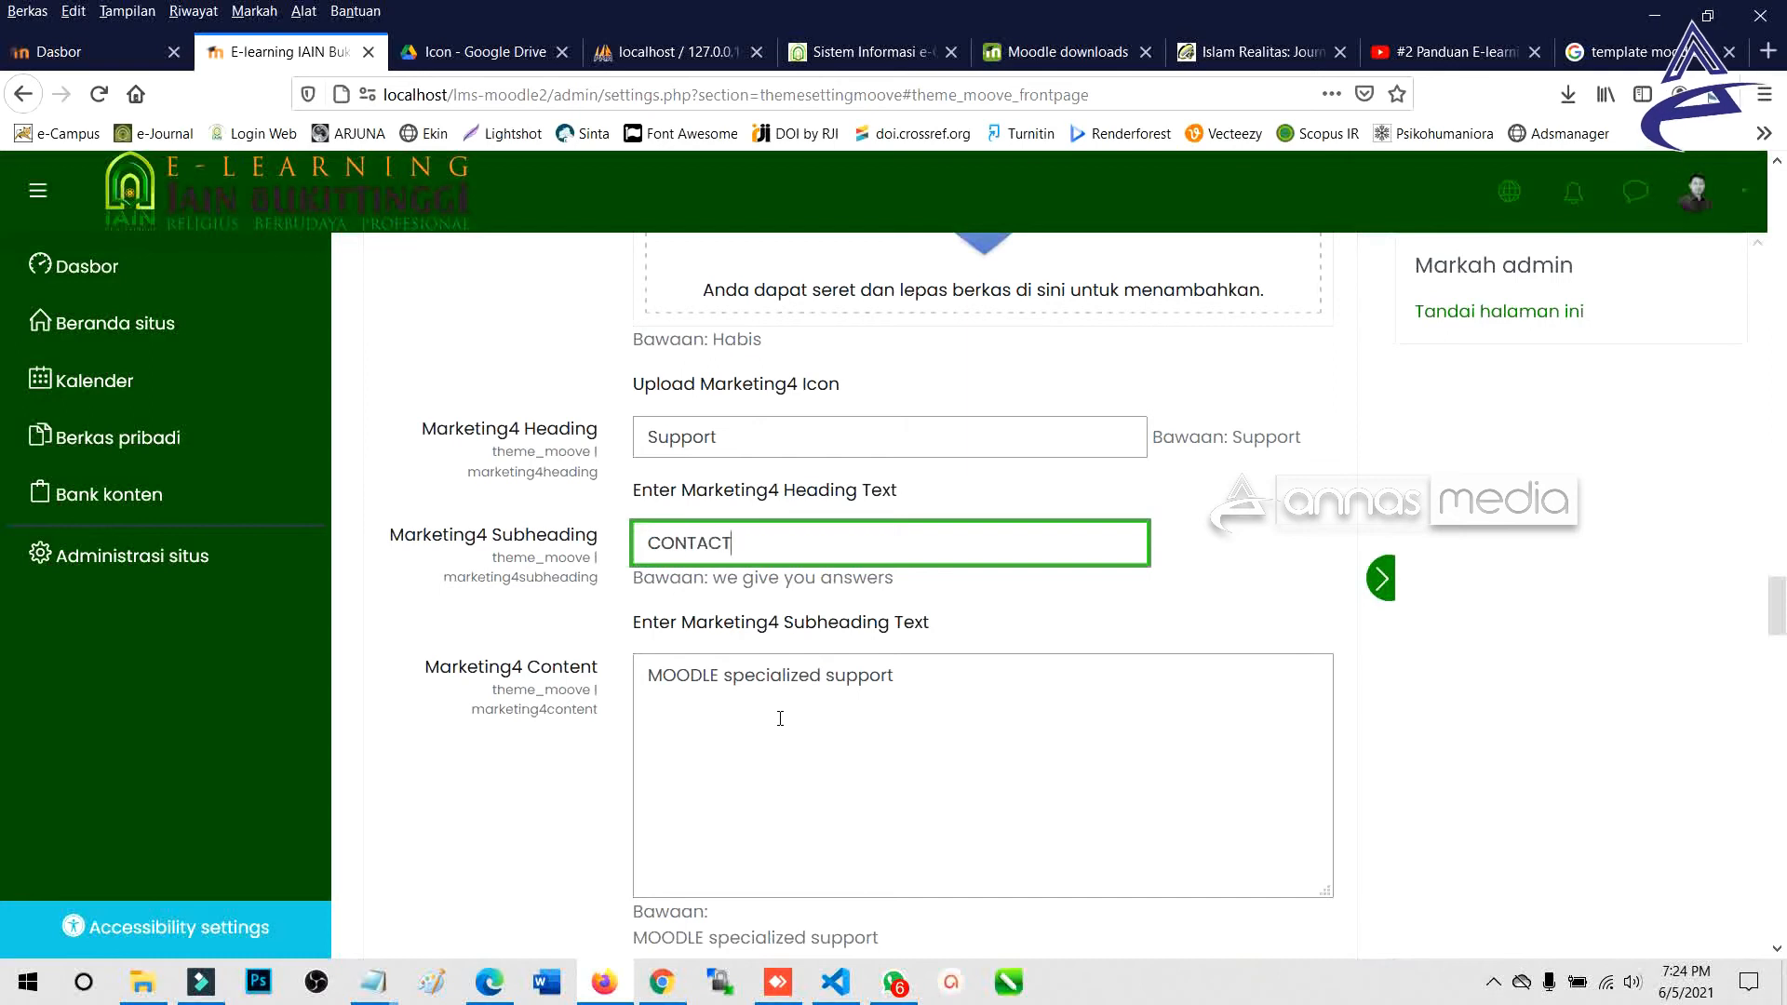
scroll(801, 722, down, 3)
Start the Marketing4 content with 'Kontak Tim e-Learning'.
drag(941, 459, 574, 441)
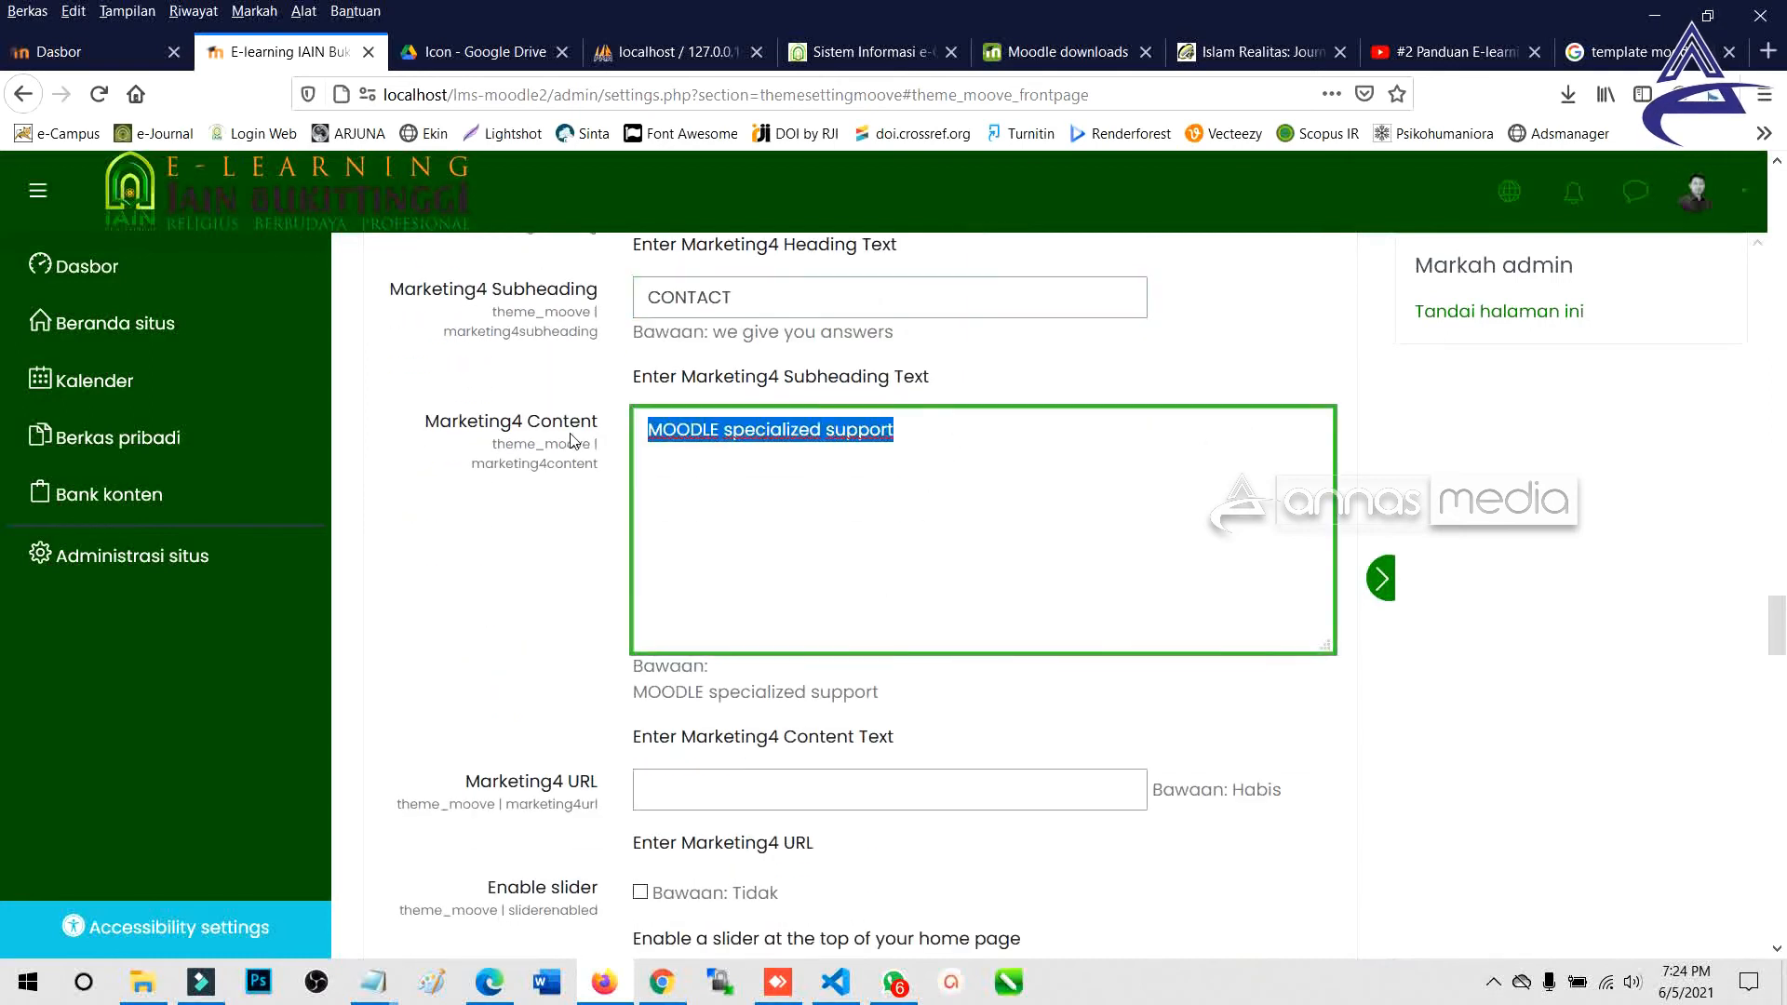
text(Conta)
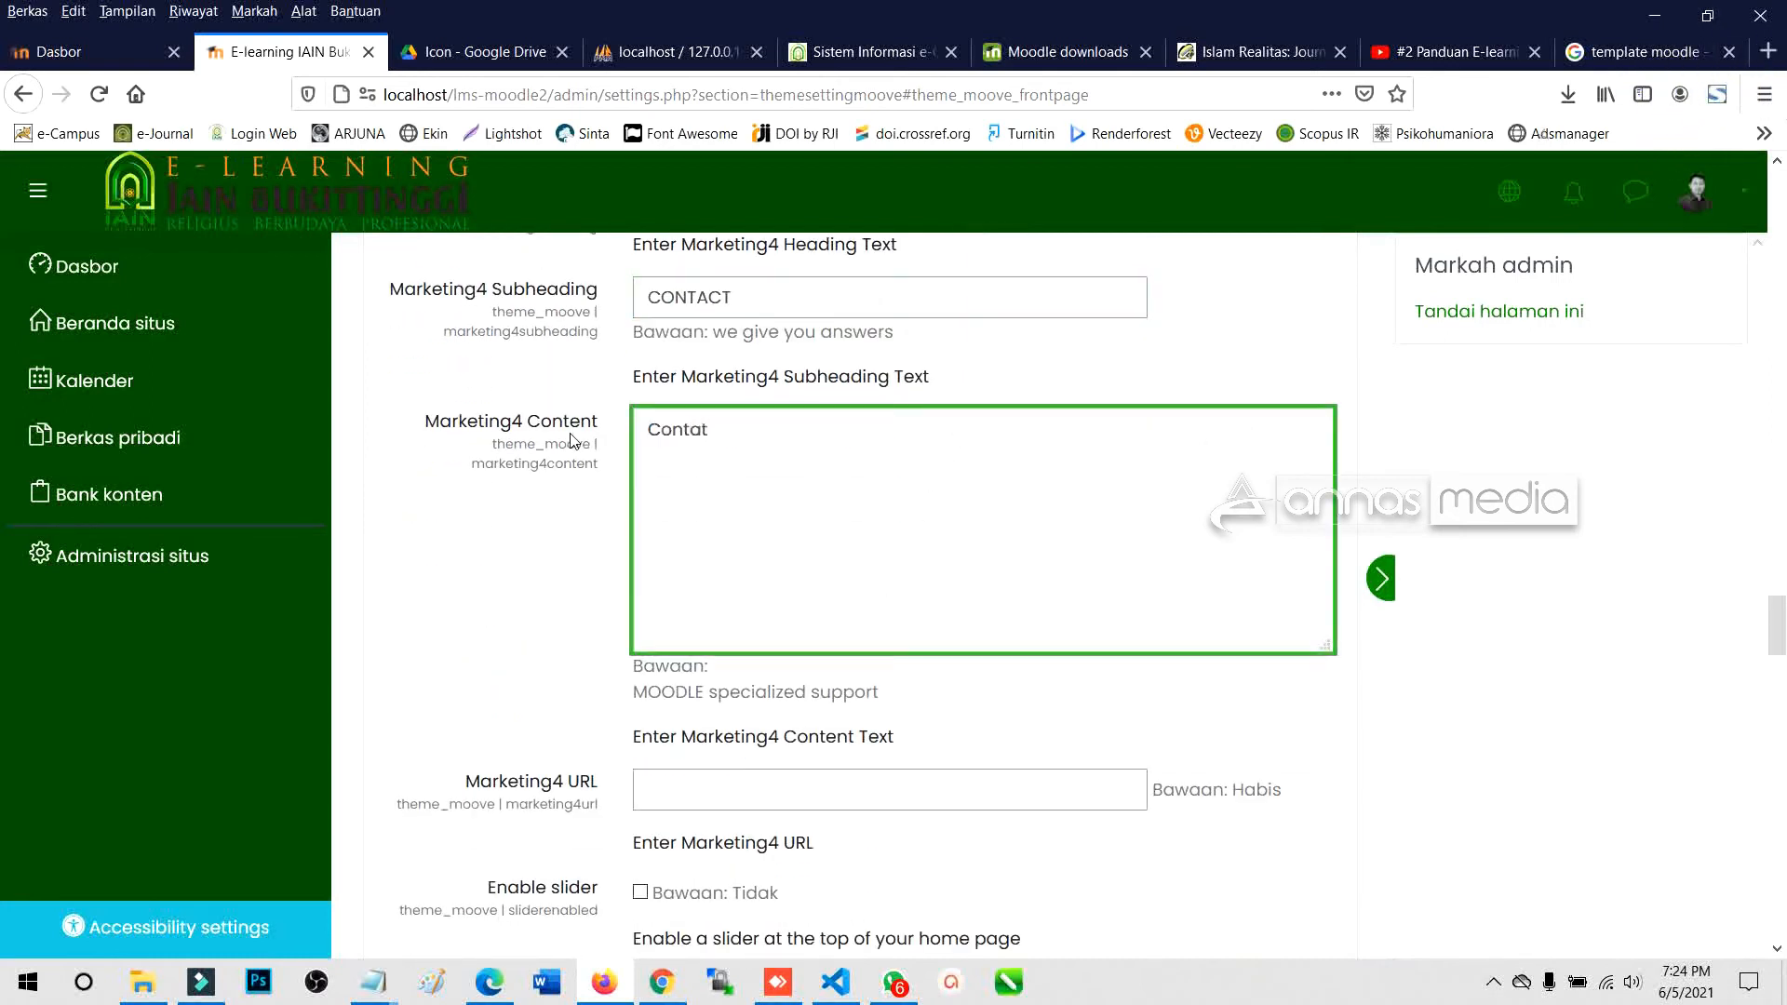
text(ct)
key(ctrl+a)
text(Kontak)
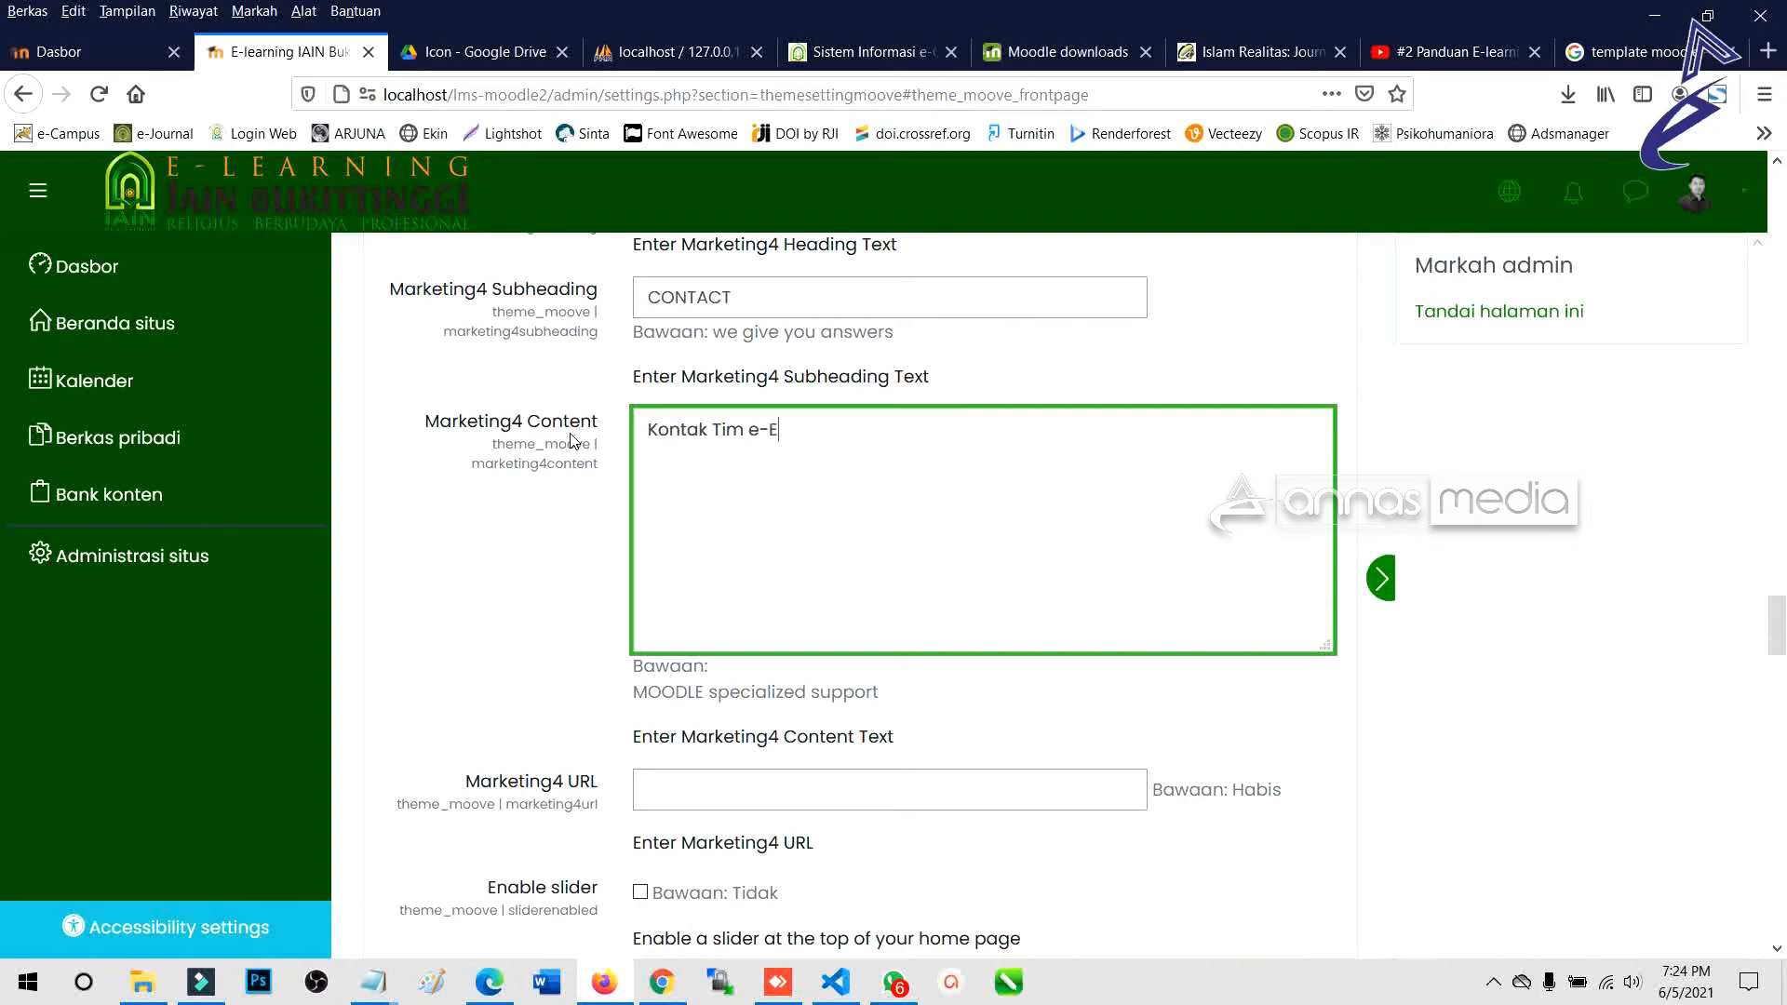
text( Tim e-Learning)
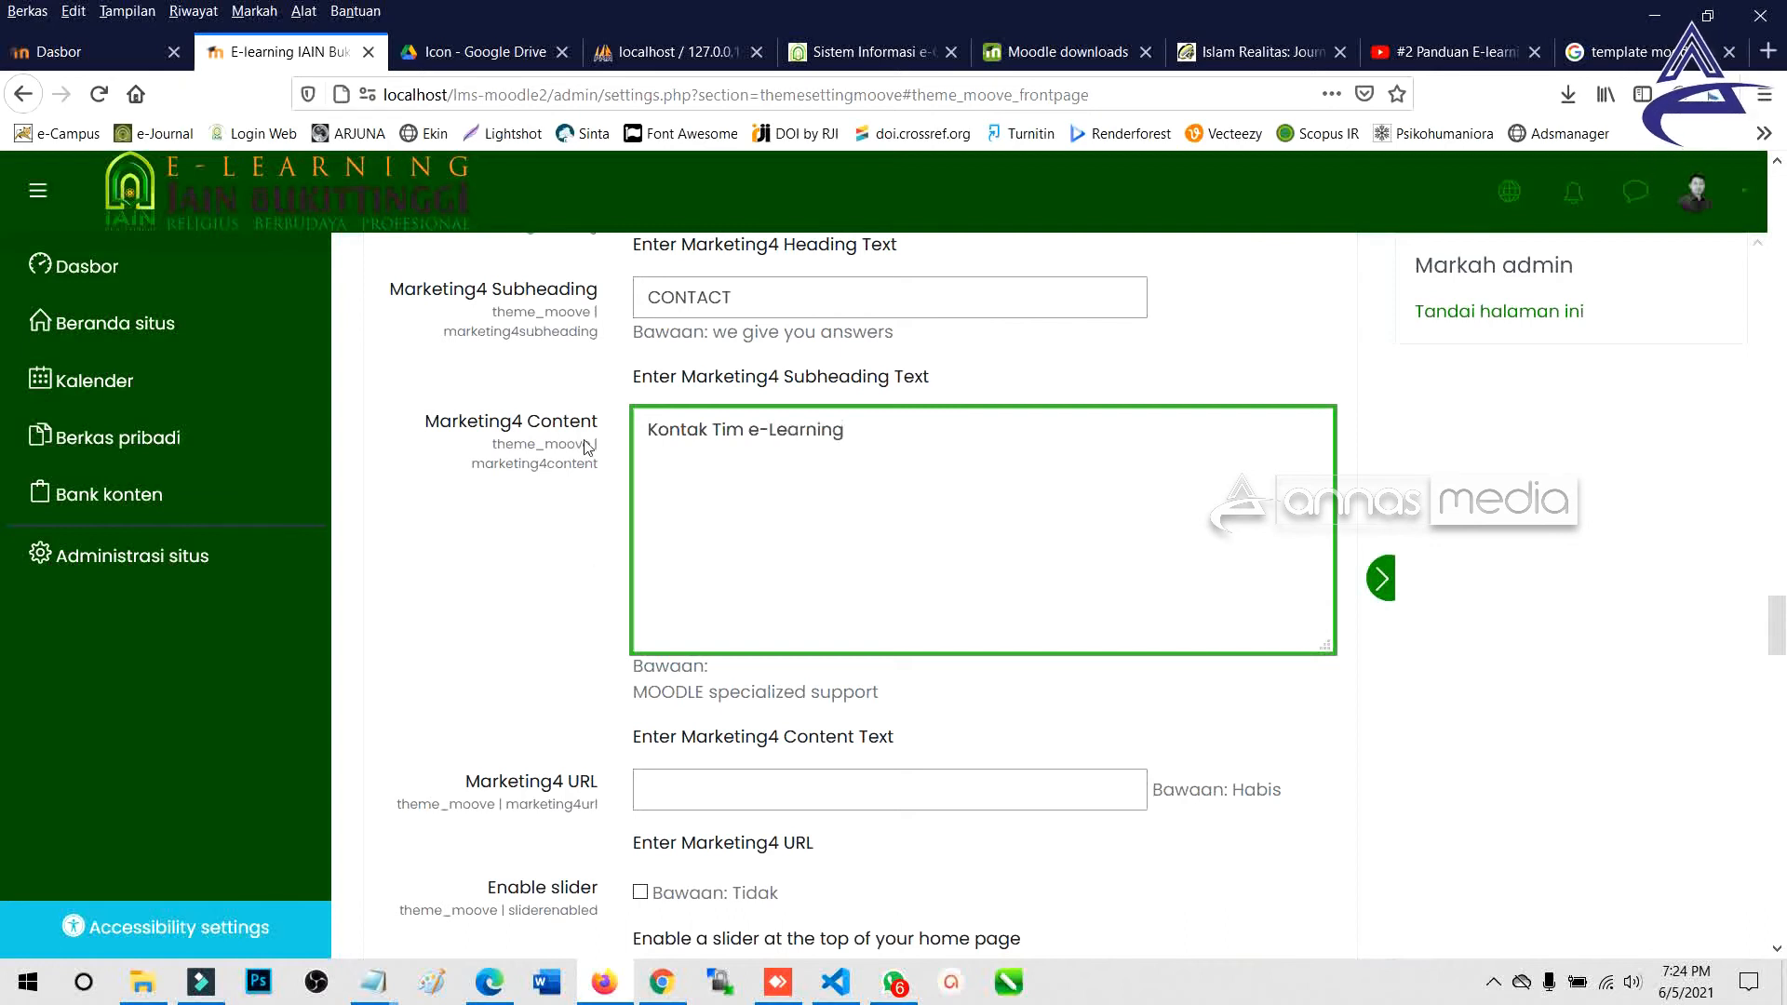
Set the Marketing4 URL to # and upload Icon-3 as its image.
click(718, 788)
text(#)
scroll(689, 736, down, 3)
scroll(686, 731, down, 3)
click(964, 875)
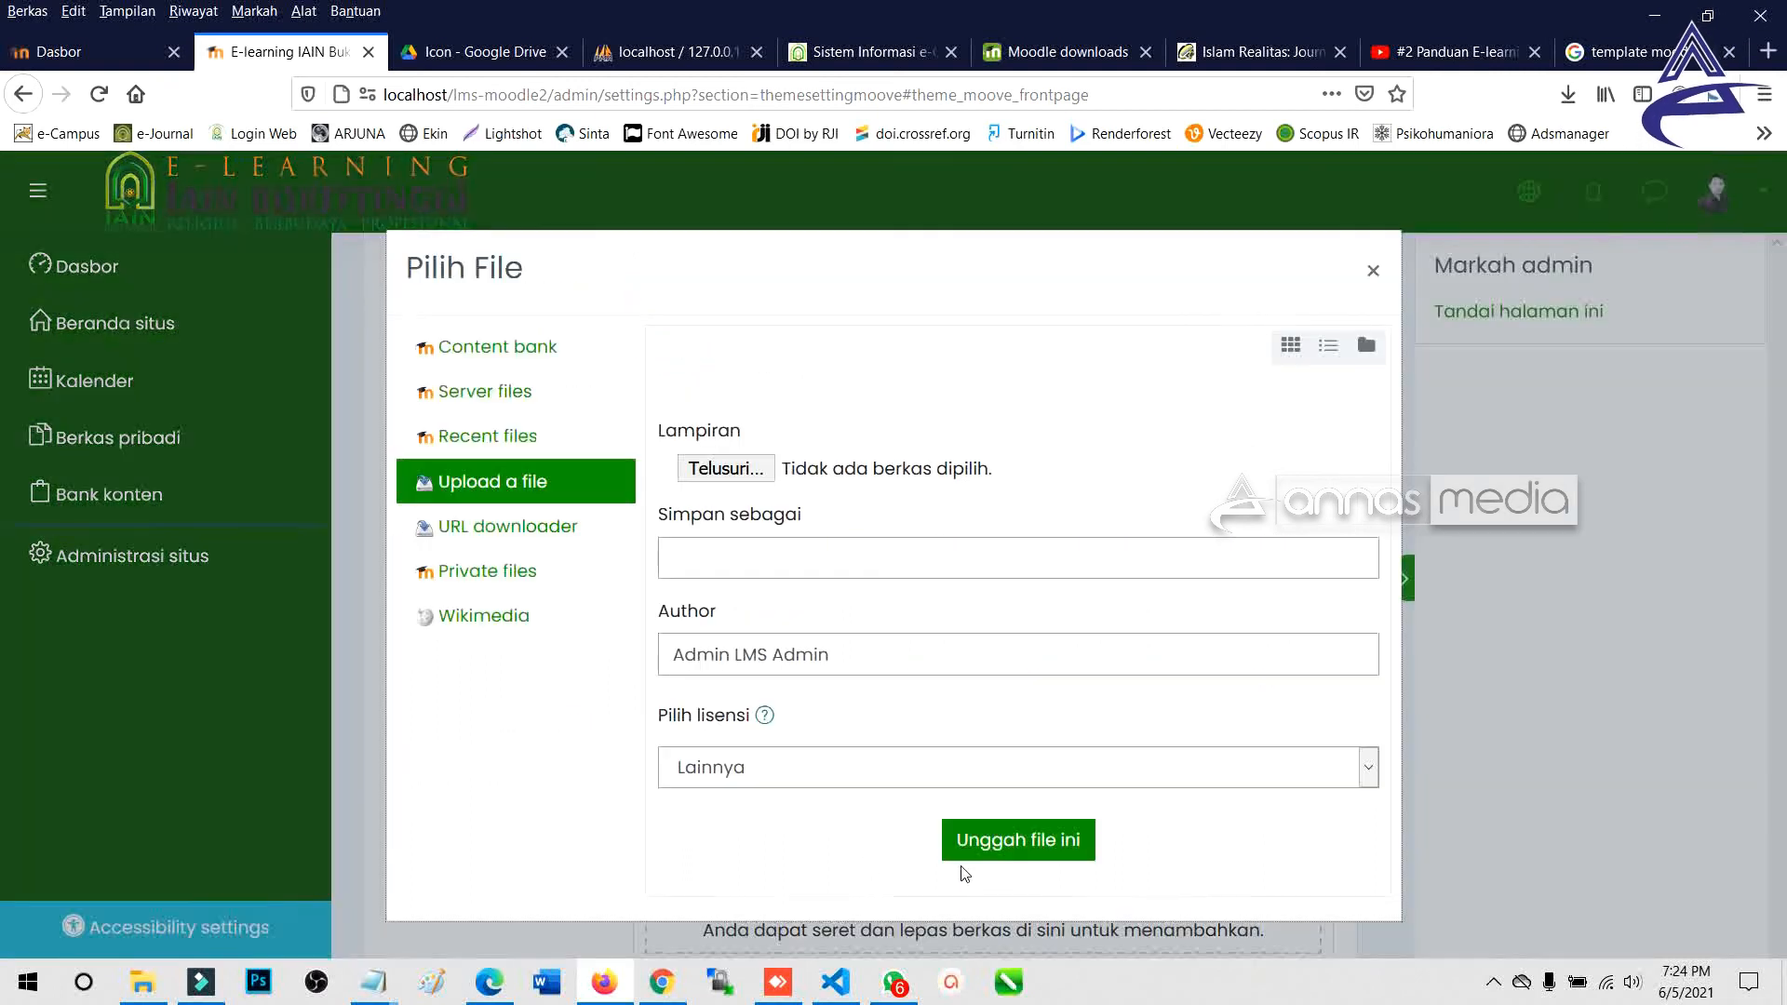
click(717, 469)
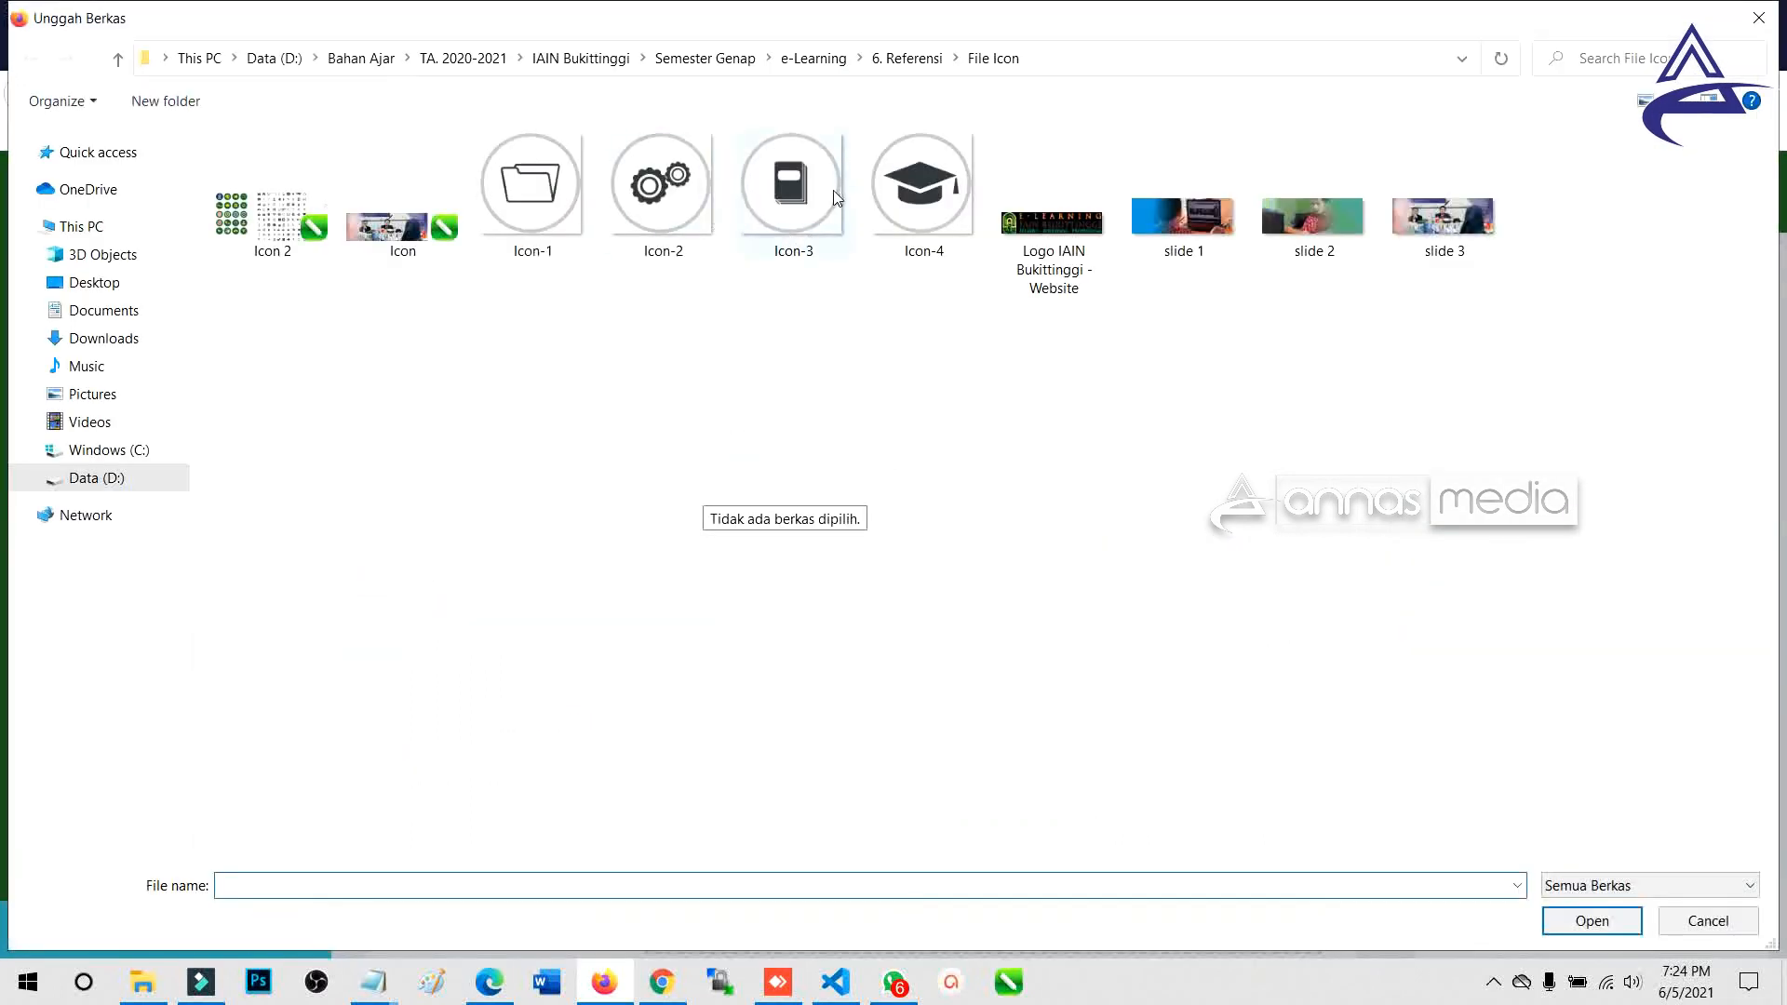
double_click(829, 199)
click(1055, 843)
Save the frontpage settings and reload the front page to see the new boxes.
scroll(751, 720, down, 5)
scroll(751, 719, down, 4)
scroll(751, 724, down, 12)
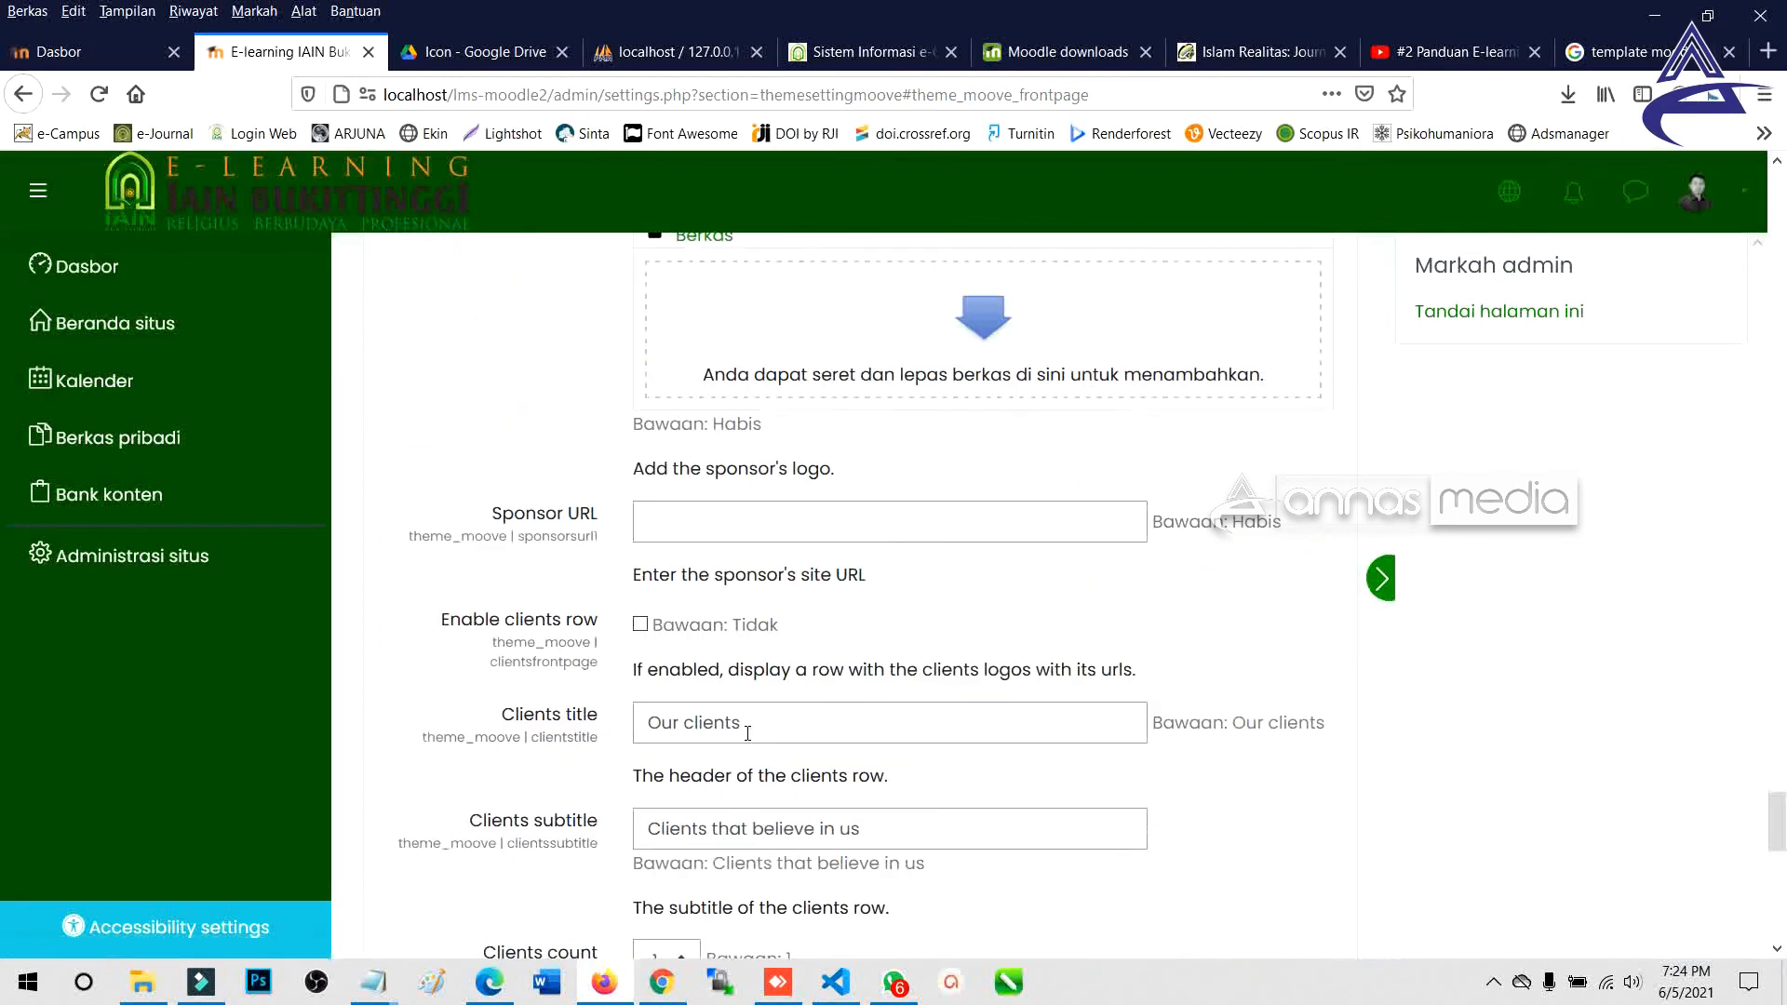
click(768, 700)
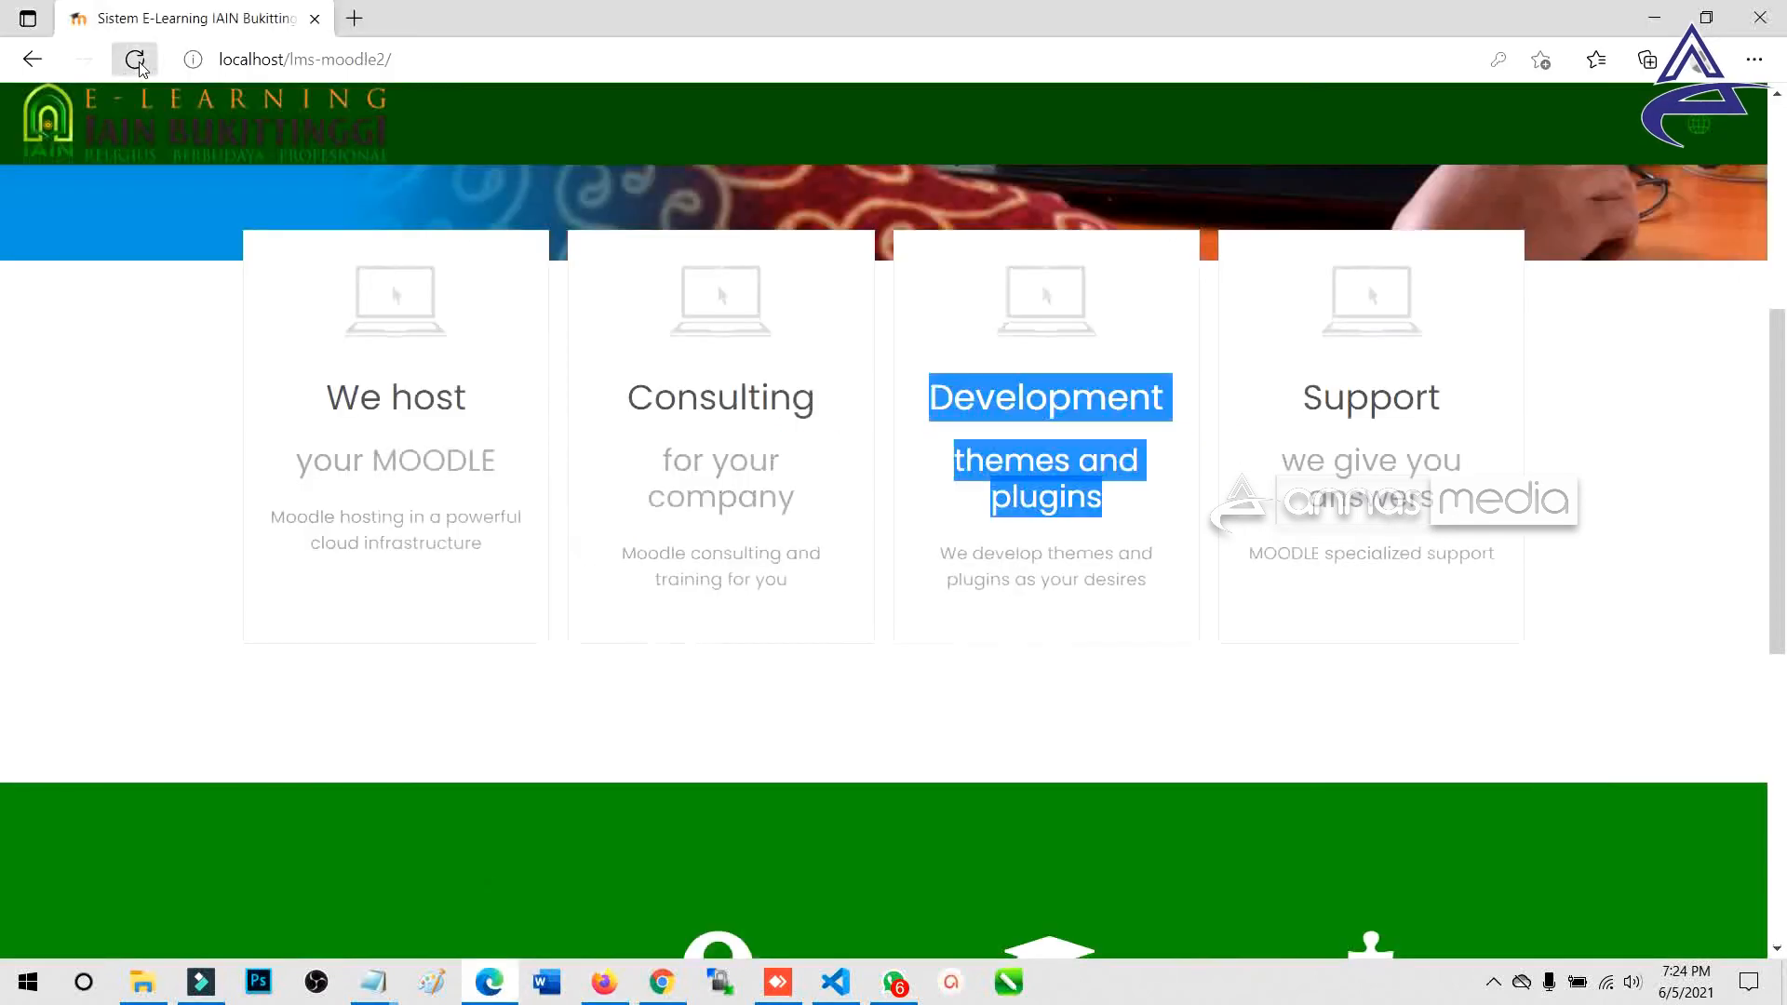
click(135, 60)
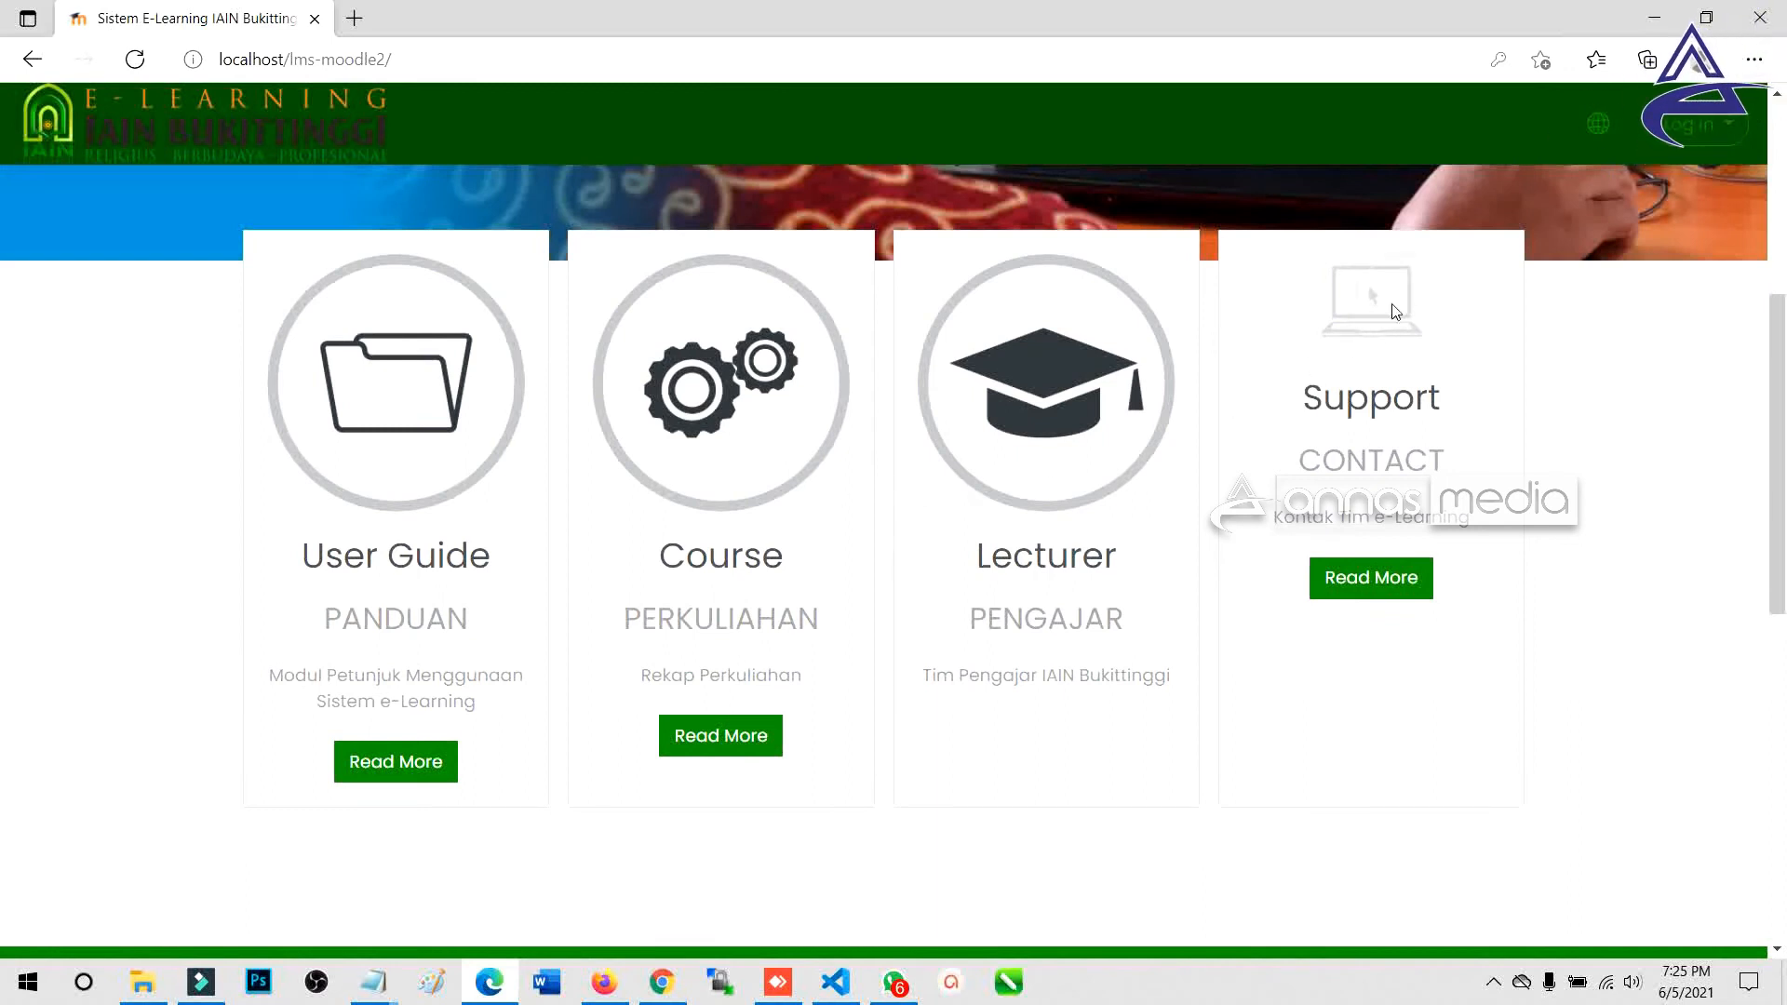
After reviewing the four marketing boxes, switch back to the Firefox Moove settings window.
key(alt+Tab)
scroll(670, 658, down, 20)
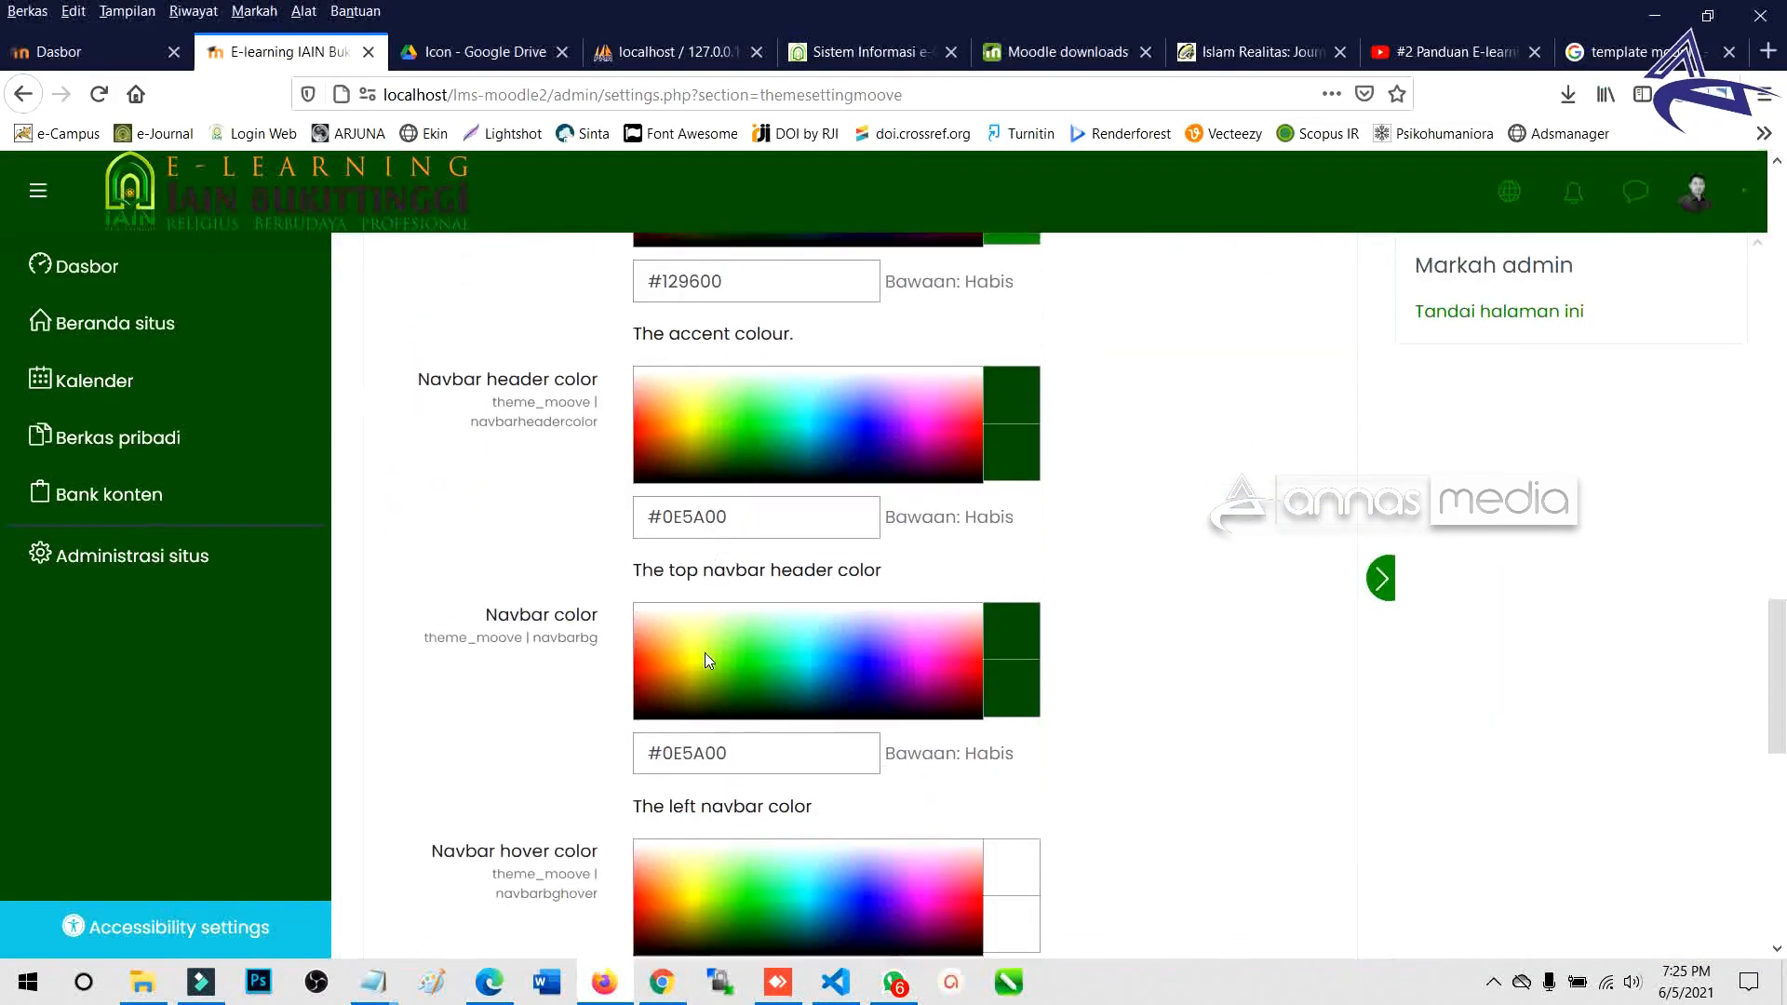
scroll(712, 654, up, 15)
On the Frontpage tab, upload Icon-3.png as the Marketing4 icon.
scroll(712, 655, up, 5)
click(684, 372)
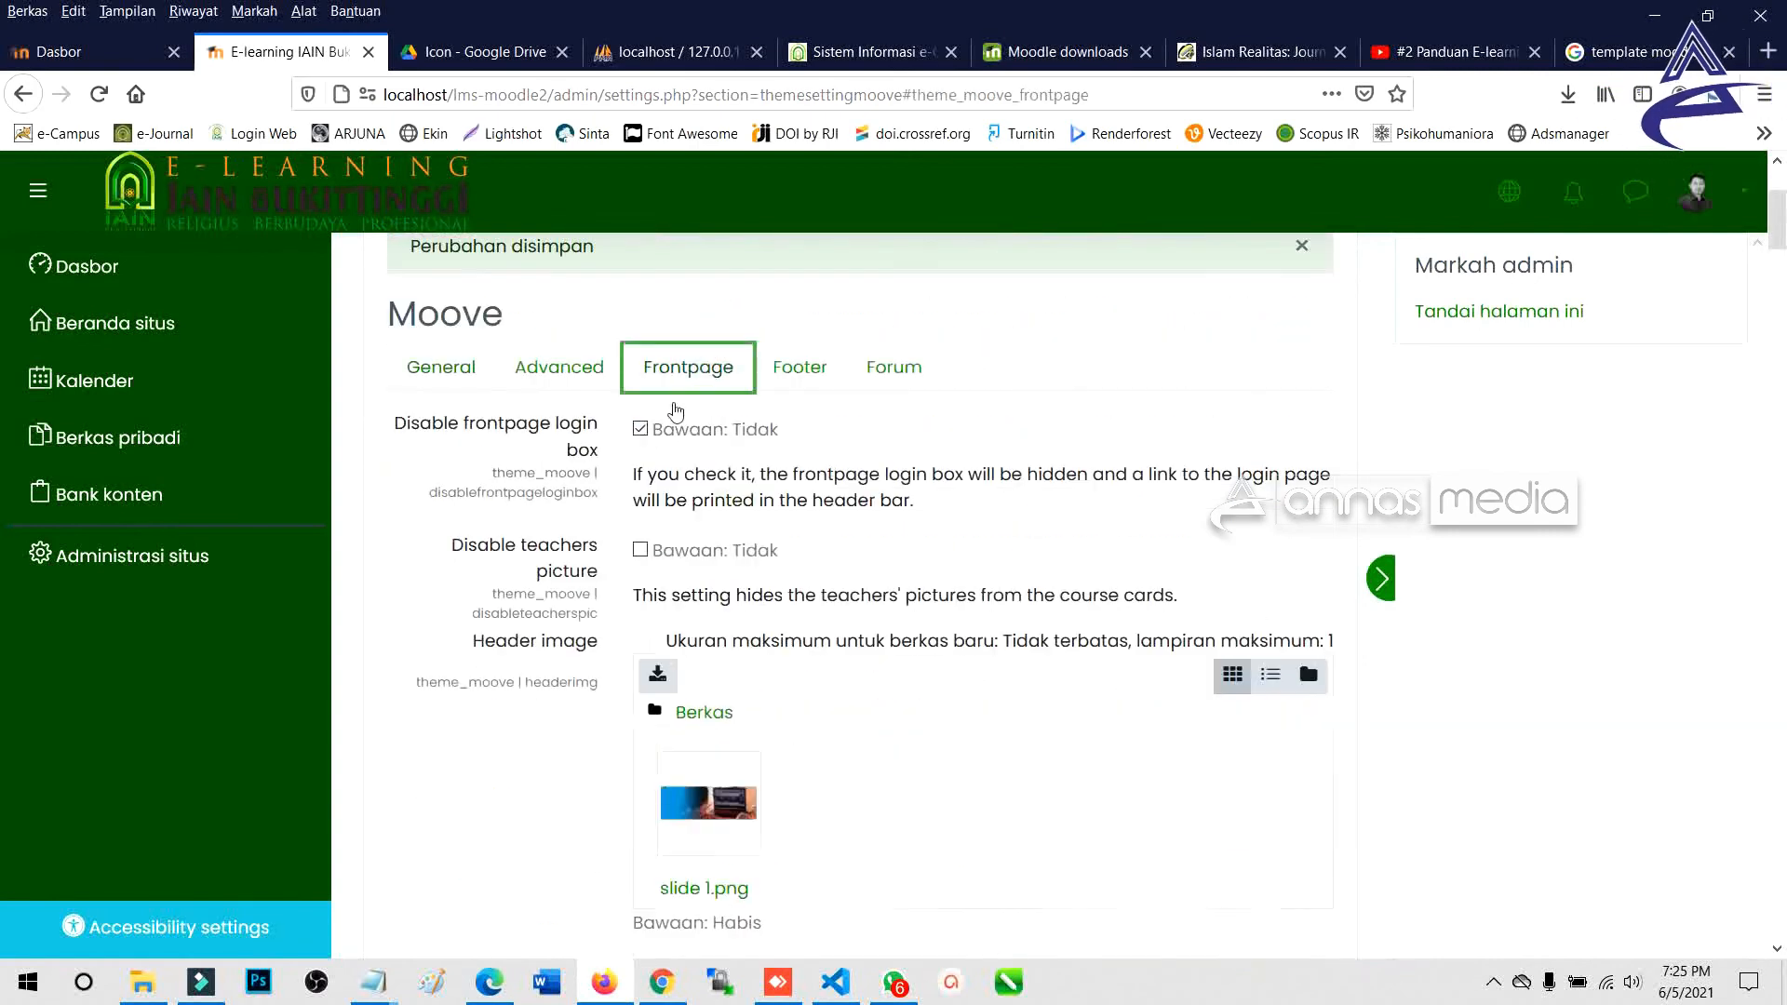
scroll(736, 606, down, 15)
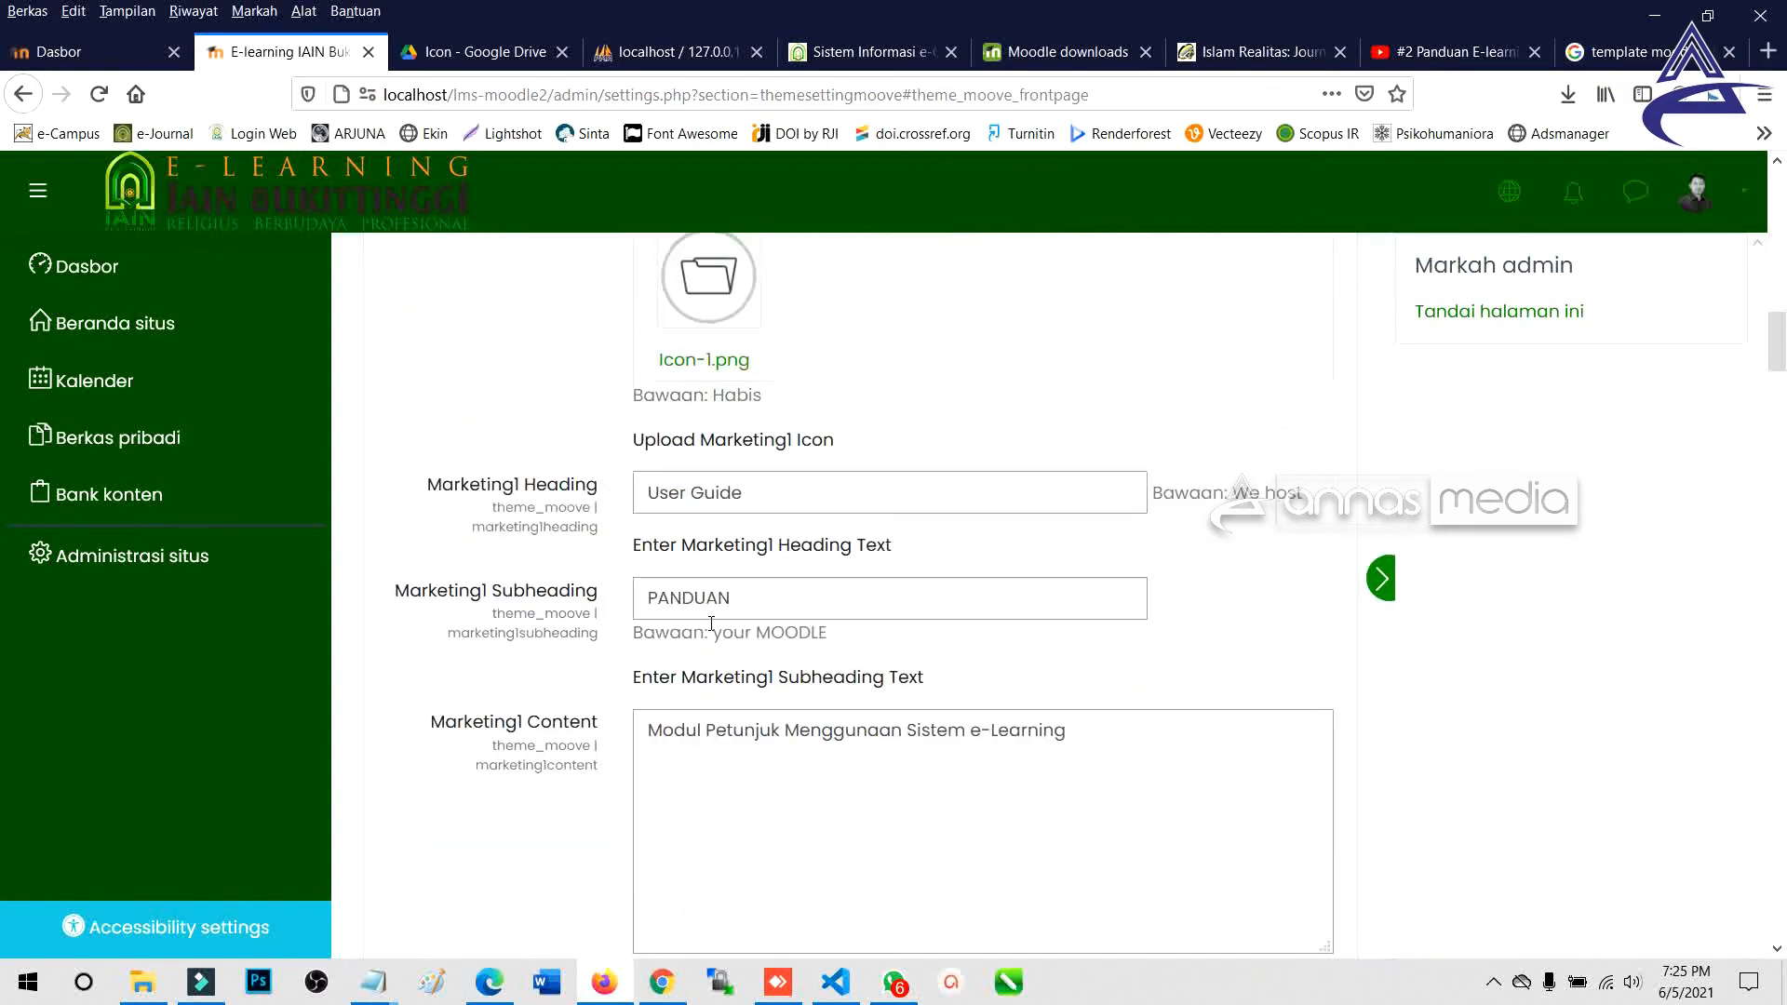
scroll(713, 632, down, 6)
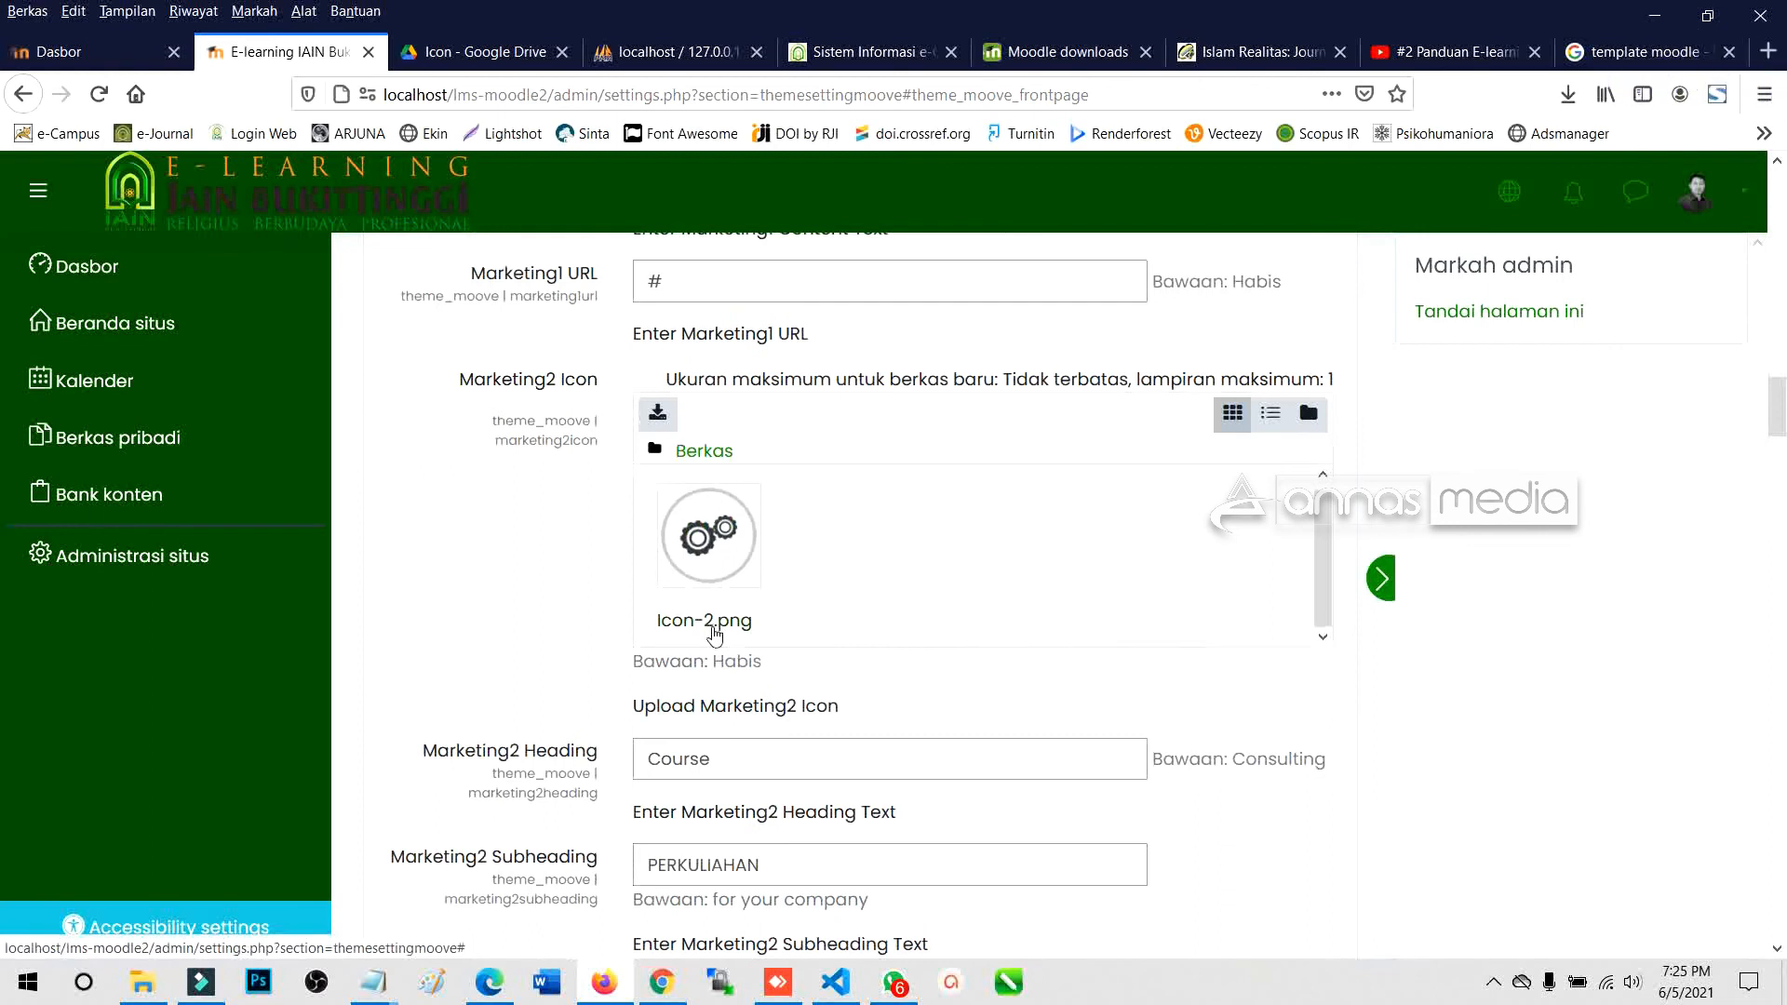
scroll(721, 642, down, 3)
scroll(823, 658, down, 8)
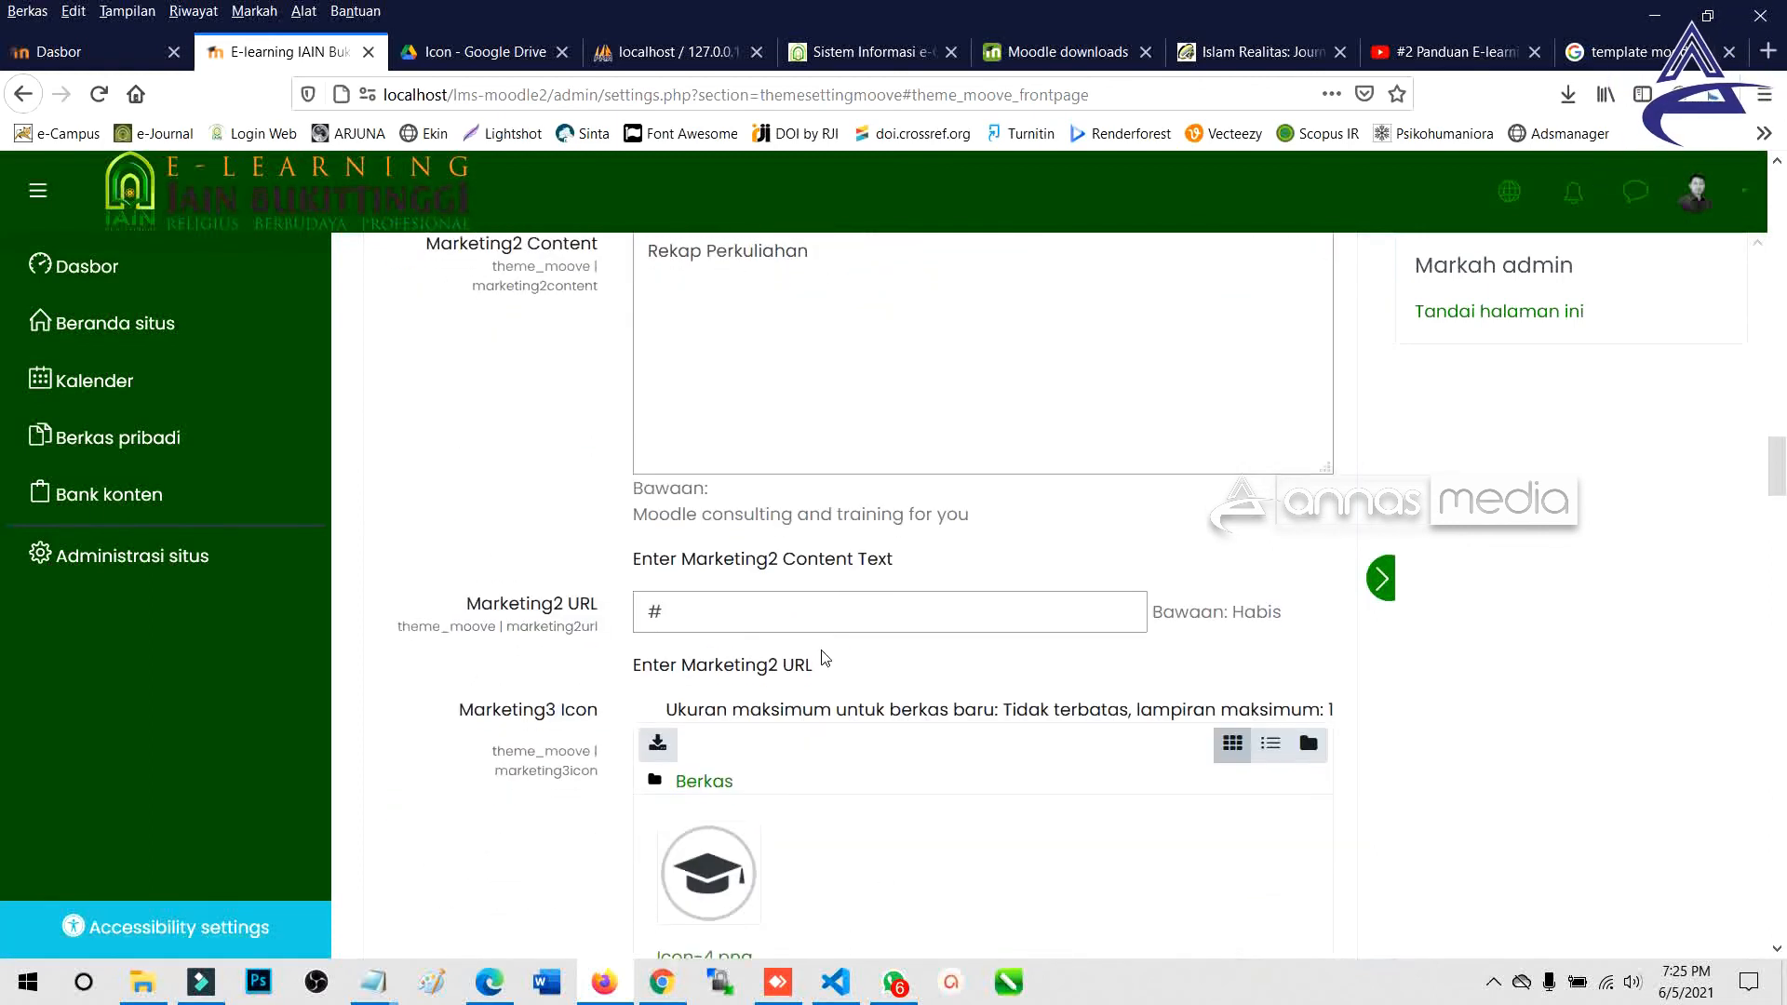
scroll(823, 658, down, 5)
scroll(823, 651, down, 5)
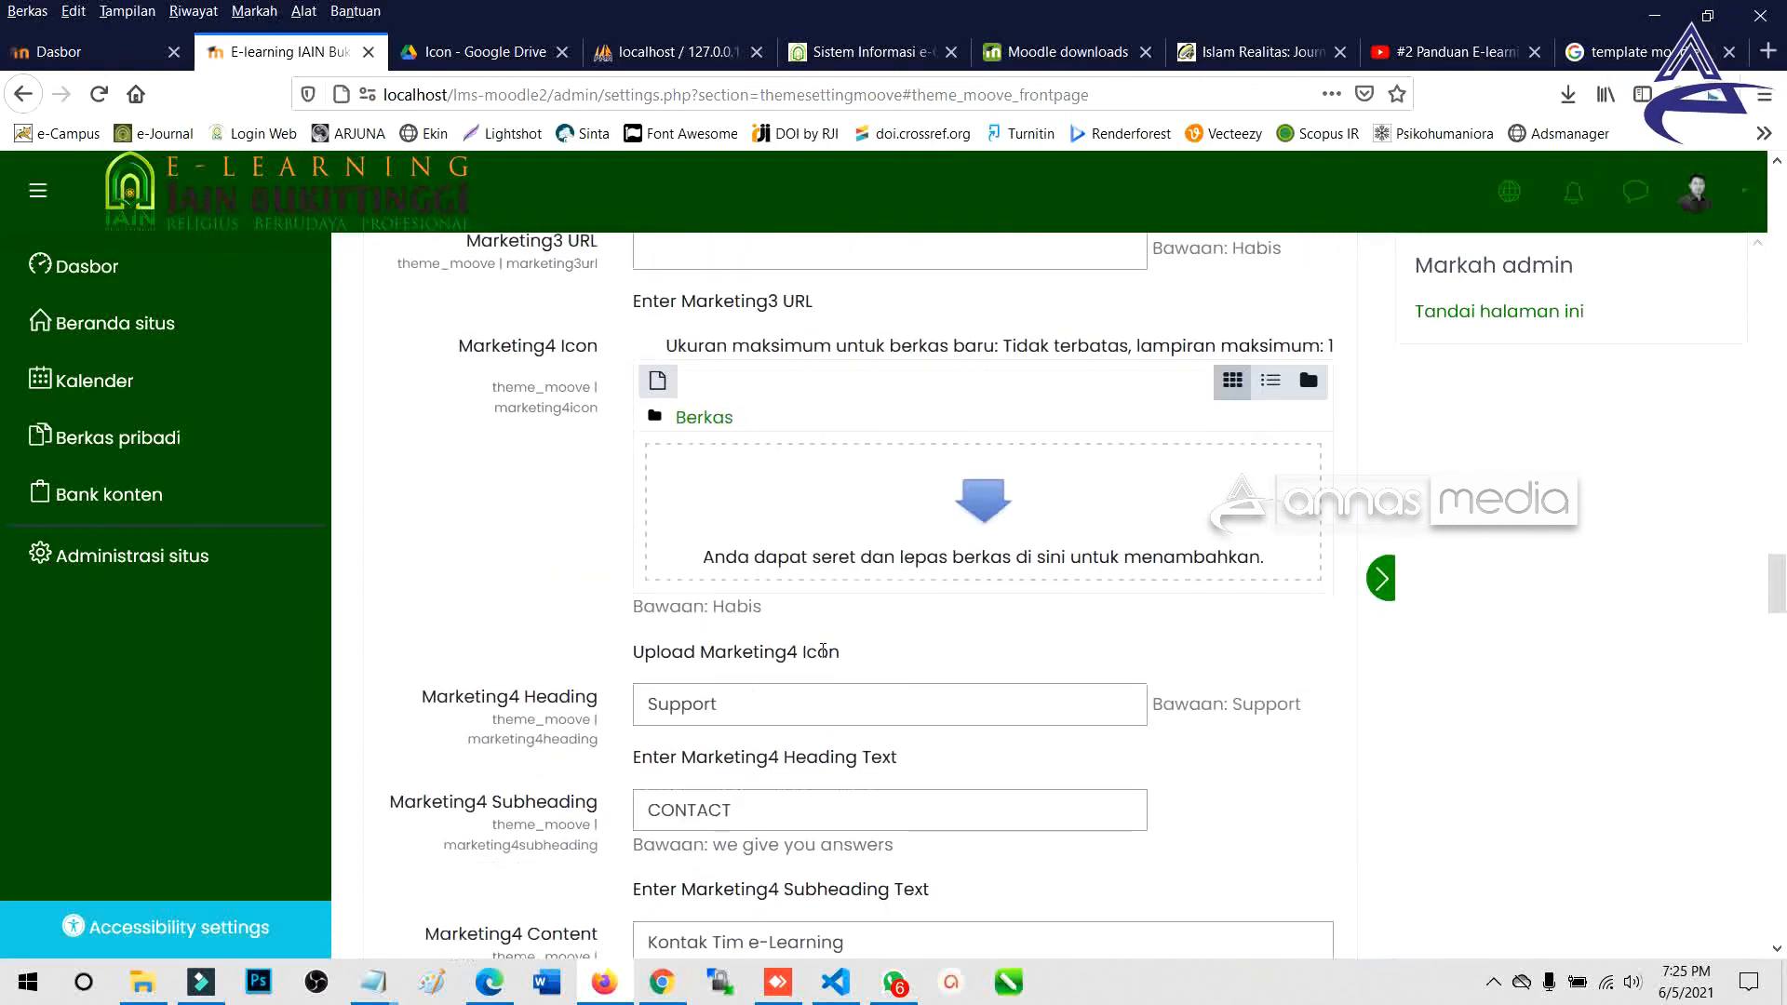
click(953, 486)
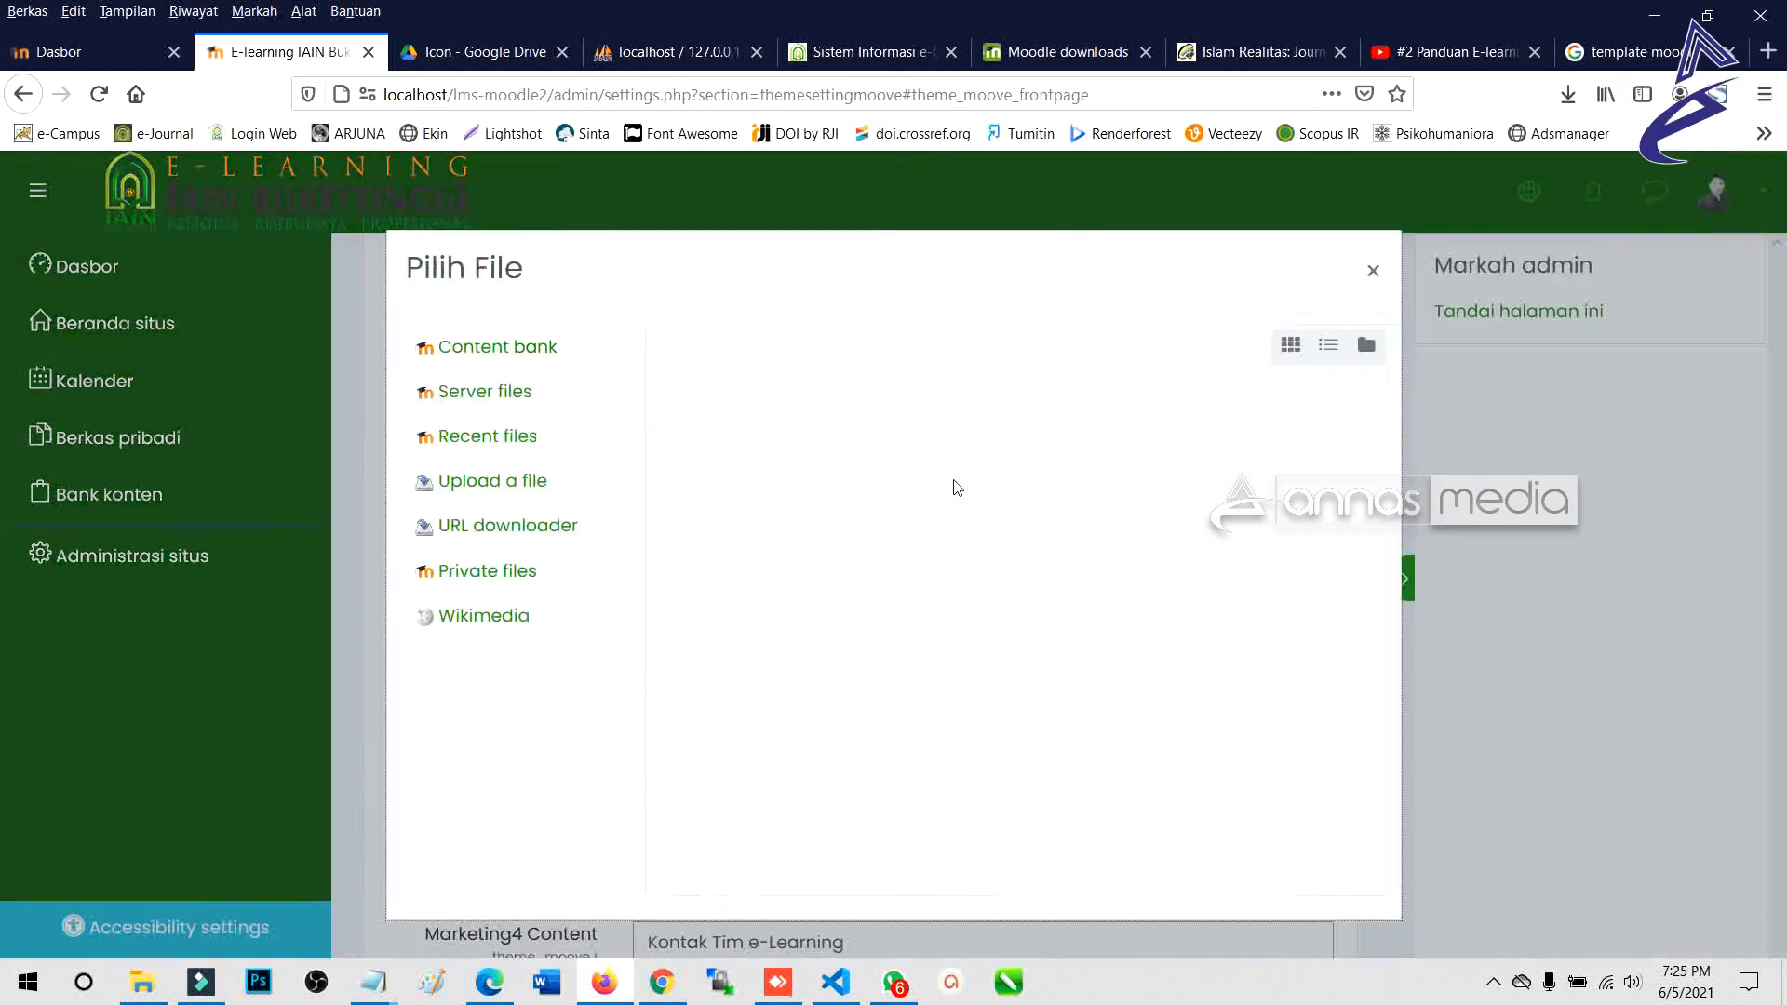
click(729, 468)
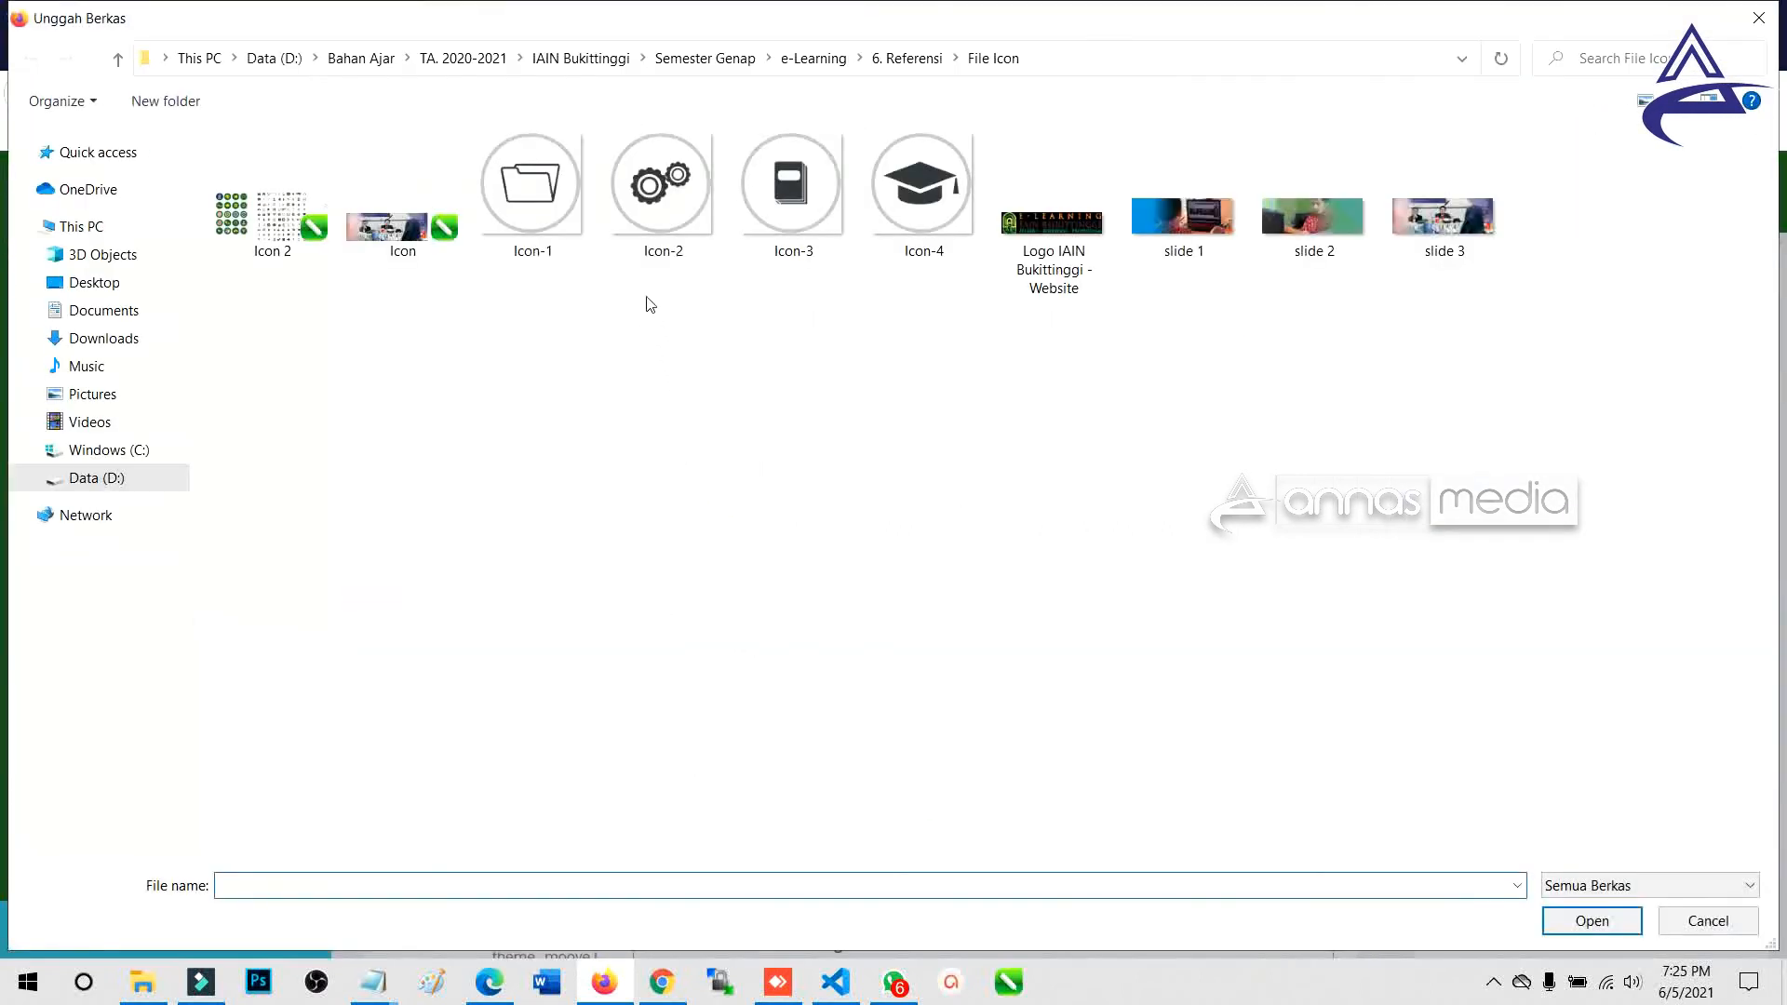
double_click(752, 216)
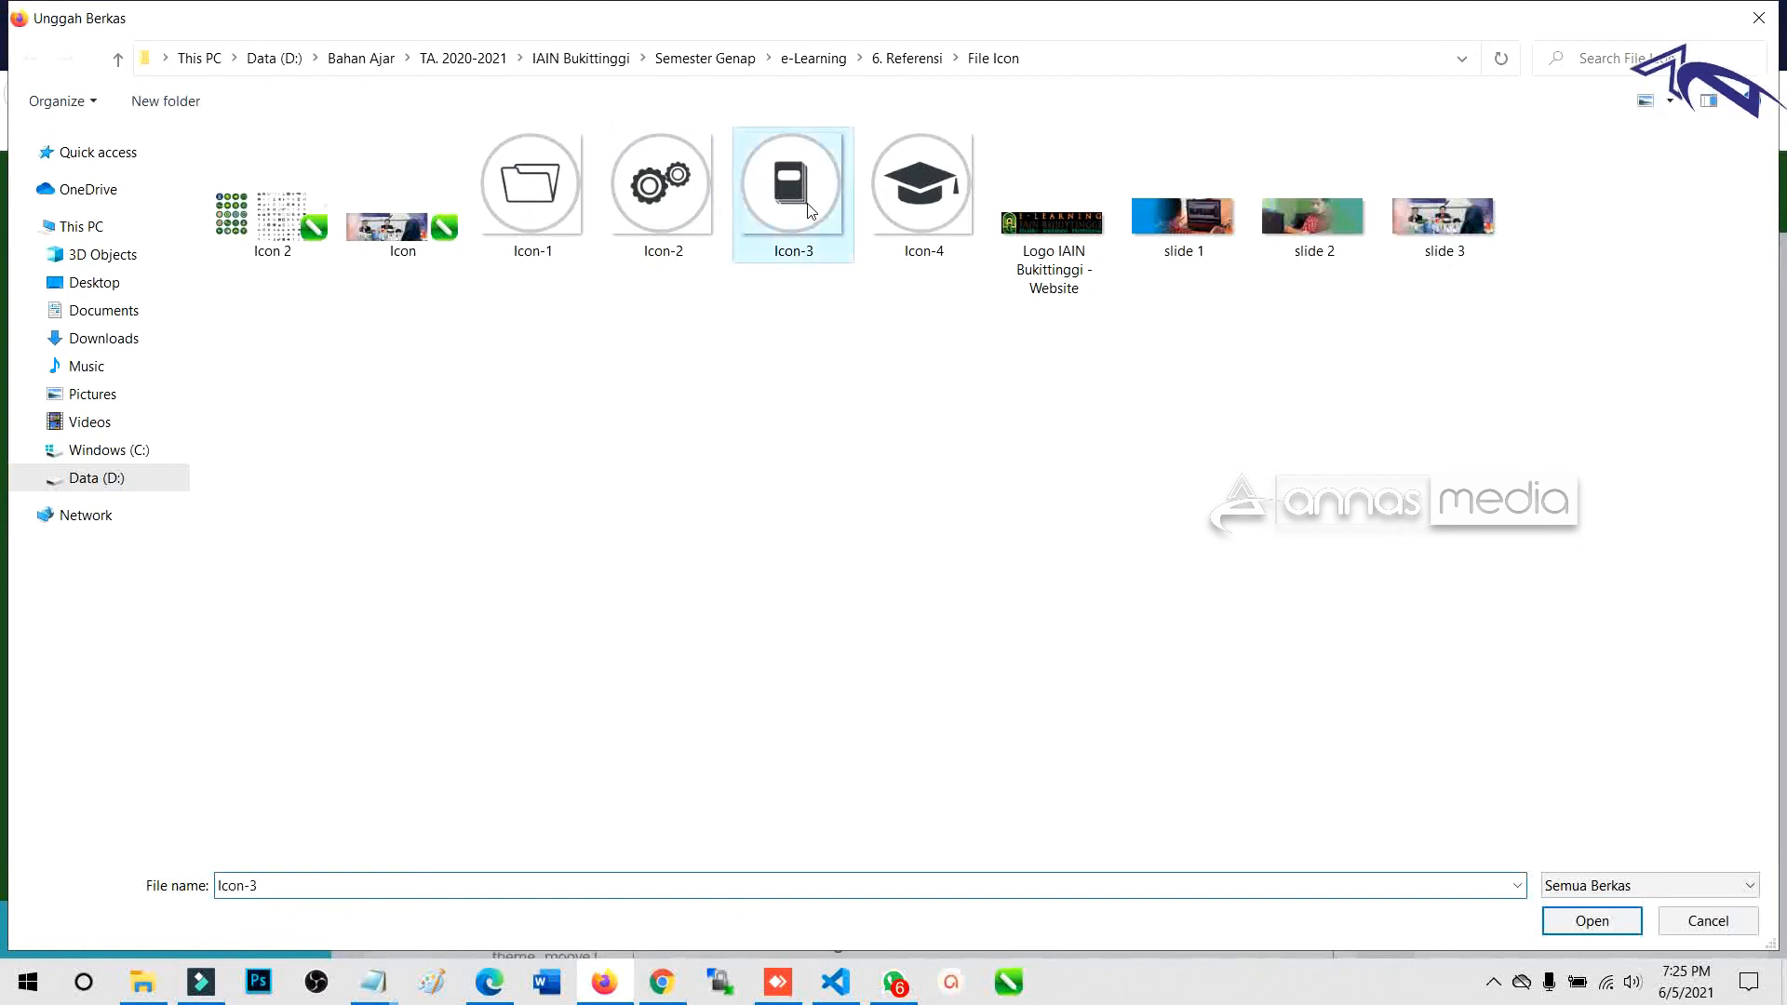
click(1028, 840)
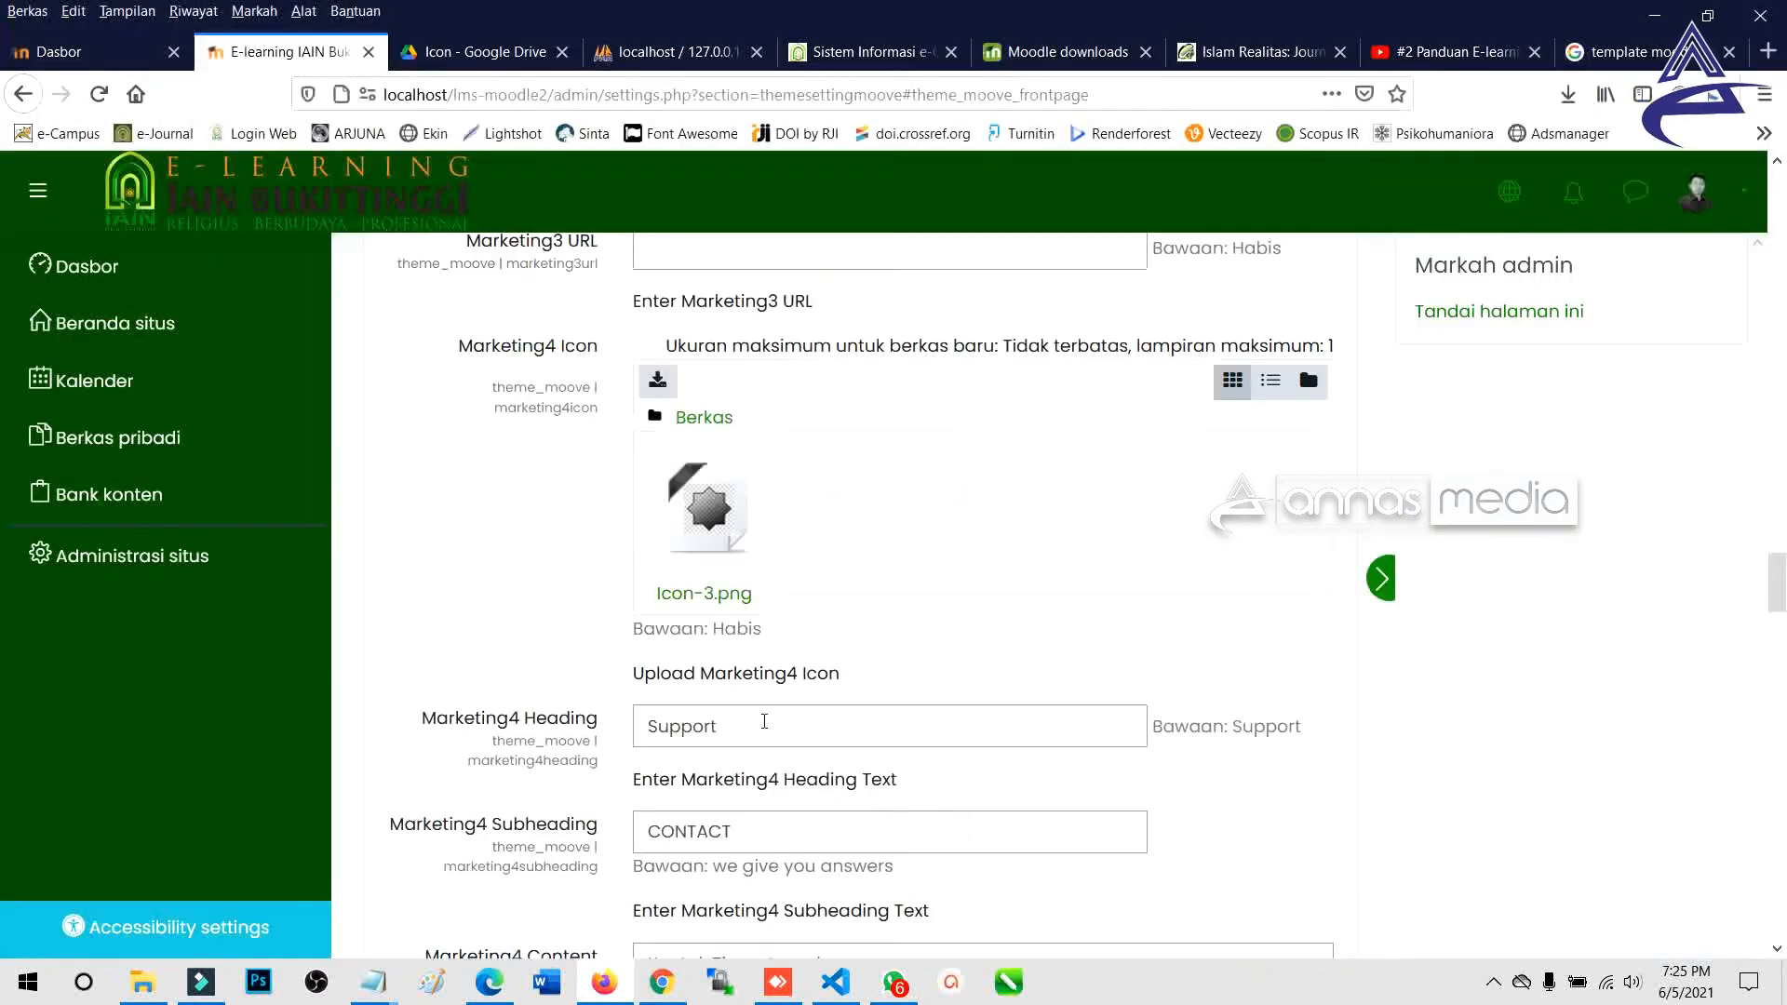
Save the frontpage settings with the new Marketing4 icon.
drag(1784, 549, 1783, 886)
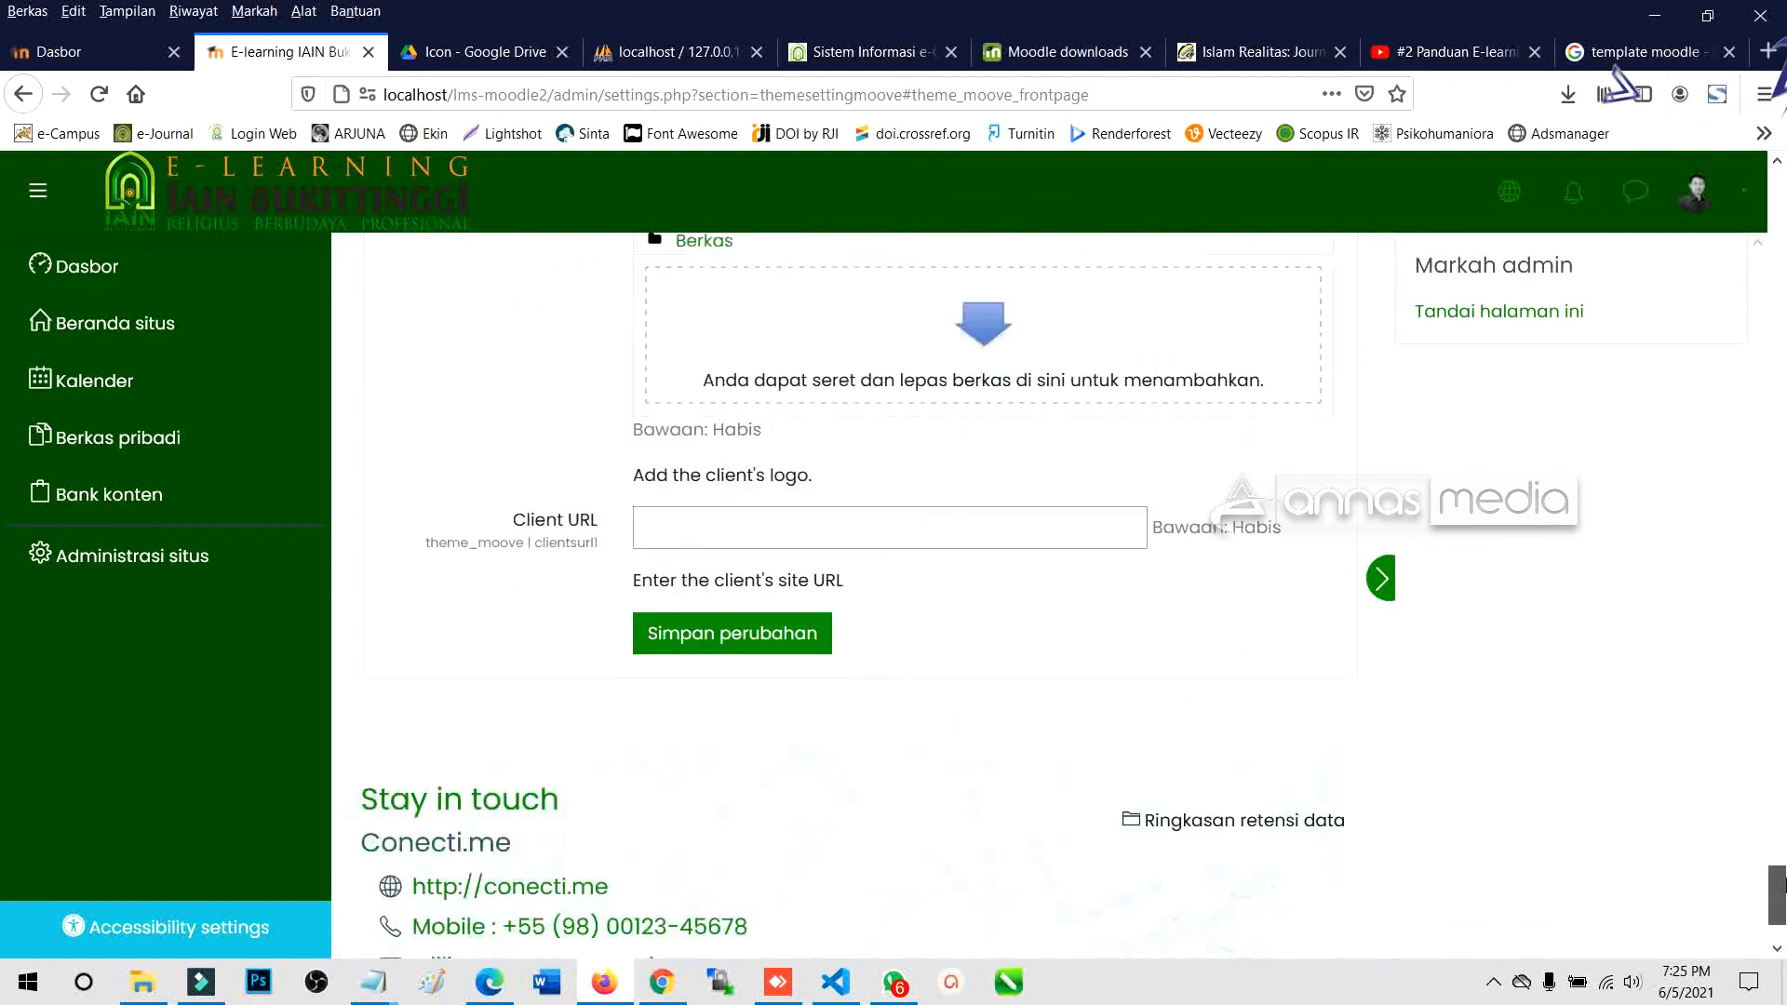
click(821, 647)
scroll(590, 631, down, 2)
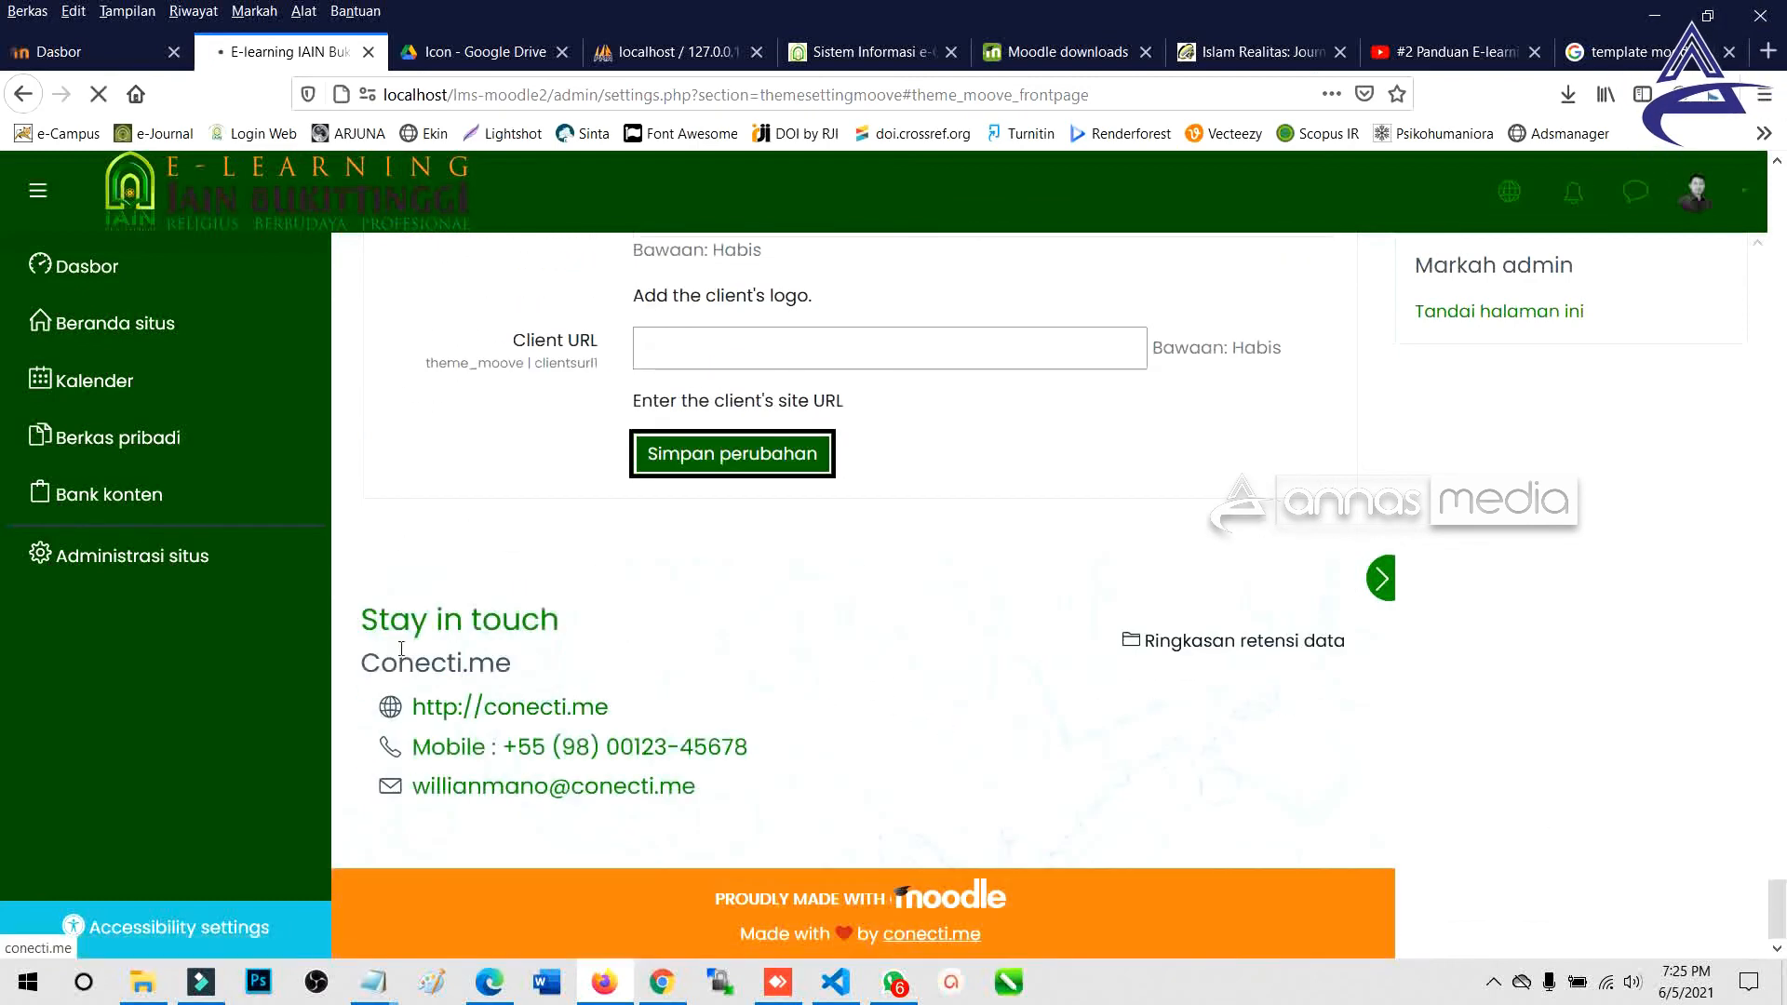
drag(361, 614, 726, 786)
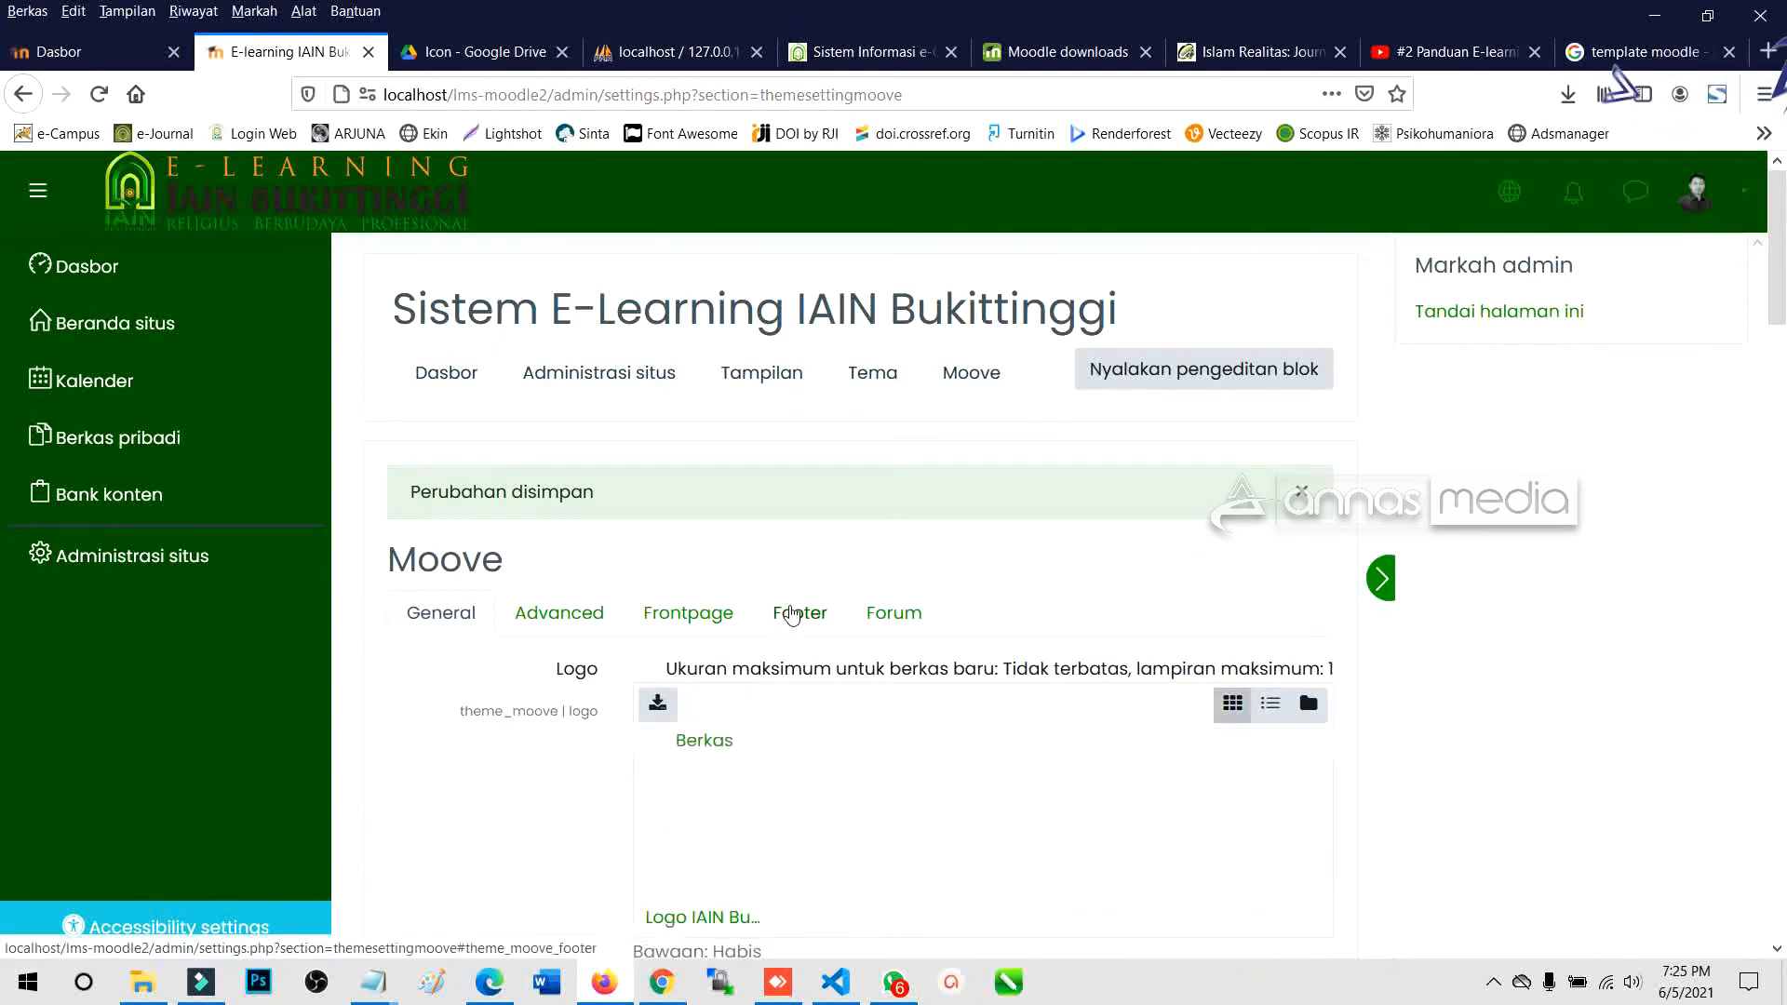
On the Footer tab, delete the existing Get In Touch Content text.
click(792, 614)
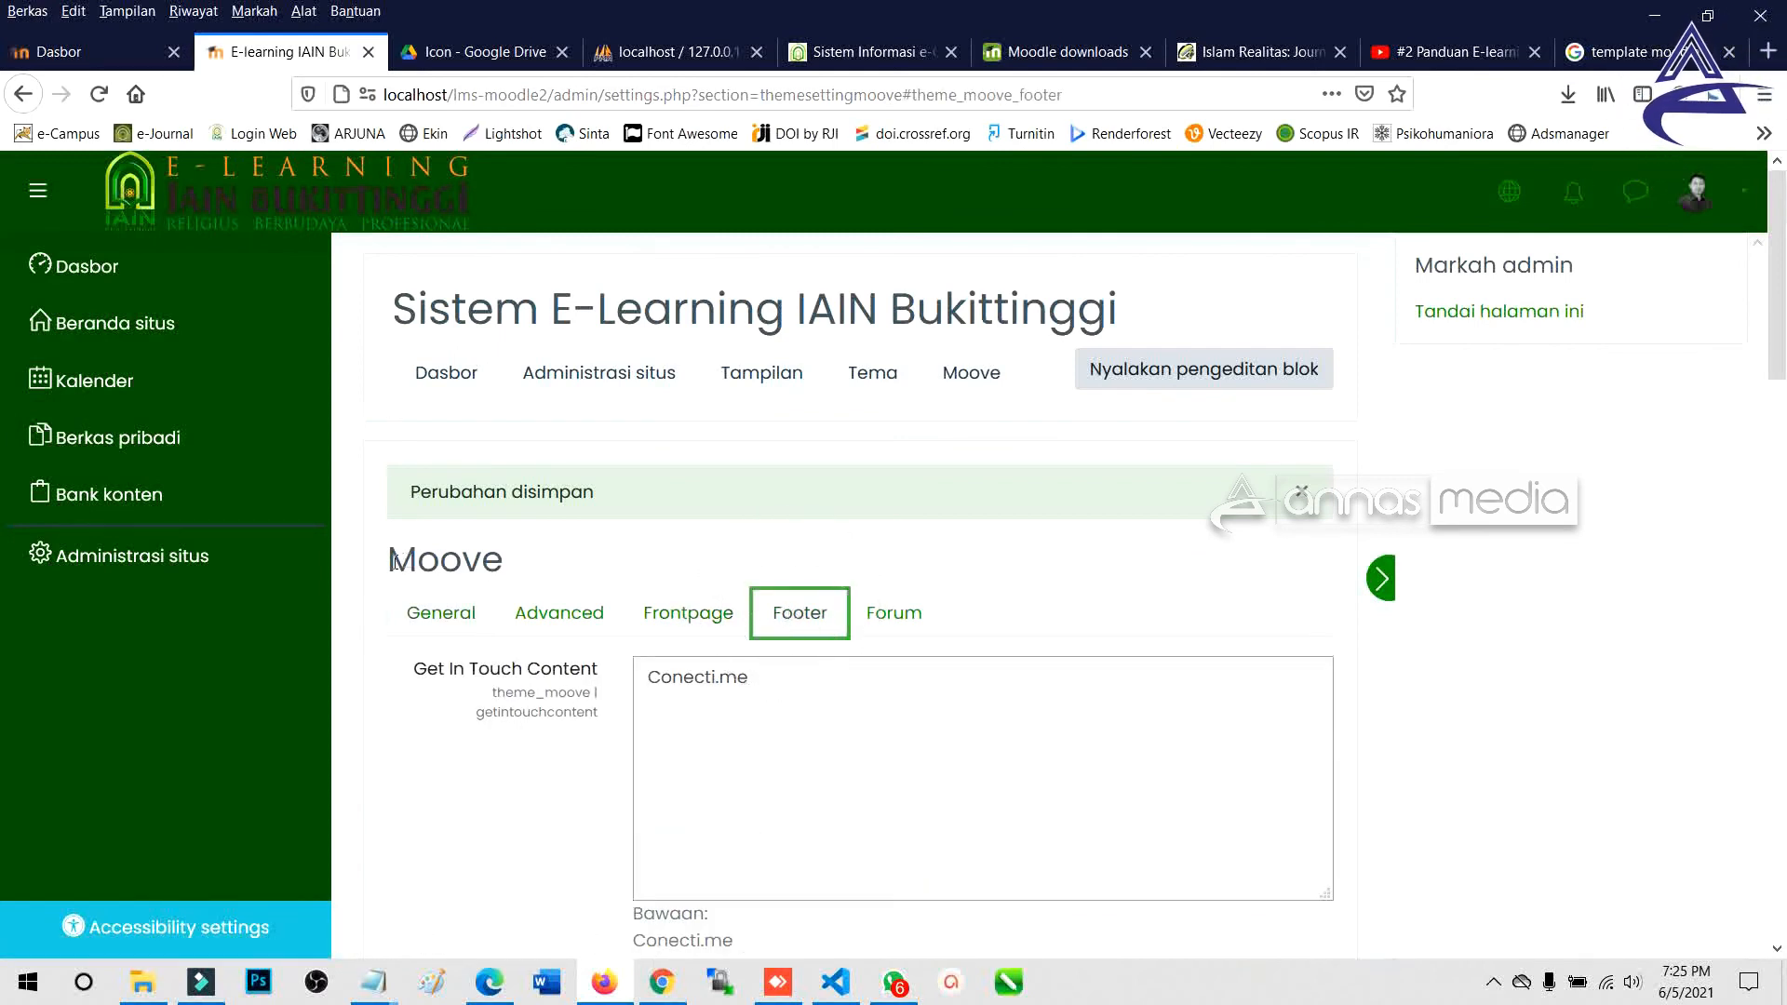
drag(396, 562, 523, 567)
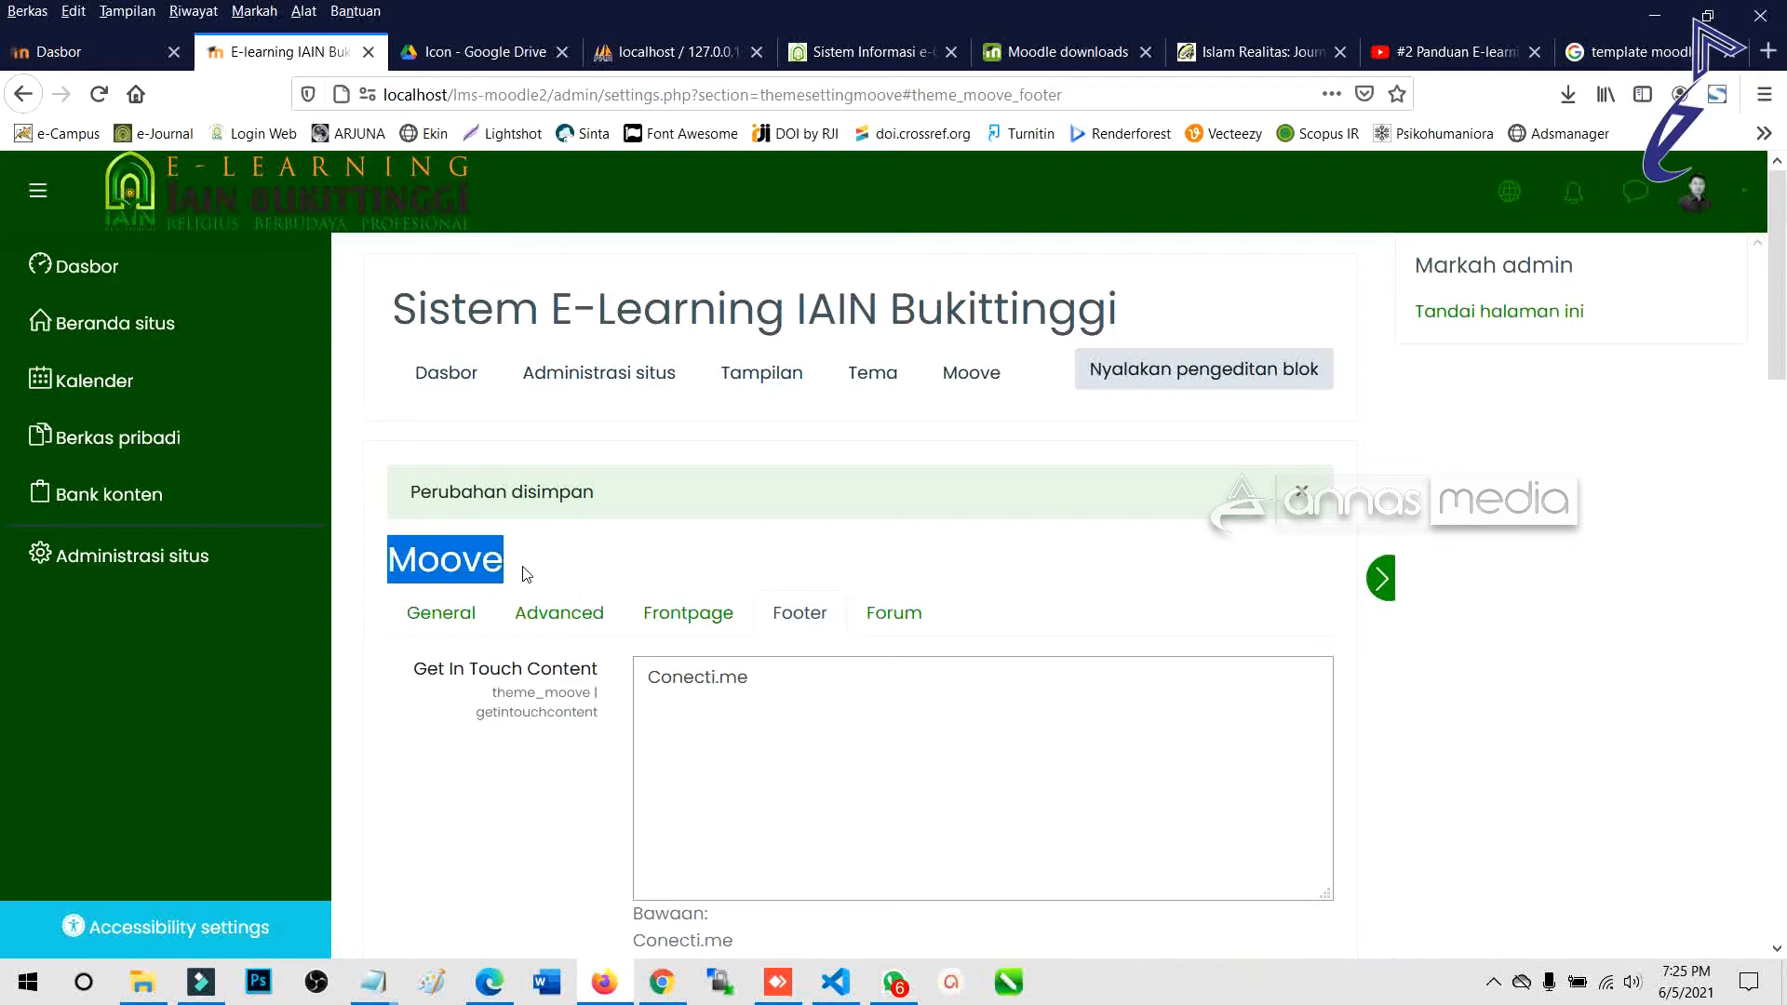
click(812, 610)
scroll(813, 611, down, 3)
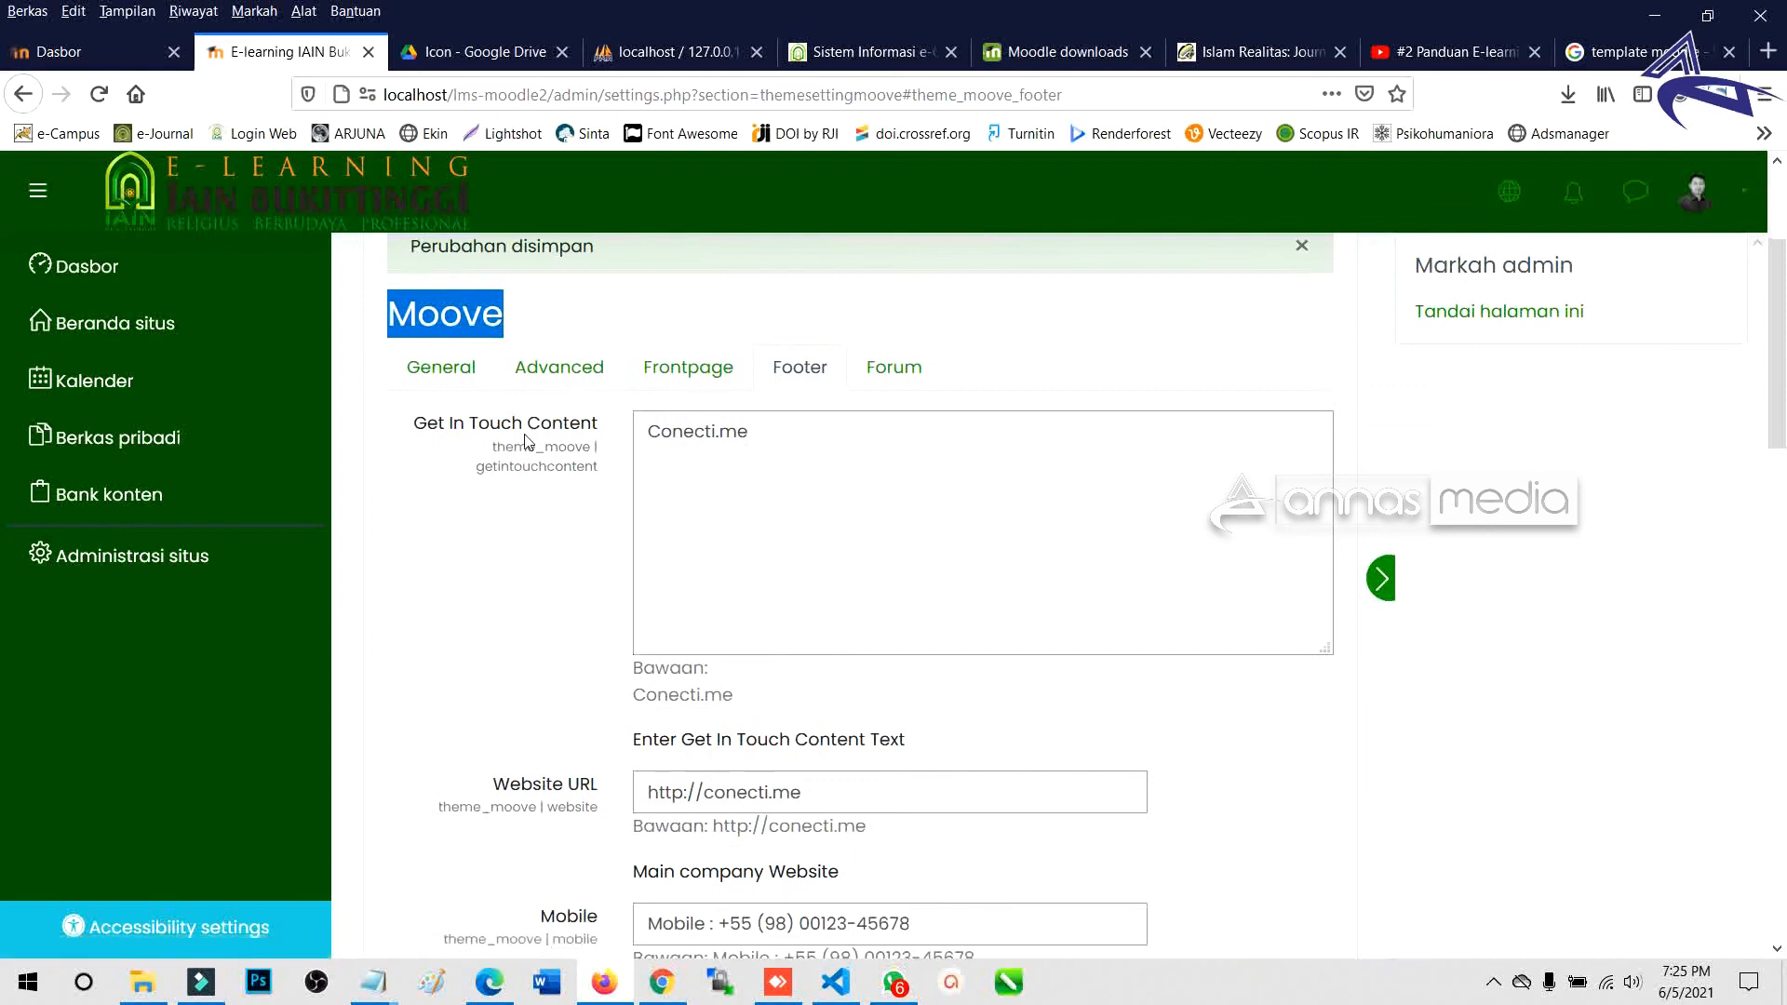
drag(414, 438, 561, 447)
key(BackSpace)
Clear the Website URL, Mobile and E-Mail values.
scroll(745, 482, down, 3)
drag(811, 425, 533, 429)
key(BackSpace)
drag(888, 546, 572, 555)
key(BackSpace)
drag(883, 678, 614, 689)
key(BackSpace)
Save the emptied footer settings and reopen the Footer tab.
scroll(807, 617, down, 10)
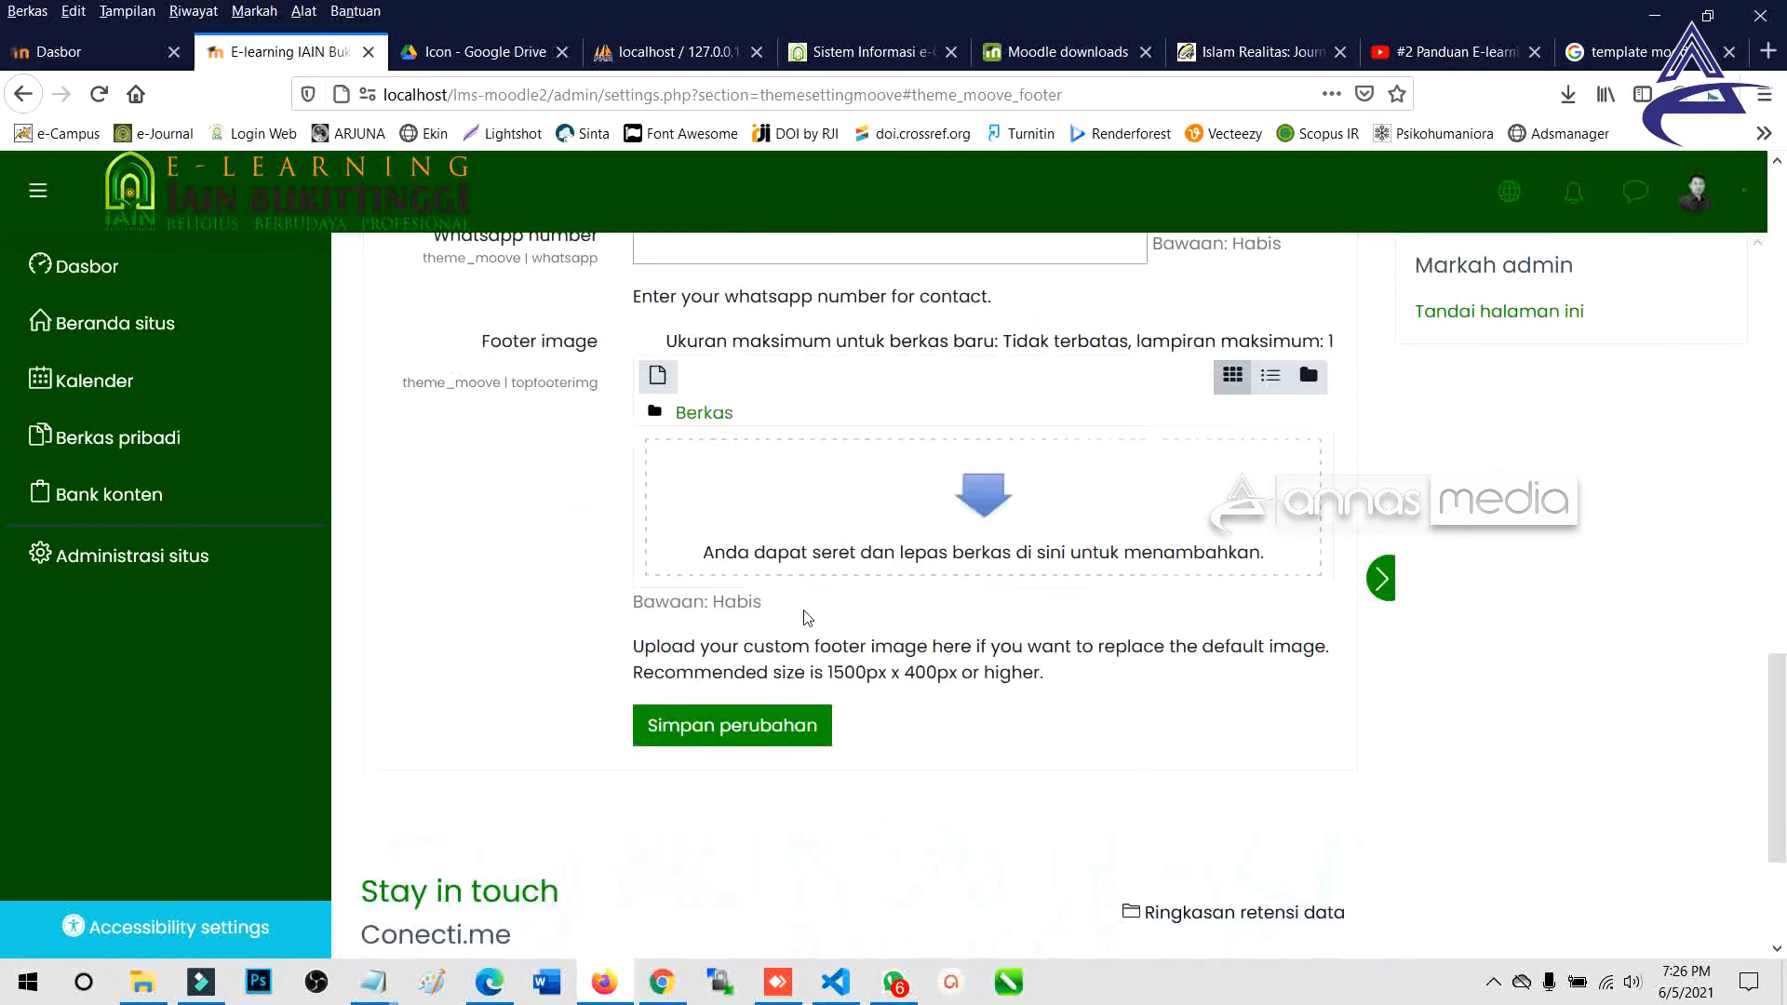
click(732, 735)
scroll(559, 763, down, 3)
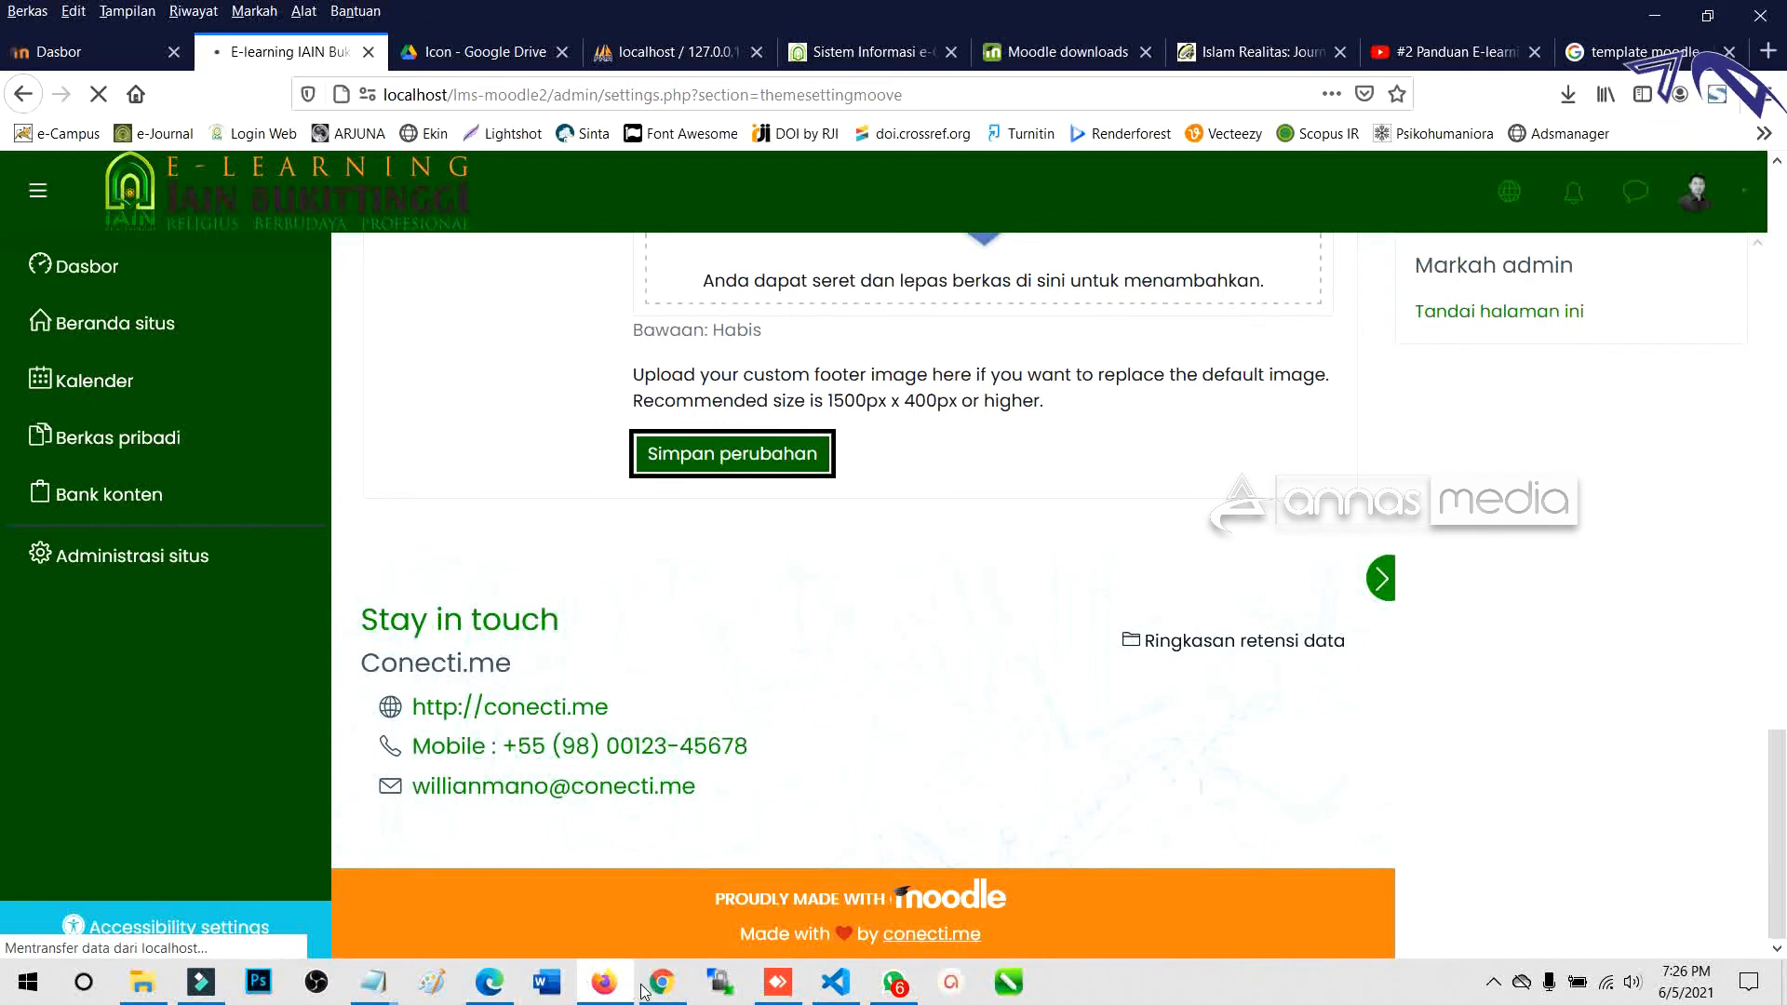
scroll(643, 700, down, 10)
scroll(643, 700, down, 10)
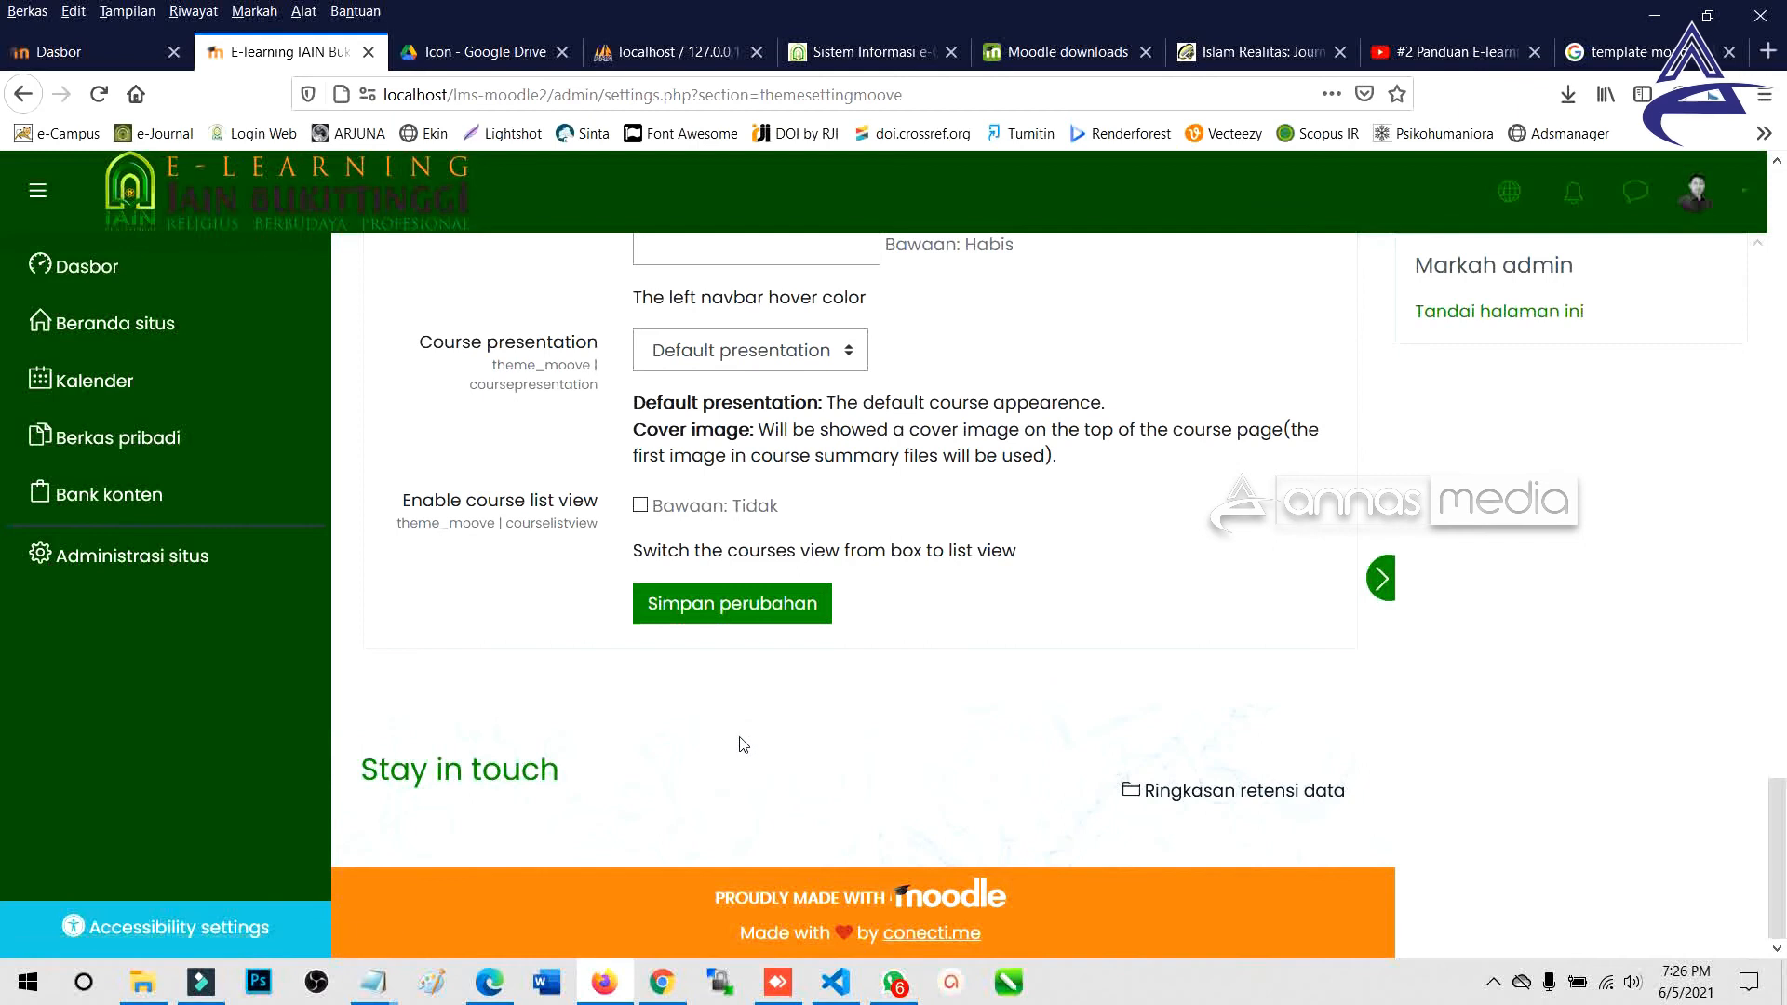
scroll(740, 743, up, 20)
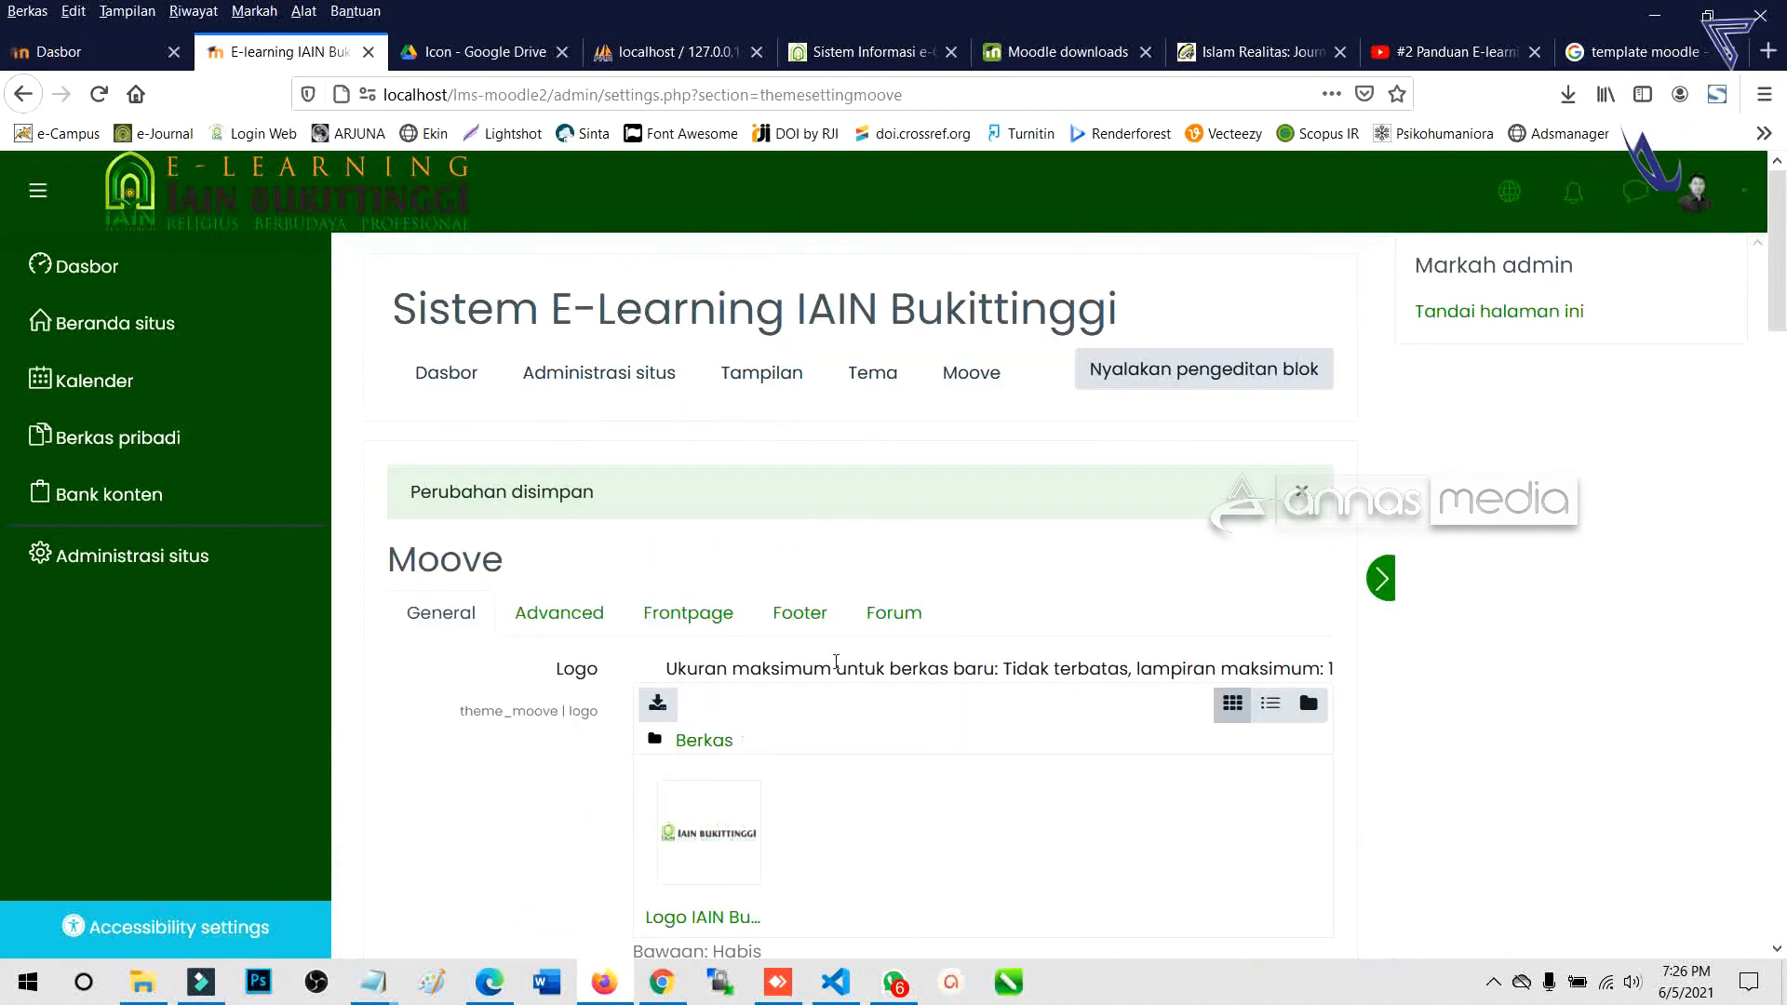
click(800, 613)
Replace the Get In Touch Content with 'IAIN Bukittinggi'.
scroll(726, 600, down, 5)
scroll(726, 600, up, 3)
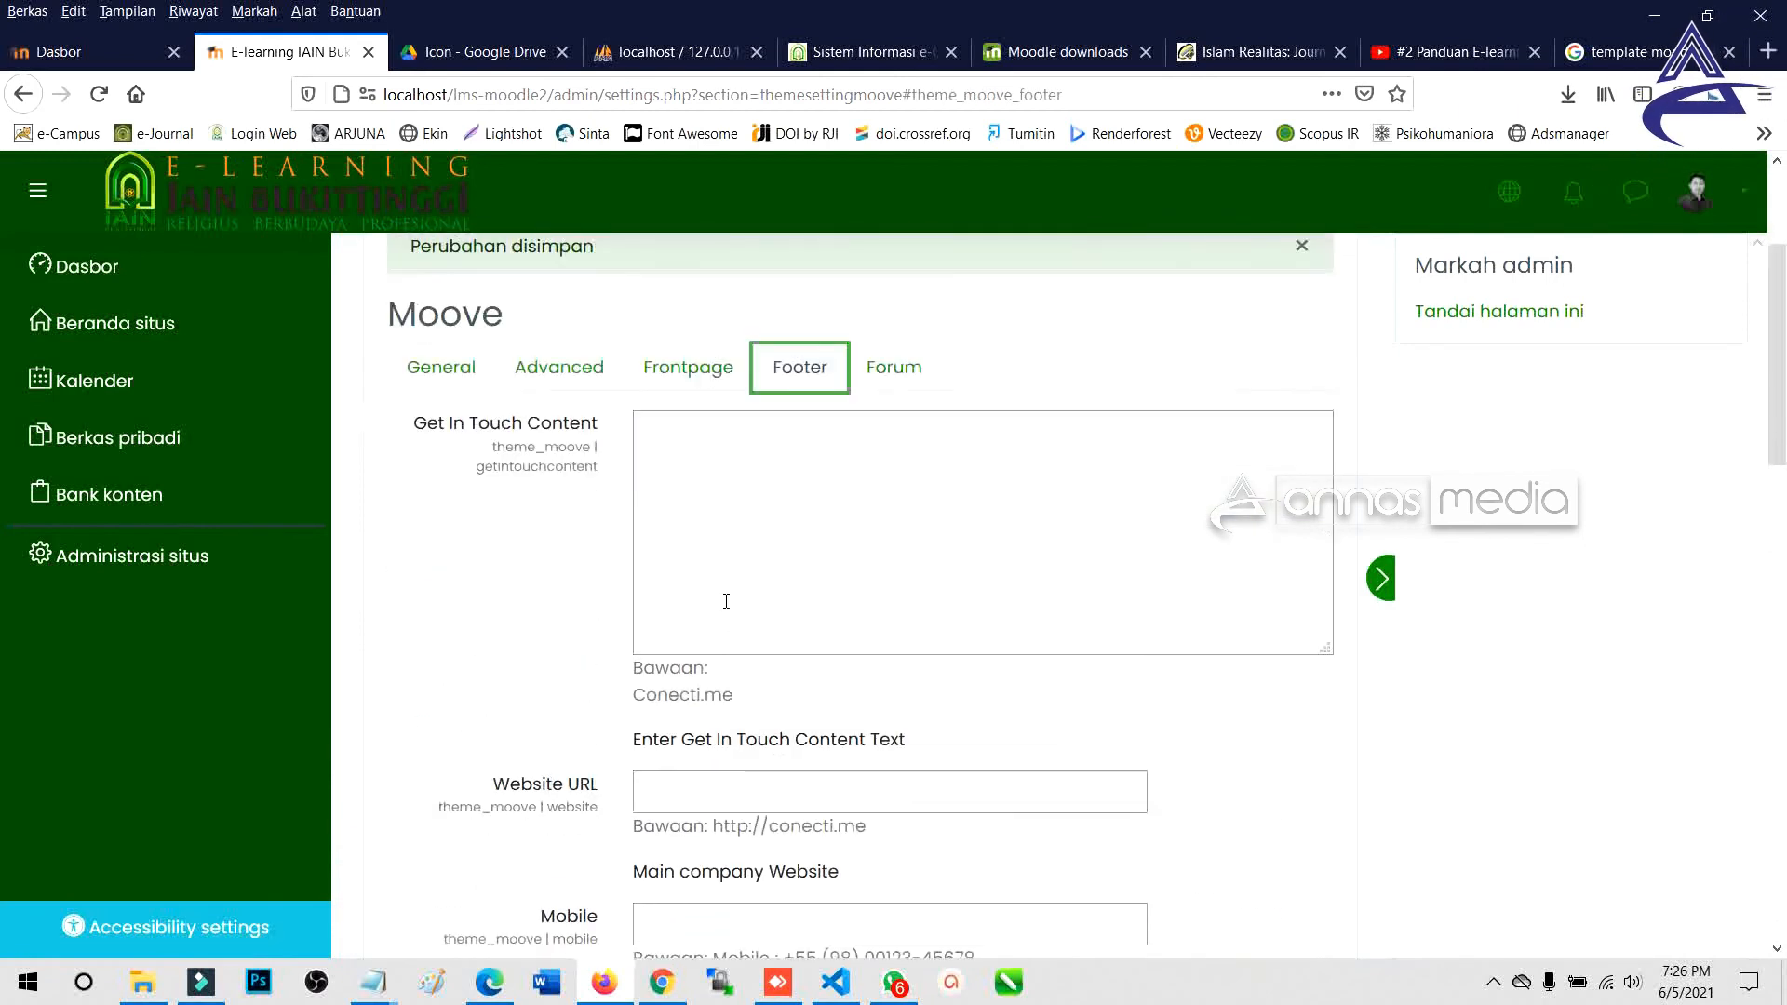
click(702, 448)
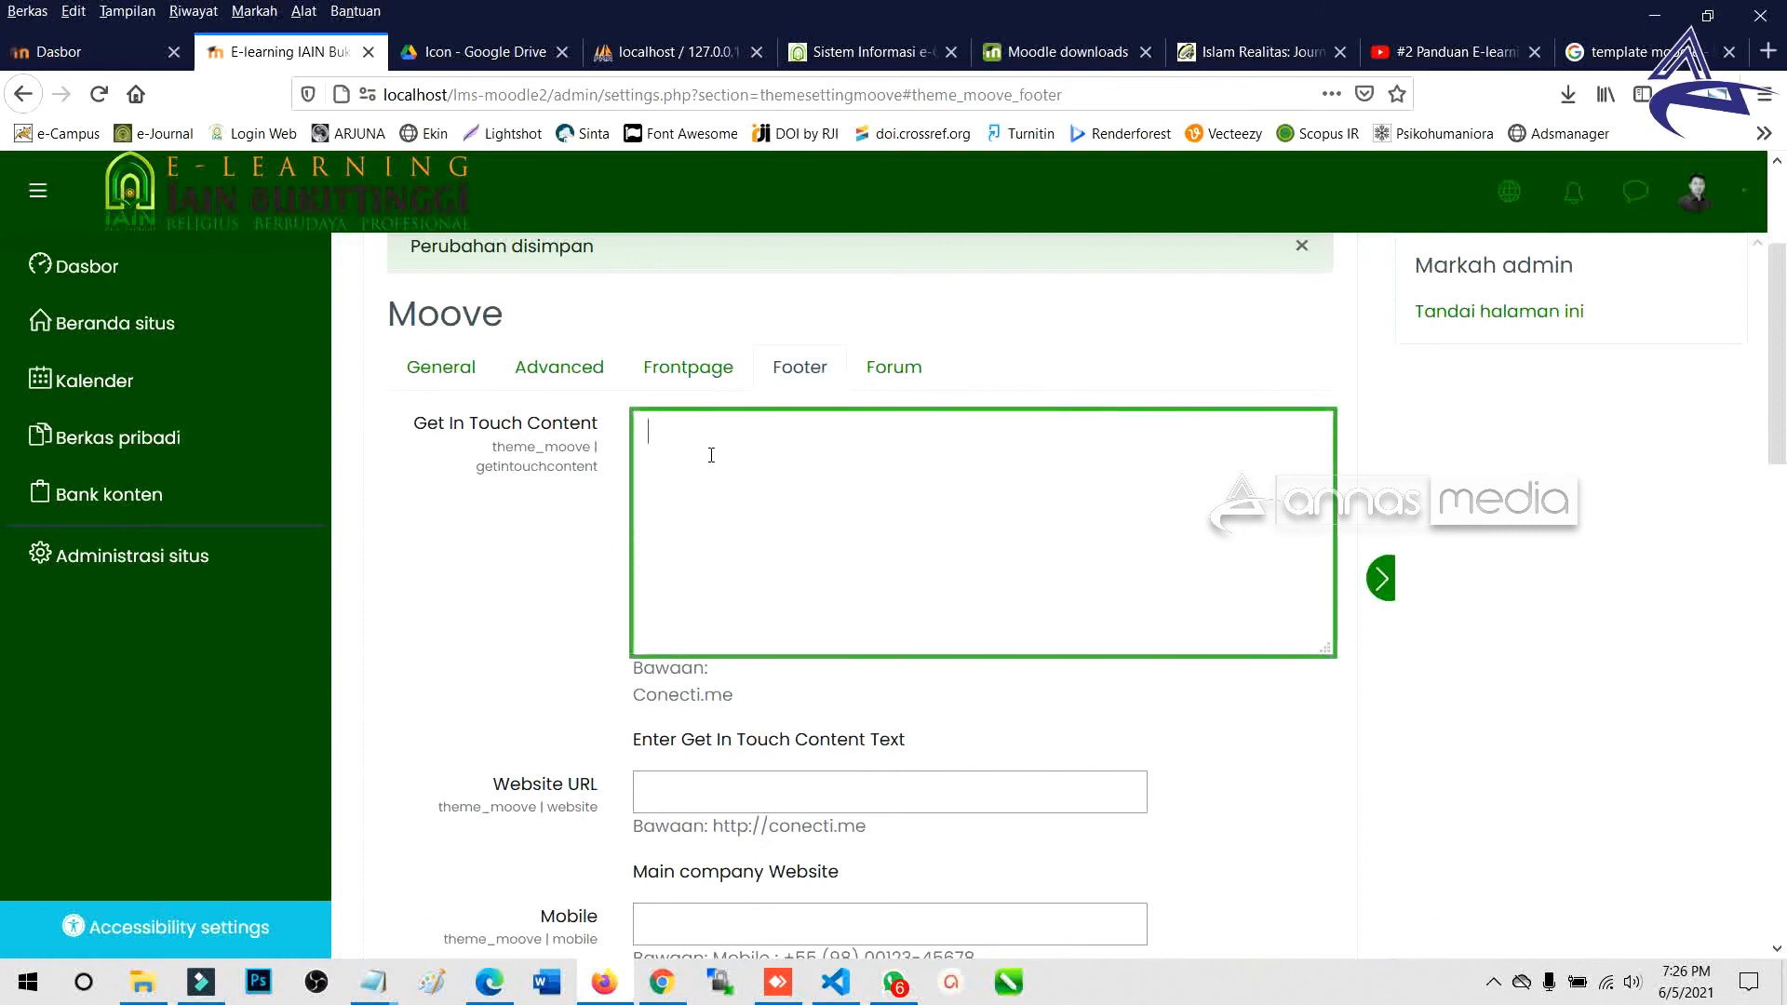
text(https:iain)
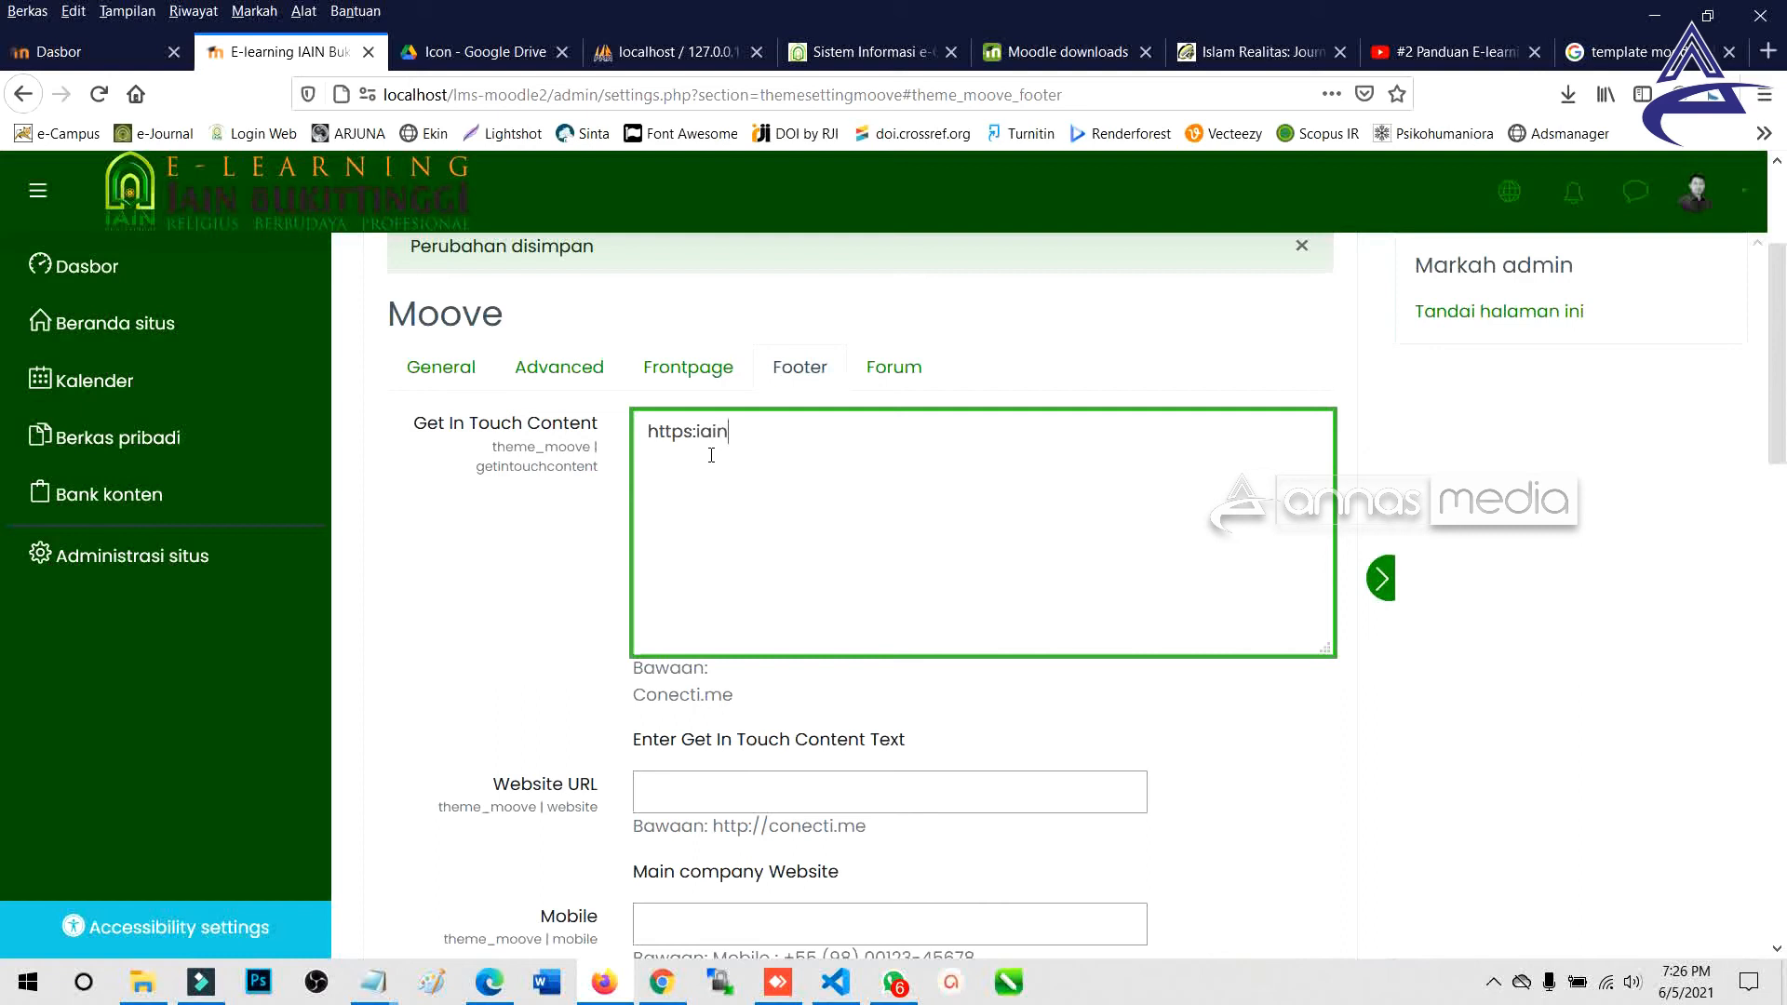
key(BackSpace)
key(BackSpace)
key(BackSpace)
key(ctrl+a)
text(IAIN Bukittinggi)
key(Tab)
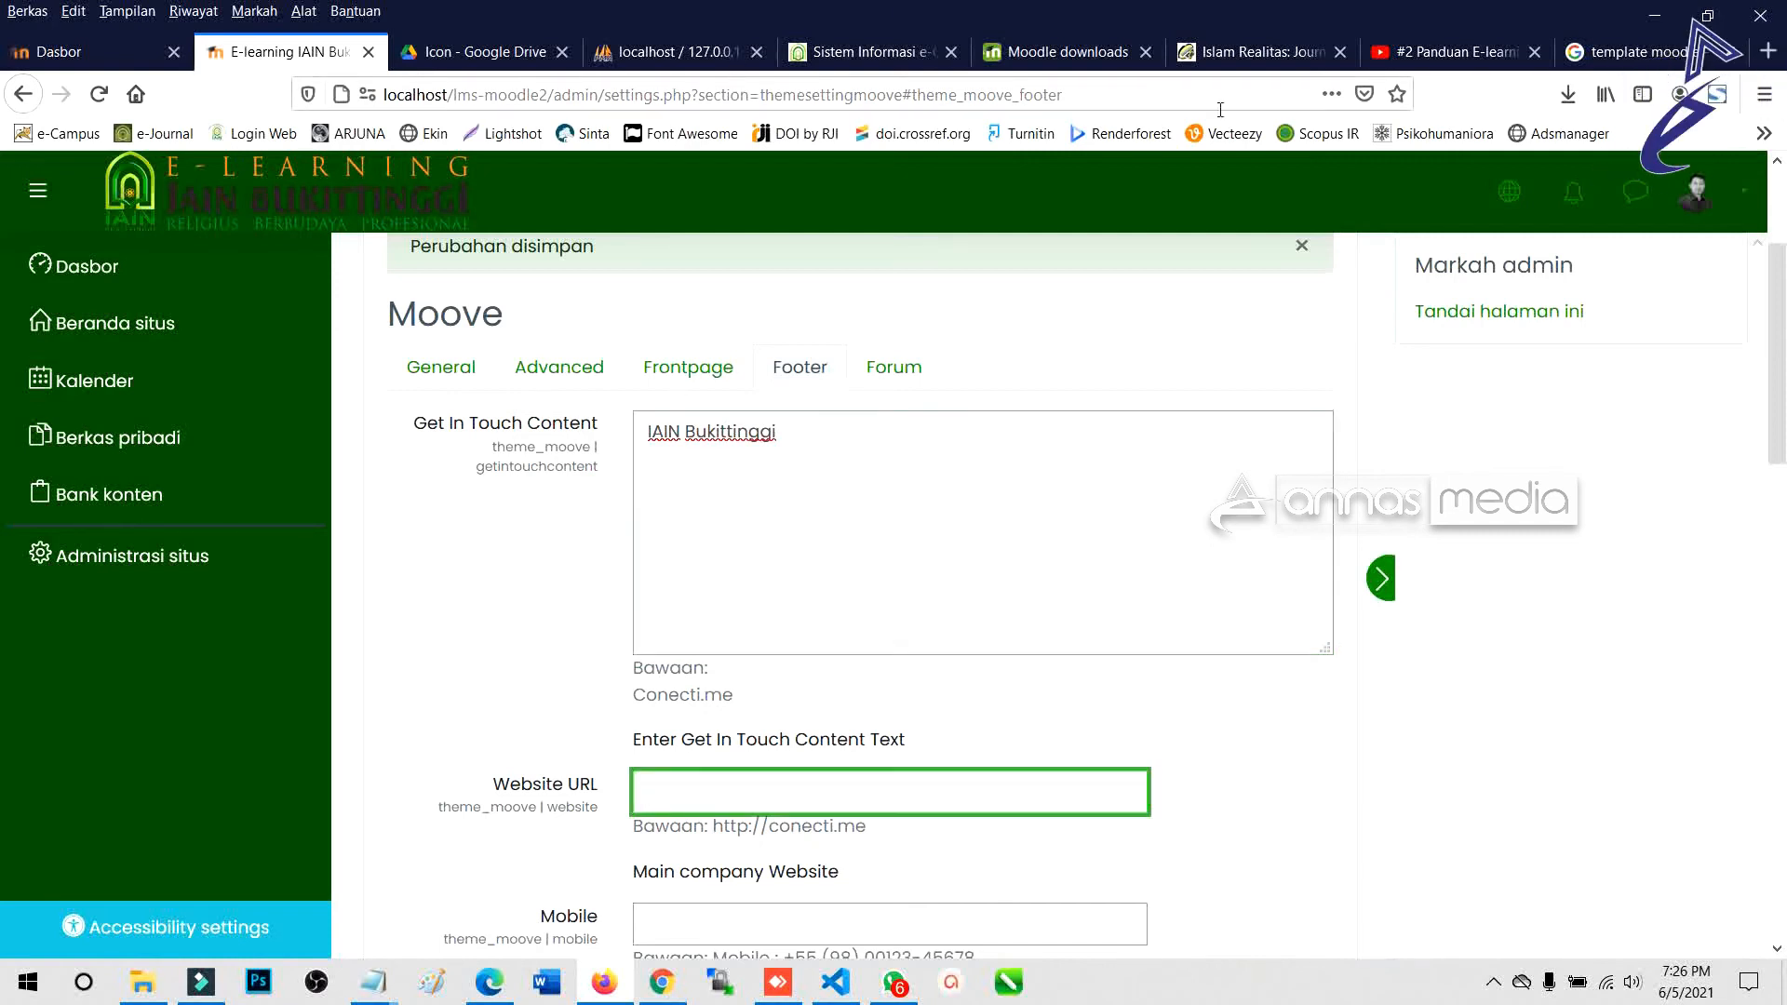
click(1615, 52)
click(995, 97)
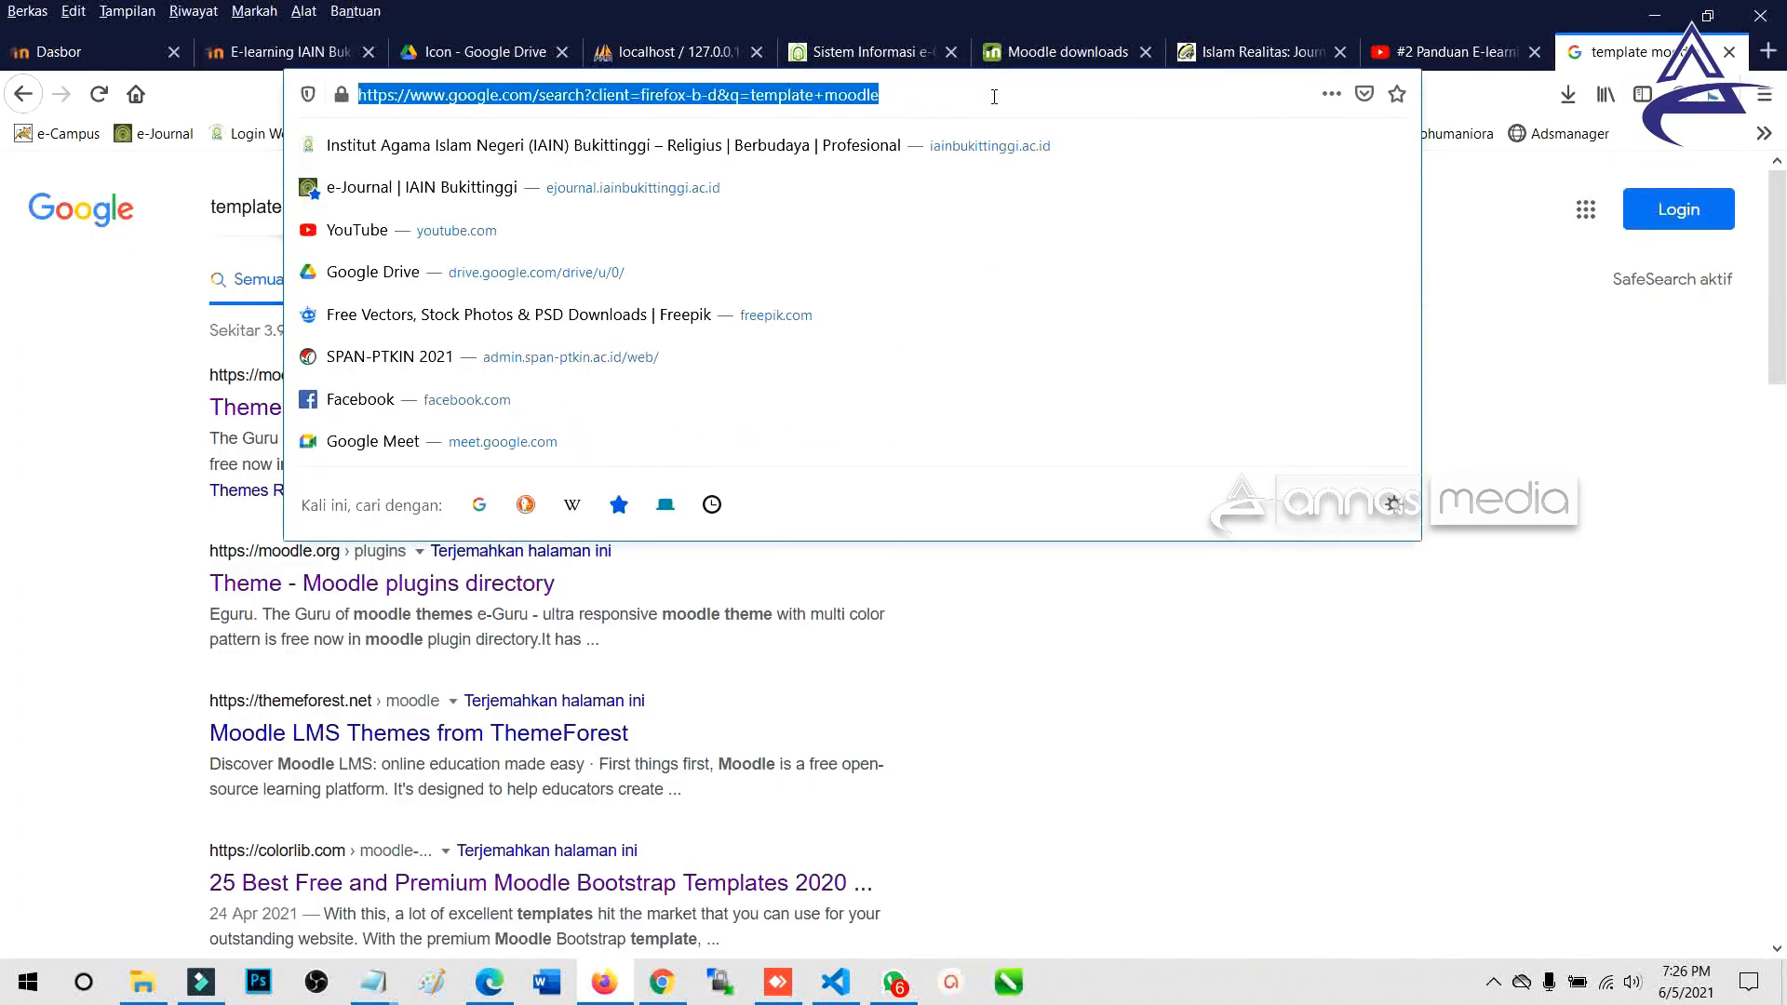
text(iainbukittinggi.ac.id/)
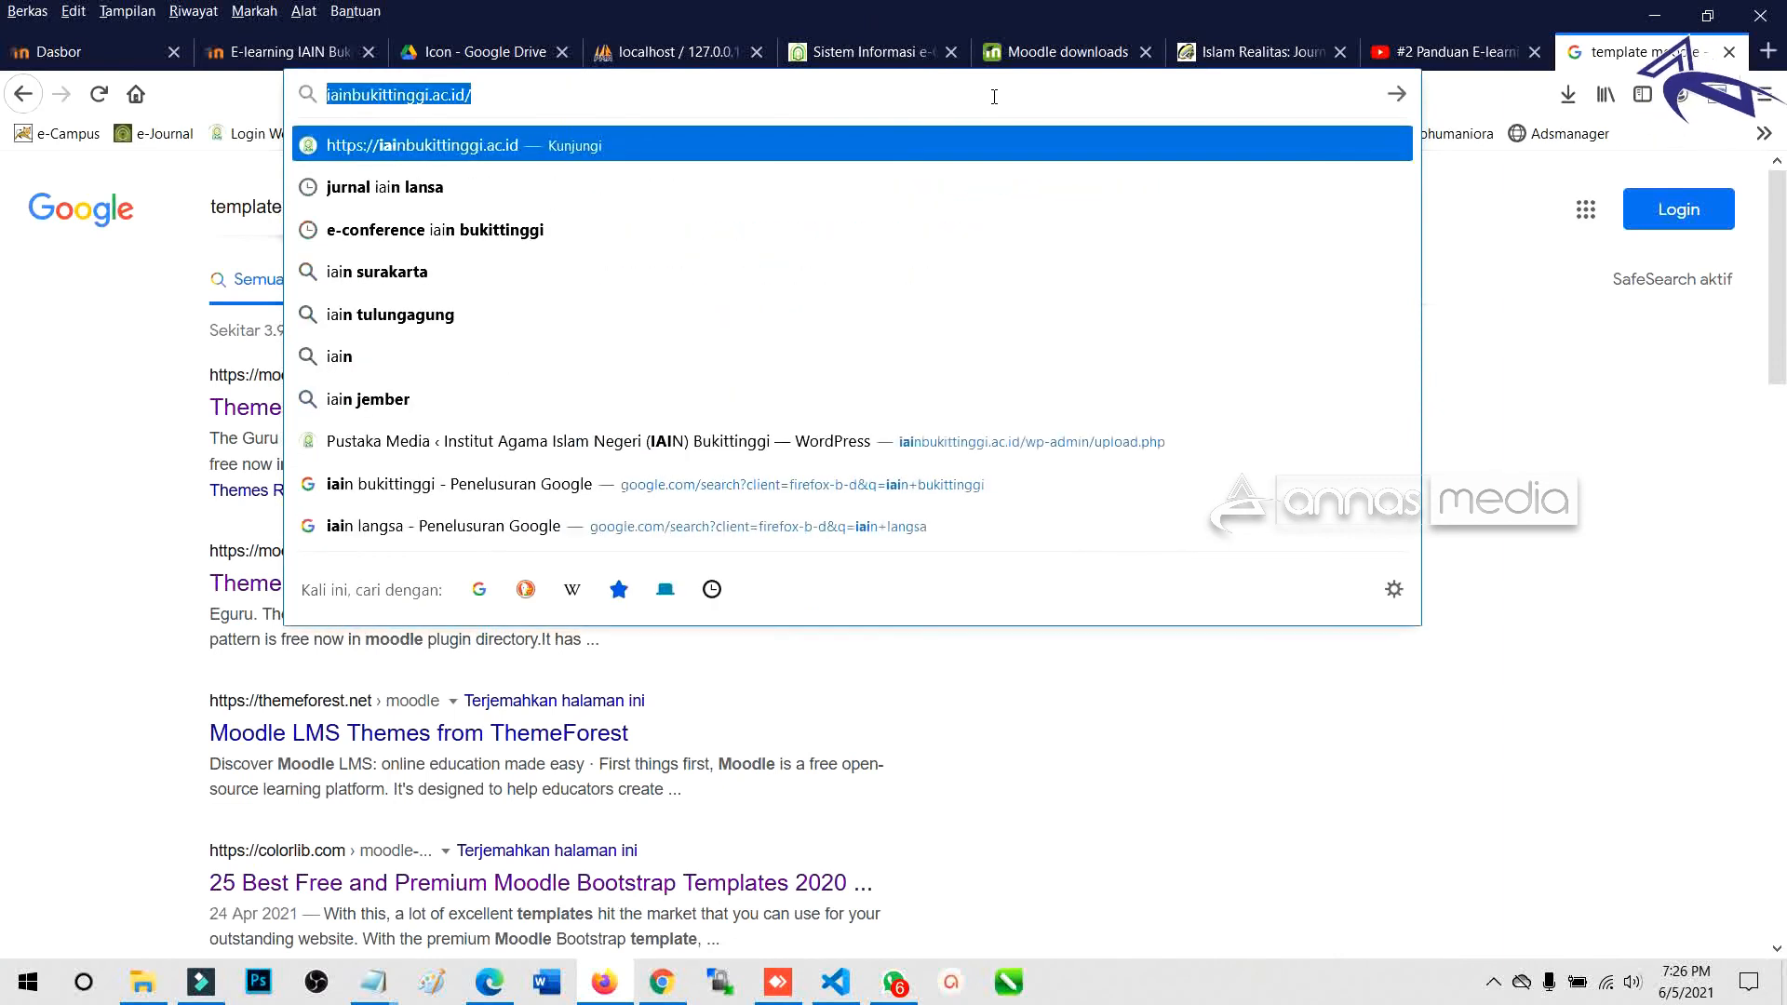
click(308, 52)
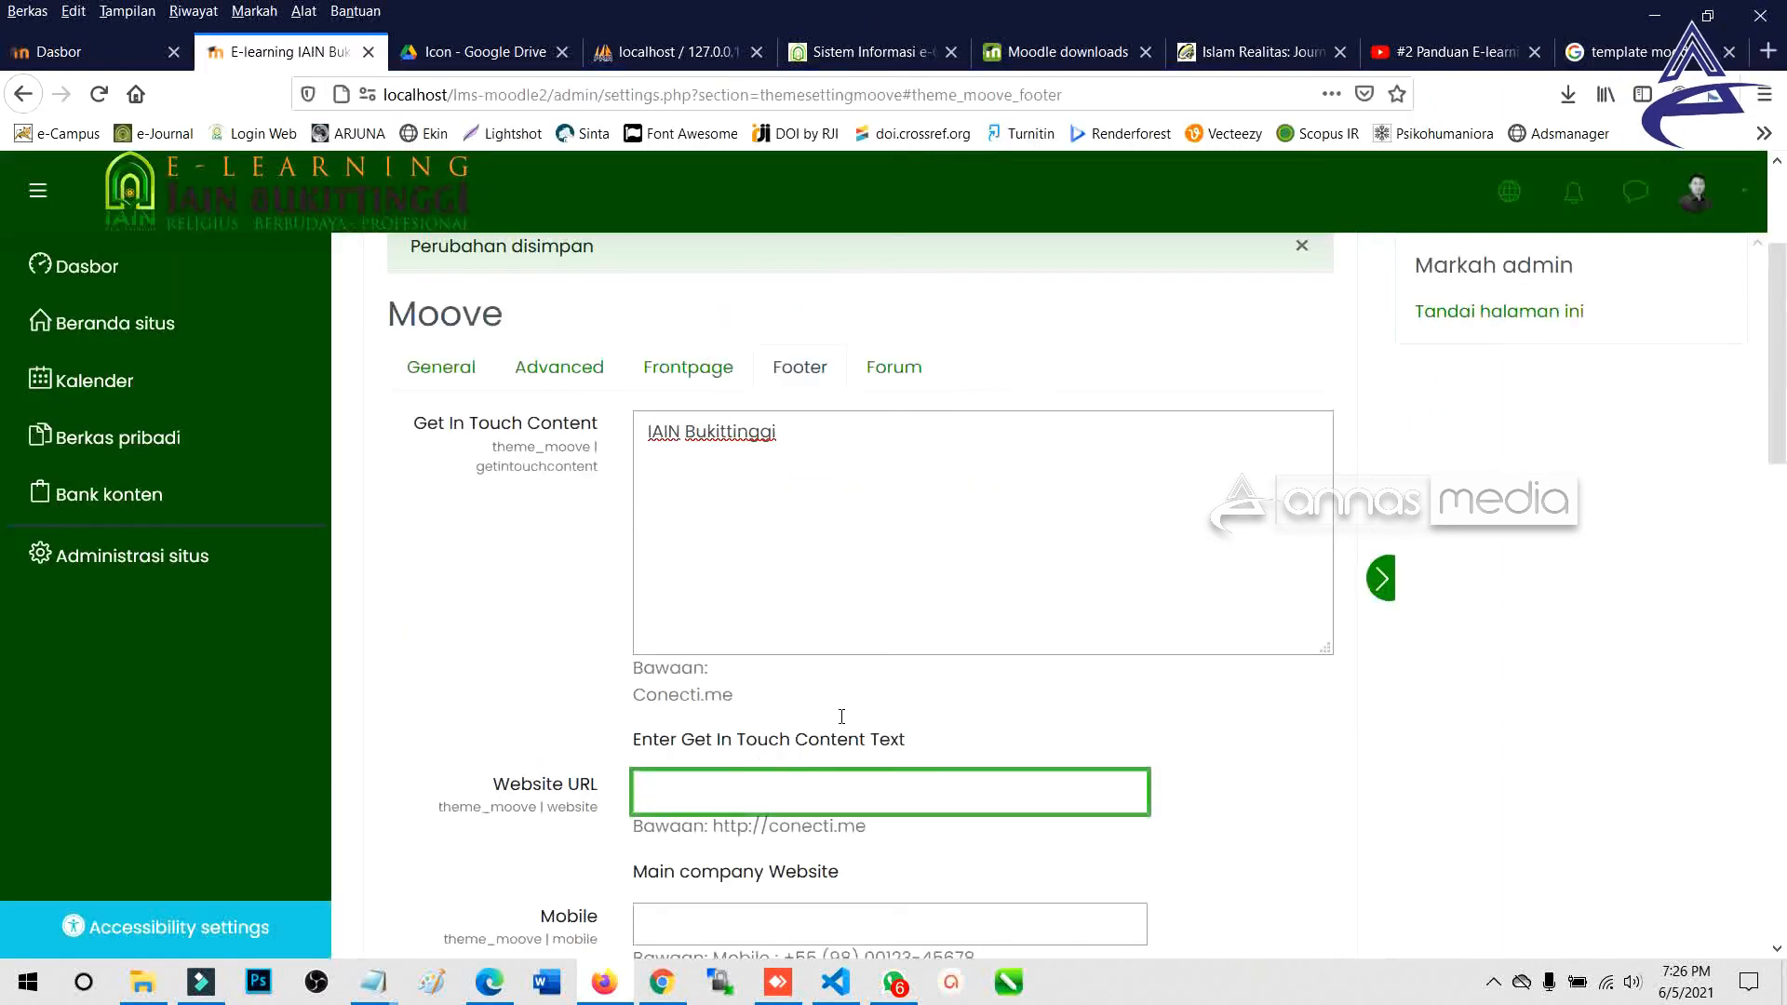
text(https://iainbukittinggi.ac.id/)
Fill Mobile from a saved number and E-Mail with the iainbukittinggi domain.
click(670, 555)
click(722, 560)
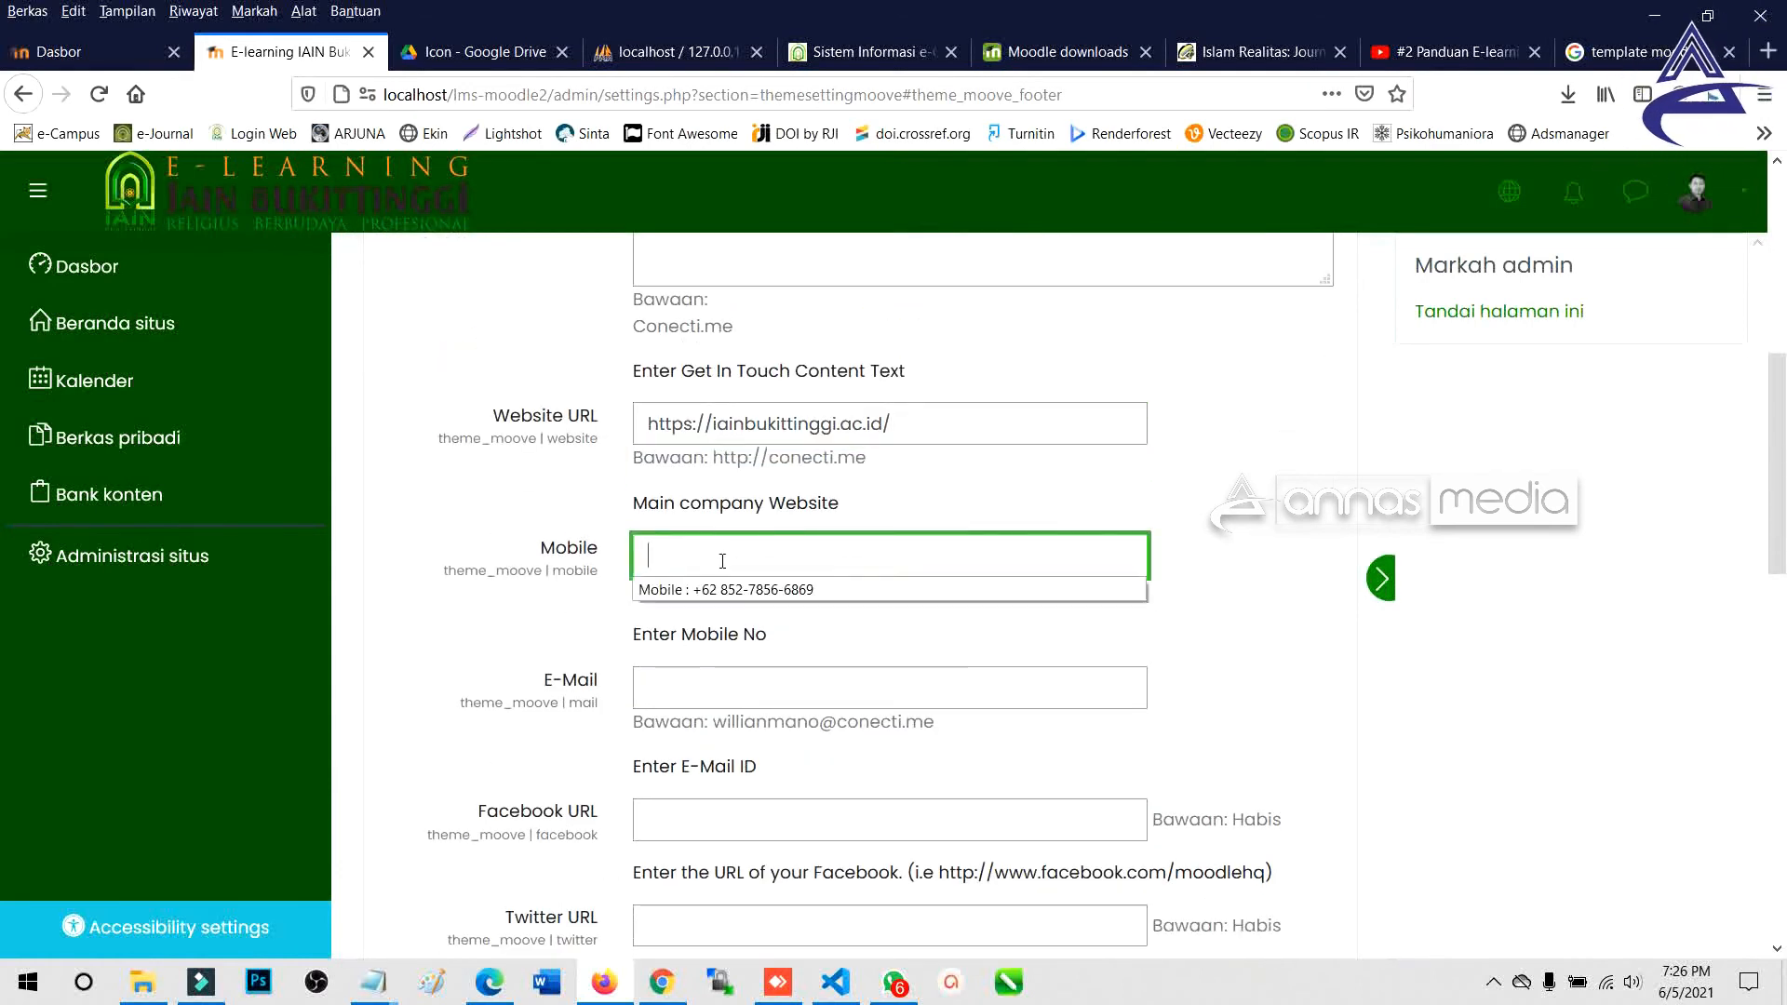
click(722, 589)
scroll(717, 522, down, 3)
click(710, 460)
click(714, 479)
drag(646, 441, 836, 437)
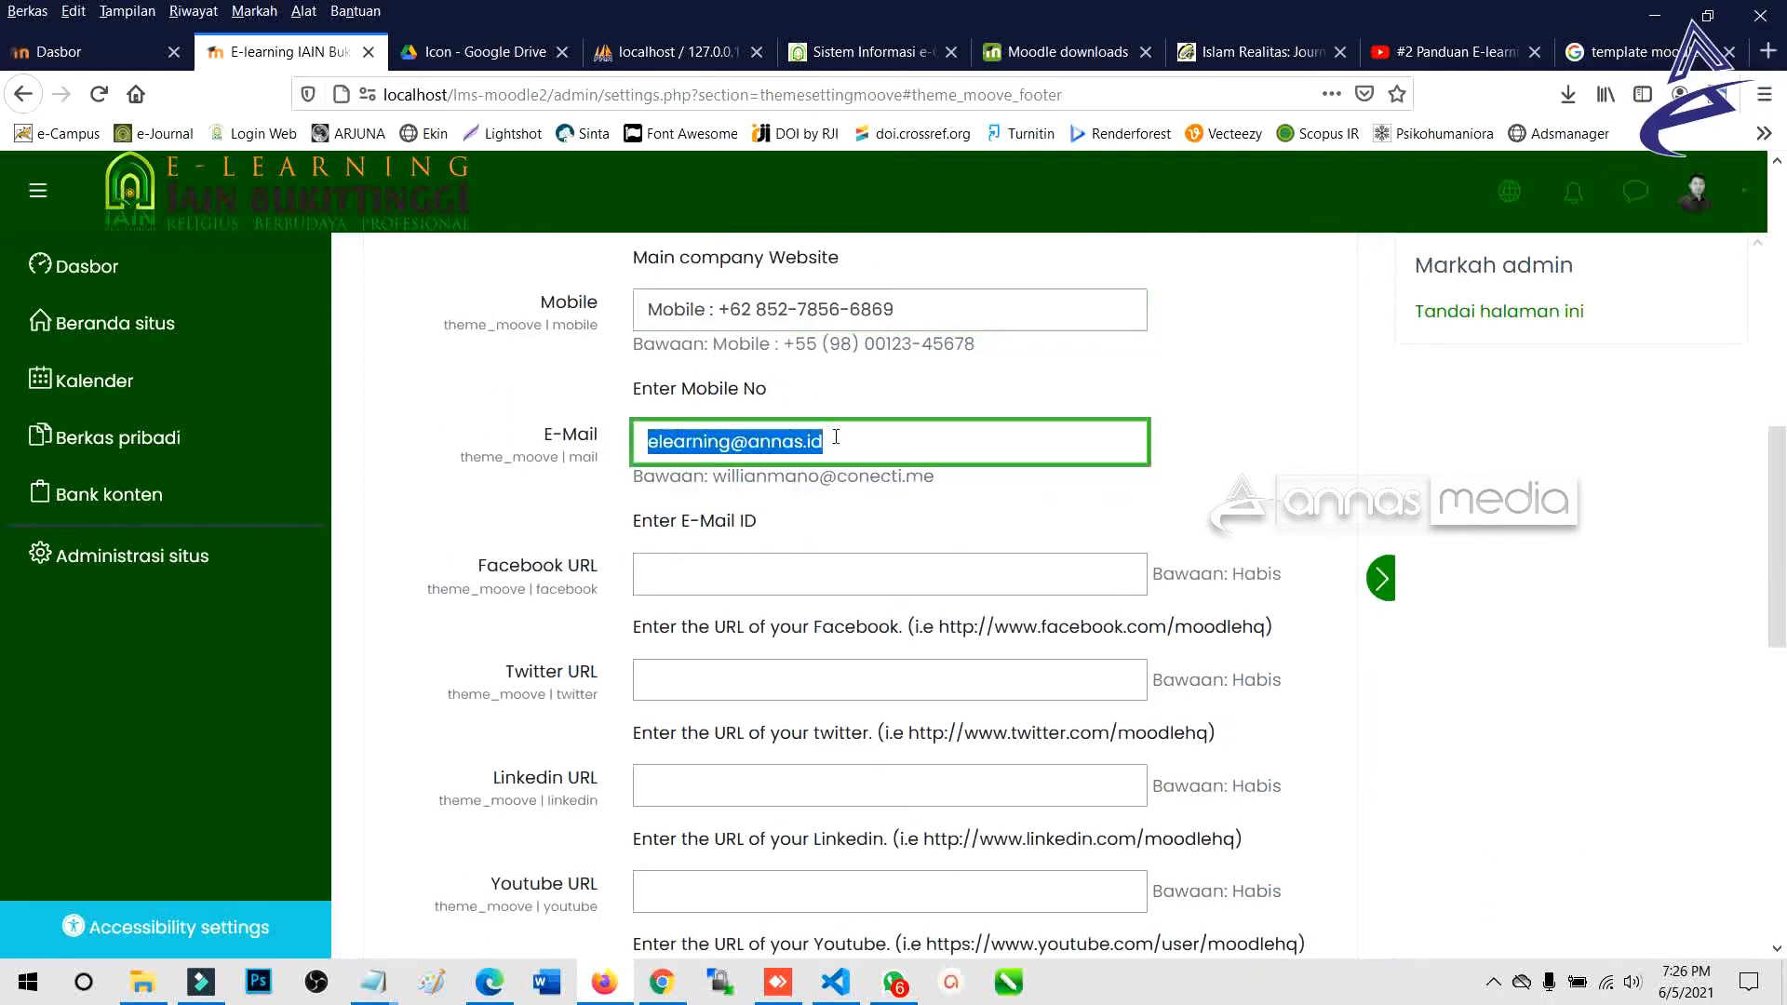
click(834, 436)
key(ctrl+shift+Left)
key(ctrl+shift+Left)
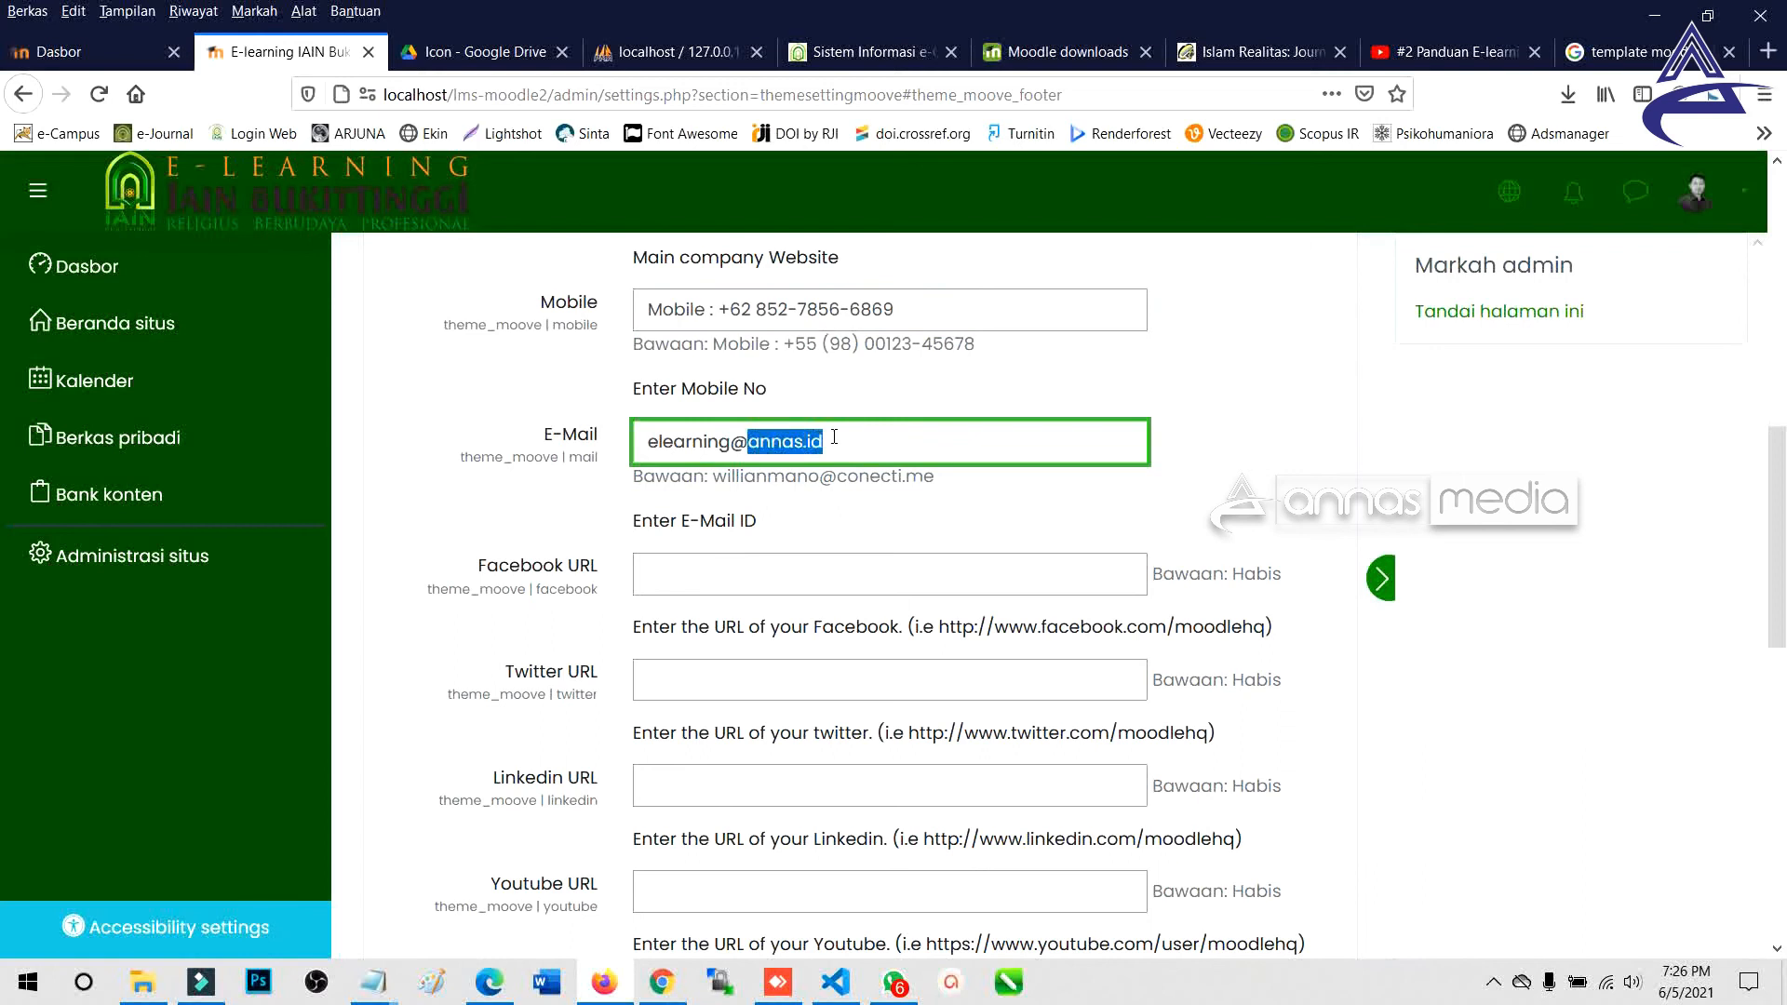
text(iainbukittinggi)
Fill the Facebook URL with iainbukittinggi and Twitter URL from saved entries, removing old account names.
click(784, 565)
click(783, 567)
click(784, 609)
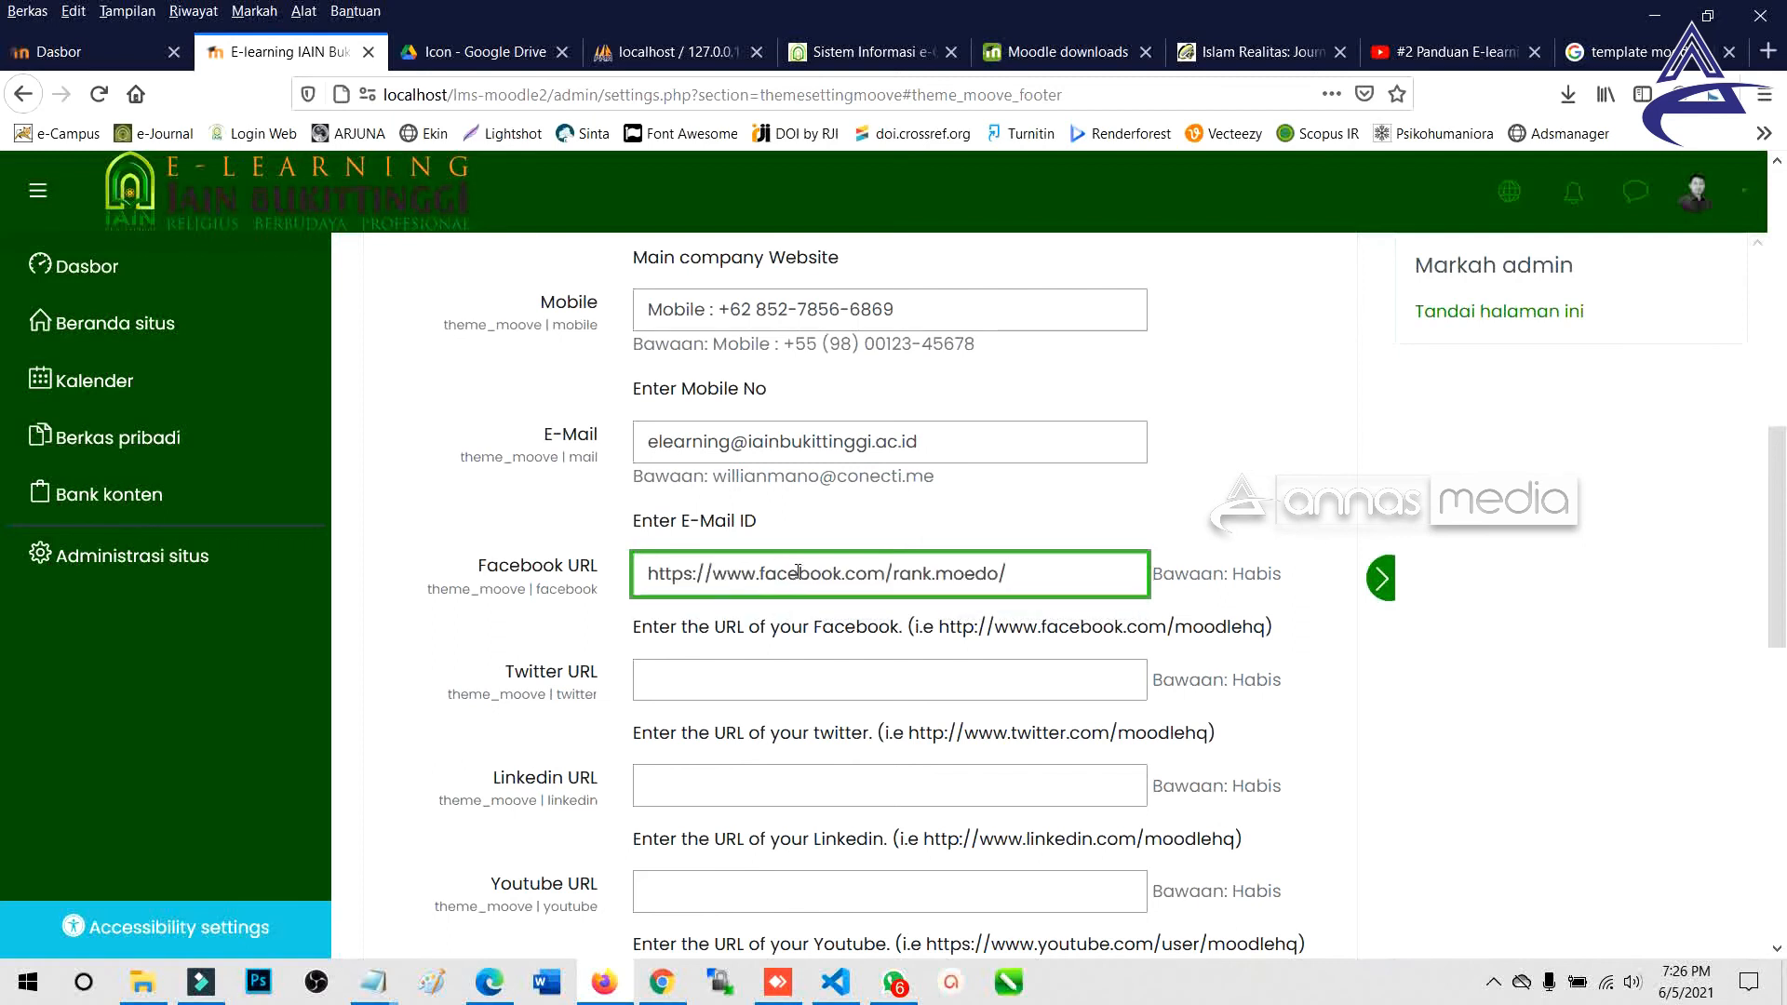
shift+click(893, 575)
text(iainbukittinggi)
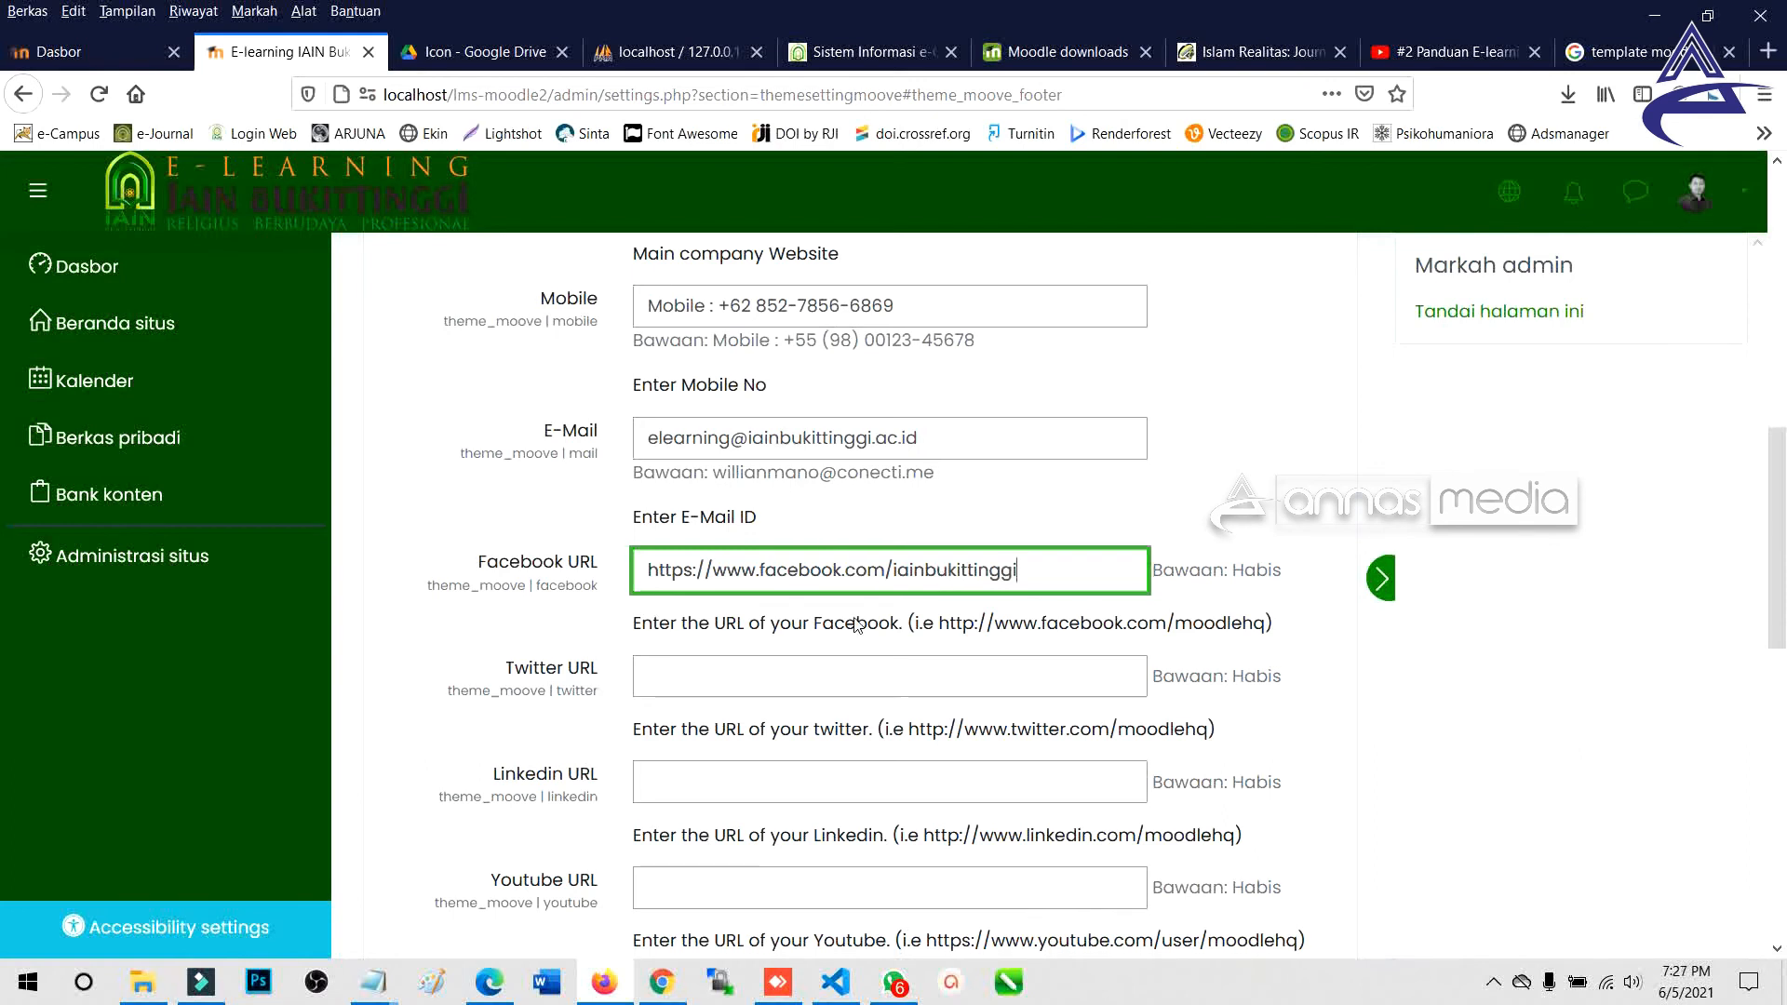
scroll(679, 562, down, 1)
click(678, 558)
click(735, 596)
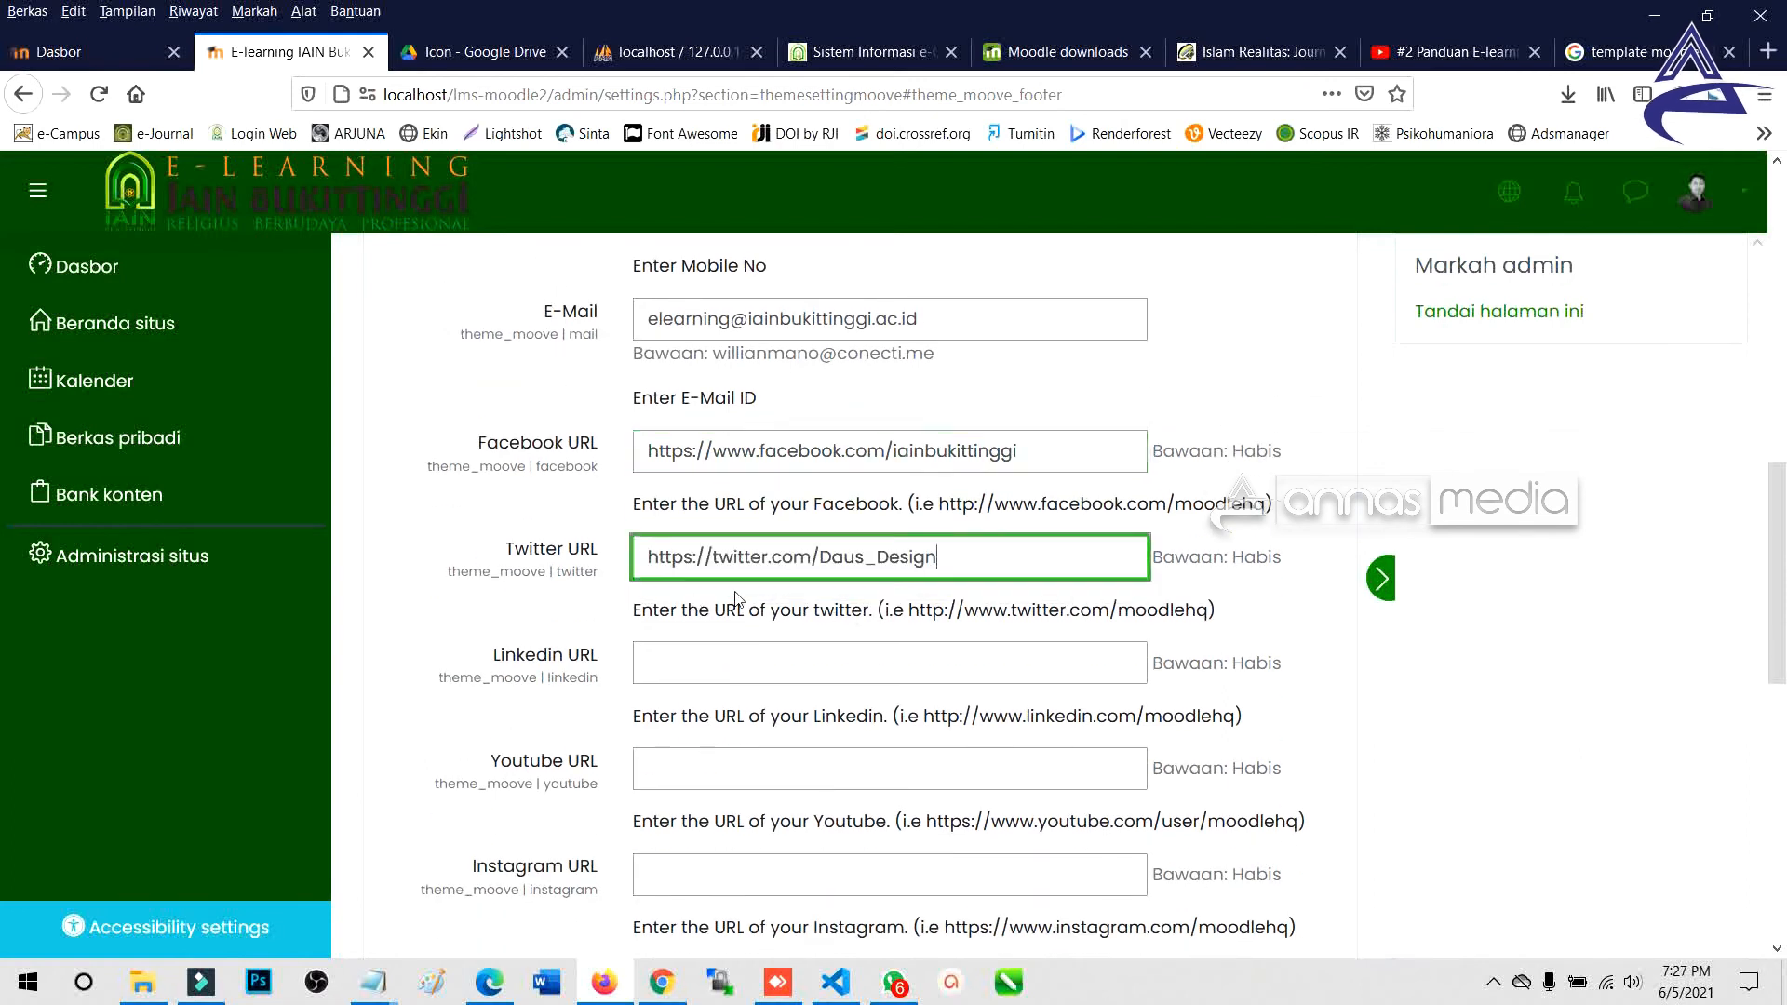
double_click(825, 556)
key(BackSpace)
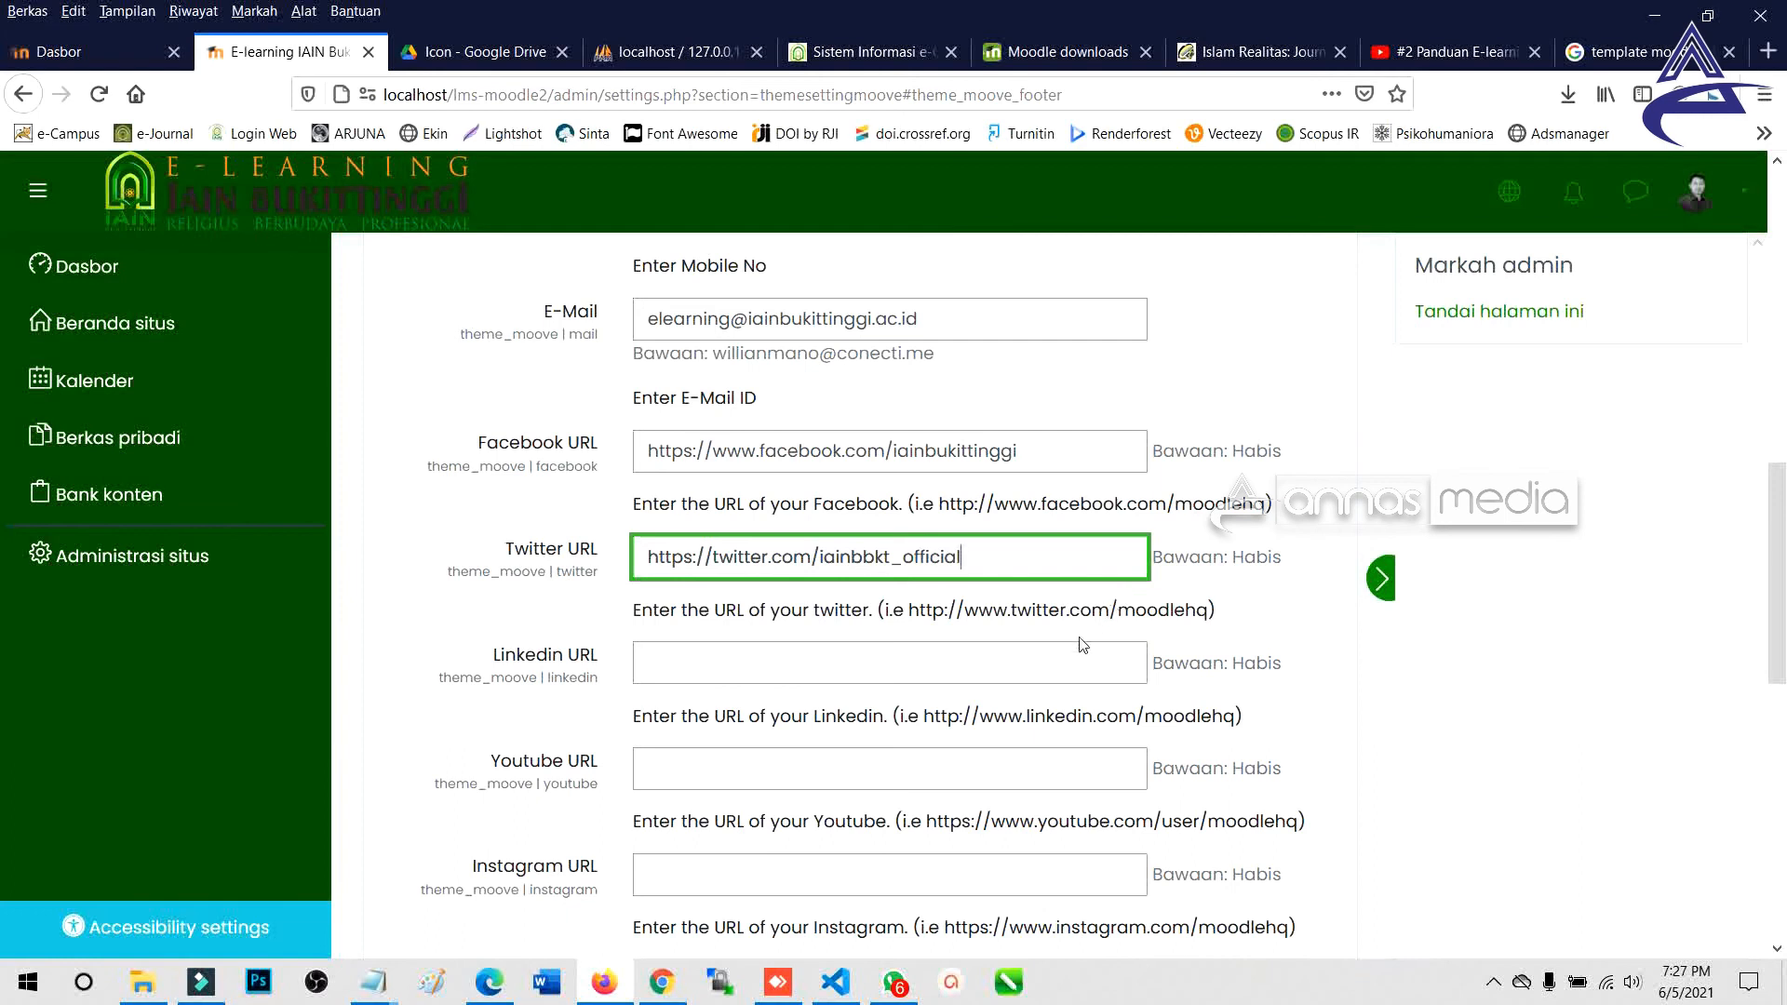
click(773, 663)
click(720, 771)
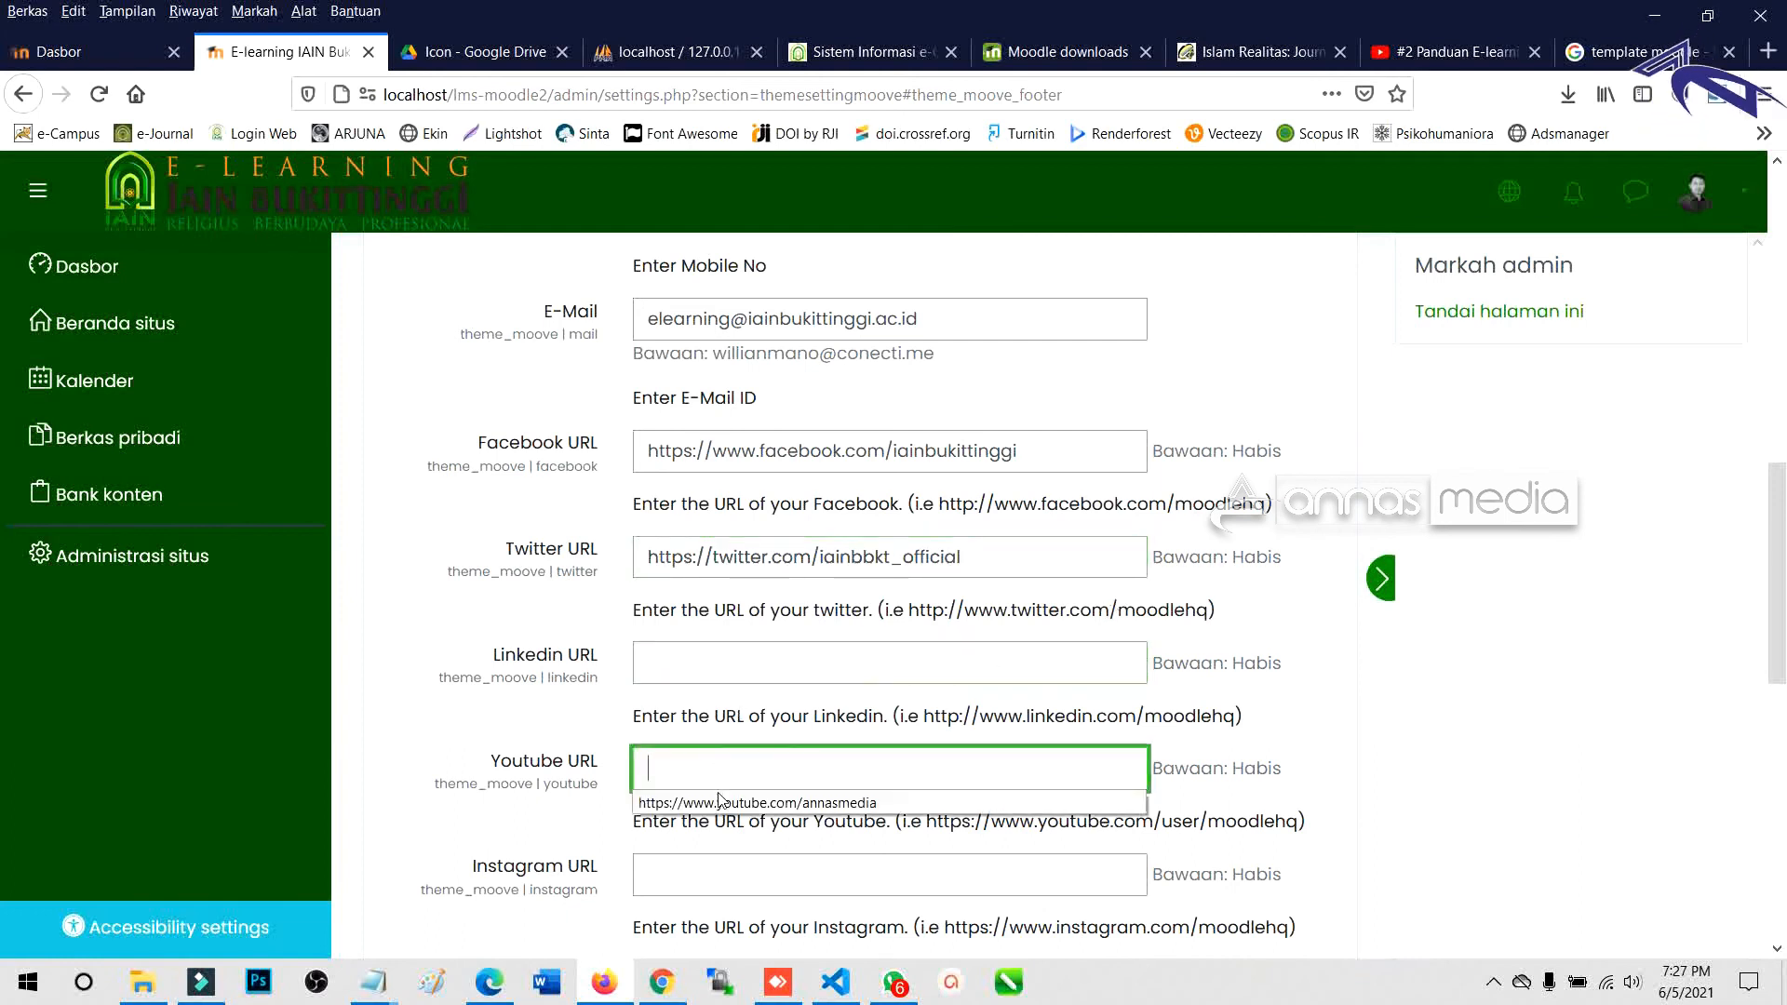
click(721, 798)
drag(886, 769, 996, 769)
text(i)
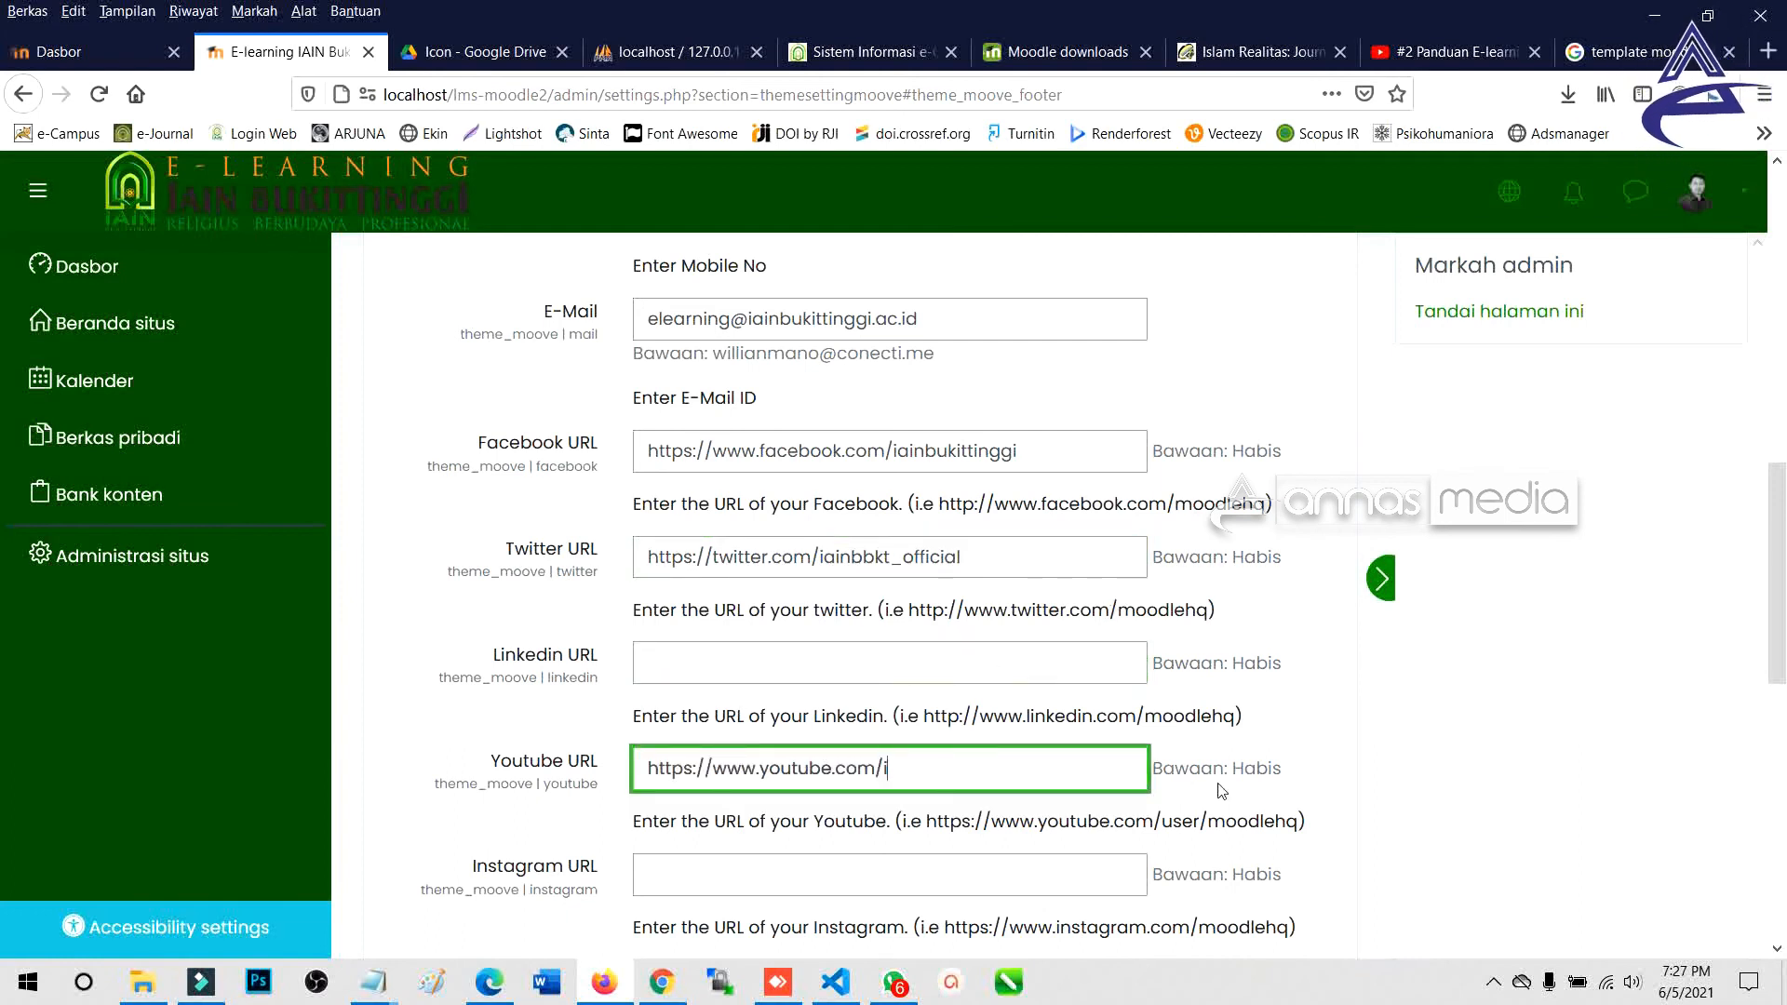
text(ainbukittinggi-tv)
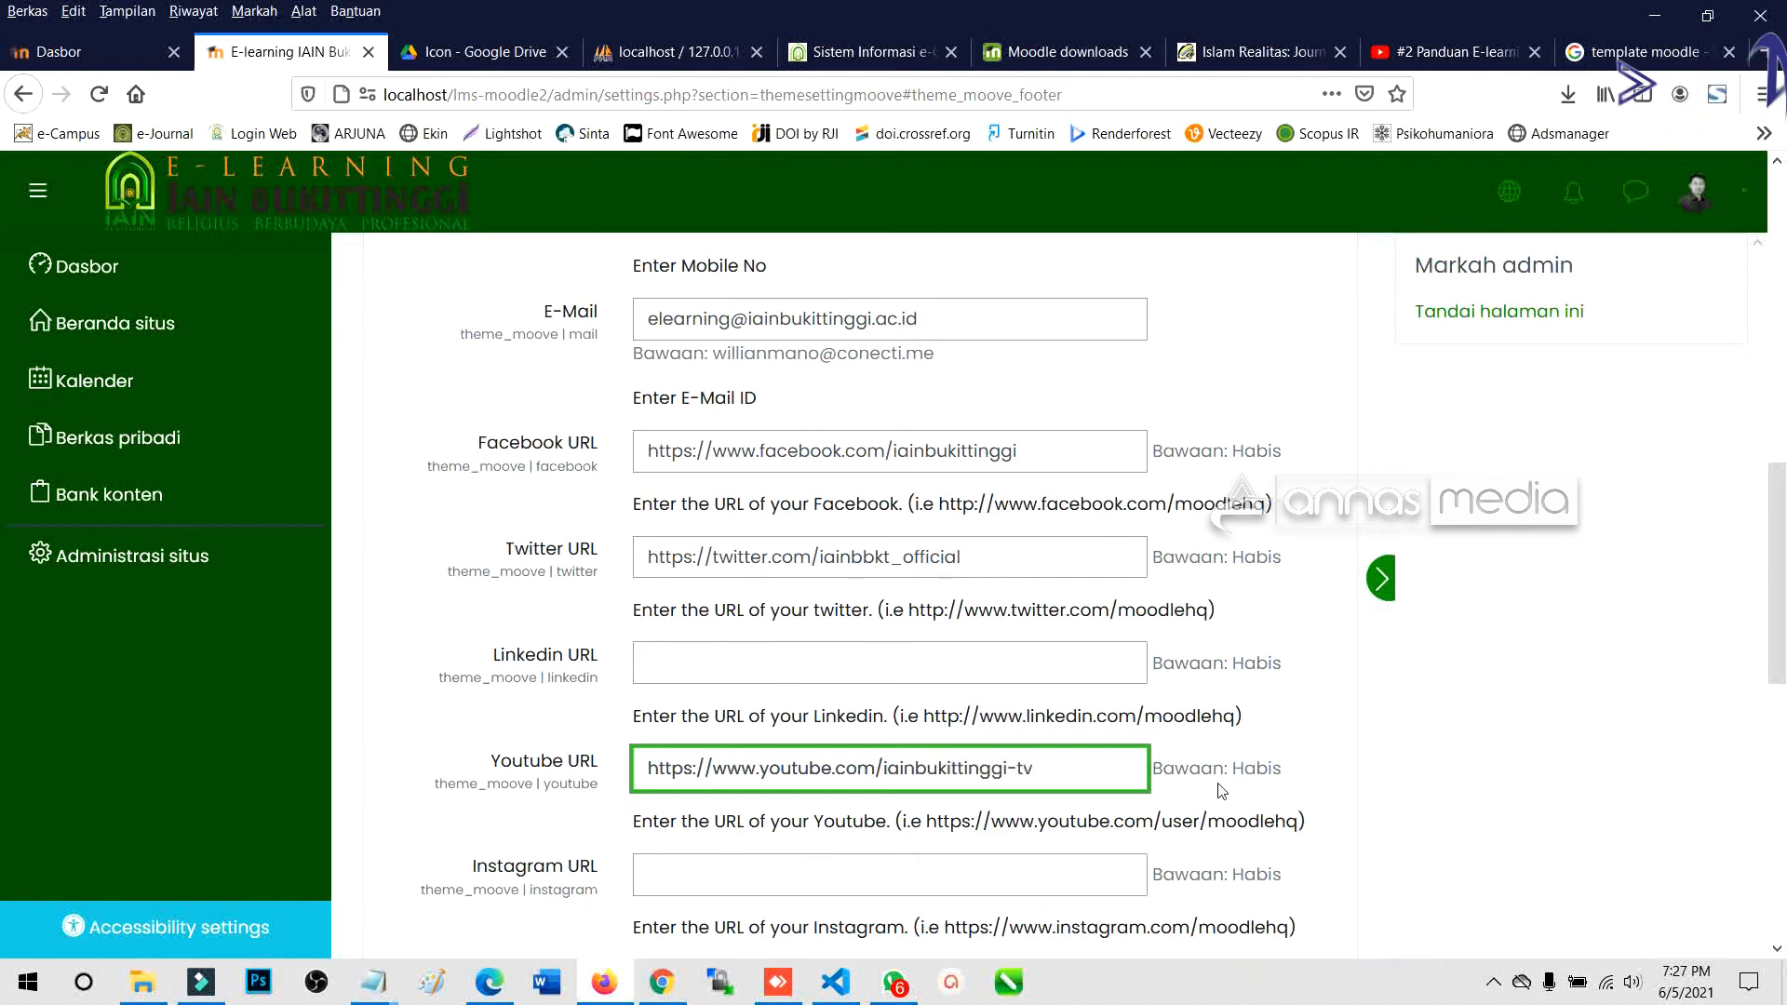
scroll(1221, 791, down, 3)
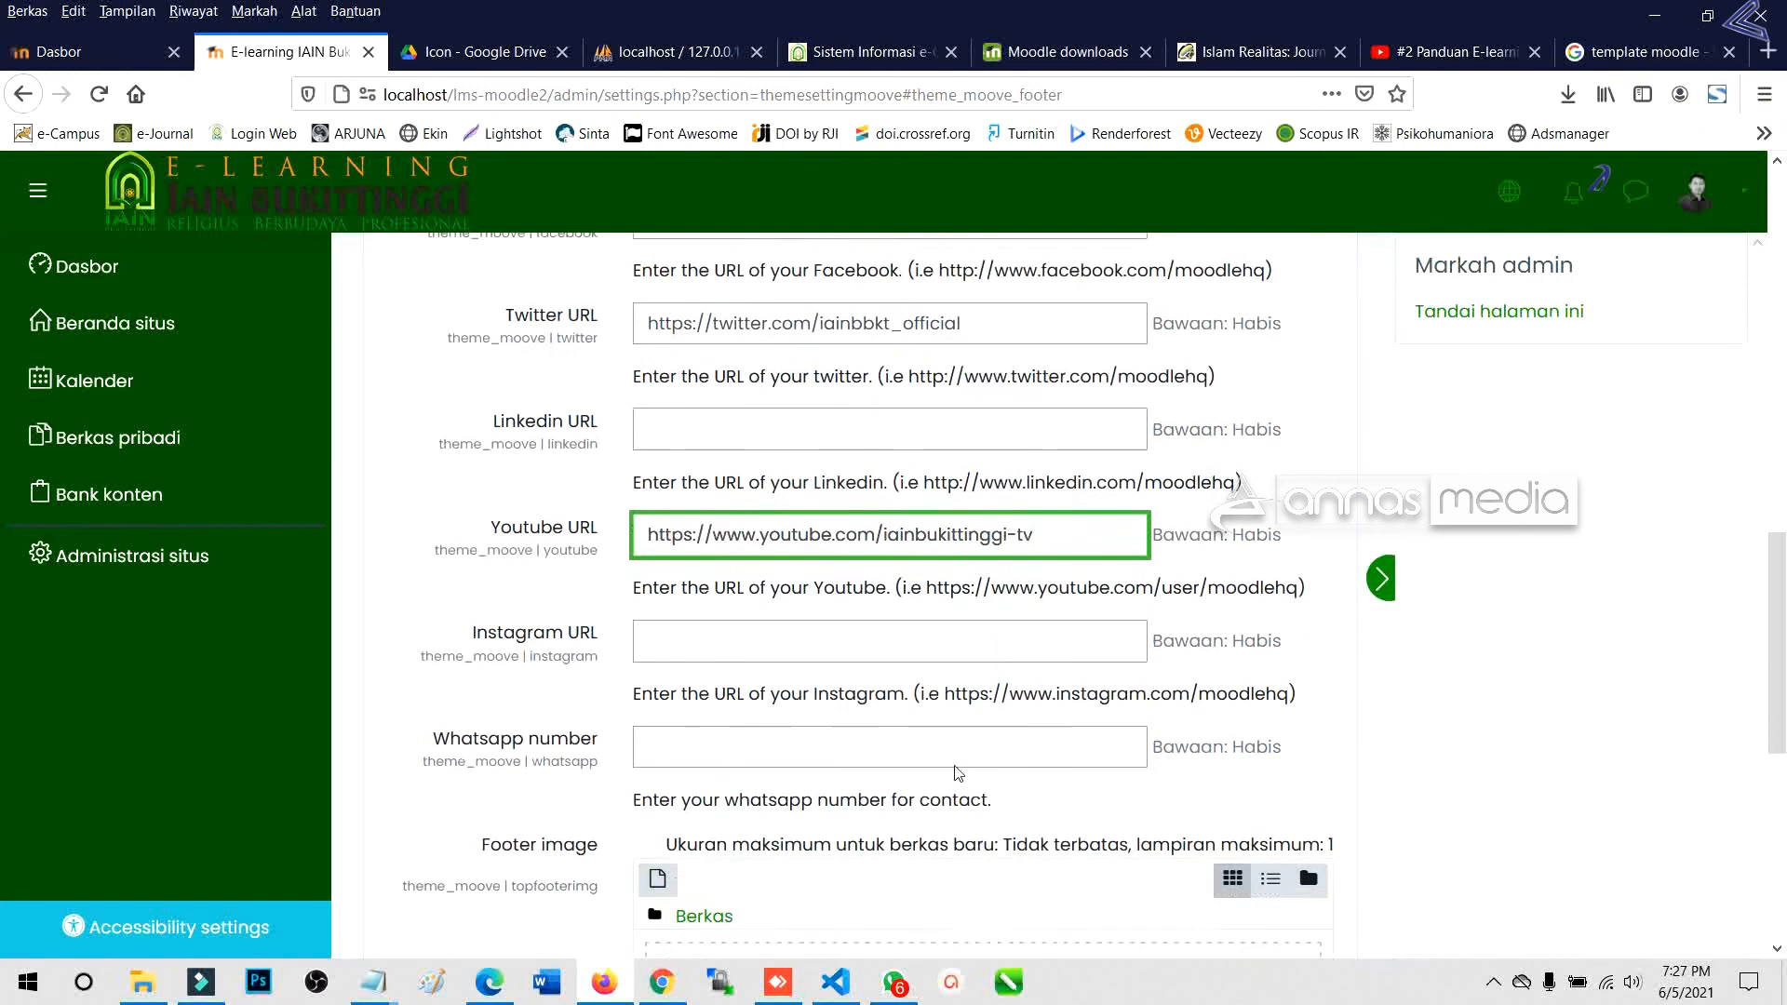
click(717, 628)
click(840, 663)
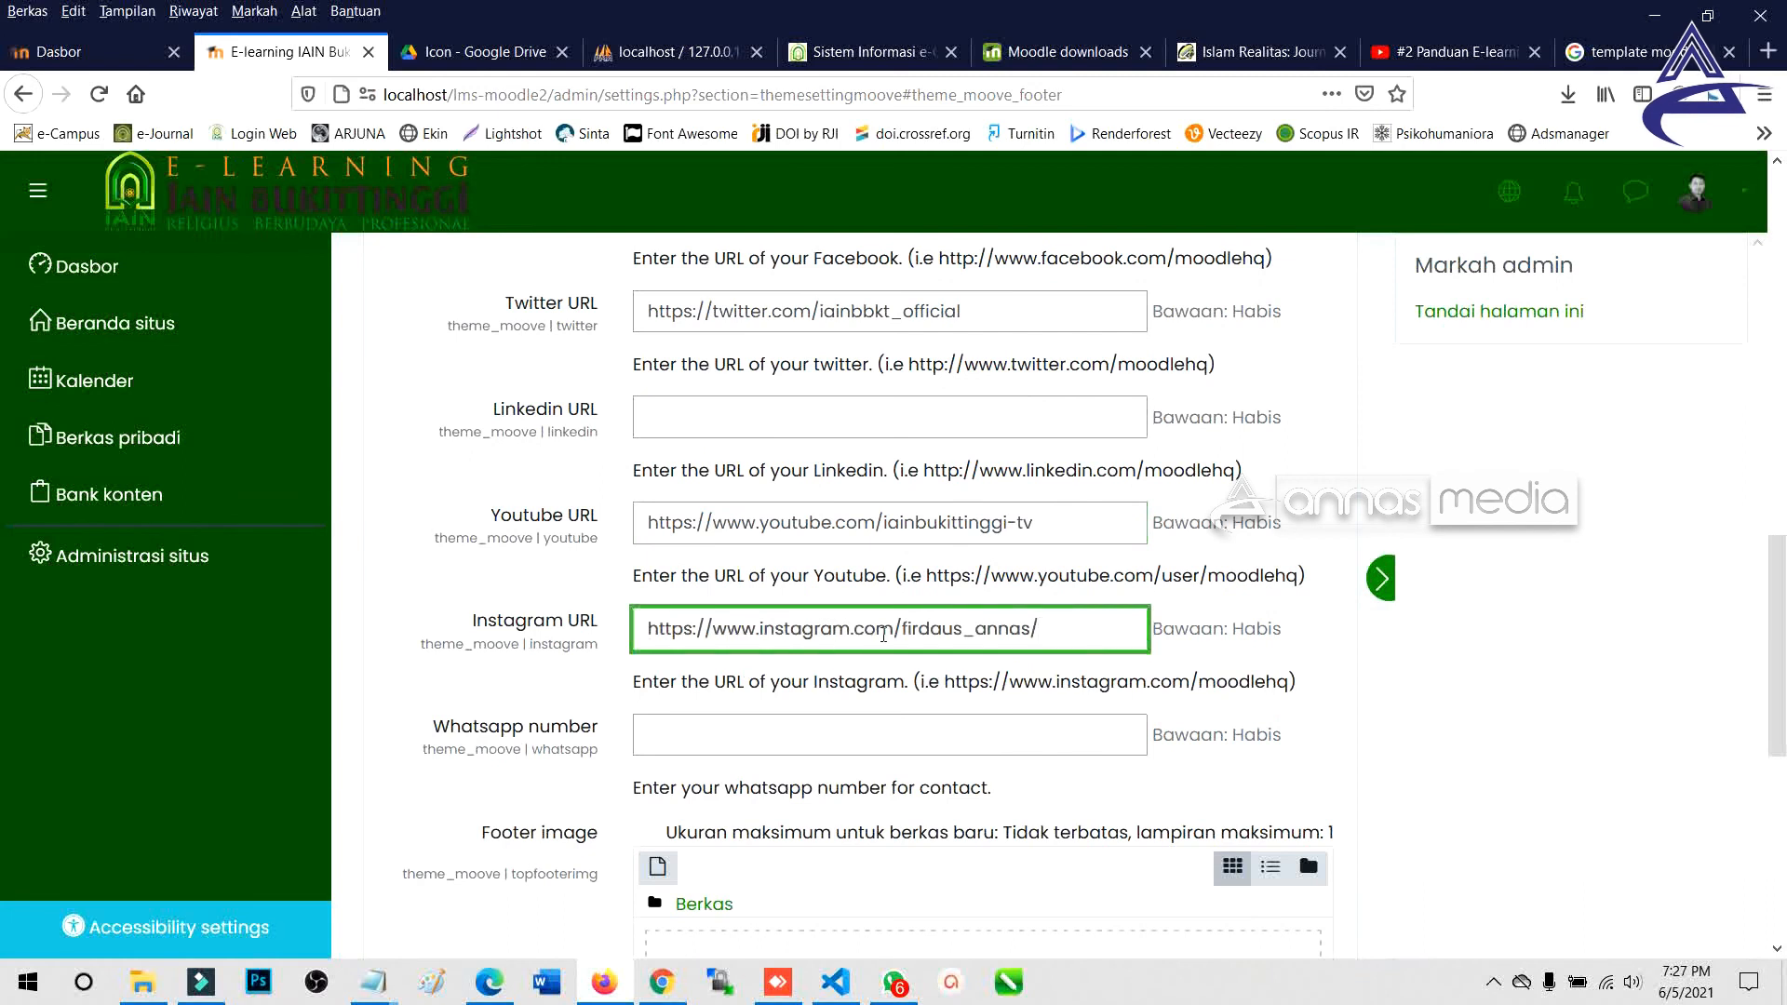
double_click(913, 629)
click(941, 641)
double_click(941, 641)
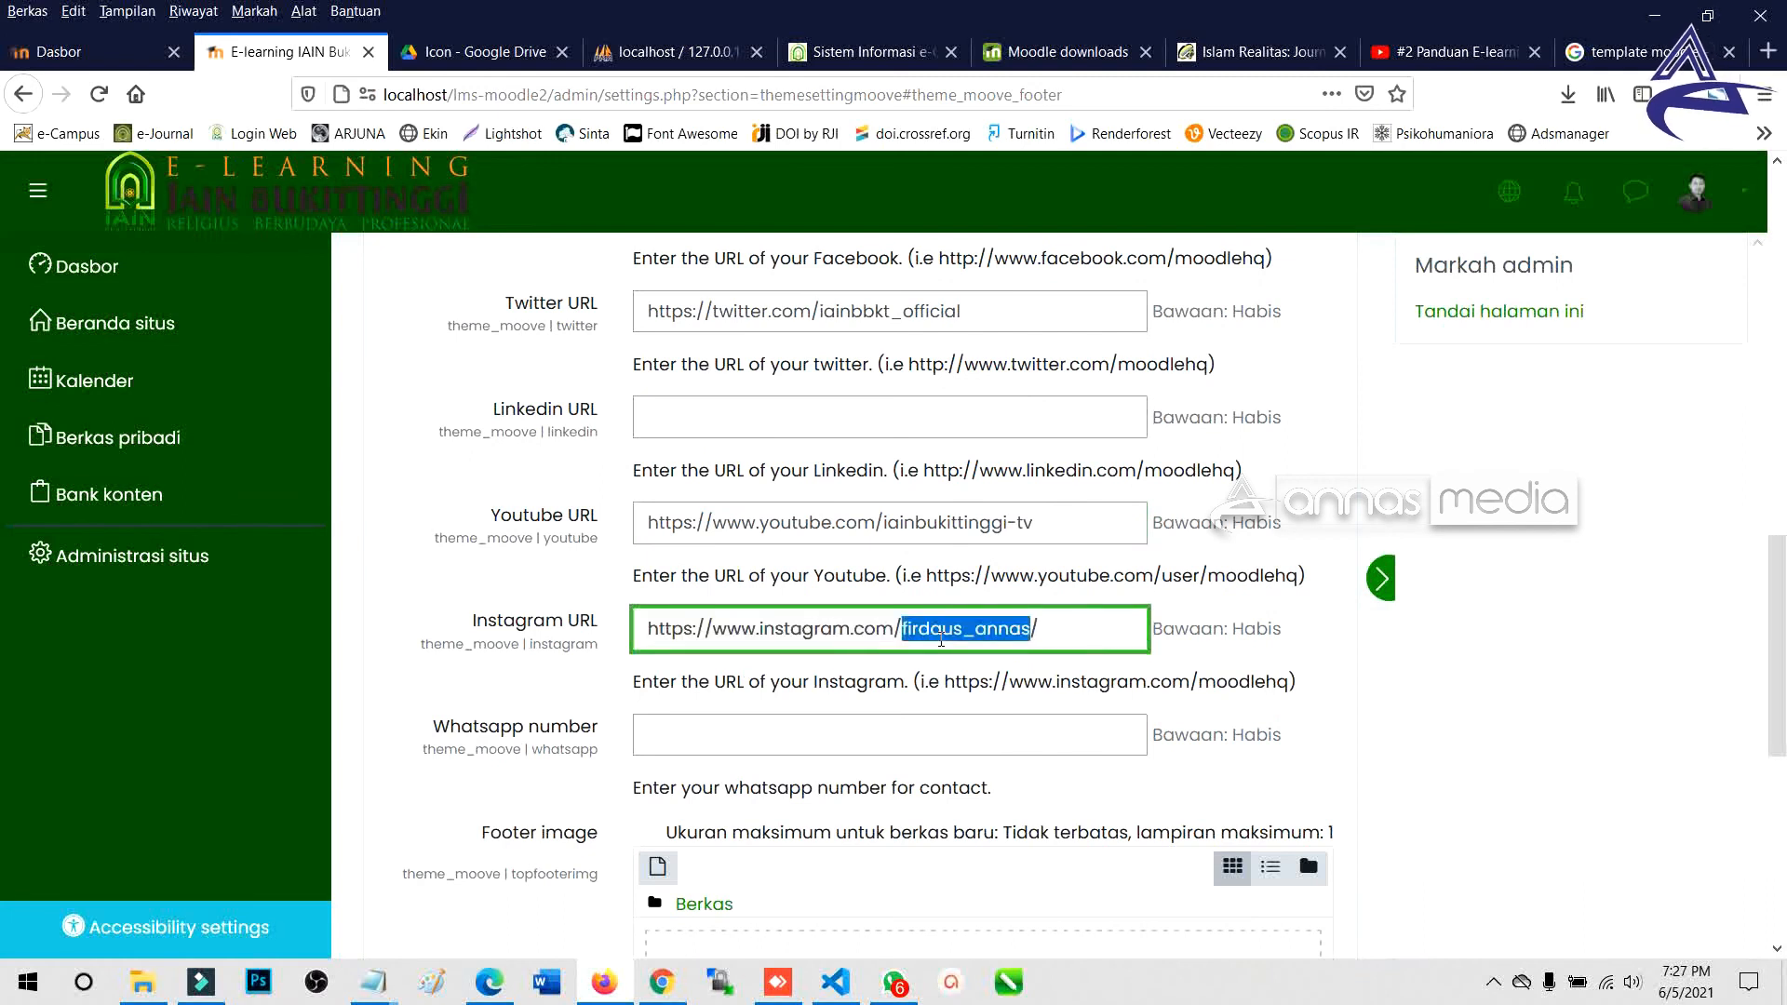
key(BackSpace)
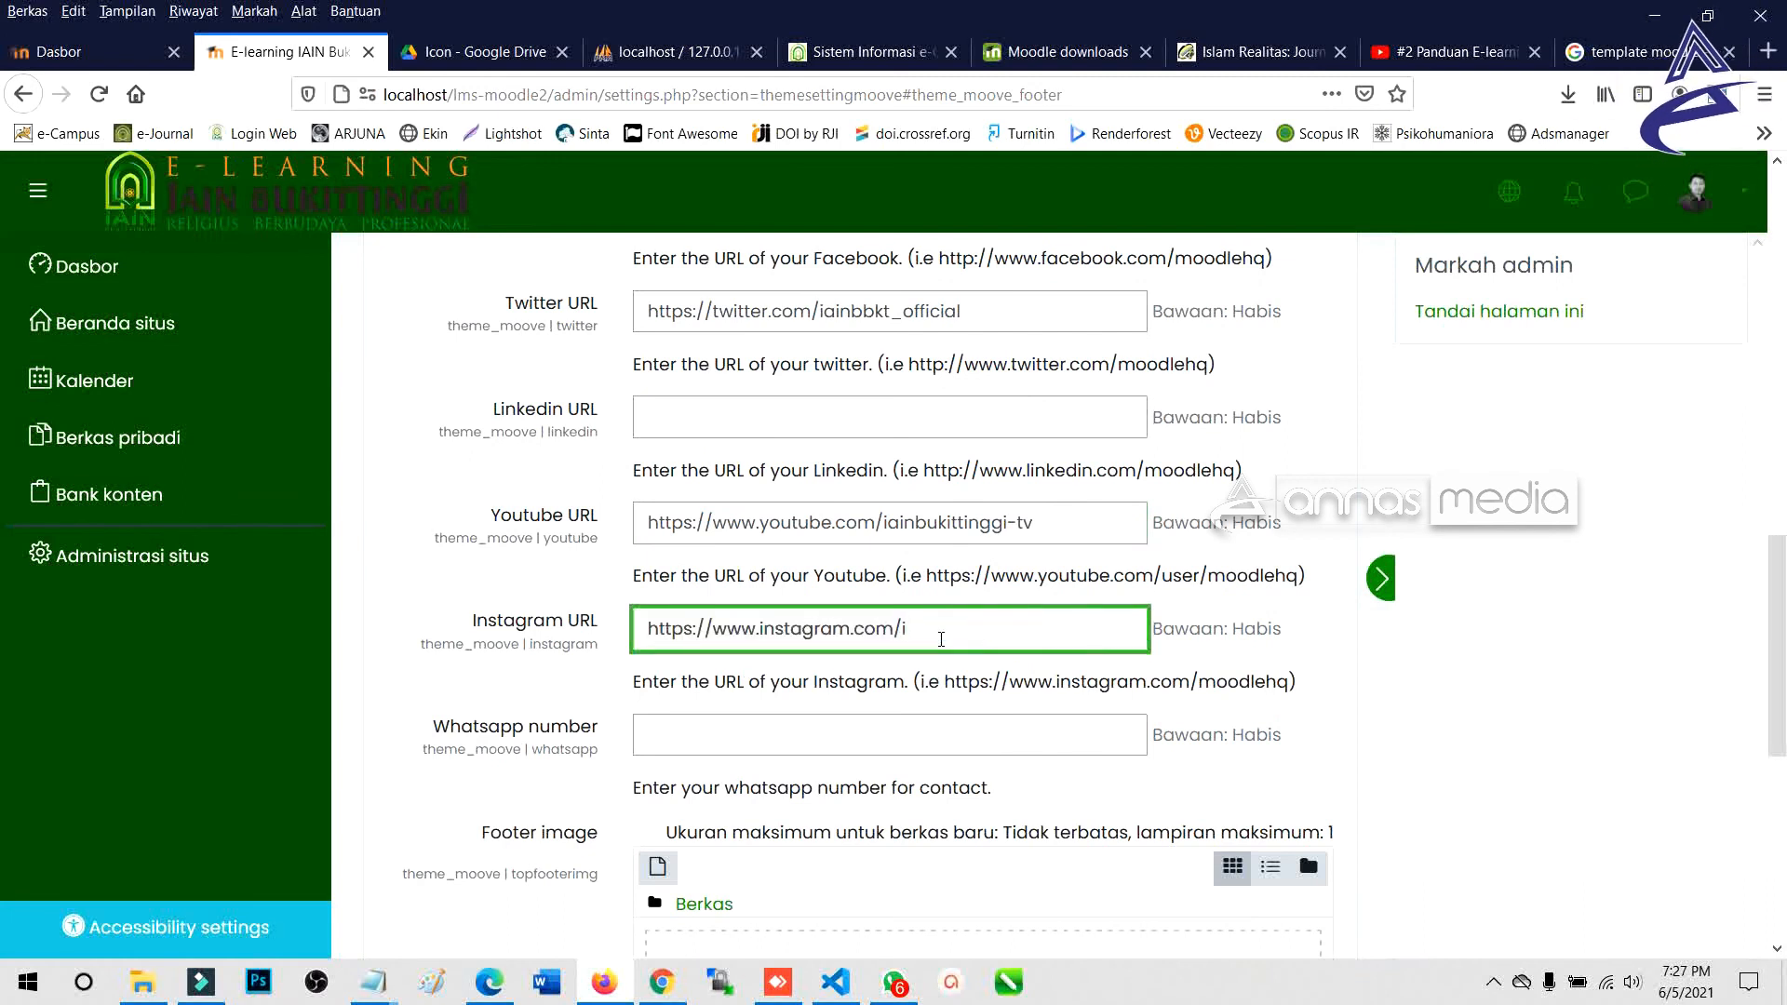
text(iainbukittinggi)
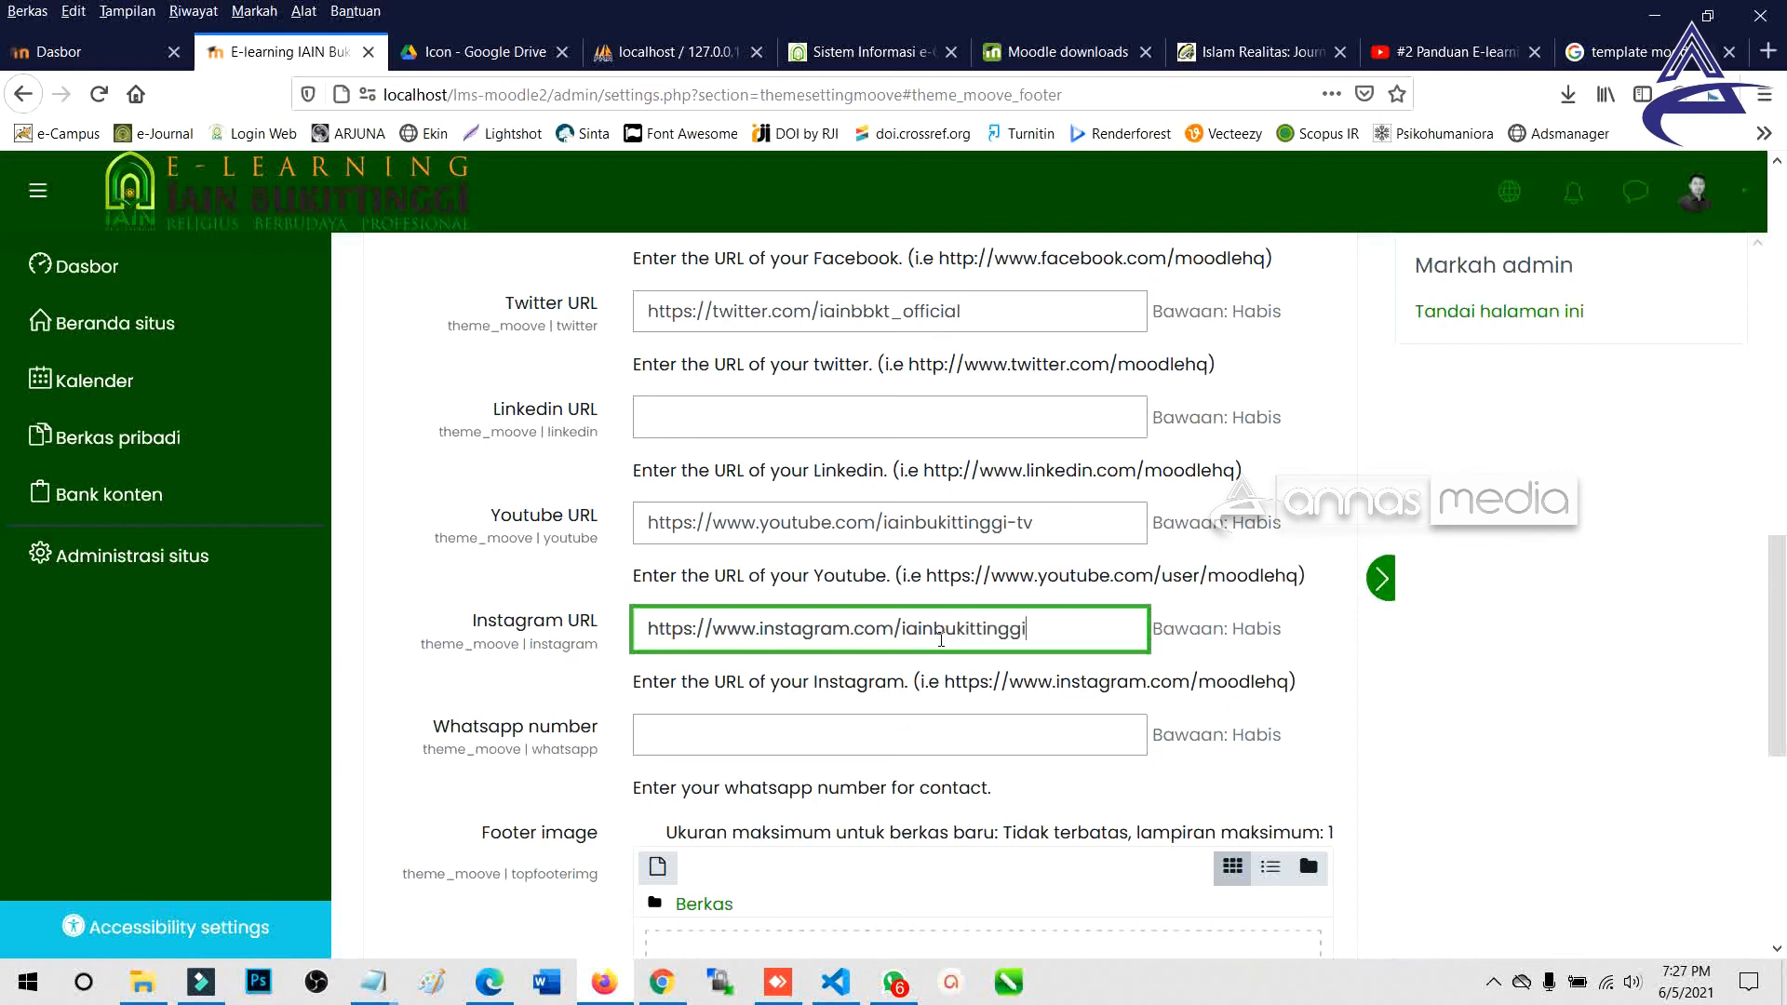
Fill the Whatsapp number from a saved entry and save the footer settings.
click(835, 736)
click(735, 769)
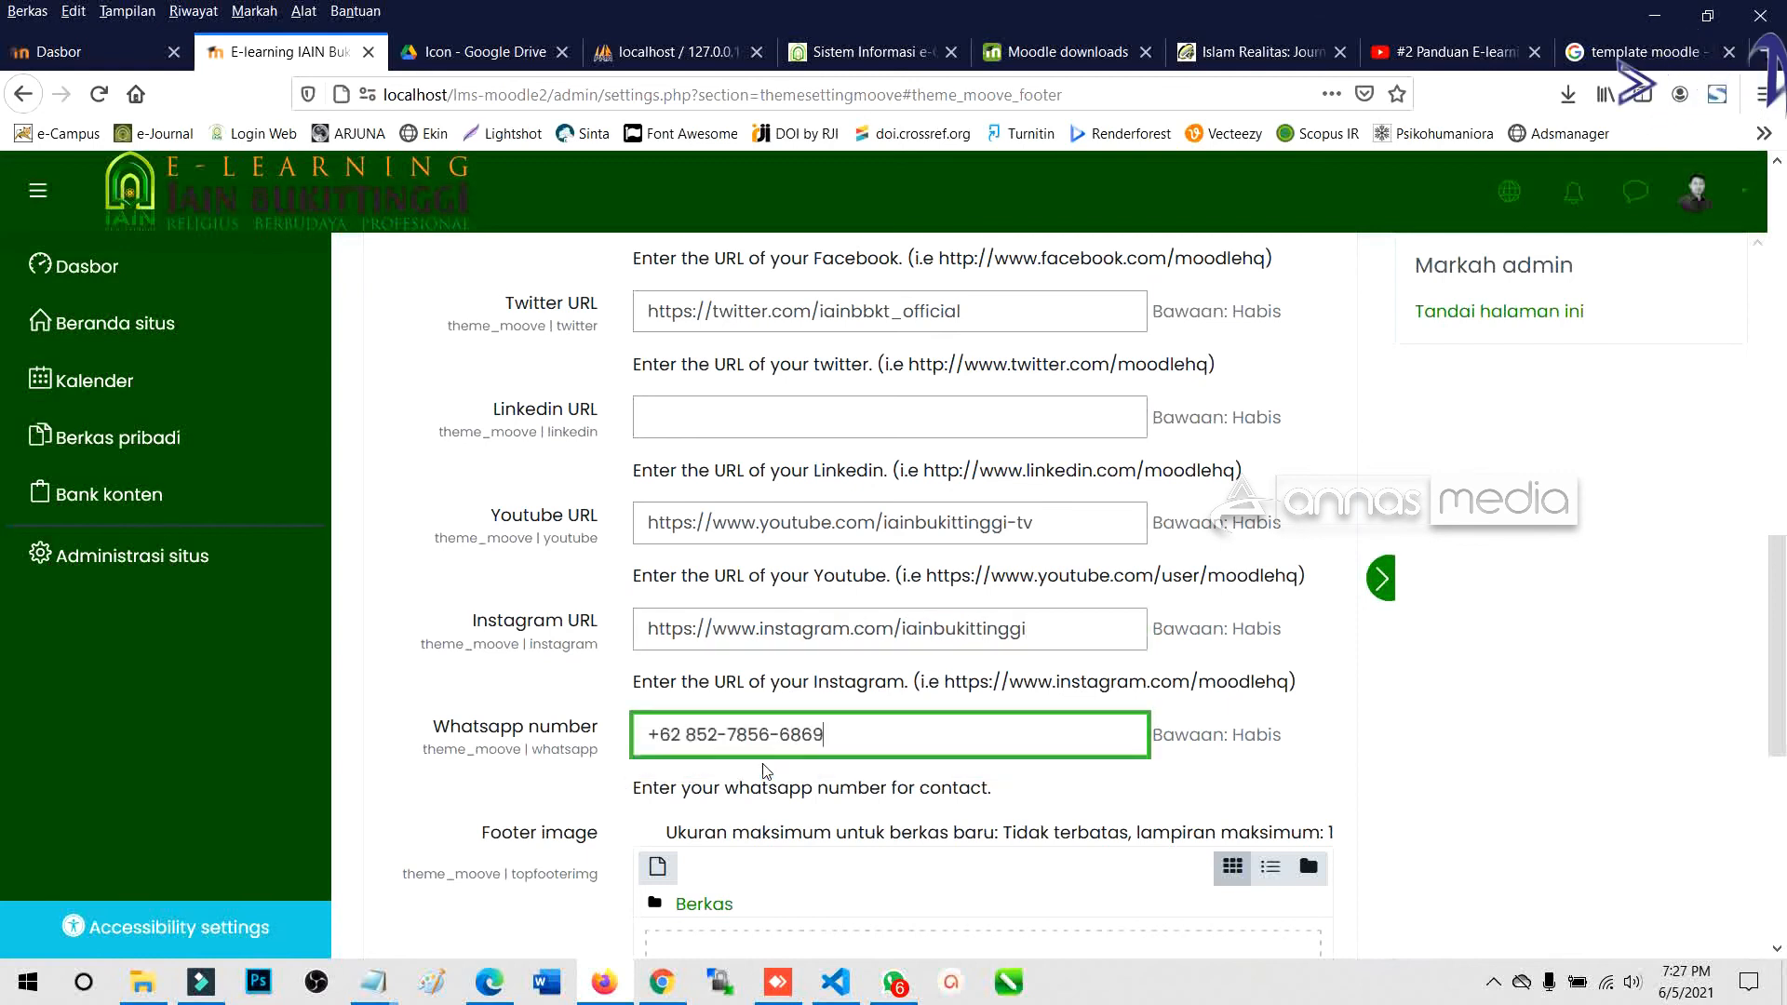
scroll(733, 693, down, 3)
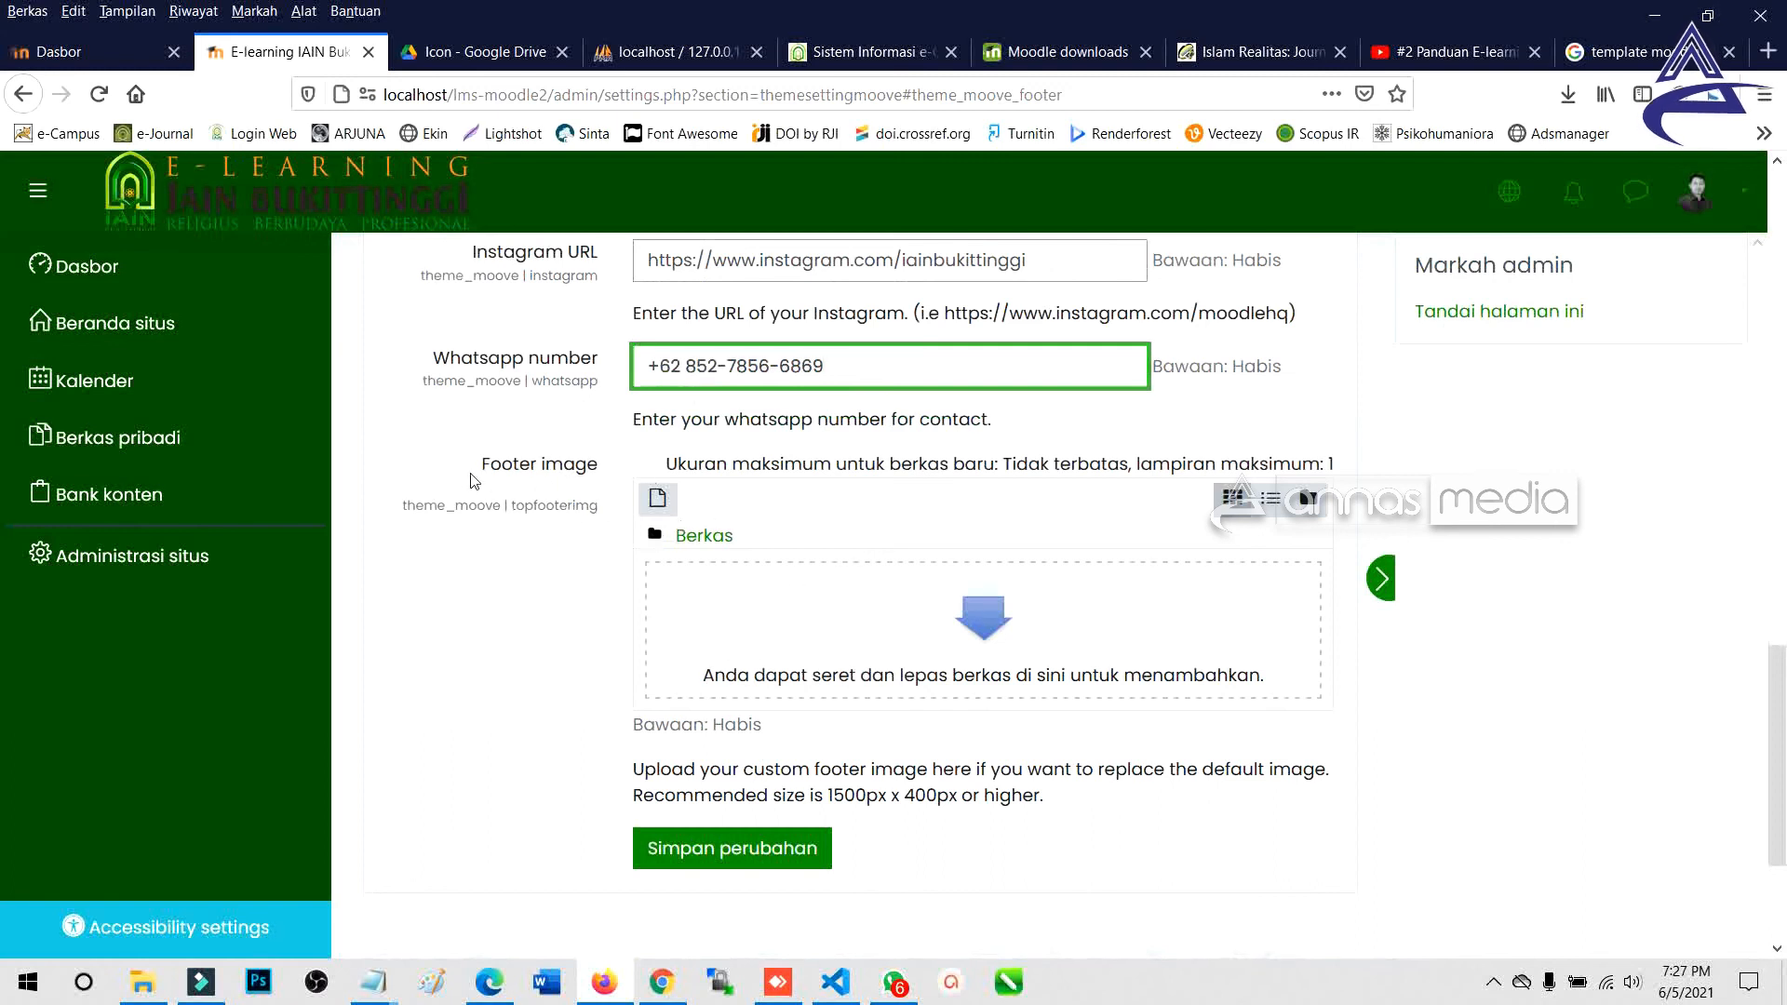
drag(474, 481, 604, 473)
click(751, 848)
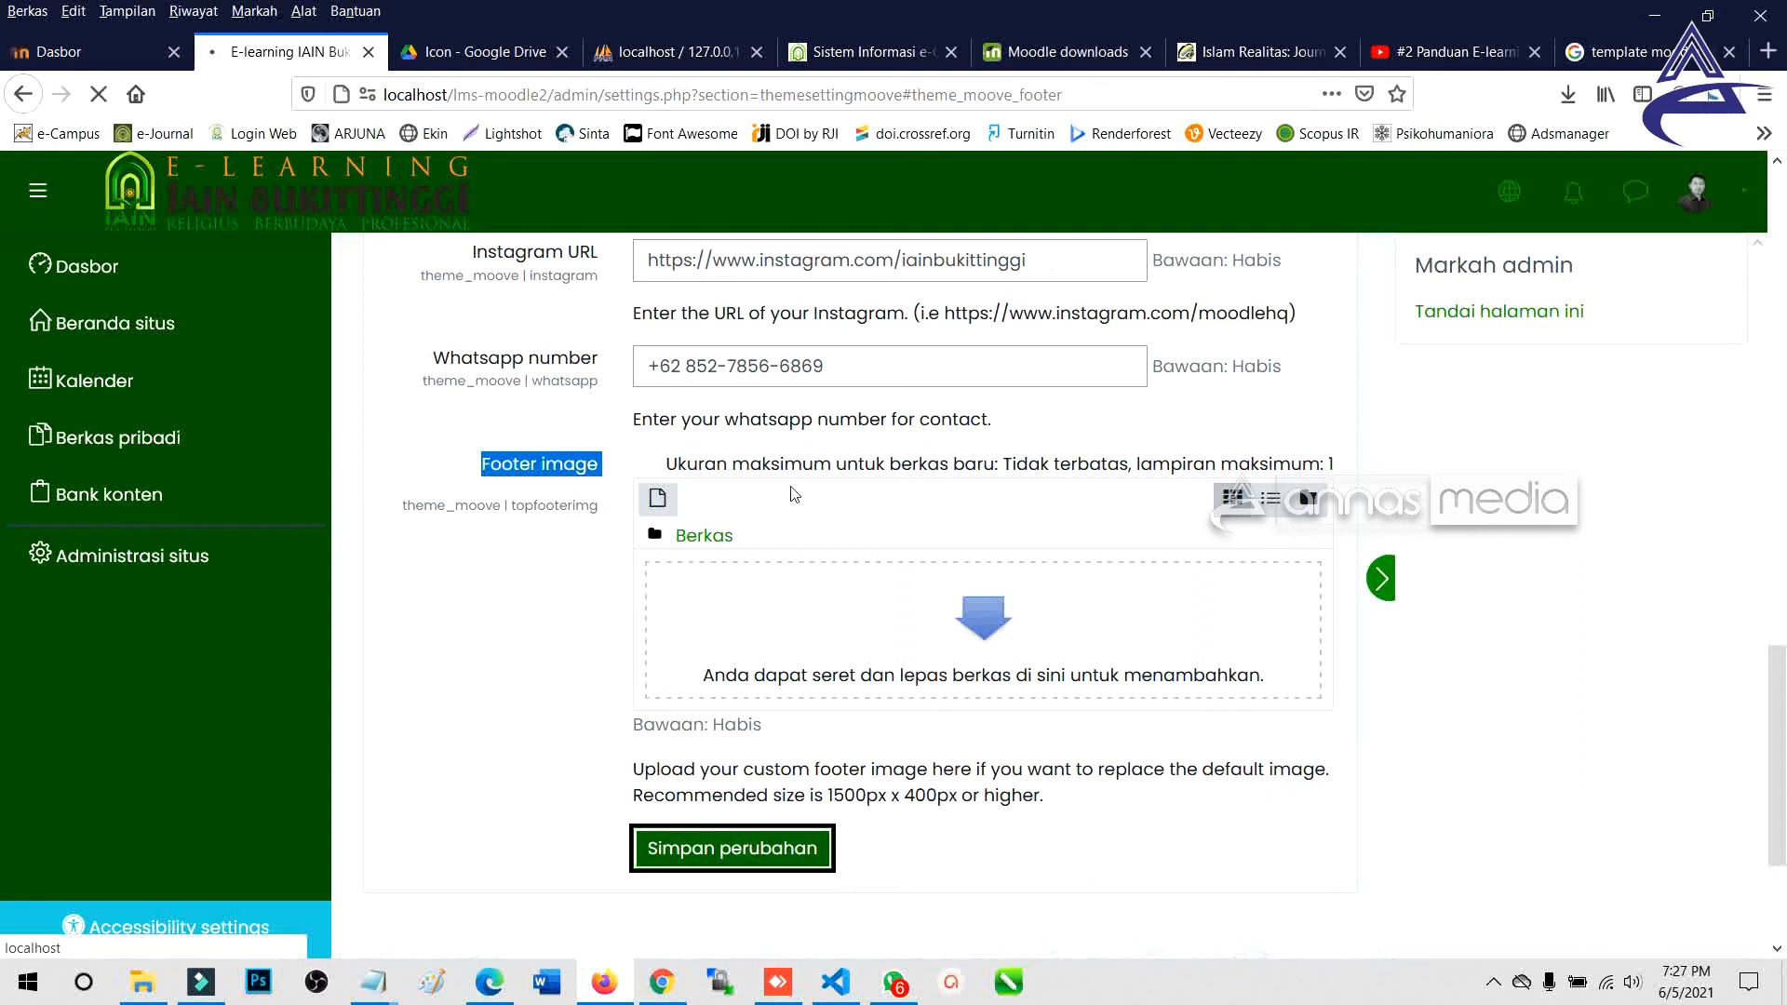
Reopen the Footer section and review the saved Stay in touch preview.
scroll(614, 792, down, 3)
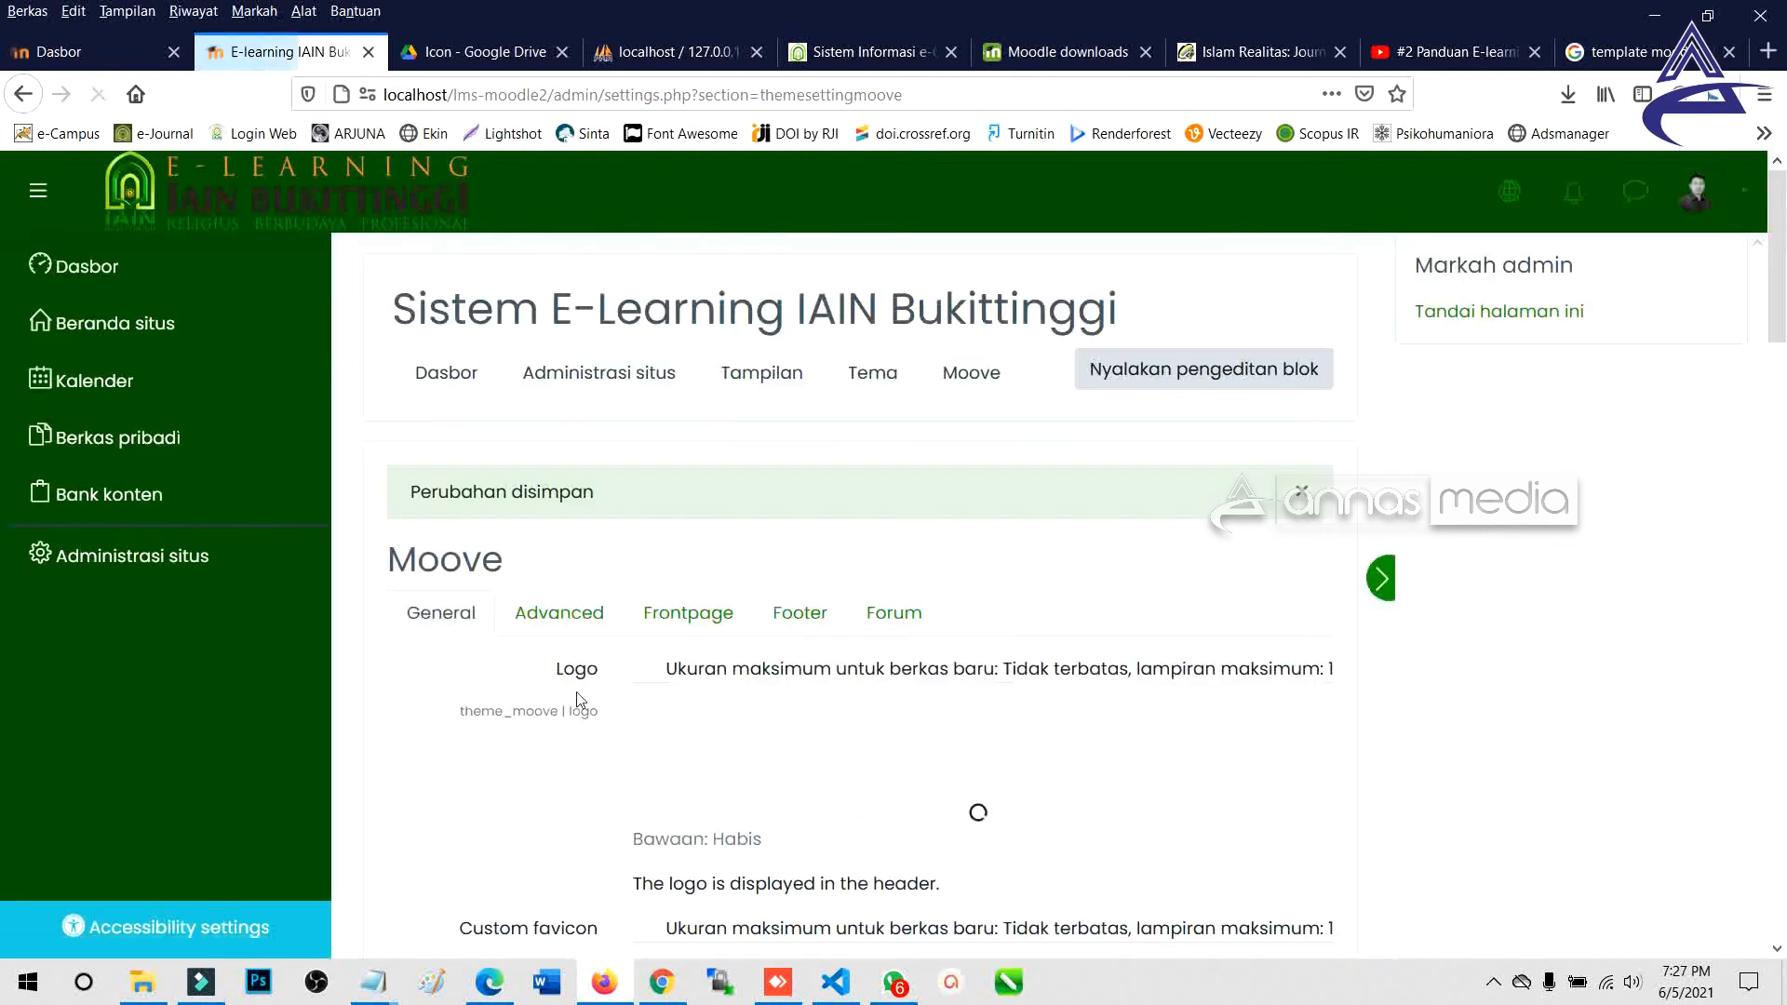
click(799, 613)
scroll(735, 668, down, 15)
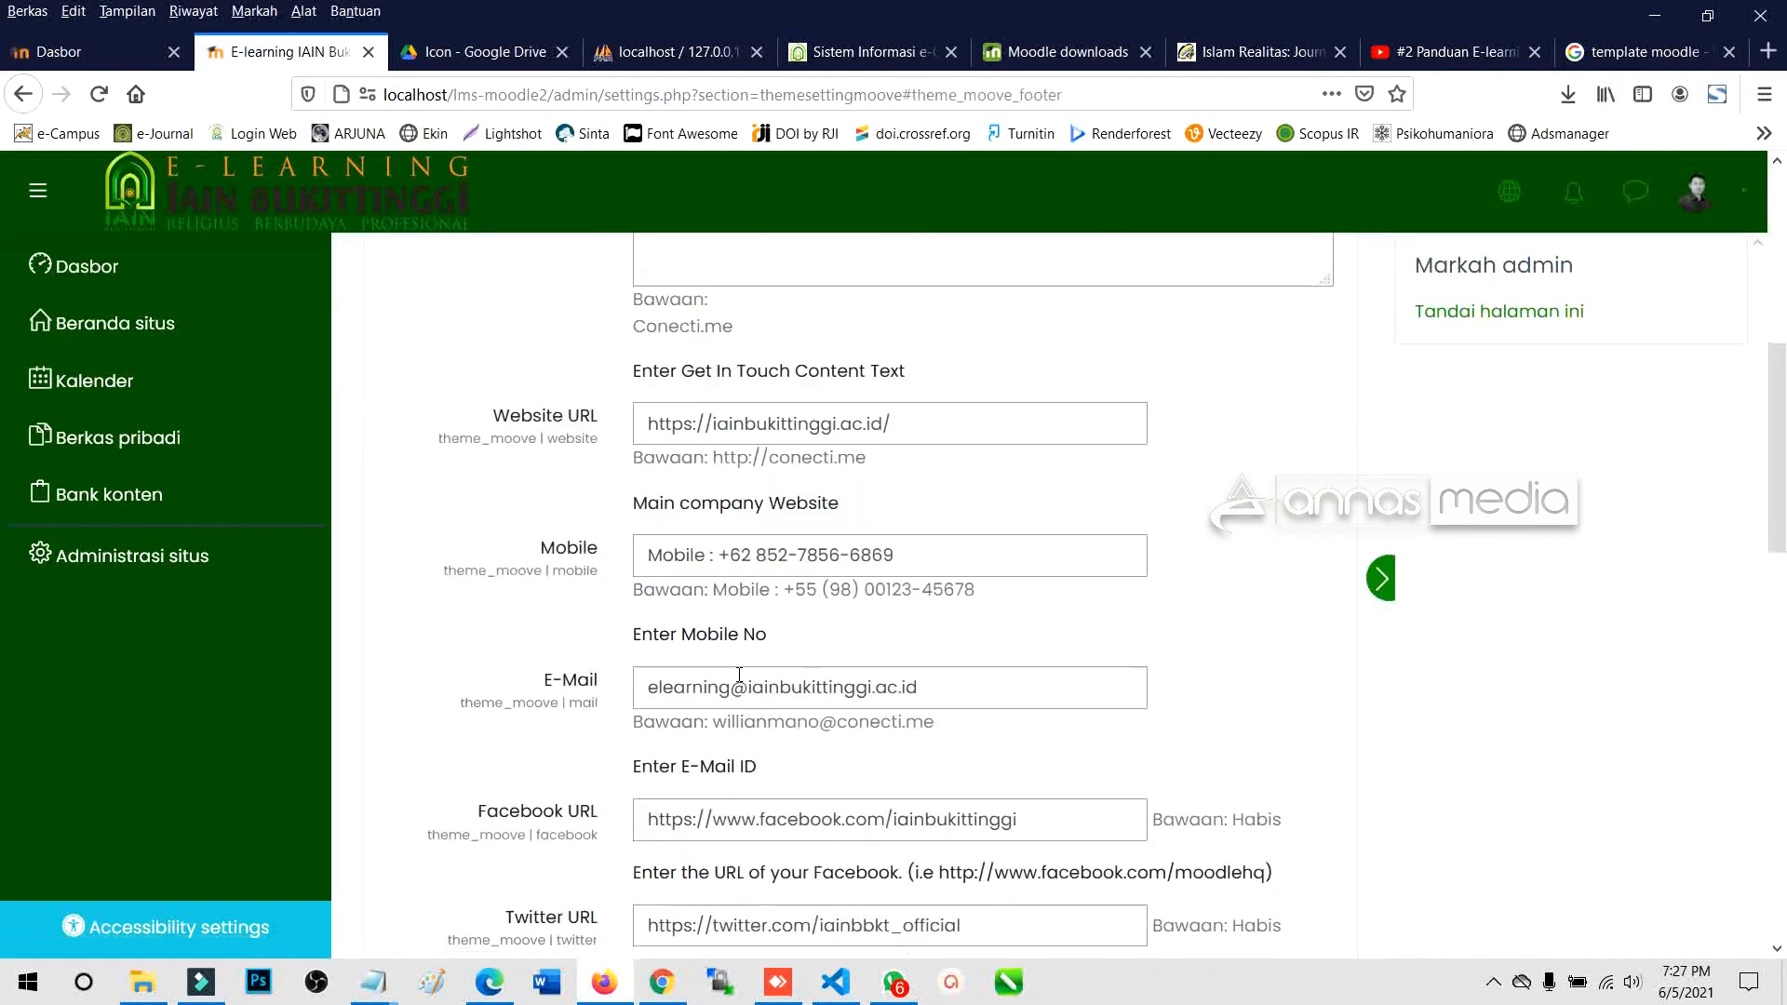
scroll(717, 672, down, 4)
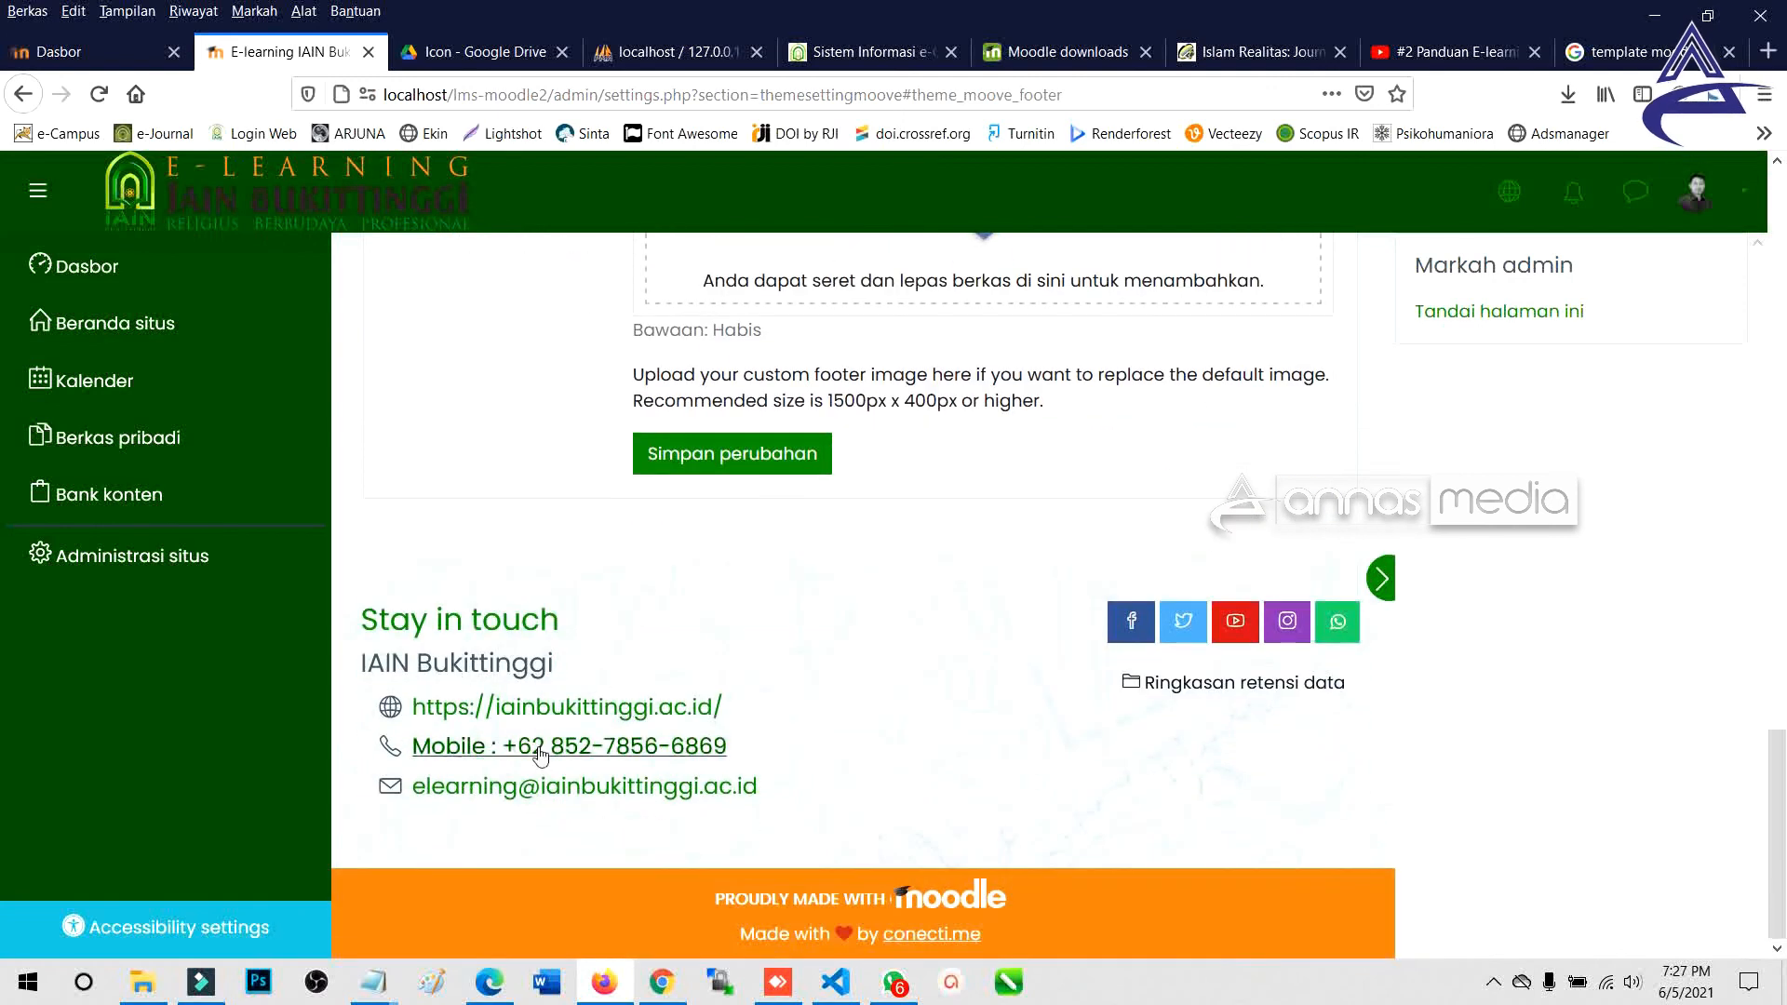
drag(756, 794, 361, 672)
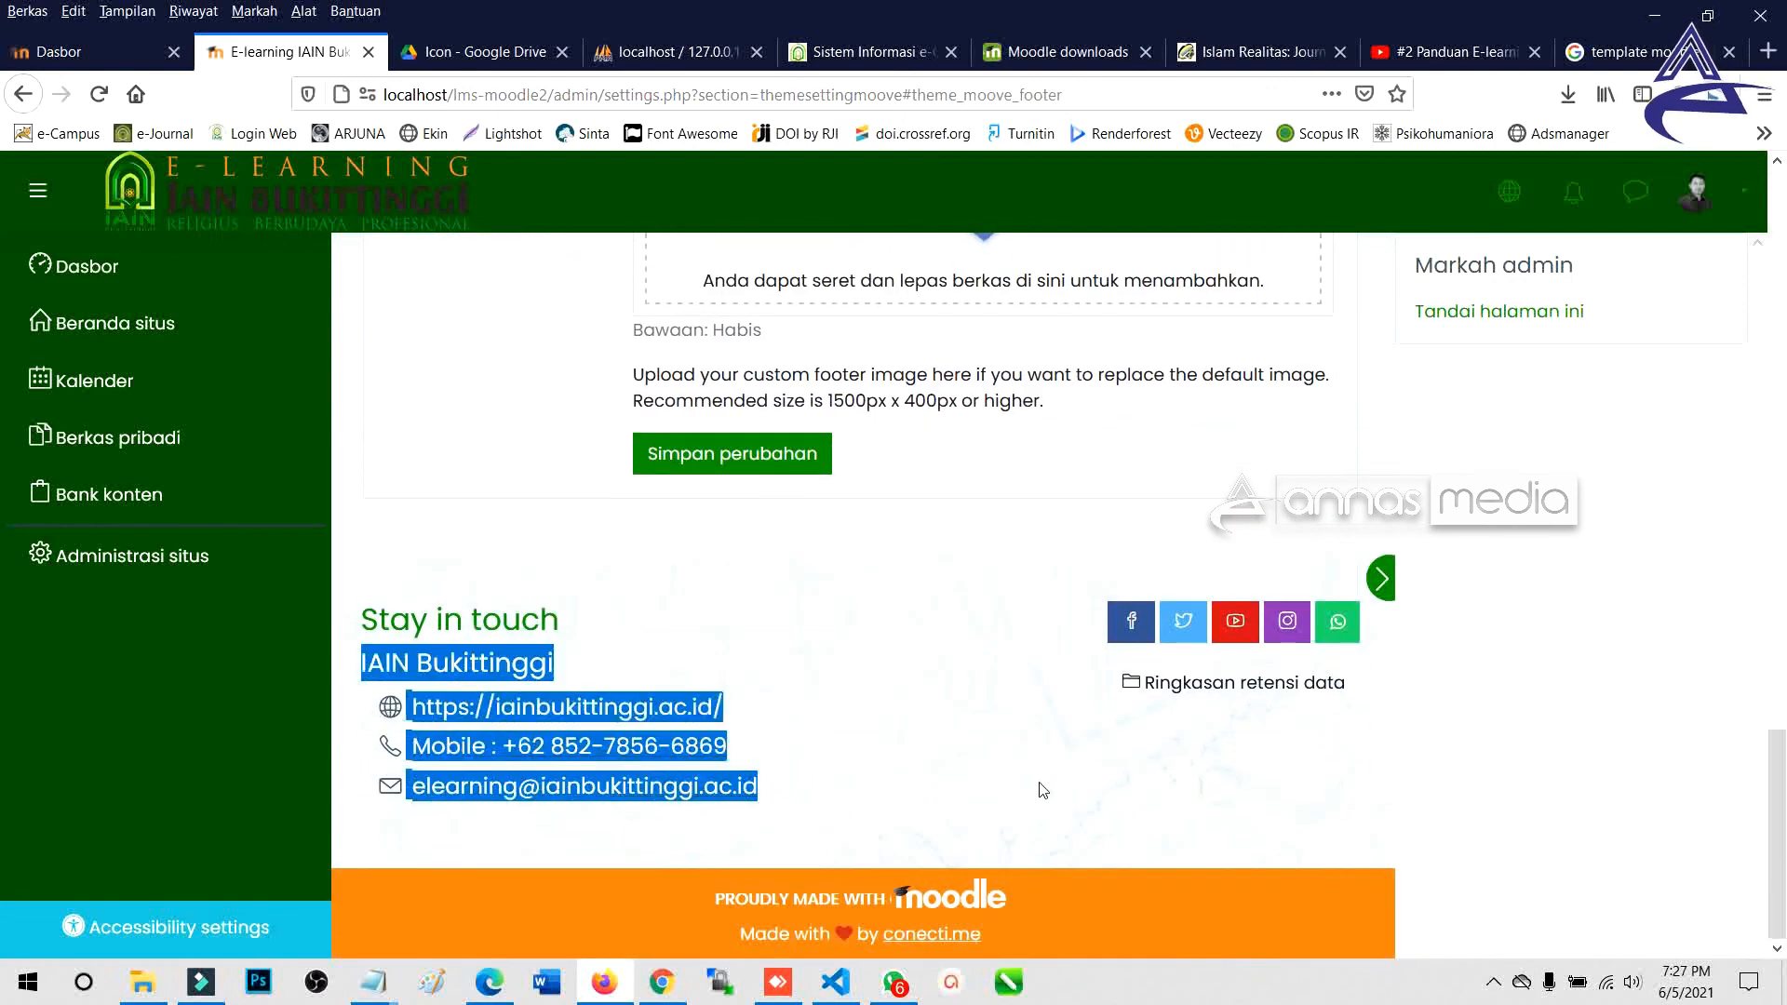
click(371, 657)
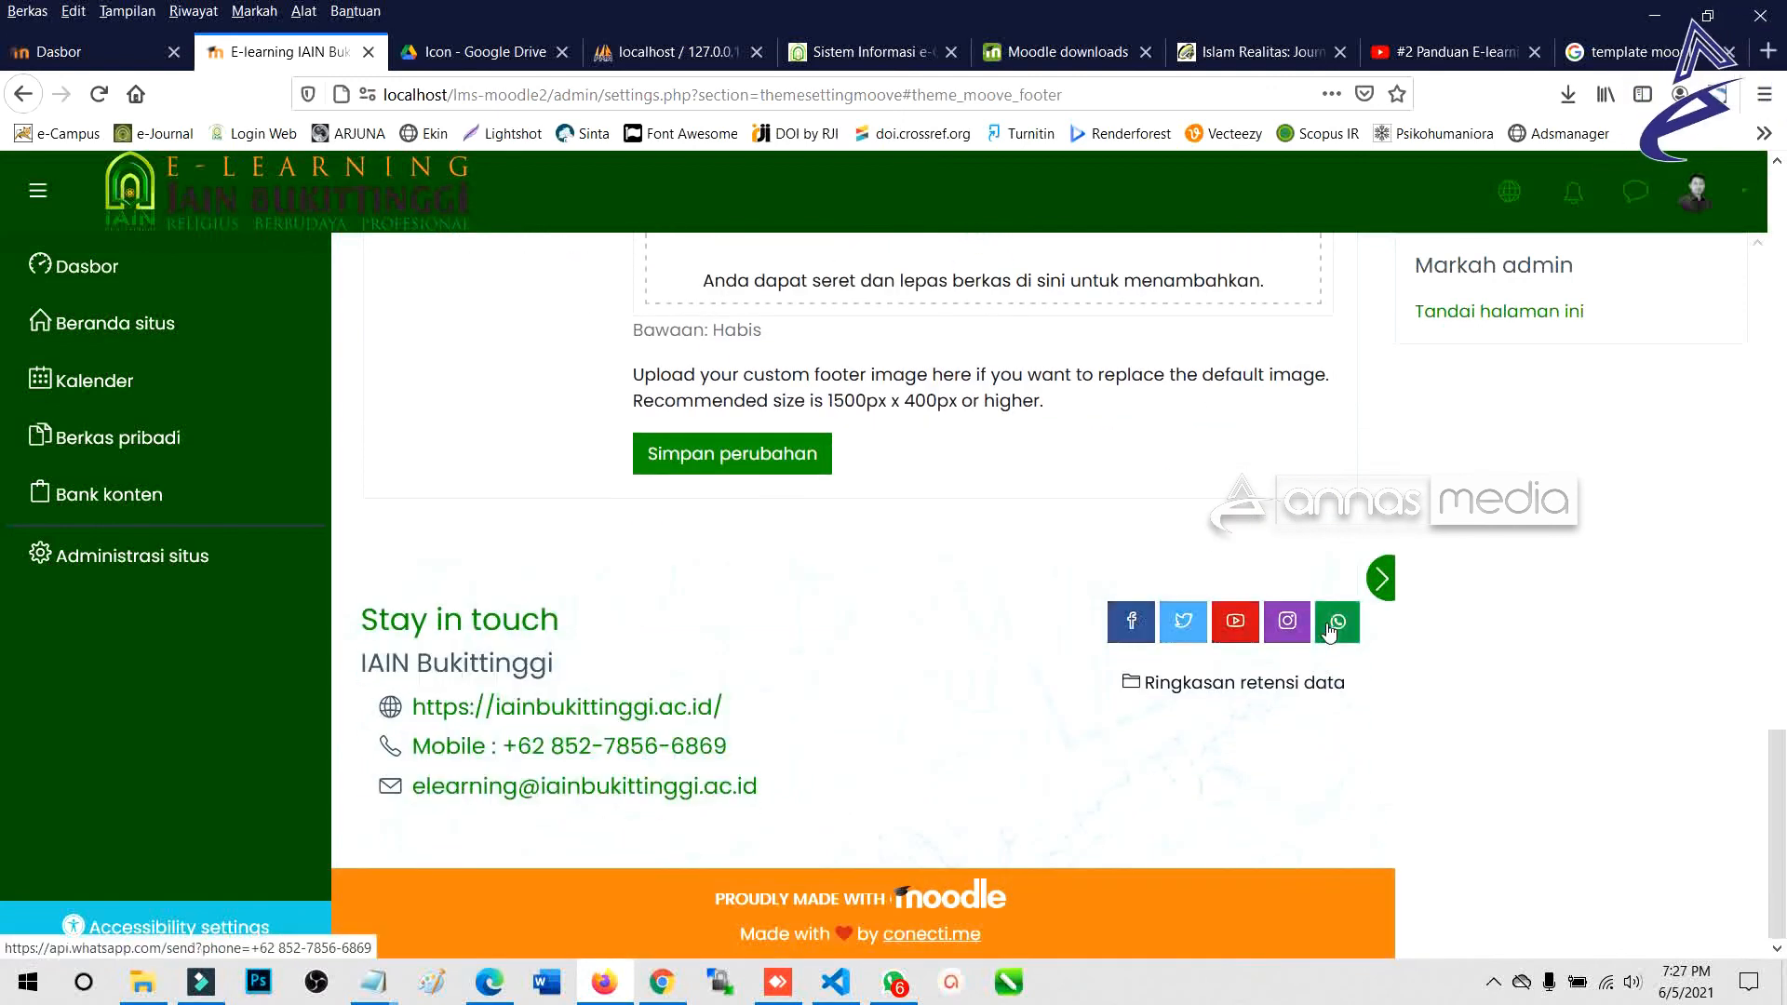
Check the IAIN Bukittinggi footer on the home page in Edge, then return to the Firefox settings.
click(489, 982)
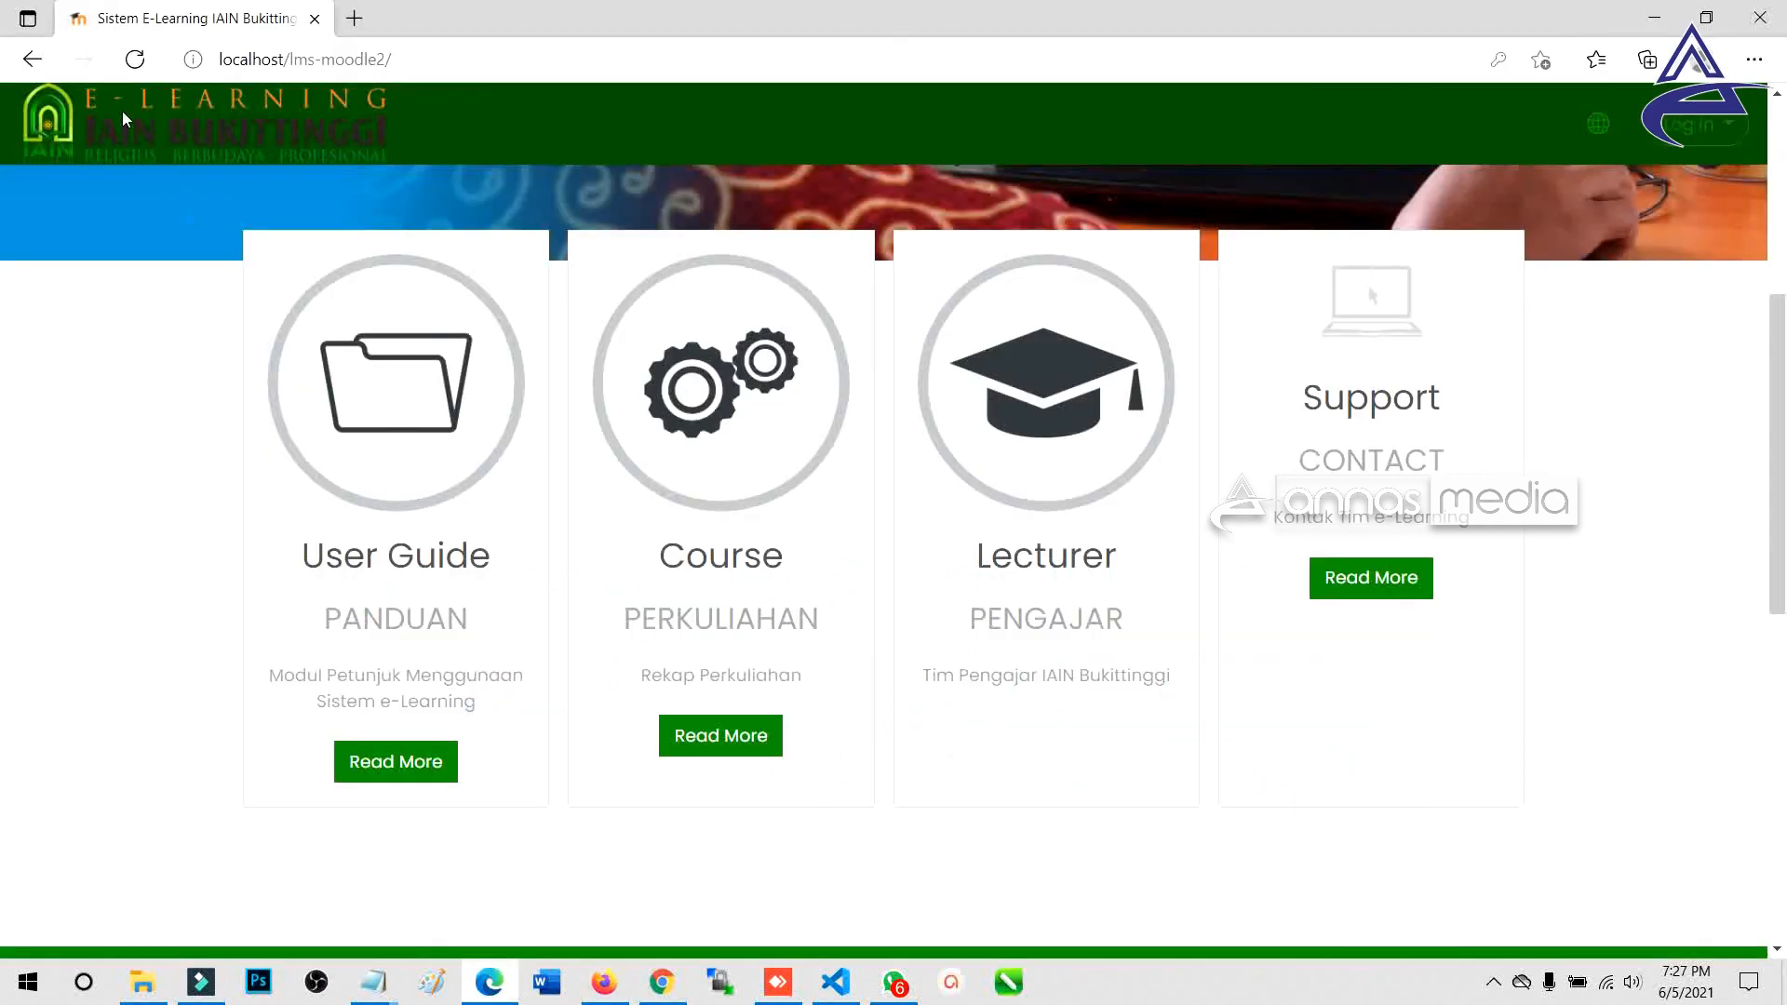
scroll(711, 531, down, 8)
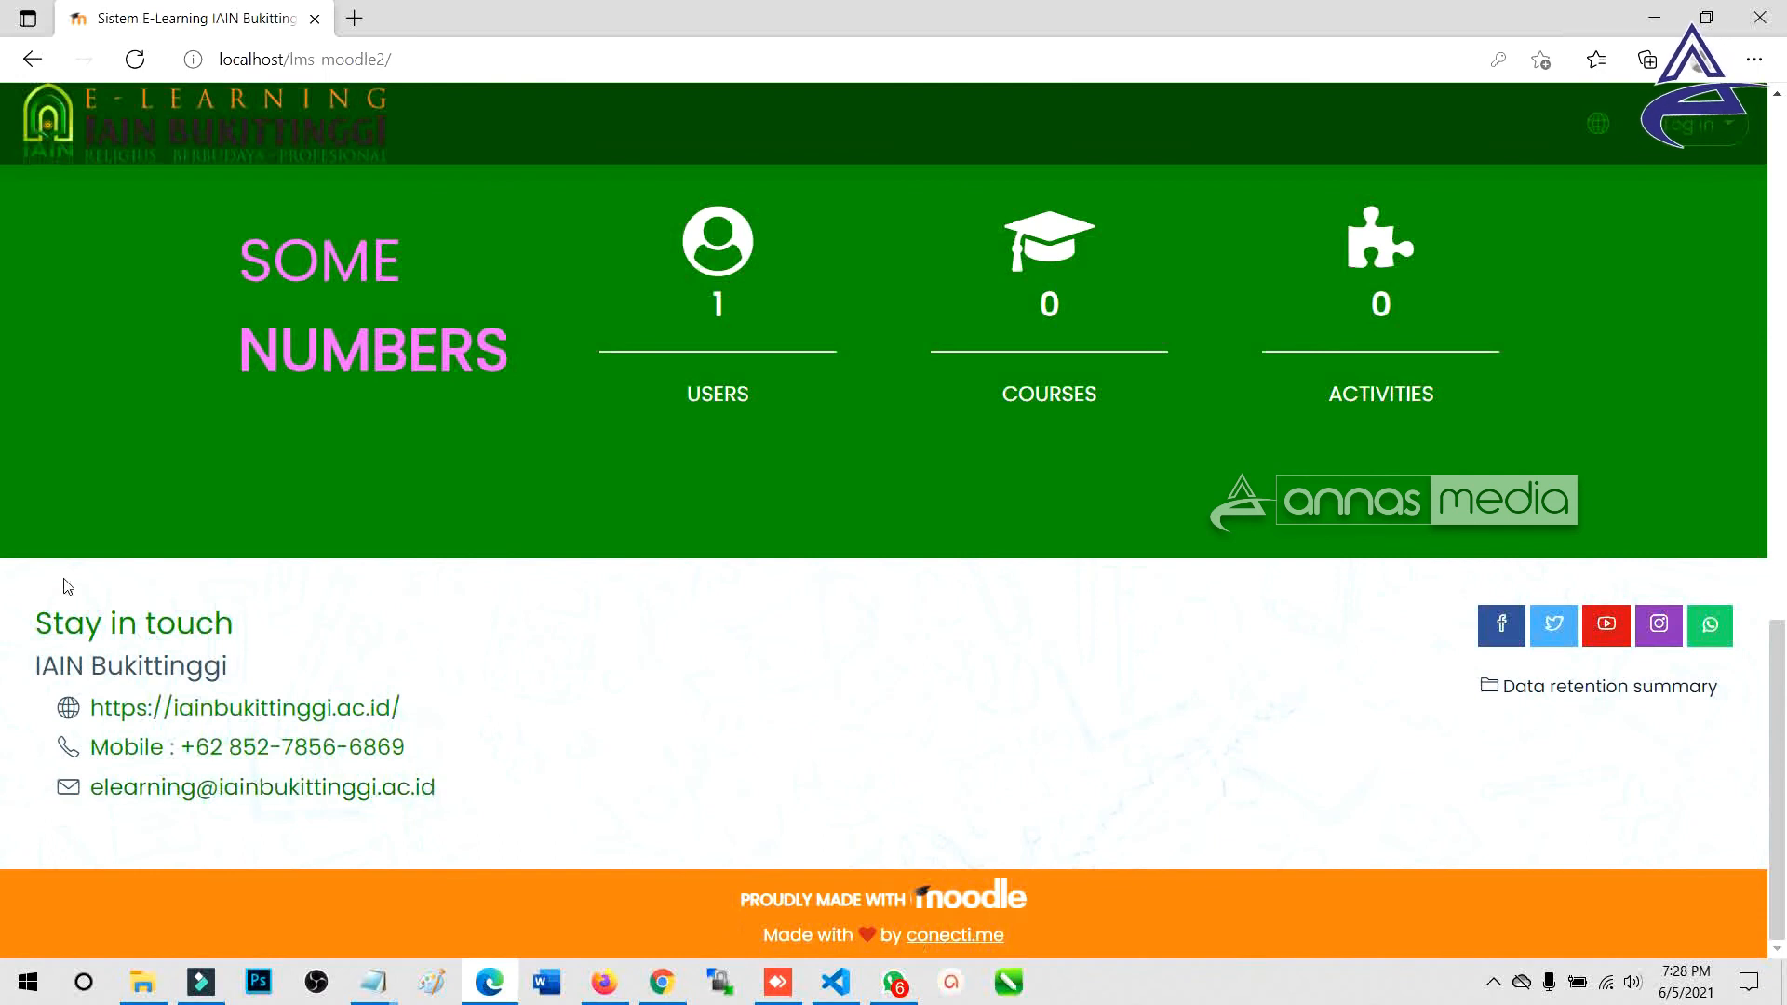
scroll(738, 736, up, 5)
scroll(731, 736, down, 3)
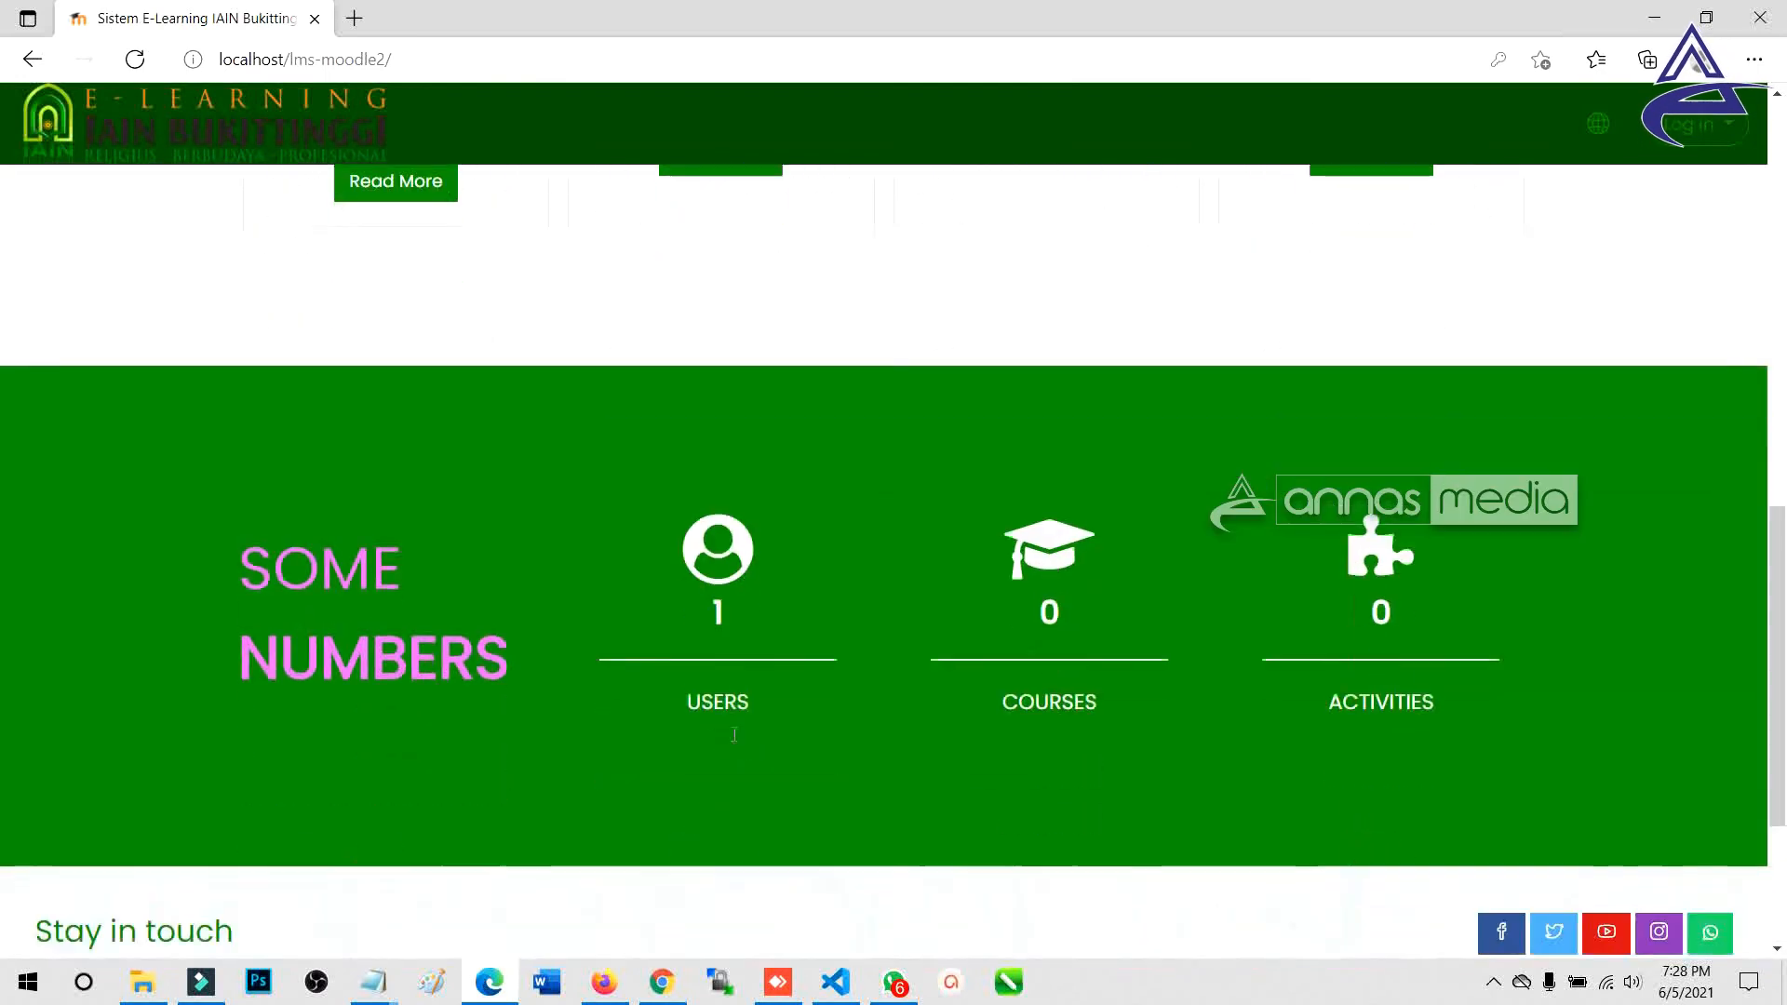
key(alt+Tab)
scroll(715, 674, up, 12)
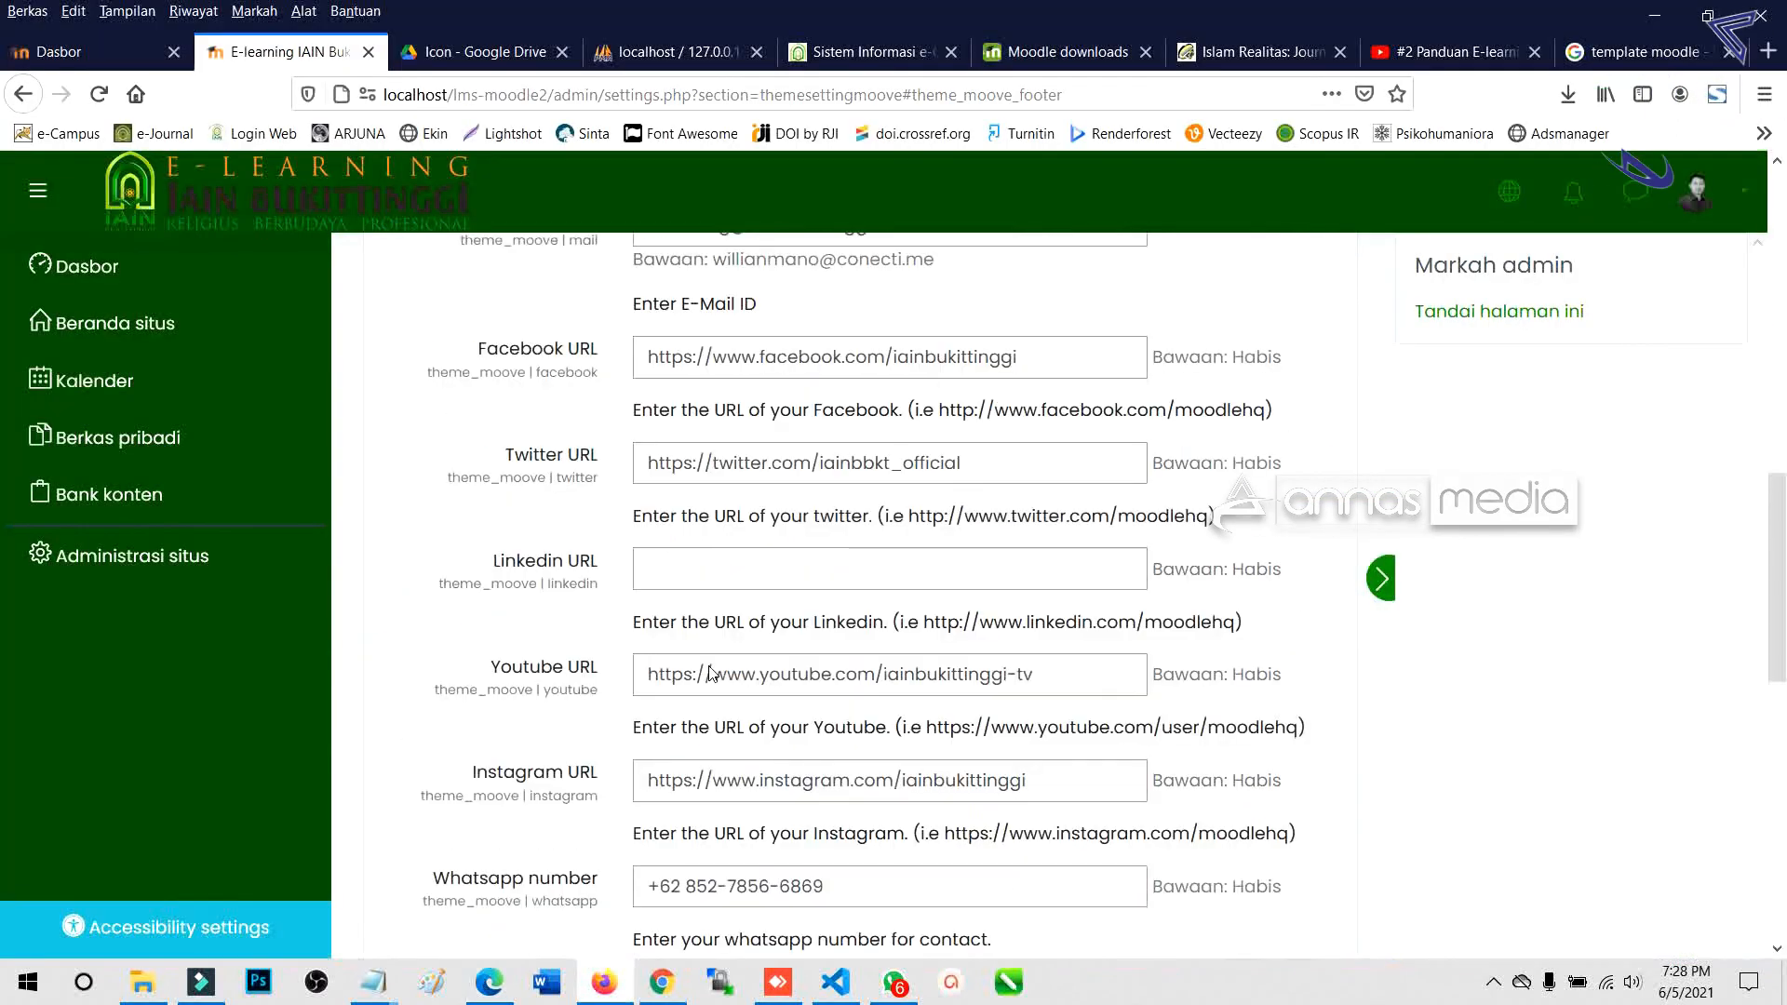
Go through Site administration > Appearance to the Moove theme's General settings.
scroll(711, 666, up, 4)
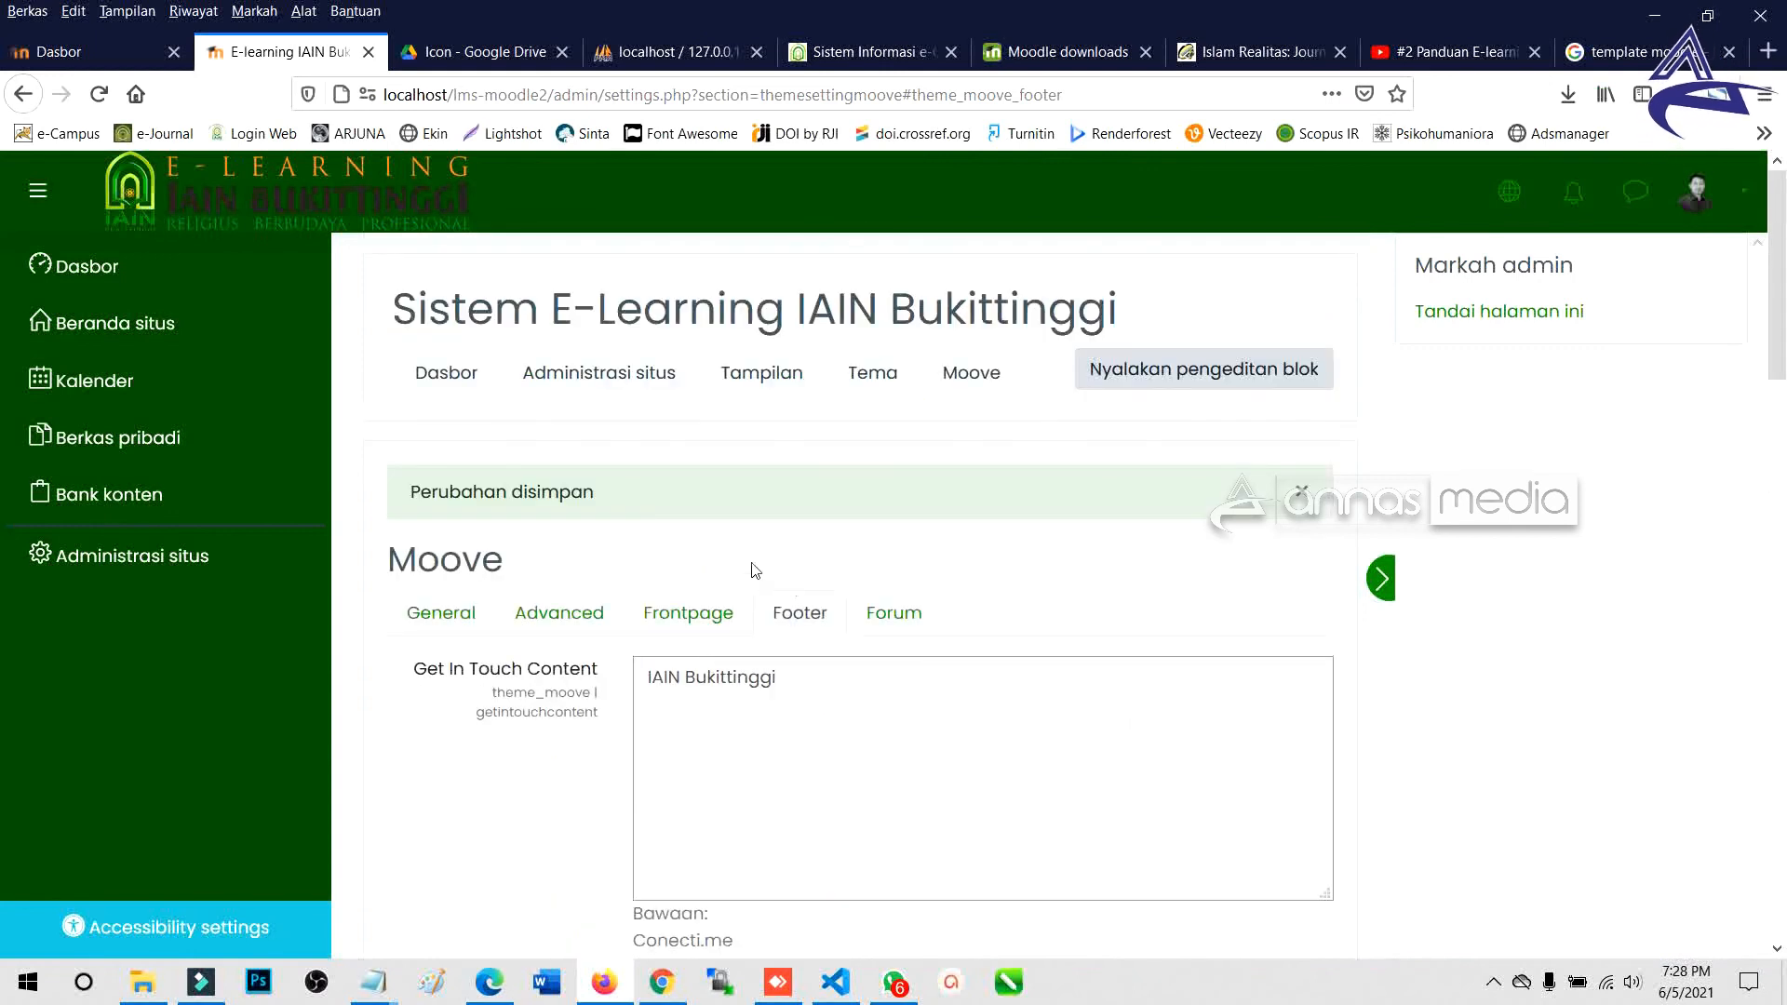
click(172, 559)
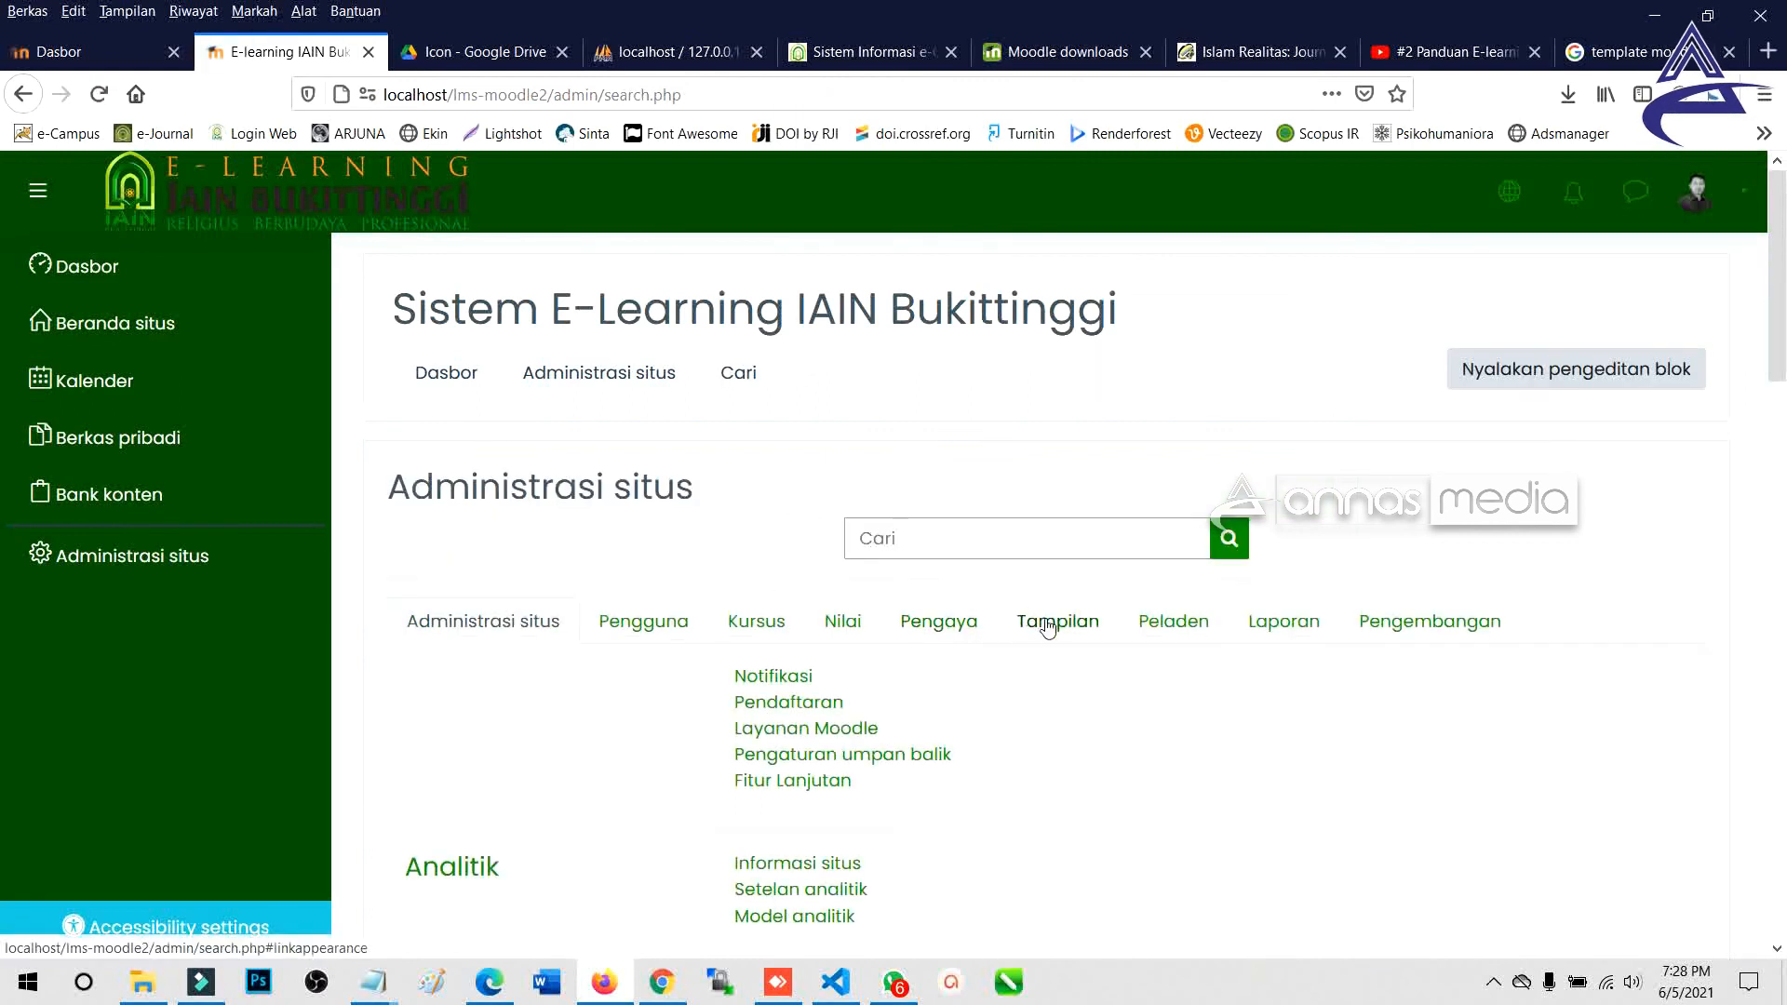
click(1048, 626)
scroll(838, 643, down, 4)
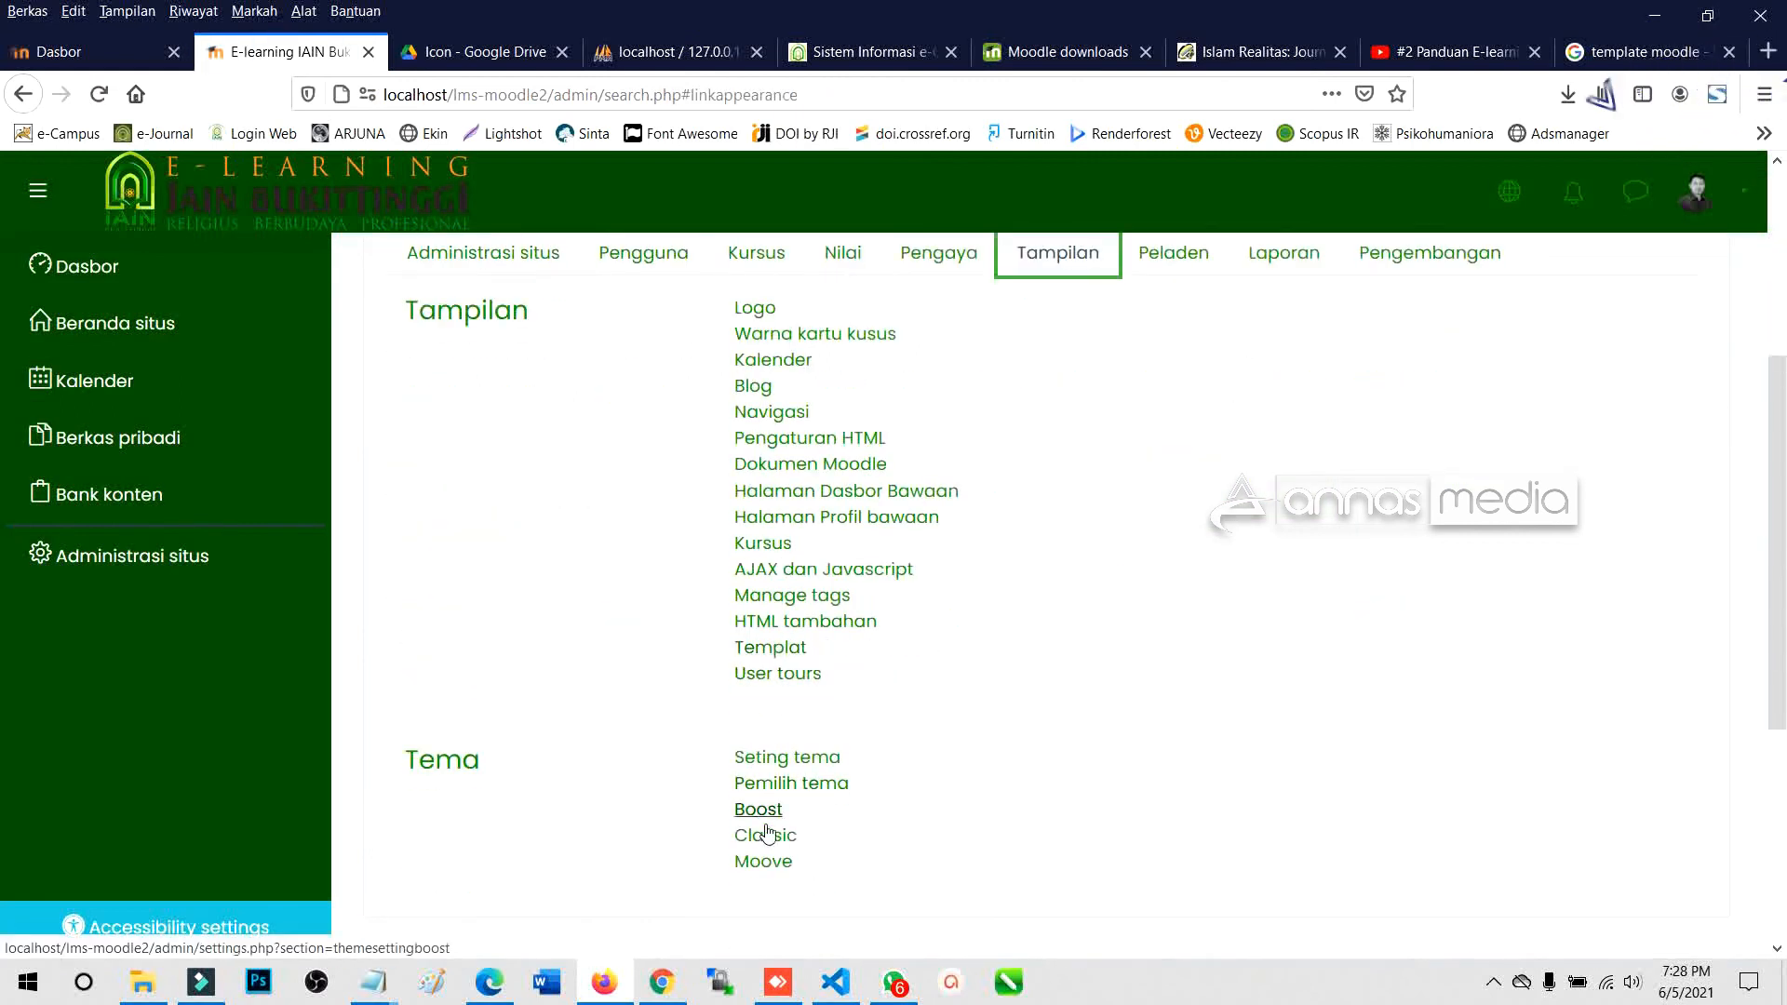
click(768, 860)
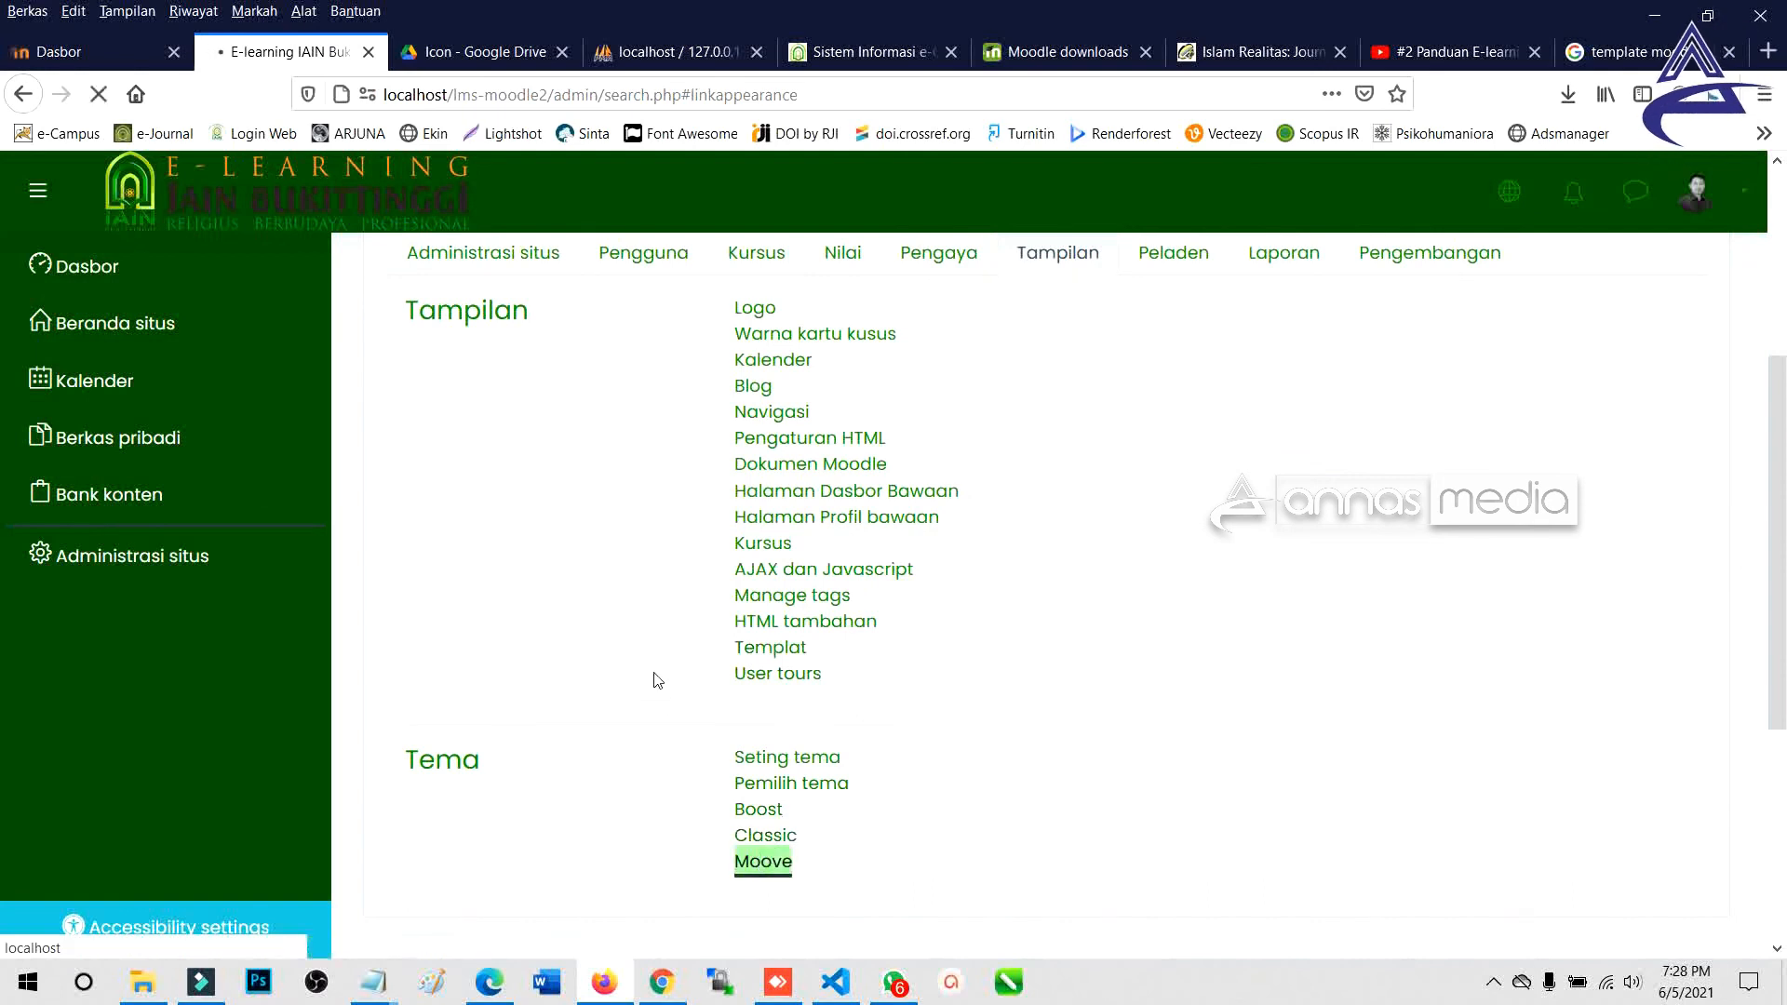
scroll(689, 419, down, 1)
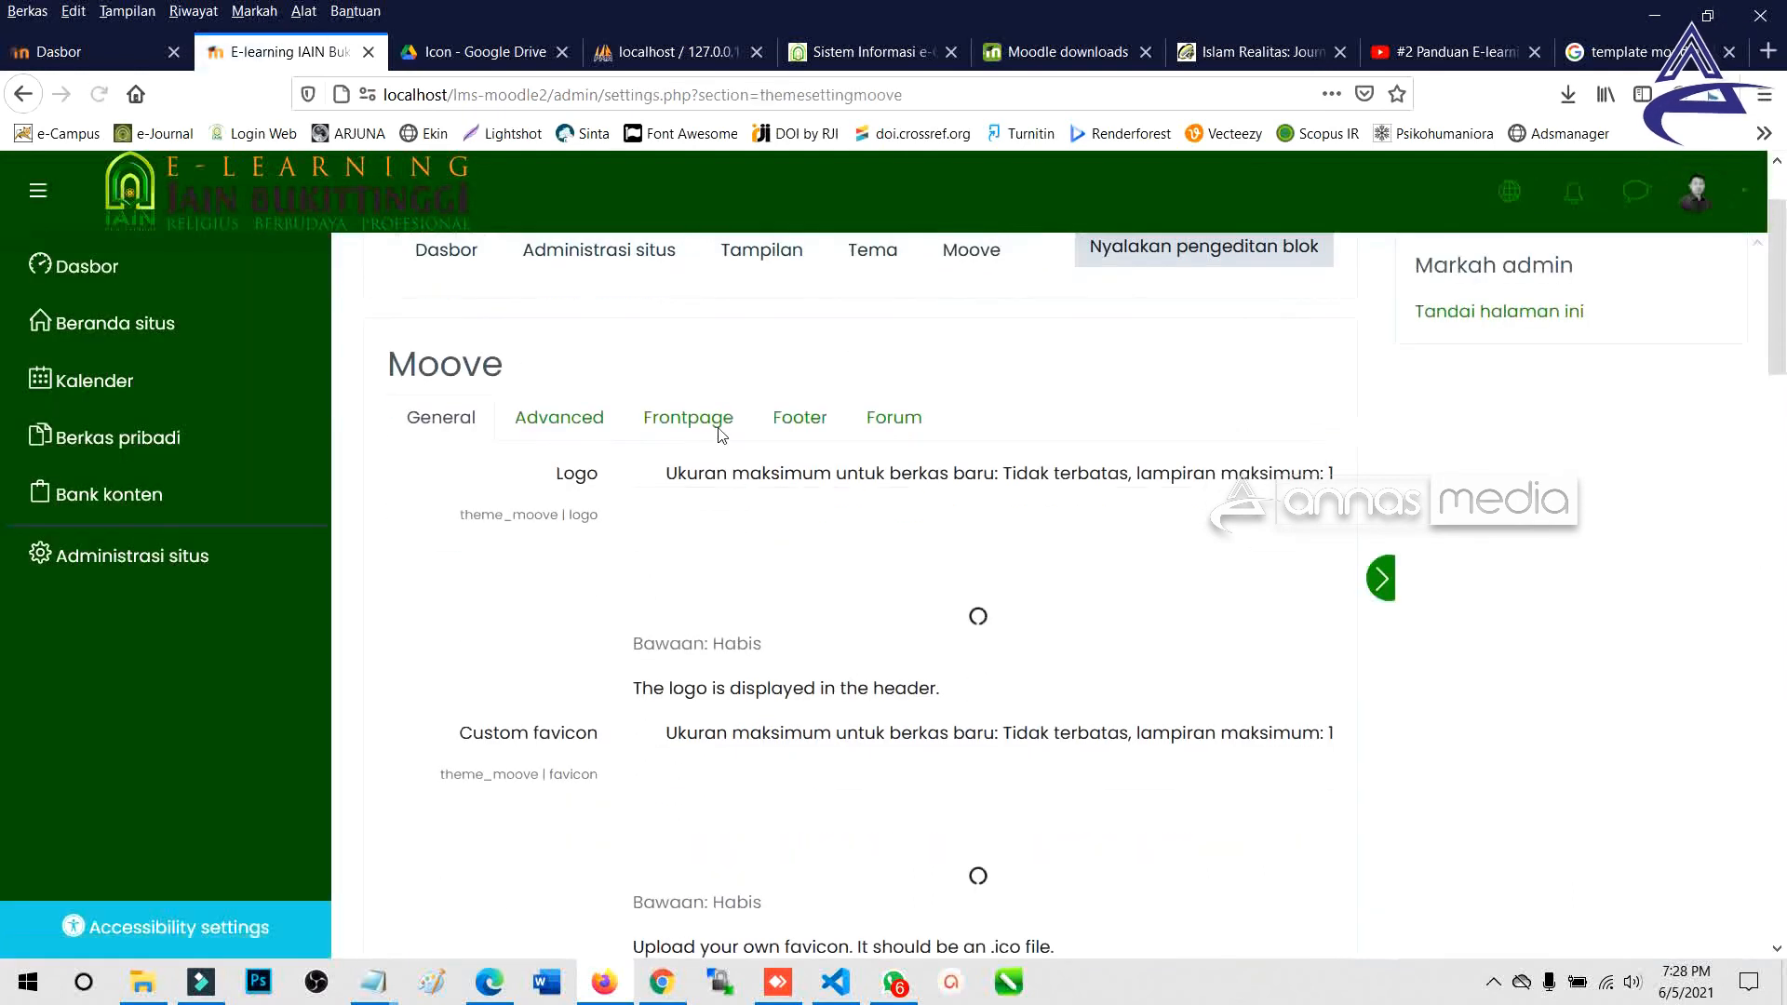
click(714, 428)
scroll(735, 452, down, 5)
scroll(782, 477, up, 5)
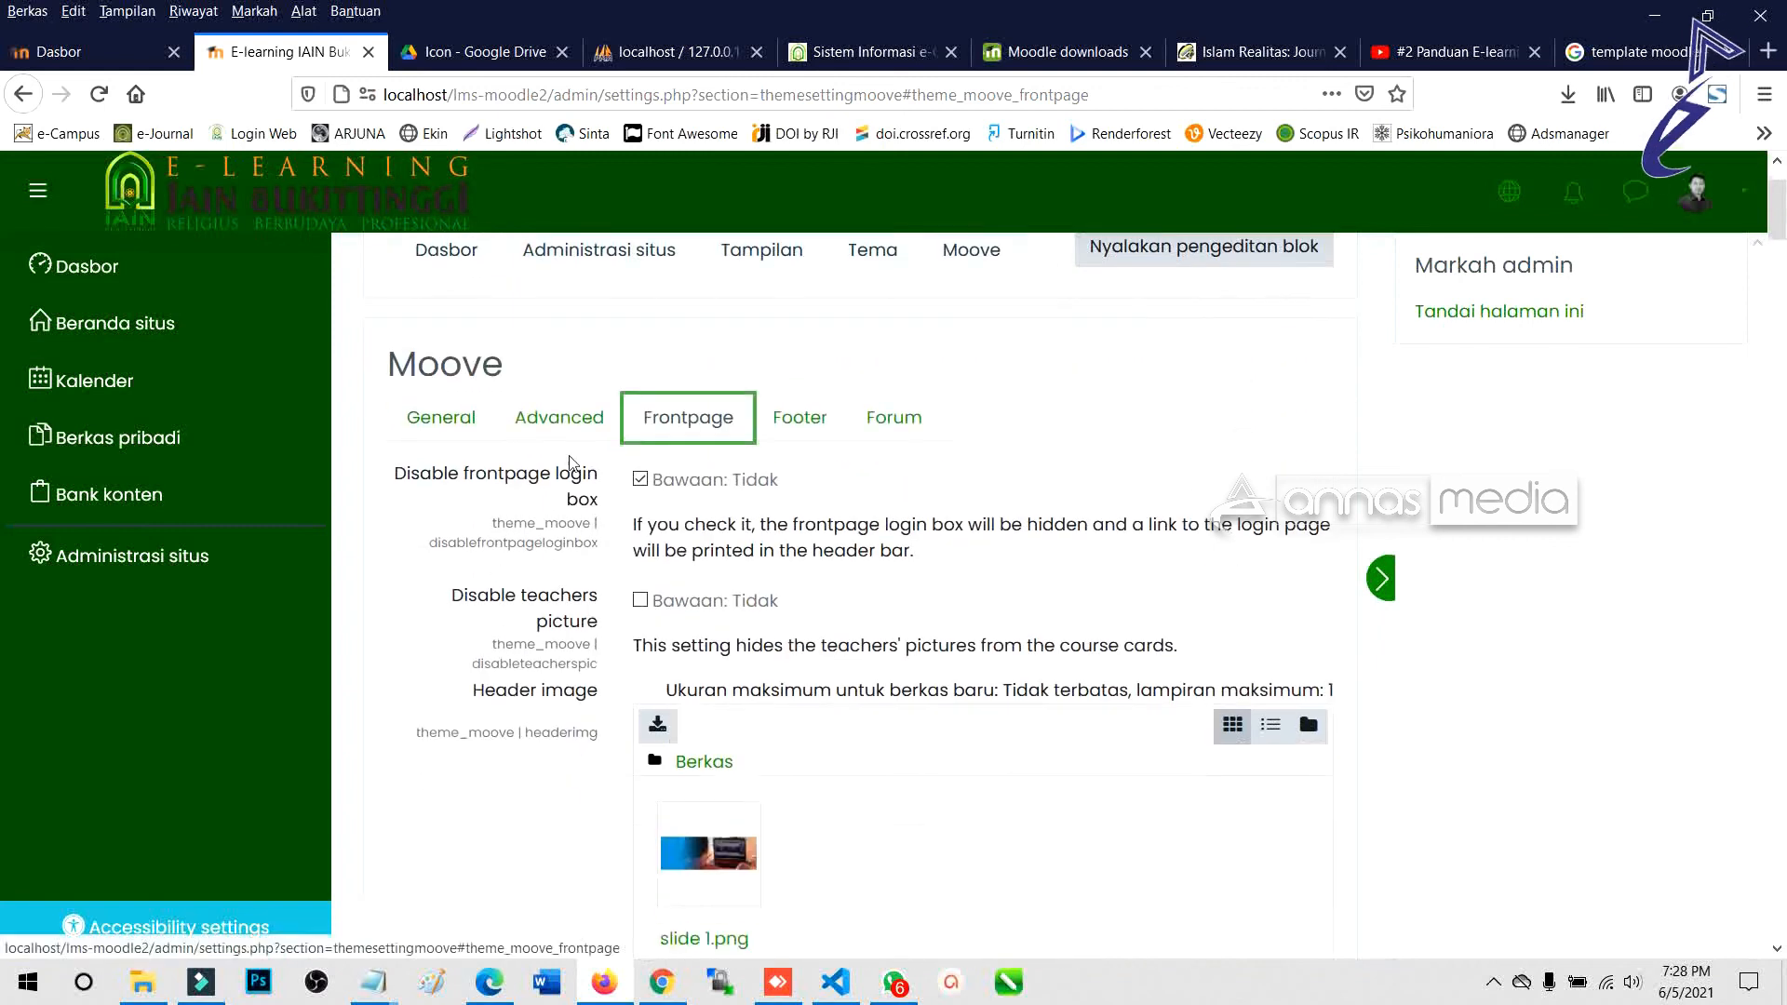
click(446, 428)
scroll(744, 596, down, 10)
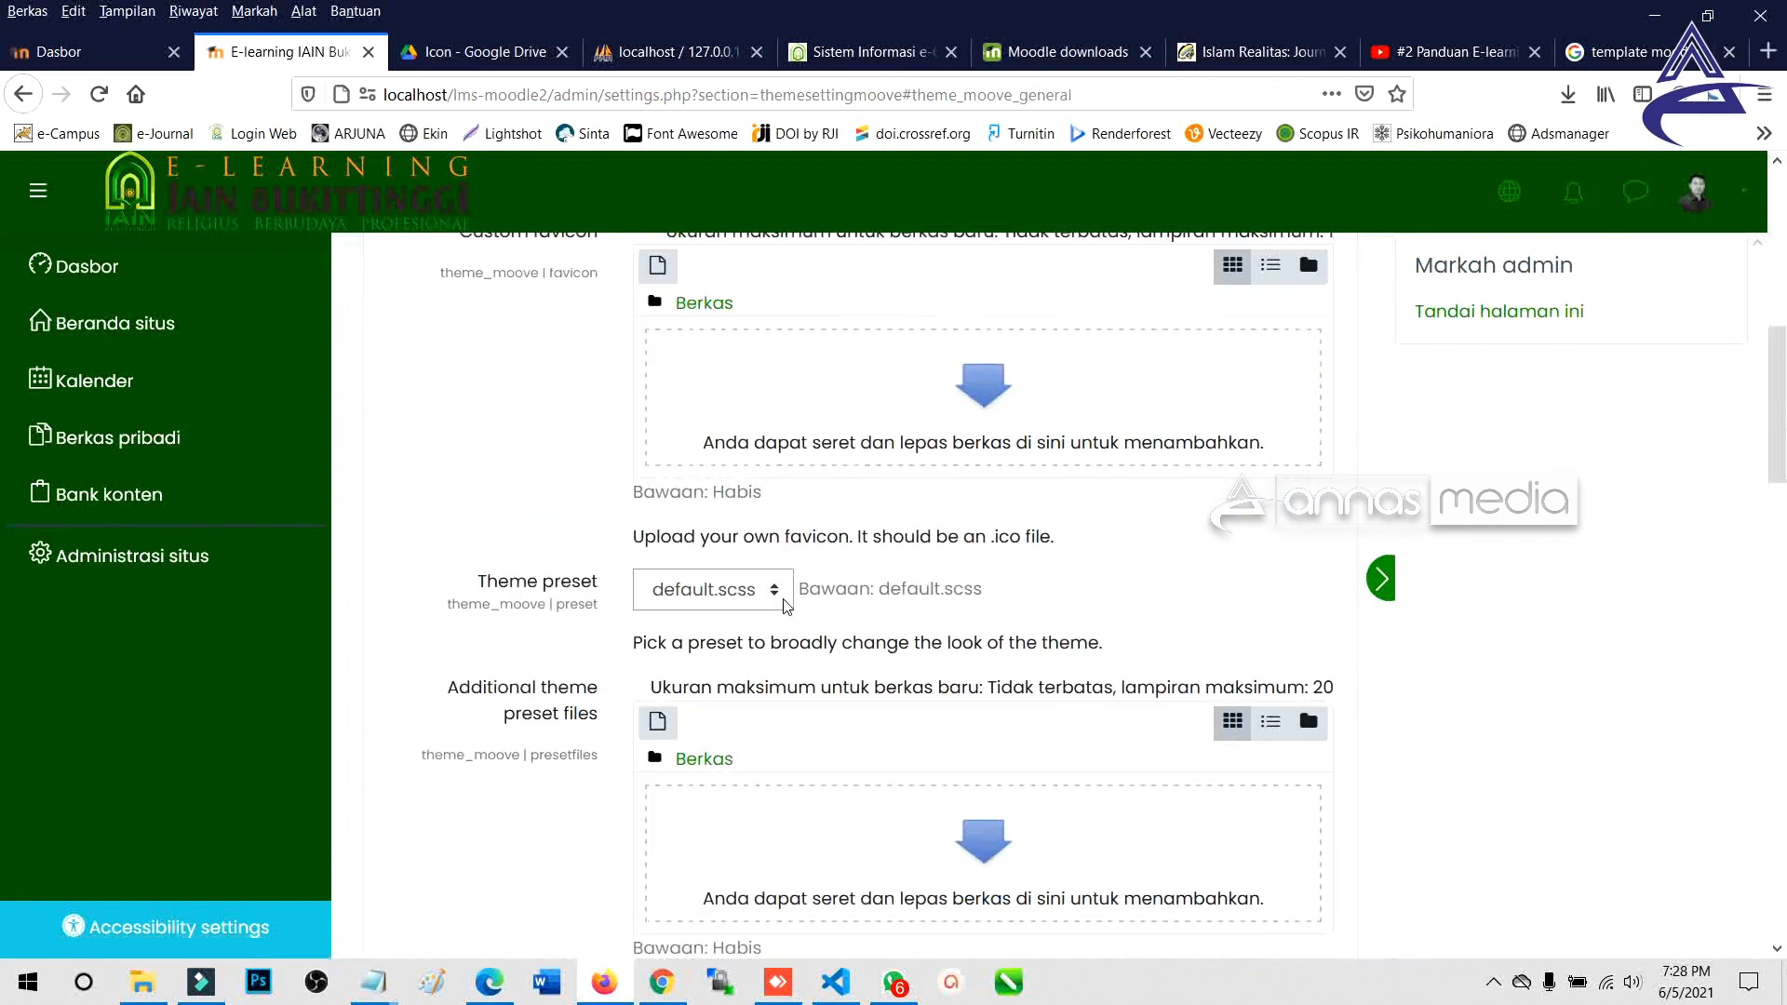
scroll(787, 607, down, 10)
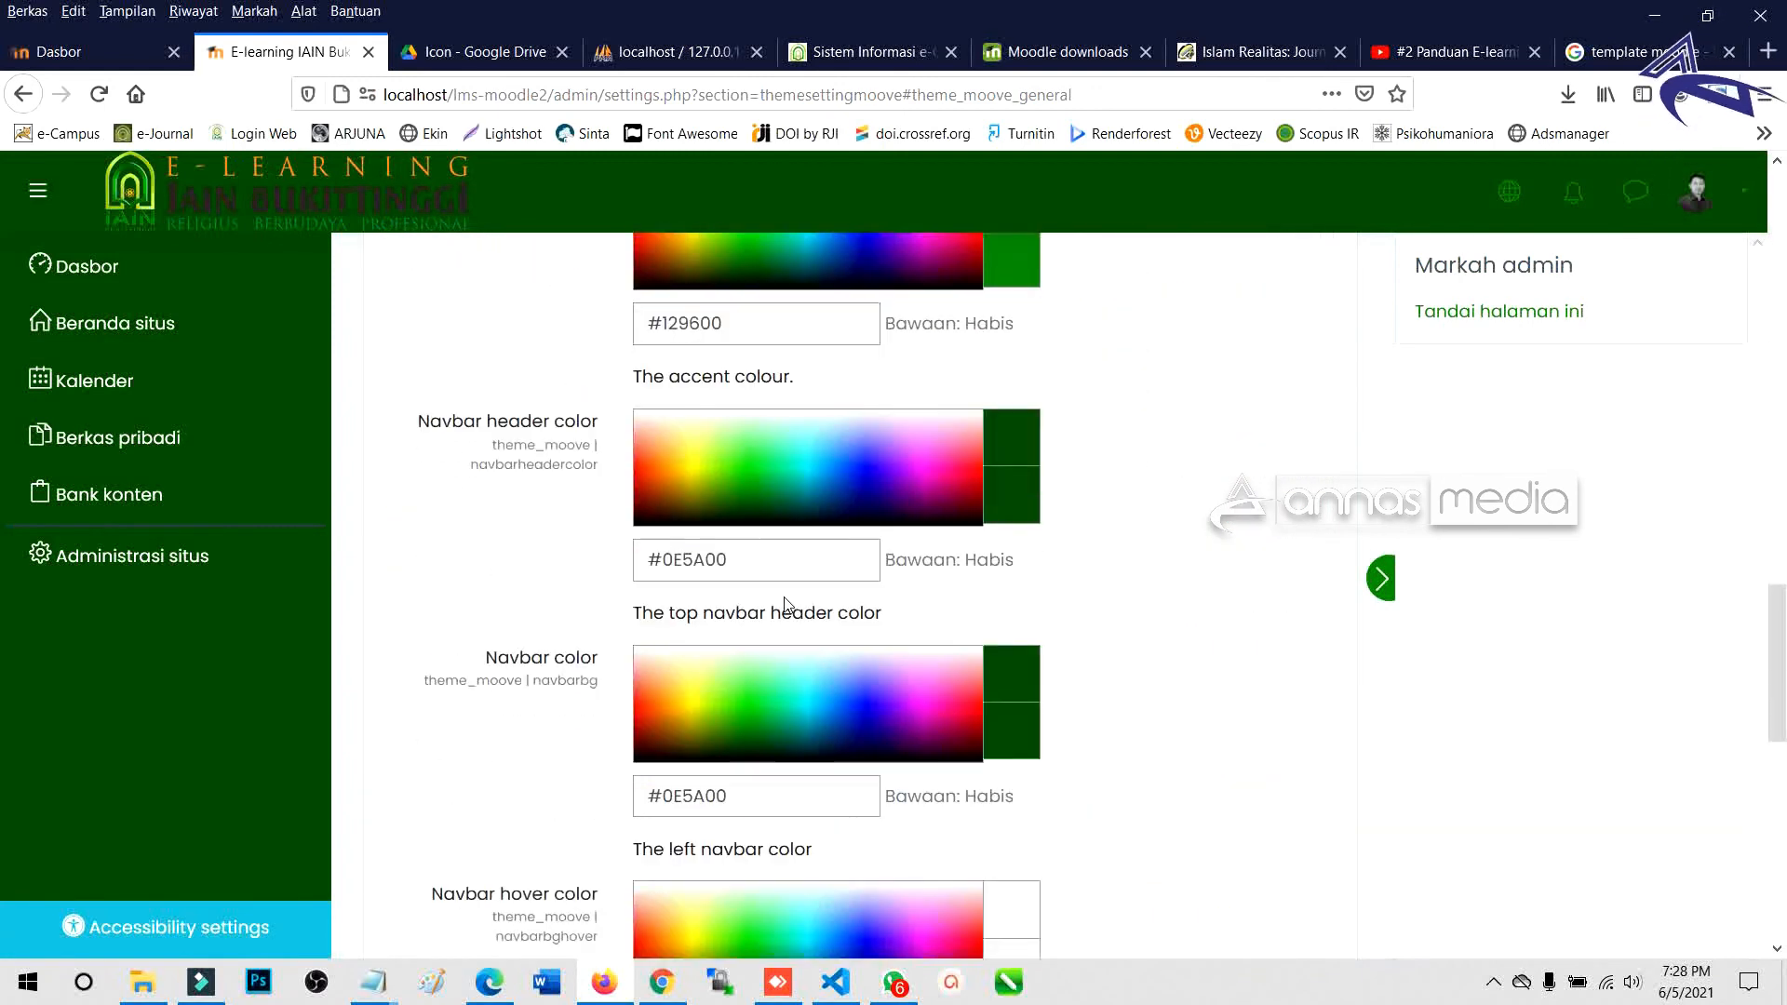
Set the Navbar color to pale cream #FFF6E0 and save the theme settings.
click(695, 661)
drag(698, 667, 686, 661)
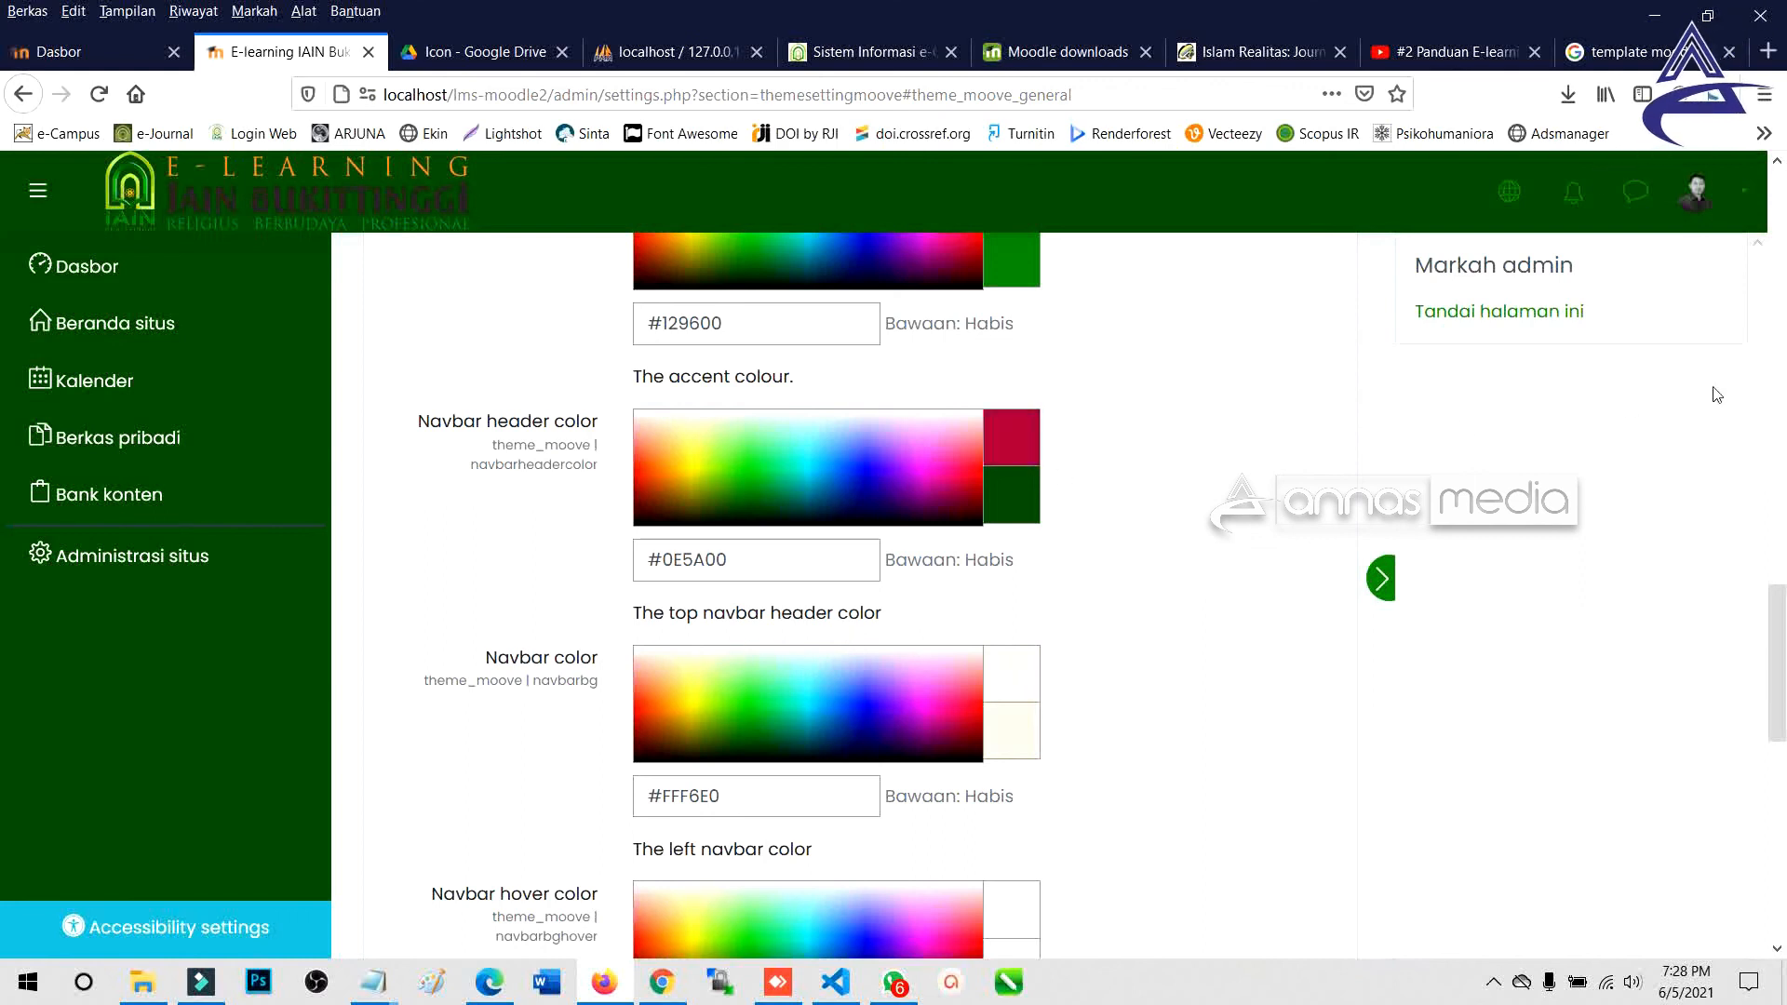
scroll(819, 540, down, 10)
click(777, 466)
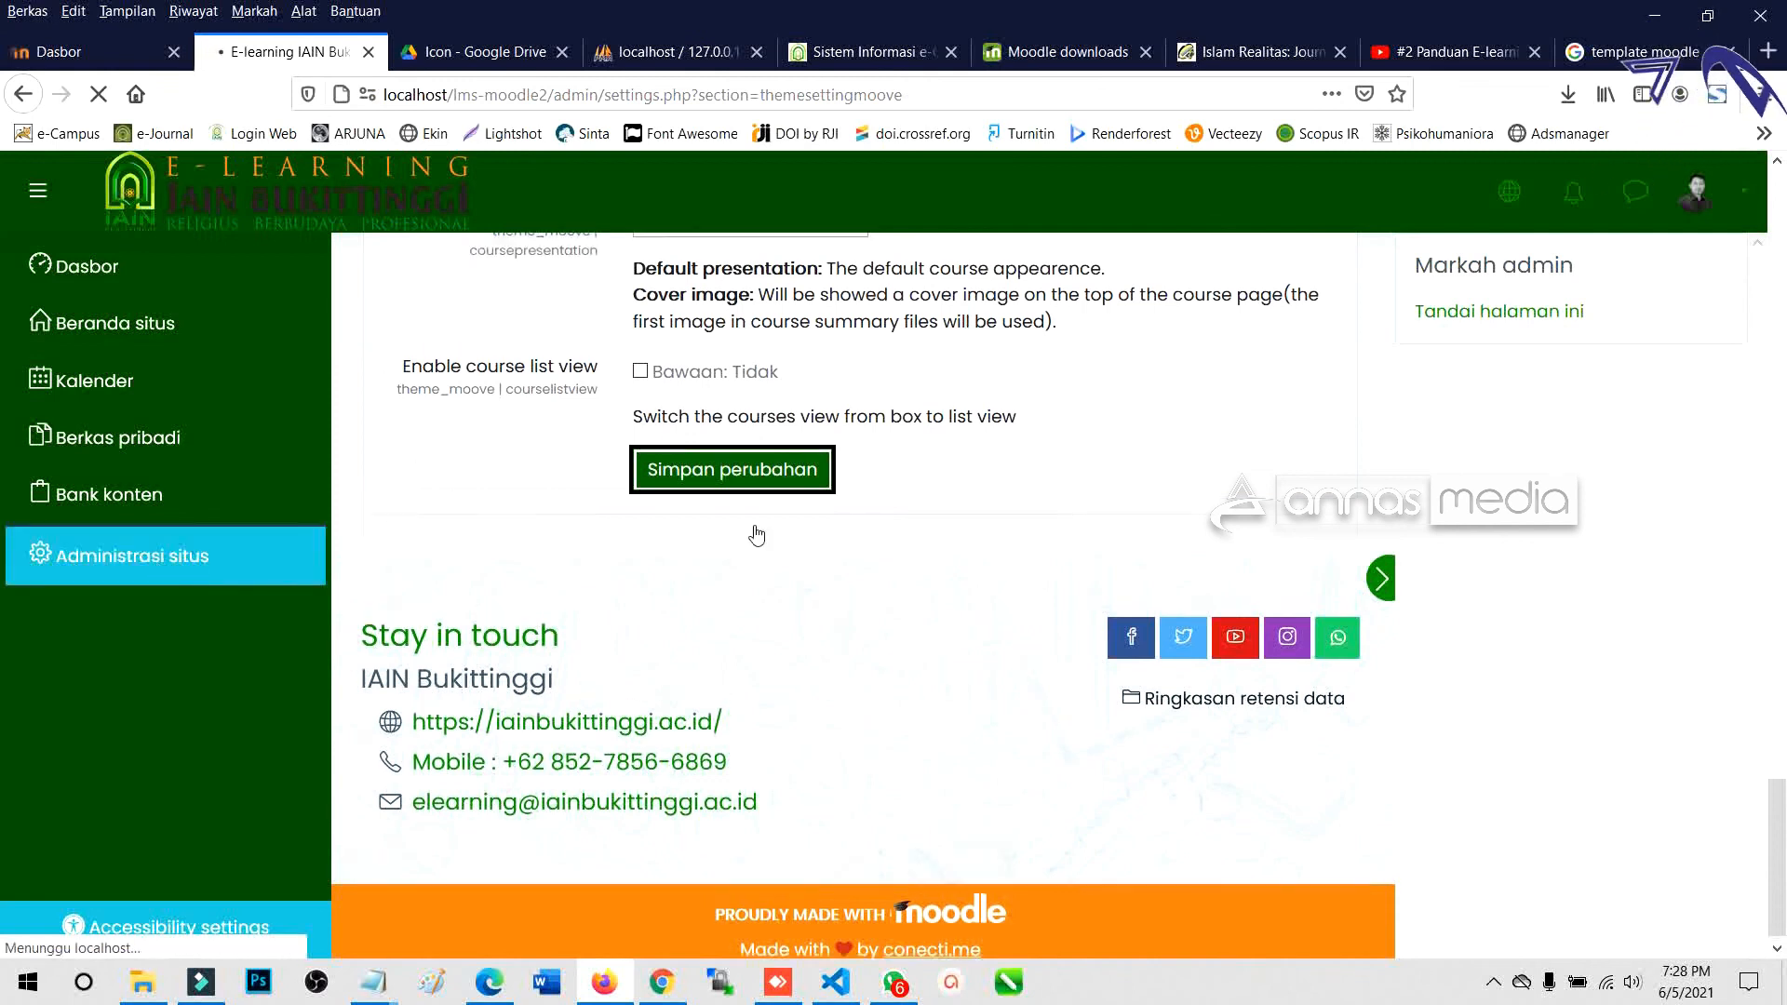
scroll(771, 550, up, 10)
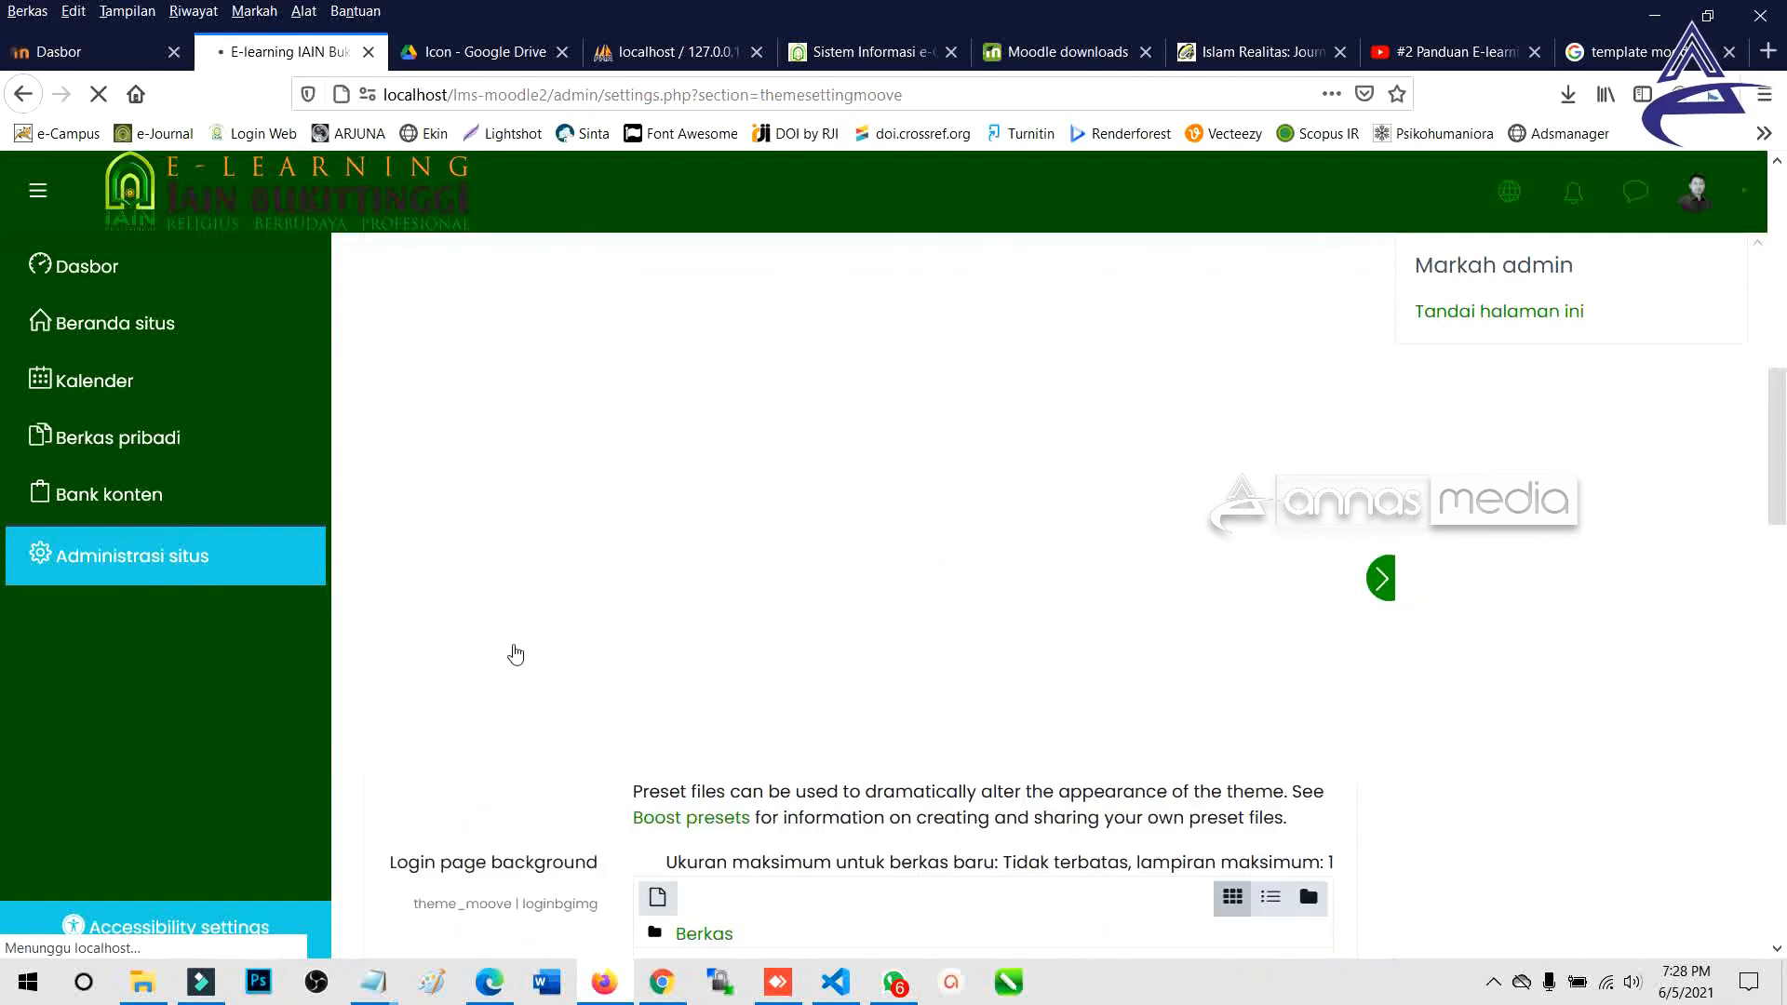
In Moove General settings, set the left Navbar color to dark green #026E08.
scroll(699, 485, up, 3)
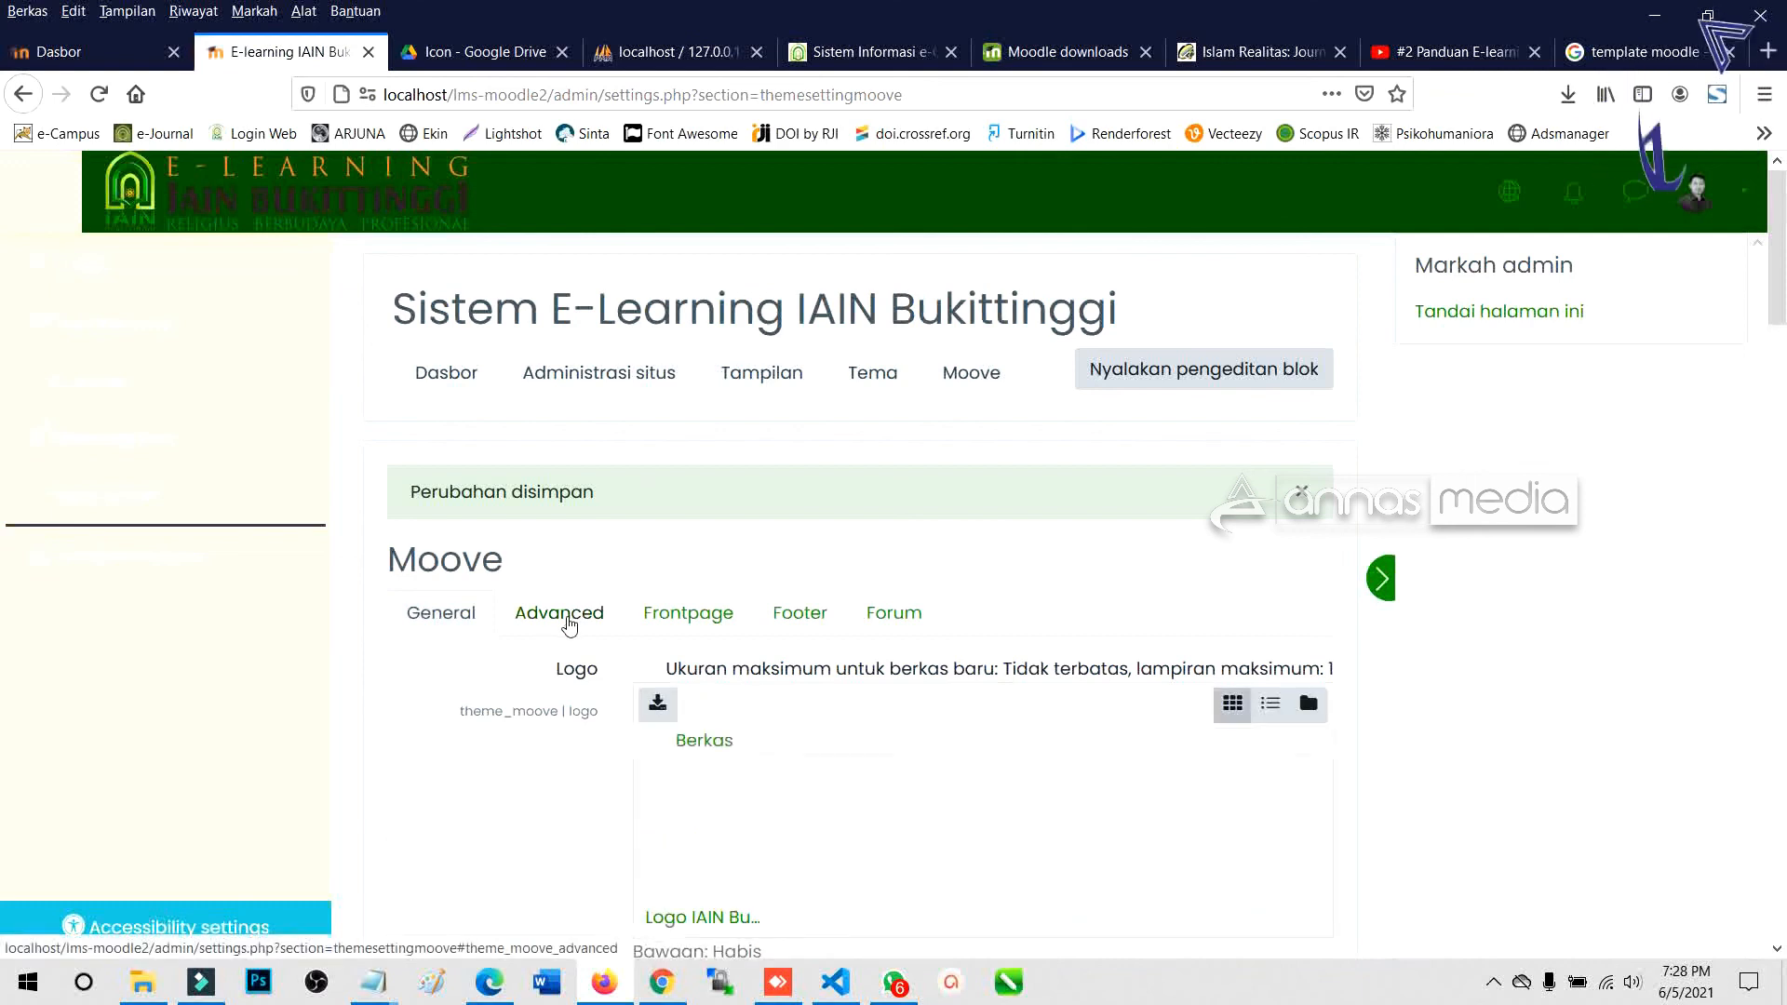
scroll(750, 610, down, 15)
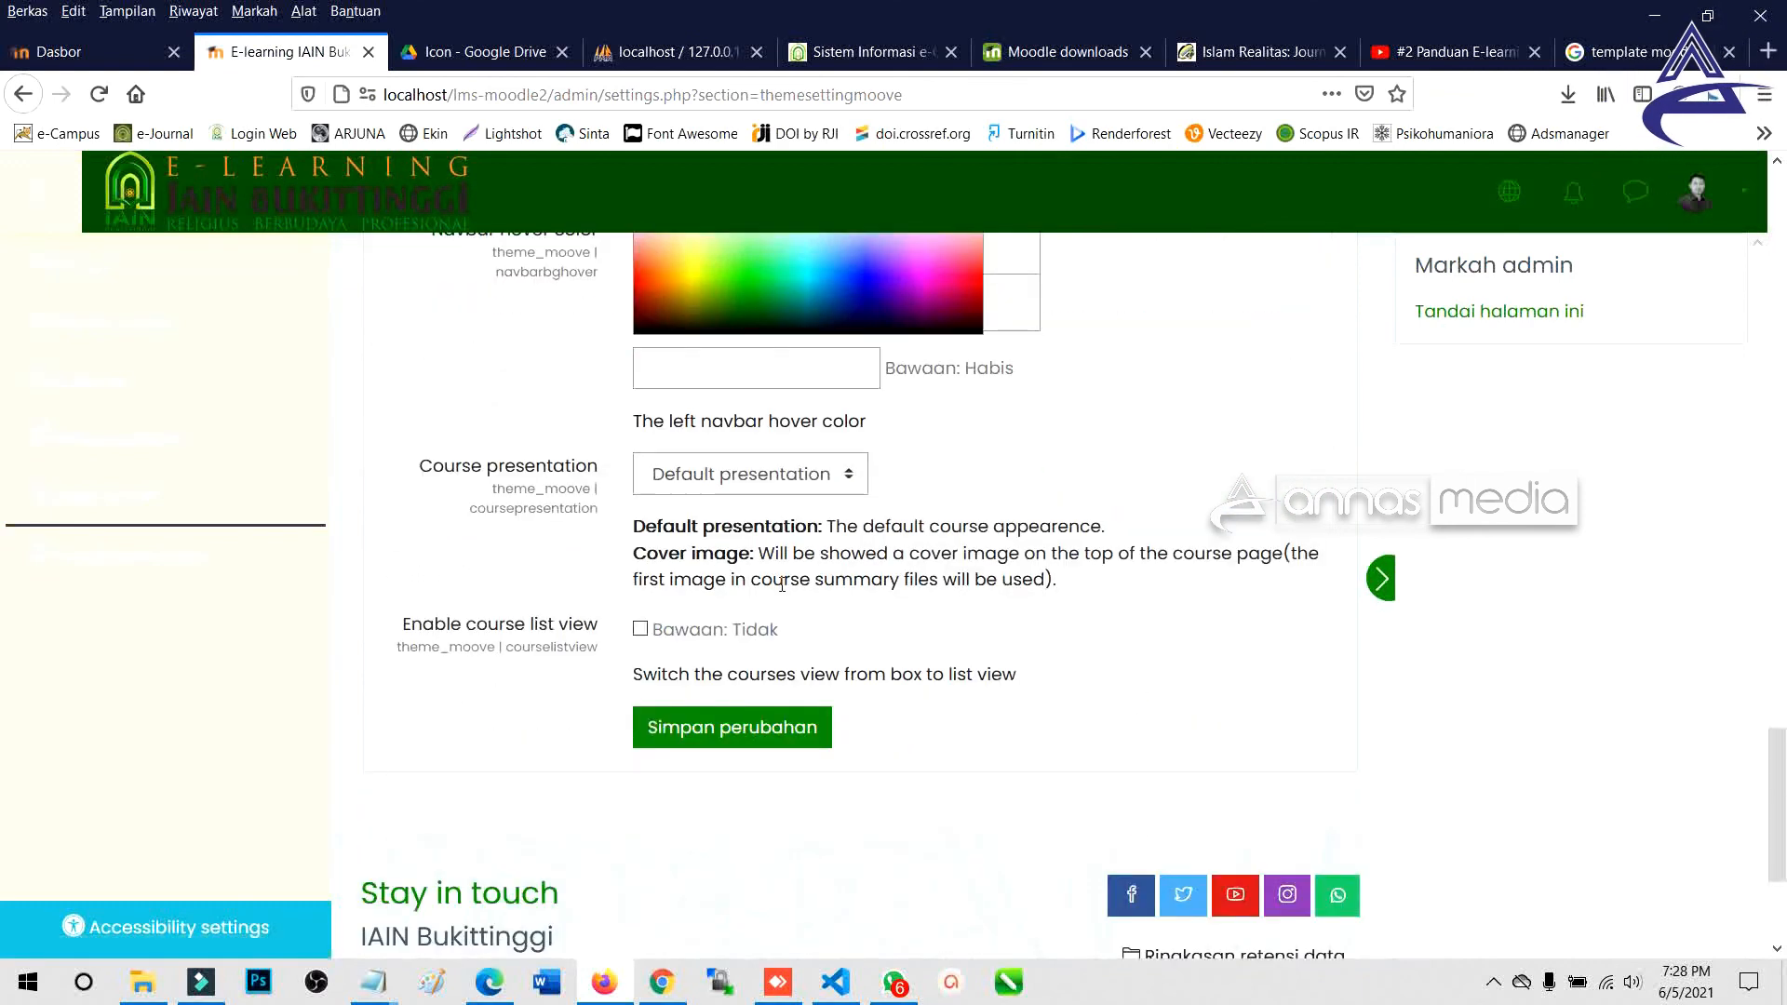
scroll(782, 582, up, 4)
scroll(782, 588, up, 1)
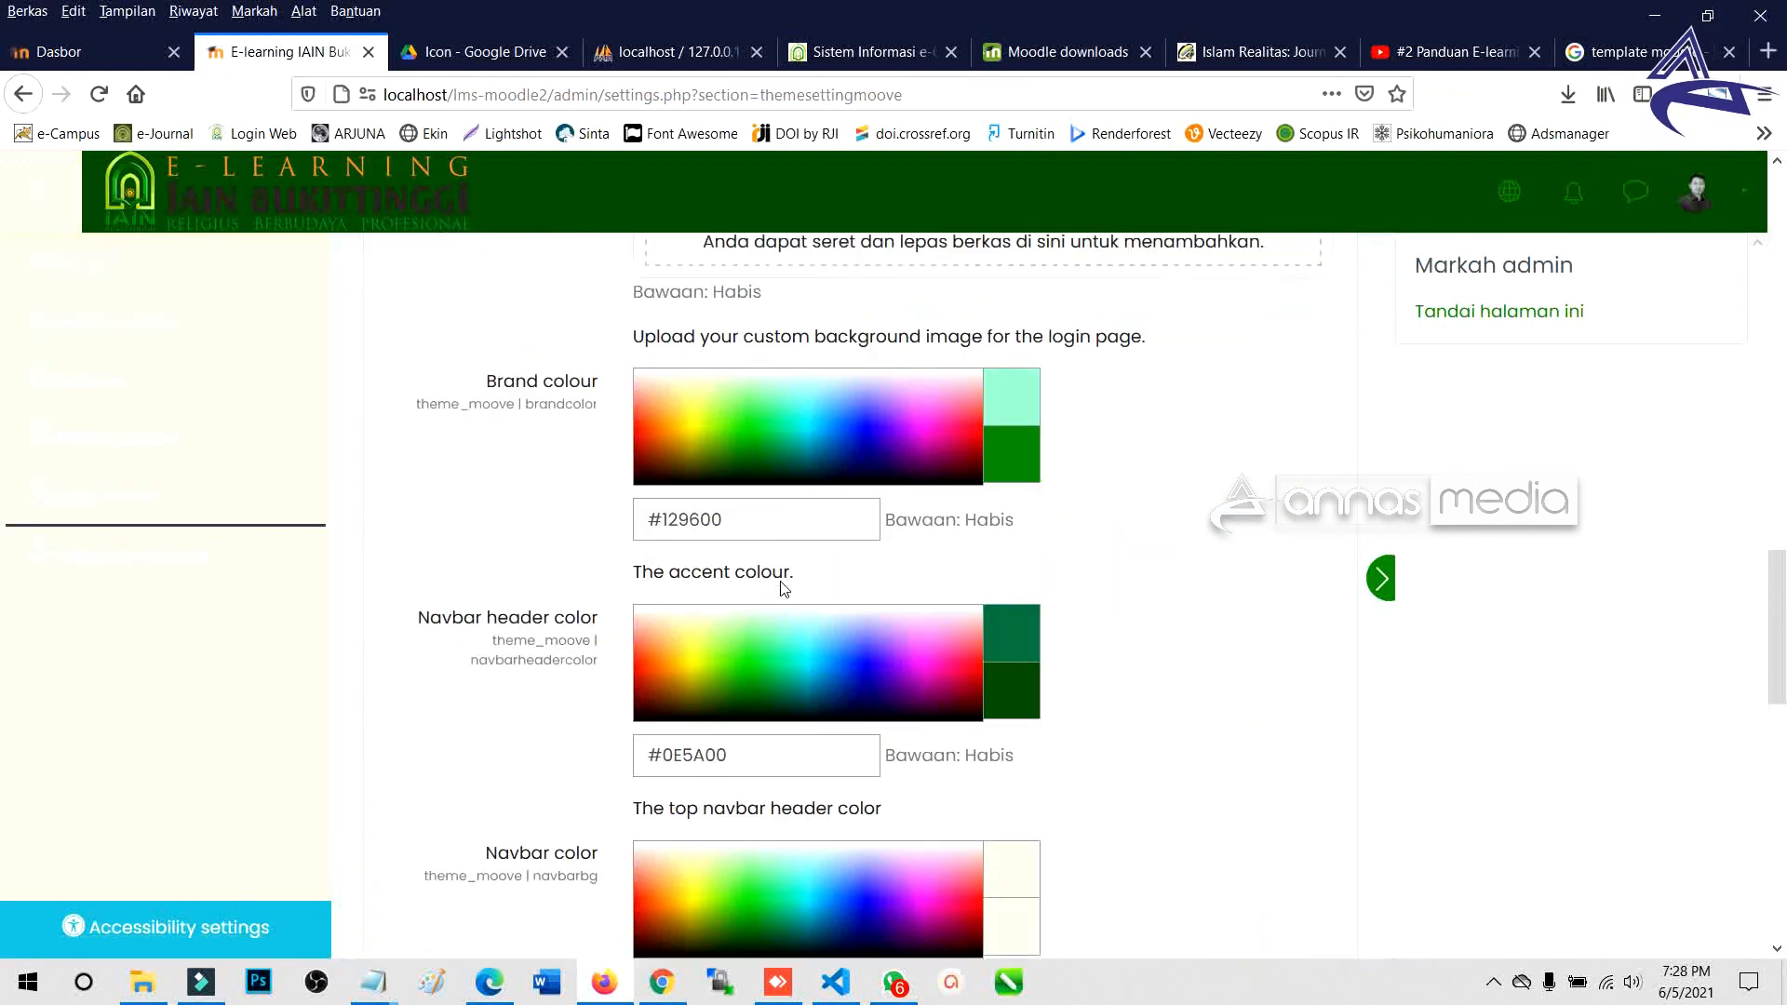
scroll(781, 588, up, 1)
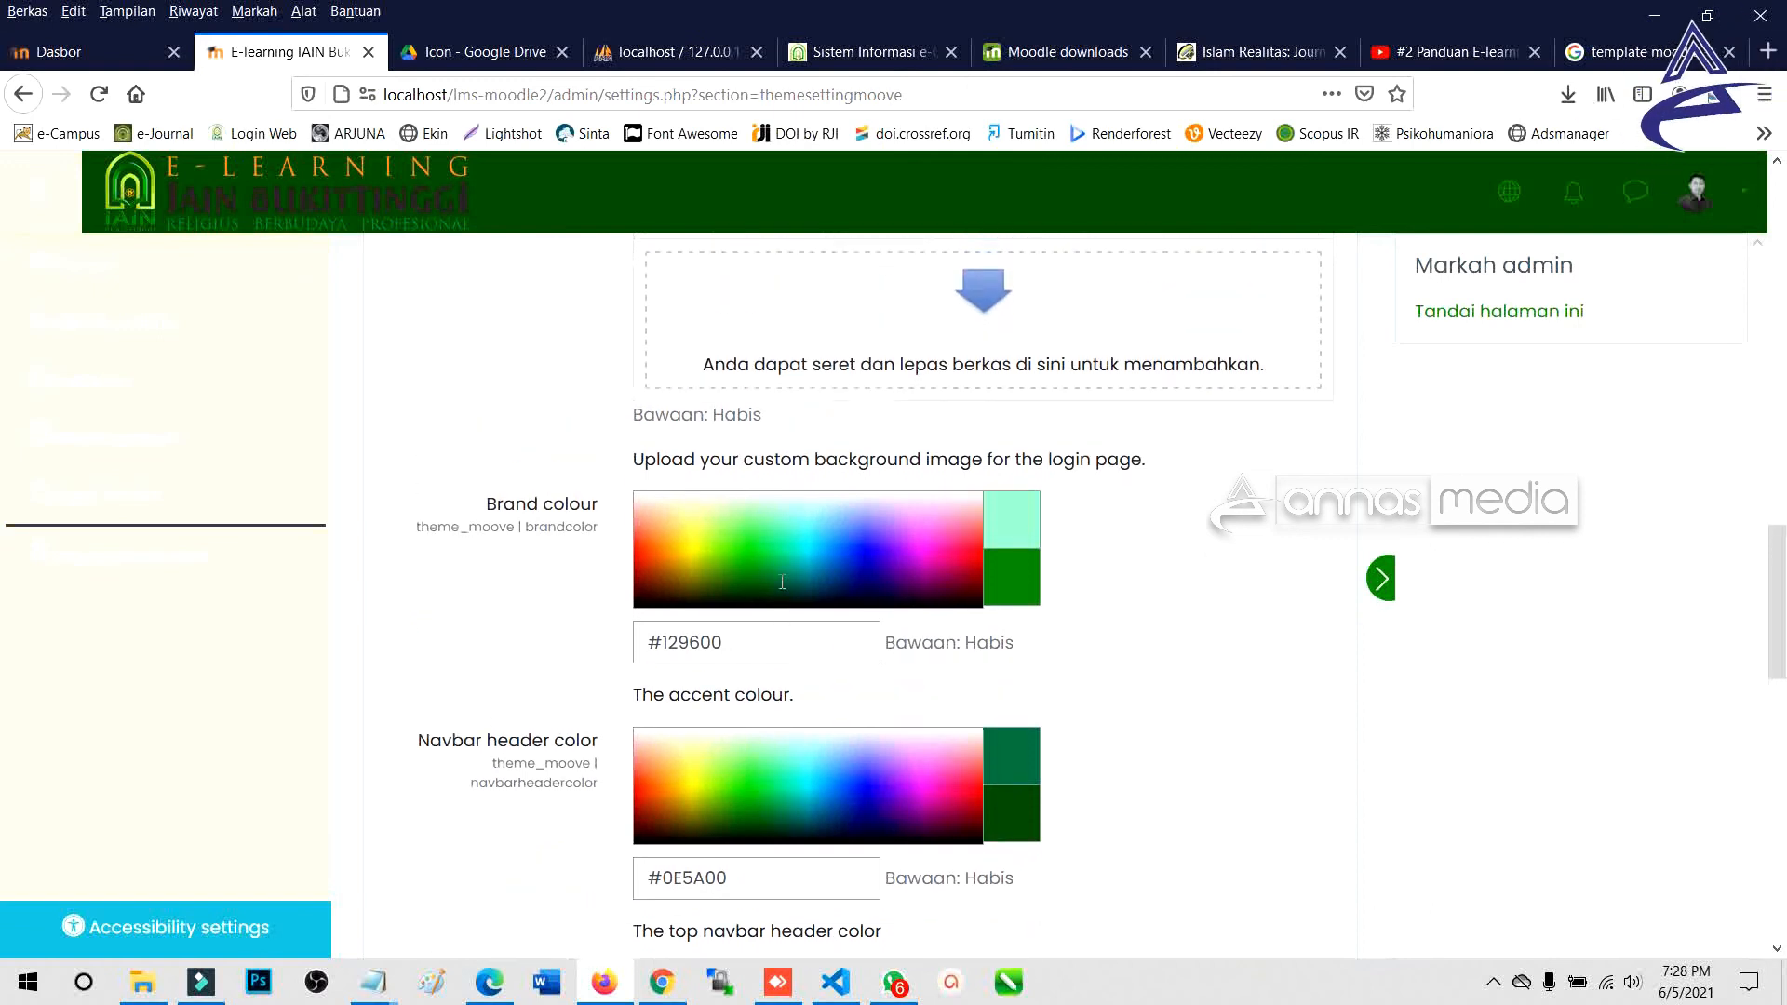
scroll(782, 582, up, 3)
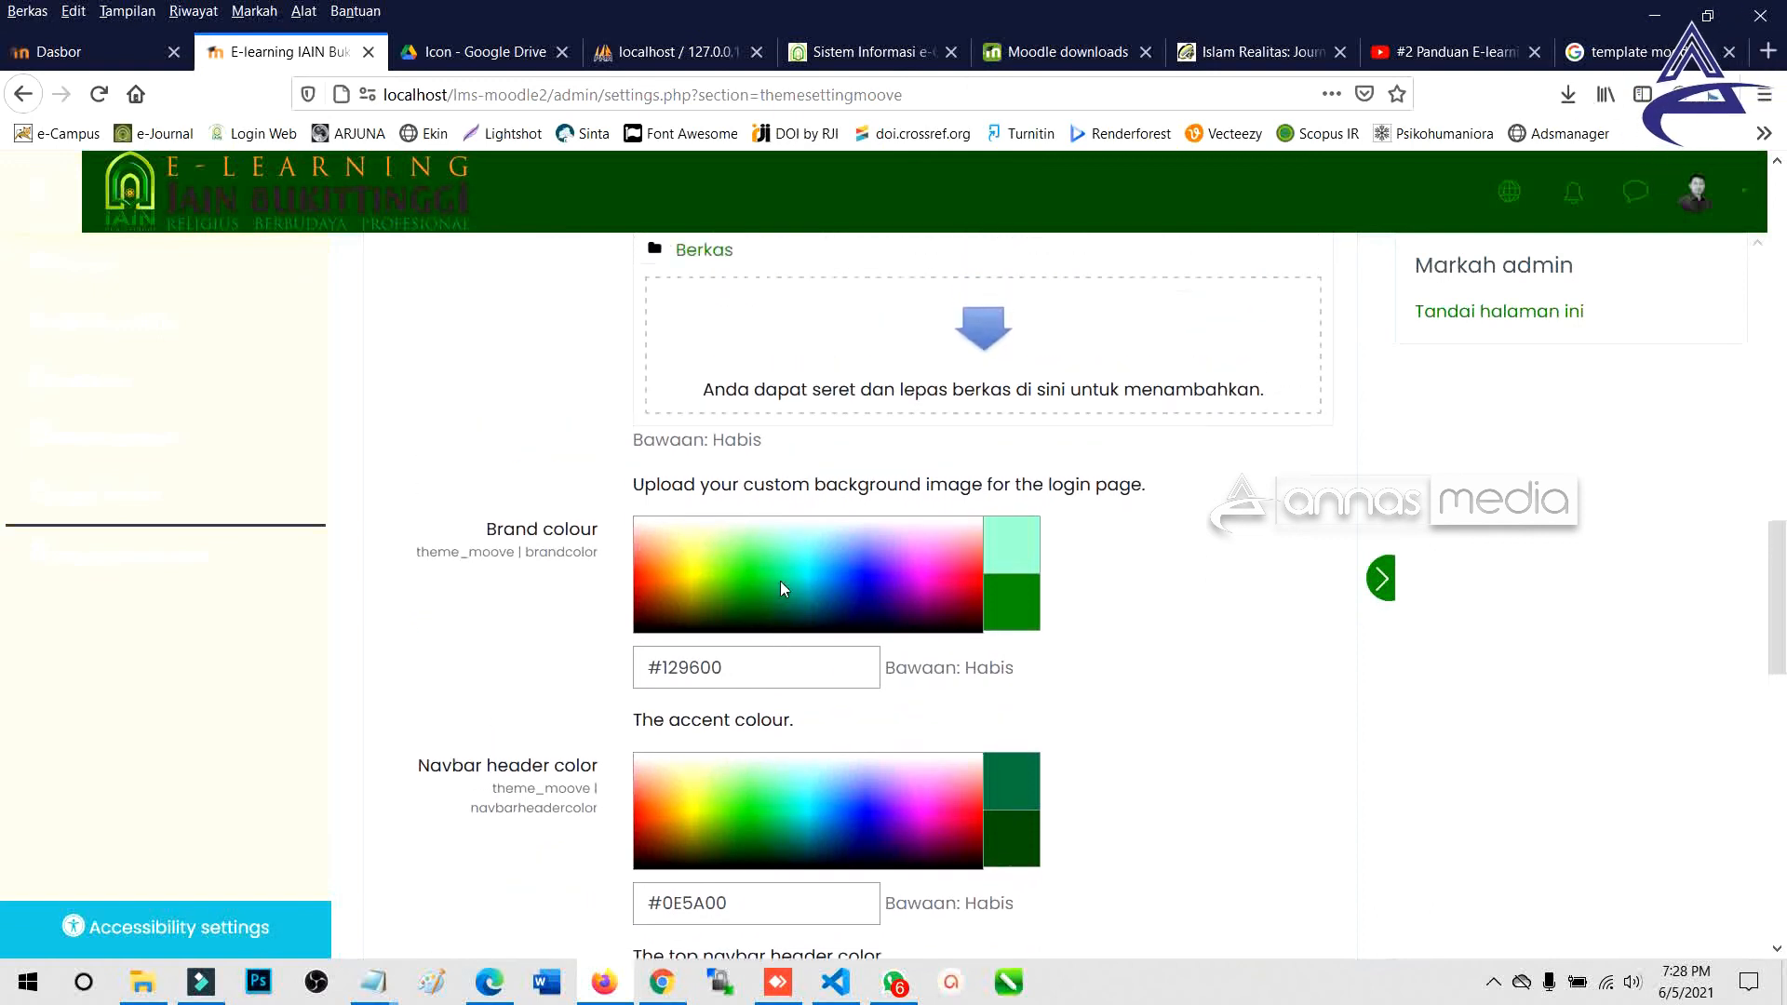
scroll(784, 588, down, 5)
scroll(782, 582, up, 1)
scroll(782, 582, down, 1)
scroll(782, 581, down, 2)
click(754, 676)
click(755, 680)
click(747, 690)
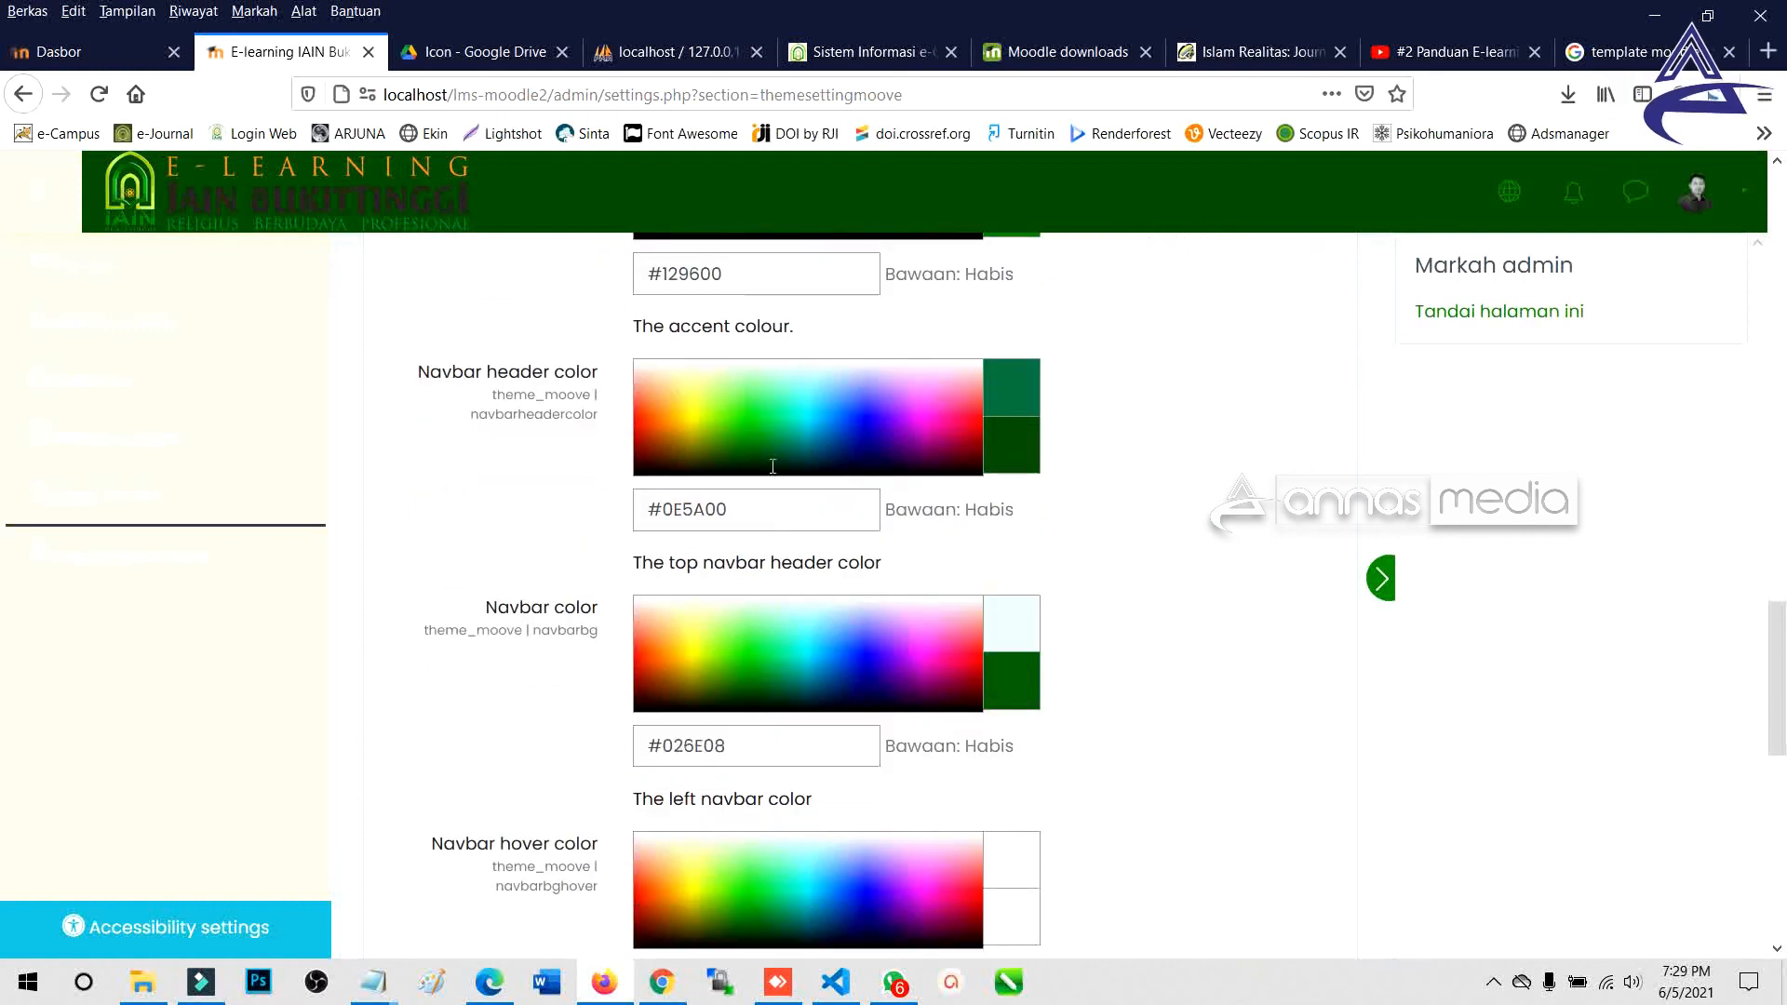
Set Navbar header color to off-white #FFFBEF, save the changes, and switch to the front page window.
click(717, 367)
drag(721, 370, 723, 359)
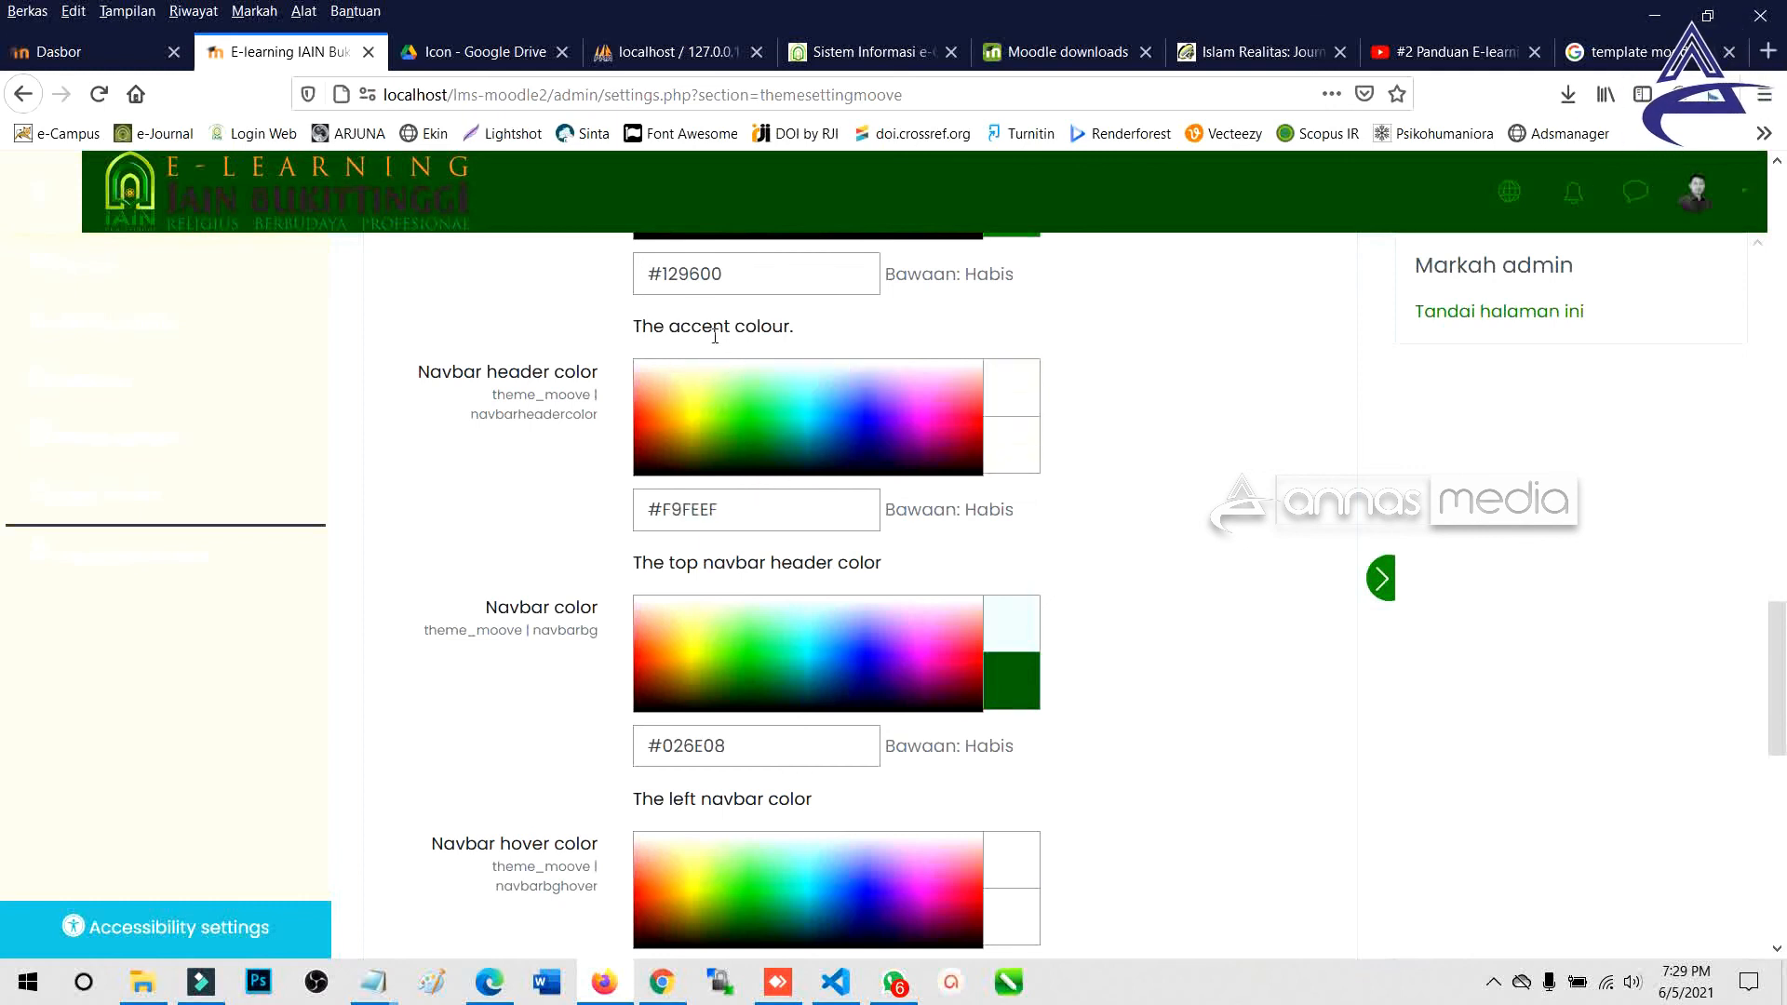
click(704, 368)
drag(724, 383, 678, 367)
click(682, 370)
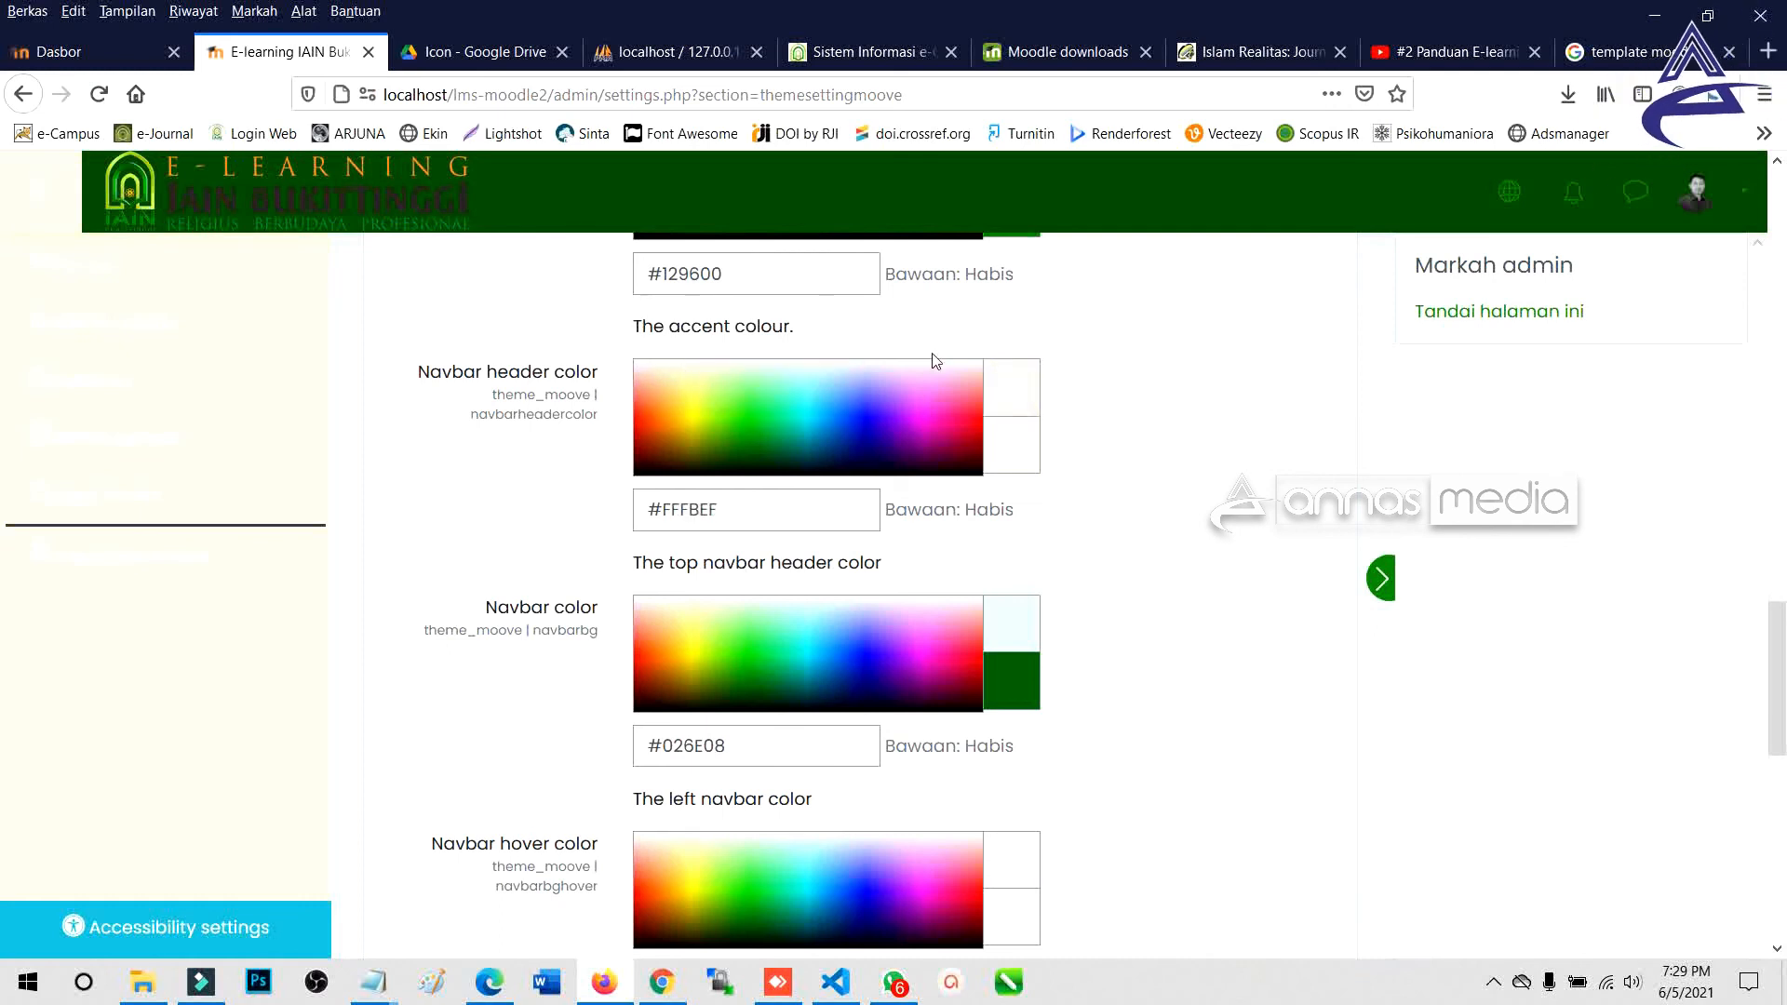
scroll(1213, 533, down, 10)
click(791, 449)
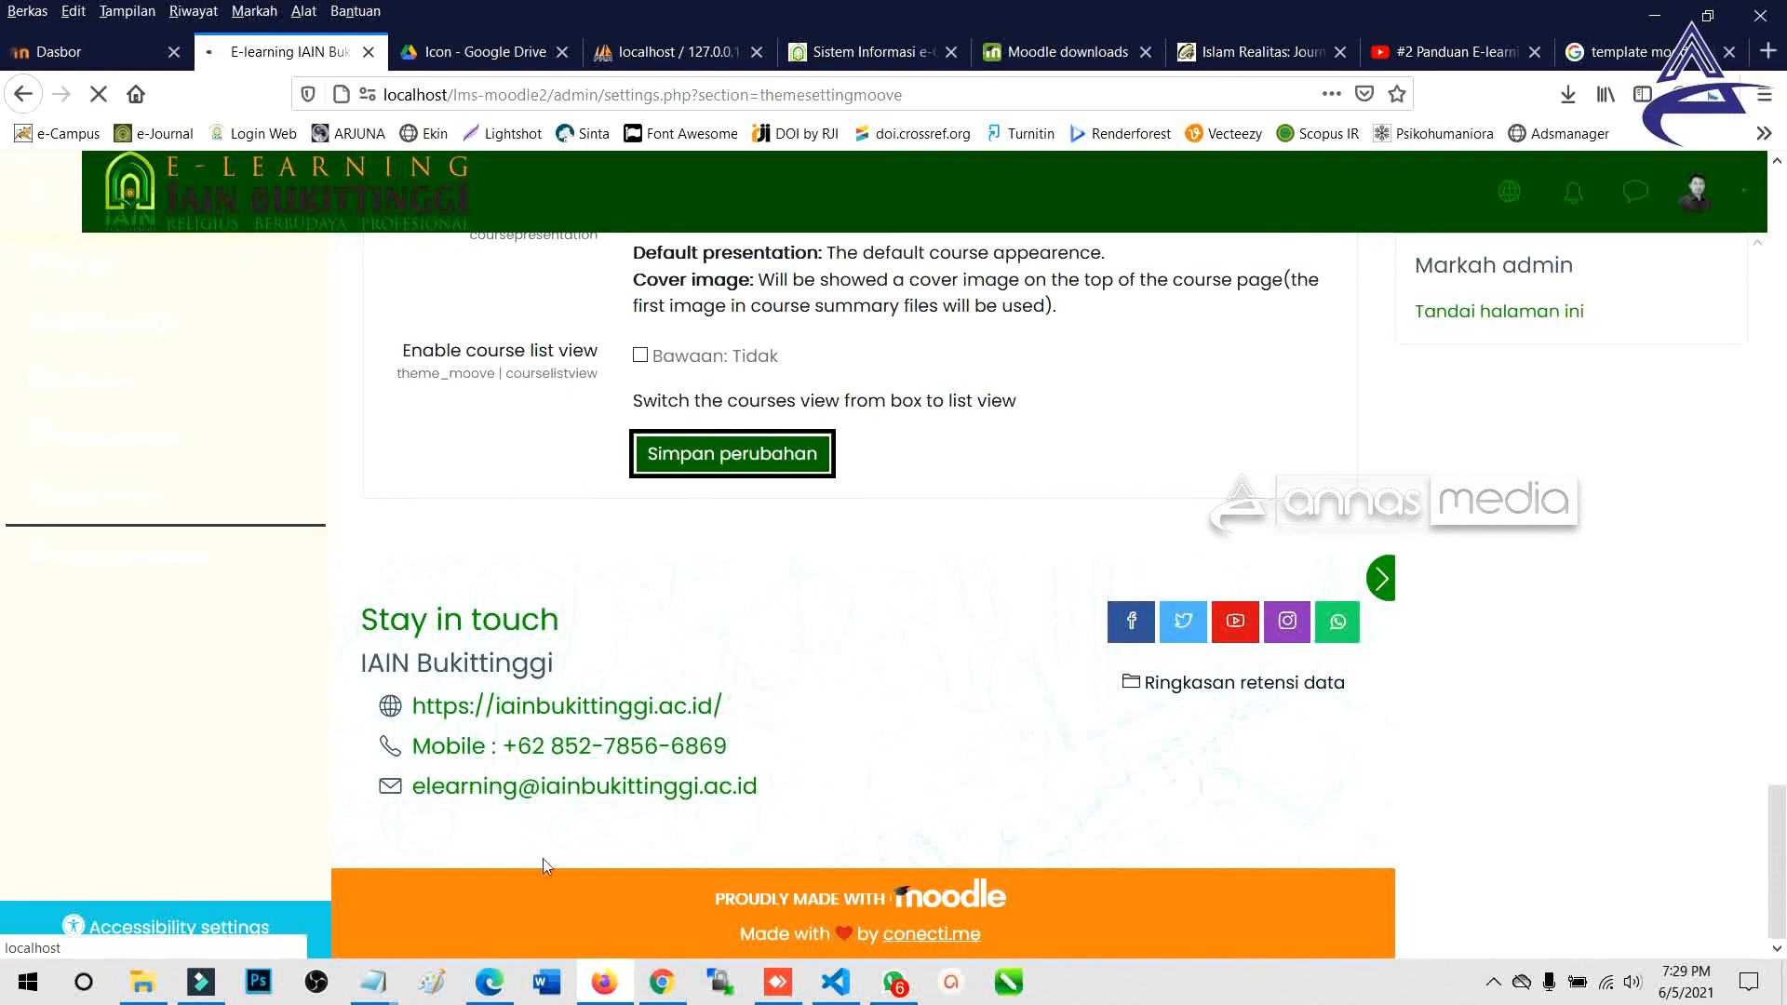
click(489, 982)
Reload the front page to review the new navbar colours, then return to the theme settings window.
click(131, 68)
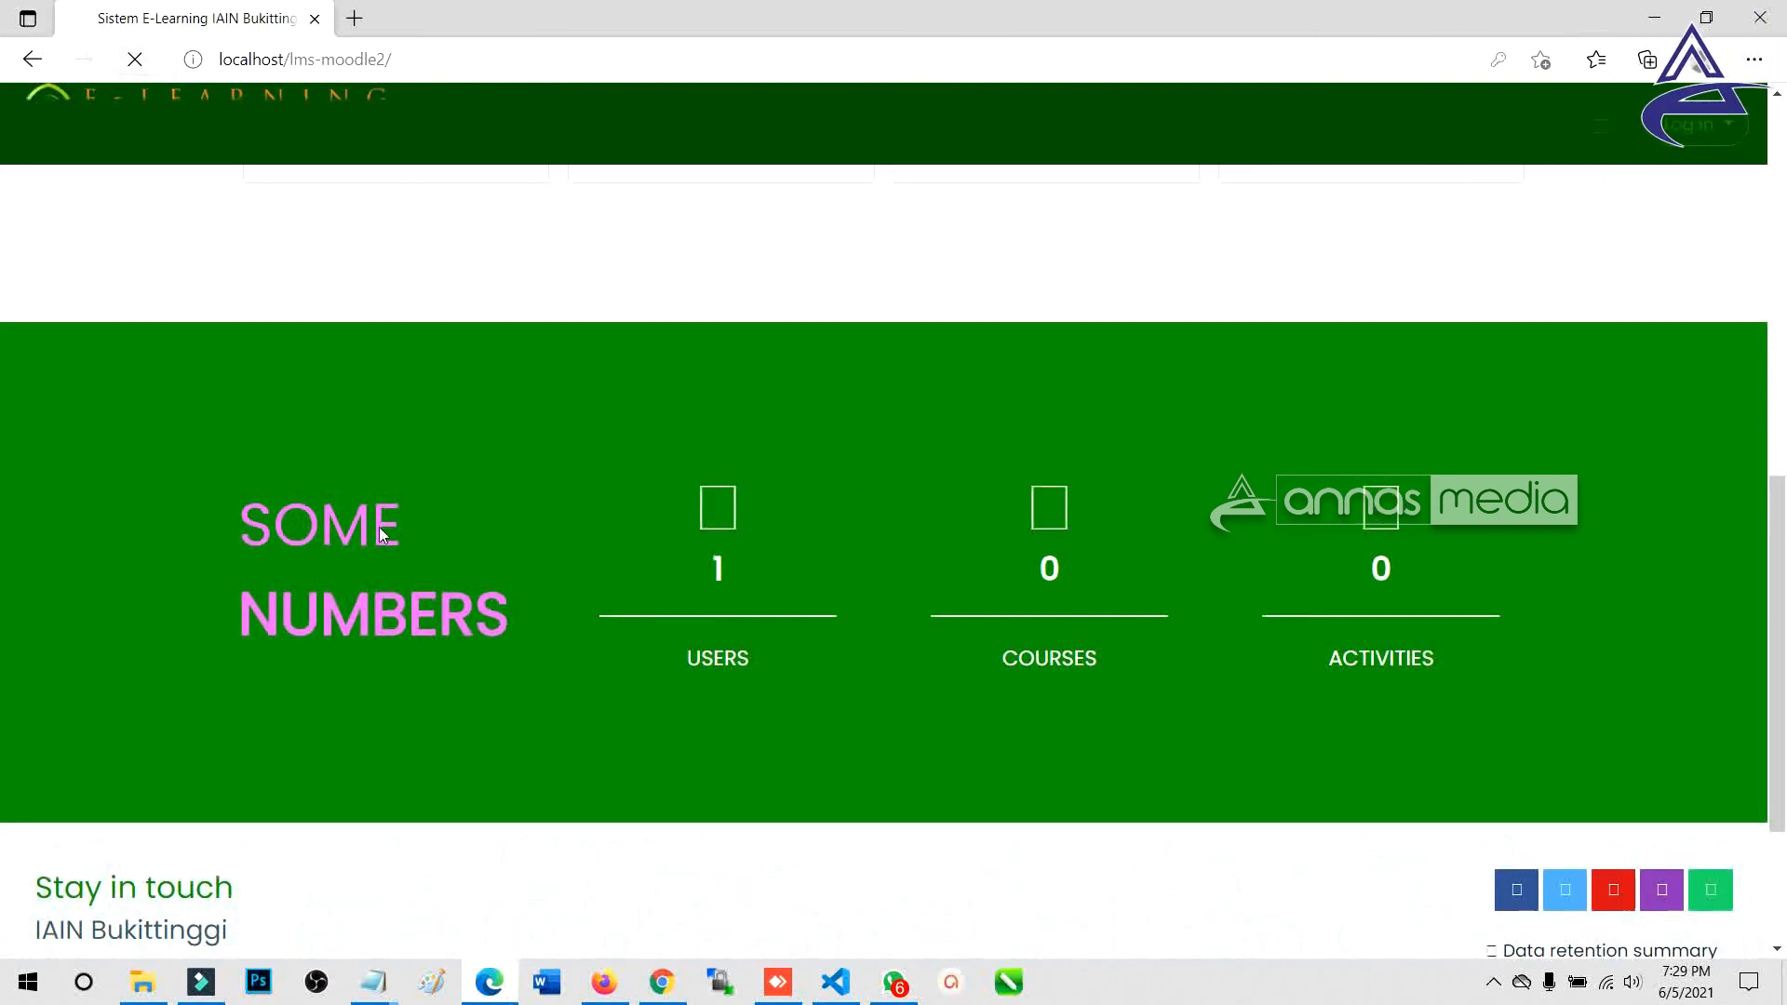
scroll(626, 729, up, 12)
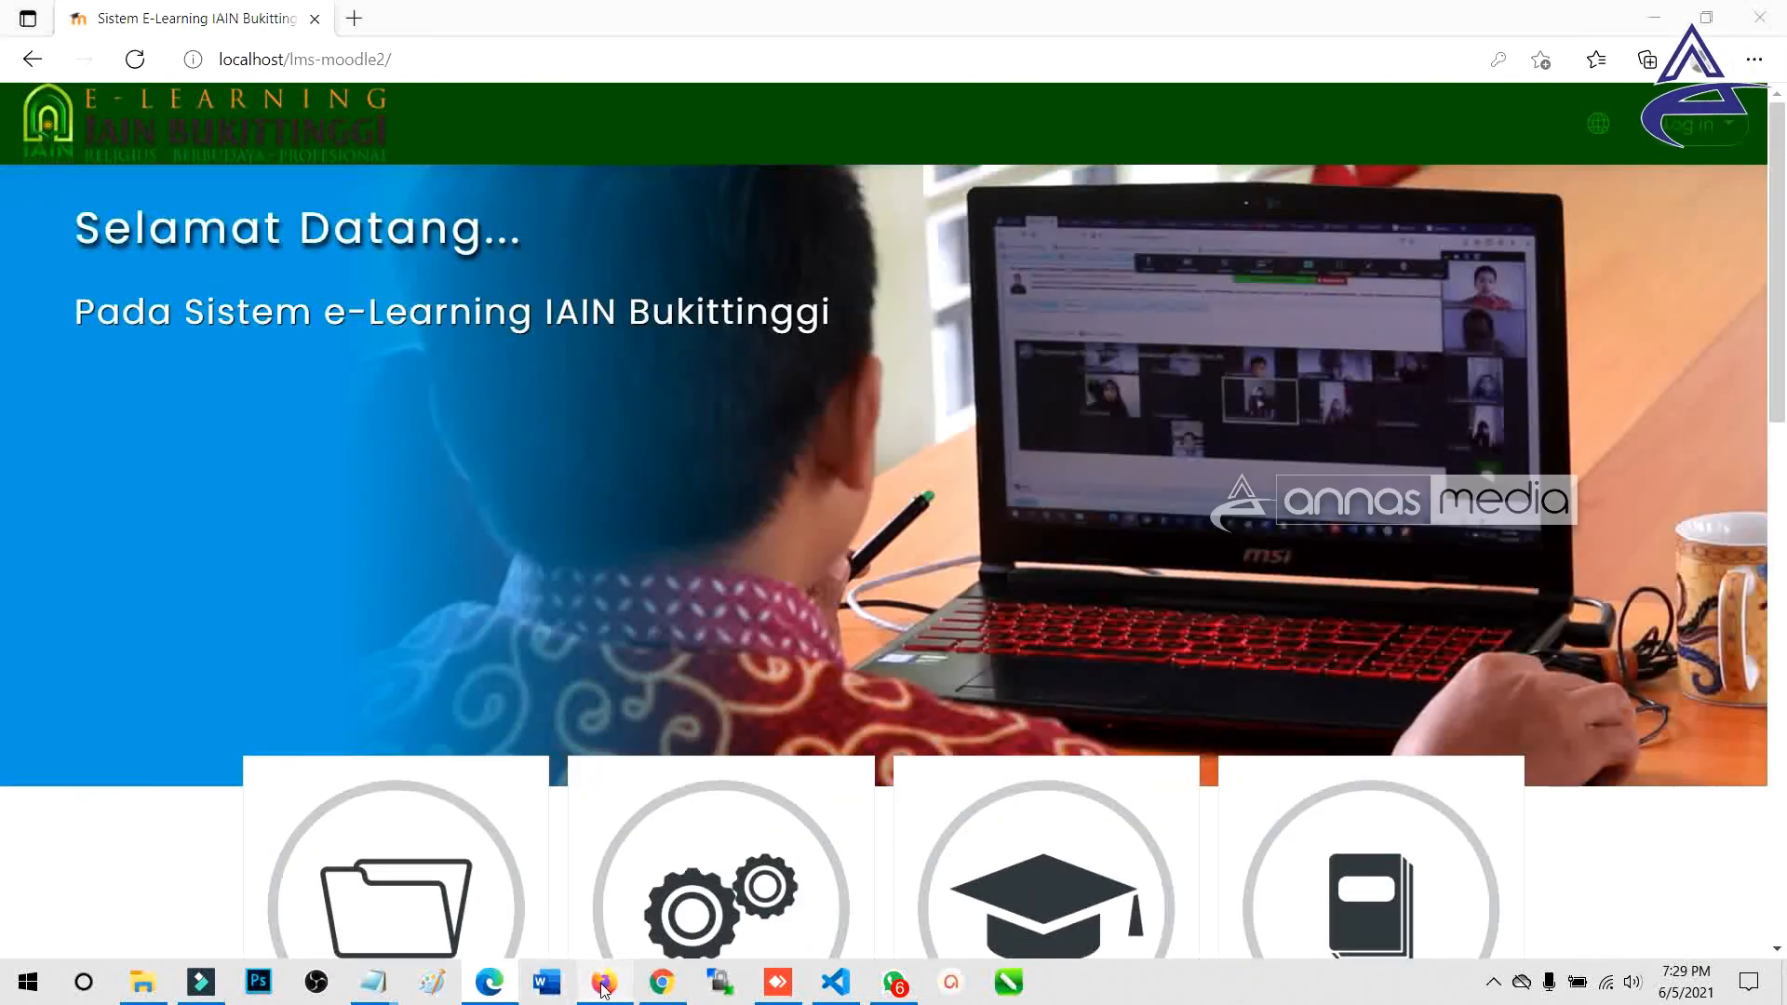
click(604, 982)
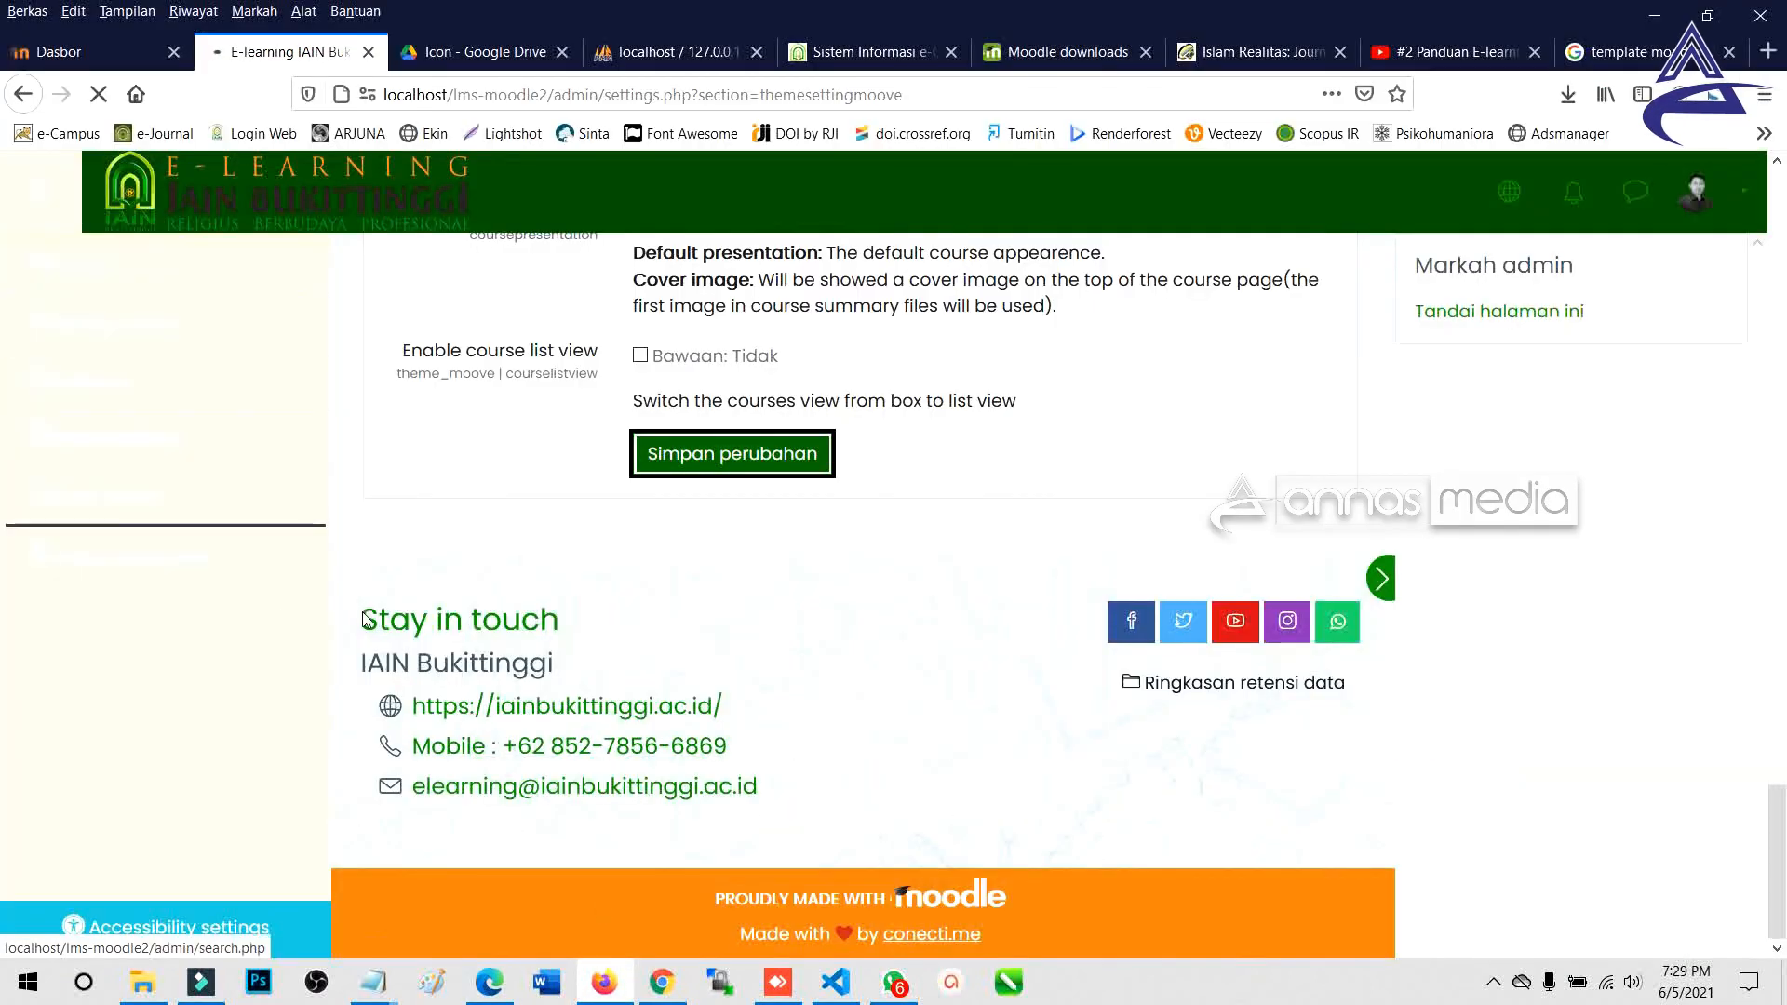
Open the Modul e-Learning folder in Google Drive, then return to the Moodle theme settings tab.
scroll(554, 549, up, 10)
scroll(554, 549, up, 8)
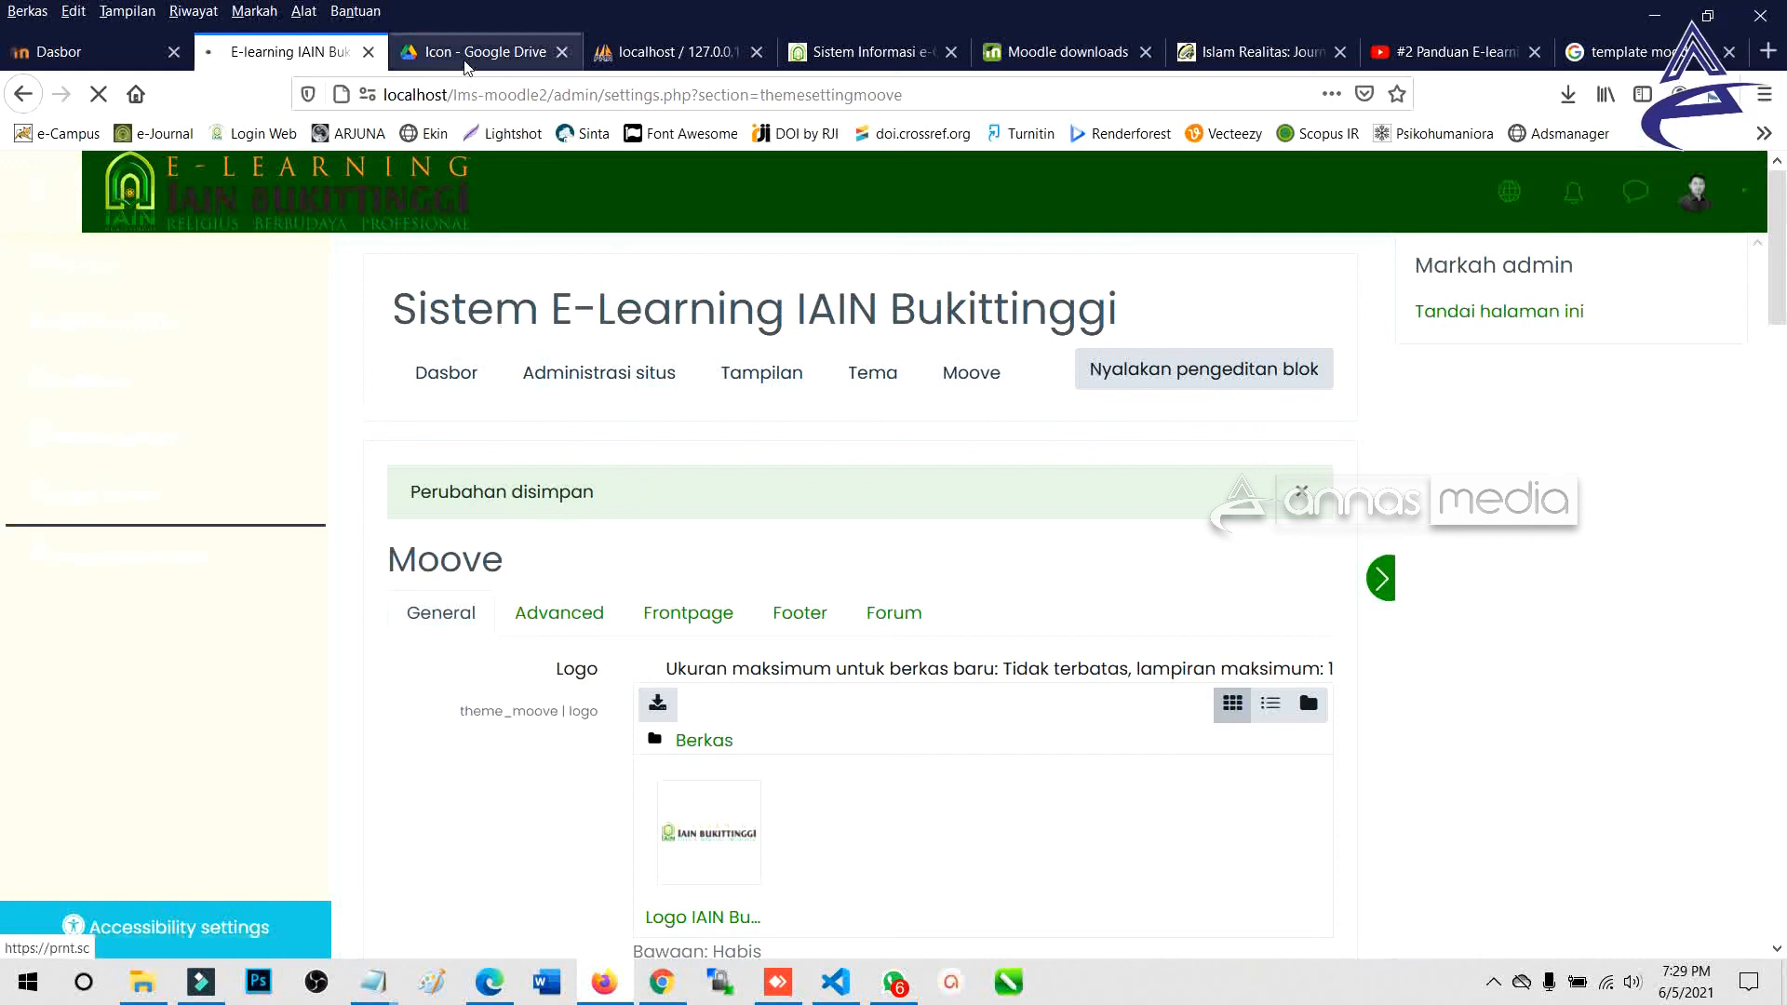
click(518, 52)
click(587, 268)
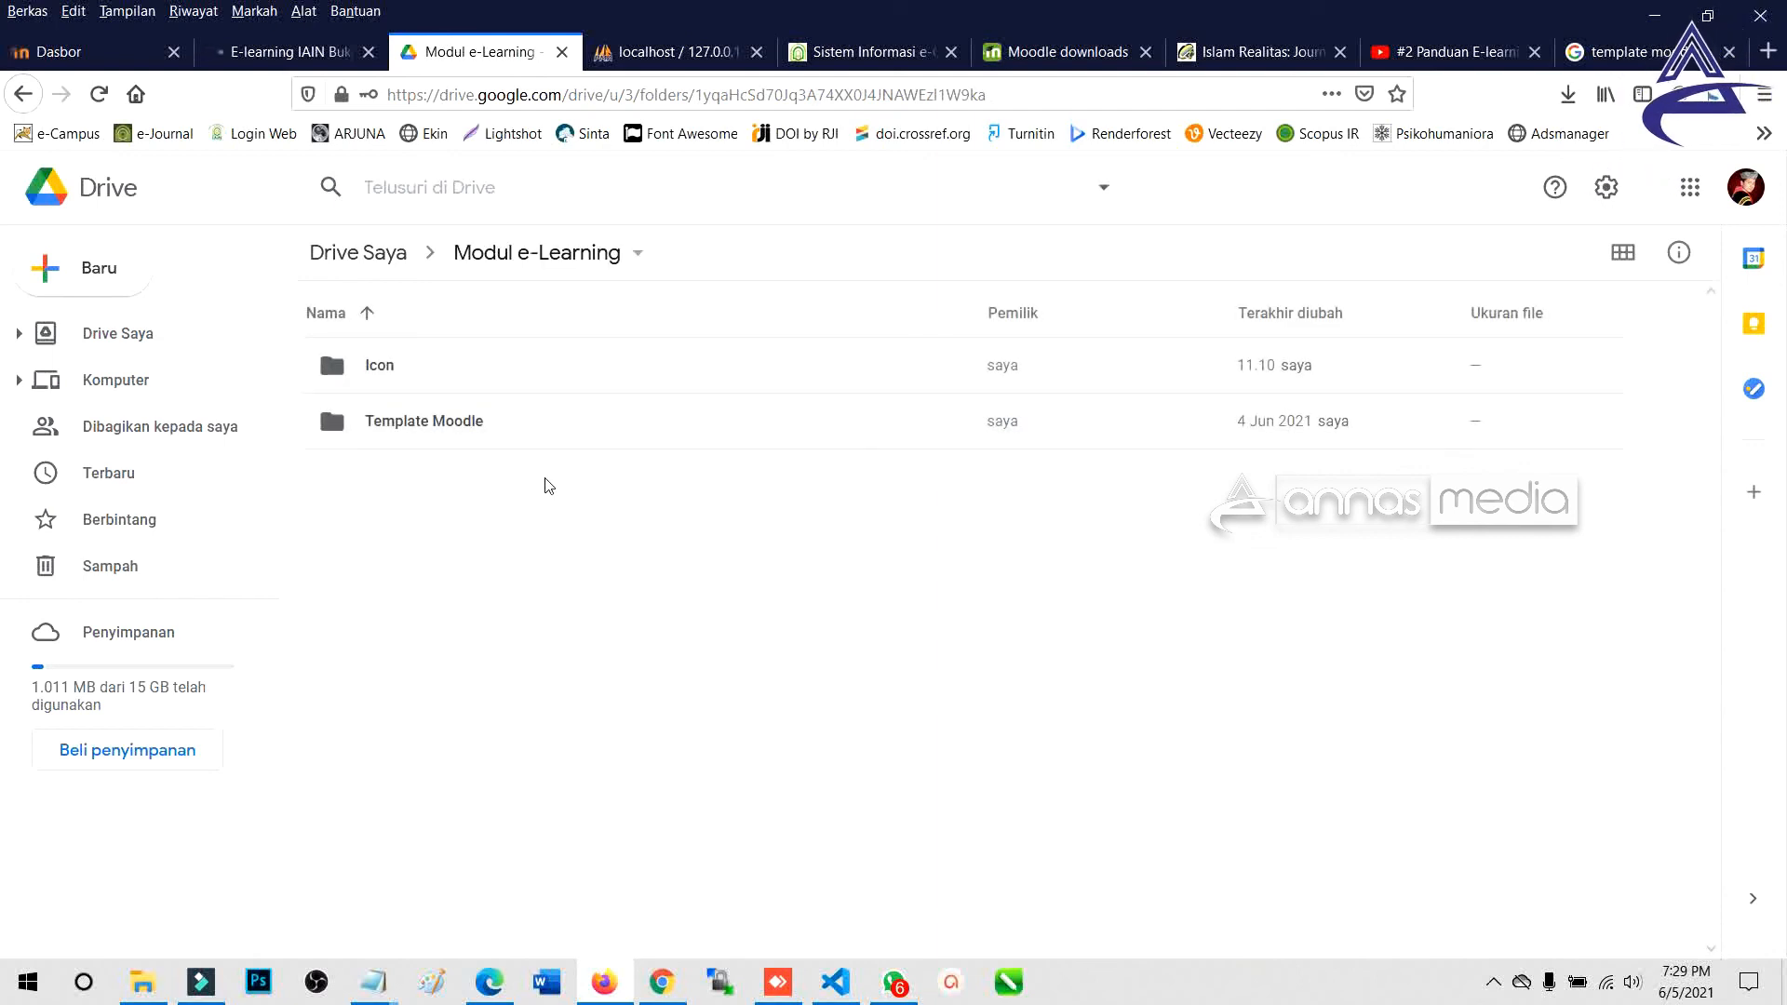
click(288, 53)
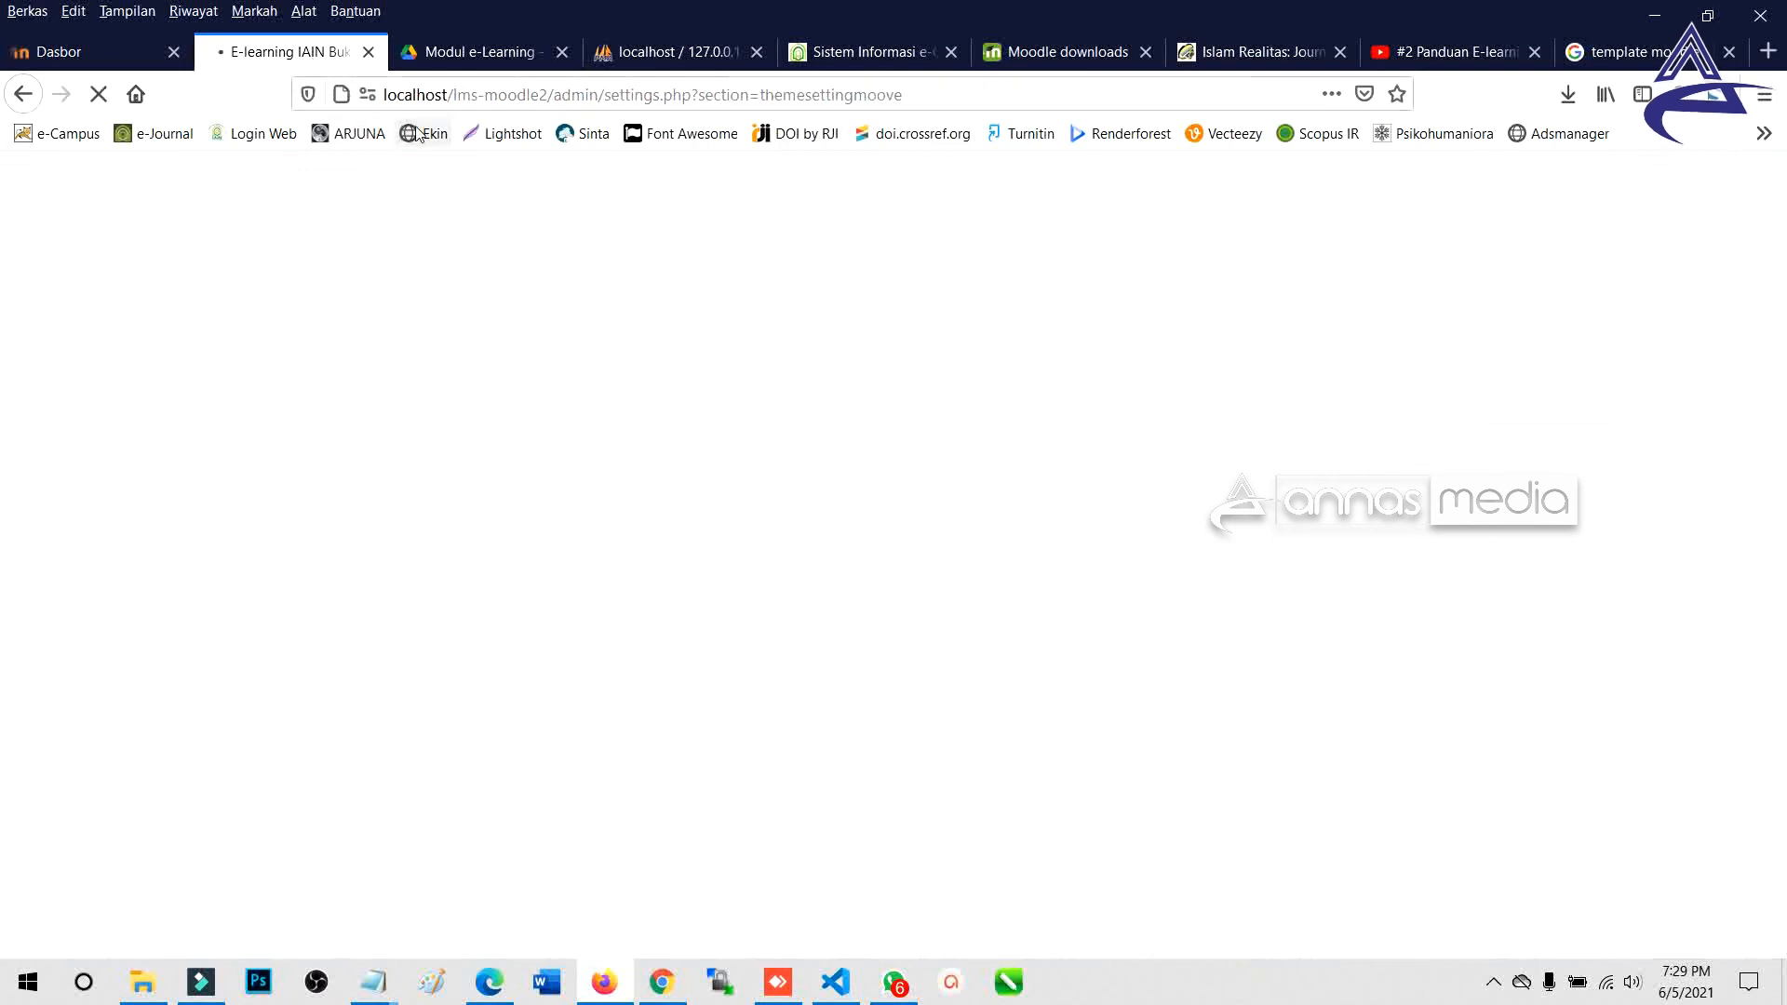